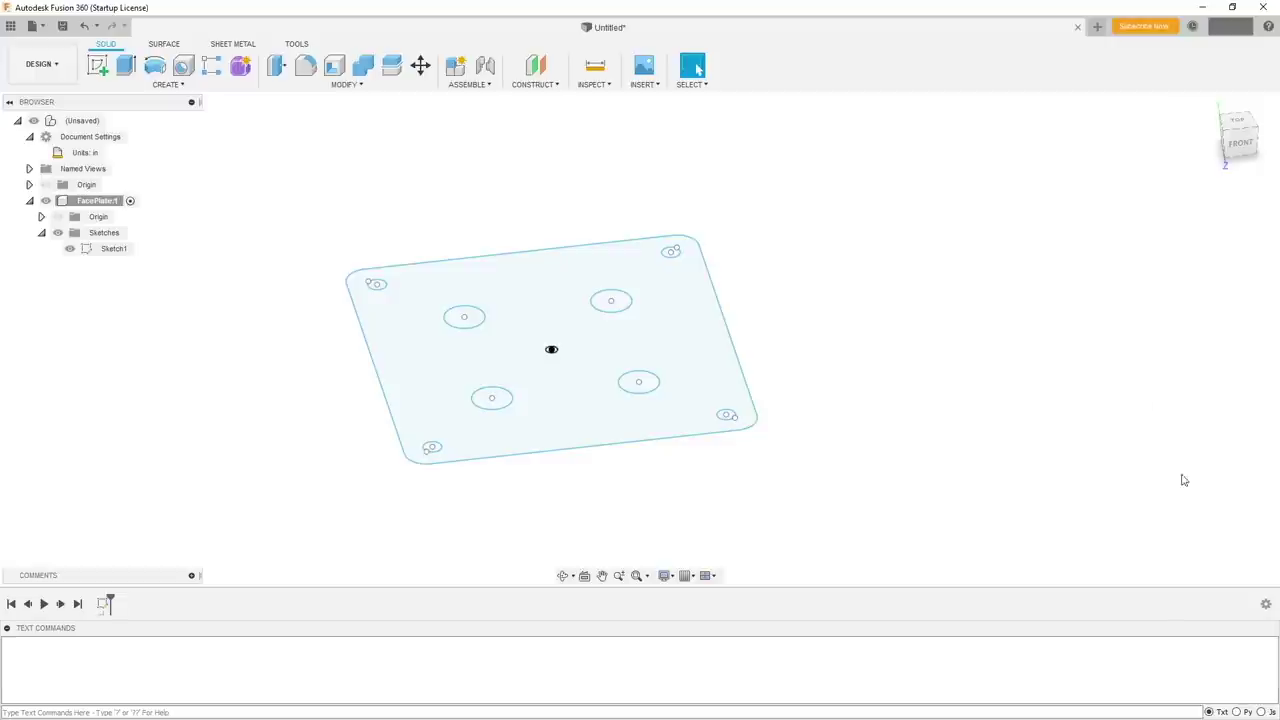
- Extrude the face plate profile, leaving the holes open, 1.6 mm upward as a new body
{"action": "left_click", "coordinate": [566, 399]}
{"action": "left_click", "coordinate": [124, 70]}
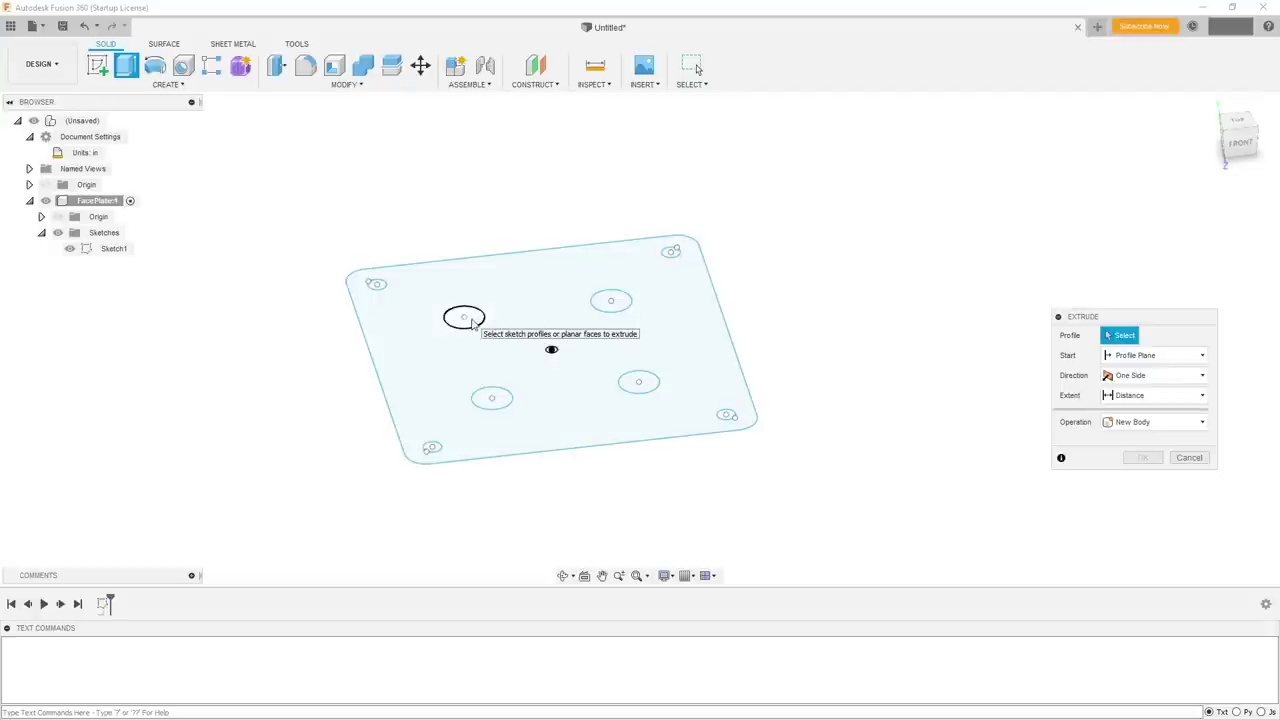
{"action": "left_click", "coordinate": [547, 300]}
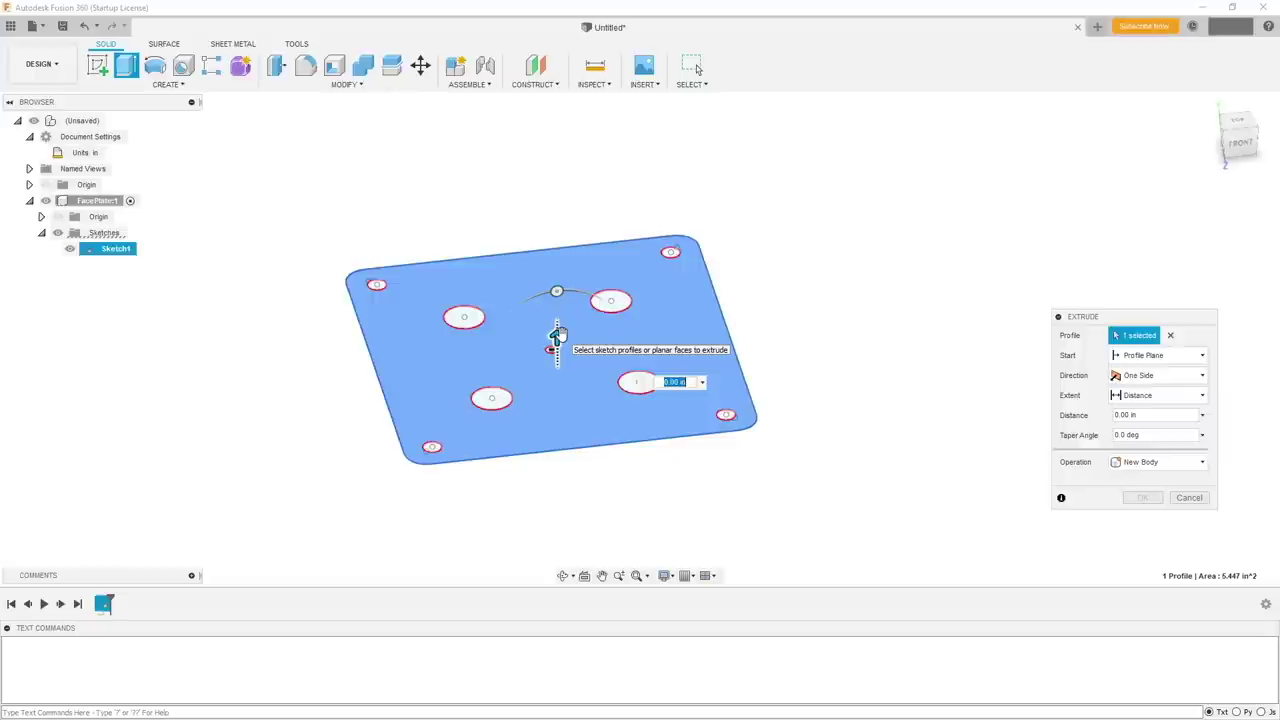
{"action": "left_click_drag", "start_coordinate": [1228, 140], "coordinate": [1214, 134]}
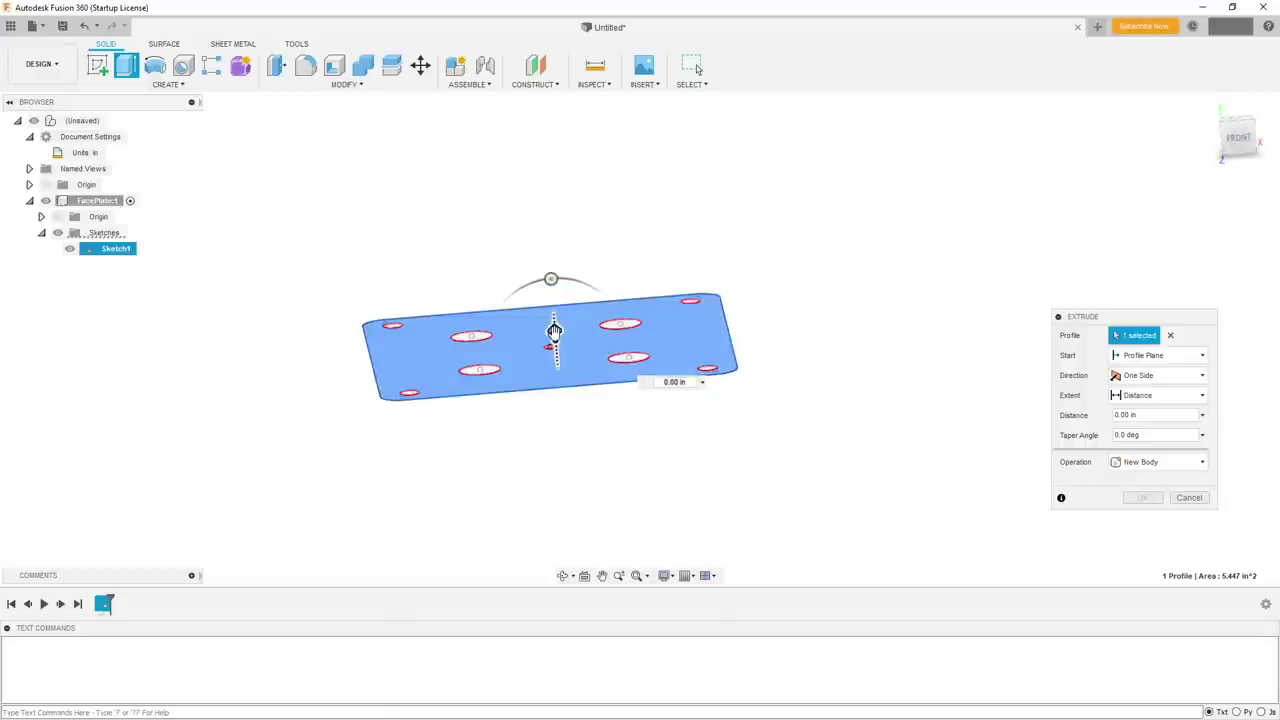
{"action": "left_click_drag", "start_coordinate": [555, 330], "coordinate": [573, 202]}
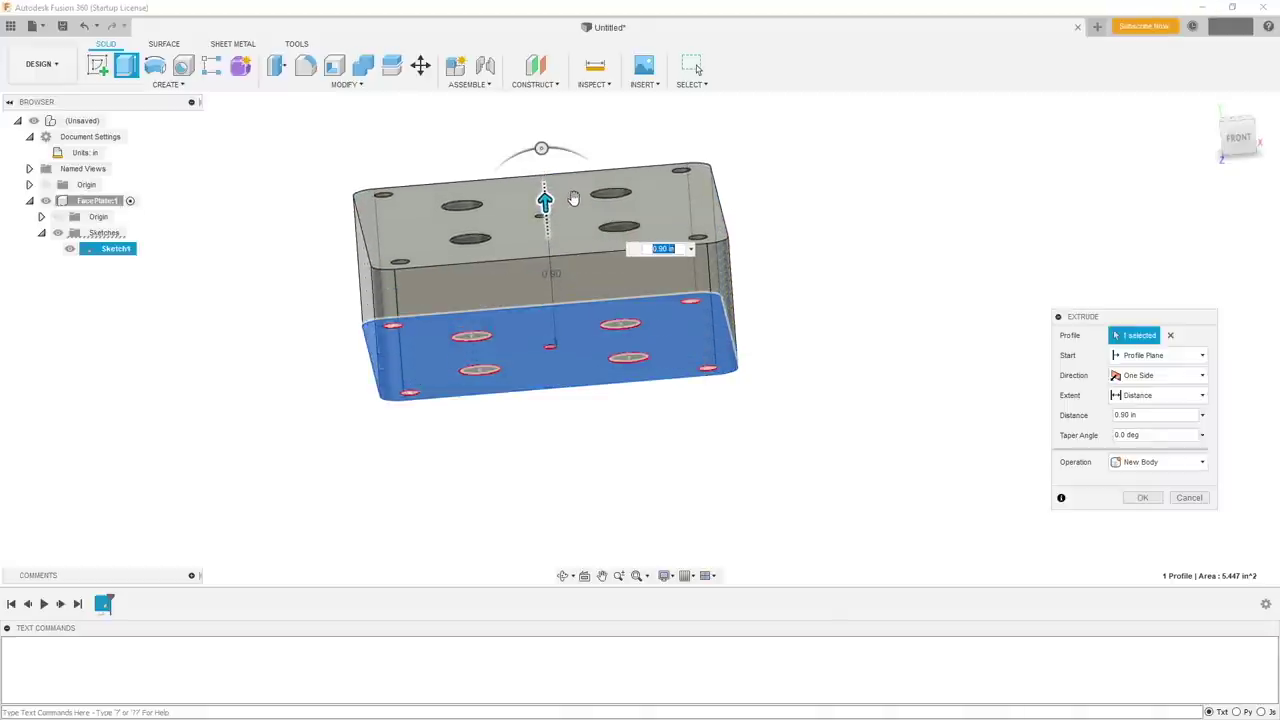
{"action": "key", "text": "Tab"}
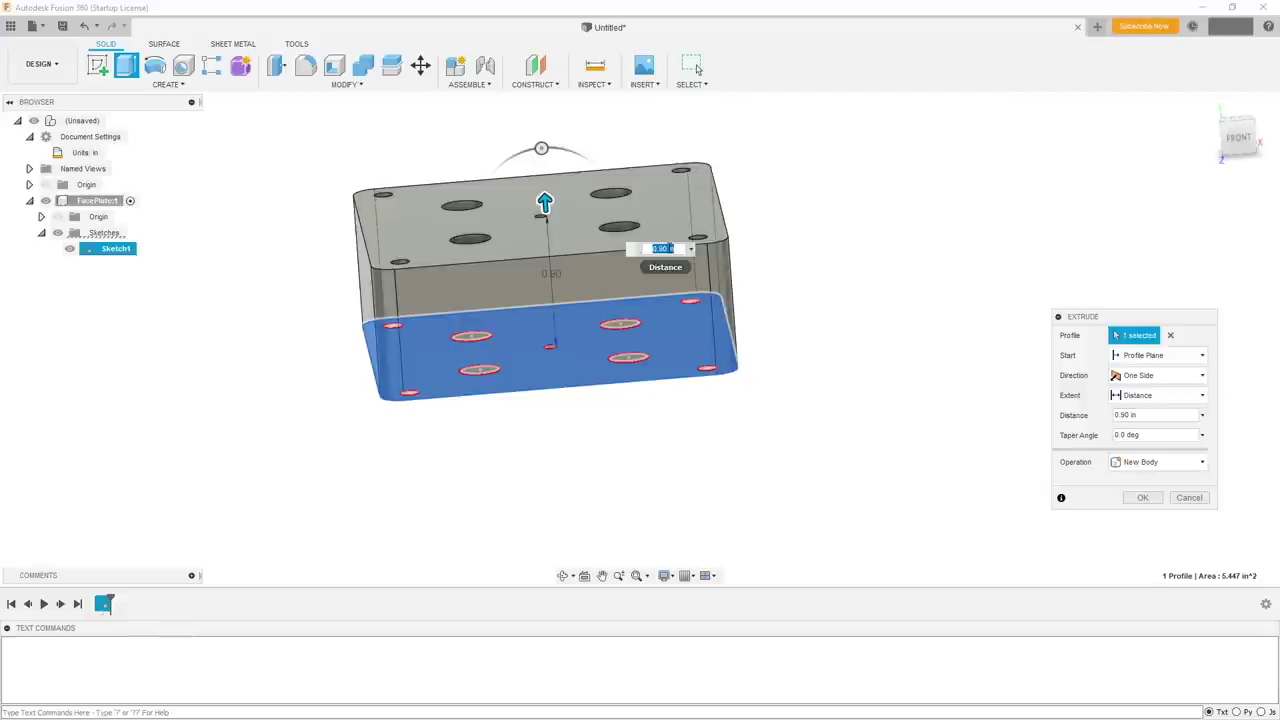
{"action": "type", "text": "1.6mm"}
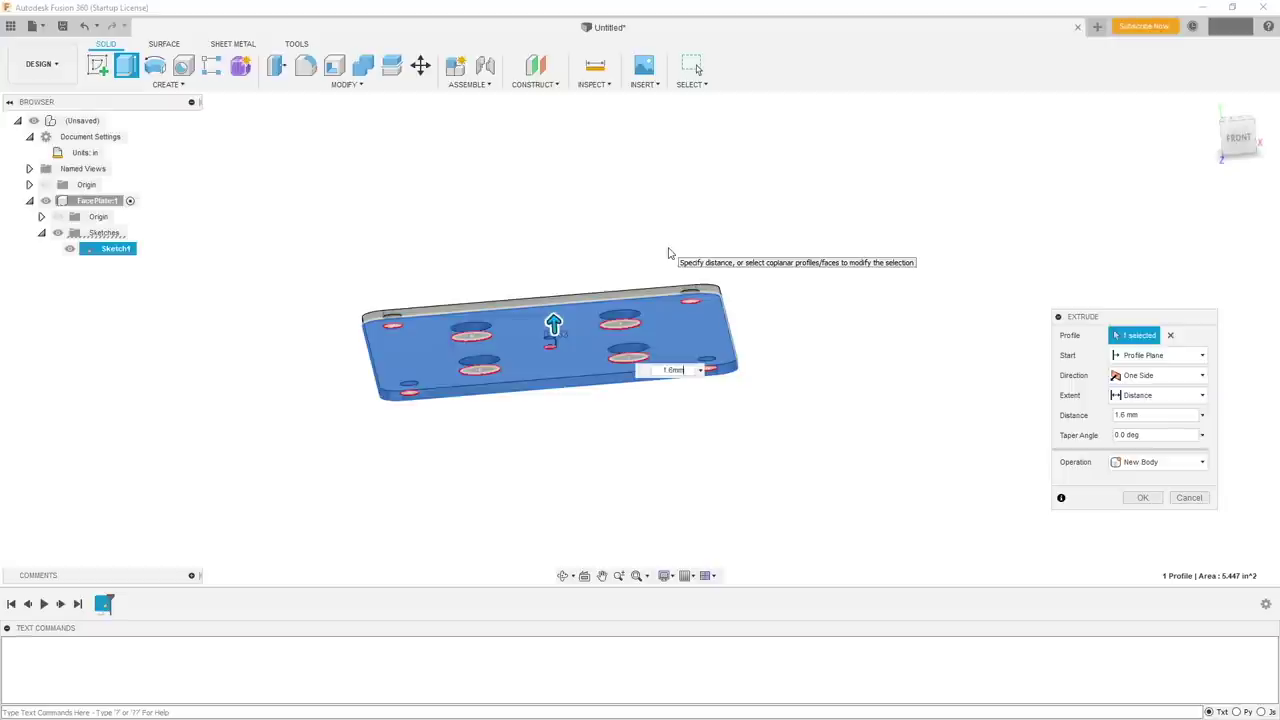
{"action": "key", "text": "Return"}
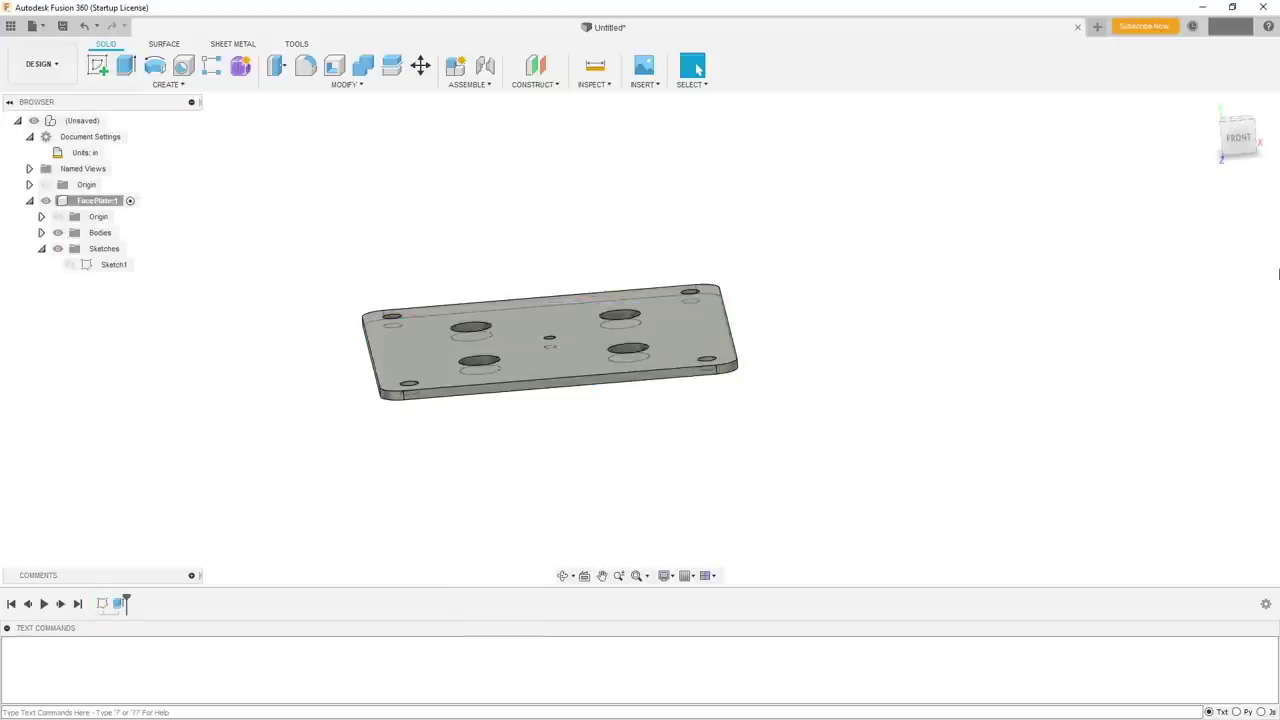
- Change the document's active units to millimeters
{"action": "mouse_move", "coordinate": [1238, 140]}
{"action": "left_mouse_down"}
{"action": "mouse_move", "coordinate": [1207, 178]}
{"action": "mouse_move", "coordinate": [1186, 156]}
{"action": "mouse_move", "coordinate": [1235, 152]}
{"action": "left_mouse_up"}
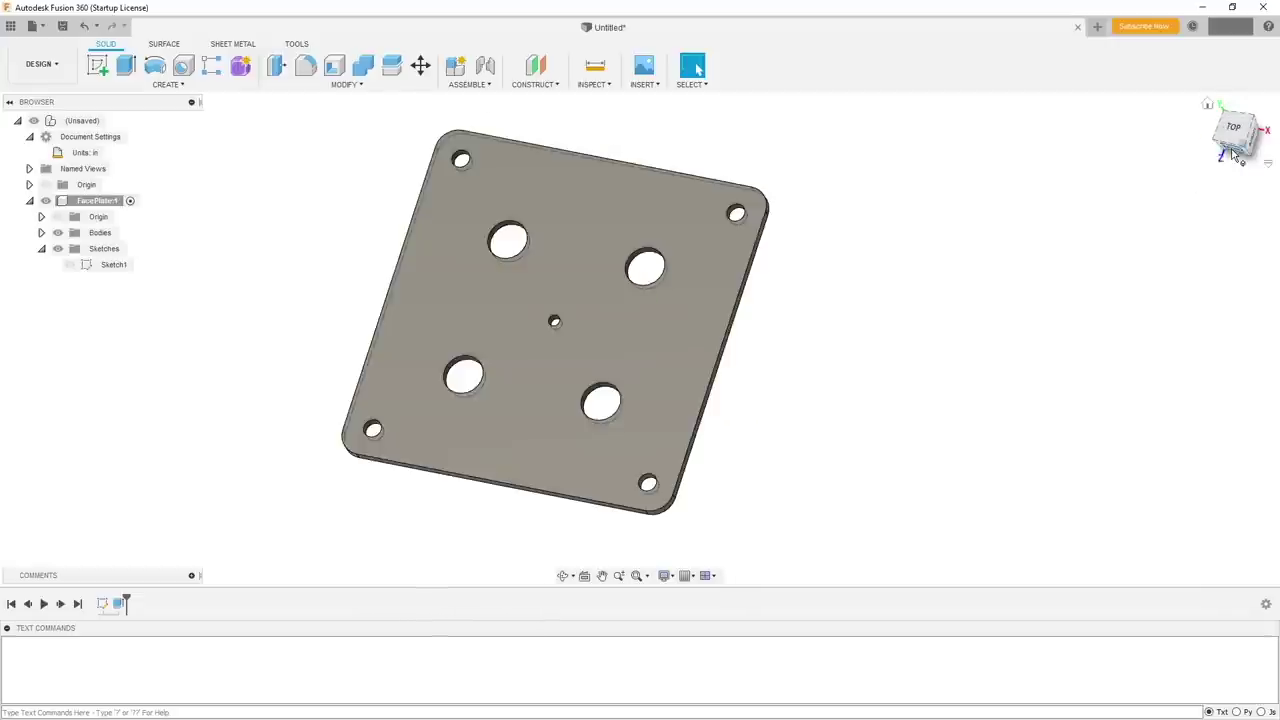
{"action": "left_click_drag", "start_coordinate": [1235, 152], "coordinate": [1150, 268]}
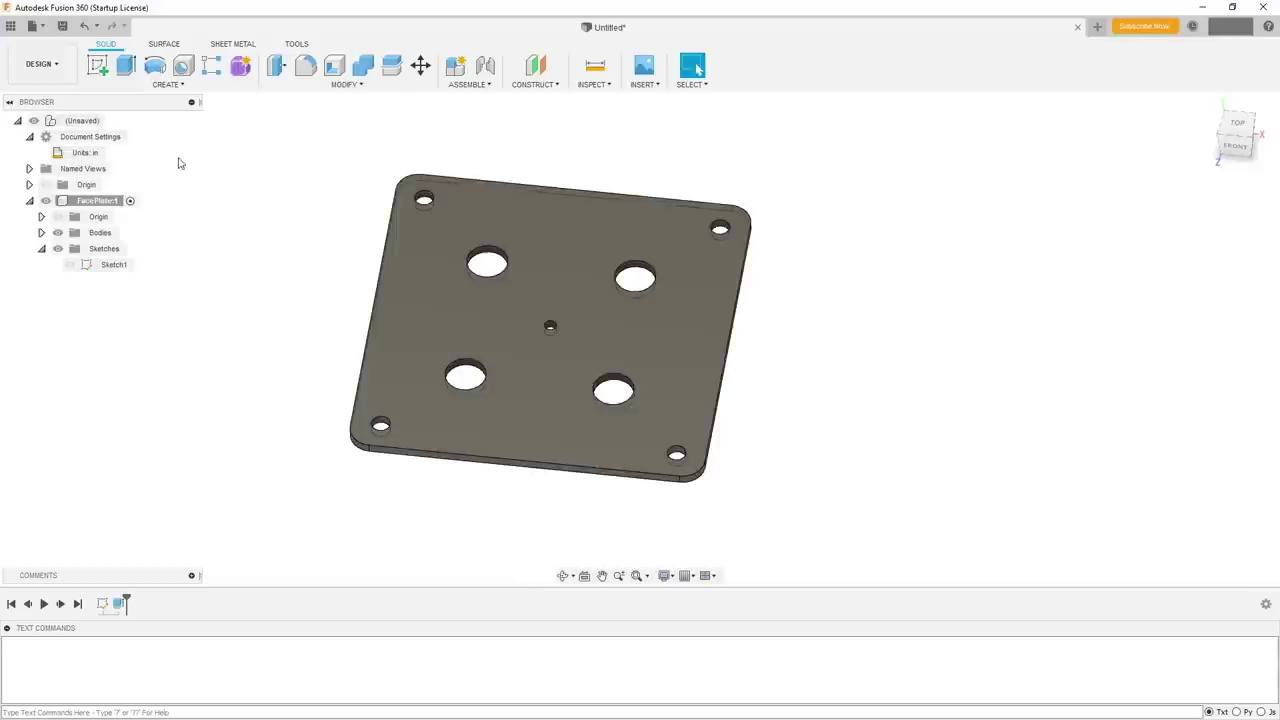
{"action": "mouse_move", "coordinate": [80, 155]}
{"action": "left_click", "coordinate": [113, 154]}
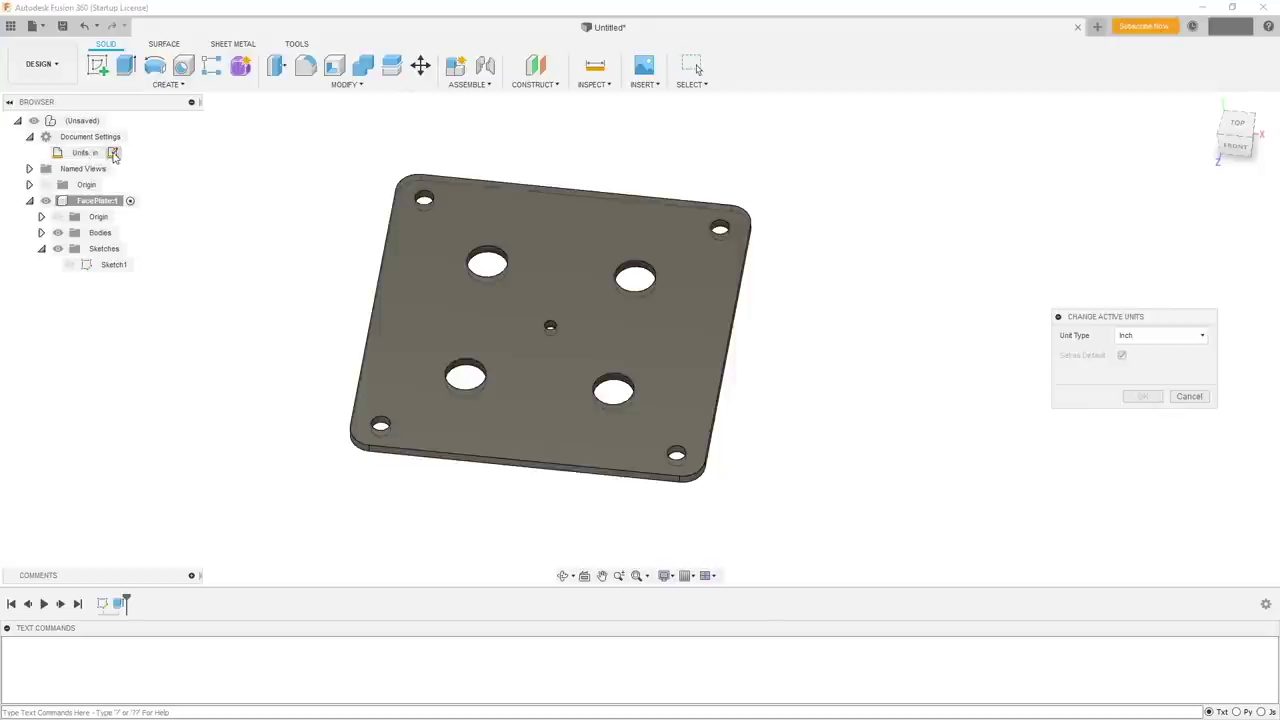
{"action": "left_click", "coordinate": [1187, 338]}
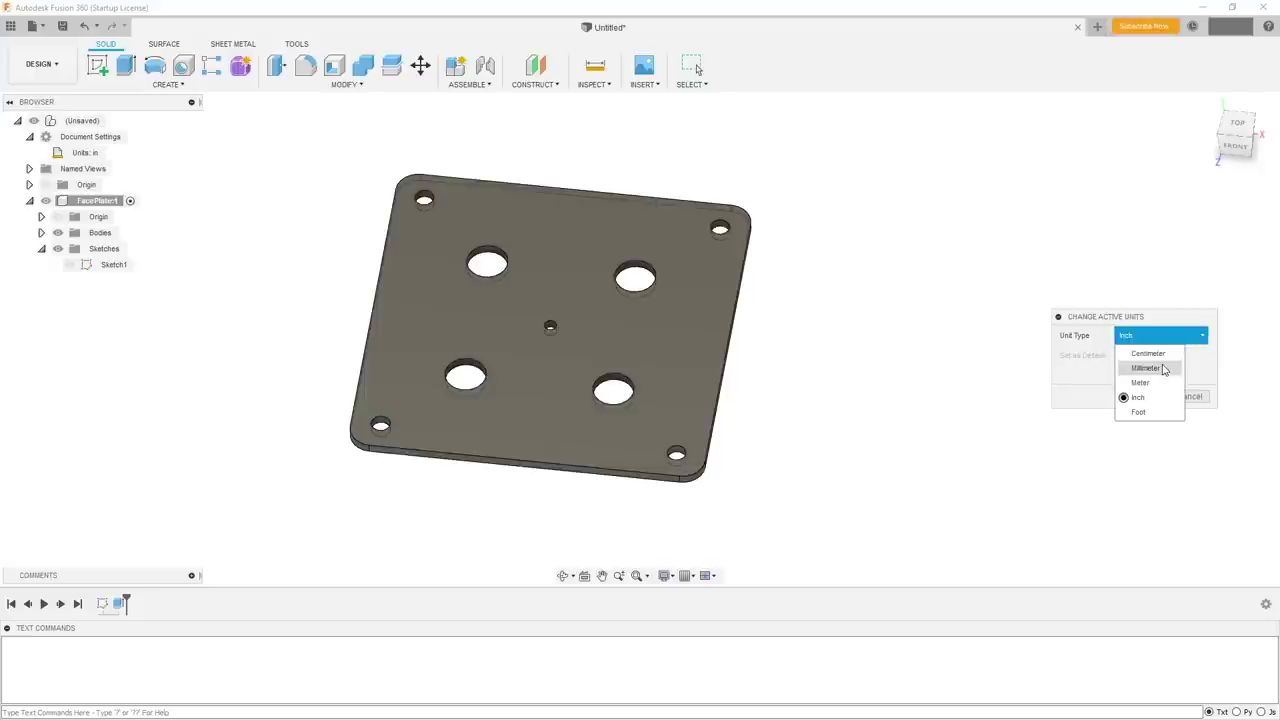
{"action": "left_click", "coordinate": [1160, 368]}
{"action": "left_click", "coordinate": [1143, 396]}
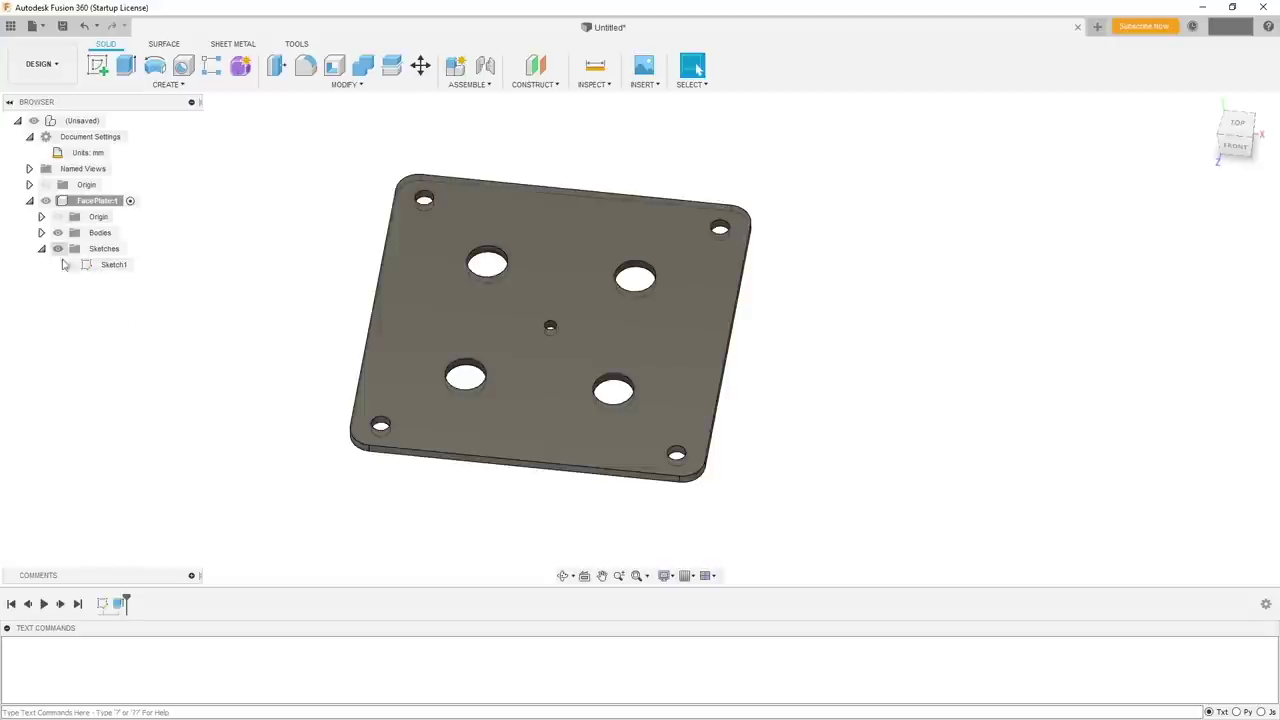
- Open the face plate's sketch to check its hole, spacing and corner dimensions in millimeters, and leave the sketch
{"action": "left_click", "coordinate": [29, 201]}
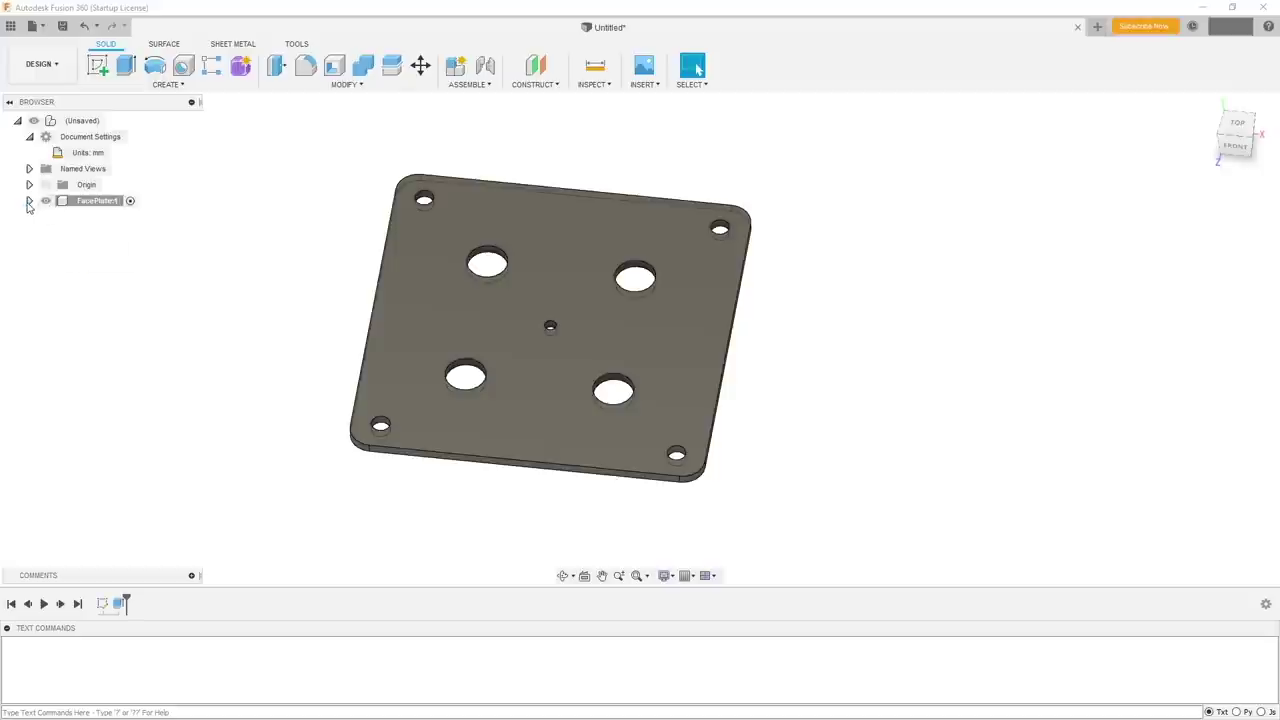
{"action": "left_click", "coordinate": [29, 201]}
{"action": "left_click", "coordinate": [41, 248]}
{"action": "left_click", "coordinate": [41, 248]}
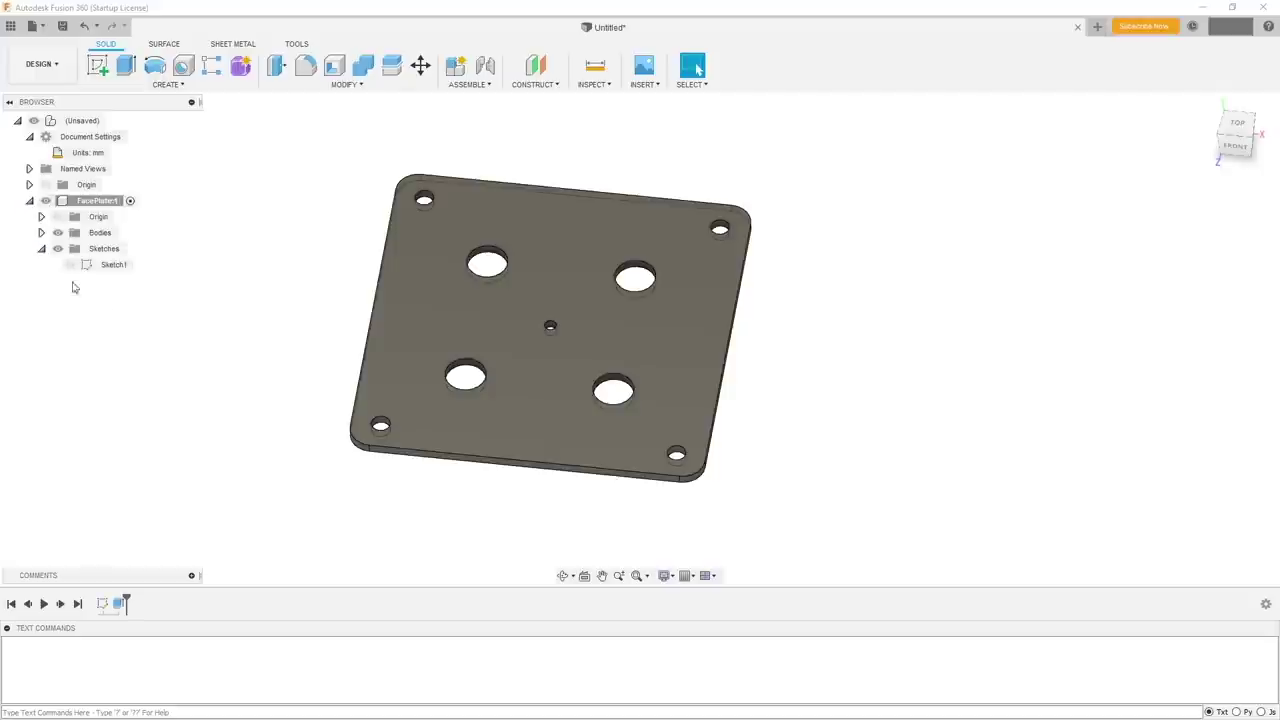
{"action": "left_click", "coordinate": [110, 266]}
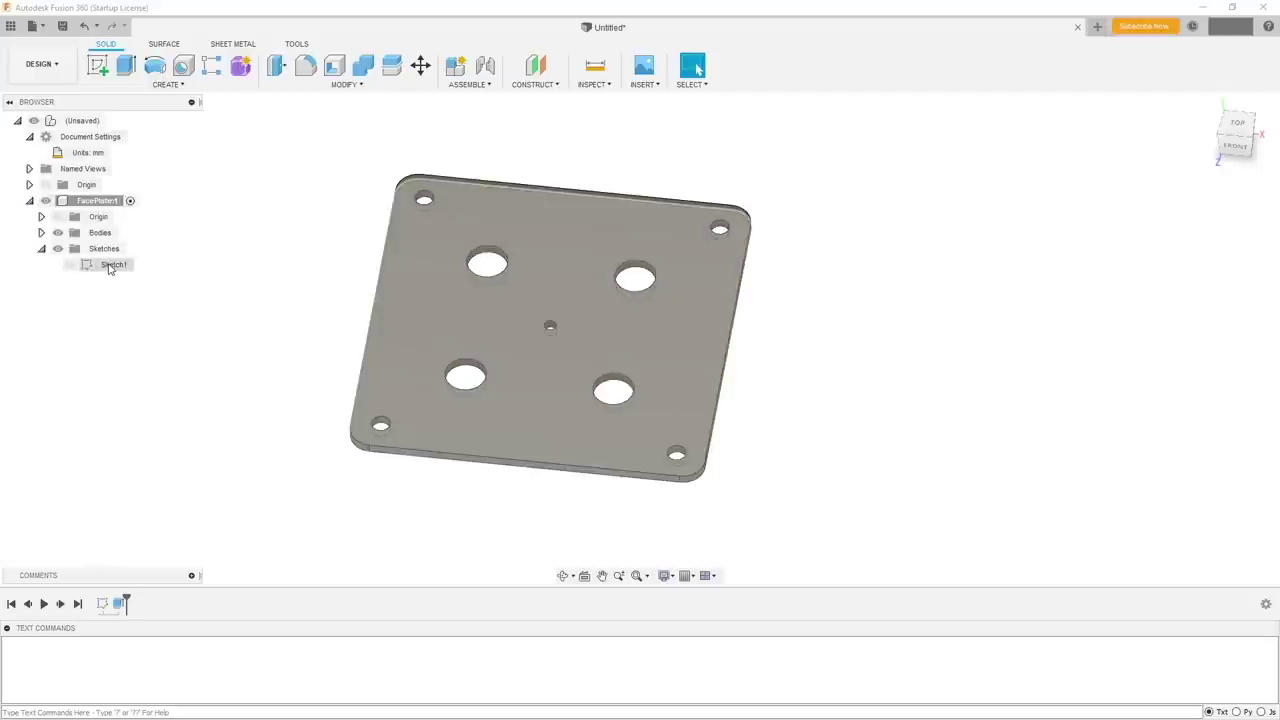
{"action": "mouse_move", "coordinate": [114, 264]}
{"action": "left_mouse_down"}
{"action": "mouse_move", "coordinate": [97, 286]}
{"action": "mouse_move", "coordinate": [94, 265]}
{"action": "left_mouse_up"}
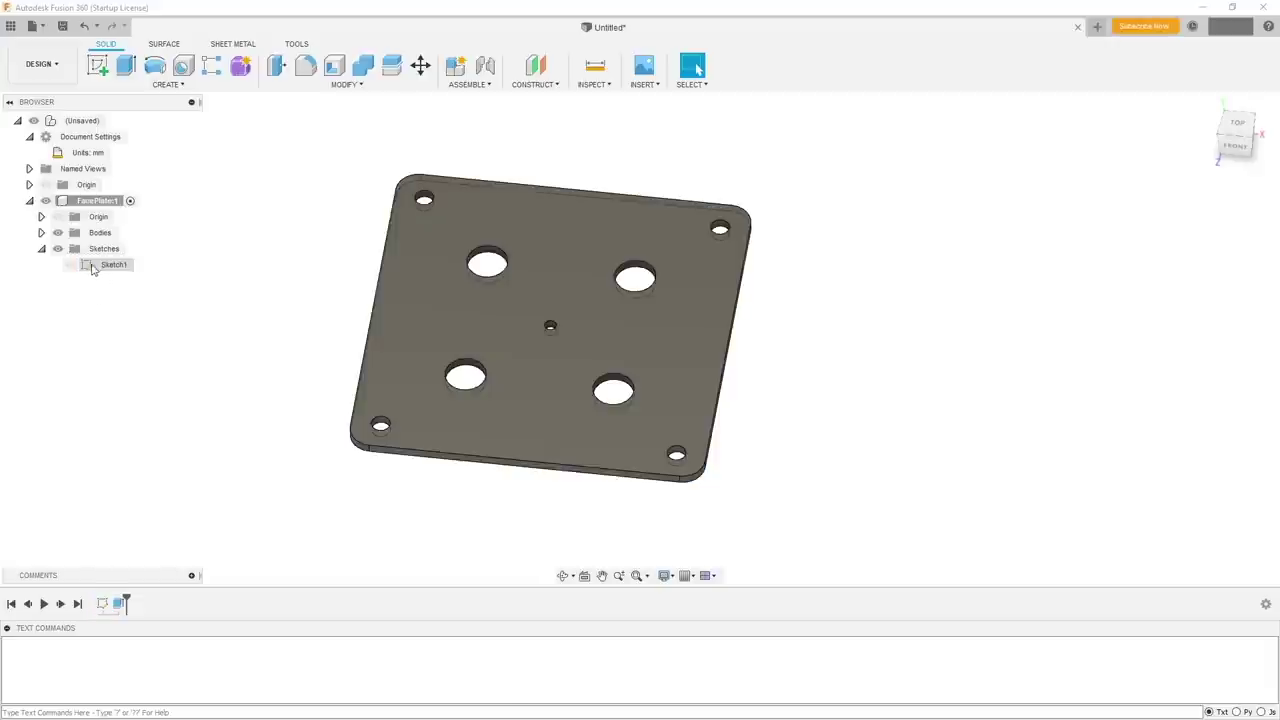
{"action": "double_click", "coordinate": [84, 266]}
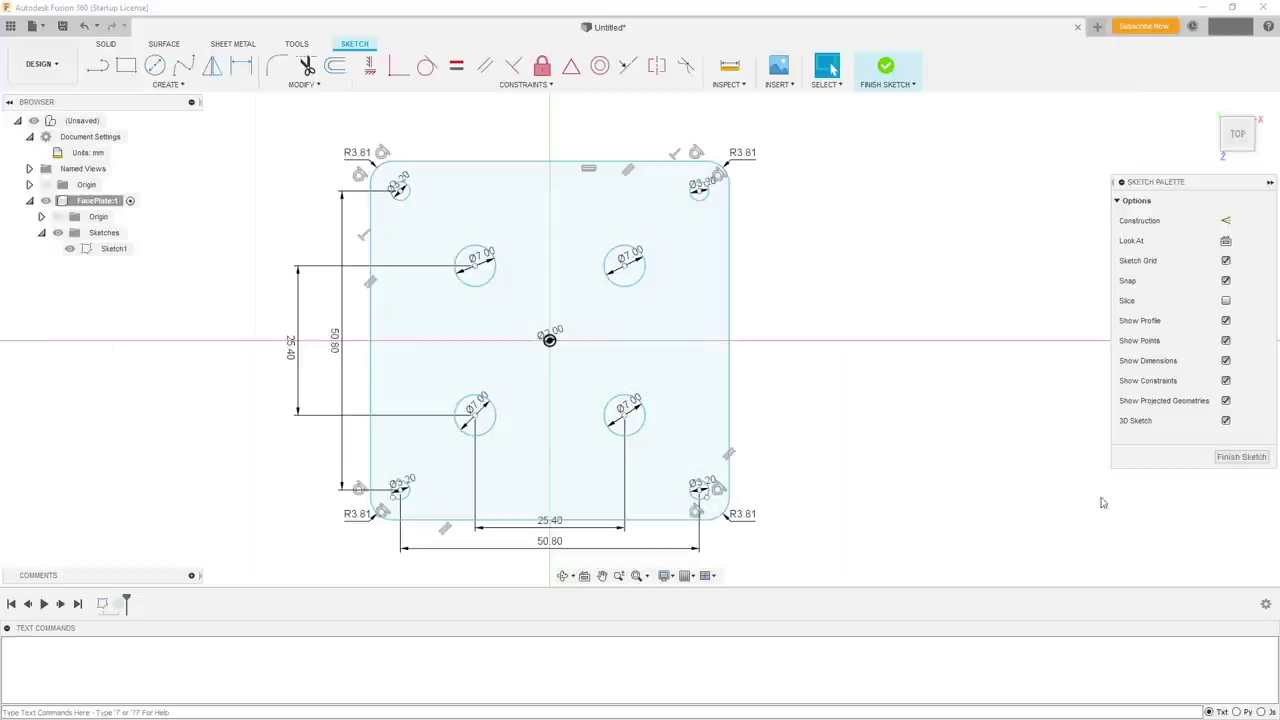
{"action": "left_click", "coordinate": [1241, 456]}
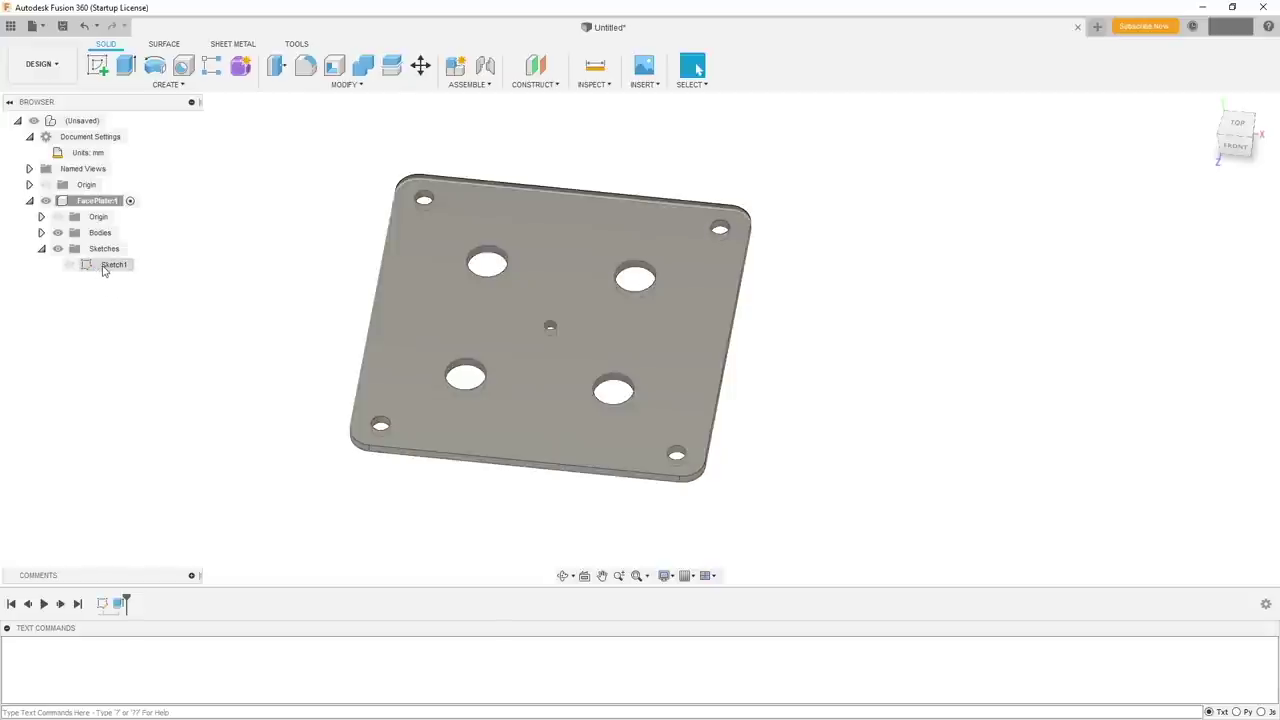
- Export the face plate's sketch as a DXF file named YT_FacePlate in the PCB folder
{"action": "left_click", "coordinate": [104, 268]}
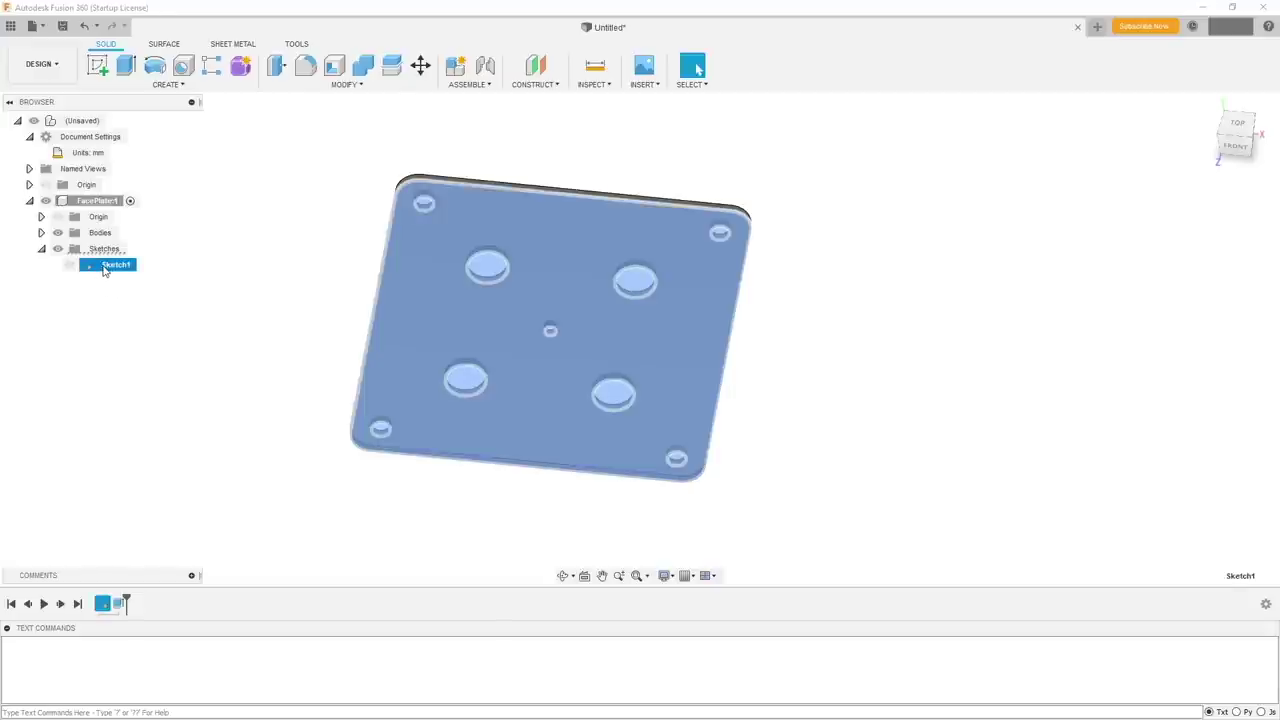
{"action": "right_click", "coordinate": [104, 268]}
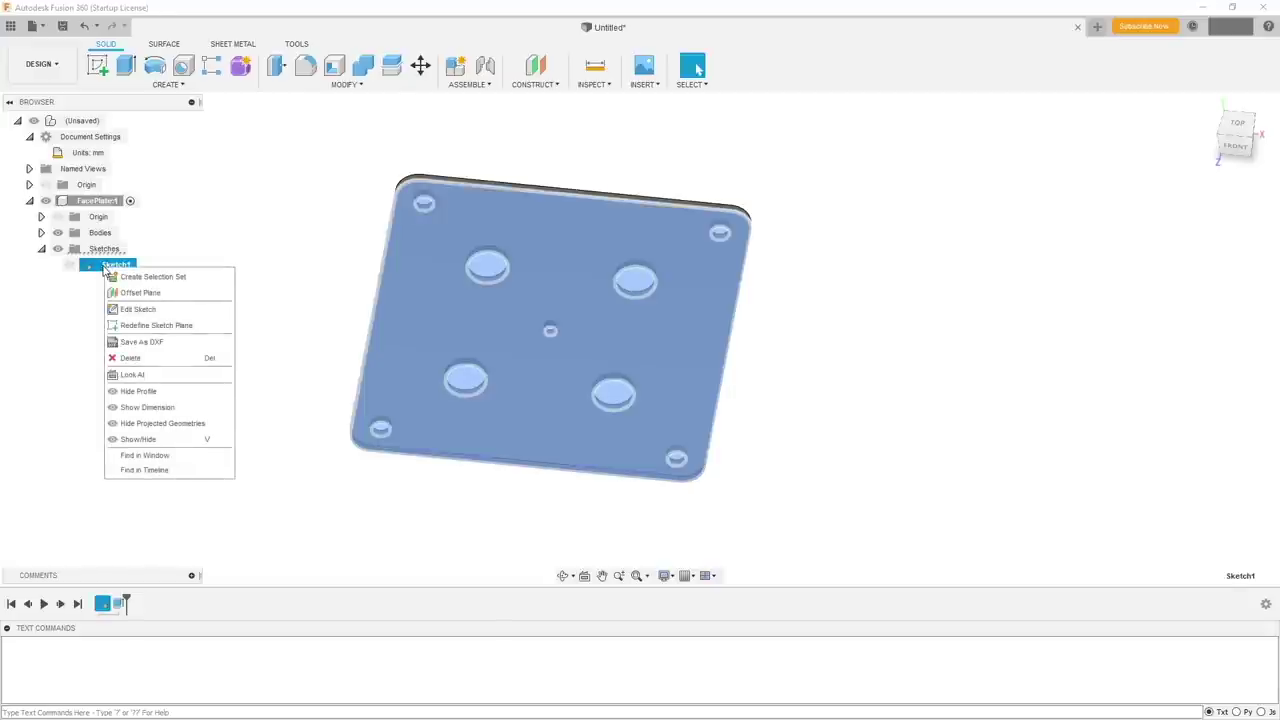
{"action": "left_click", "coordinate": [131, 346]}
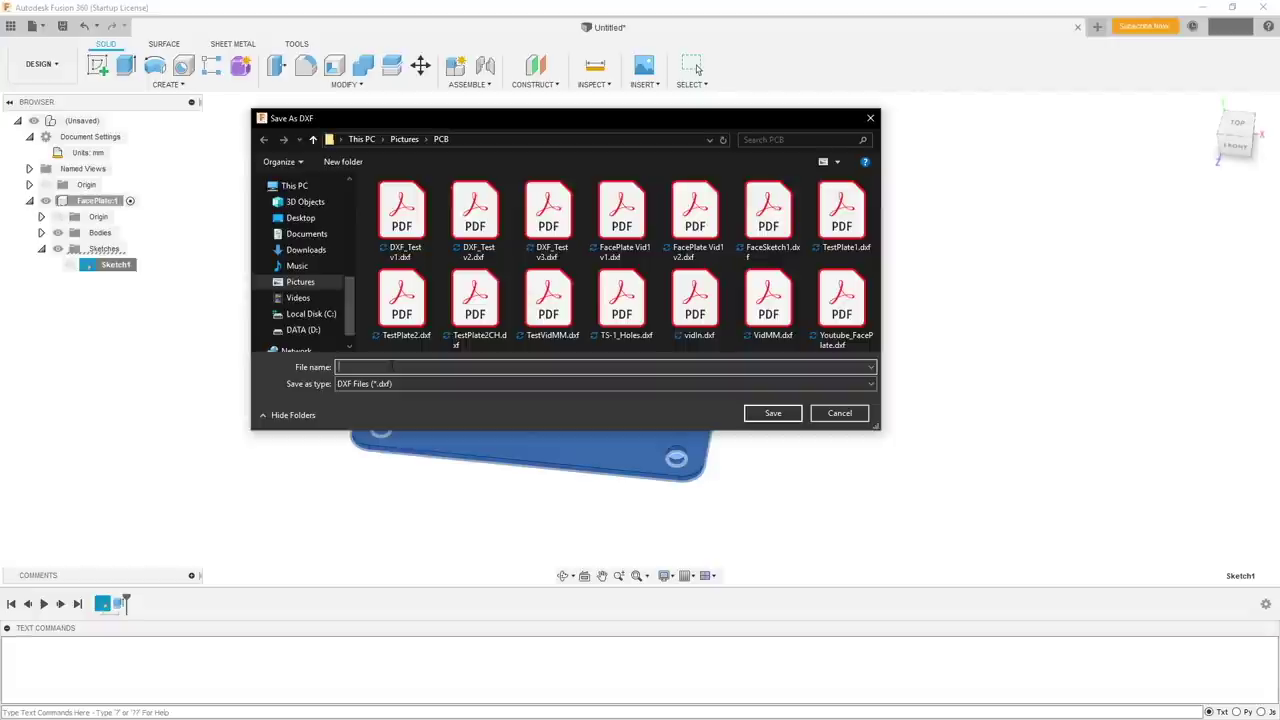
{"action": "type", "text": "YT_FacePlate"}
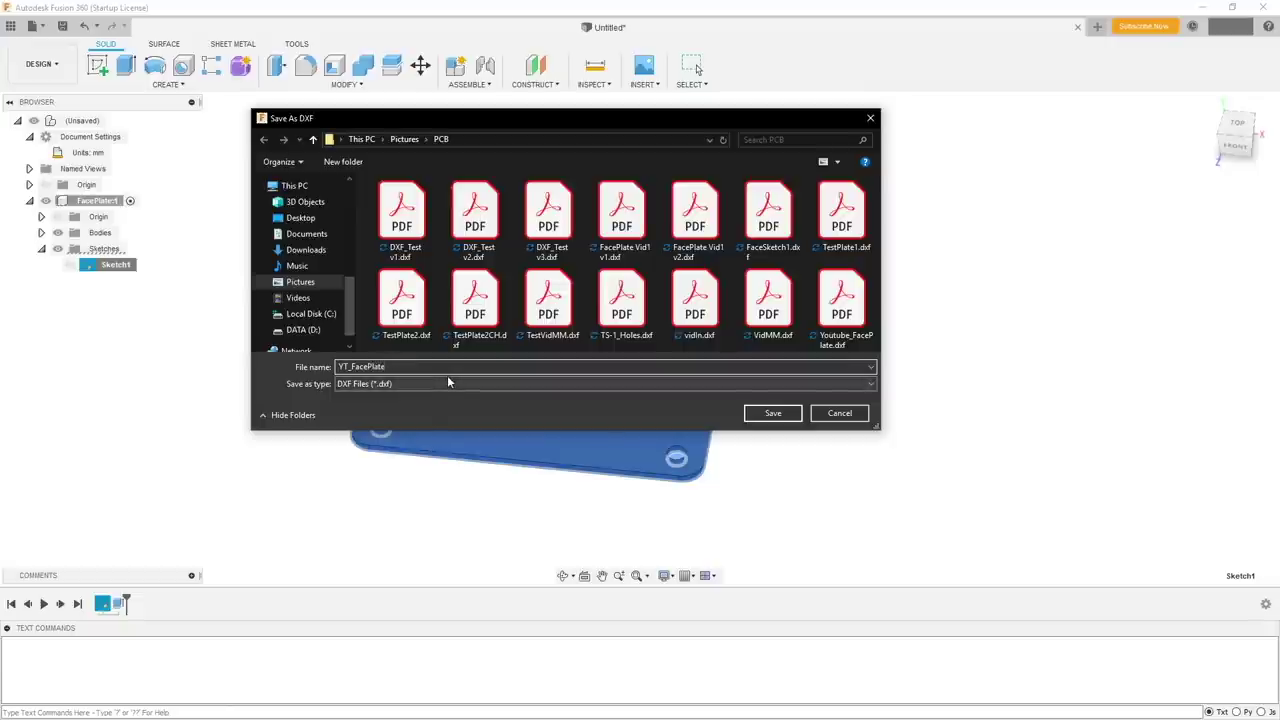
{"action": "left_click", "coordinate": [774, 414]}
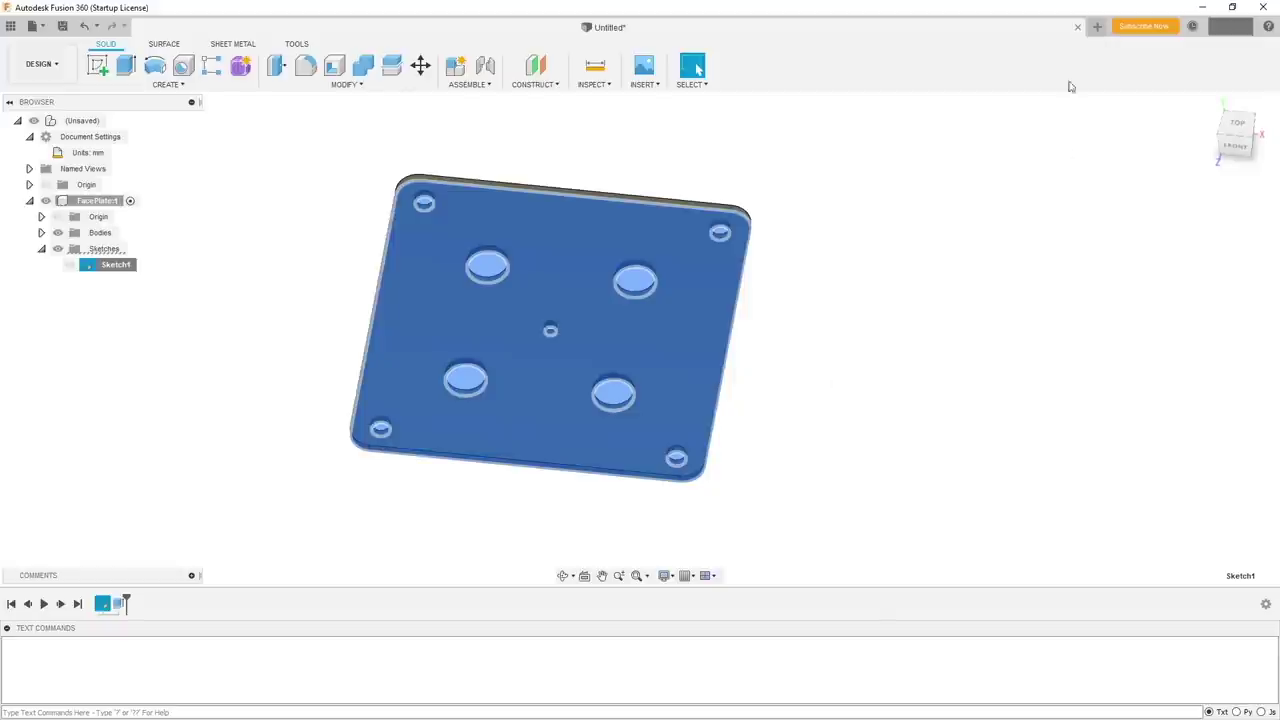
- Switch to the Panel_Graphics drawing in Inkscape and rename Layer 1 as SilkScreen
{"action": "left_click", "coordinate": [1266, 6]}
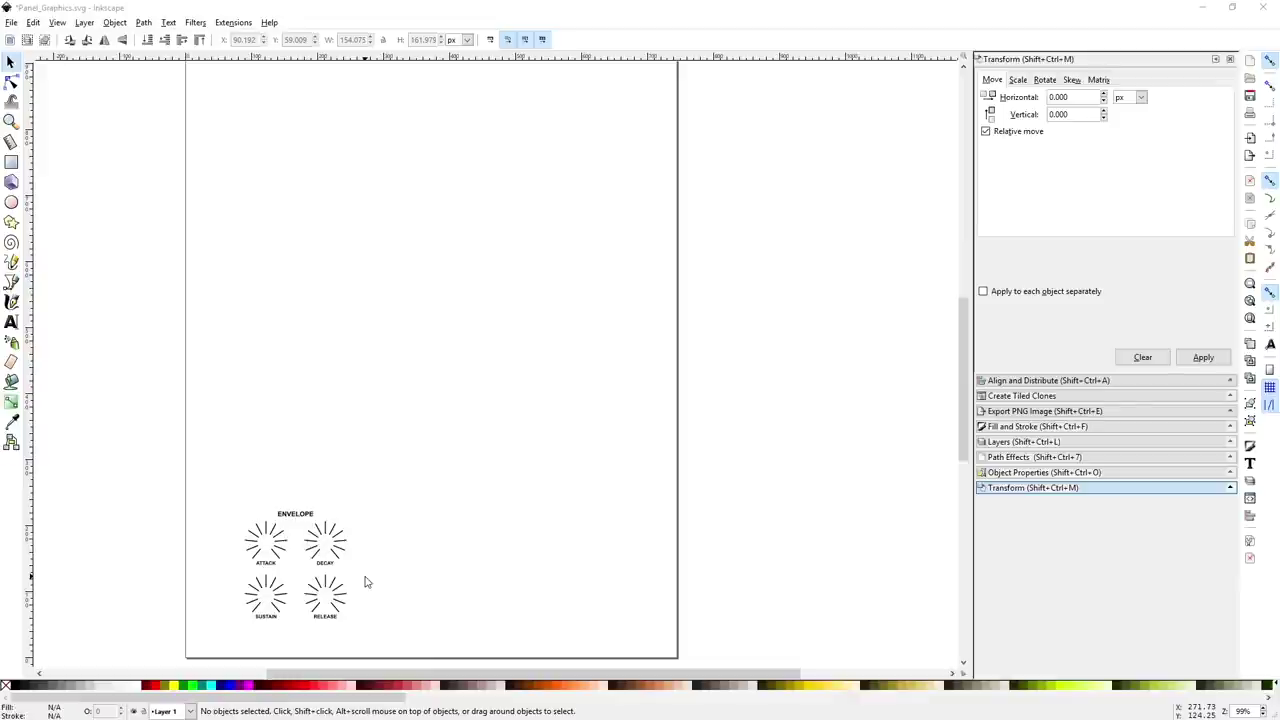
{"action": "scroll", "coordinate": [368, 576], "scroll_direction": "up", "scroll_amount": 2, "text": "ctrl"}
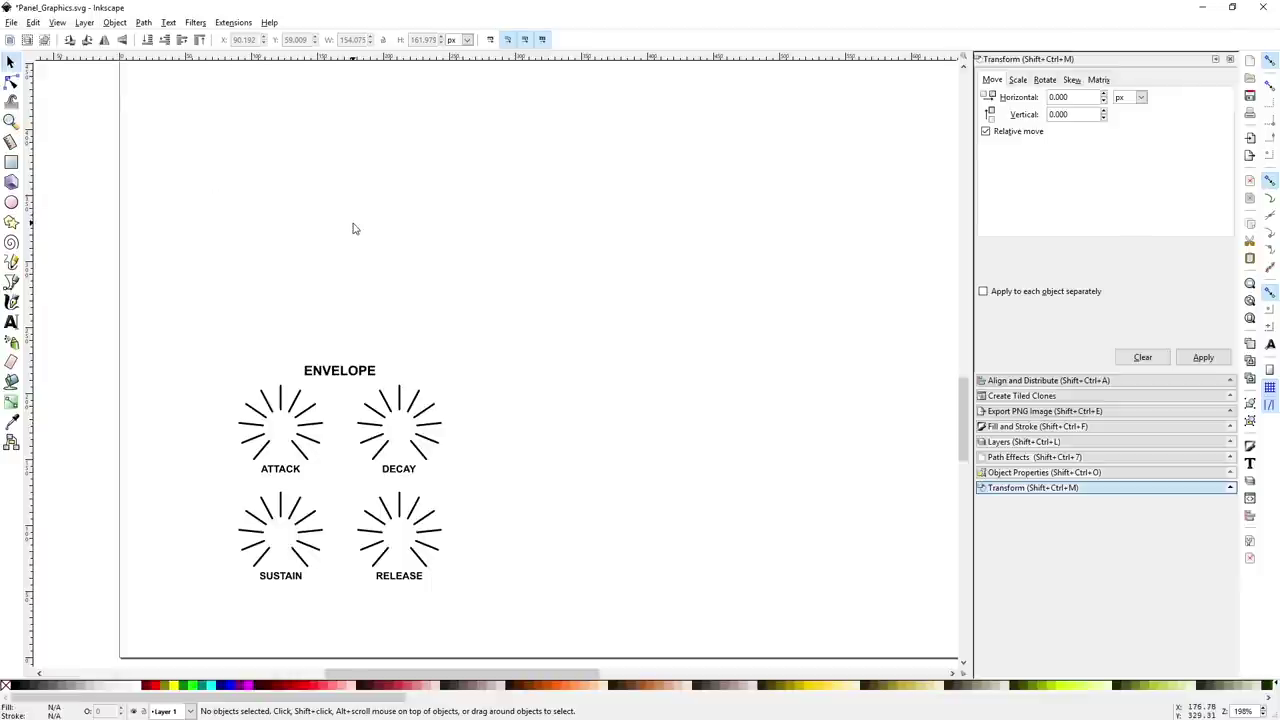
{"action": "scroll", "coordinate": [352, 229], "scroll_direction": "up", "scroll_amount": 2}
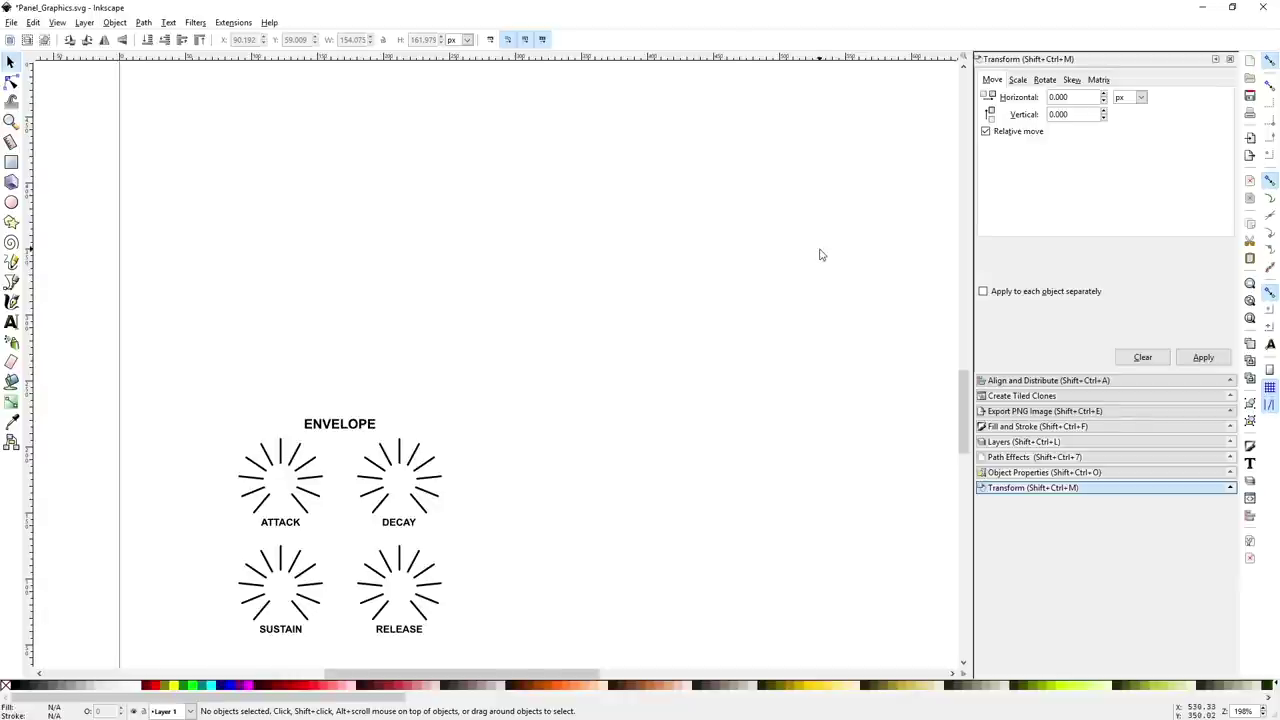
{"action": "scroll", "coordinate": [624, 239], "scroll_direction": "up", "scroll_amount": 1}
{"action": "scroll", "coordinate": [624, 239], "scroll_direction": "down", "scroll_amount": 3}
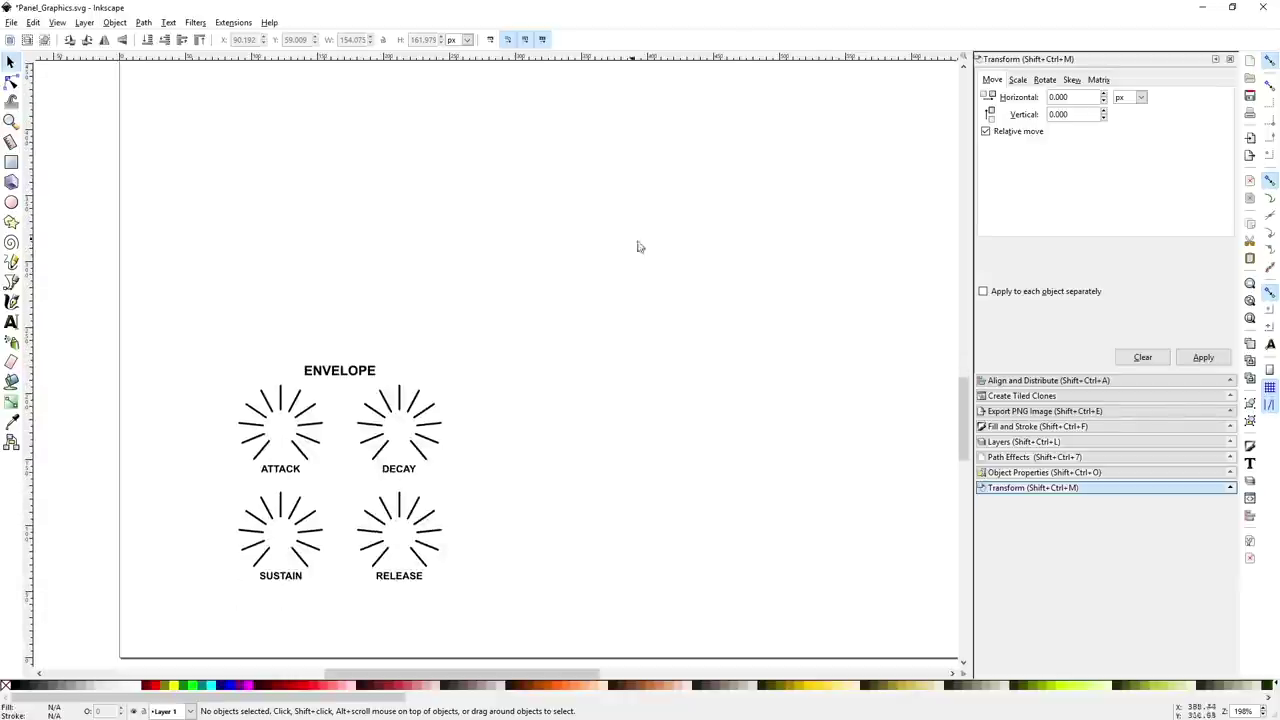
{"action": "left_click", "coordinate": [1011, 445]}
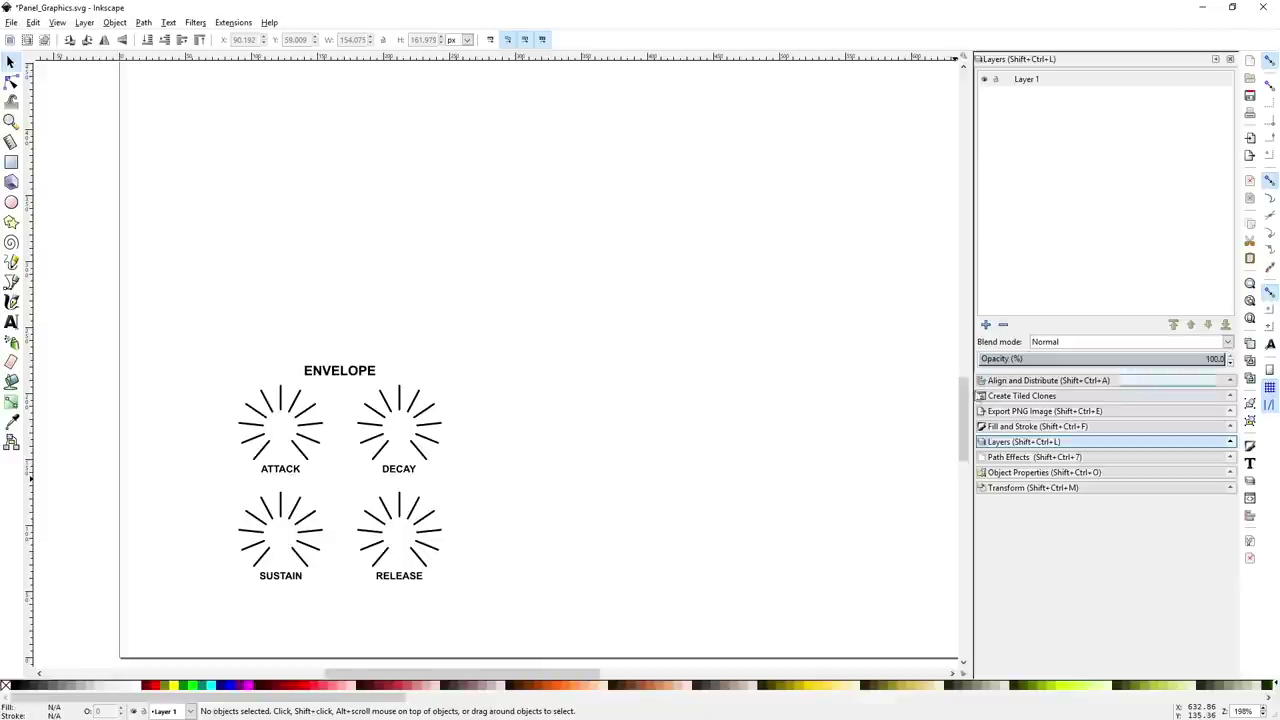
{"action": "left_click", "coordinate": [1033, 84]}
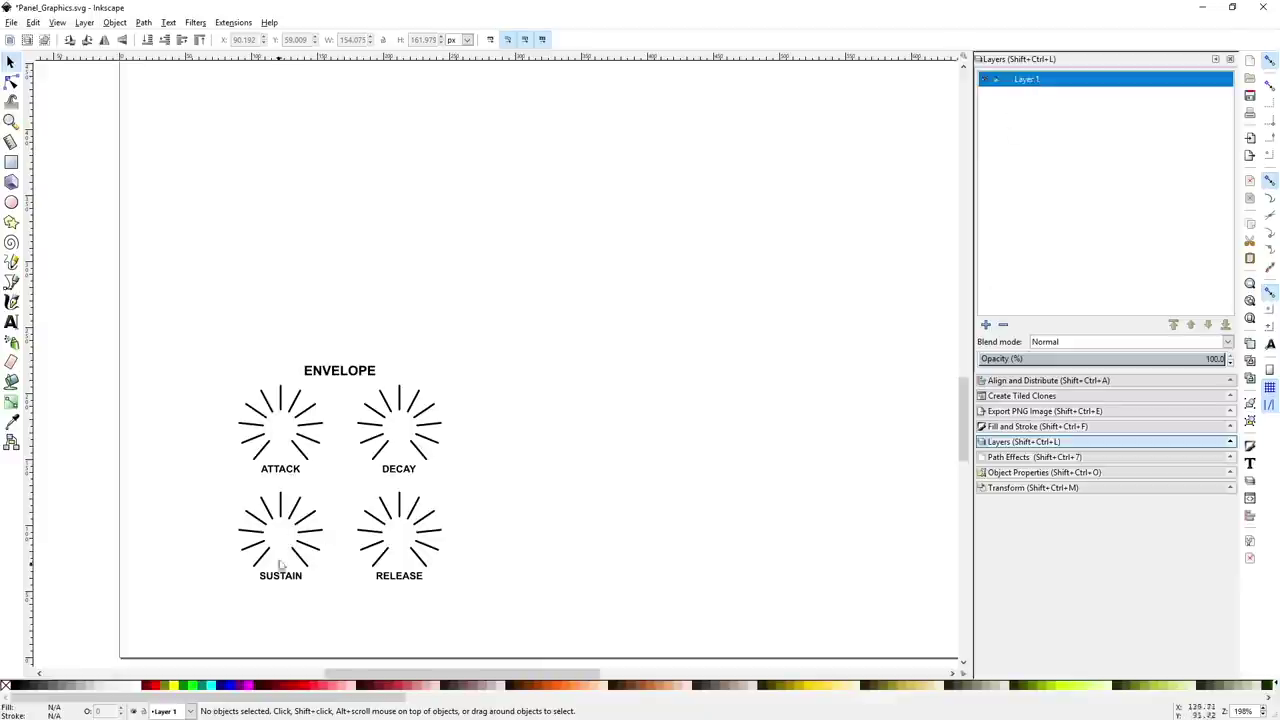
{"action": "double_click", "coordinate": [1038, 87]}
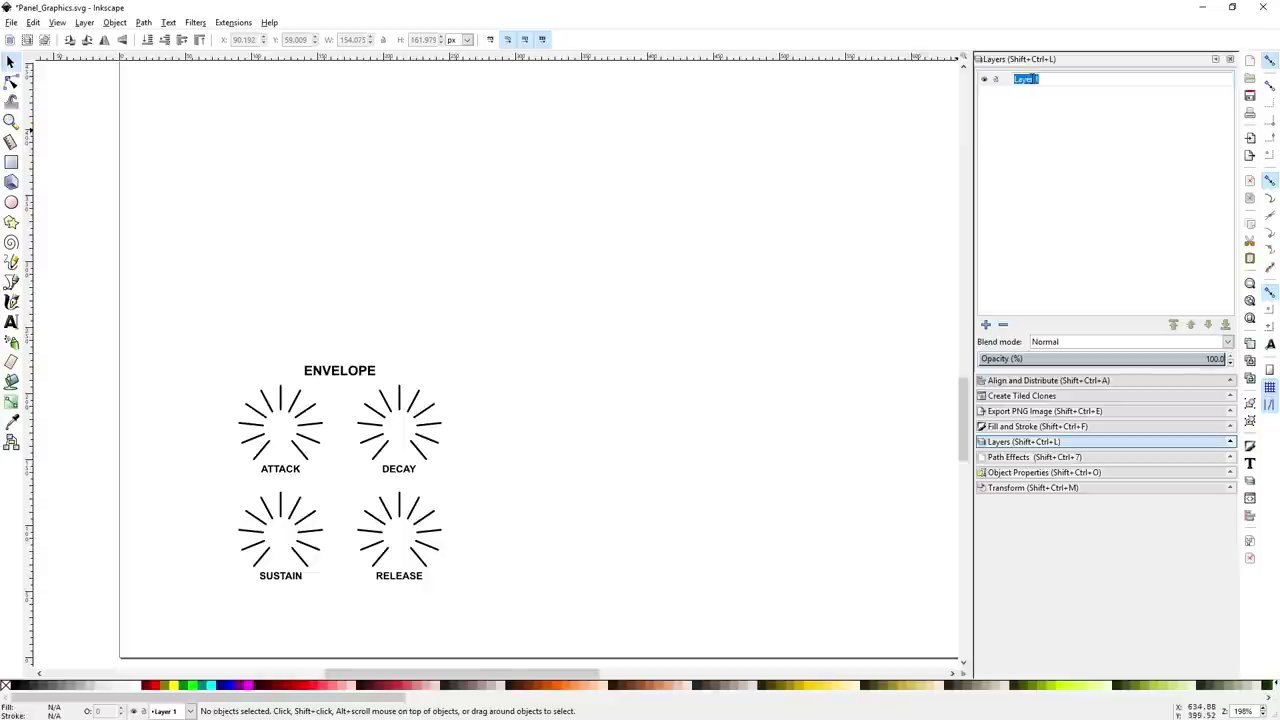
{"action": "type", "text": "SilkScreen"}
{"action": "key", "text": "Return"}
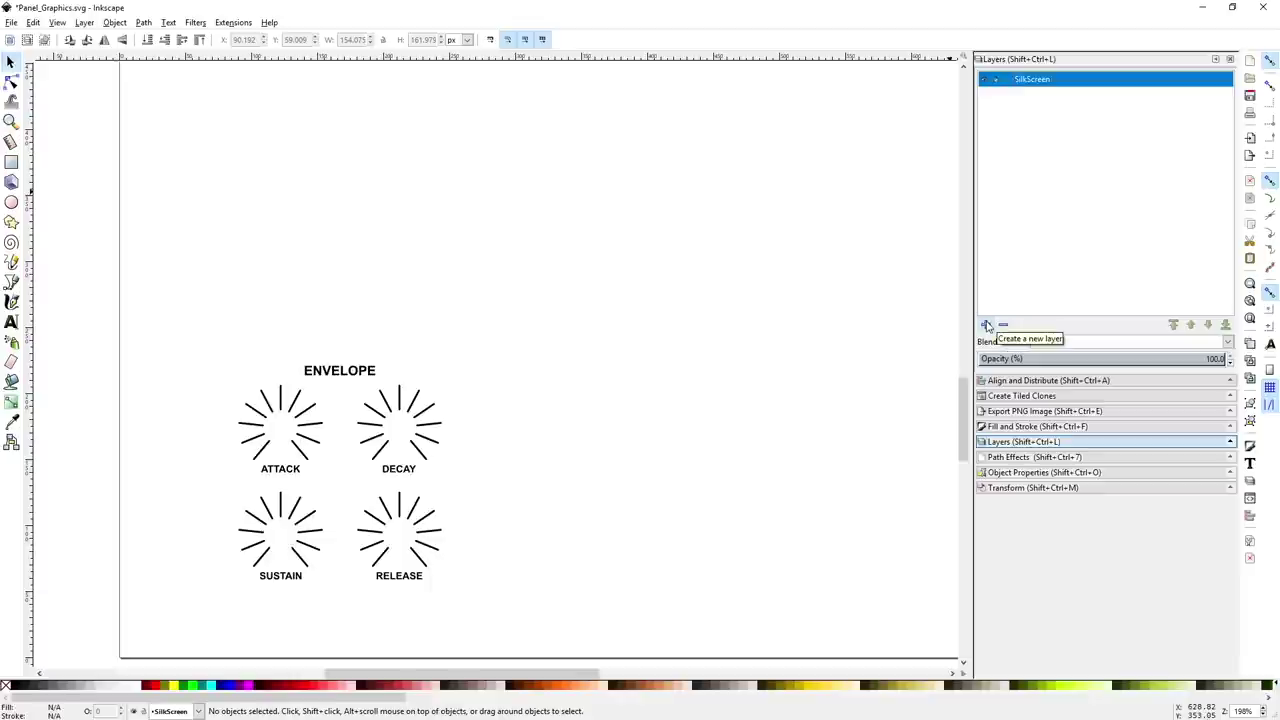
- Add a layer named Outline below the SilkScreen layer
{"action": "left_click", "coordinate": [986, 325]}
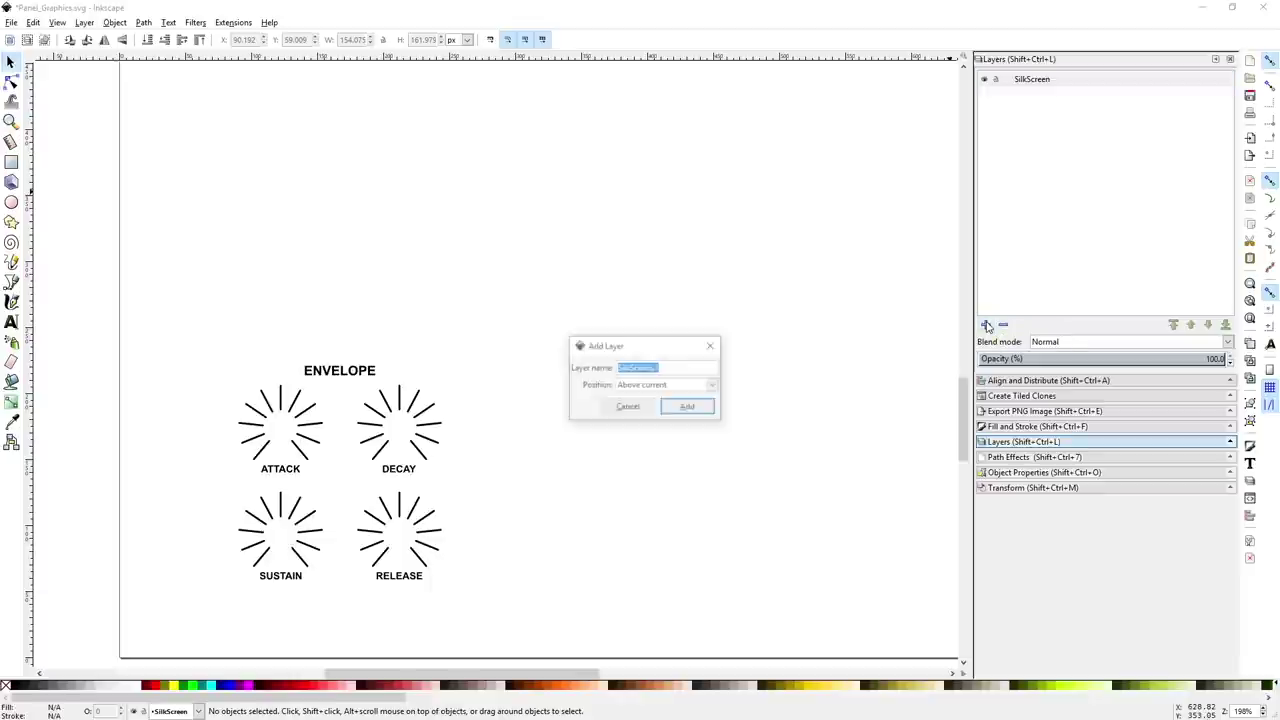
{"action": "left_click", "coordinate": [713, 387]}
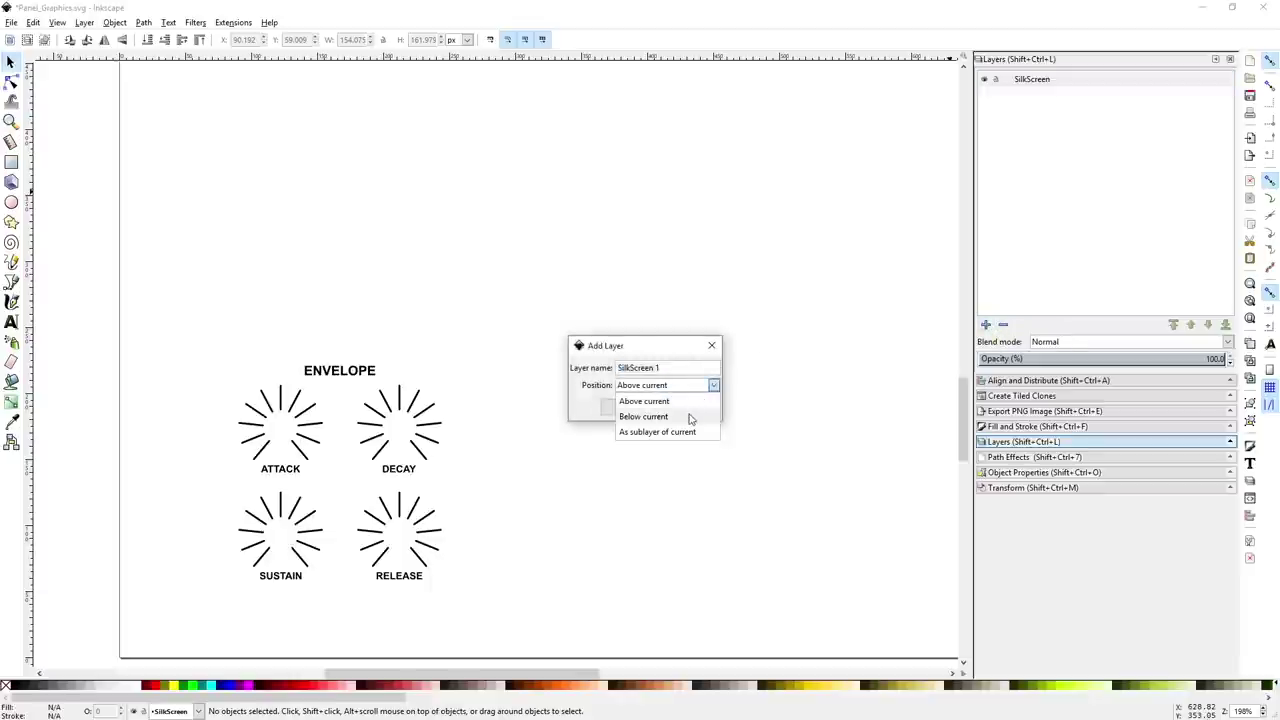
{"action": "left_click", "coordinate": [695, 416]}
{"action": "triple_click", "coordinate": [674, 369]}
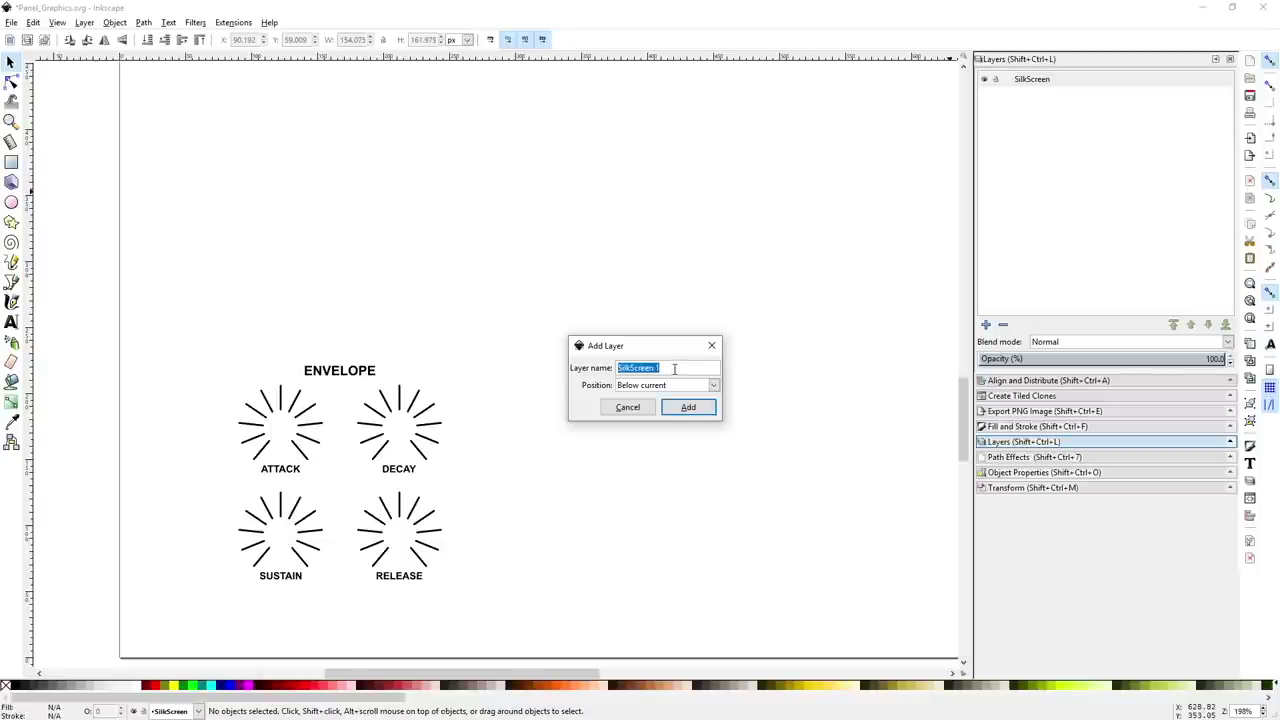
{"action": "type", "text": "Outline"}
{"action": "key", "text": "Return"}
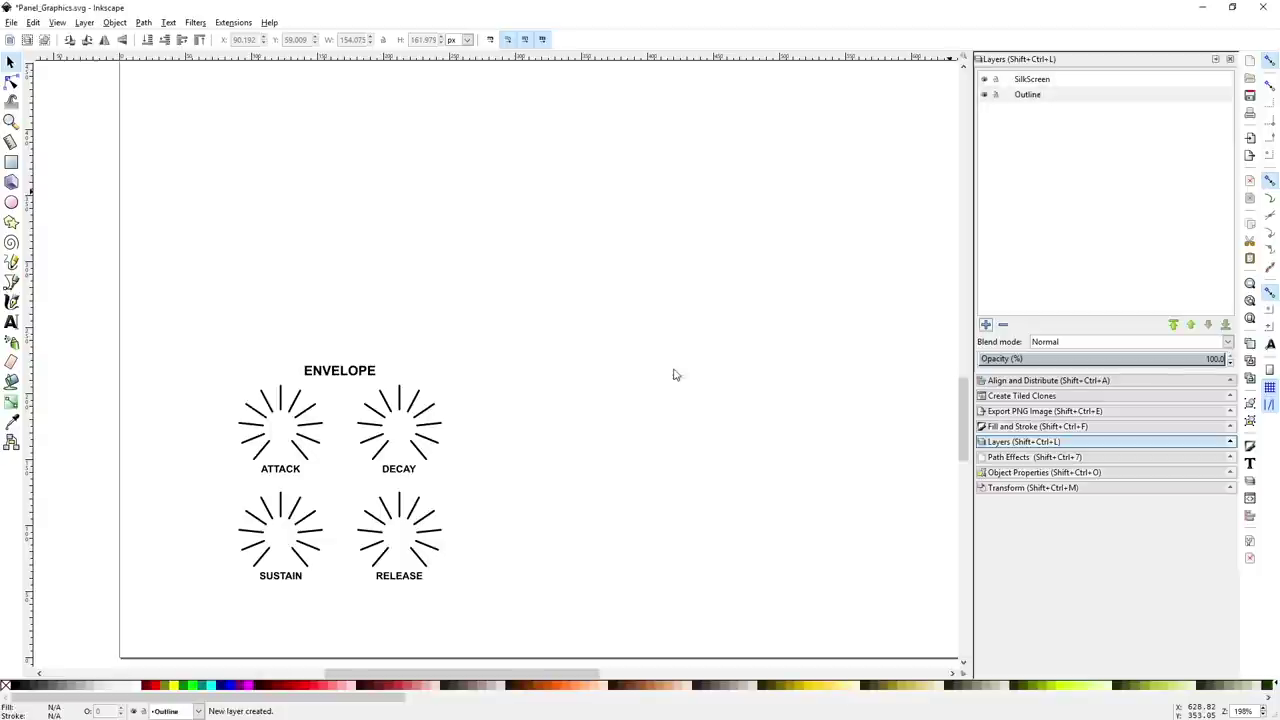
- Import YT_FacePlate.dxf from the PCB folder into the Outline layer, using a manual scale factor of 1 without automatic A4 scaling
{"action": "left_click", "coordinate": [10, 24]}
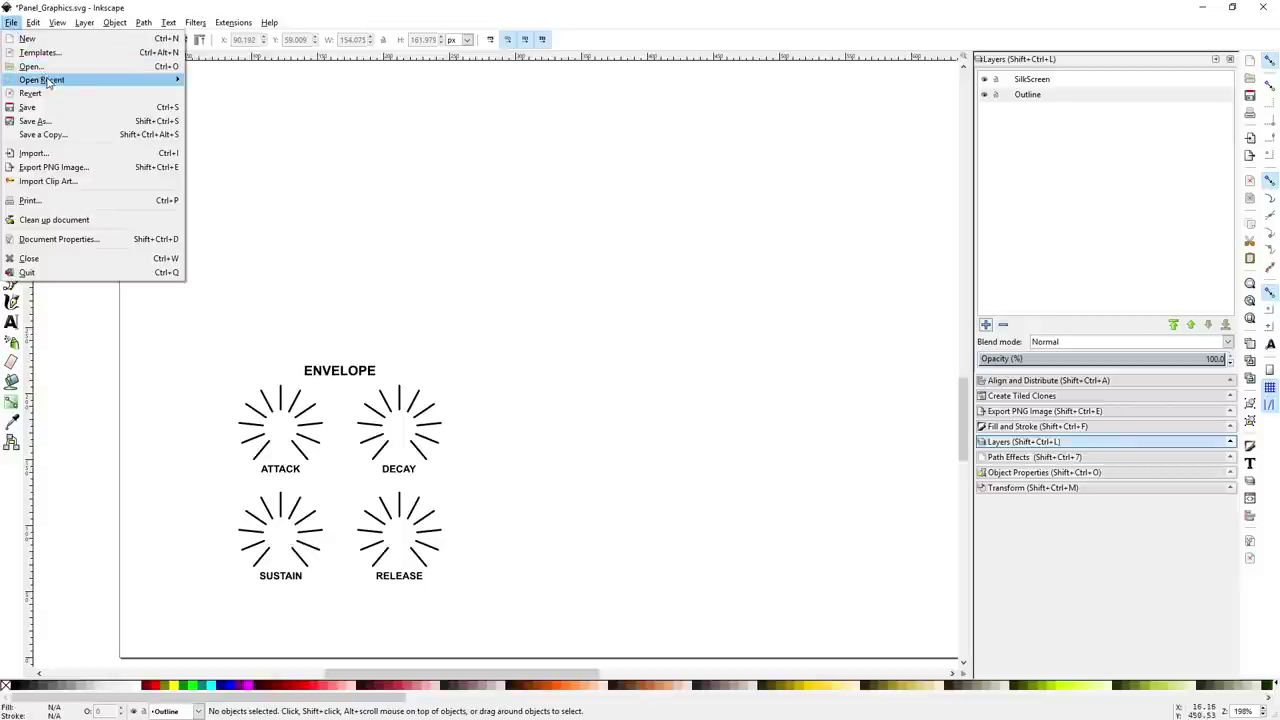
{"action": "mouse_move", "coordinate": [47, 82]}
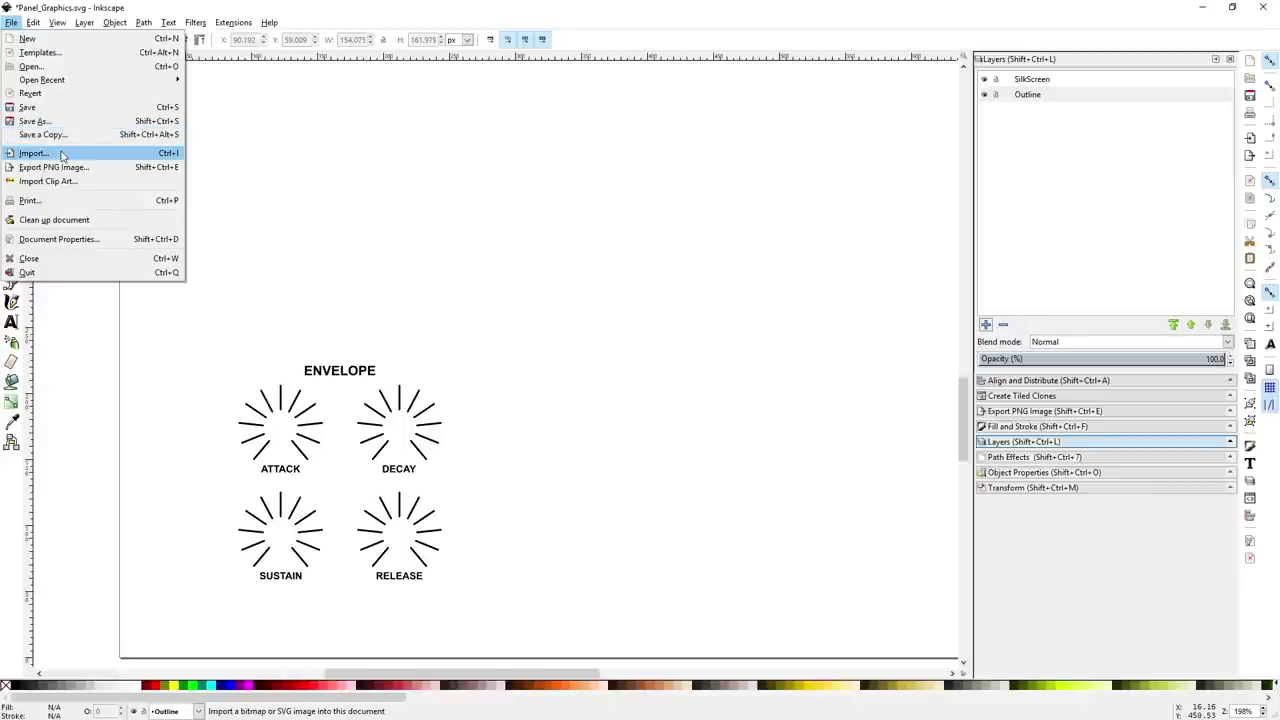
{"action": "left_click", "coordinate": [61, 154]}
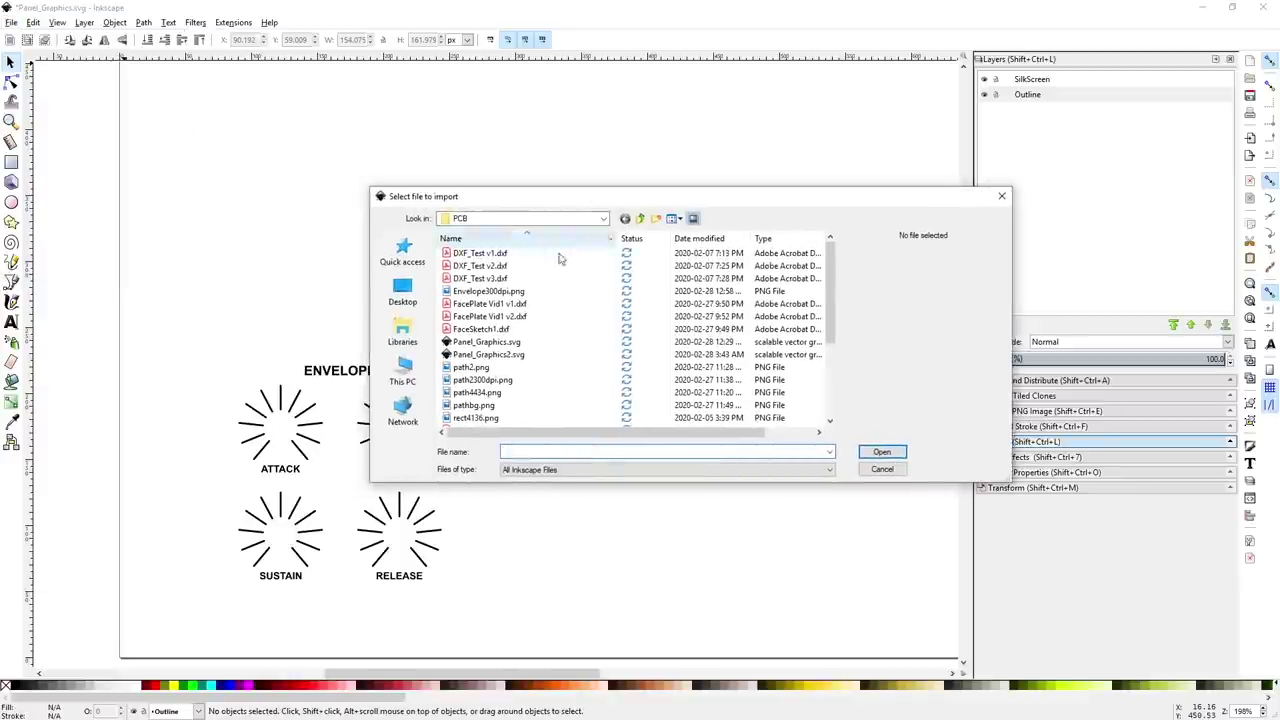
{"action": "scroll", "coordinate": [509, 284], "scroll_direction": "down", "scroll_amount": 5}
{"action": "scroll", "coordinate": [509, 284], "scroll_direction": "up", "scroll_amount": 3}
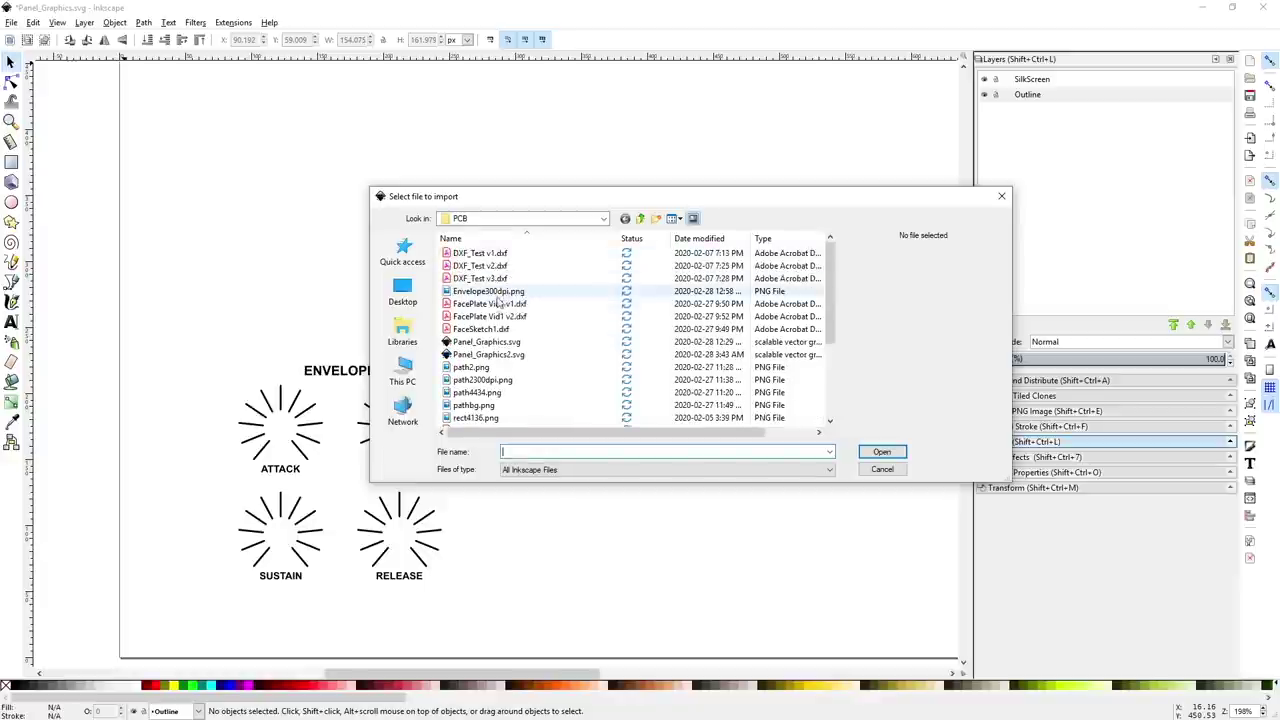
{"action": "scroll", "coordinate": [497, 328], "scroll_direction": "down", "scroll_amount": 3}
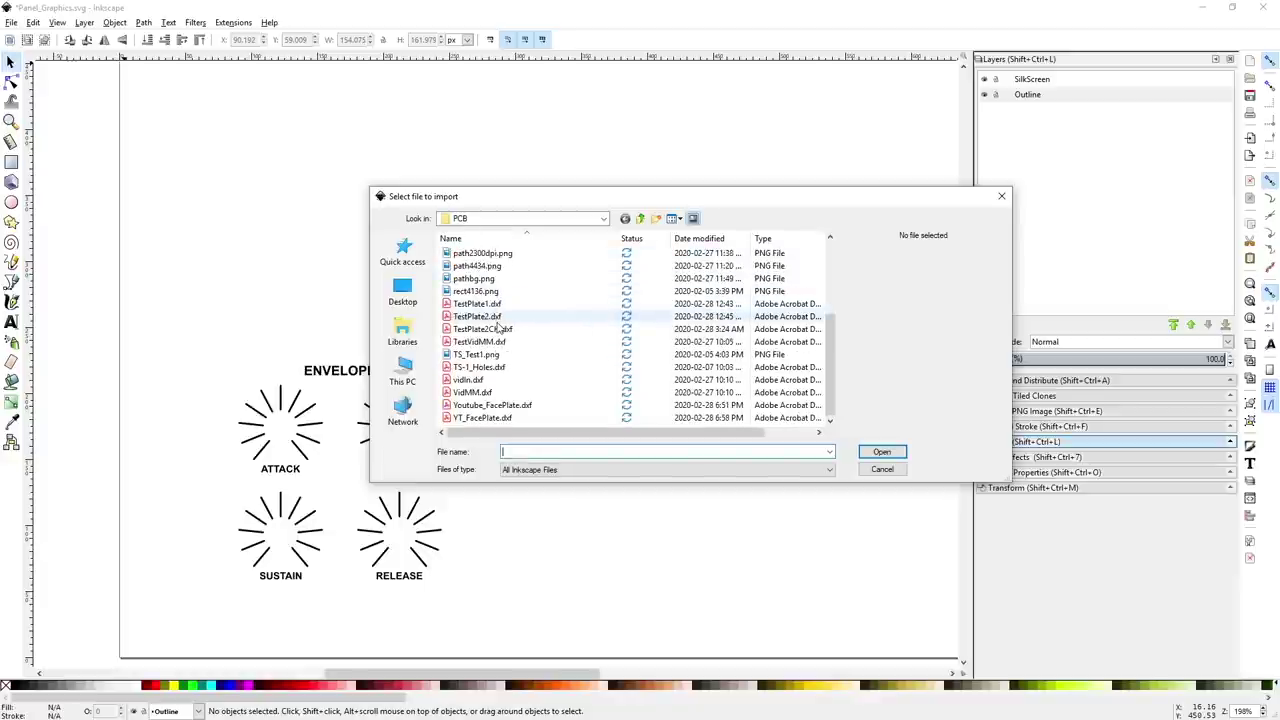
{"action": "left_click", "coordinate": [455, 420]}
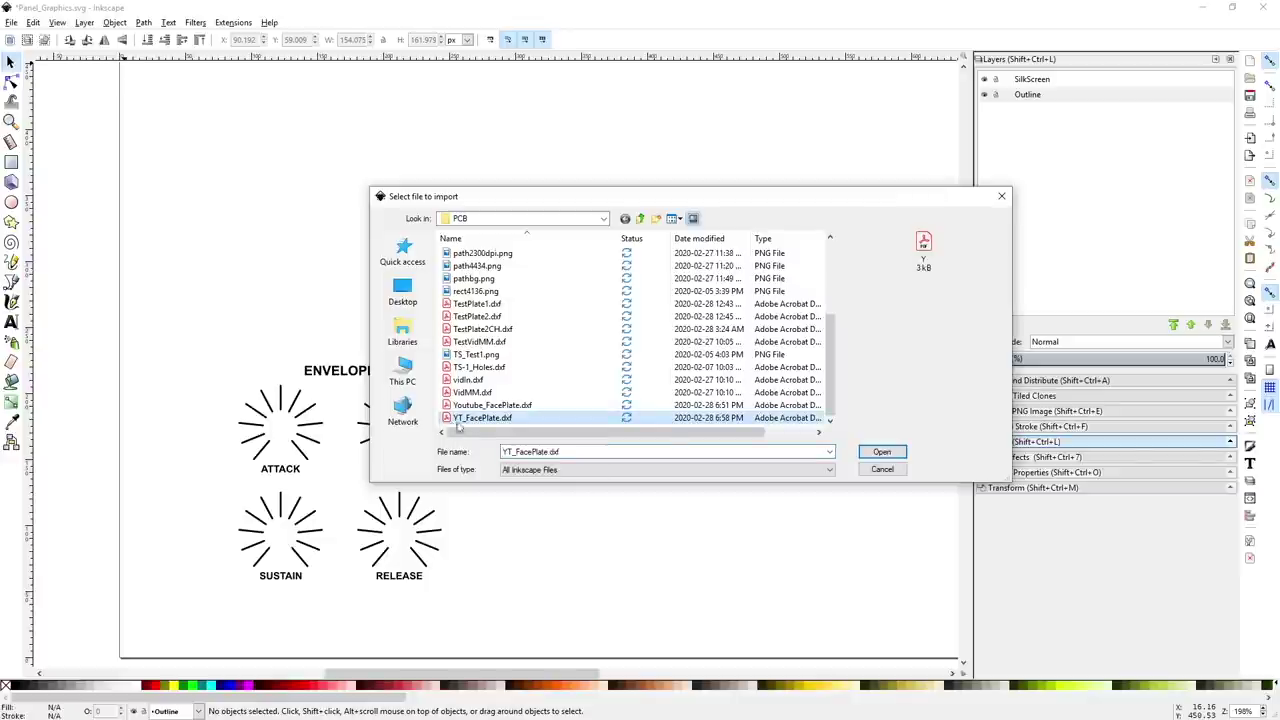
{"action": "left_click", "coordinate": [880, 453]}
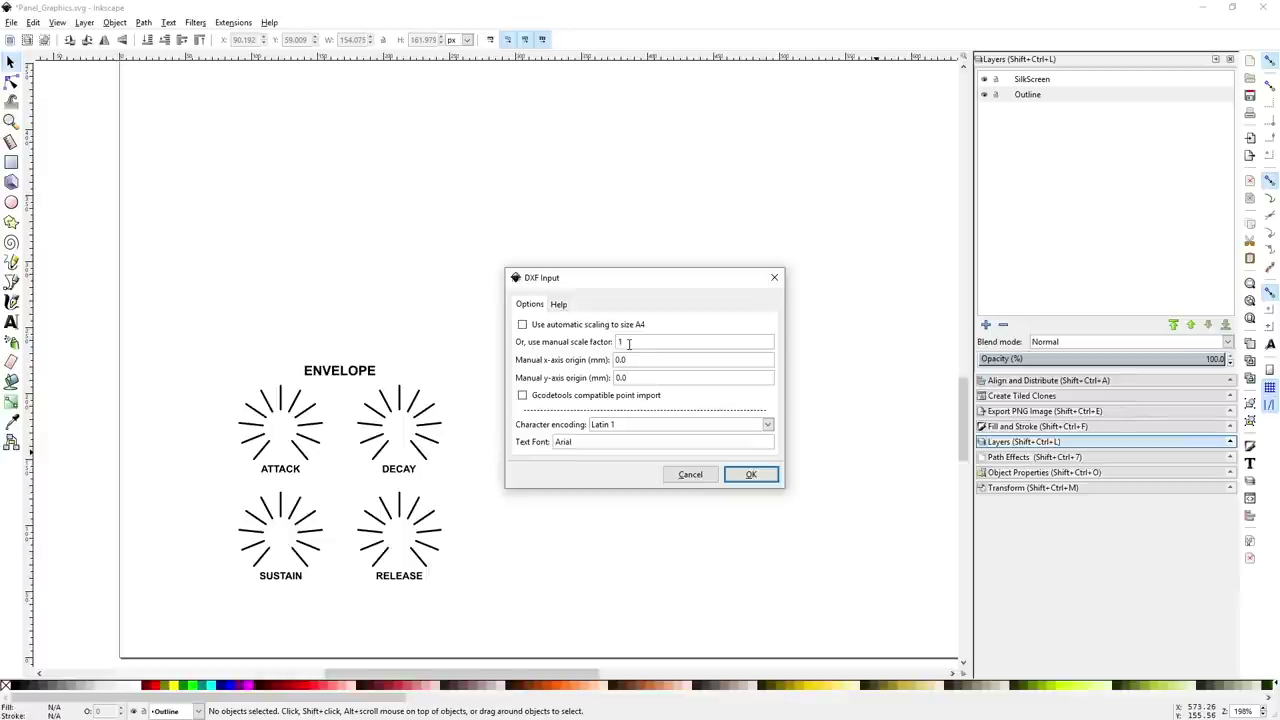
{"action": "left_click", "coordinate": [751, 474]}
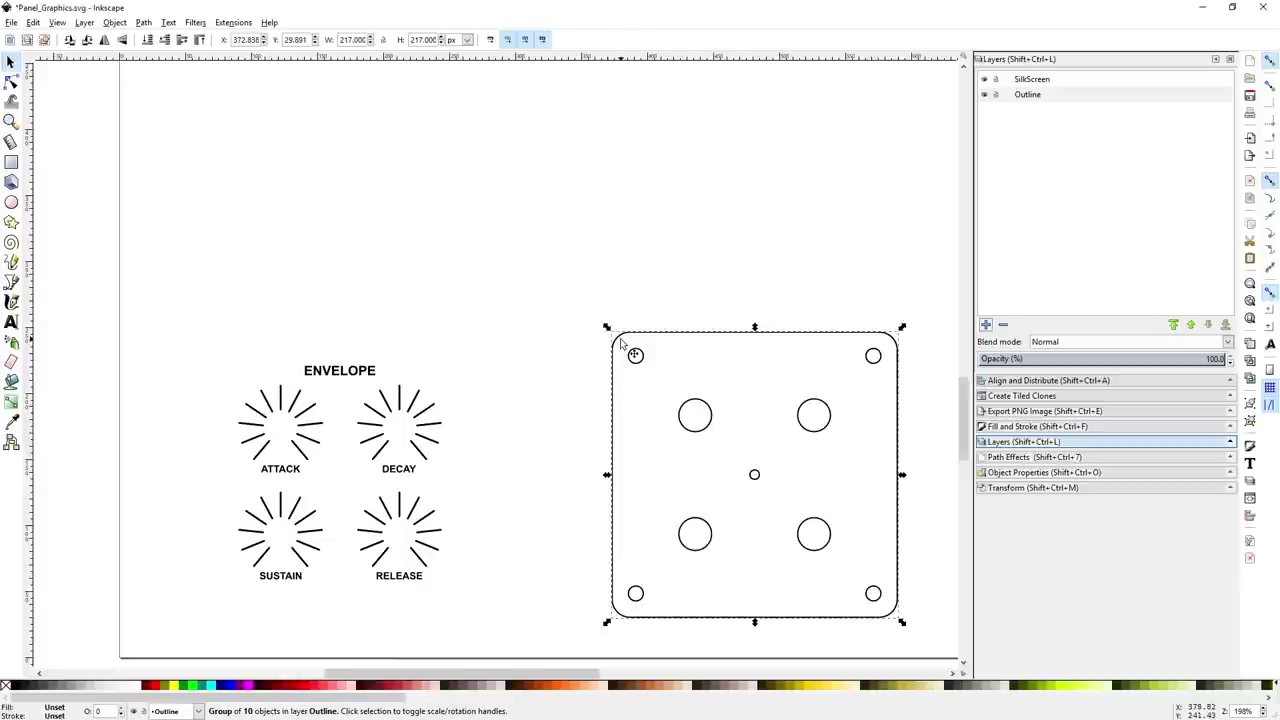
- Move the imported face plate outline to an empty area of the page, up and to the right of the ENVELOPE graphics
{"action": "left_click_drag", "start_coordinate": [614, 332], "coordinate": [417, 80]}
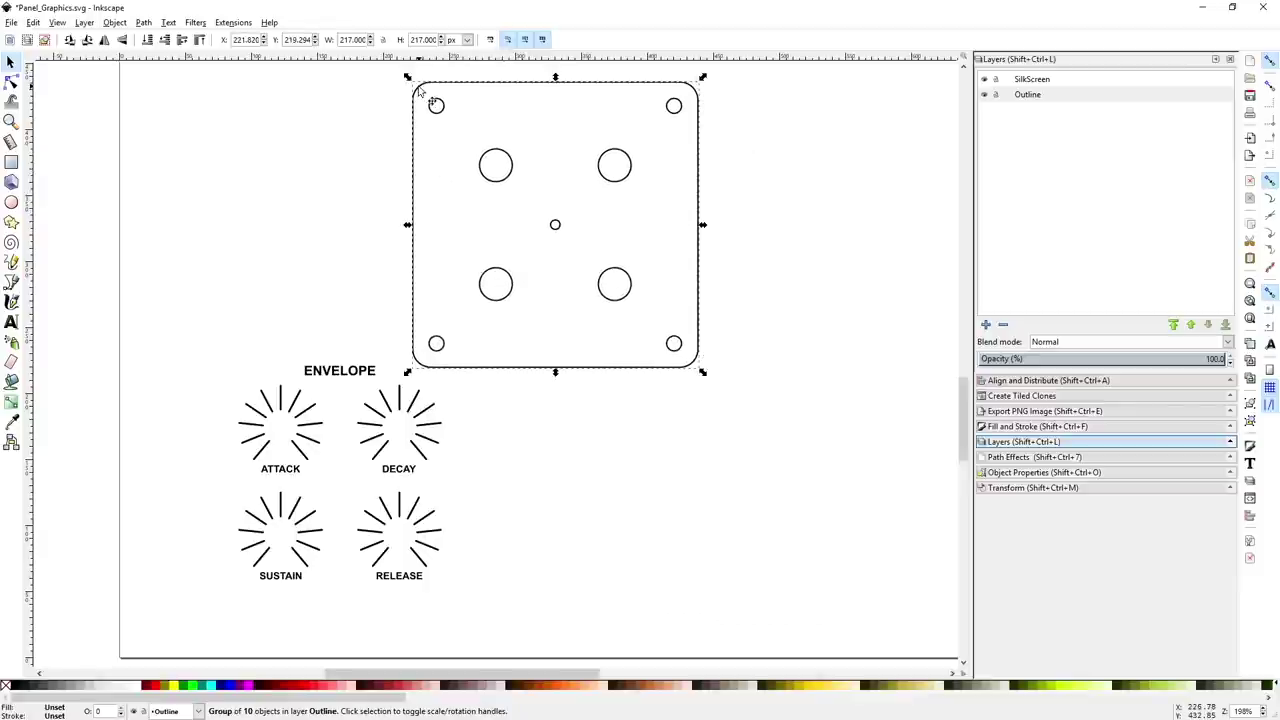
{"action": "scroll", "coordinate": [631, 289], "scroll_direction": "down", "scroll_amount": 3}
{"action": "scroll", "coordinate": [632, 291], "scroll_direction": "up", "scroll_amount": 6}
{"action": "scroll", "coordinate": [632, 291], "scroll_direction": "up", "scroll_amount": 3}
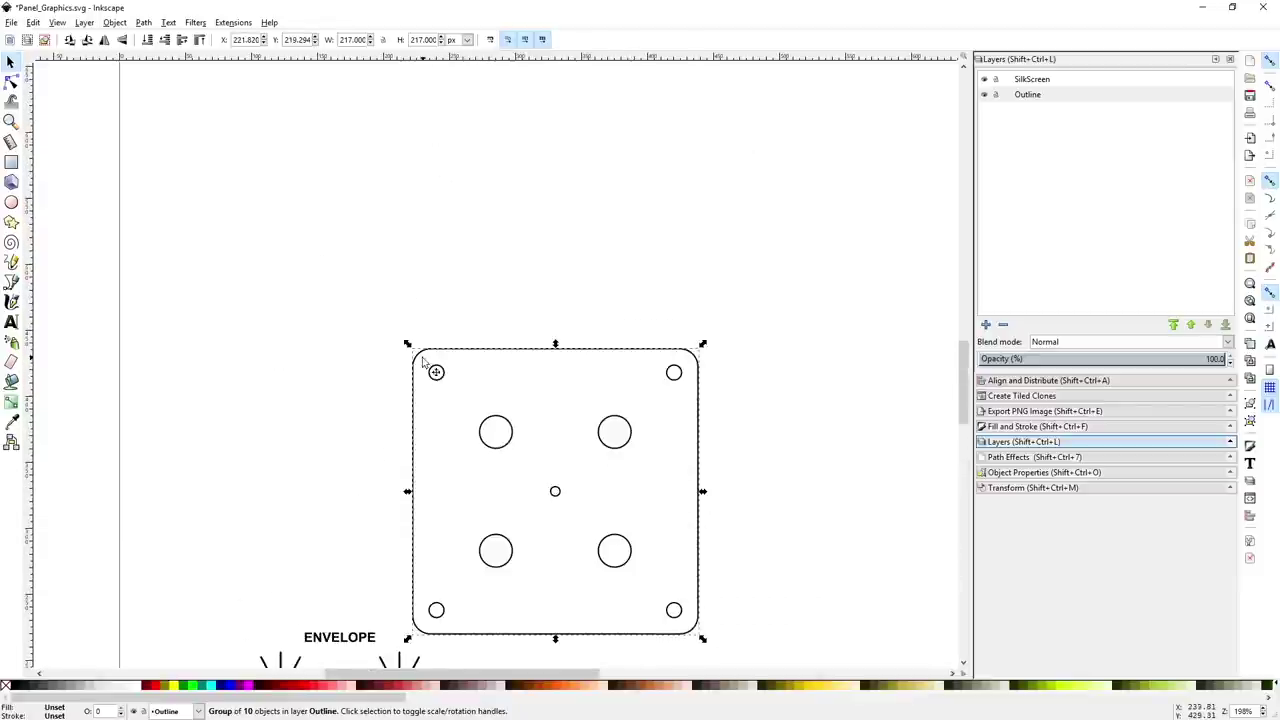
{"action": "left_click_drag", "start_coordinate": [420, 363], "coordinate": [652, 369]}
{"action": "scroll", "coordinate": [700, 335], "scroll_direction": "down", "scroll_amount": 3}
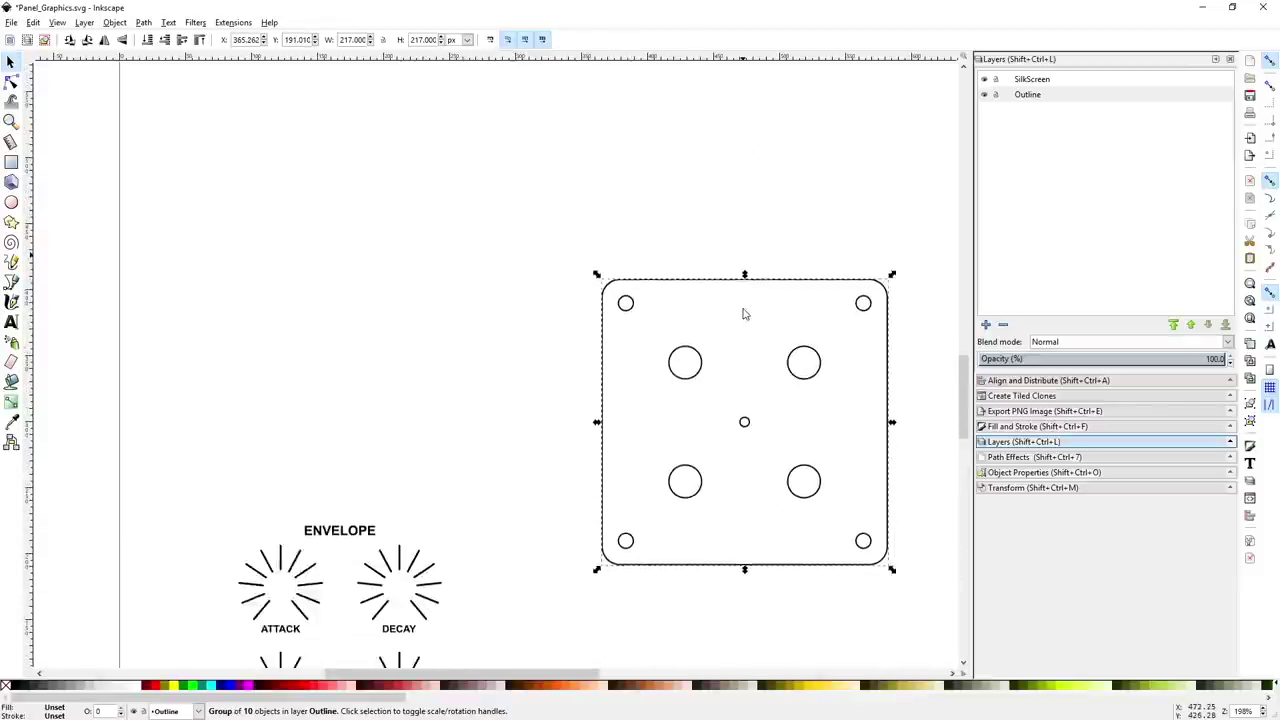
- Hide and show the Outline layer, and do the same with the SilkScreen layer, to check what each contains
{"action": "left_click", "coordinate": [984, 95]}
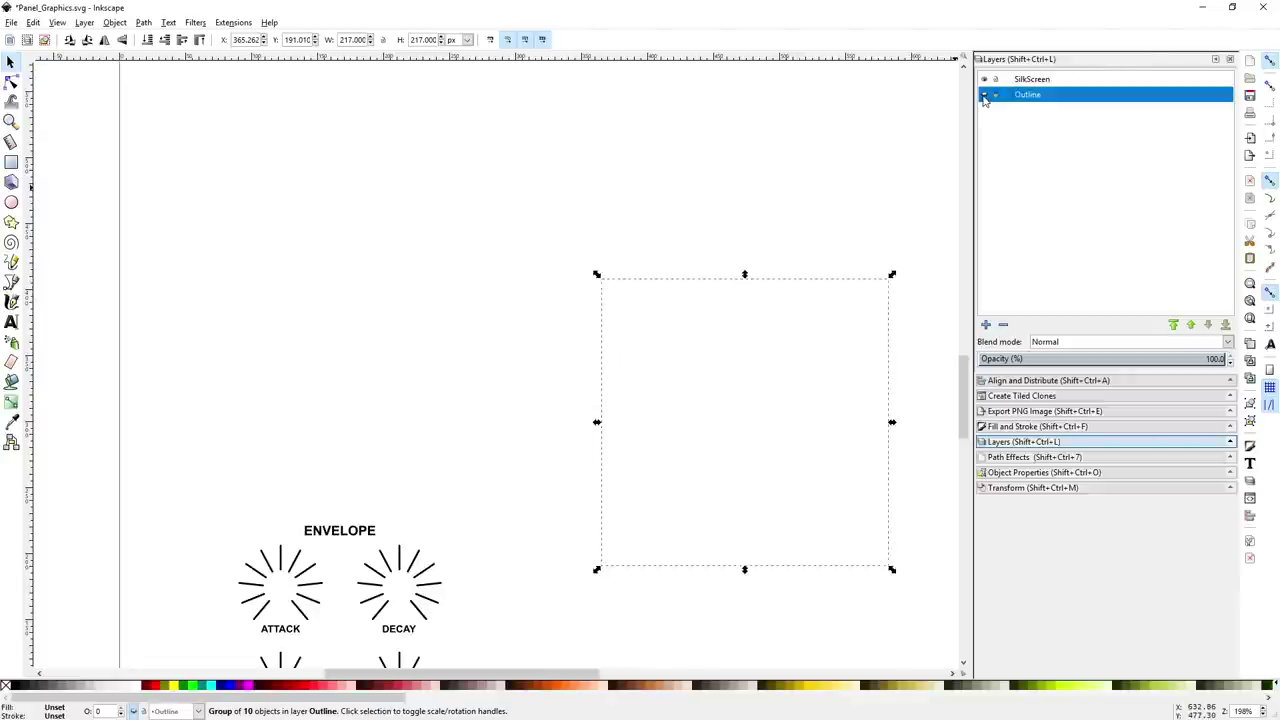
{"action": "left_click", "coordinate": [984, 95]}
{"action": "left_click", "coordinate": [984, 80]}
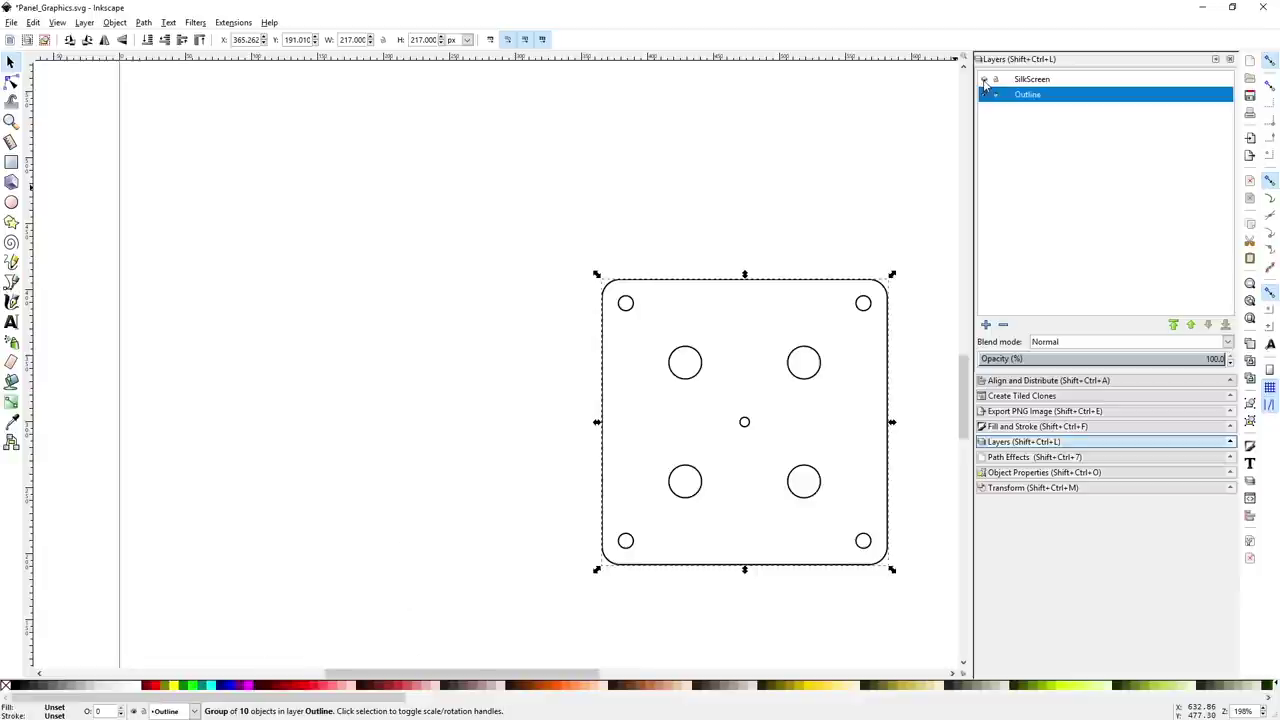
{"action": "left_click", "coordinate": [984, 80]}
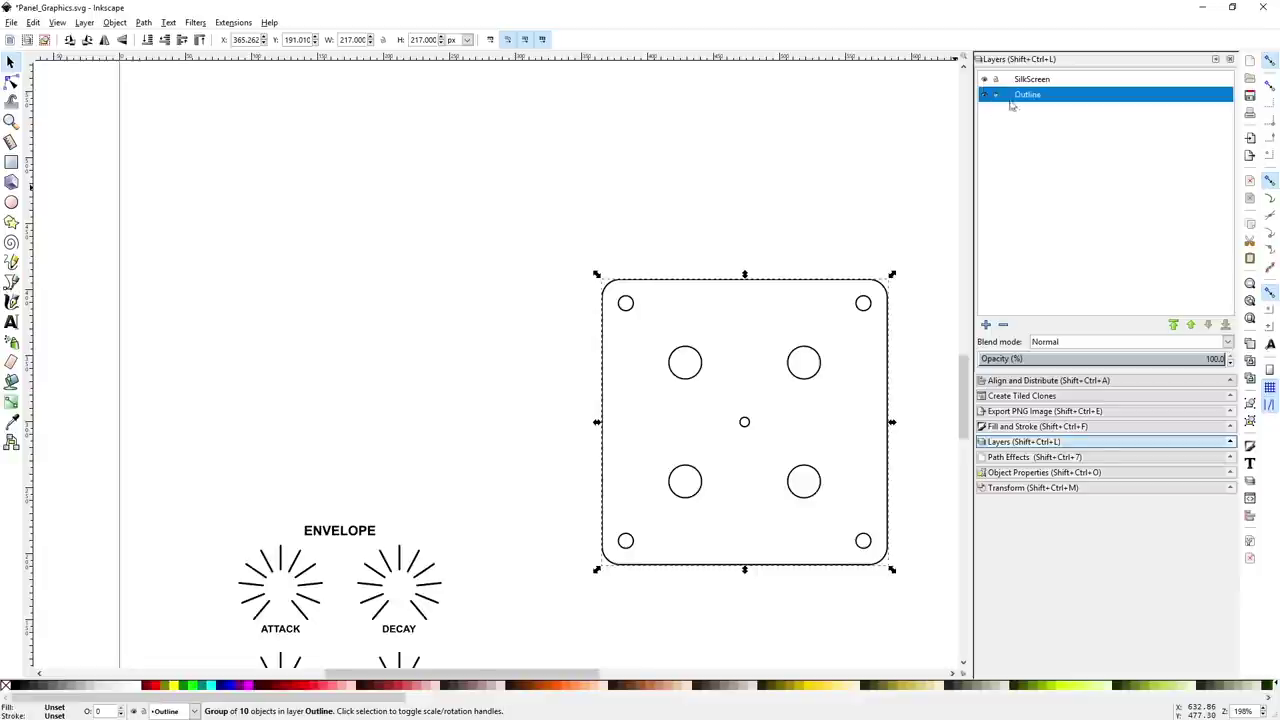
- Lock the Outline layer, try to select the face plate outline, and unlock the layer again
{"action": "left_click", "coordinate": [995, 95]}
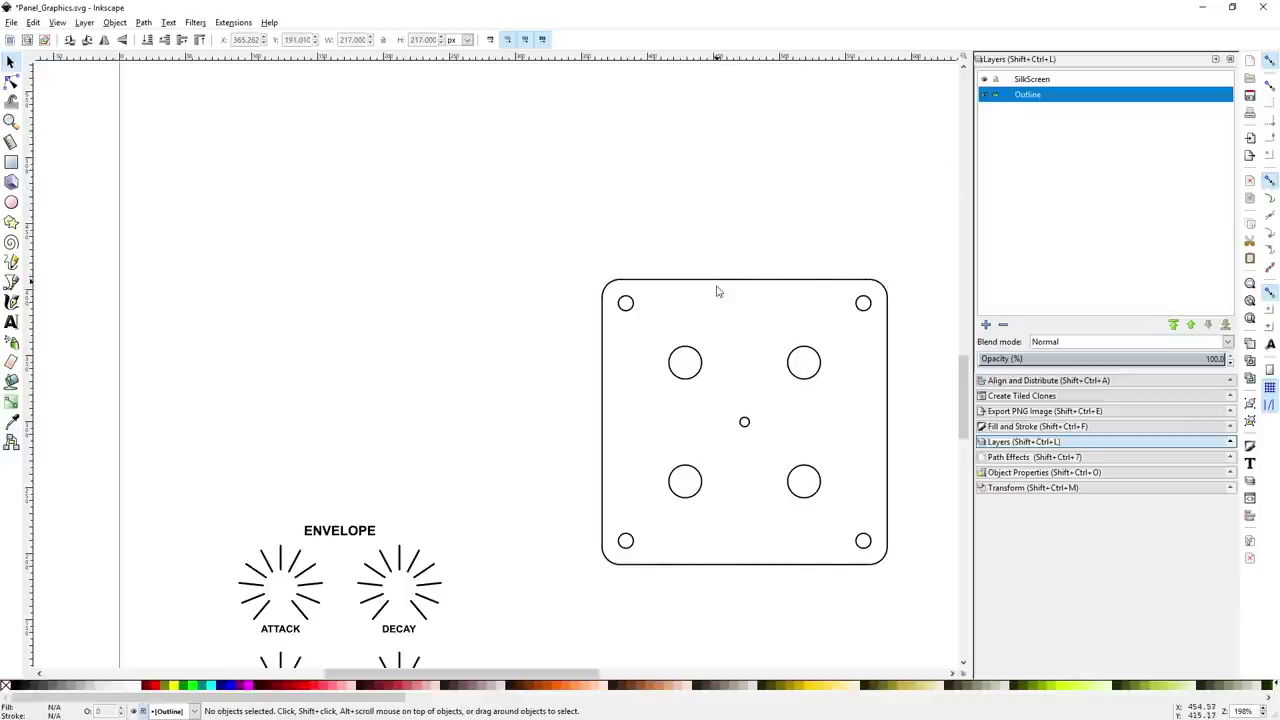
{"action": "left_click_drag", "start_coordinate": [558, 266], "coordinate": [912, 628]}
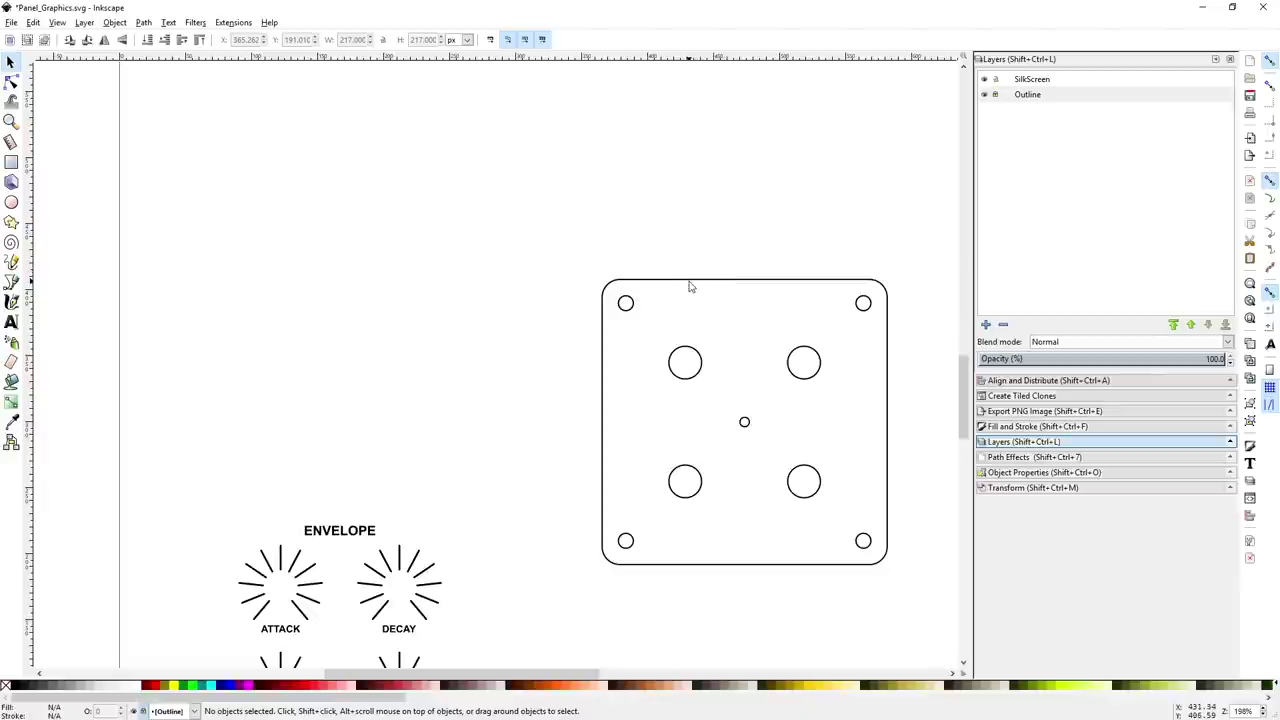
{"action": "left_click", "coordinate": [996, 95]}
- Open the Align and Distribute settings for positioning the face plate outline
{"action": "scroll", "coordinate": [795, 326], "scroll_direction": "up", "scroll_amount": 1}
{"action": "scroll", "coordinate": [795, 326], "scroll_direction": "down", "scroll_amount": 3}
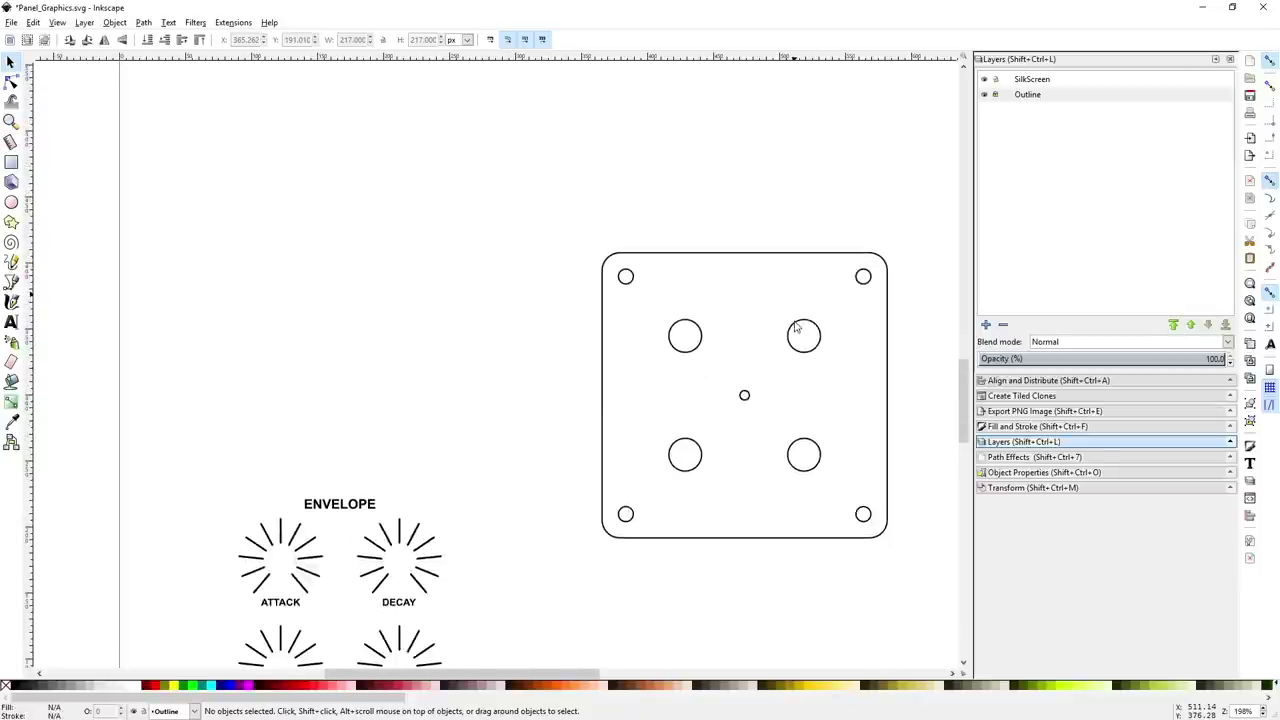
{"action": "scroll", "coordinate": [795, 326], "scroll_direction": "down", "scroll_amount": 1}
{"action": "scroll", "coordinate": [795, 326], "scroll_direction": "up", "scroll_amount": 3}
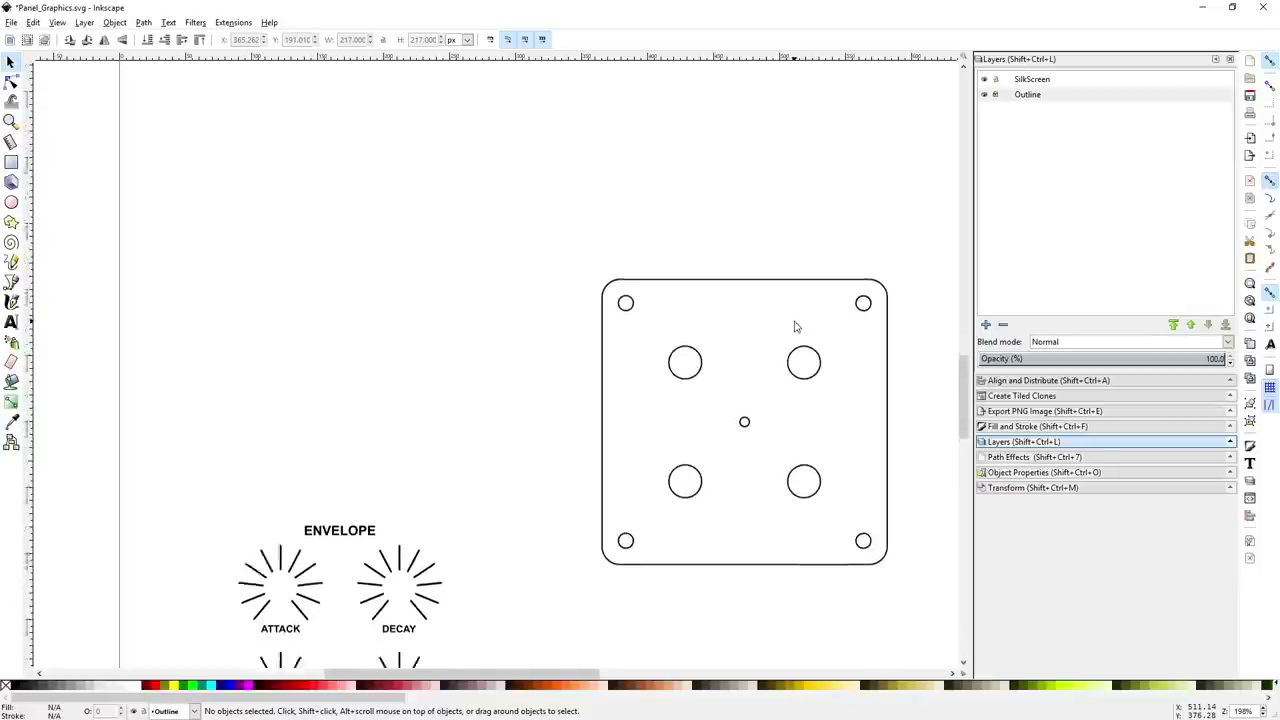
{"action": "scroll", "coordinate": [795, 326], "scroll_direction": "down", "scroll_amount": 2}
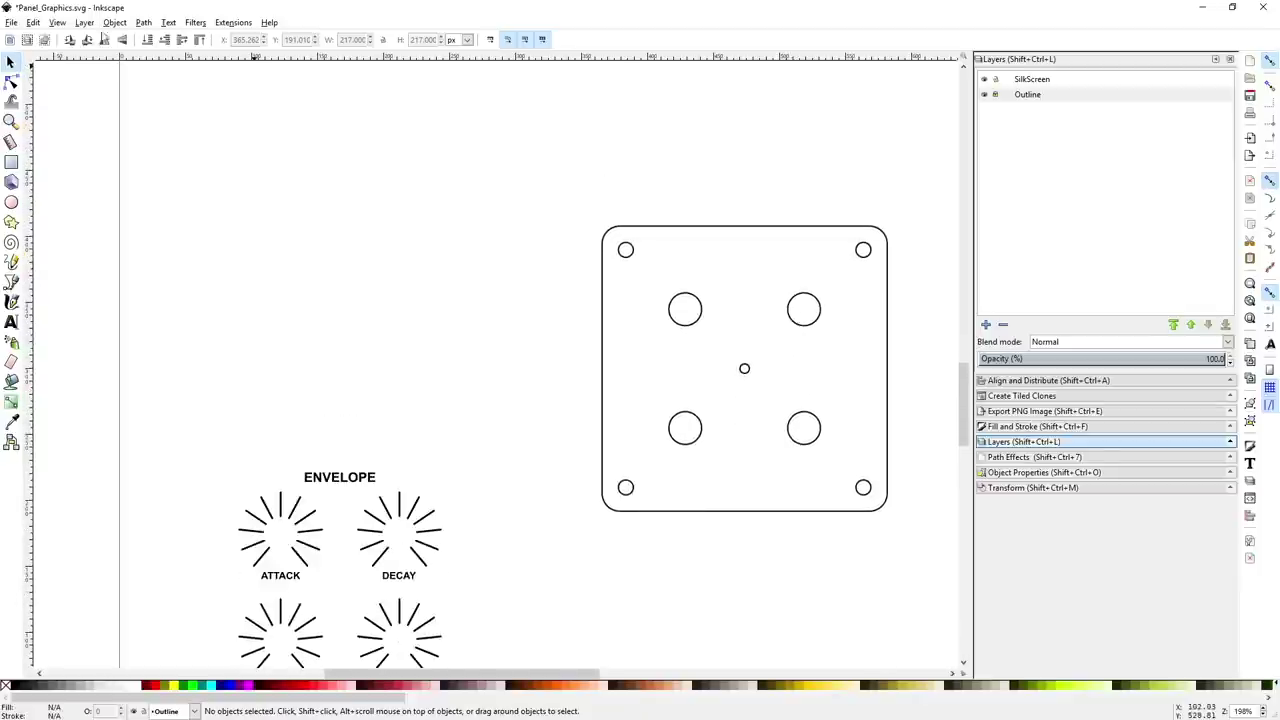
{"action": "left_click", "coordinate": [84, 23]}
{"action": "mouse_move", "coordinate": [107, 27]}
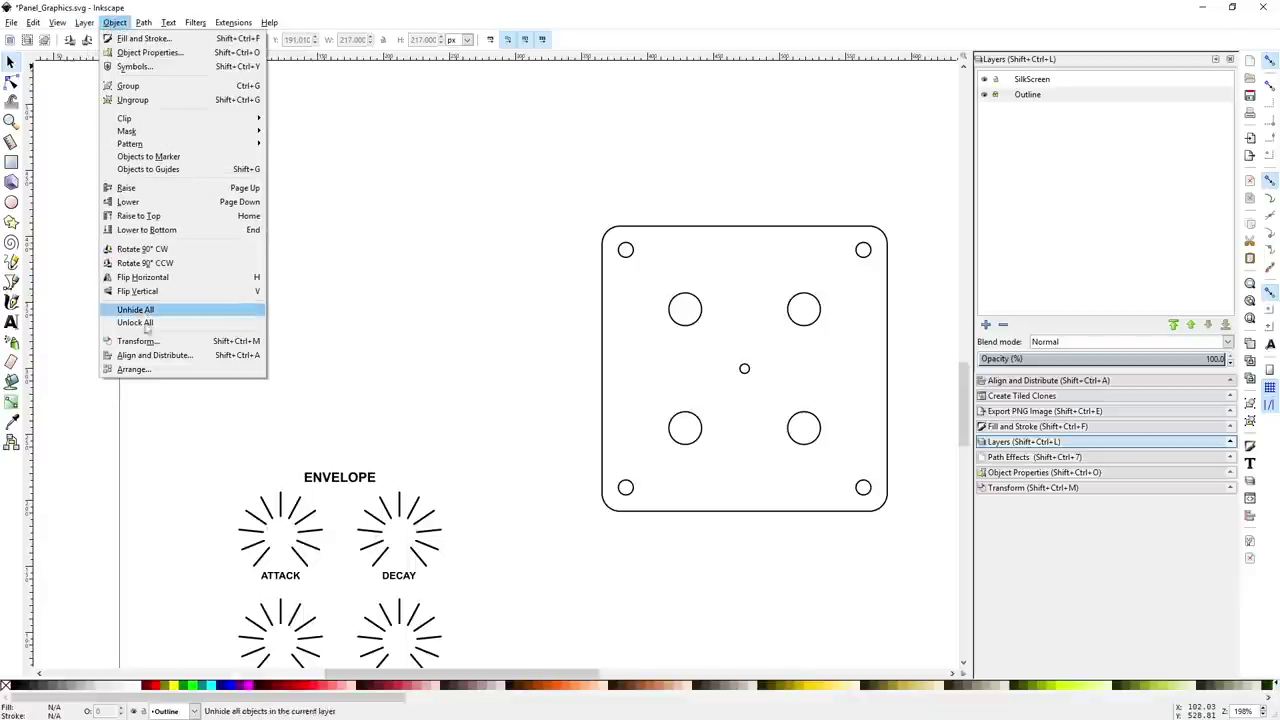
{"action": "left_click", "coordinate": [150, 357]}
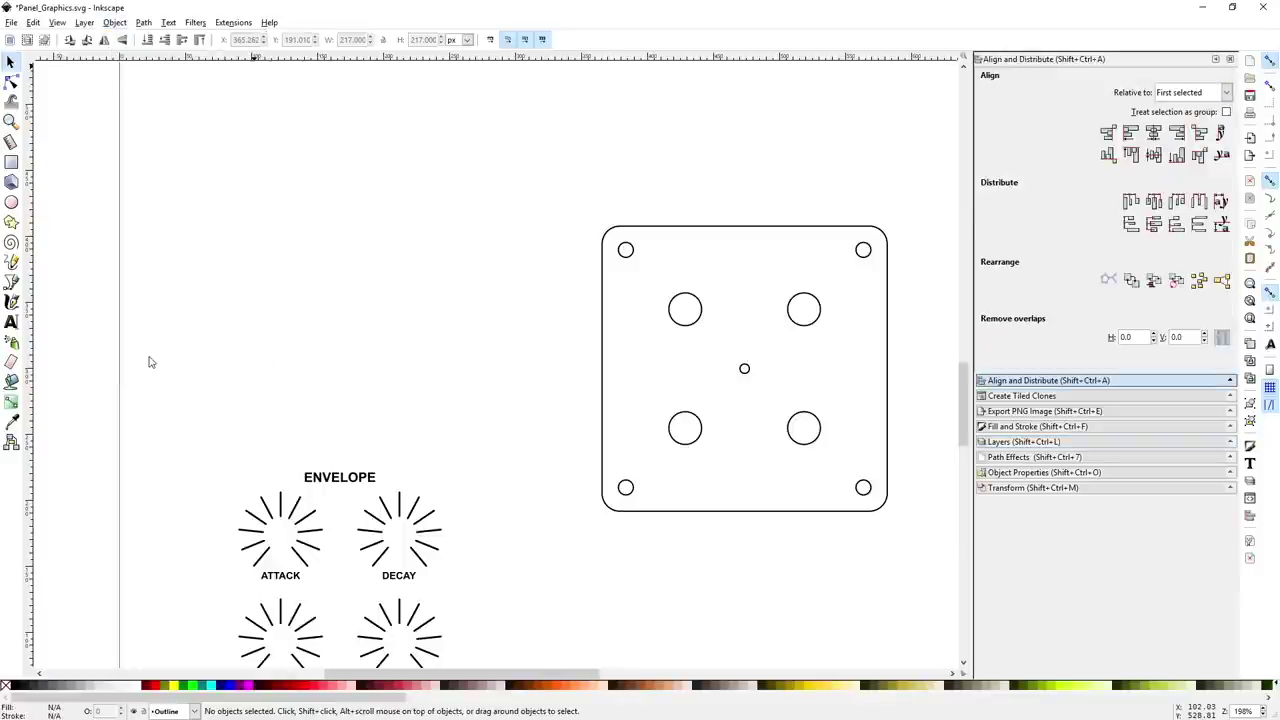
- Center the face plate outline on the vertical and horizontal axes relative to the Page, and deselect it
{"action": "scroll", "coordinate": [554, 213], "scroll_direction": "down", "scroll_amount": 2}
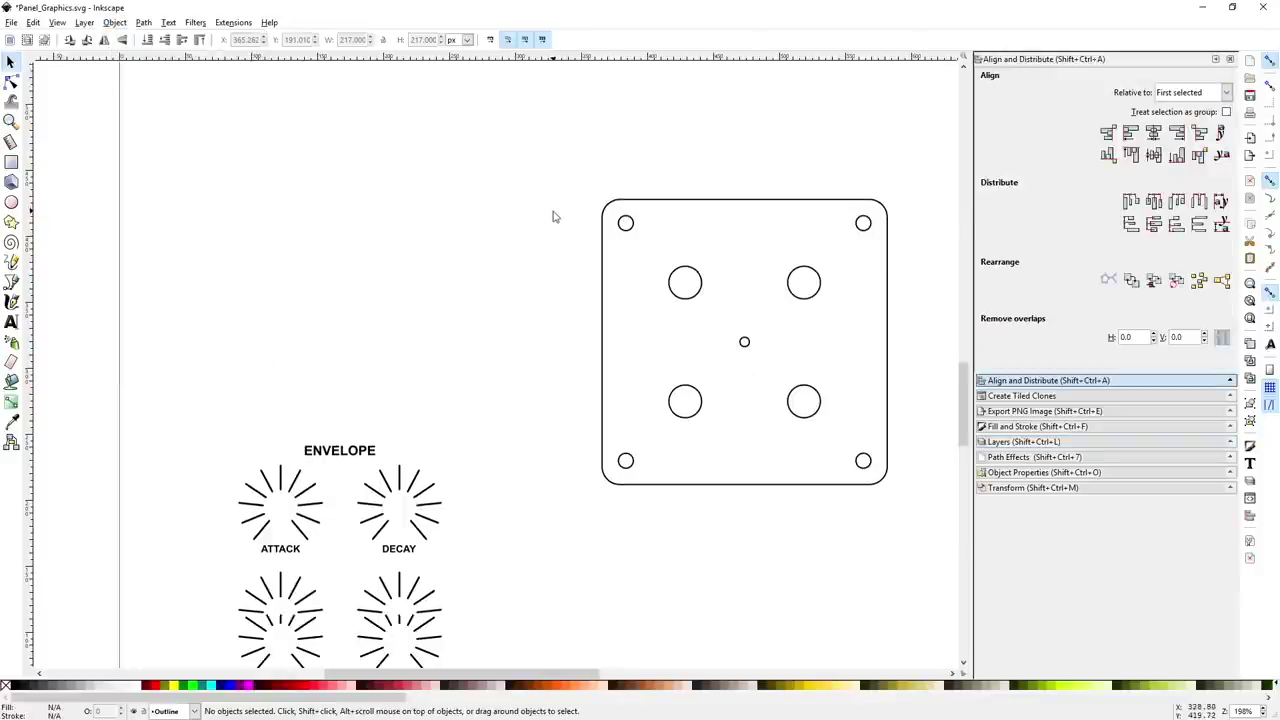
{"action": "scroll", "coordinate": [549, 220], "scroll_direction": "up", "scroll_amount": 2}
{"action": "scroll", "coordinate": [549, 222], "scroll_direction": "up", "scroll_amount": 1}
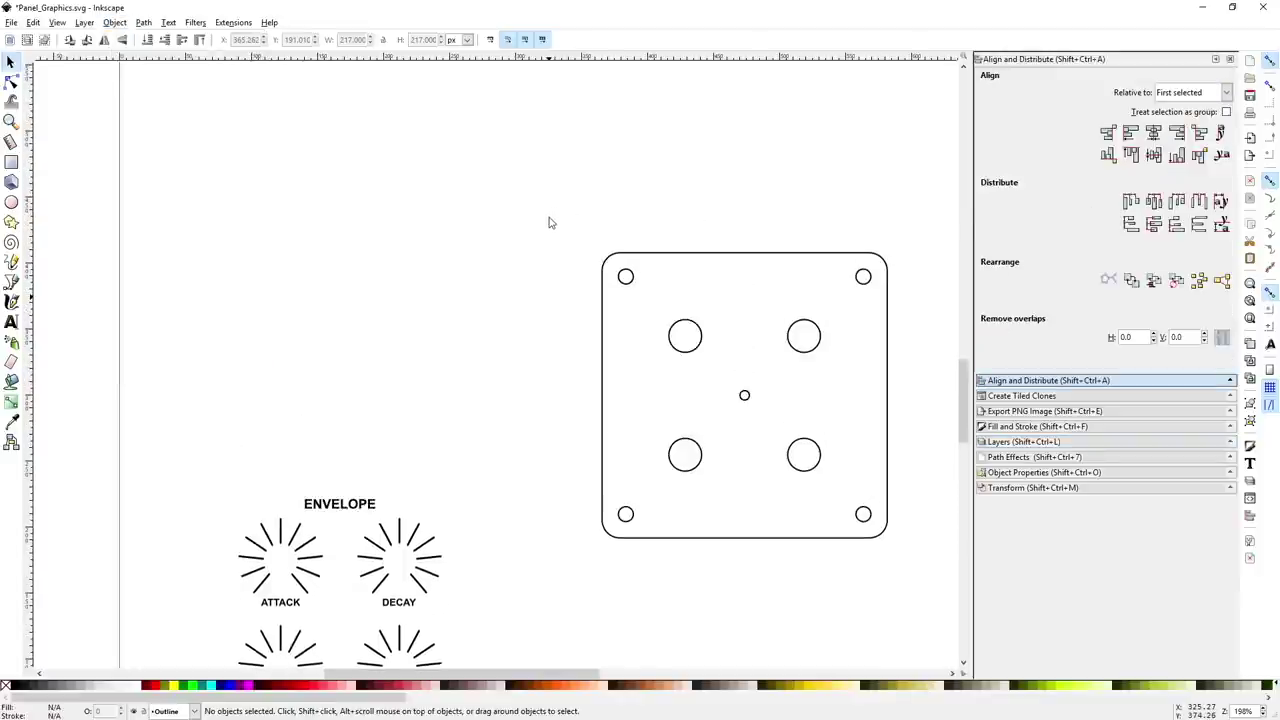
{"action": "key", "text": "minus"}
{"action": "key", "text": "minus"}
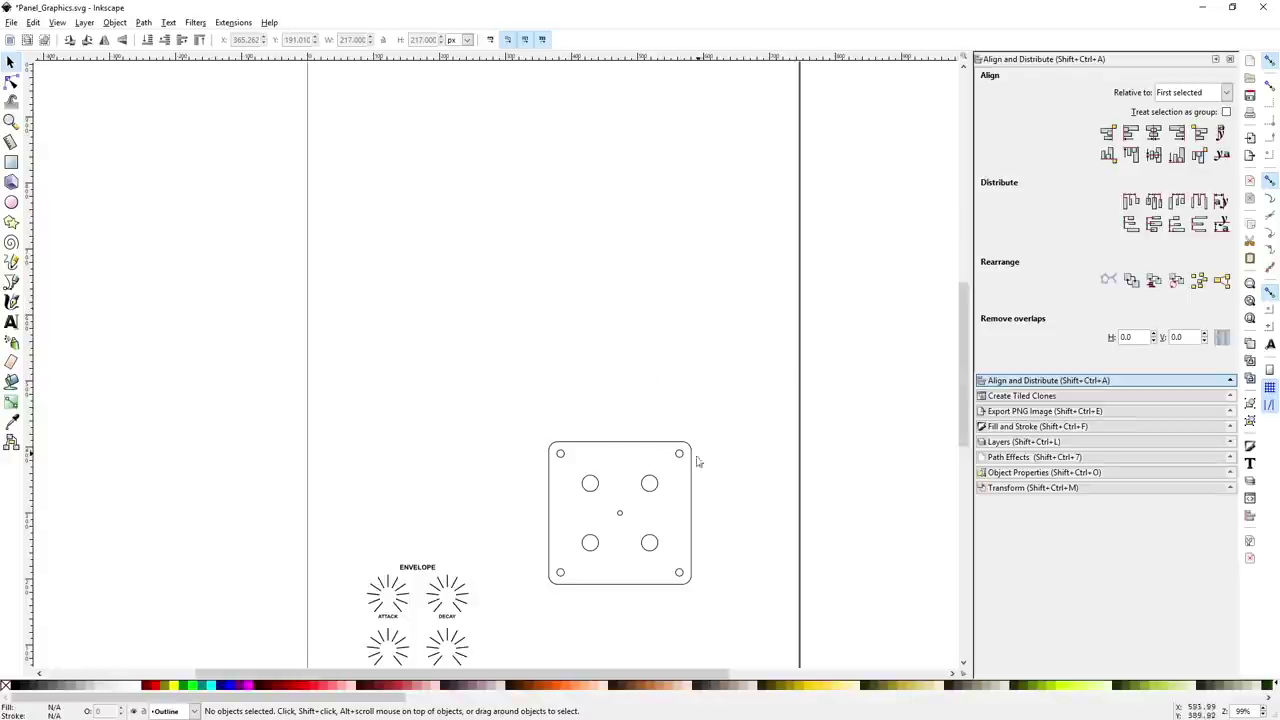
{"action": "left_click", "coordinate": [643, 450]}
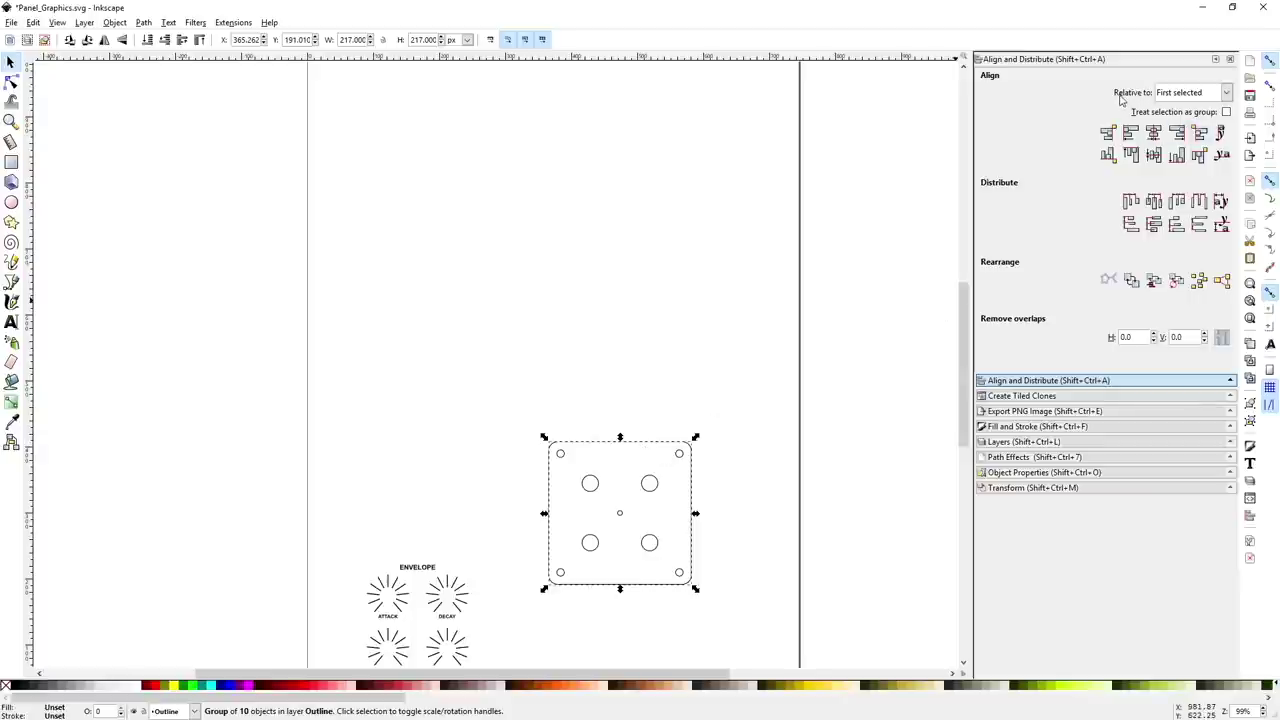
{"action": "left_click", "coordinate": [1226, 92]}
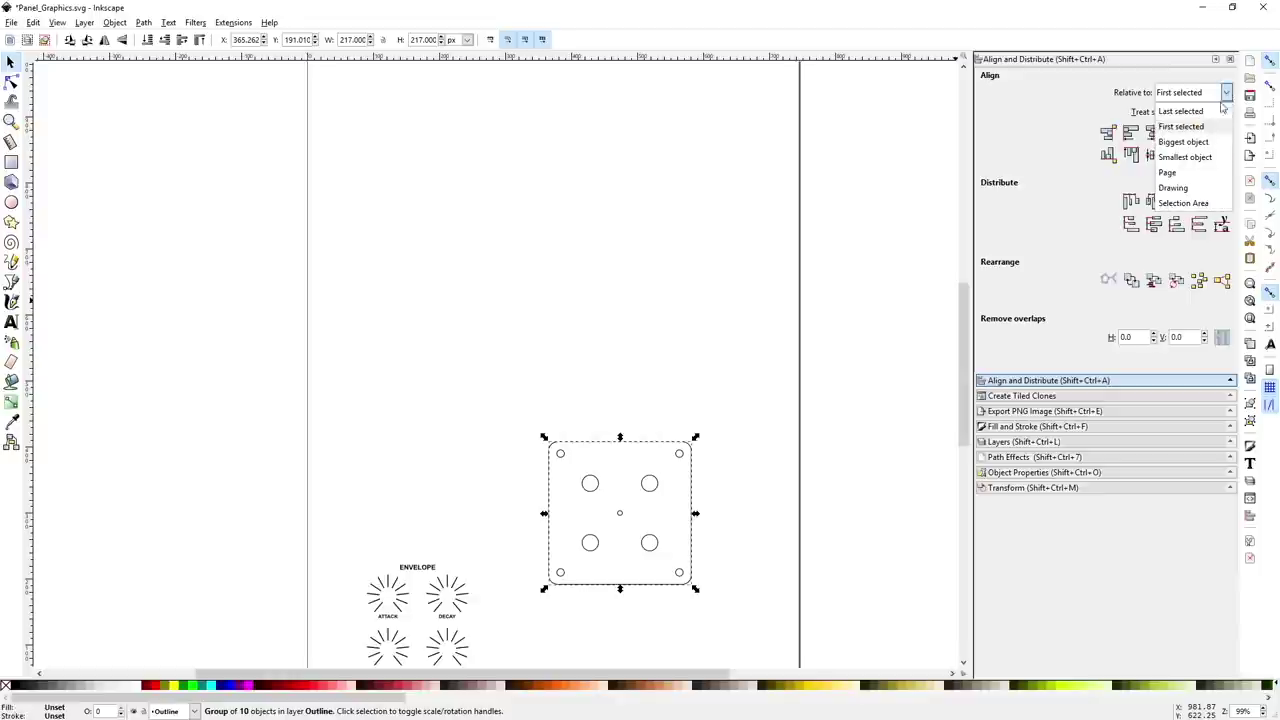
{"action": "left_click", "coordinate": [1178, 173]}
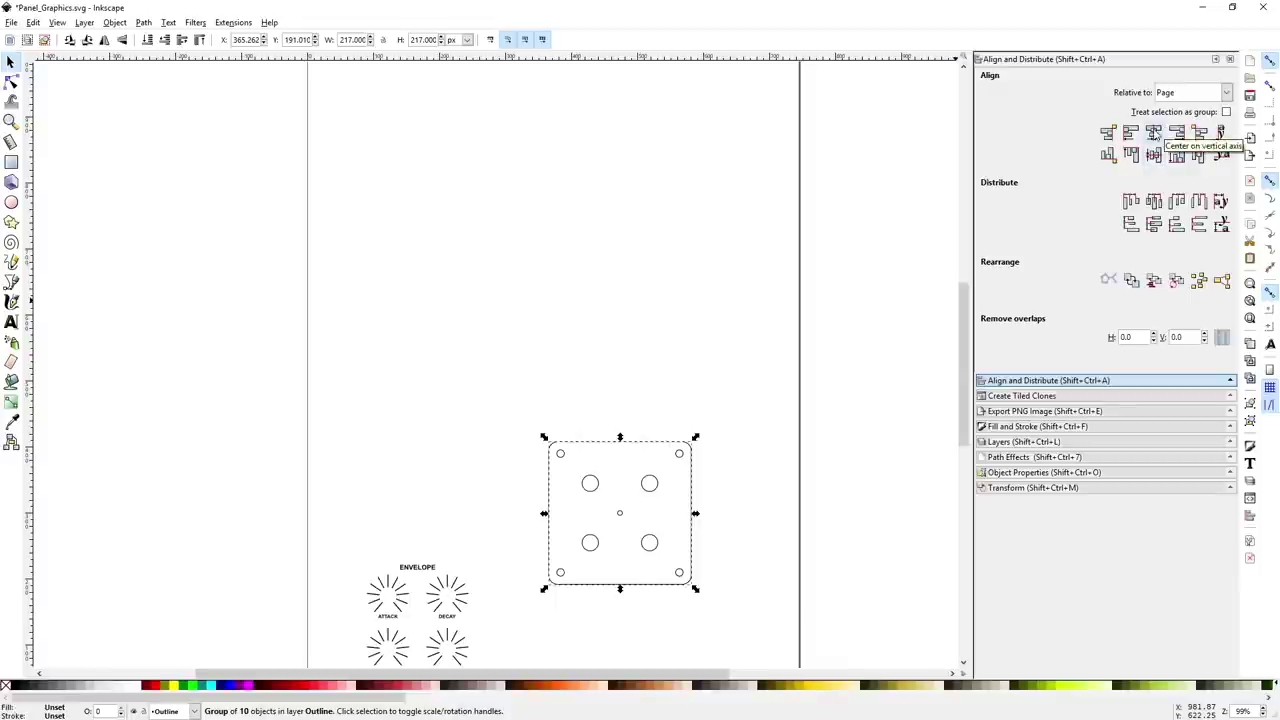
{"action": "left_click", "coordinate": [1153, 133]}
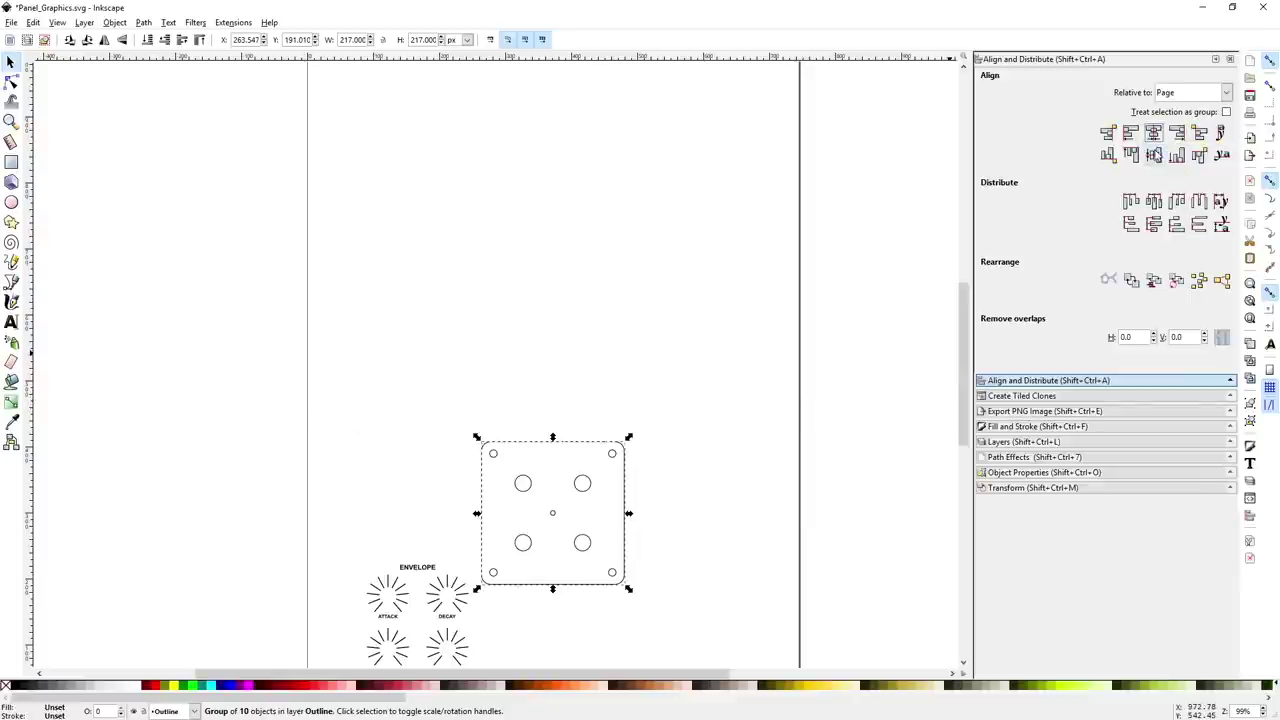
{"action": "left_click", "coordinate": [1154, 156]}
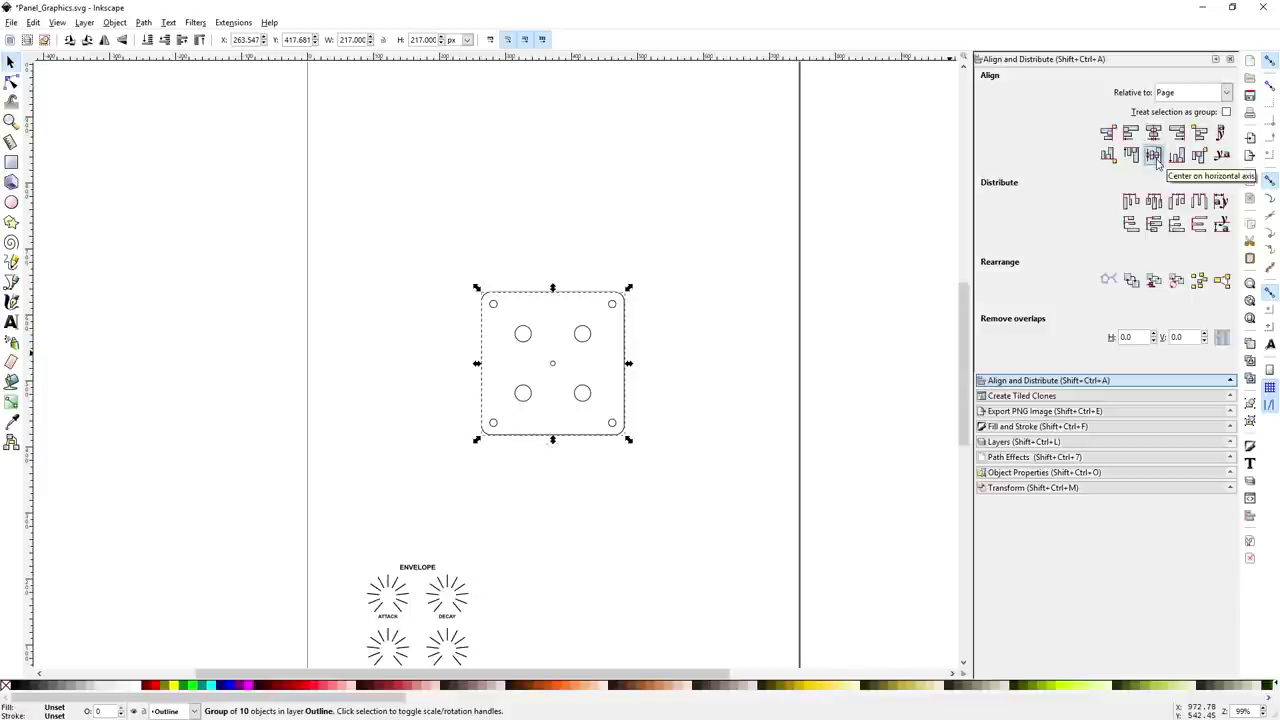
{"action": "scroll", "coordinate": [727, 487], "scroll_direction": "up", "scroll_amount": 3}
{"action": "scroll", "coordinate": [714, 490], "scroll_direction": "down", "scroll_amount": 3}
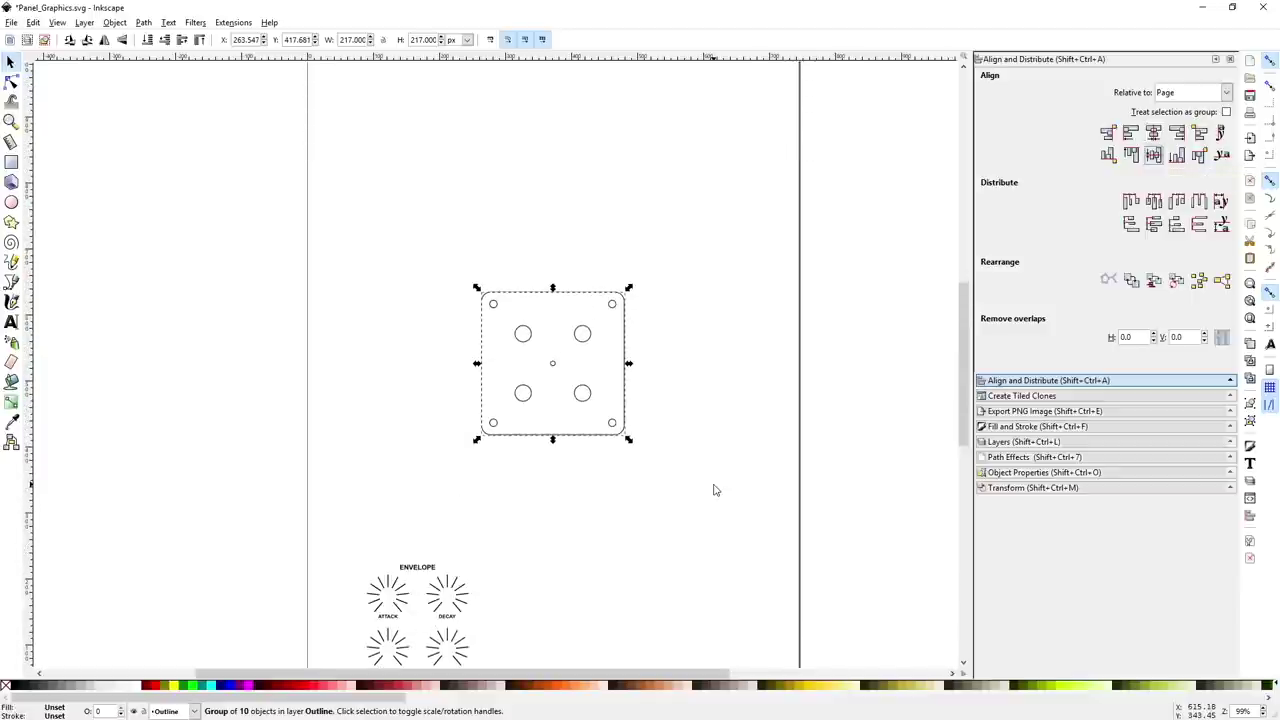
{"action": "left_click", "coordinate": [723, 517]}
- Return to the layer list and make SilkScreen the current layer for working on the ENVELOPE graphics
{"action": "scroll", "coordinate": [723, 517], "scroll_direction": "down", "scroll_amount": 1}
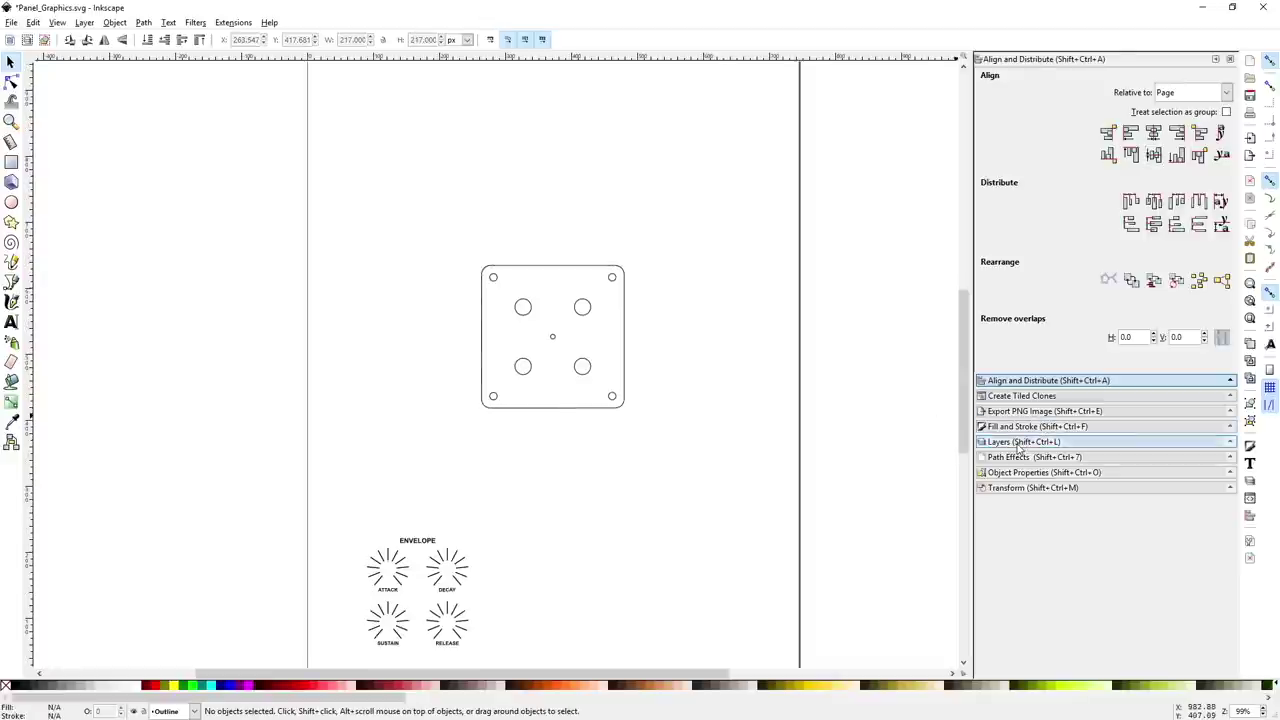
{"action": "left_click", "coordinate": [1019, 442]}
{"action": "left_click", "coordinate": [1037, 82]}
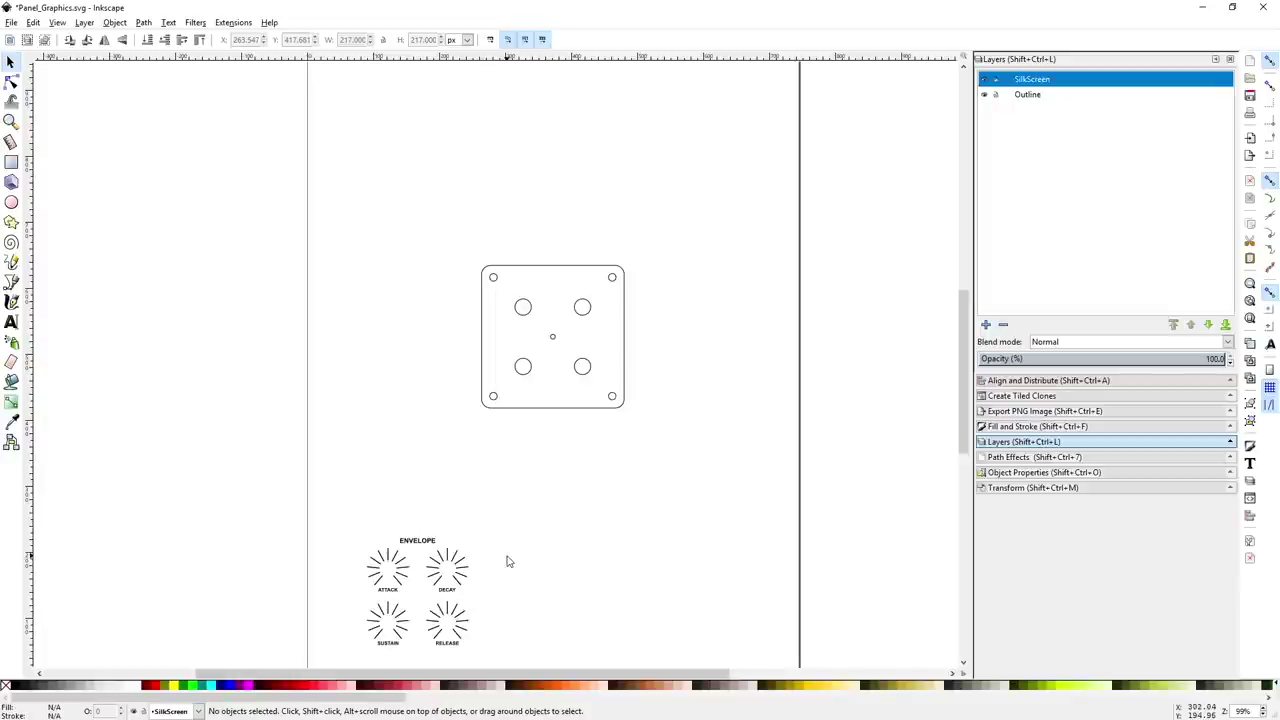
{"action": "scroll", "coordinate": [507, 561], "scroll_direction": "up", "scroll_amount": 2, "text": "ctrl"}
{"action": "scroll", "coordinate": [432, 375], "scroll_direction": "up", "scroll_amount": 1}
{"action": "scroll", "coordinate": [432, 375], "scroll_direction": "down", "scroll_amount": 2}
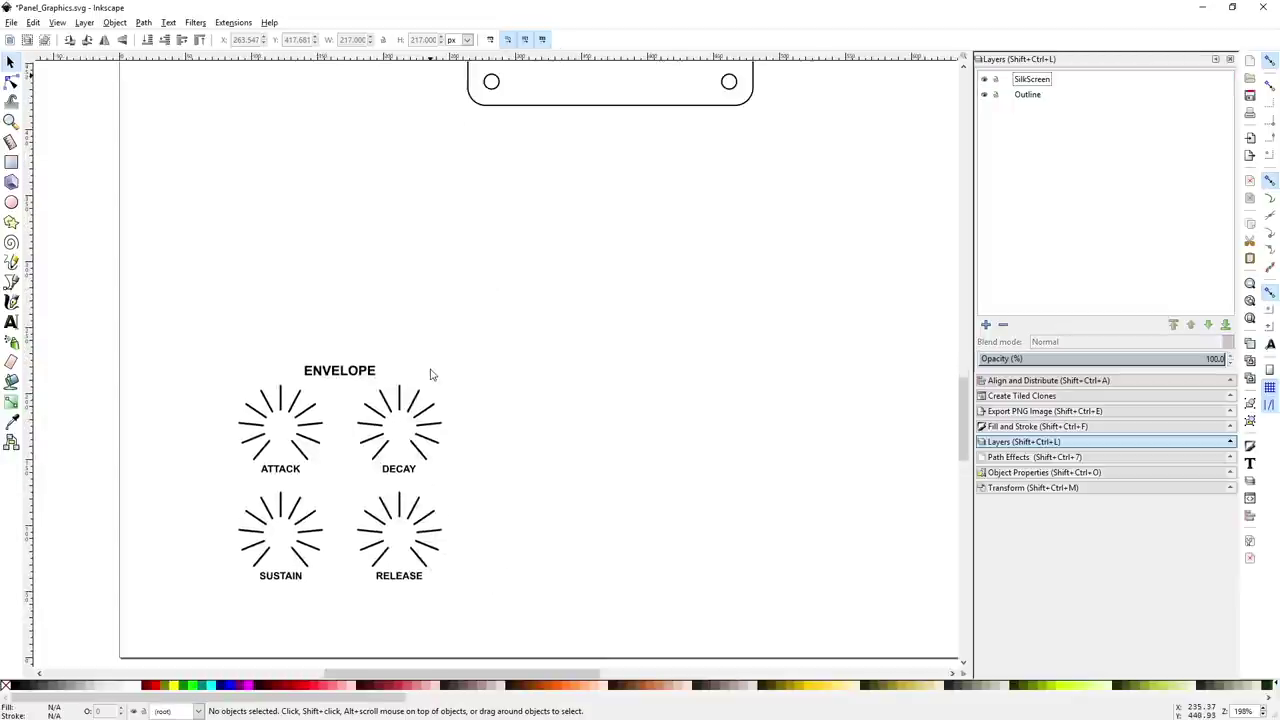
{"action": "scroll", "coordinate": [619, 281], "scroll_direction": "up", "scroll_amount": 6}
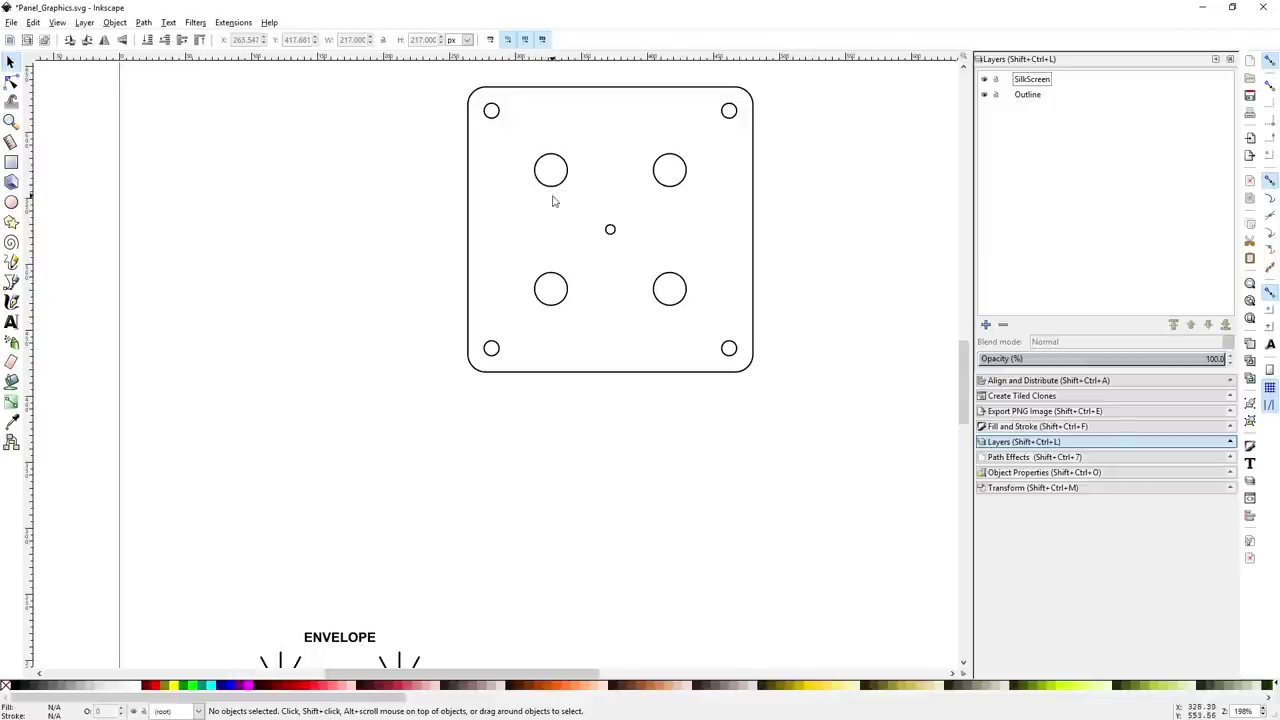
{"action": "scroll", "coordinate": [446, 451], "scroll_direction": "down", "scroll_amount": 4}
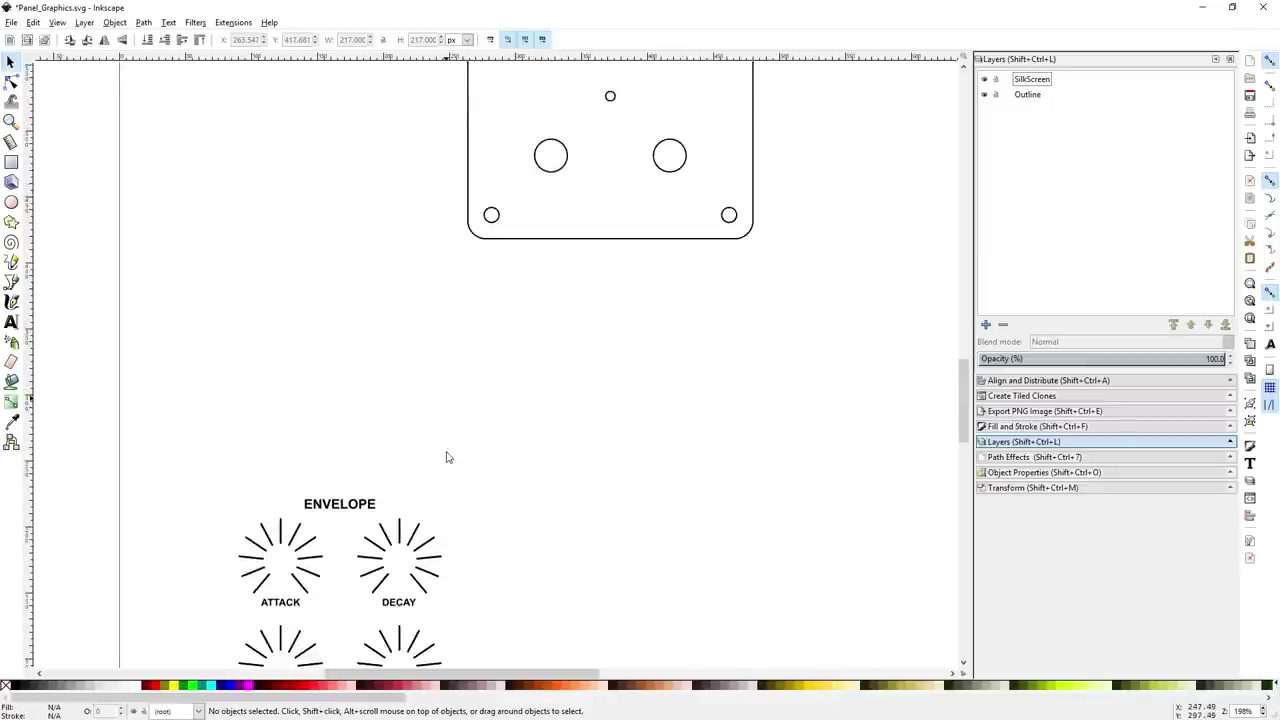
- Group the ATTACK dial tick marks with the ATTACK label and move the group up and away from the other dials
{"action": "left_click", "coordinate": [305, 568]}
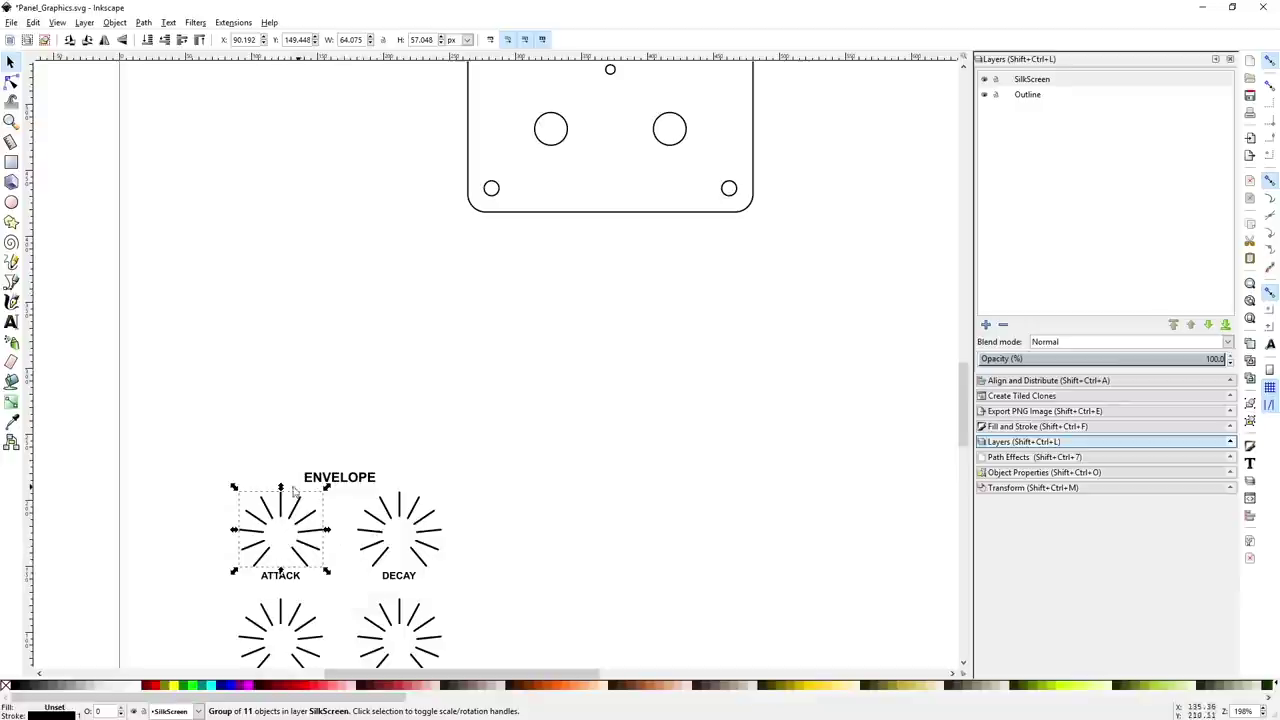
{"action": "left_click", "coordinate": [290, 580]}
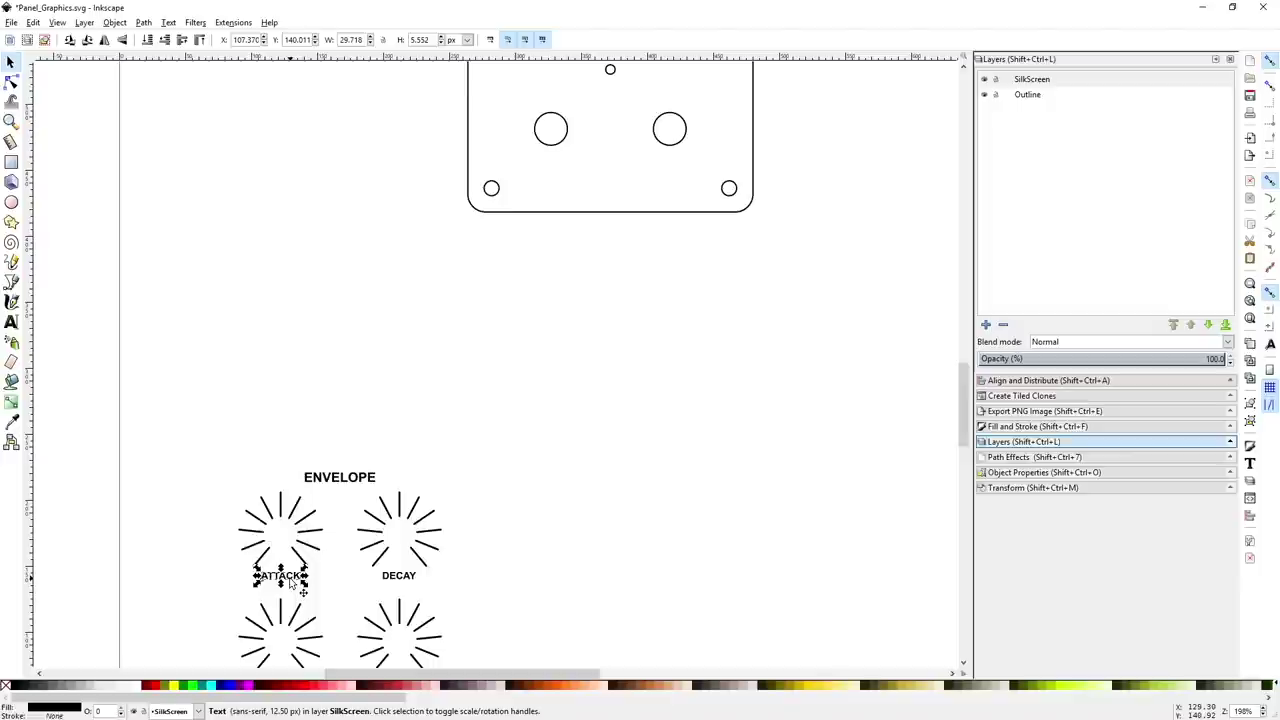
{"action": "left_click", "coordinate": [228, 510]}
{"action": "left_click", "coordinate": [253, 537]}
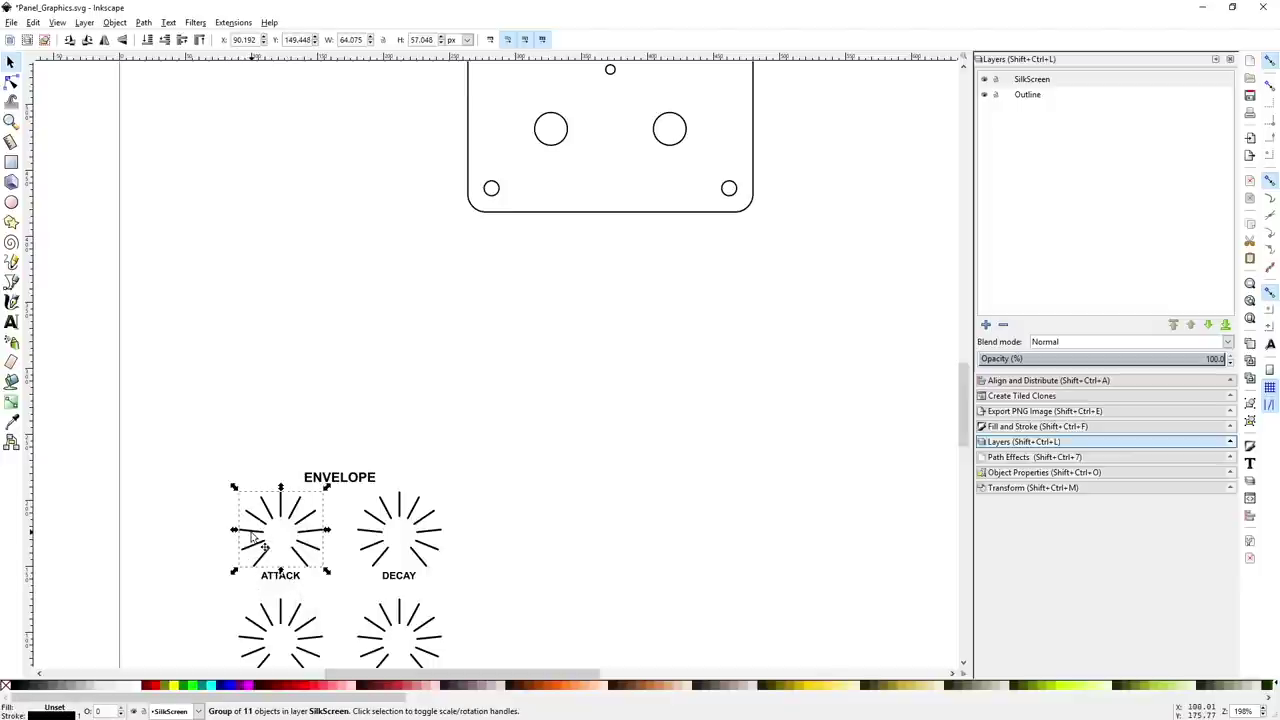
{"action": "left_click", "coordinate": [293, 580], "text": "shift"}
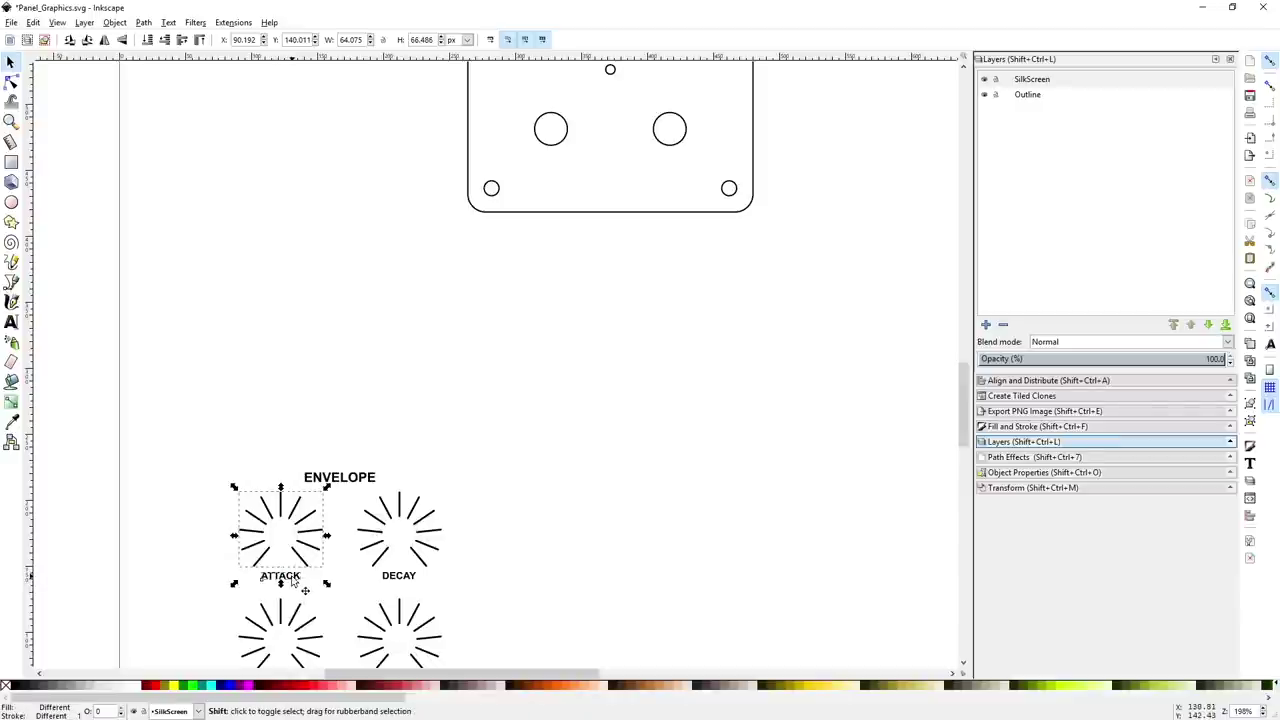
{"action": "right_click", "coordinate": [272, 583]}
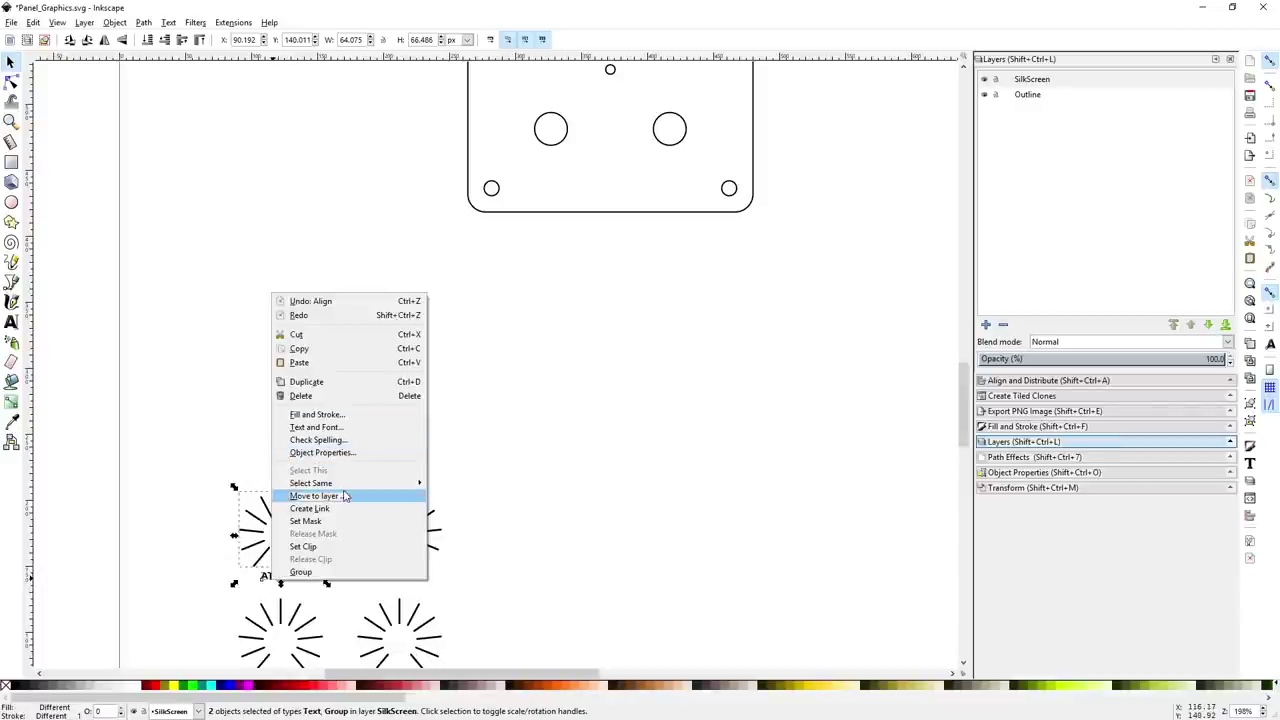
{"action": "left_click", "coordinate": [330, 572]}
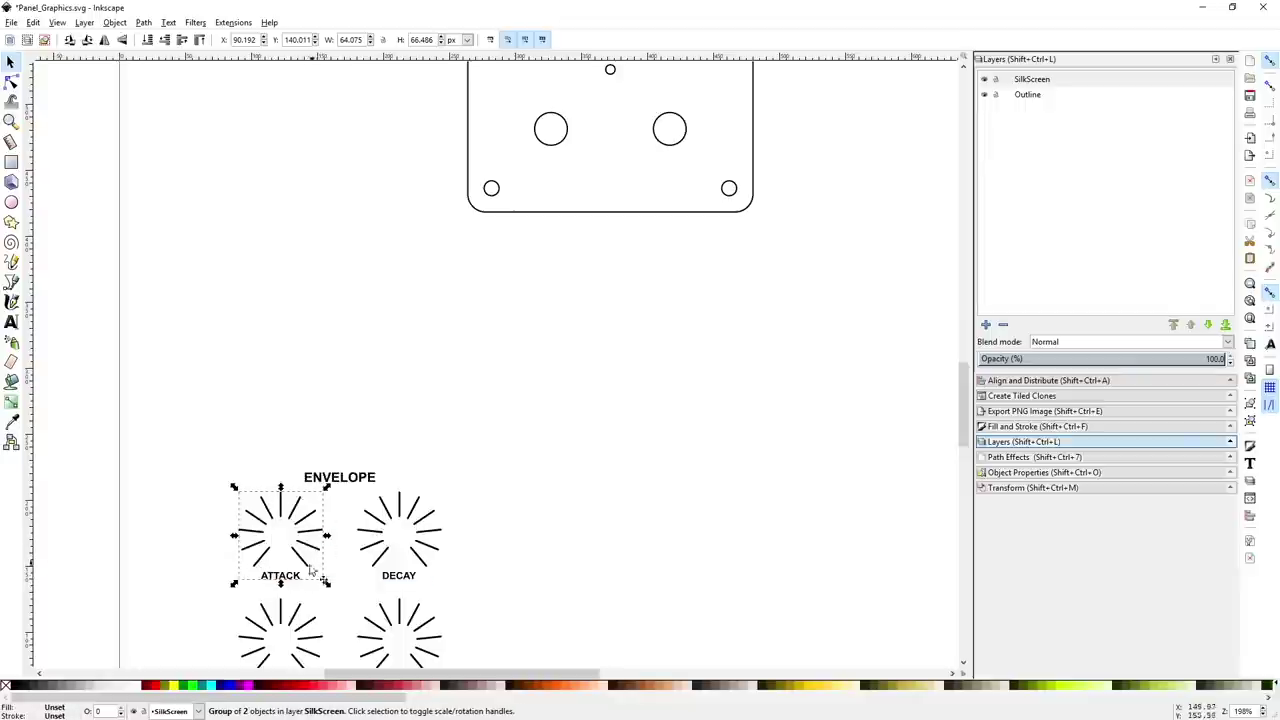
{"action": "left_click_drag", "start_coordinate": [295, 560], "coordinate": [255, 499]}
- Group the DECAY dial tick marks with the DECAY label and move them up and away from the ENVELOPE title
{"action": "scroll", "coordinate": [422, 523], "scroll_direction": "down", "scroll_amount": 2}
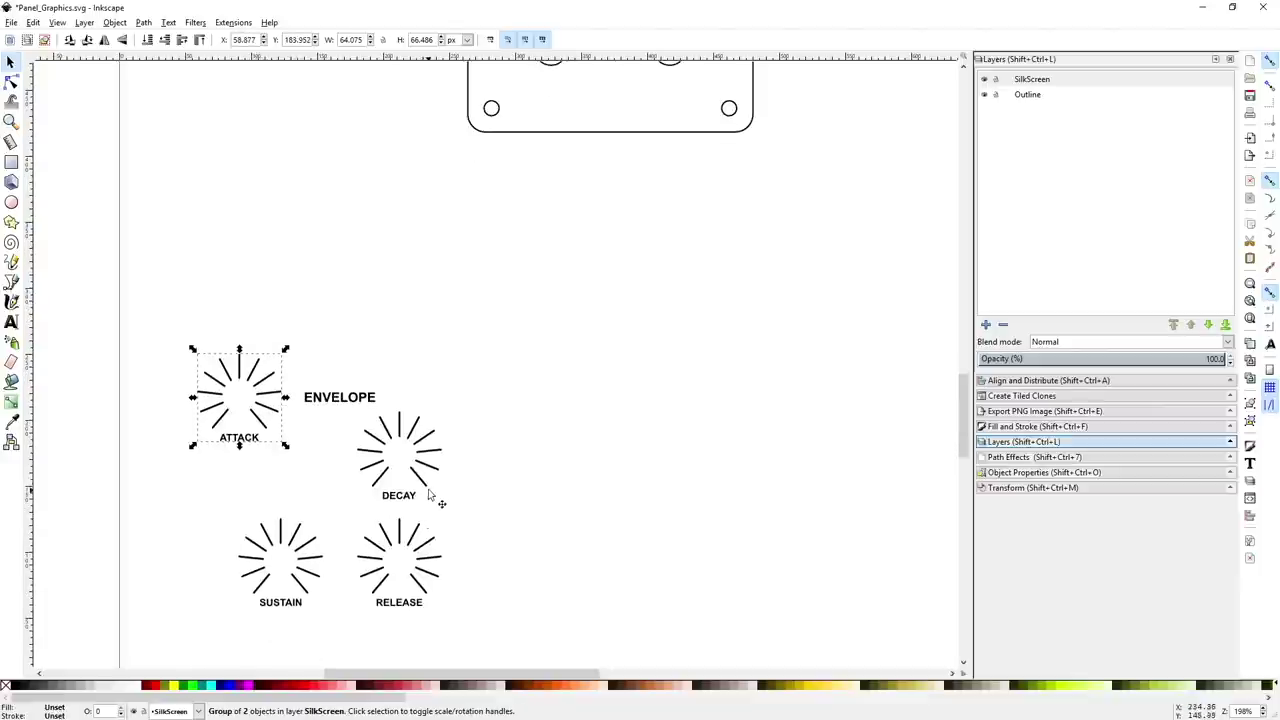
{"action": "left_click", "coordinate": [428, 483]}
{"action": "left_click", "coordinate": [429, 477]}
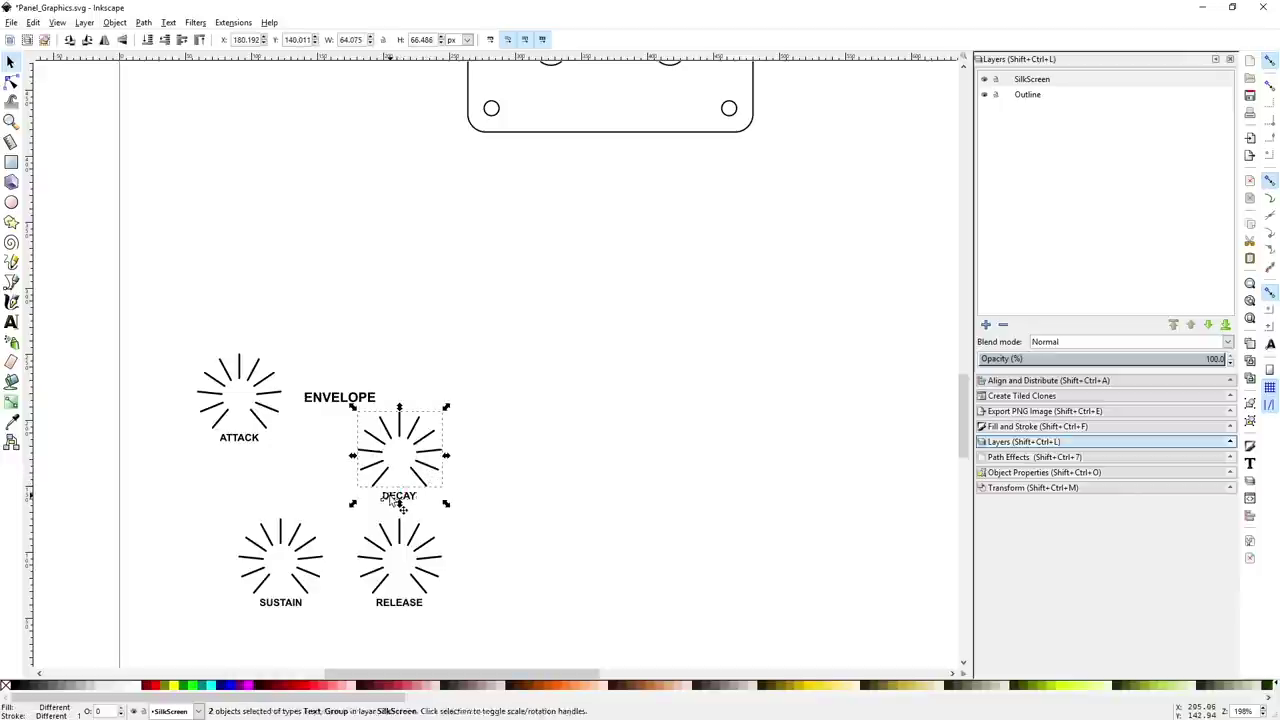
{"action": "left_click_drag", "start_coordinate": [399, 498], "coordinate": [460, 451]}
- Group the RELEASE dial with its label and the SUSTAIN dial with its label, then clear the selection
{"action": "left_click", "coordinate": [405, 604]}
{"action": "right_click", "coordinate": [404, 606]}
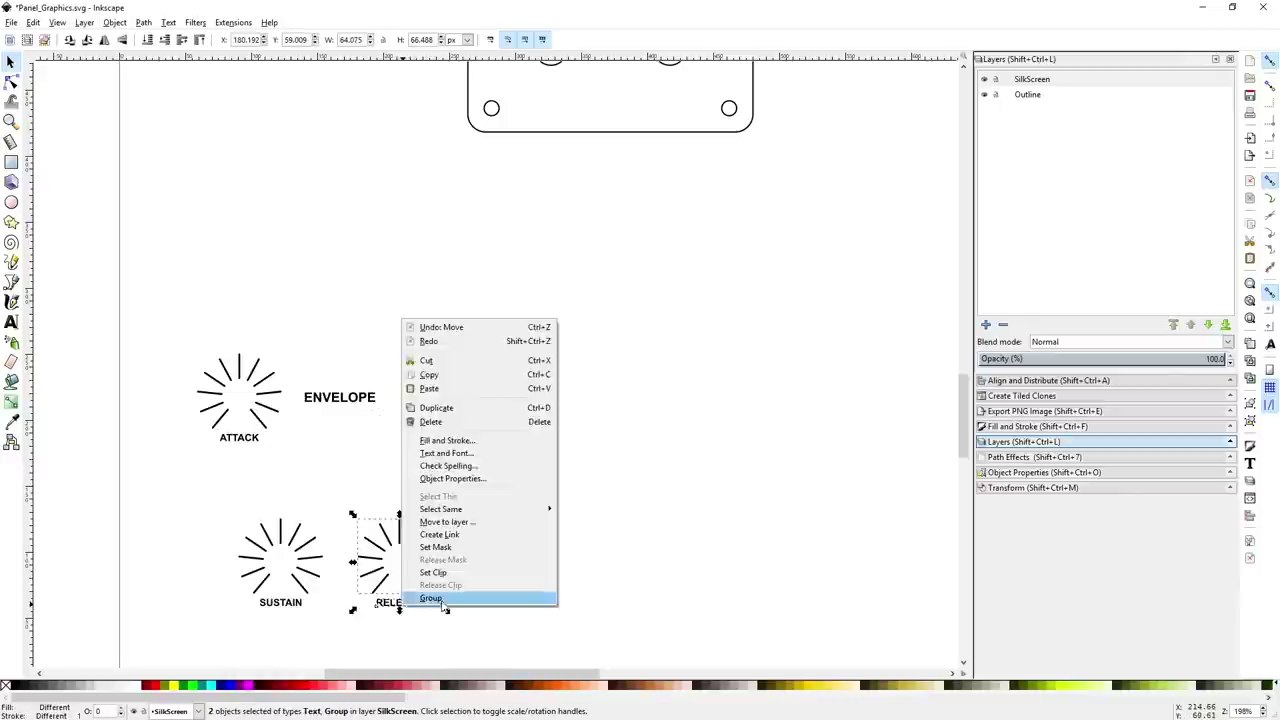
{"action": "left_click", "coordinate": [450, 597]}
{"action": "left_click", "coordinate": [280, 560]}
{"action": "left_click", "coordinate": [280, 602], "text": "shift"}
{"action": "right_click", "coordinate": [288, 604]}
{"action": "left_click", "coordinate": [345, 597]}
{"action": "key", "text": "Escape"}
- Move the ATTACK group onto the face plate, roughly around the upper-left large hole
{"action": "scroll", "coordinate": [557, 343], "scroll_direction": "up", "scroll_amount": 3}
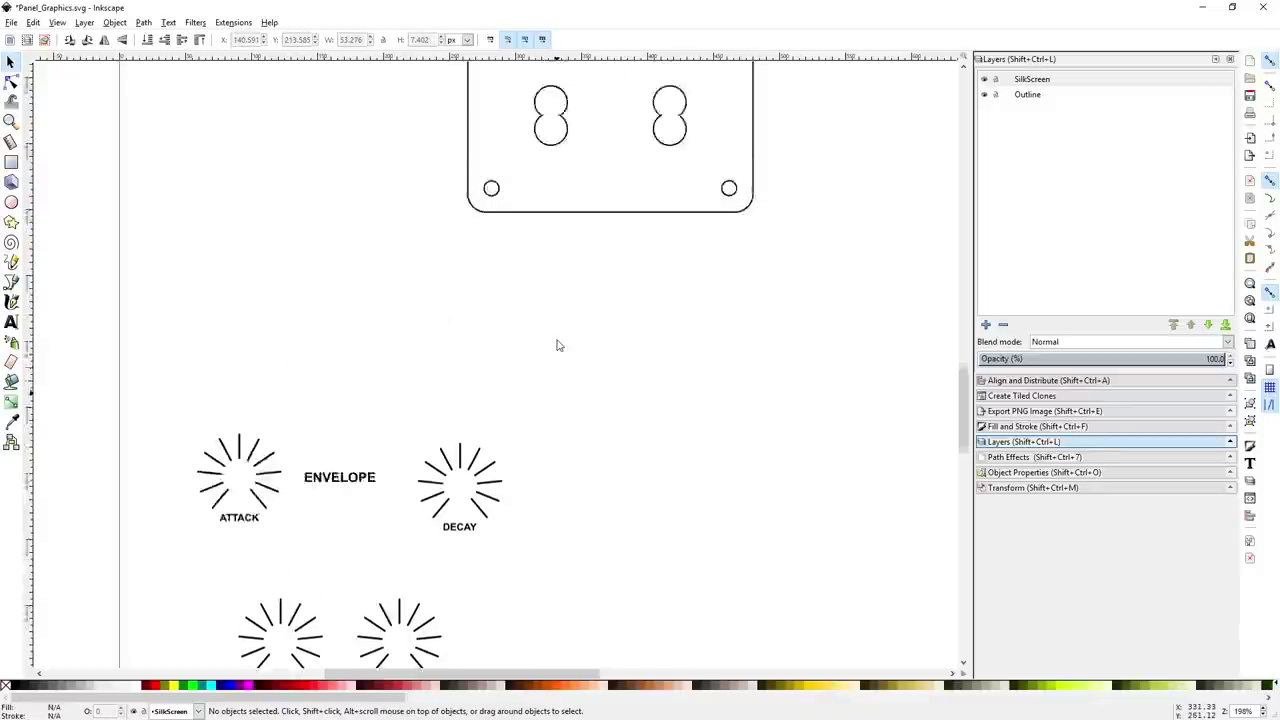
{"action": "left_click_drag", "start_coordinate": [269, 504], "coordinate": [577, 164]}
{"action": "scroll", "coordinate": [577, 164], "scroll_direction": "up", "scroll_amount": 7}
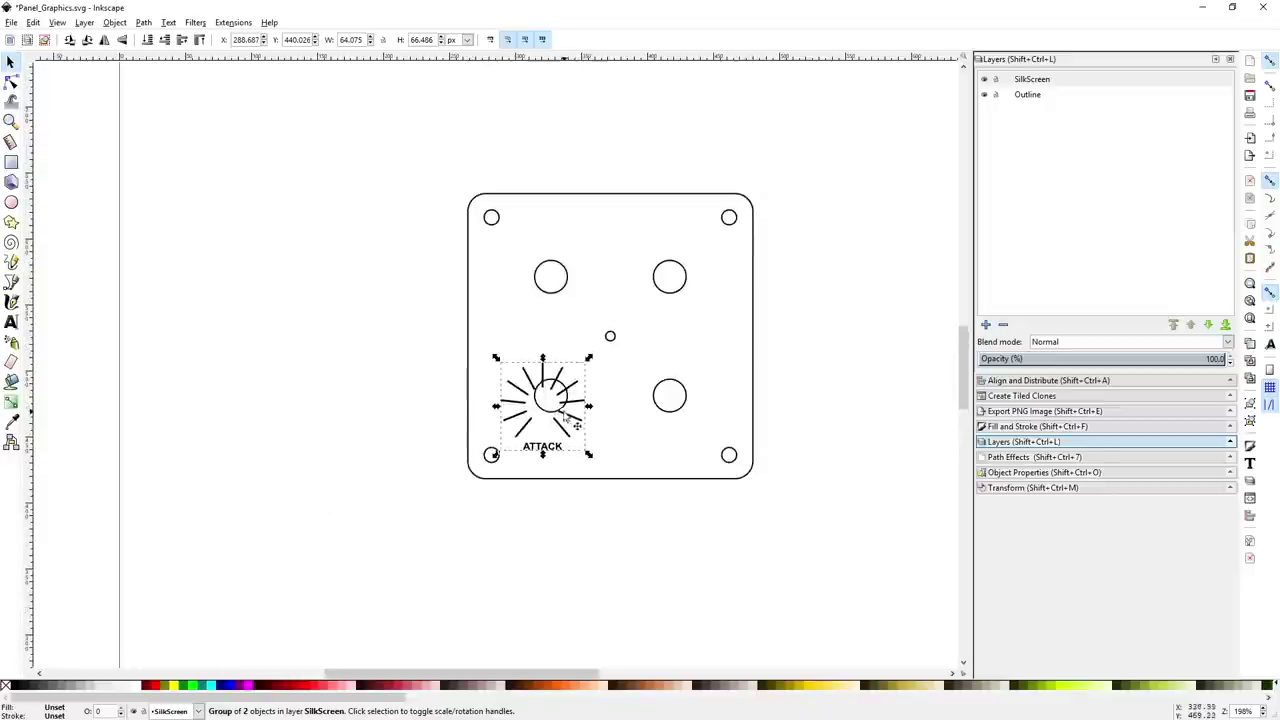
{"action": "left_click_drag", "start_coordinate": [559, 399], "coordinate": [580, 288]}
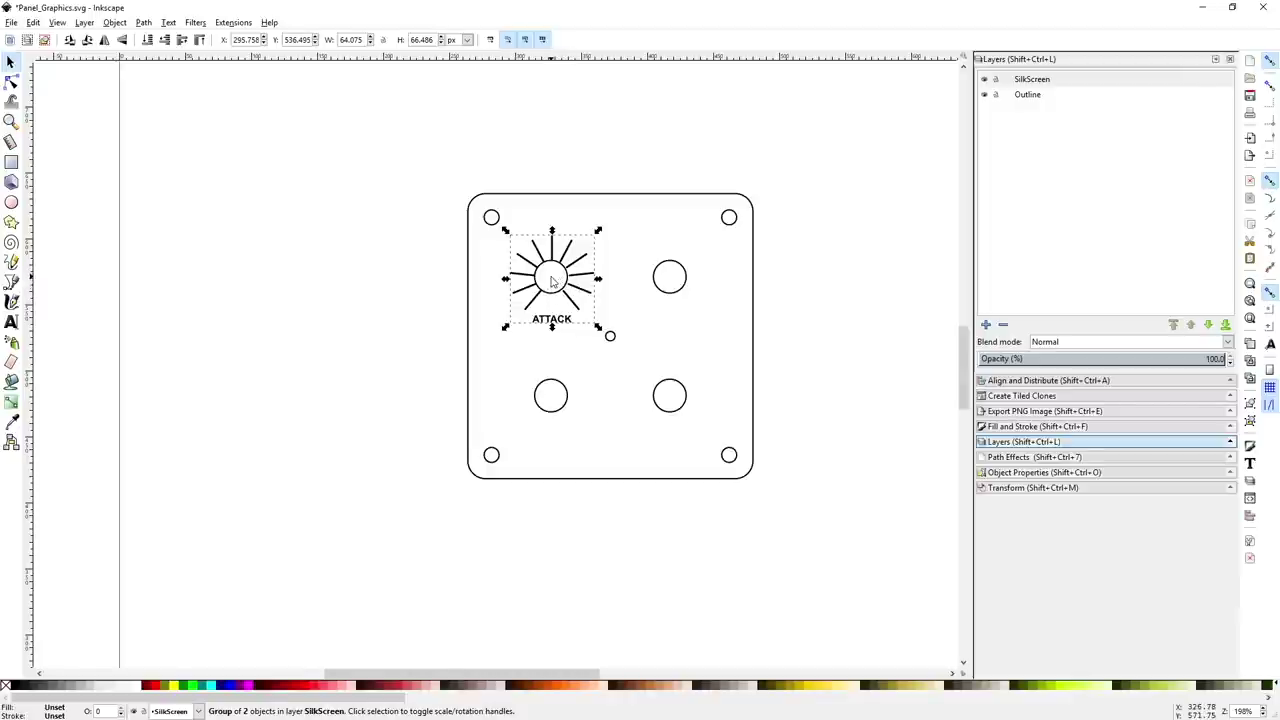
- Make Outline the current layer and lock it to protect the face plate outline
{"action": "key", "text": "plus"}
{"action": "key", "text": "plus"}
{"action": "scroll", "coordinate": [823, 337], "scroll_direction": "up", "scroll_amount": 2}
{"action": "key", "text": "plus"}
{"action": "key", "text": "plus"}
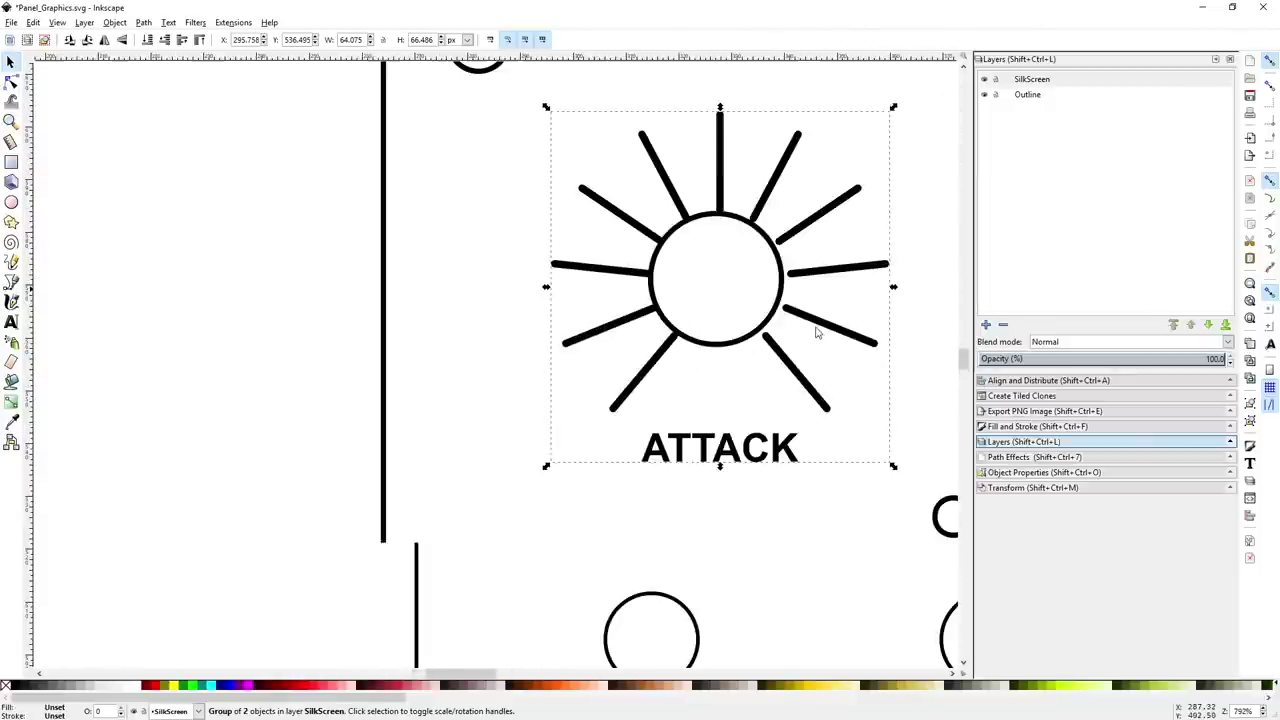
{"action": "key", "text": "ctrl+Page_Down"}
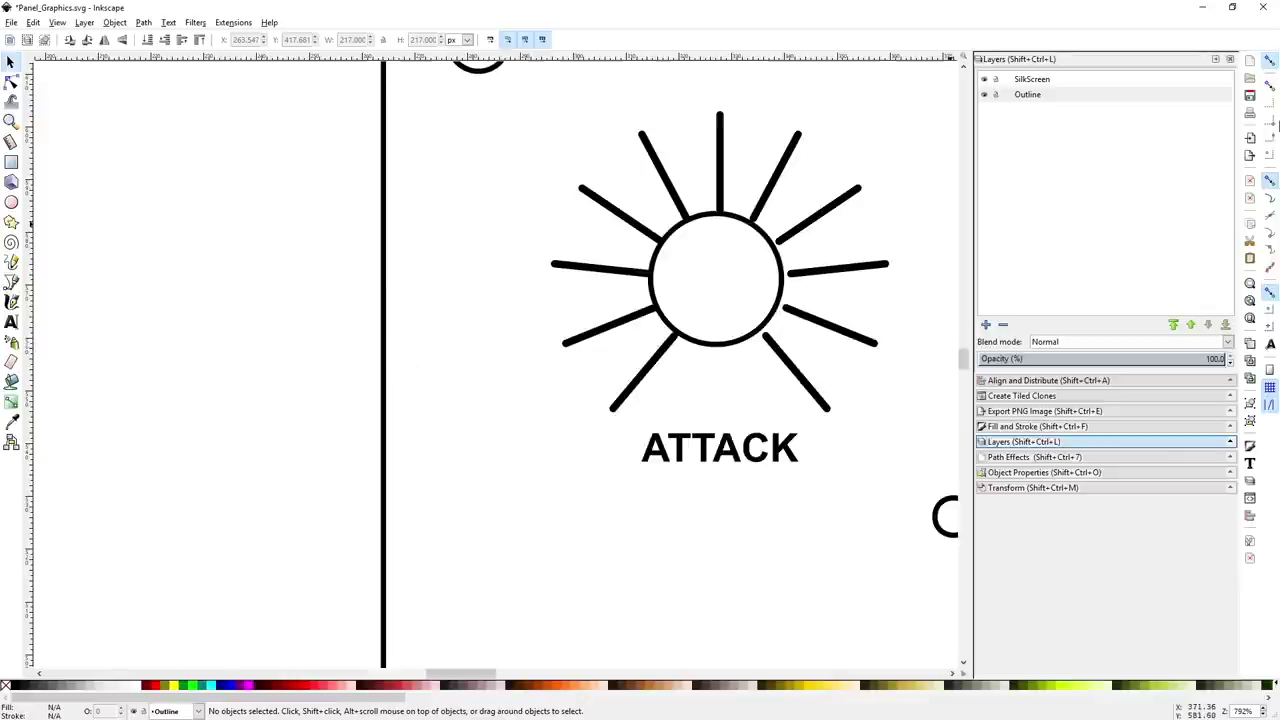
{"action": "left_click", "coordinate": [996, 96]}
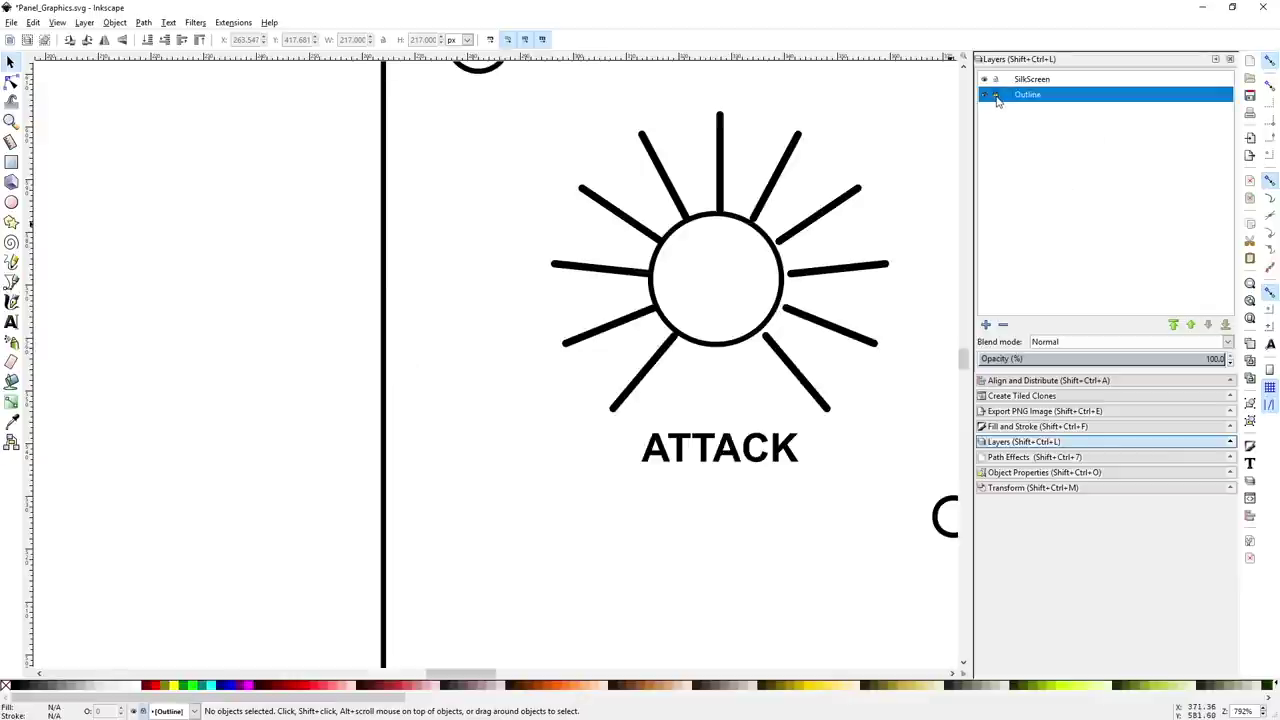
- Fine-position the ATTACK group around its hole at X 295.026 px and Y 536.848 px, and deselect it
{"action": "left_click", "coordinate": [678, 336]}
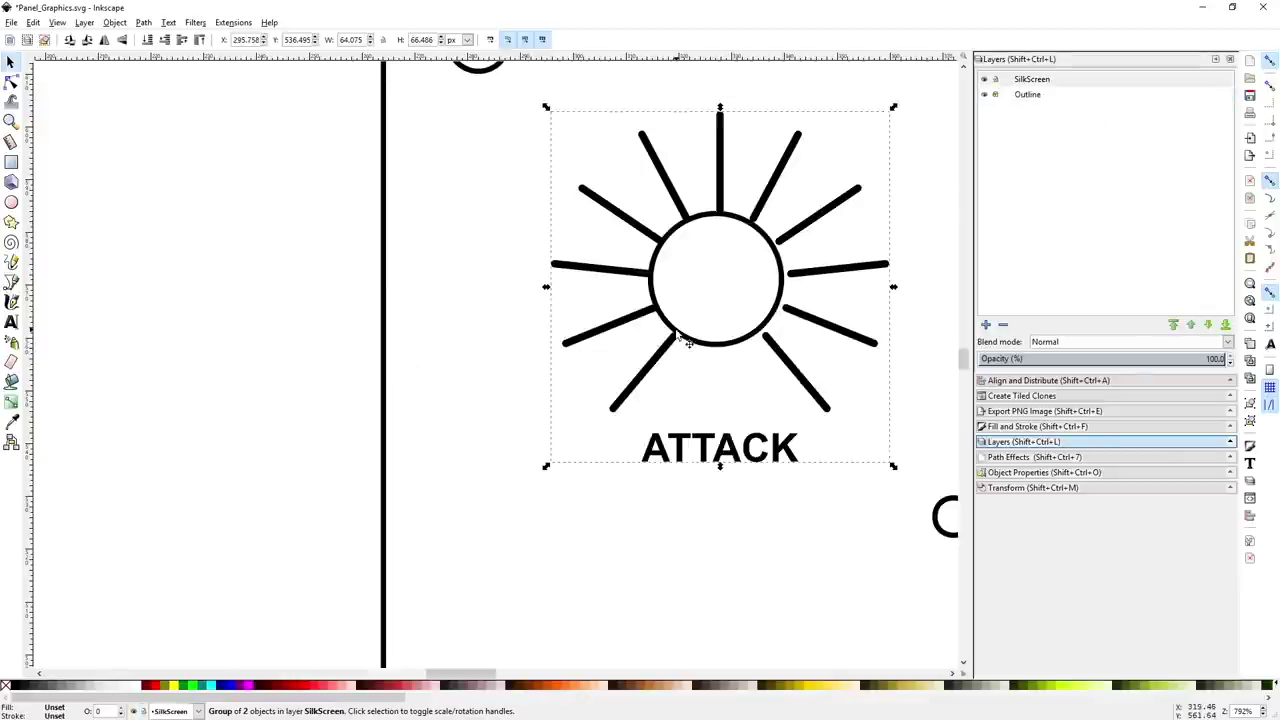
{"action": "mouse_move", "coordinate": [676, 334]}
{"action": "left_mouse_down"}
{"action": "mouse_move", "coordinate": [623, 363]}
{"action": "mouse_move", "coordinate": [671, 334]}
{"action": "left_mouse_up"}
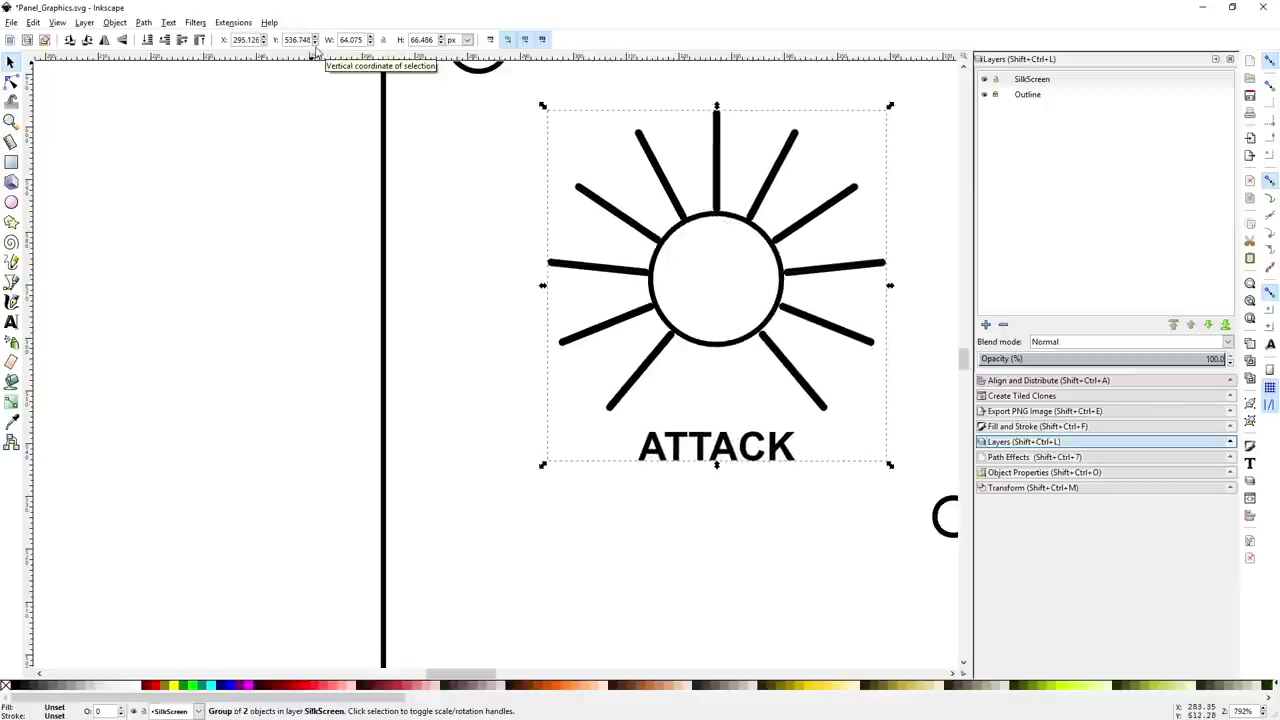
{"action": "left_click", "coordinate": [316, 44]}
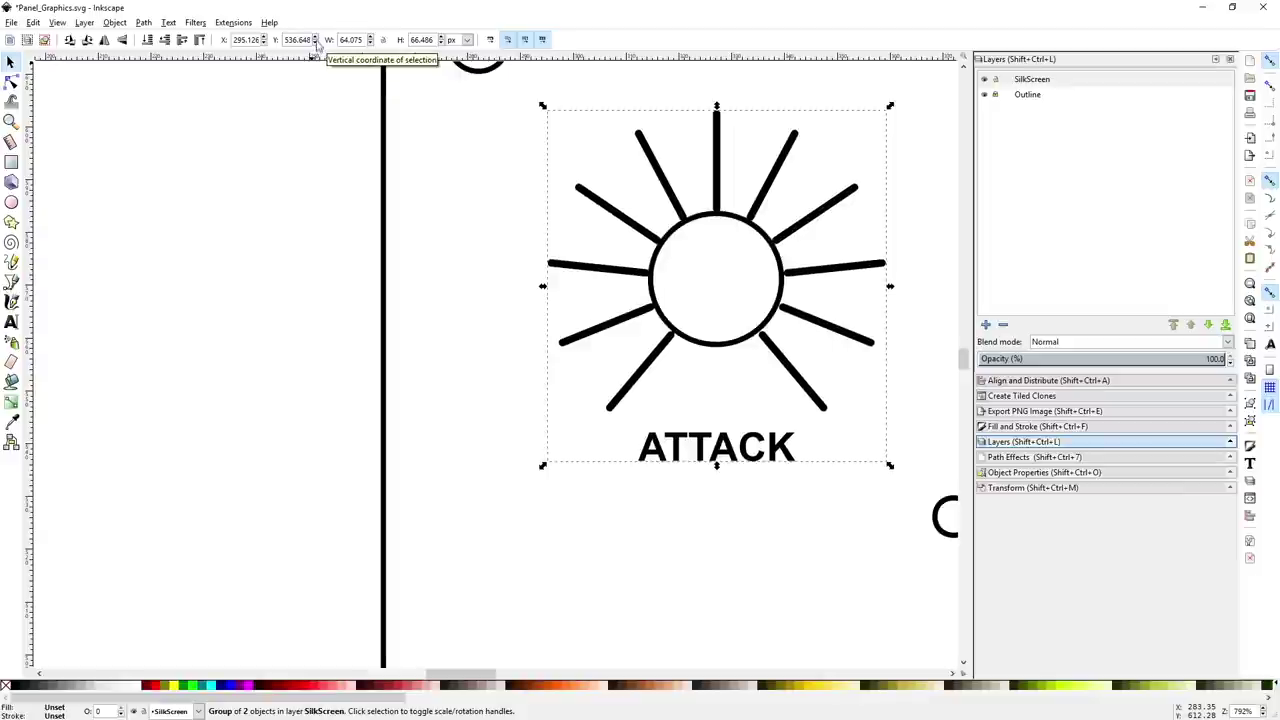
{"action": "left_click", "coordinate": [316, 37]}
{"action": "left_click", "coordinate": [316, 37]}
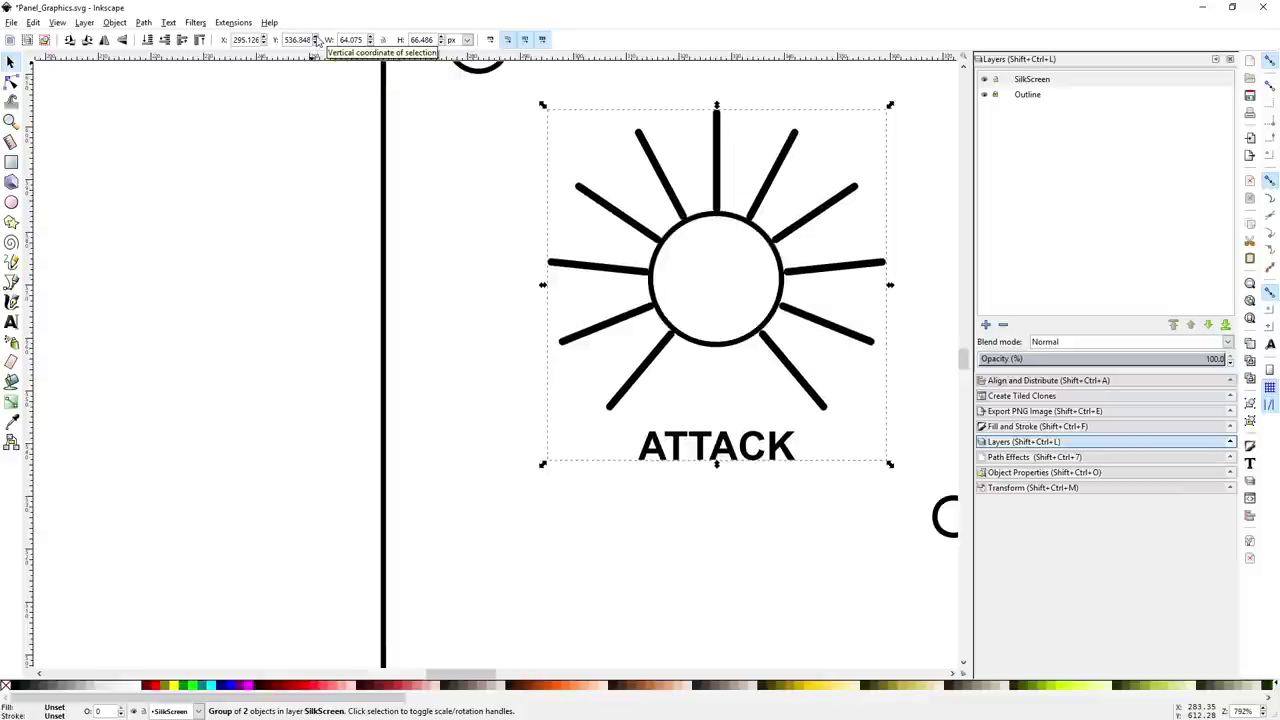
{"action": "left_click", "coordinate": [316, 37]}
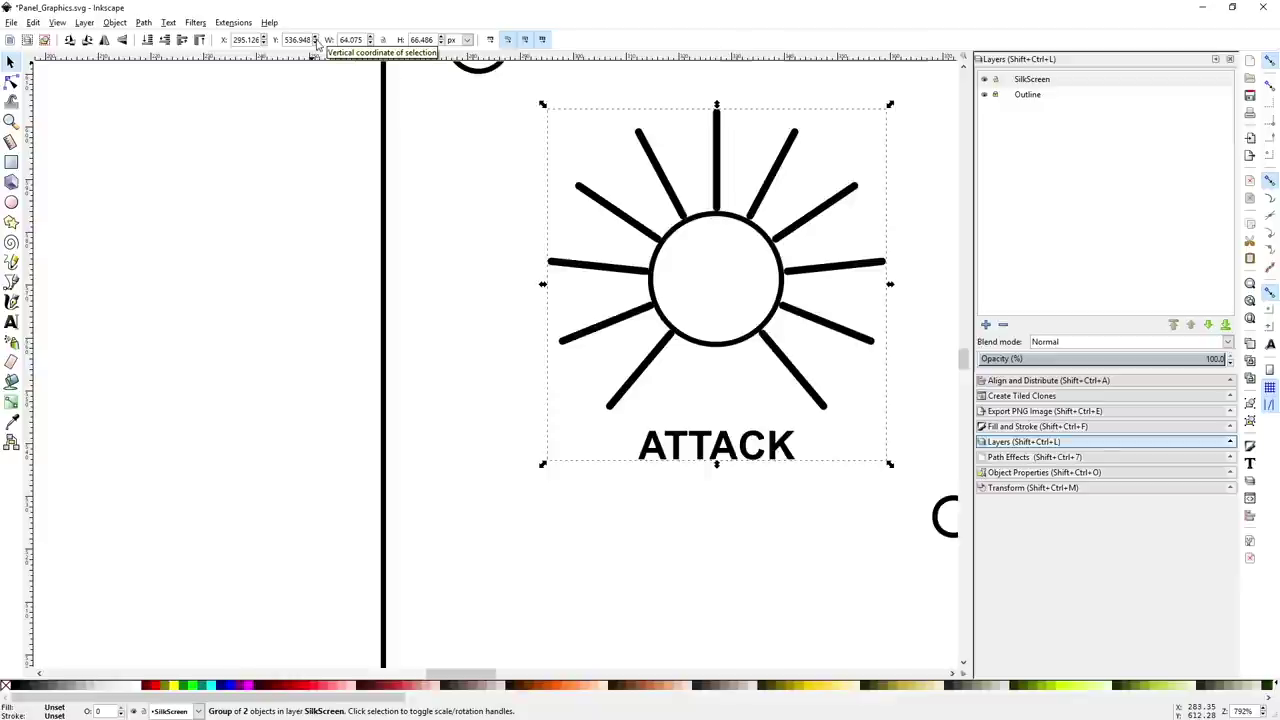
{"action": "left_click", "coordinate": [316, 44]}
{"action": "left_click", "coordinate": [265, 44]}
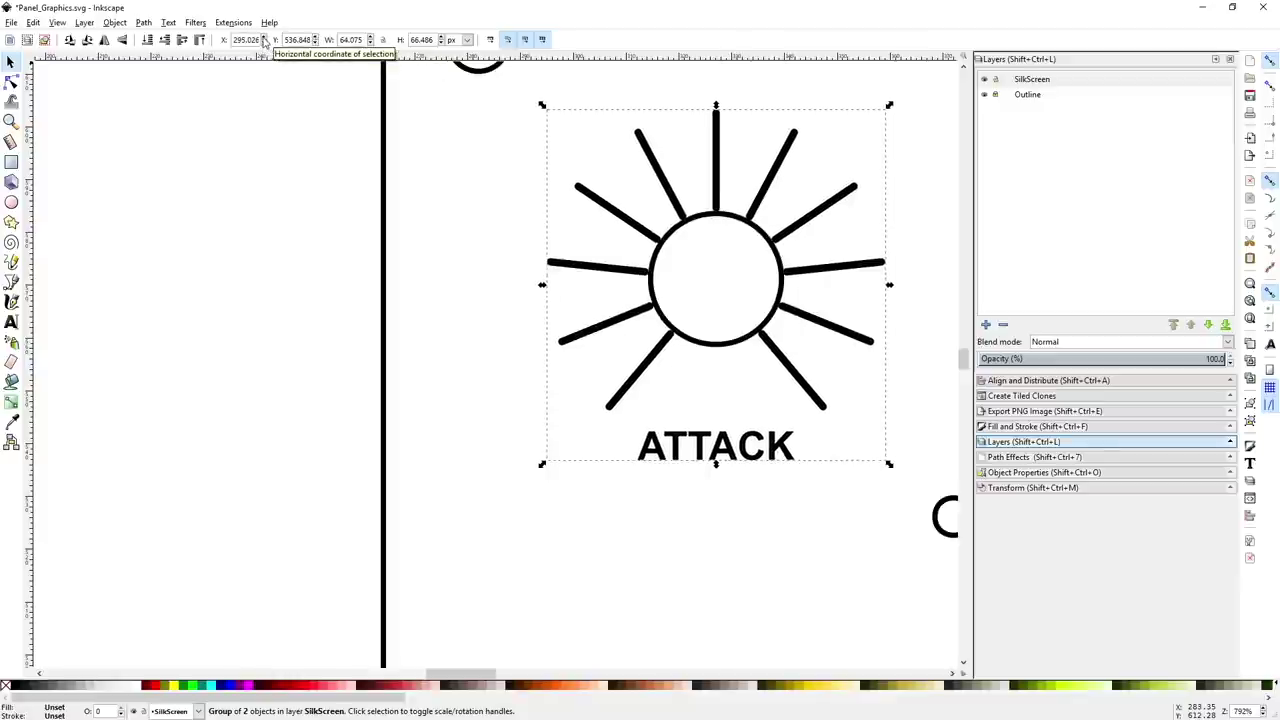
{"action": "left_click", "coordinate": [514, 643]}
- Move the DECAY group onto the face plate, roughly over the upper-right large hole
{"action": "scroll", "coordinate": [514, 643], "scroll_direction": "down", "scroll_amount": 2, "text": "ctrl"}
{"action": "scroll", "coordinate": [514, 643], "scroll_direction": "down", "scroll_amount": 10}
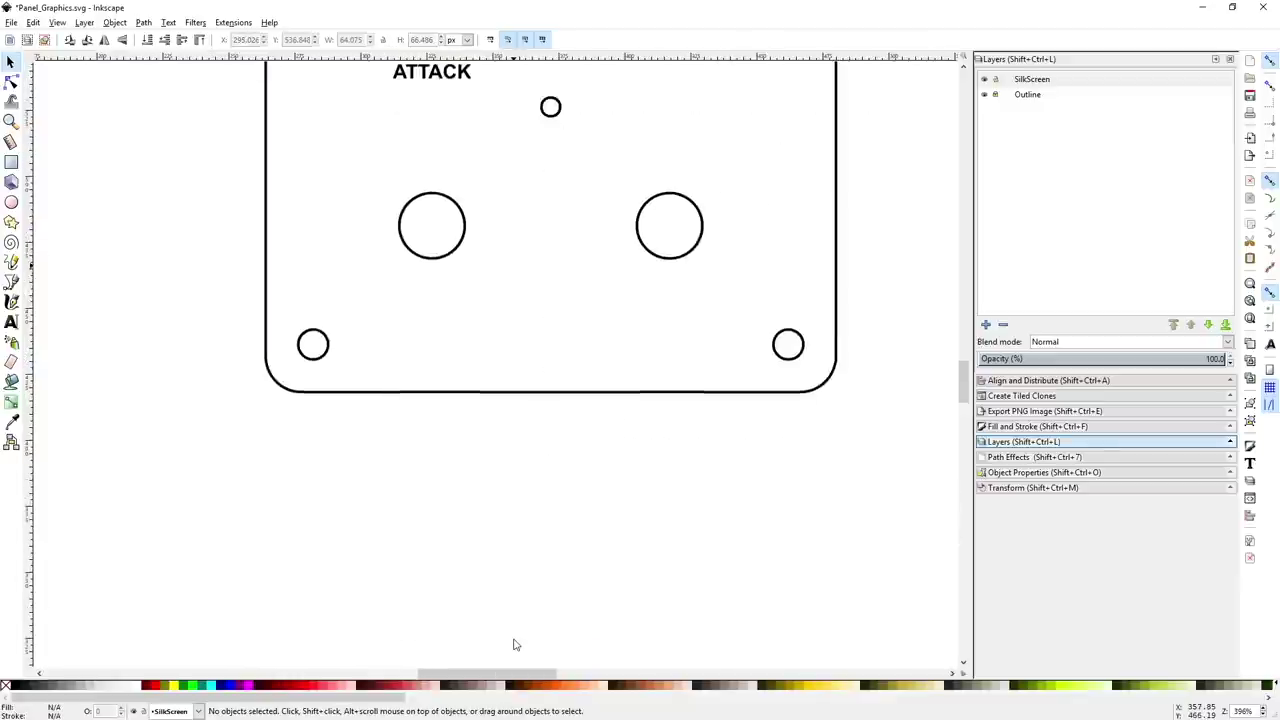
{"action": "scroll", "coordinate": [514, 645], "scroll_direction": "down", "scroll_amount": 1}
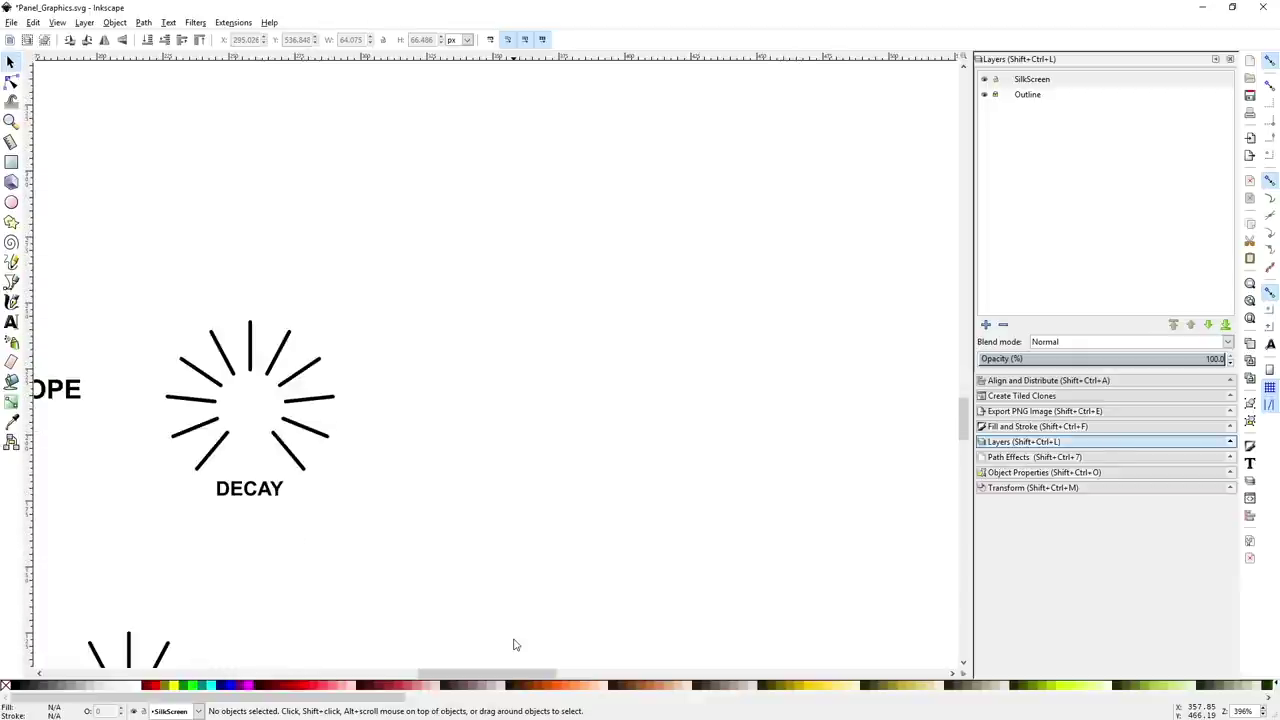
{"action": "left_click", "coordinate": [297, 463]}
{"action": "left_click_drag", "start_coordinate": [297, 463], "coordinate": [742, 270]}
{"action": "scroll", "coordinate": [809, 320], "scroll_direction": "up", "scroll_amount": 18}
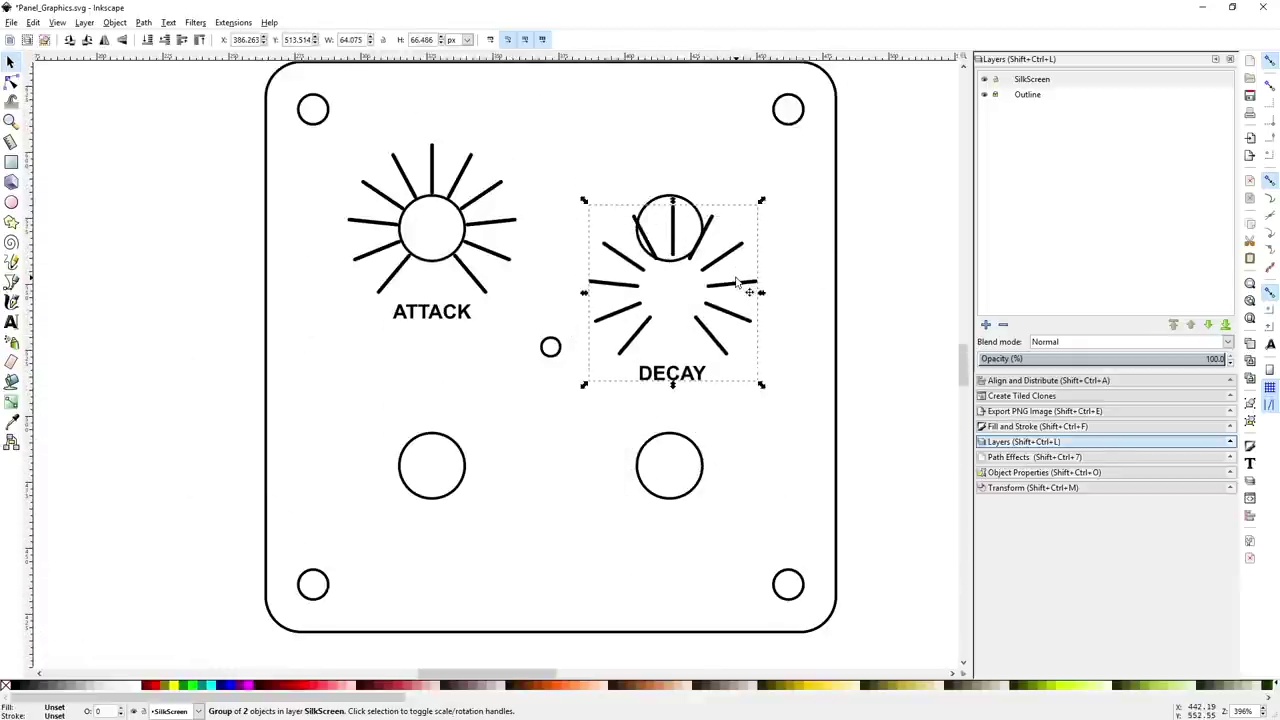
- Offset the DECAY group, then center it on the ATTACK group along both the horizontal and vertical axes, relative to First selected
{"action": "left_click", "coordinate": [1050, 381]}
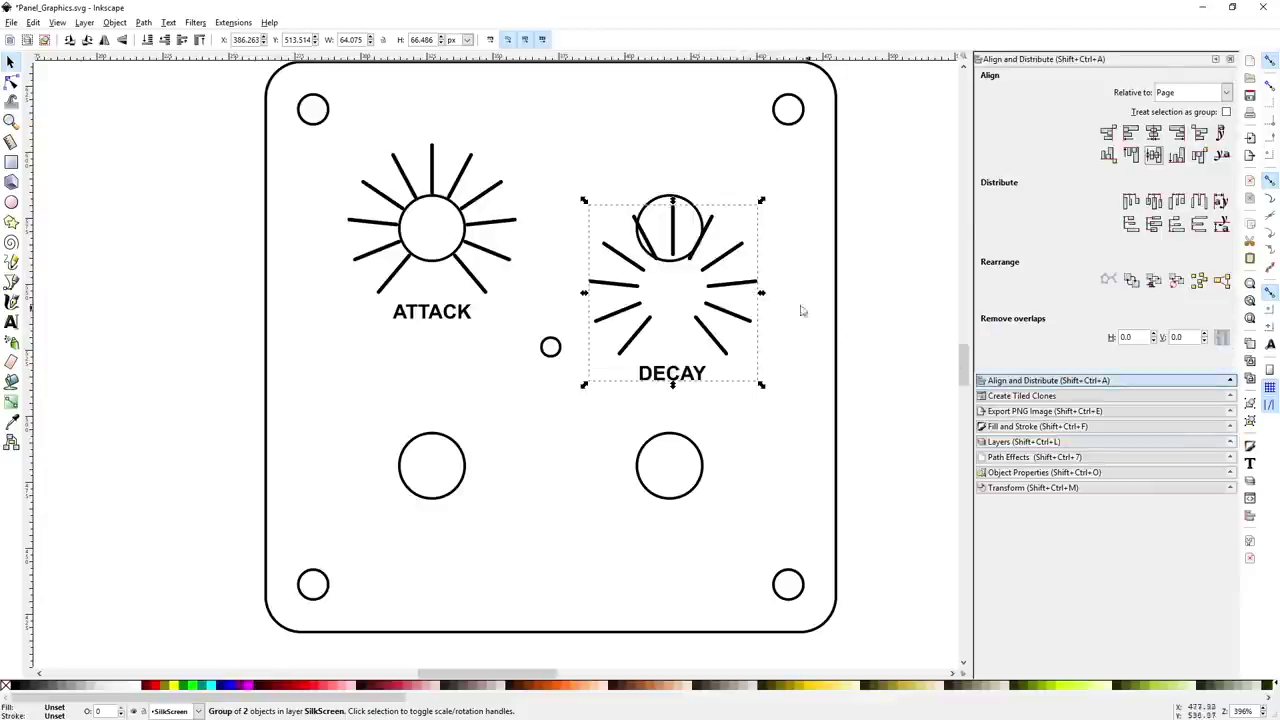
{"action": "left_click_drag", "start_coordinate": [740, 295], "coordinate": [755, 335]}
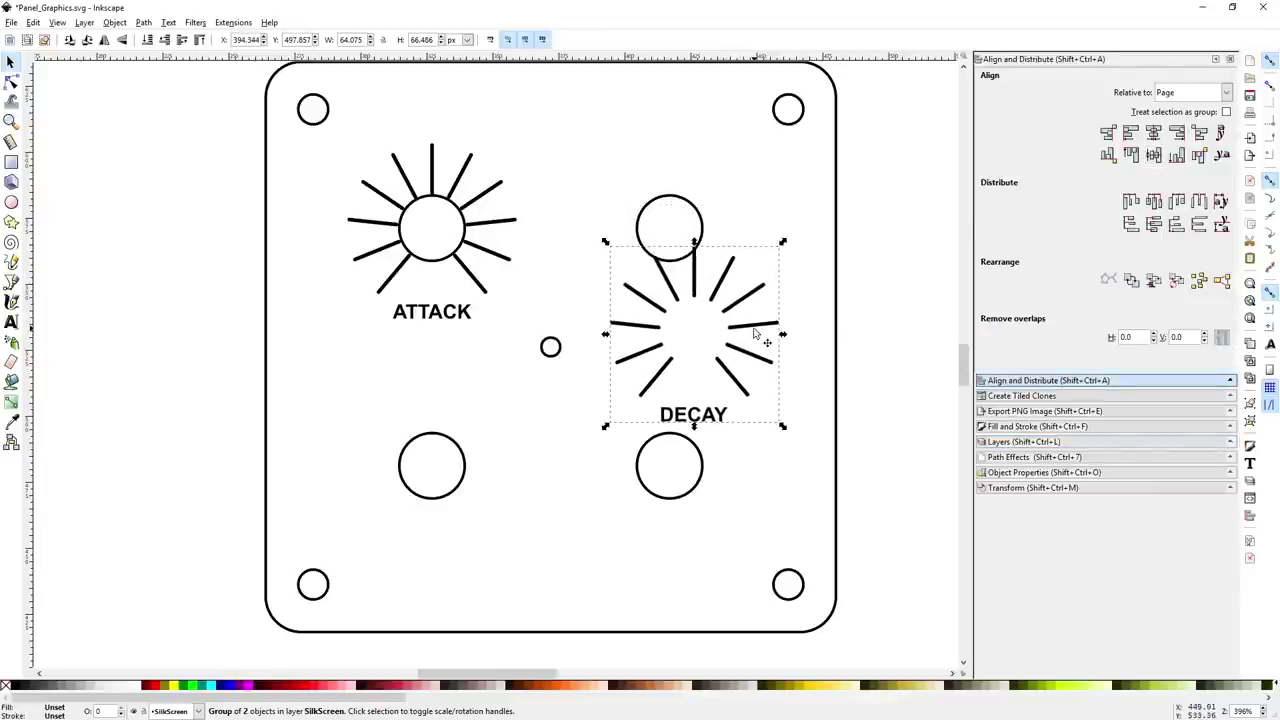
{"action": "left_click", "coordinate": [482, 252]}
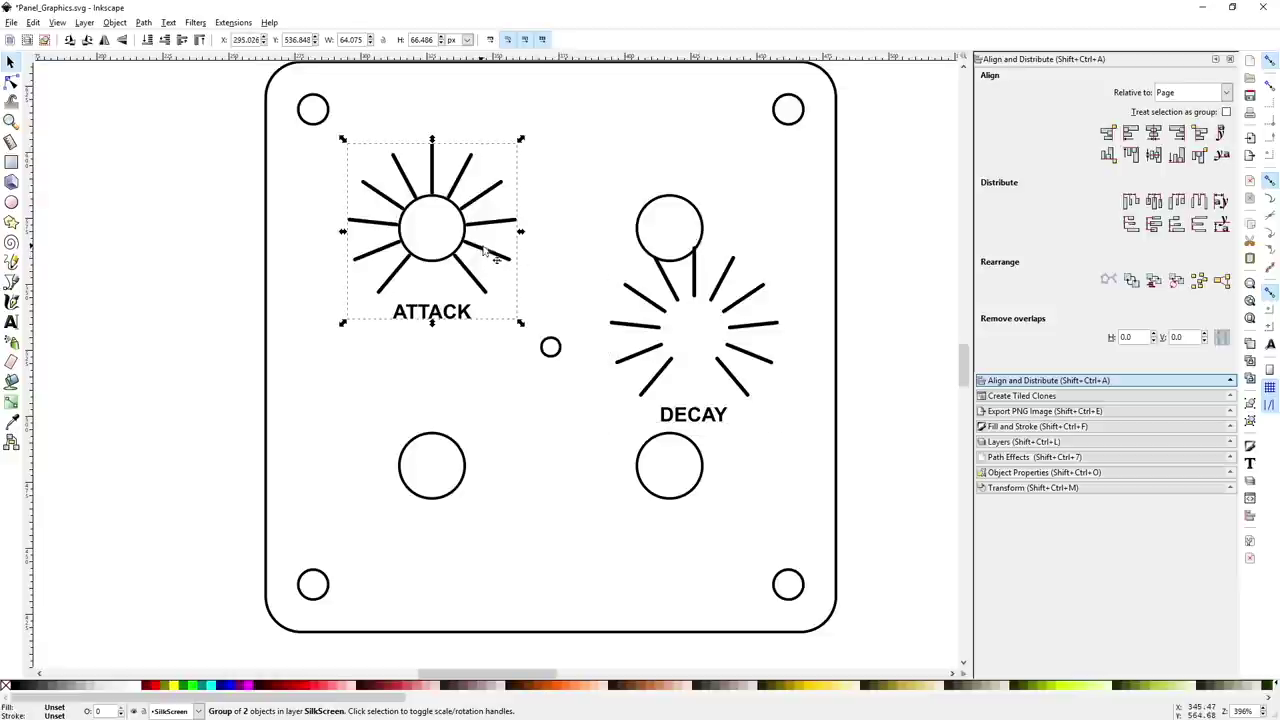
{"action": "left_click", "coordinate": [637, 331], "text": "shift"}
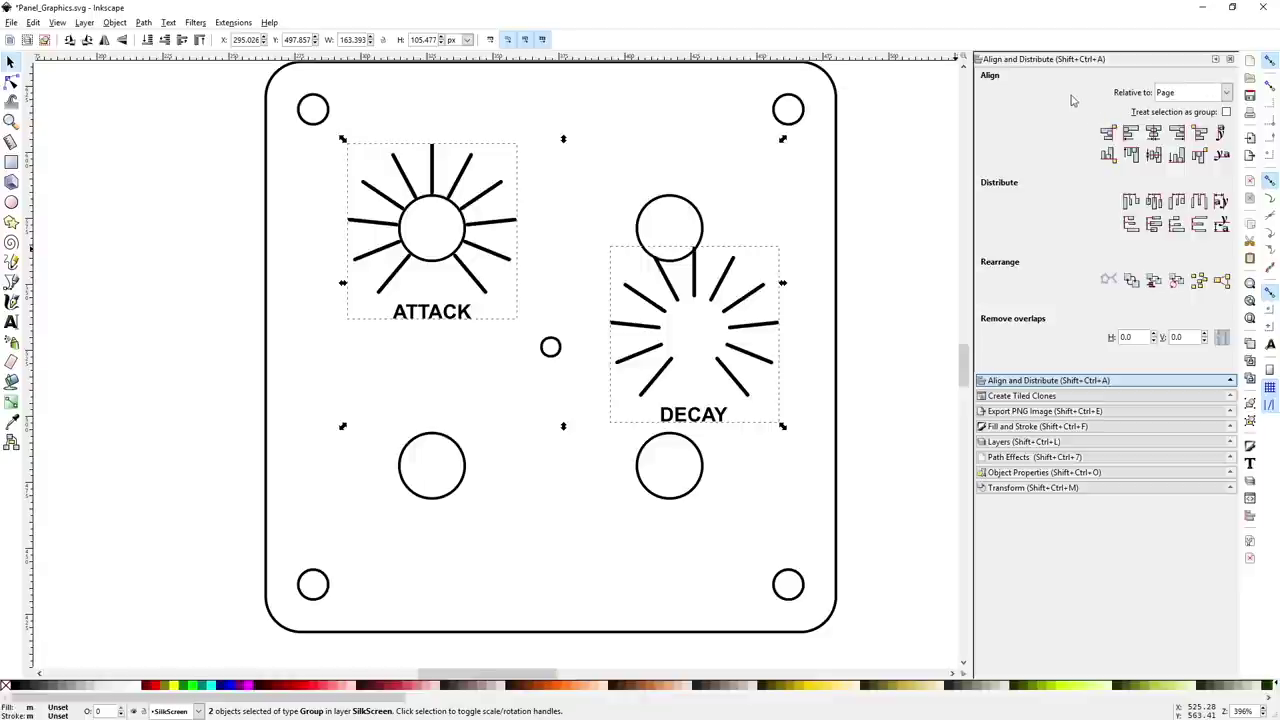
{"action": "left_click", "coordinate": [1228, 93]}
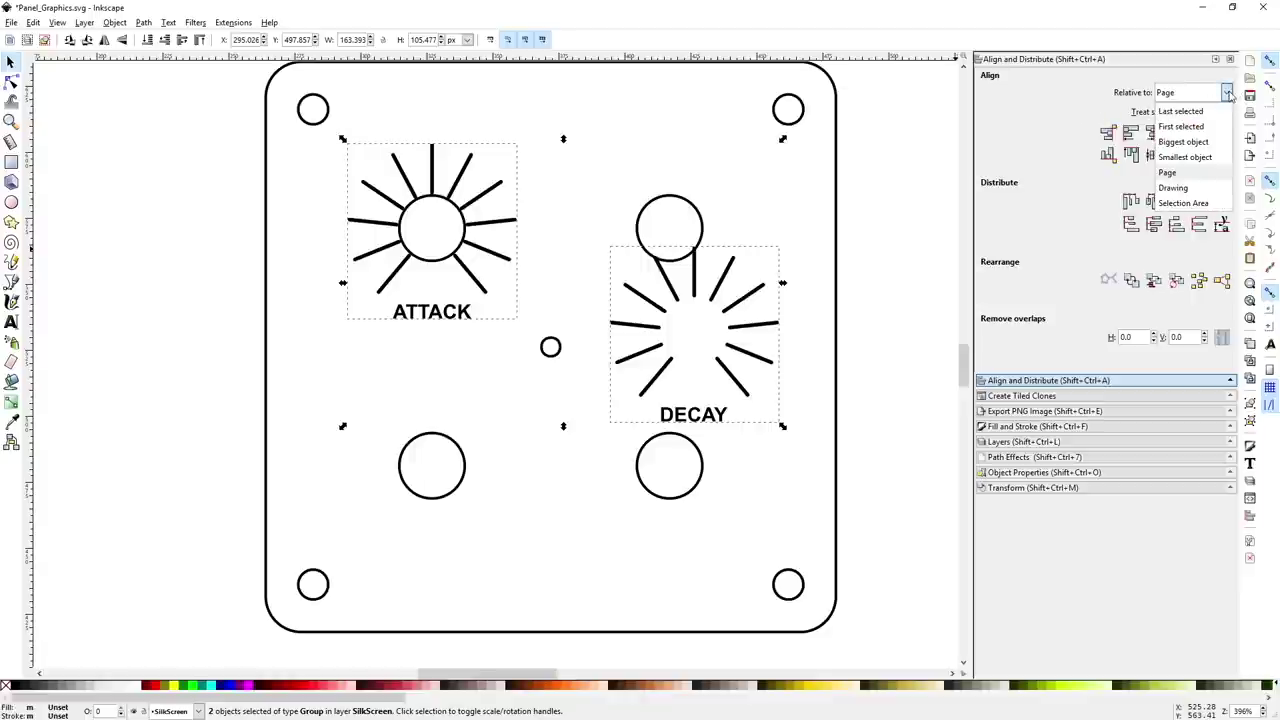
{"action": "left_click", "coordinate": [1192, 128]}
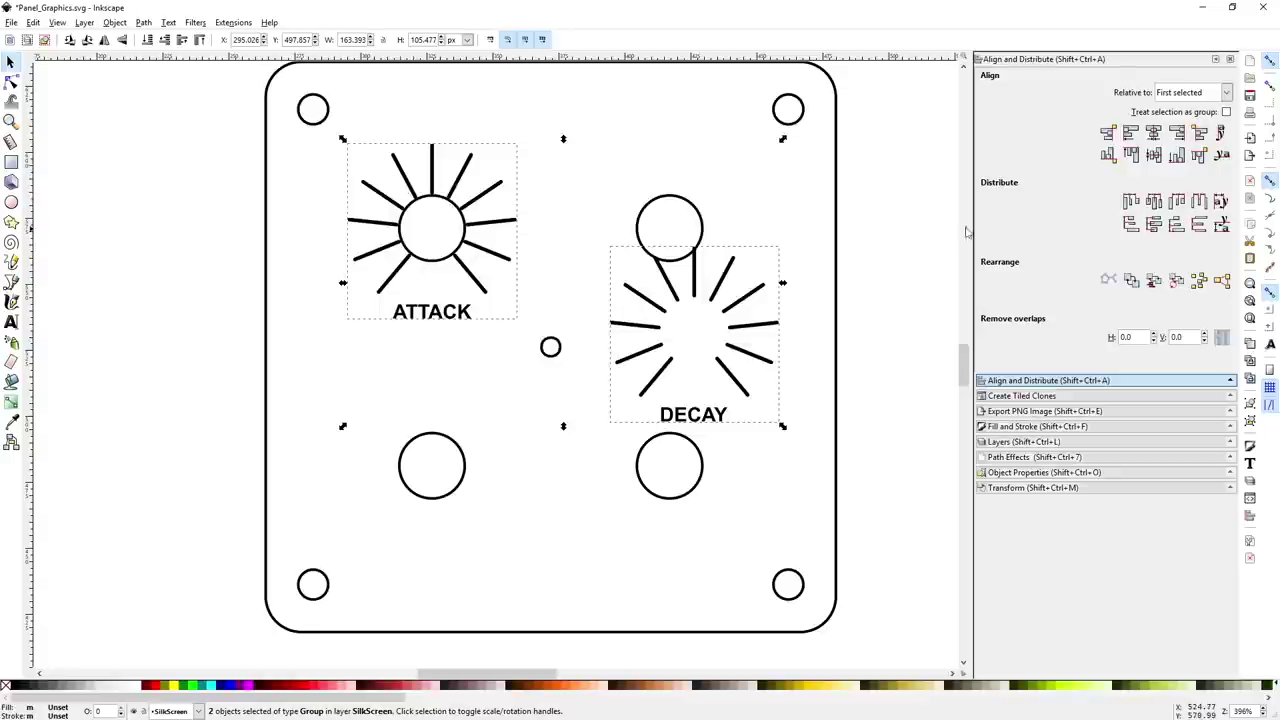
{"action": "left_click", "coordinate": [1155, 157]}
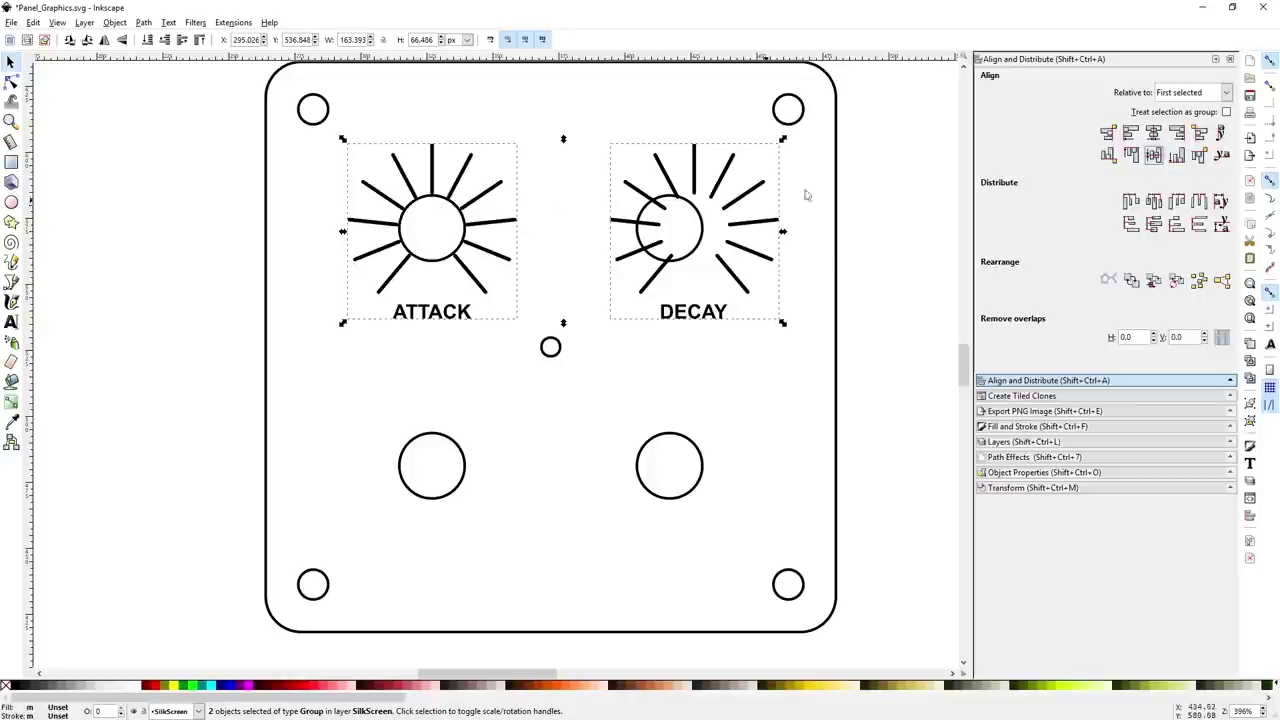
{"action": "left_click", "coordinate": [1155, 134]}
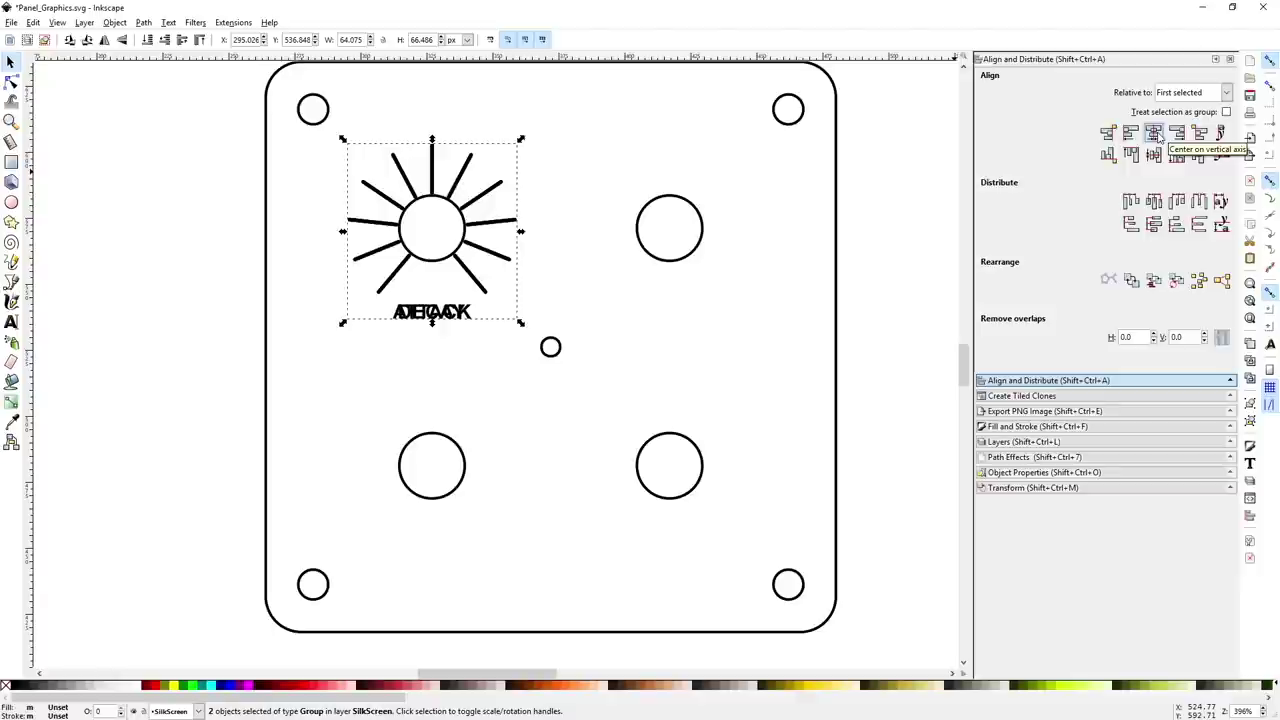
- Switch the units to inches, set the DECAY group's X position to 4.278 in, and deselect it
{"action": "key", "text": "ctrl+g"}
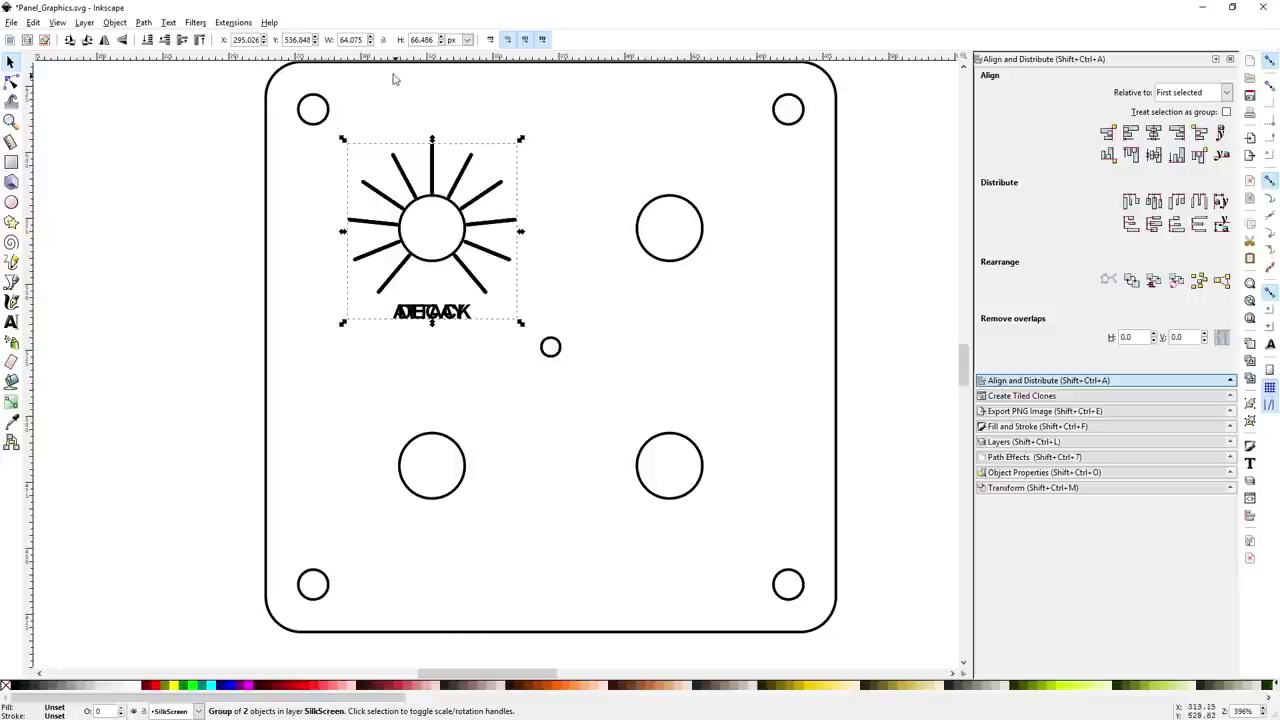
{"action": "left_click", "coordinate": [468, 40]}
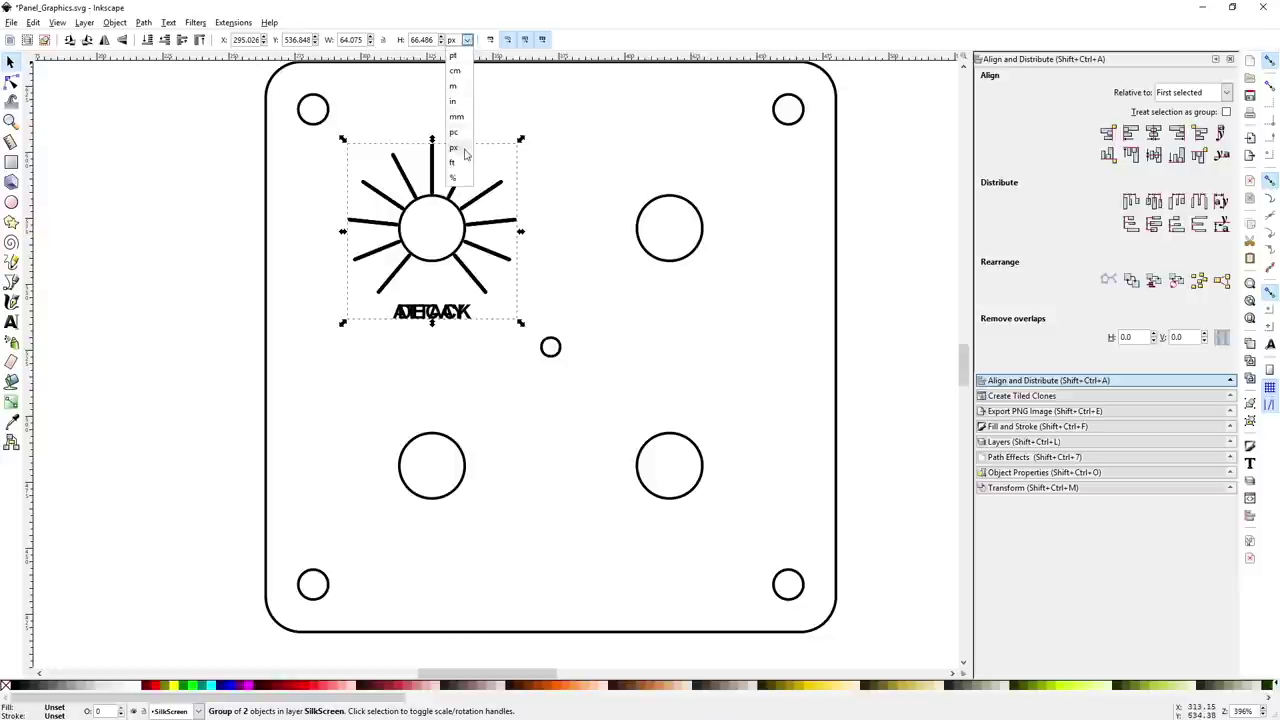
{"action": "left_click", "coordinate": [460, 104]}
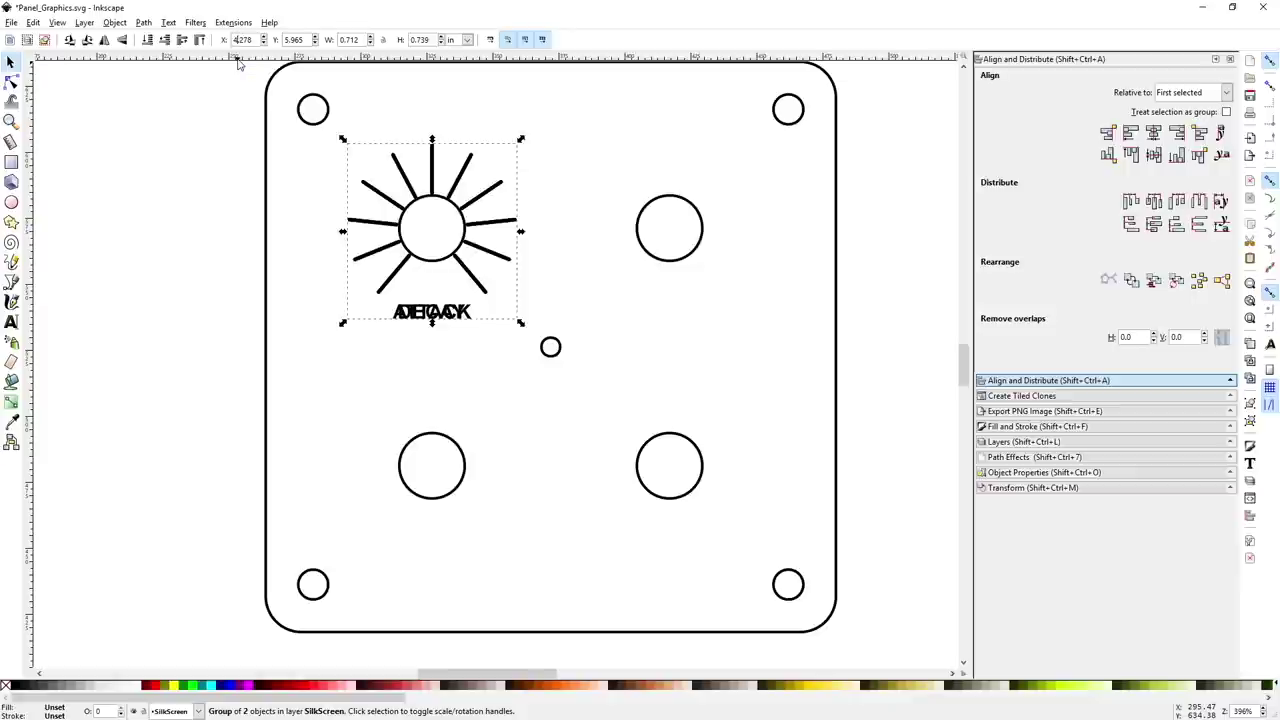
{"action": "key", "text": "Return"}
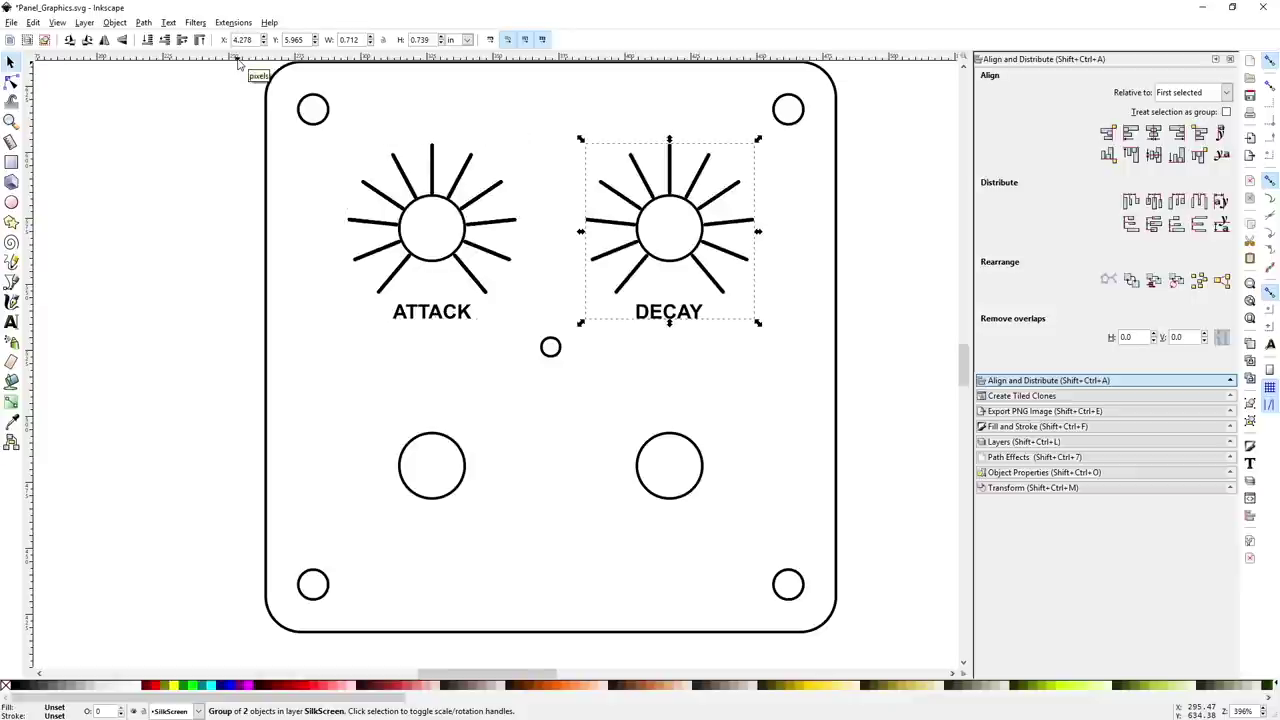
{"action": "left_click", "coordinate": [690, 400]}
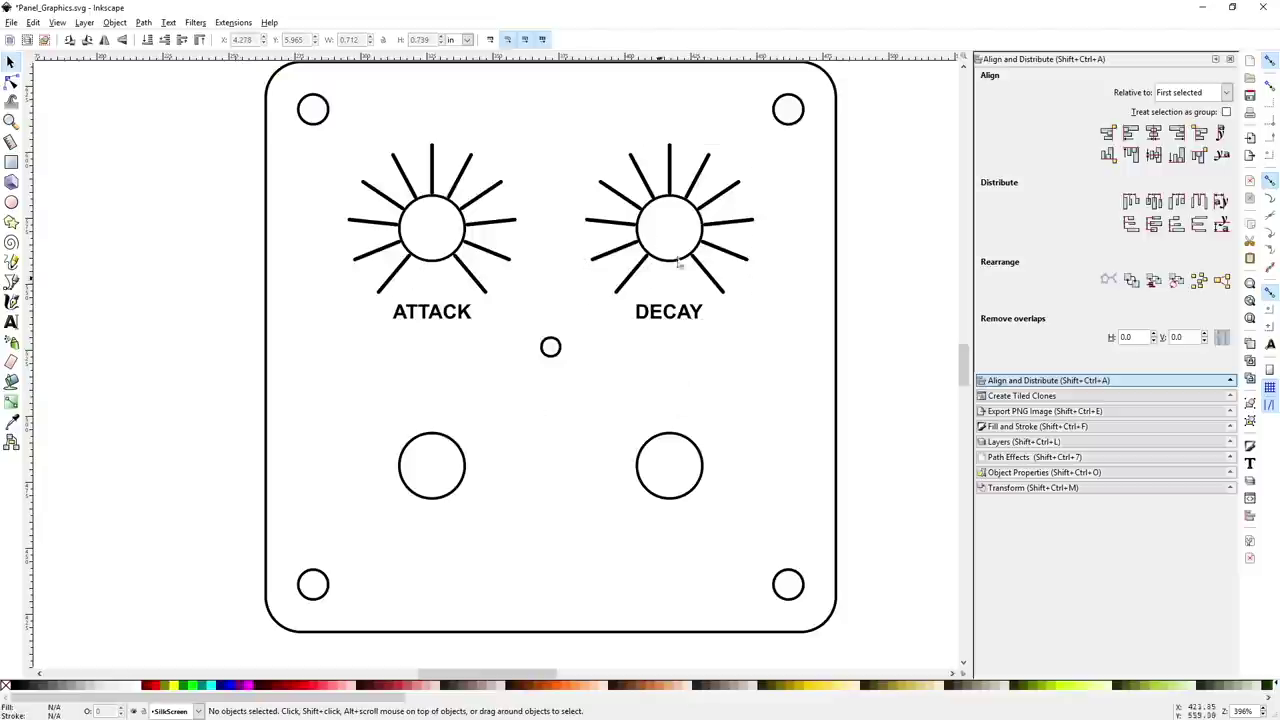
- Move the SUSTAIN group onto the face plate, roughly beside the lower-left large hole
{"action": "scroll", "coordinate": [628, 449], "scroll_direction": "down", "scroll_amount": 10}
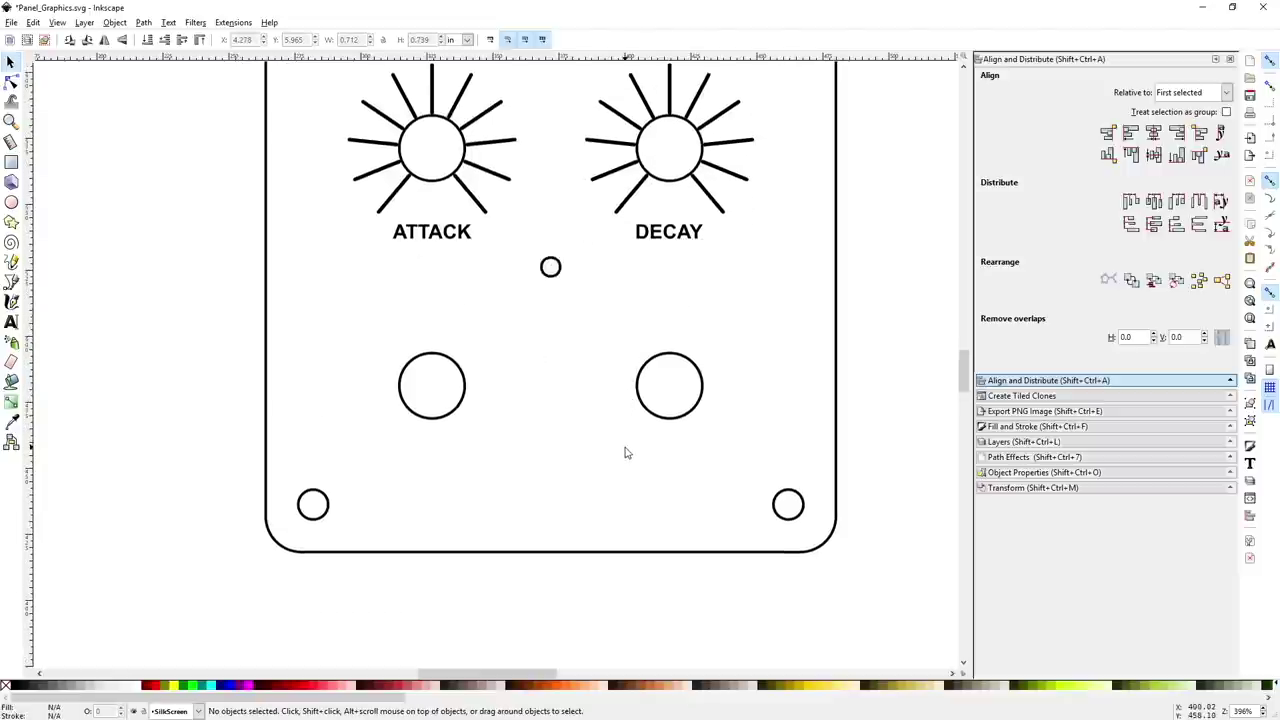
{"action": "scroll", "coordinate": [623, 449], "scroll_direction": "left", "scroll_amount": 3}
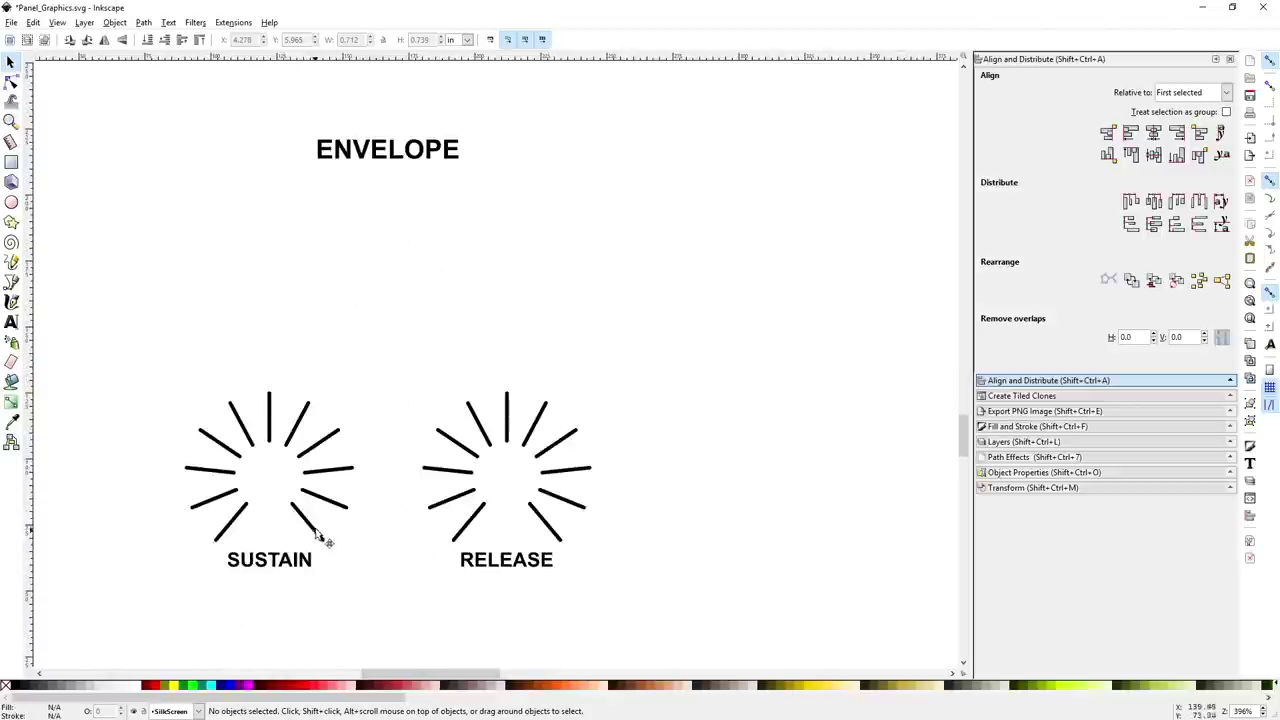
{"action": "left_click_drag", "start_coordinate": [324, 537], "coordinate": [485, 383]}
{"action": "scroll", "coordinate": [706, 271], "scroll_direction": "up", "scroll_amount": 8}
{"action": "scroll", "coordinate": [626, 391], "scroll_direction": "right", "scroll_amount": 3, "text": "shift"}
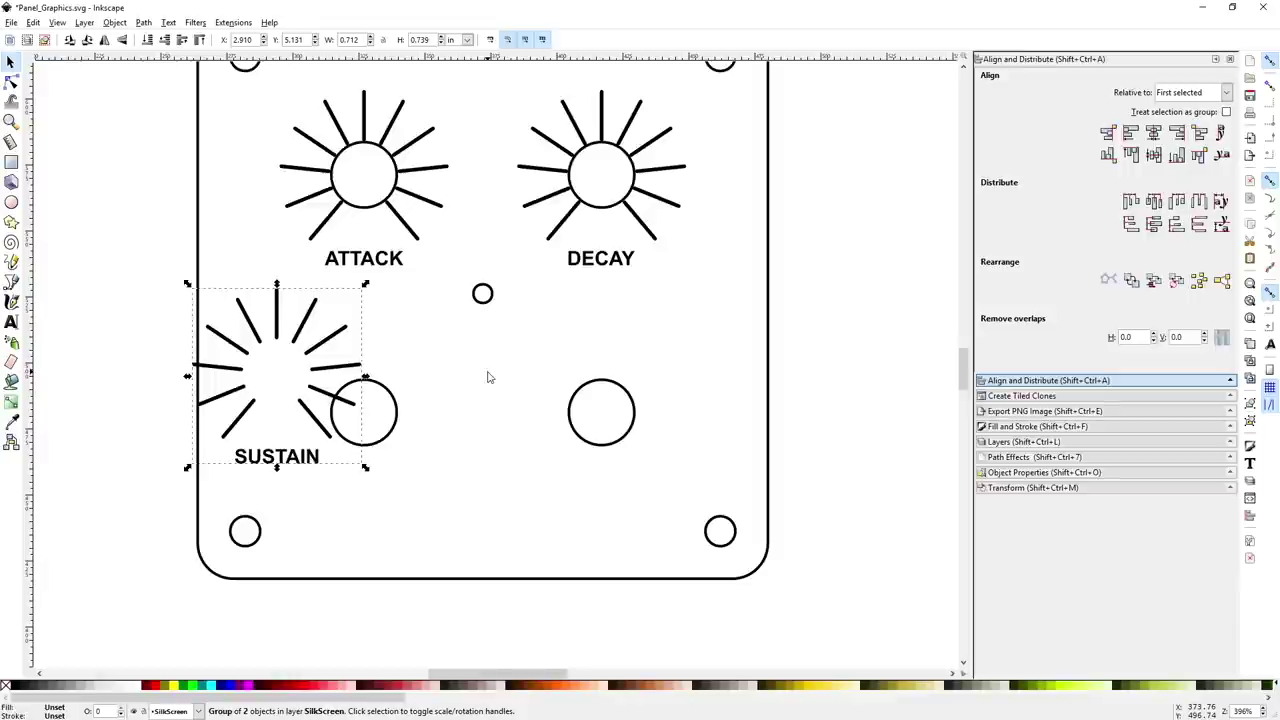
- Center the SUSTAIN group on the ATTACK group along both the vertical and horizontal axes, relative to First selected, and clear the selection
{"action": "left_click", "coordinate": [404, 228]}
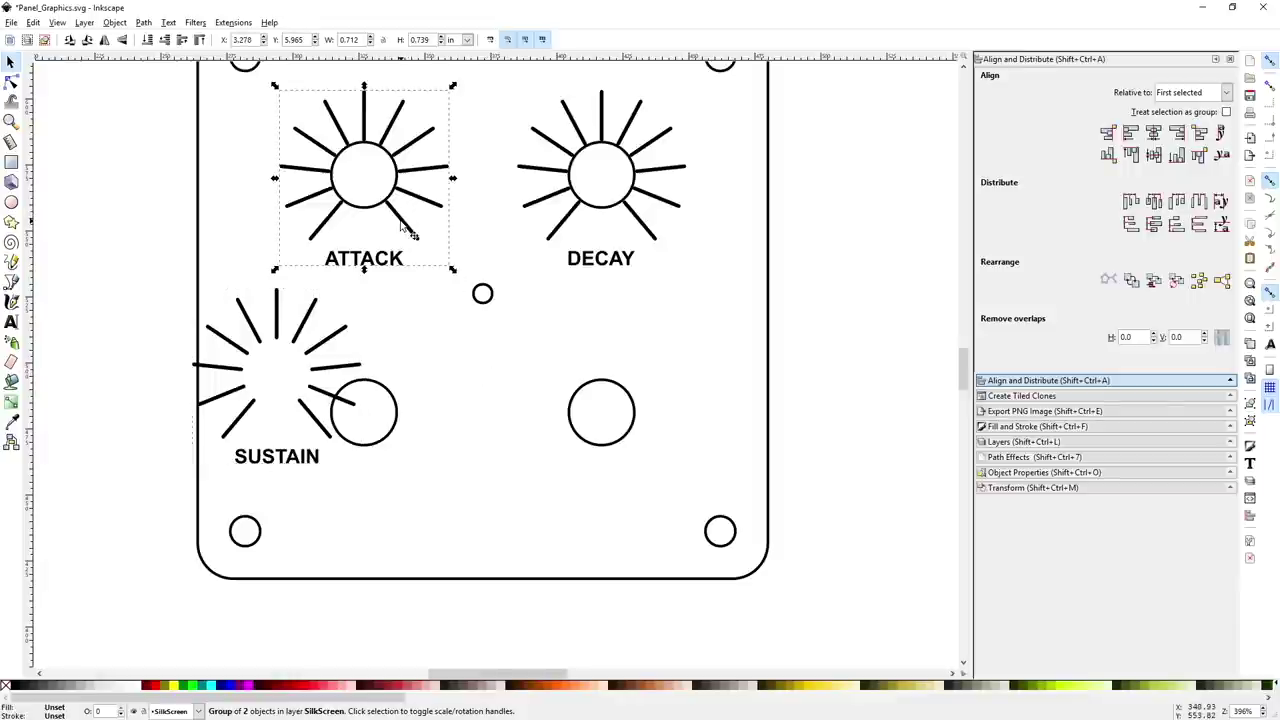
{"action": "left_click", "coordinate": [336, 368], "text": "shift"}
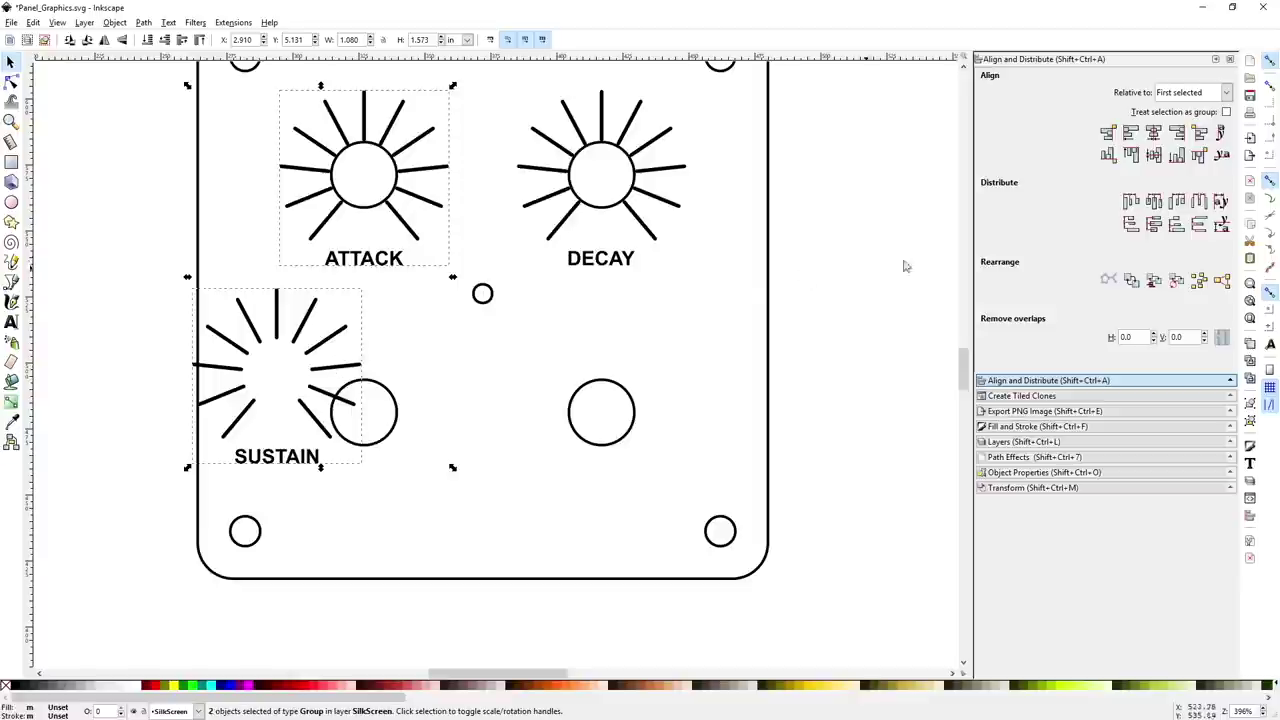
{"action": "left_click", "coordinate": [1153, 133]}
{"action": "left_click", "coordinate": [1153, 155]}
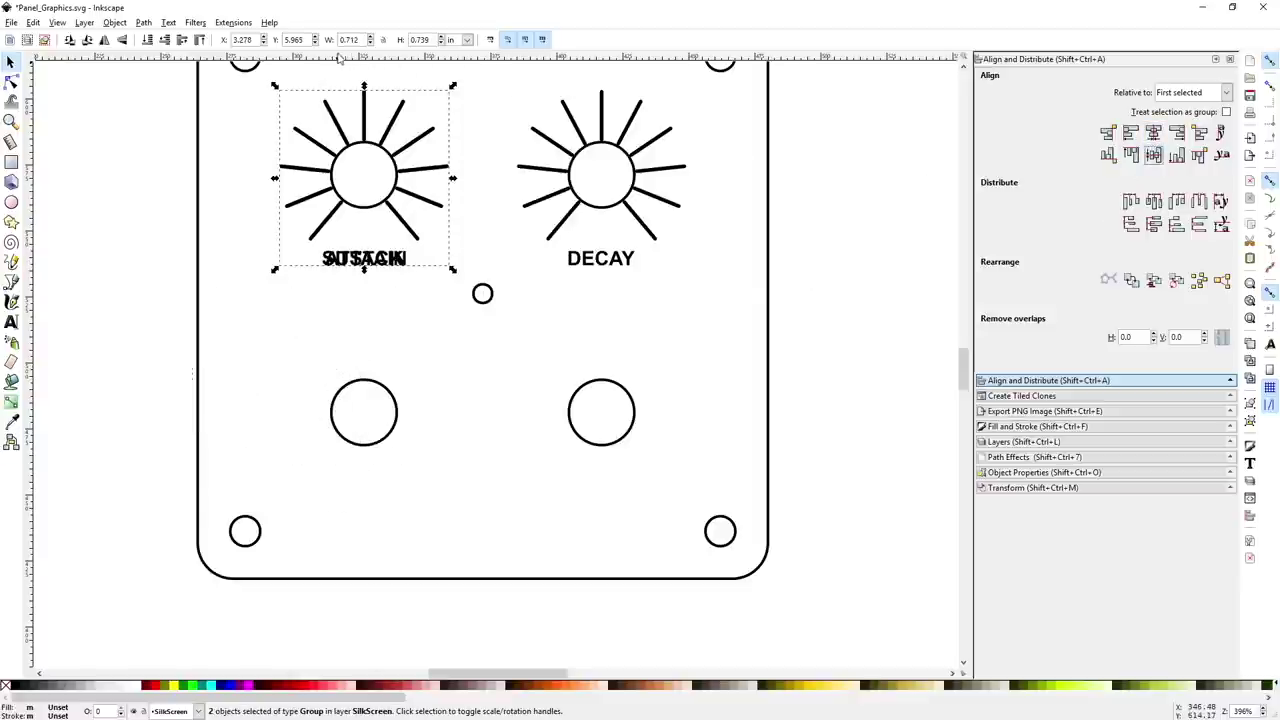
{"action": "left_click", "coordinate": [238, 139]}
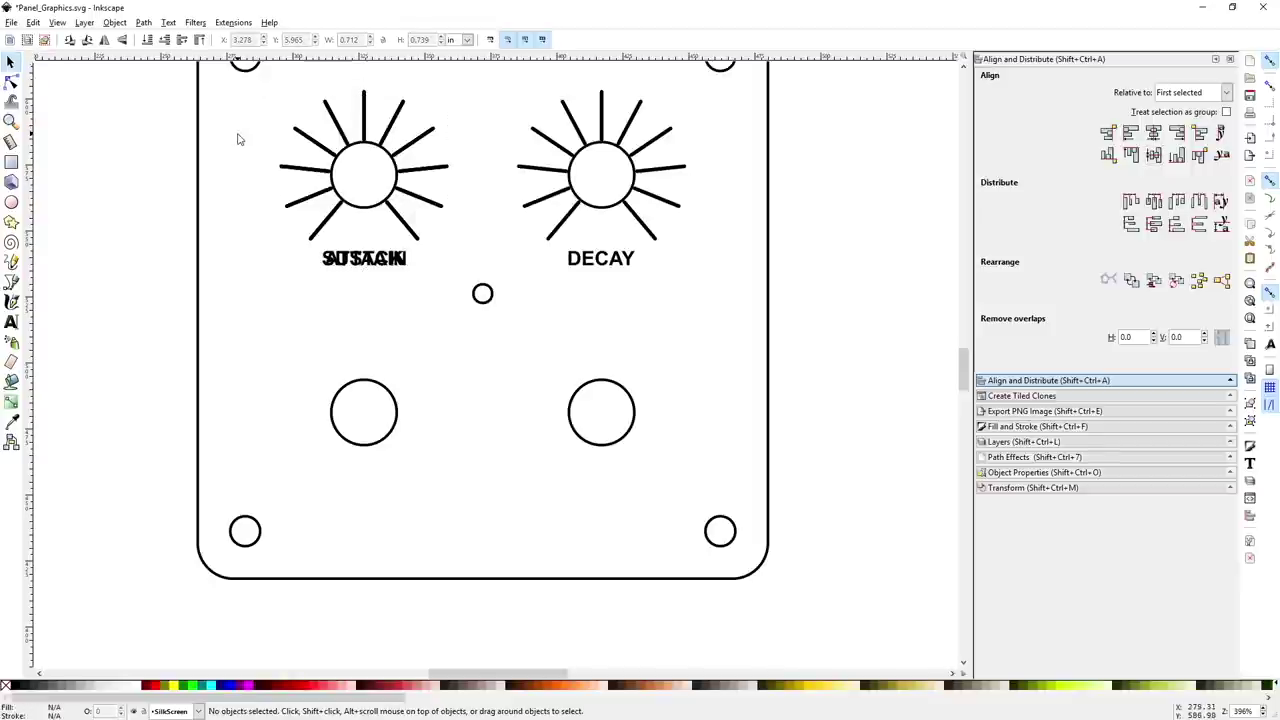
- Set the SUSTAIN group's Y position to 4.965 in and deselect it
{"action": "left_click", "coordinate": [416, 236]}
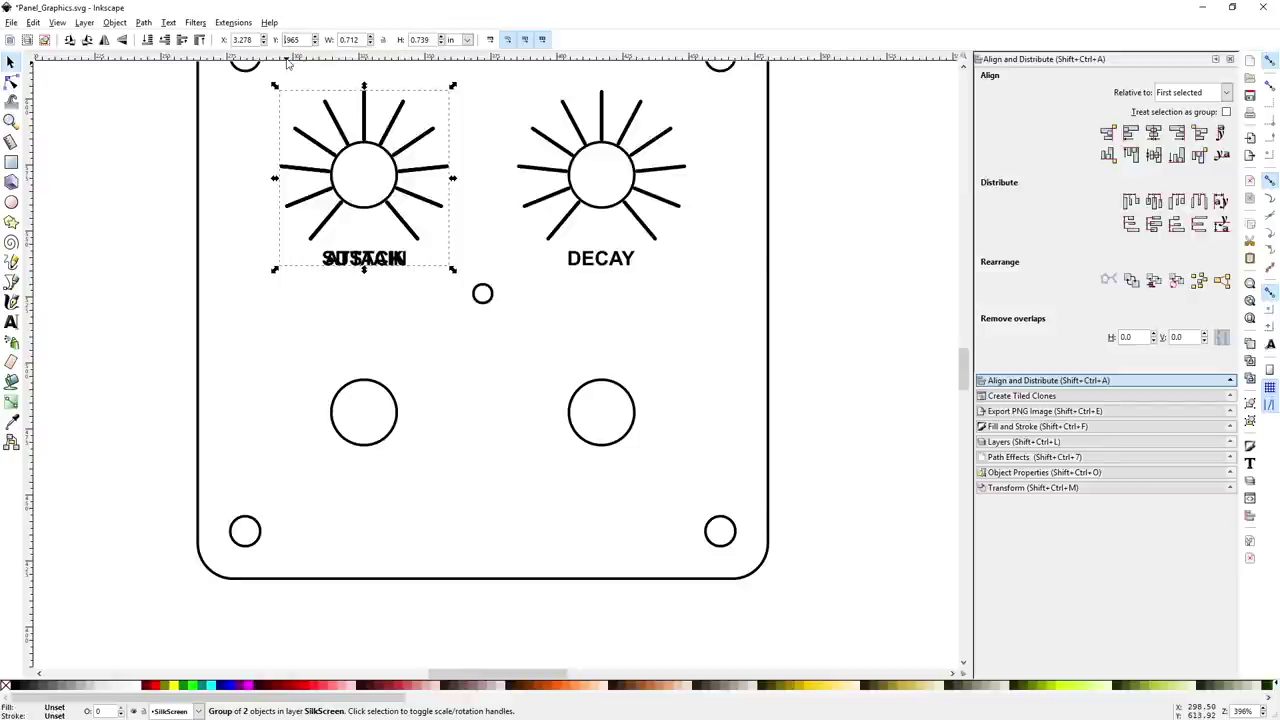
{"action": "key", "text": "Return"}
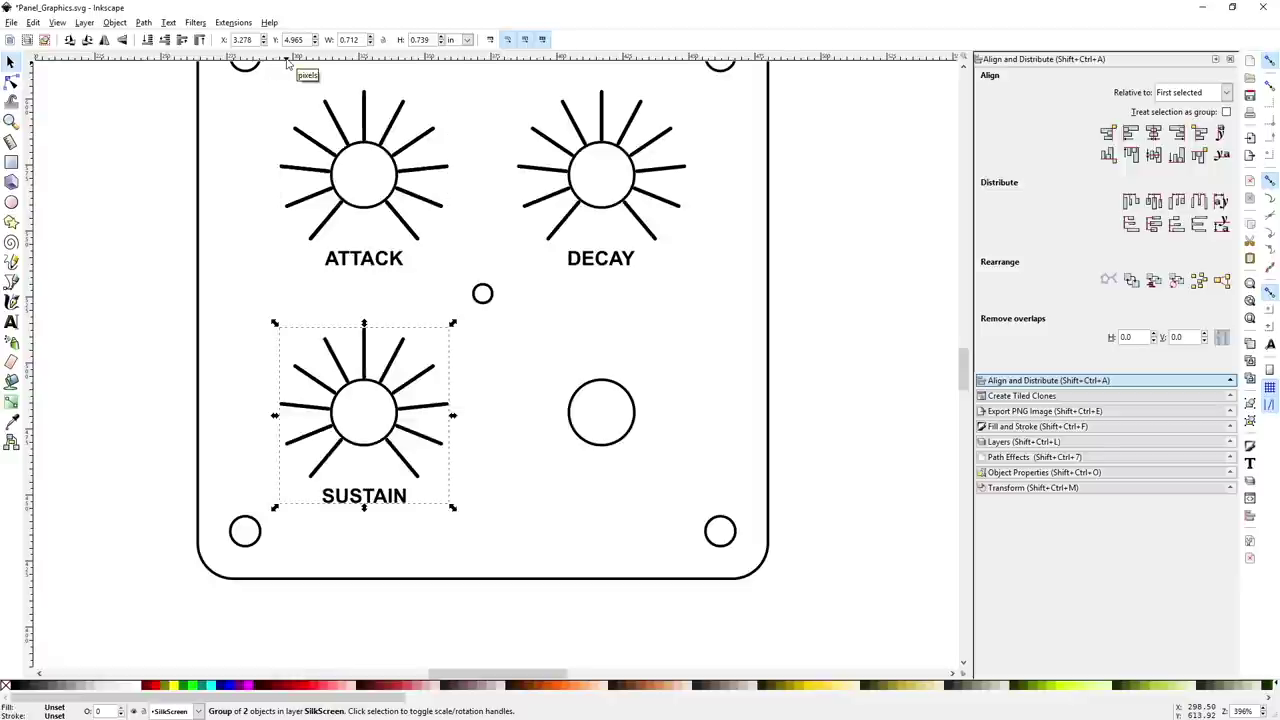
{"action": "left_click", "coordinate": [510, 478]}
- Move the RELEASE group onto the face plate, roughly over the lower-right large hole
{"action": "scroll", "coordinate": [405, 538], "scroll_direction": "down", "scroll_amount": 5}
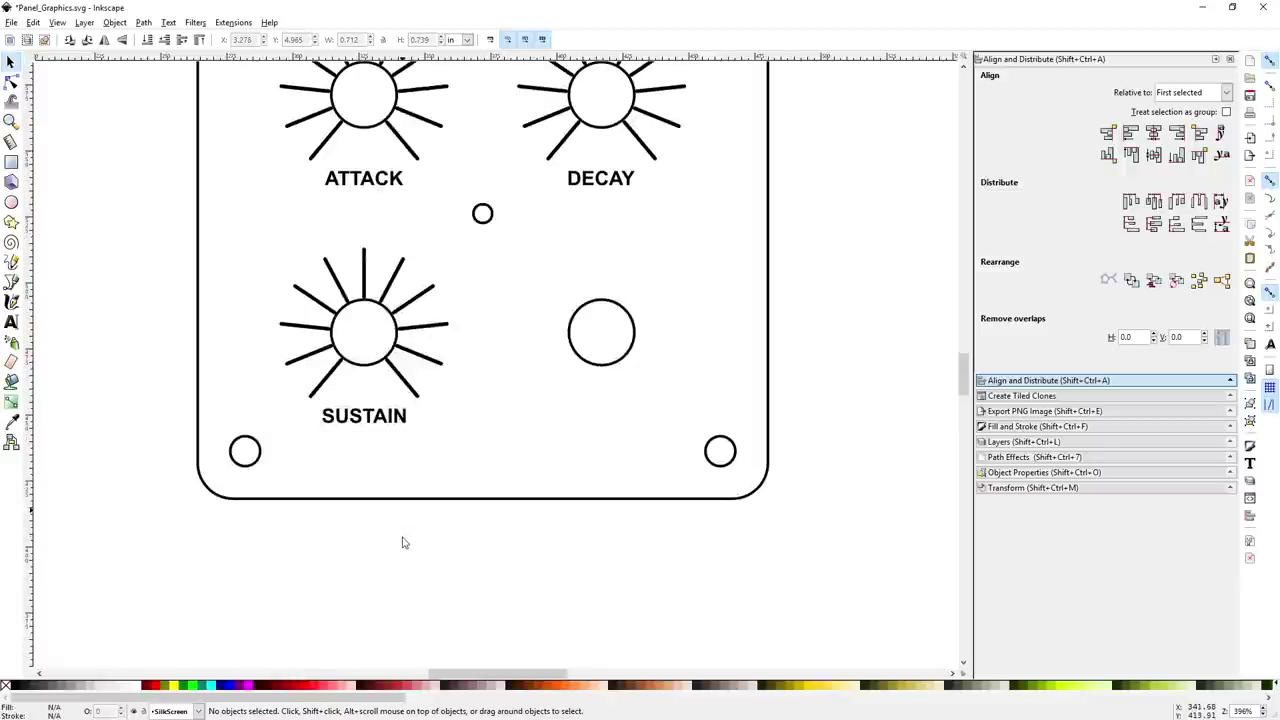
{"action": "scroll", "coordinate": [392, 487], "scroll_direction": "down", "scroll_amount": 10}
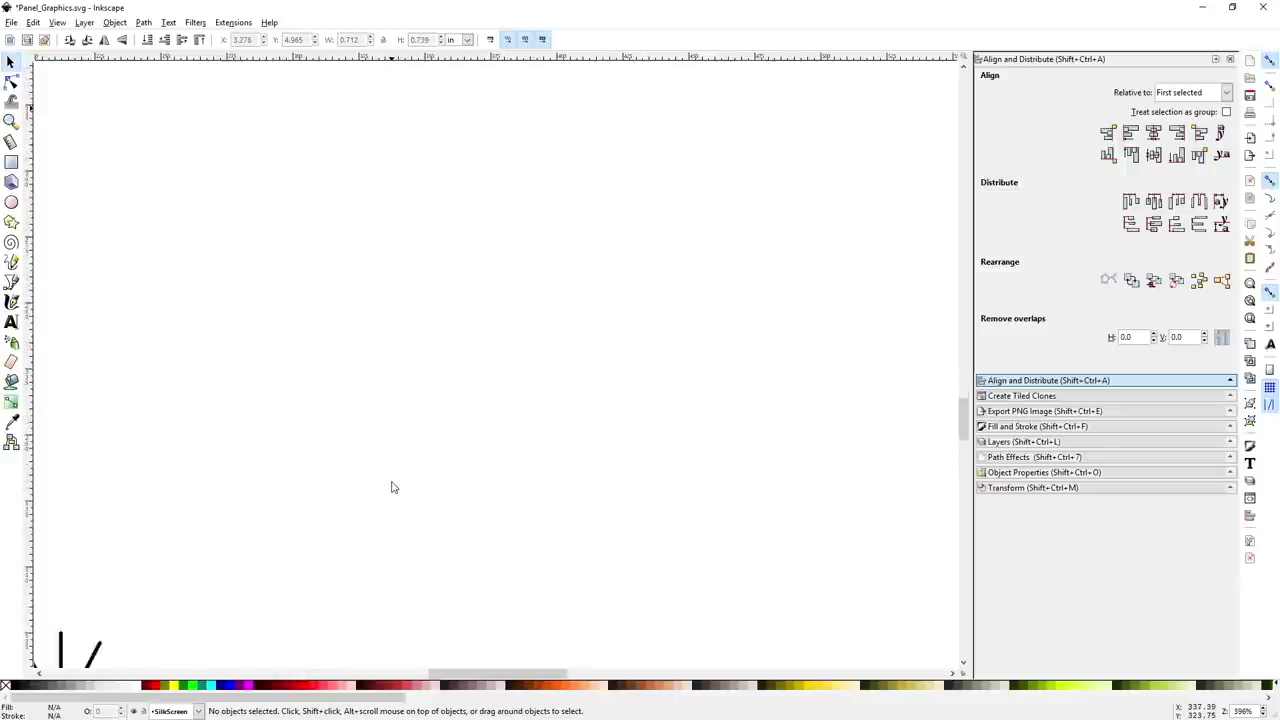
{"action": "scroll", "coordinate": [392, 487], "scroll_direction": "down", "scroll_amount": 5}
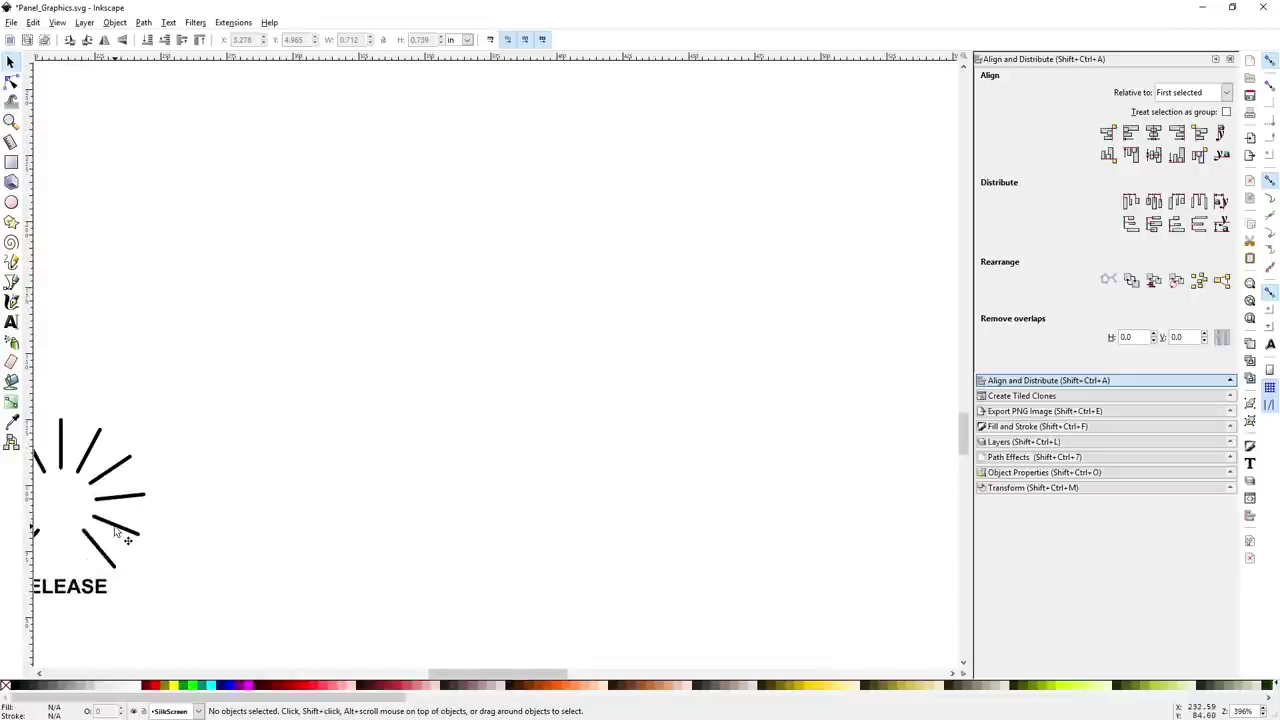
{"action": "left_click_drag", "start_coordinate": [126, 528], "coordinate": [600, 272]}
{"action": "scroll", "coordinate": [548, 410], "scroll_direction": "up", "scroll_amount": 5}
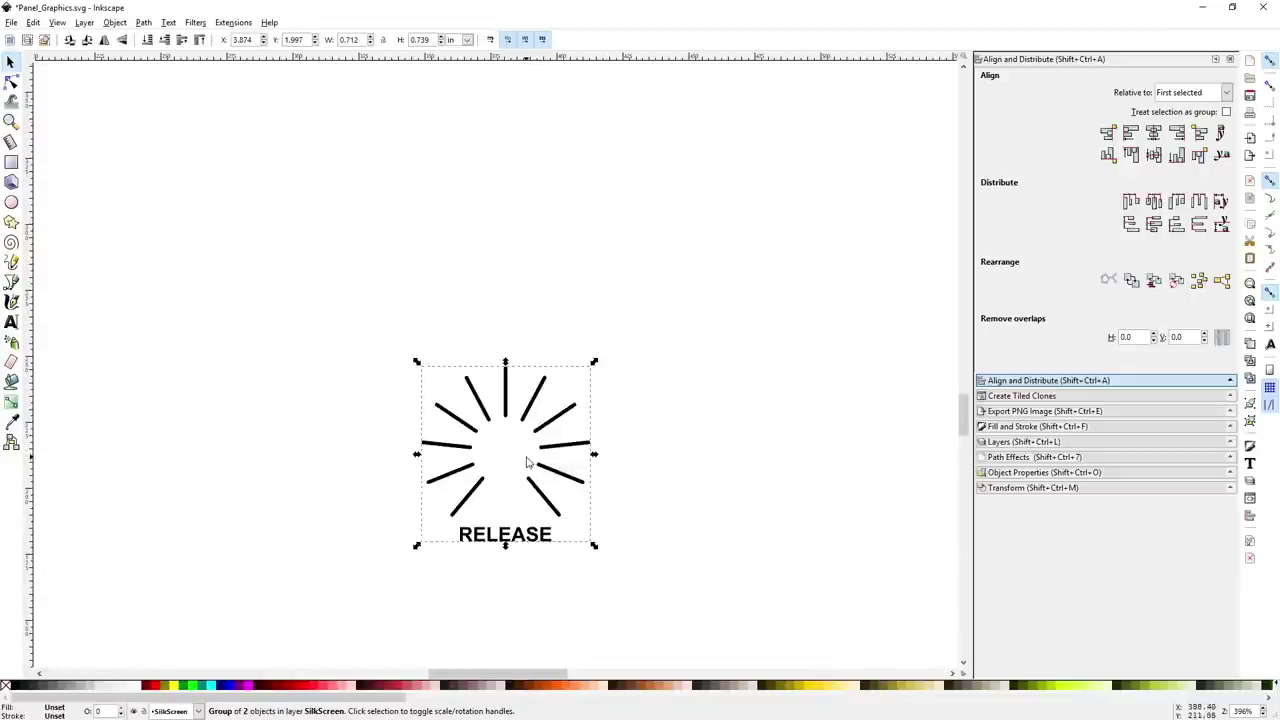
{"action": "left_click_drag", "start_coordinate": [566, 457], "coordinate": [663, 204]}
{"action": "scroll", "coordinate": [697, 512], "scroll_direction": "up", "scroll_amount": 20}
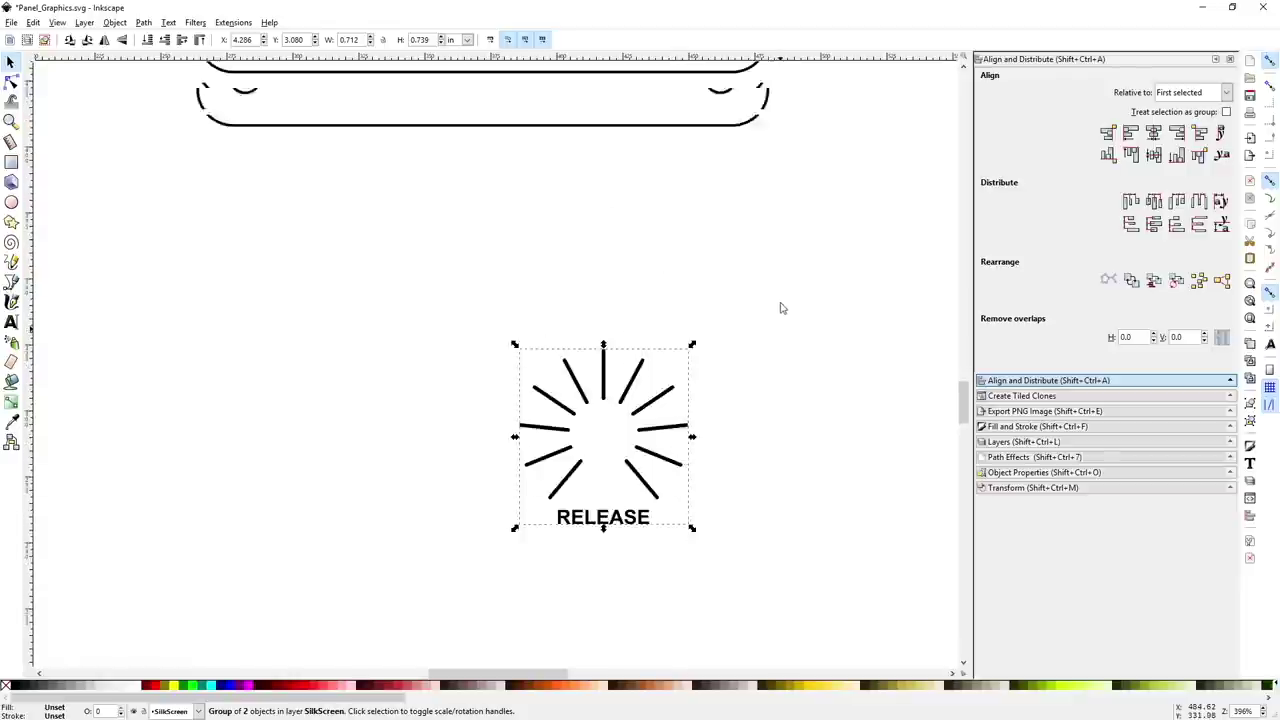
{"action": "left_click_drag", "start_coordinate": [651, 594], "coordinate": [712, 300]}
{"action": "scroll", "coordinate": [712, 300], "scroll_direction": "up", "scroll_amount": 8}
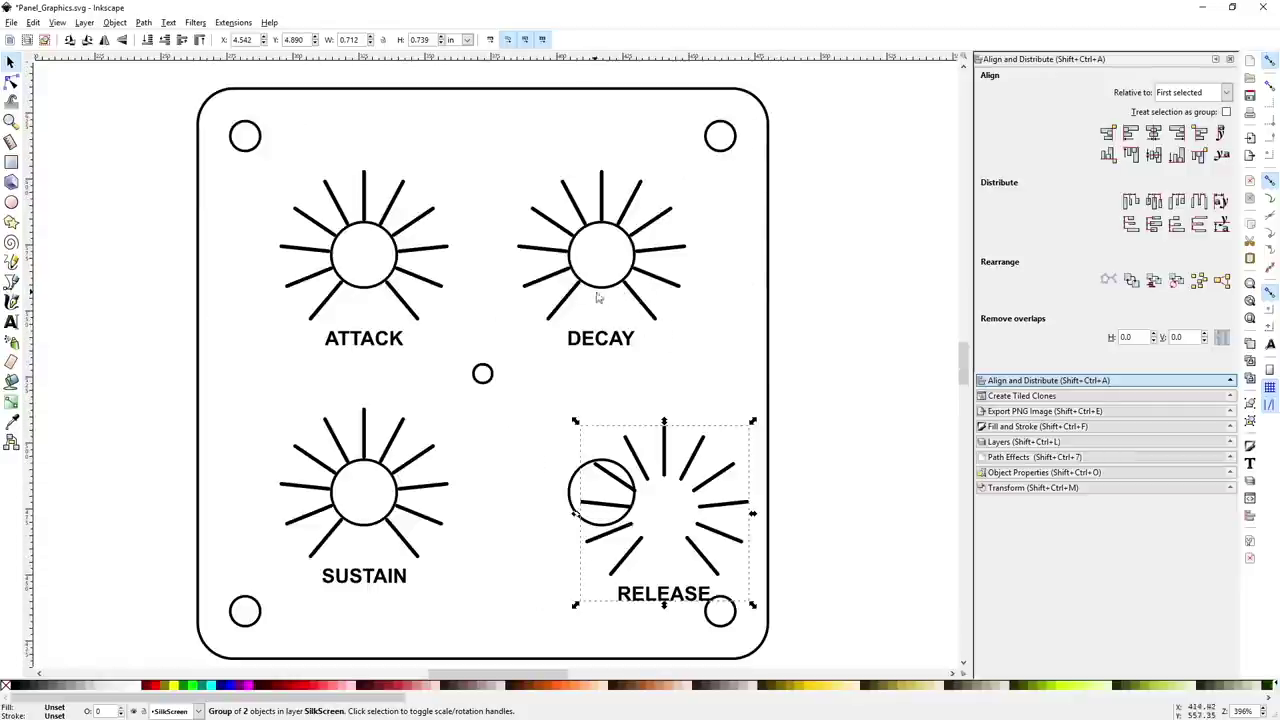
- Center the RELEASE group on the DECAY group along the vertical axis and clear the selection
{"action": "left_click", "coordinate": [640, 300]}
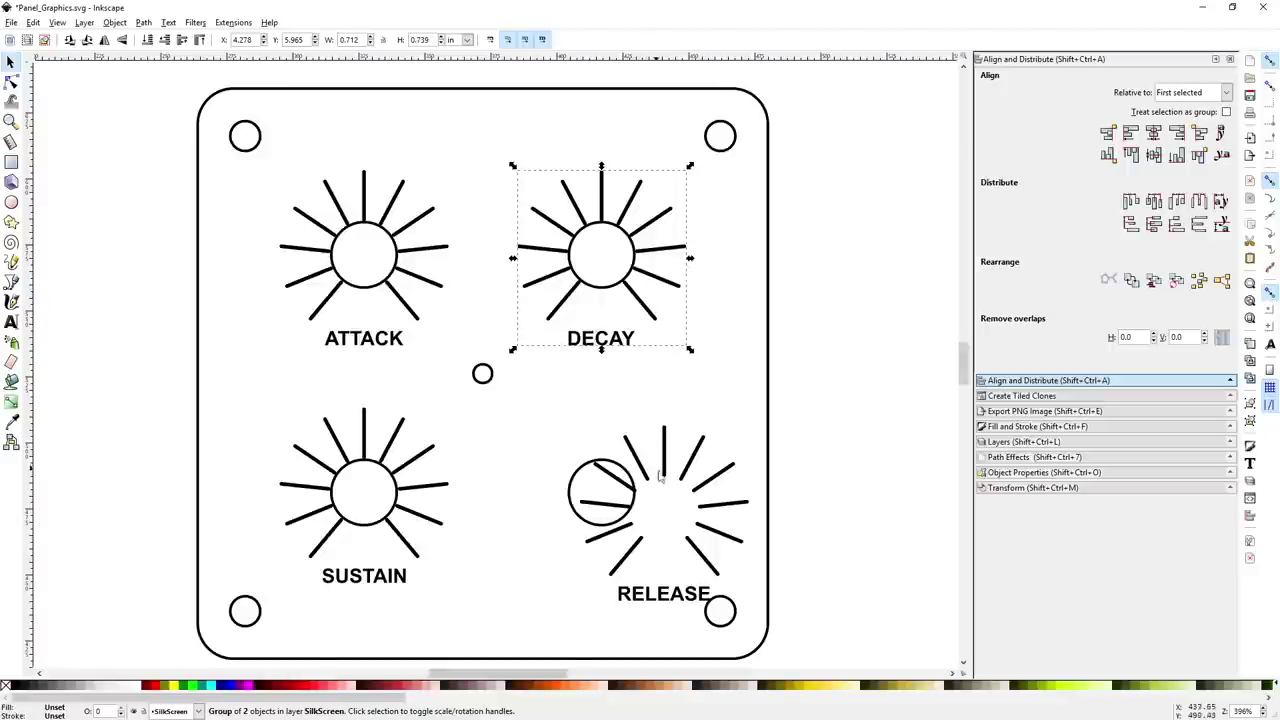
{"action": "left_click", "coordinate": [726, 478], "text": "shift"}
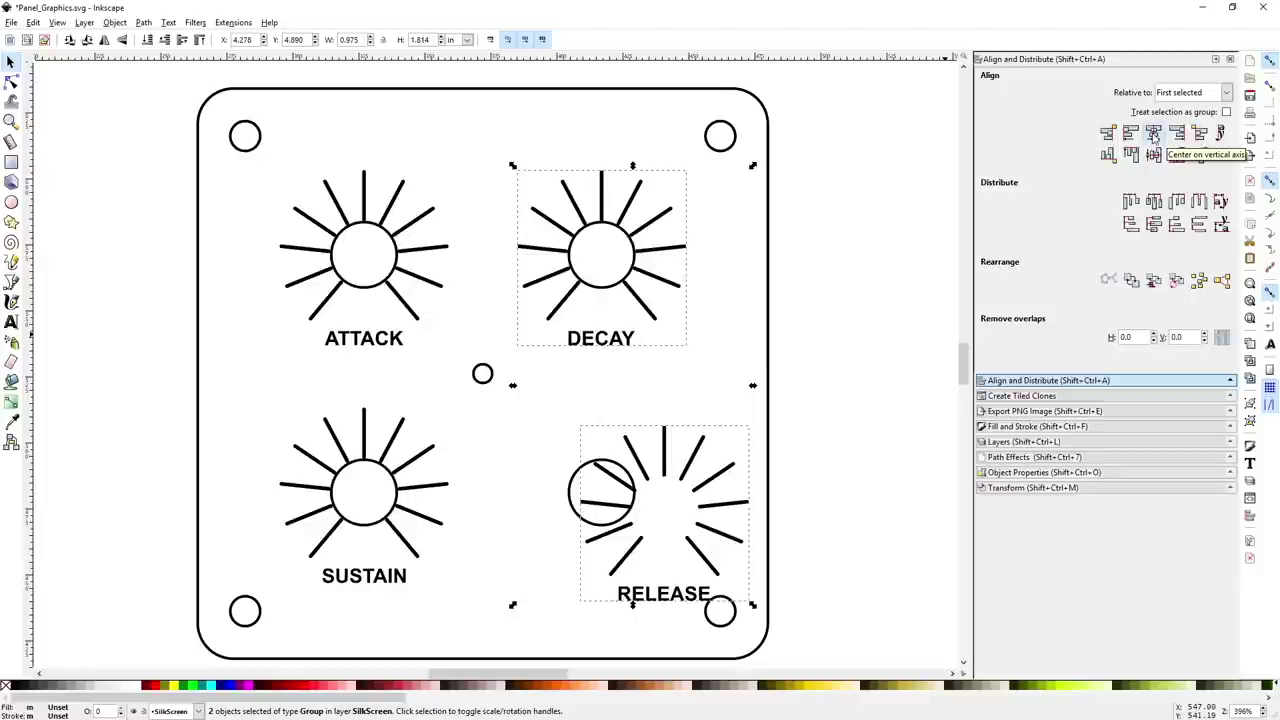
{"action": "left_click", "coordinate": [1153, 134]}
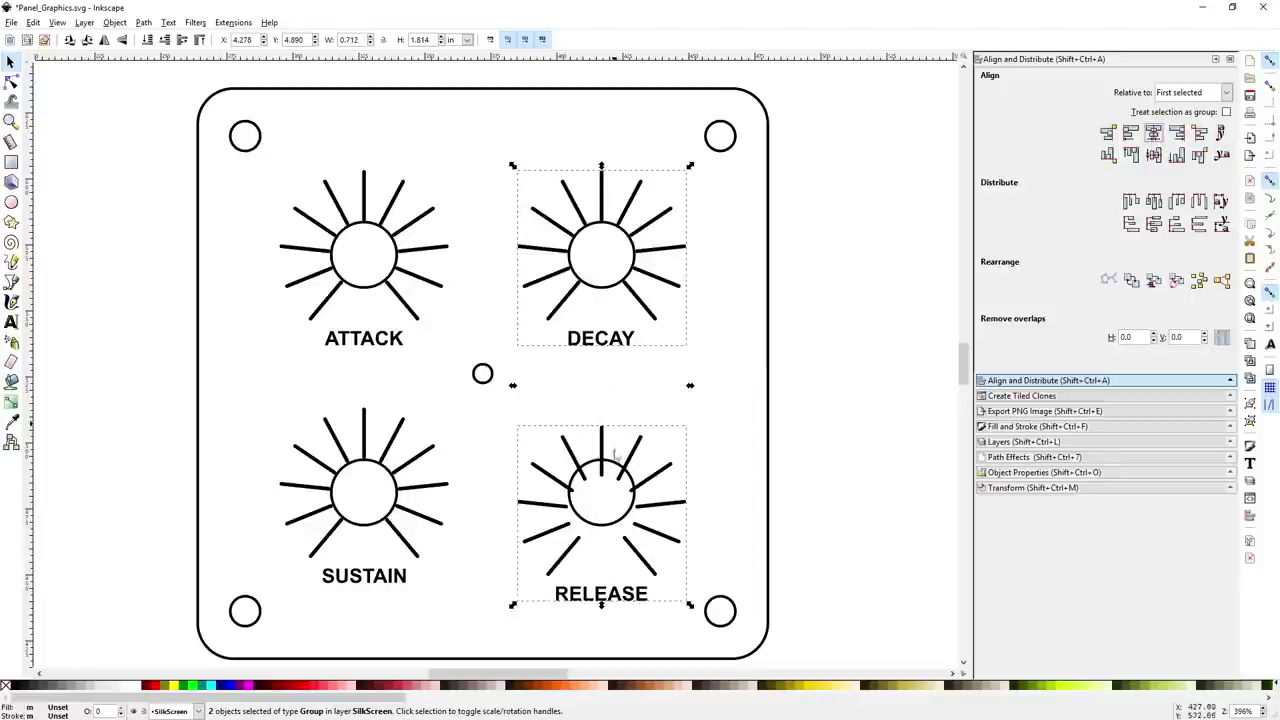
{"action": "left_click", "coordinate": [446, 598]}
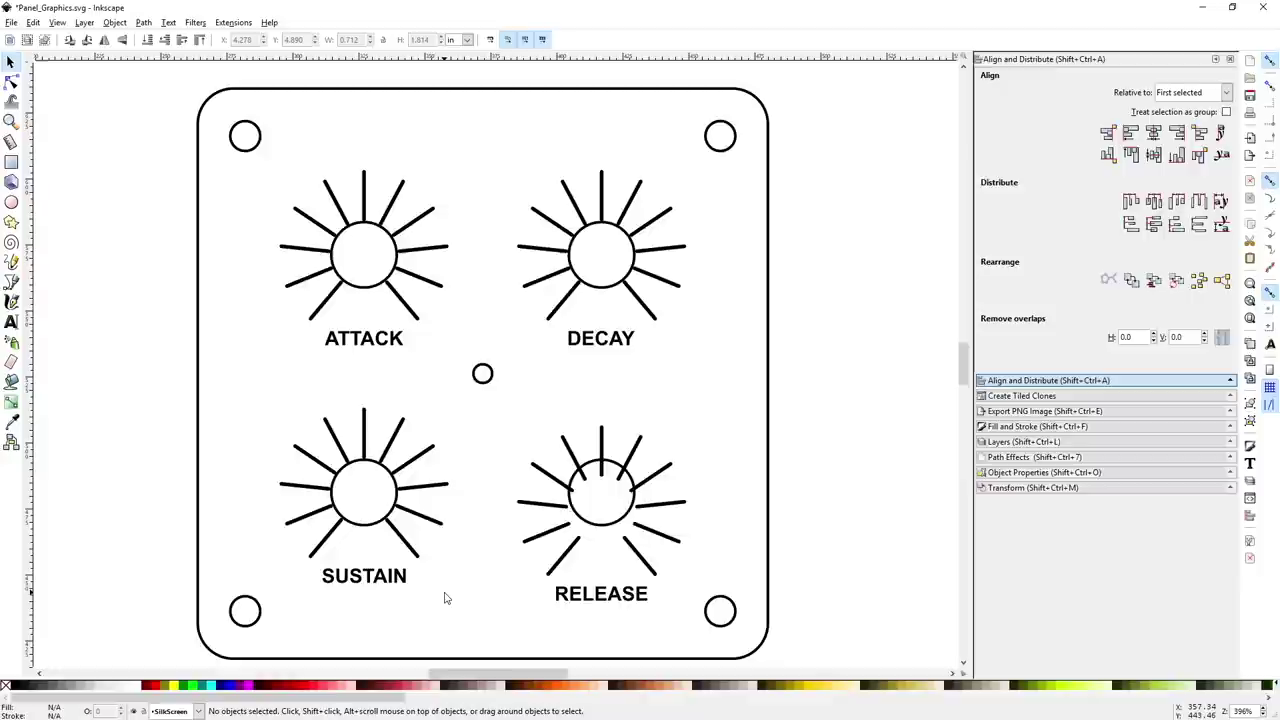
- Center the RELEASE group on the SUSTAIN group along the horizontal axis and clear the selection
{"action": "left_click", "coordinate": [410, 541]}
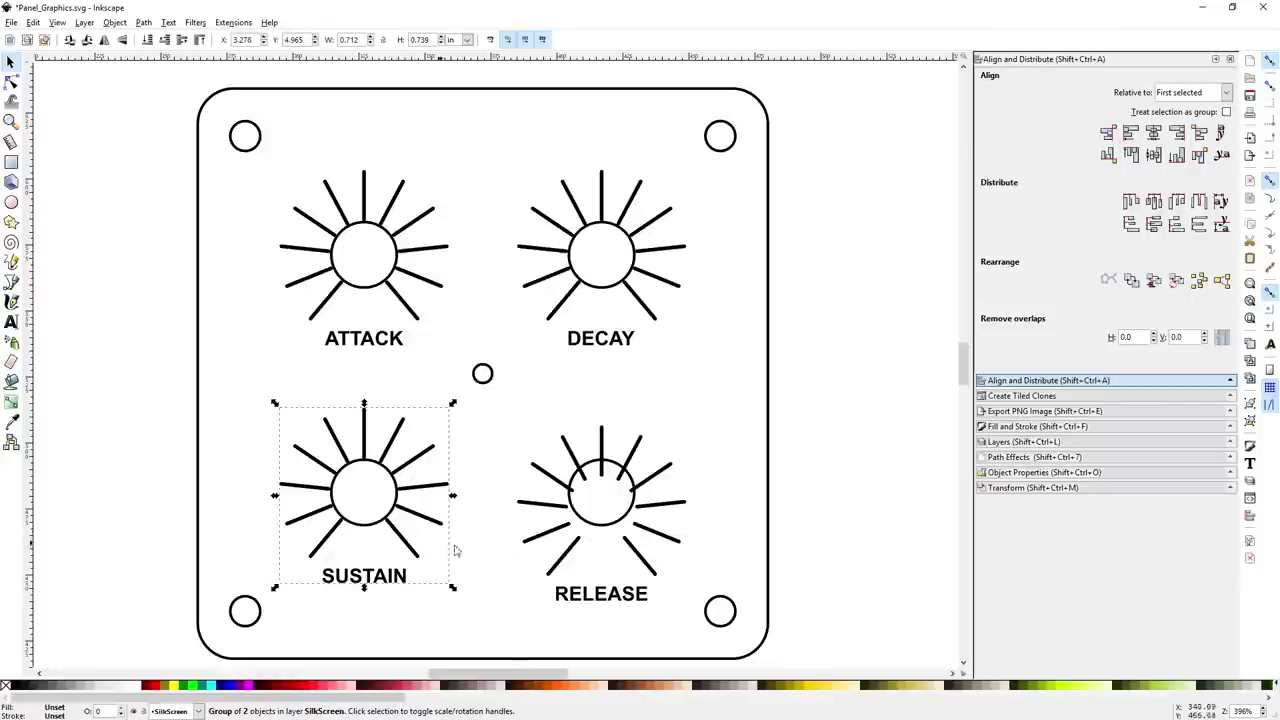
{"action": "left_click", "coordinate": [570, 570], "text": "shift"}
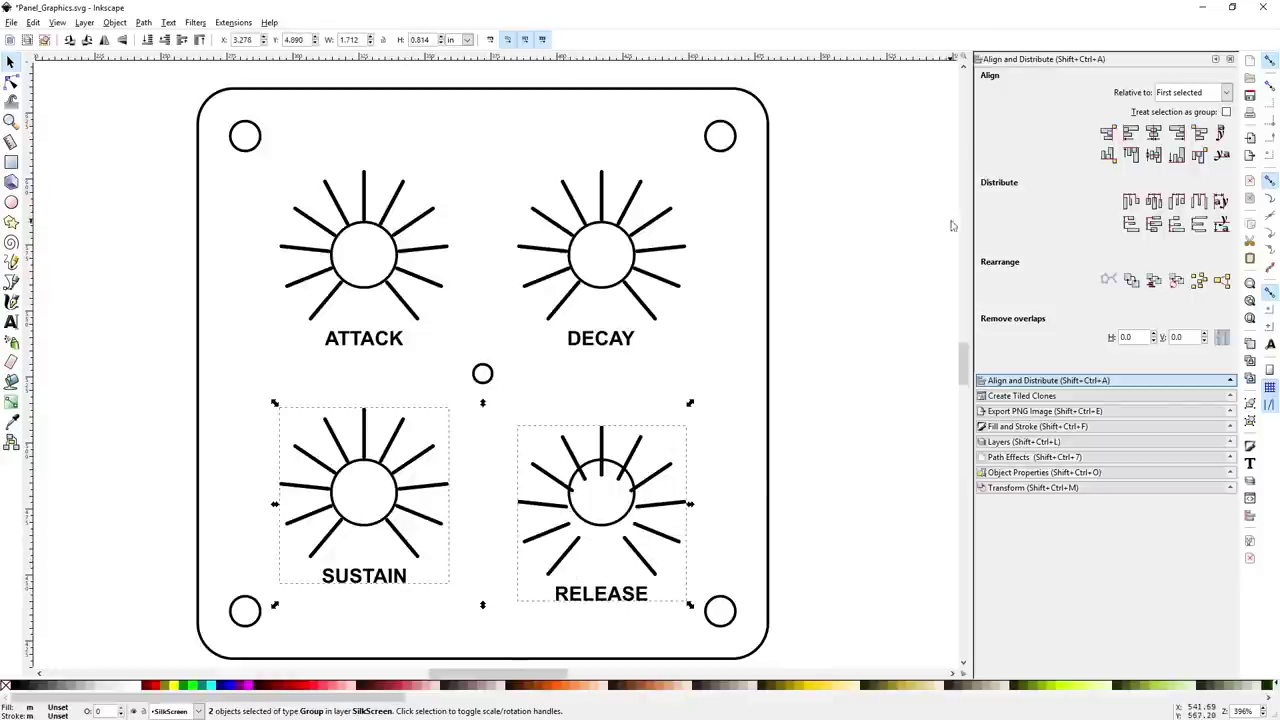
{"action": "left_click", "coordinate": [1153, 155]}
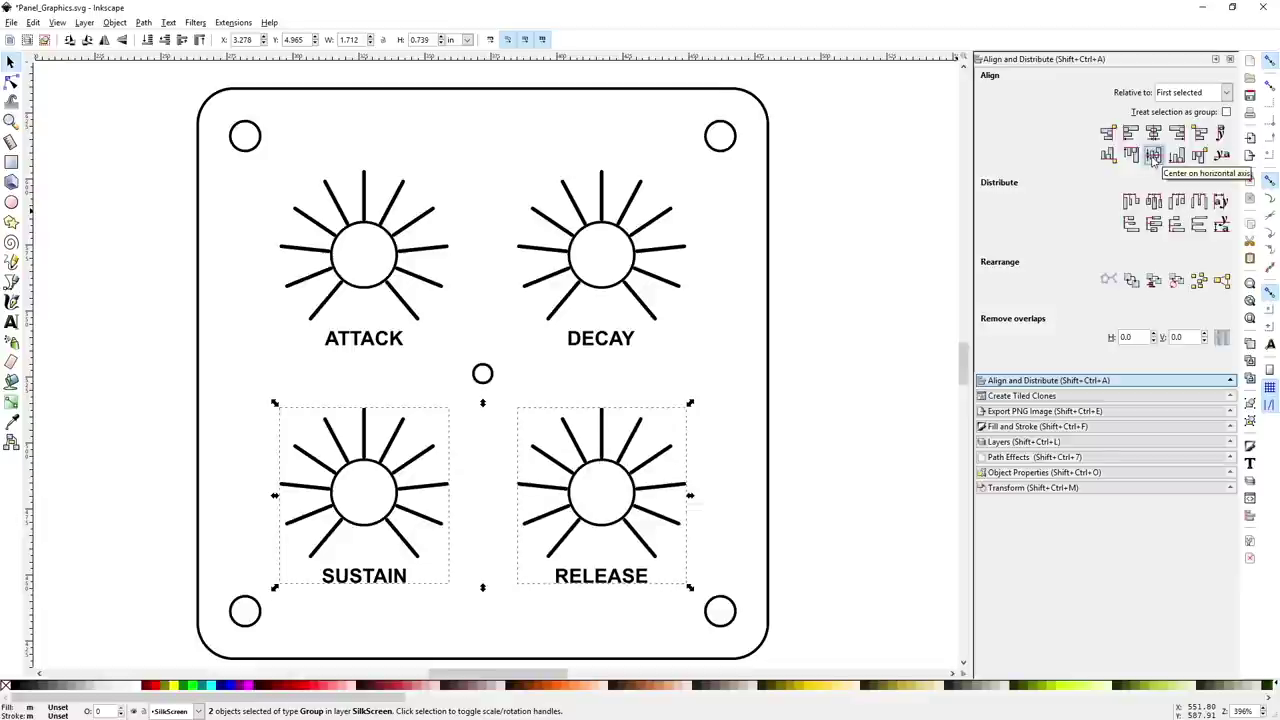
{"action": "left_click", "coordinate": [709, 355]}
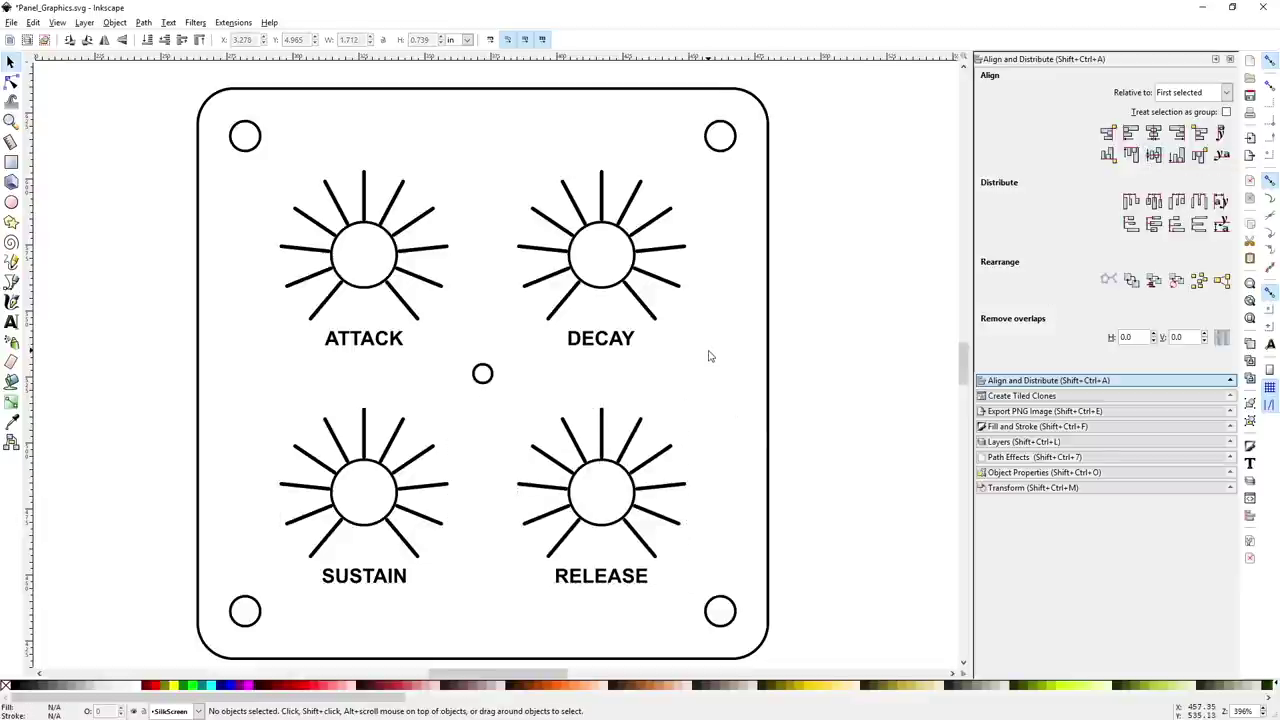
- Move the ENVELOPE text onto the face plate, centered between the two upper corner holes at about X 3.84 in and Y 6.80 in
{"action": "scroll", "coordinate": [677, 457], "scroll_direction": "down", "scroll_amount": 2}
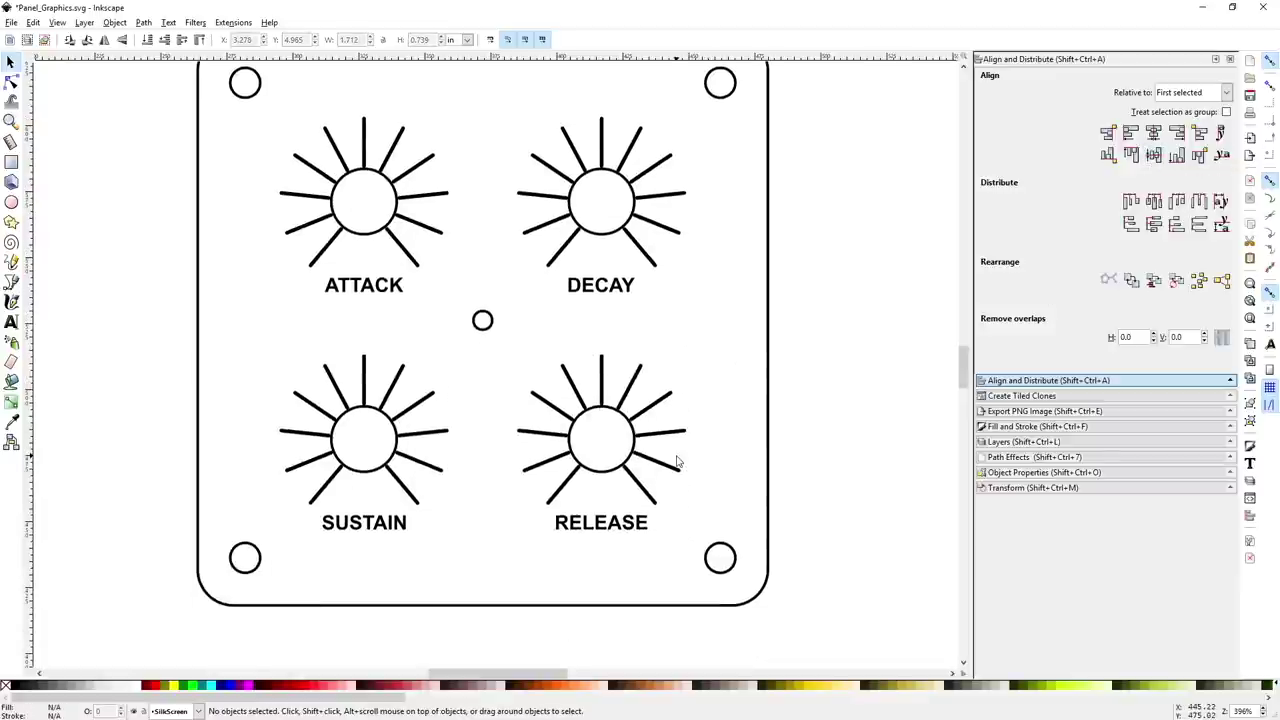
{"action": "scroll", "coordinate": [677, 457], "scroll_direction": "up", "scroll_amount": 3}
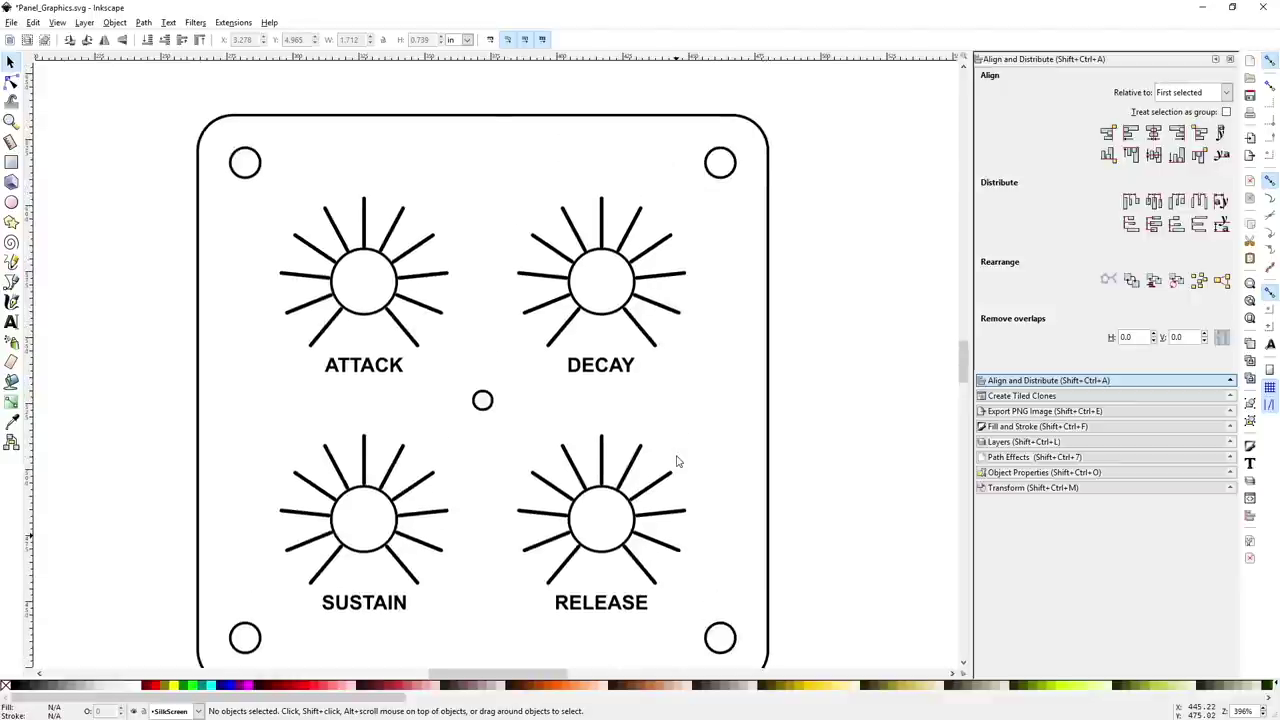
{"action": "scroll", "coordinate": [320, 557], "scroll_direction": "down", "scroll_amount": 15}
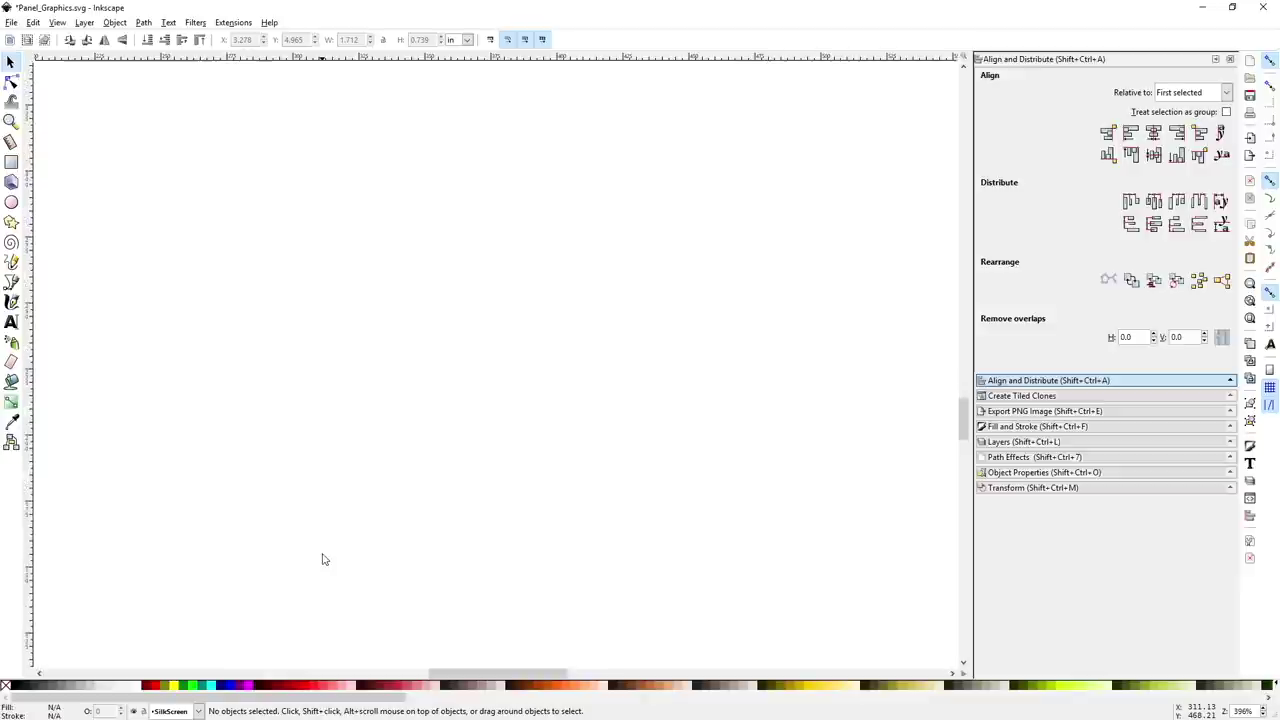
{"action": "left_click_drag", "start_coordinate": [477, 671], "coordinate": [427, 673]}
{"action": "scroll", "coordinate": [380, 502], "scroll_direction": "up", "scroll_amount": 2}
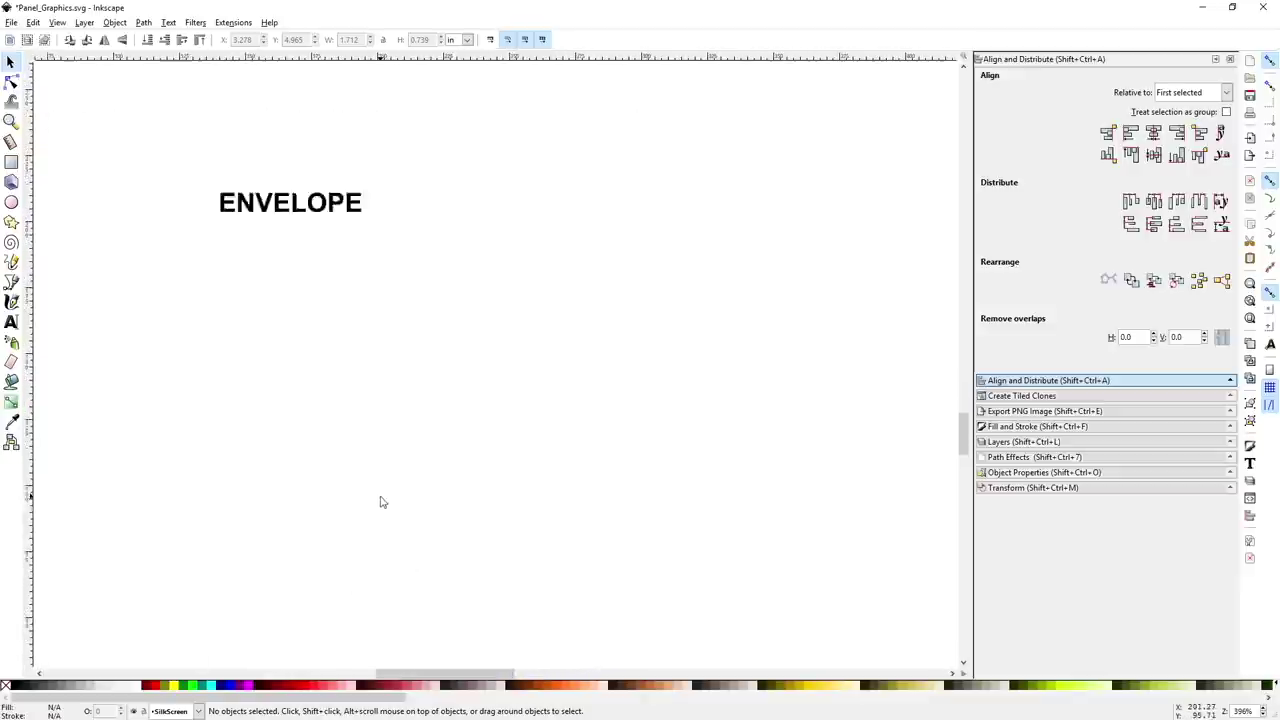
{"action": "scroll", "coordinate": [380, 502], "scroll_direction": "up", "scroll_amount": 6}
{"action": "left_click", "coordinate": [310, 532]}
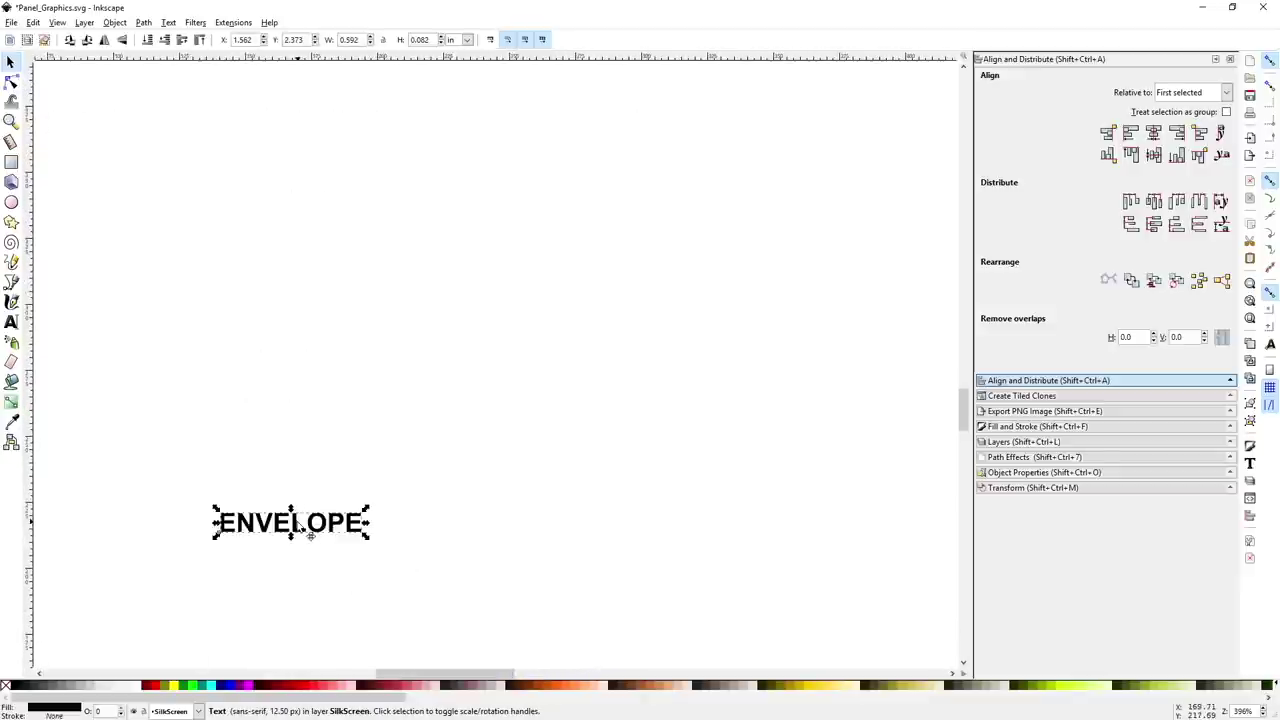
{"action": "left_click_drag", "start_coordinate": [310, 532], "coordinate": [843, 113]}
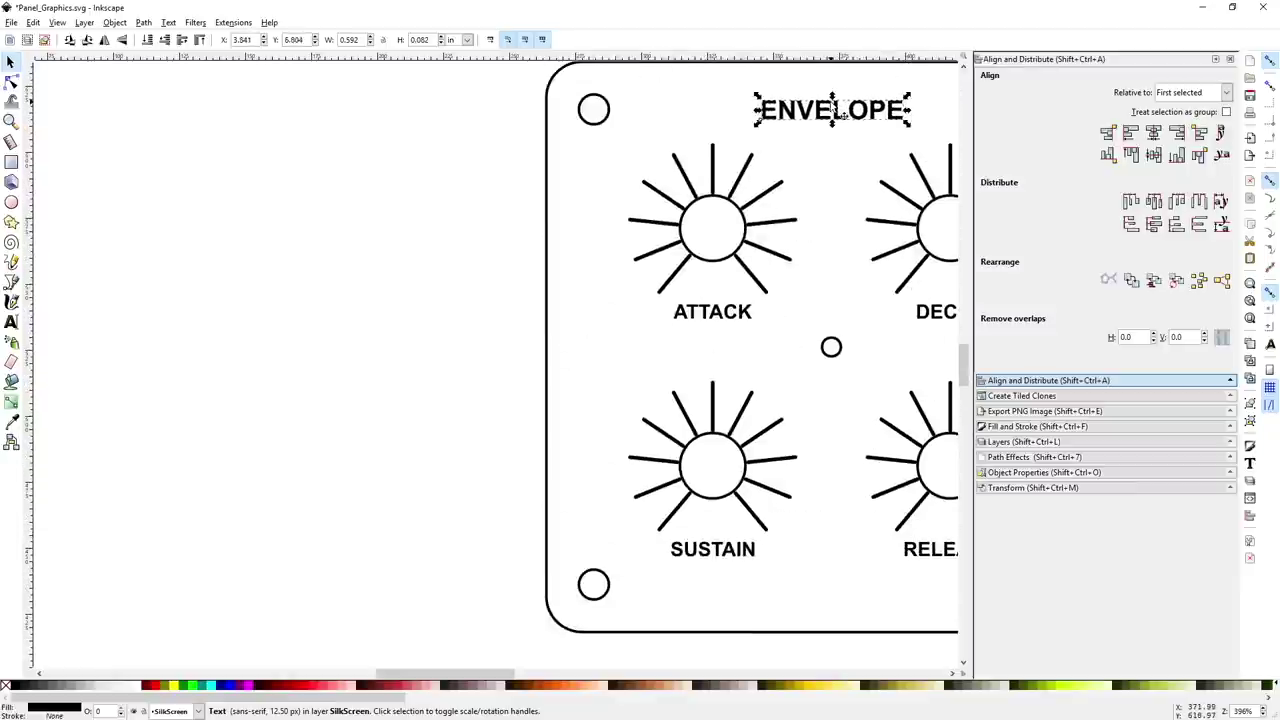
{"action": "left_click_drag", "start_coordinate": [481, 677], "coordinate": [527, 677]}
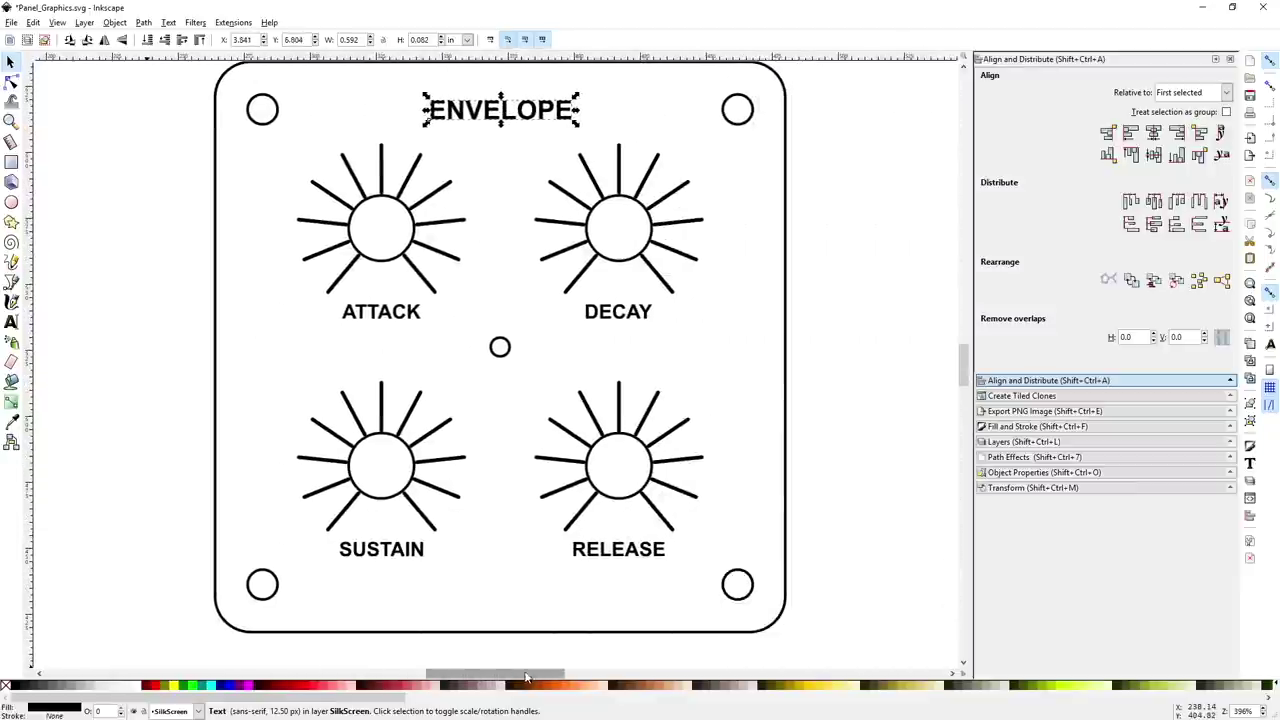
- Offset the ENVELOPE text to about X 3.58 in, and center it on the upper-left corner hole along the horizontal axis
{"action": "left_click_drag", "start_coordinate": [527, 114], "coordinate": [469, 120]}
{"action": "left_click", "coordinate": [1023, 441]}
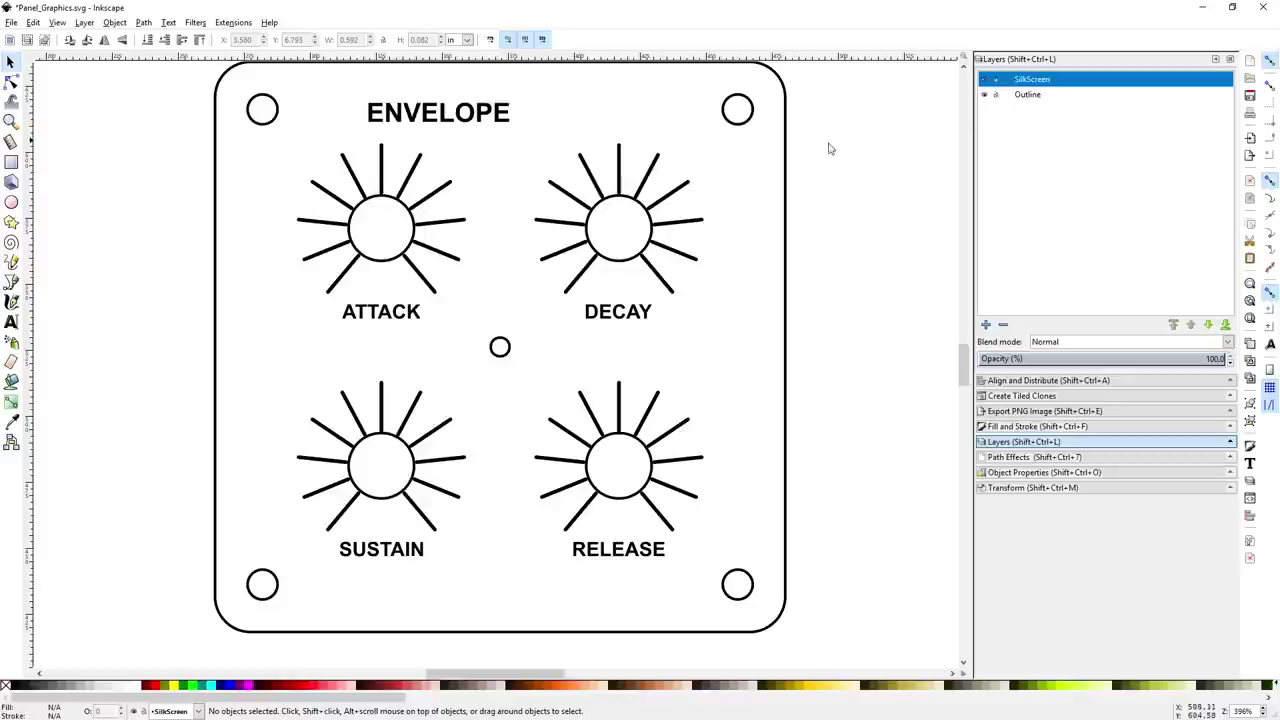
{"action": "left_click", "coordinate": [272, 118]}
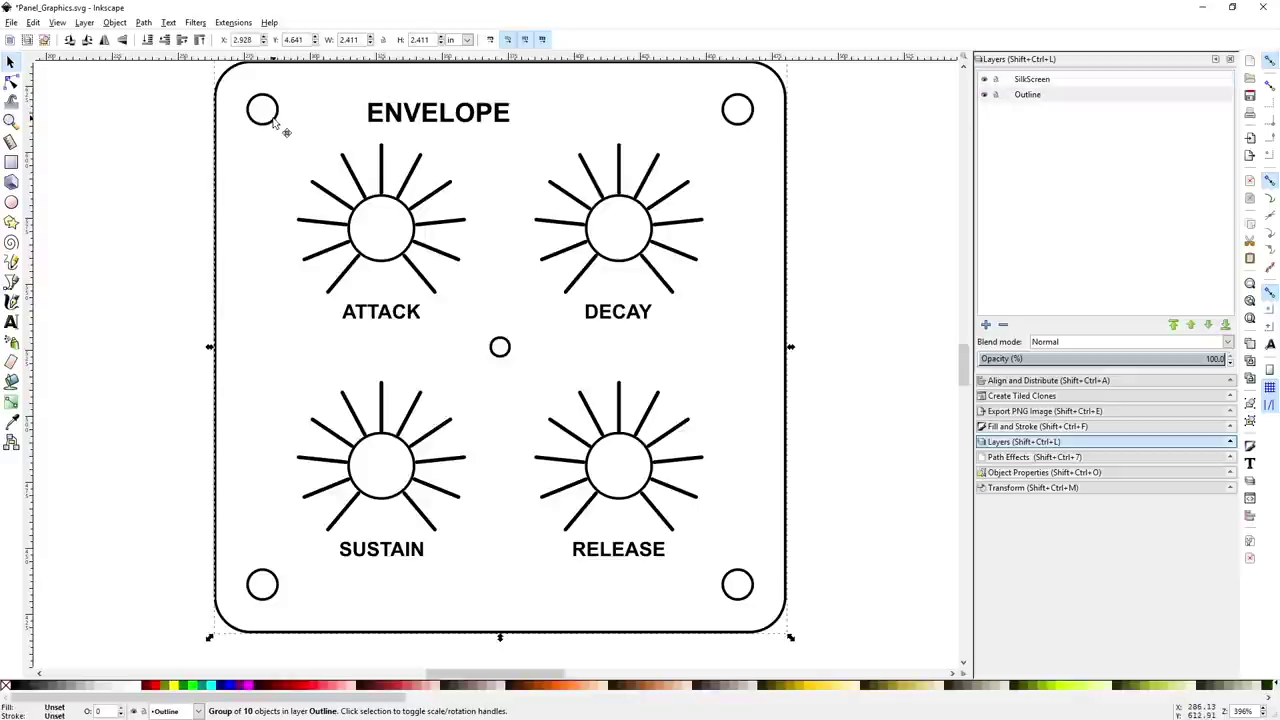
{"action": "double_click", "coordinate": [276, 122]}
{"action": "left_click", "coordinate": [277, 124]}
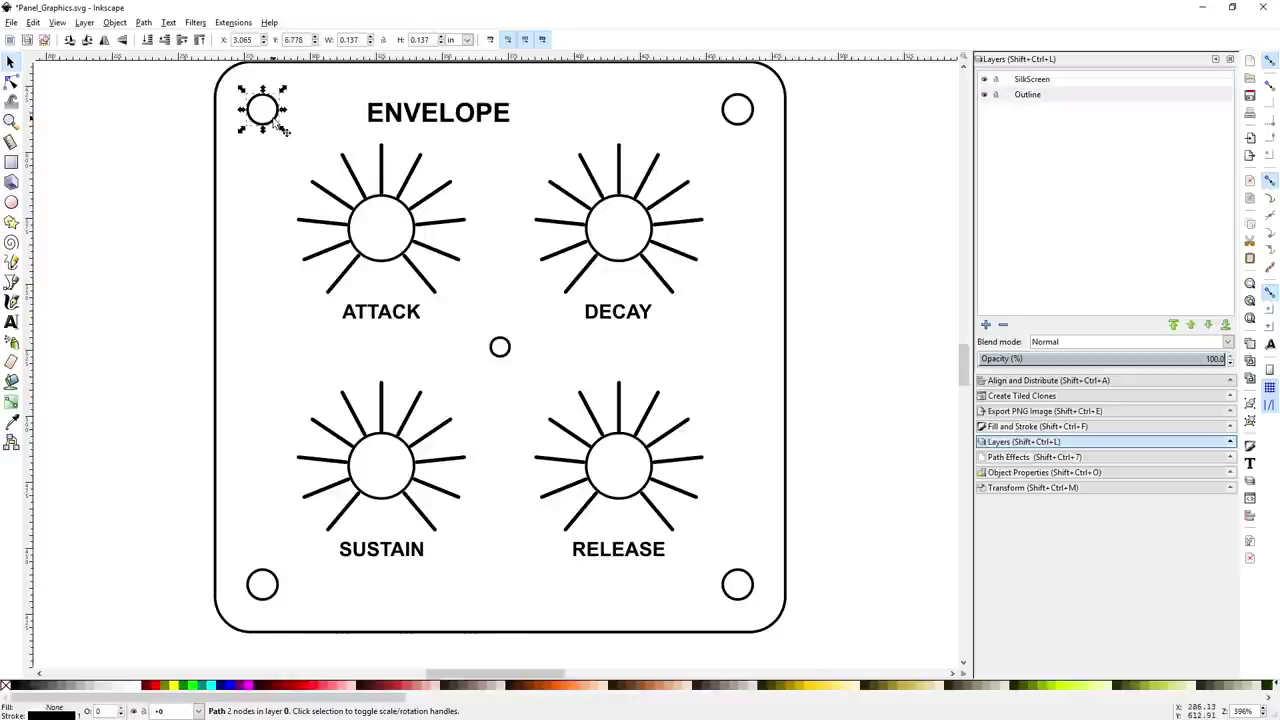
{"action": "left_click", "coordinate": [450, 120], "text": "shift"}
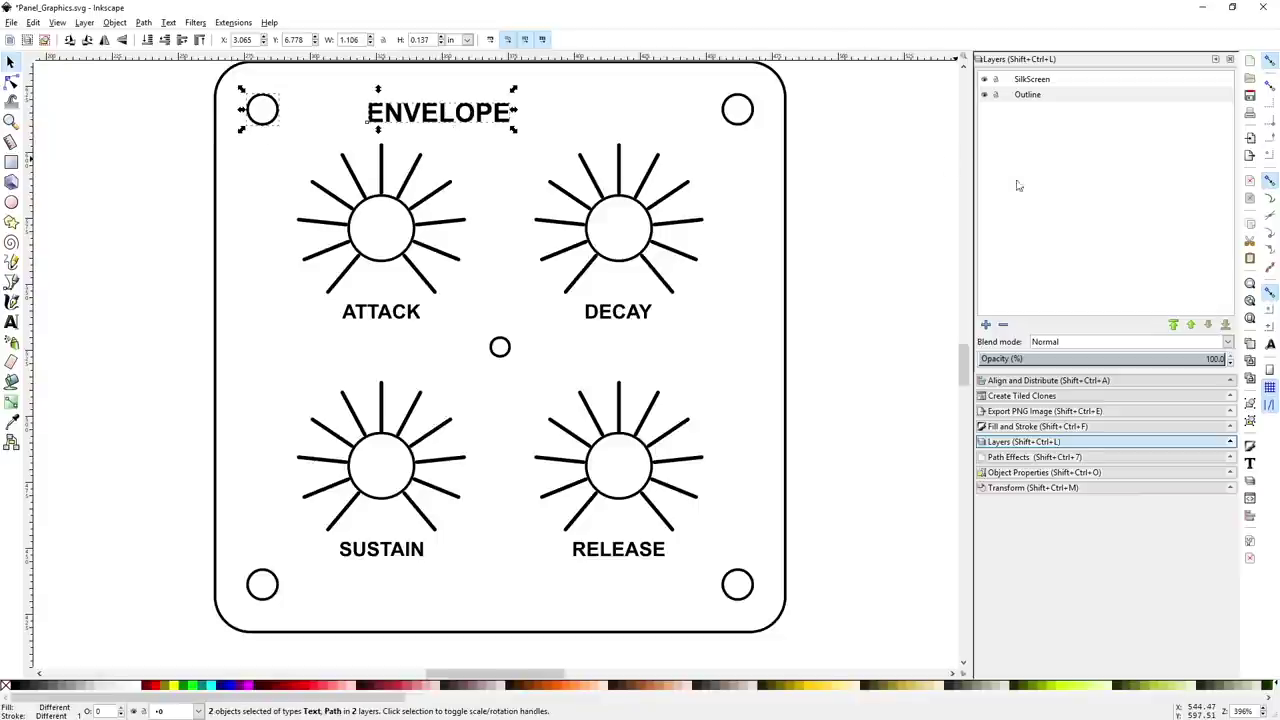
{"action": "left_click", "coordinate": [1045, 381]}
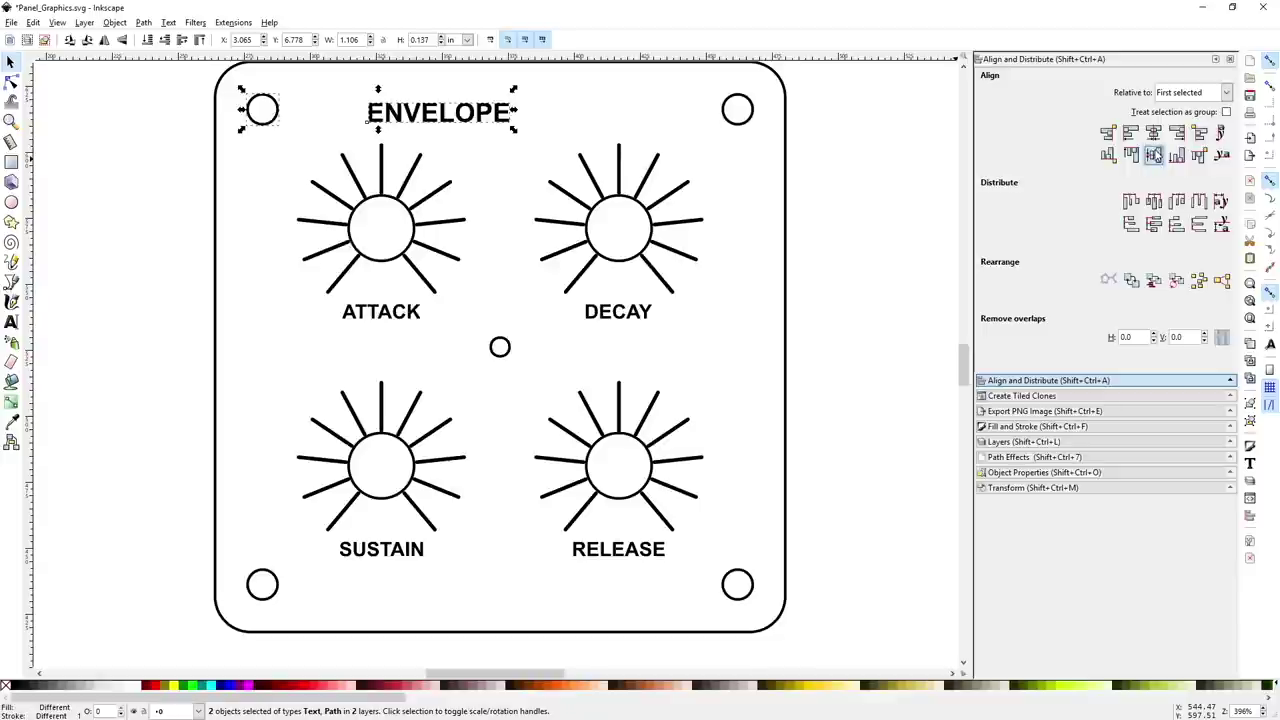
{"action": "left_click", "coordinate": [1154, 155]}
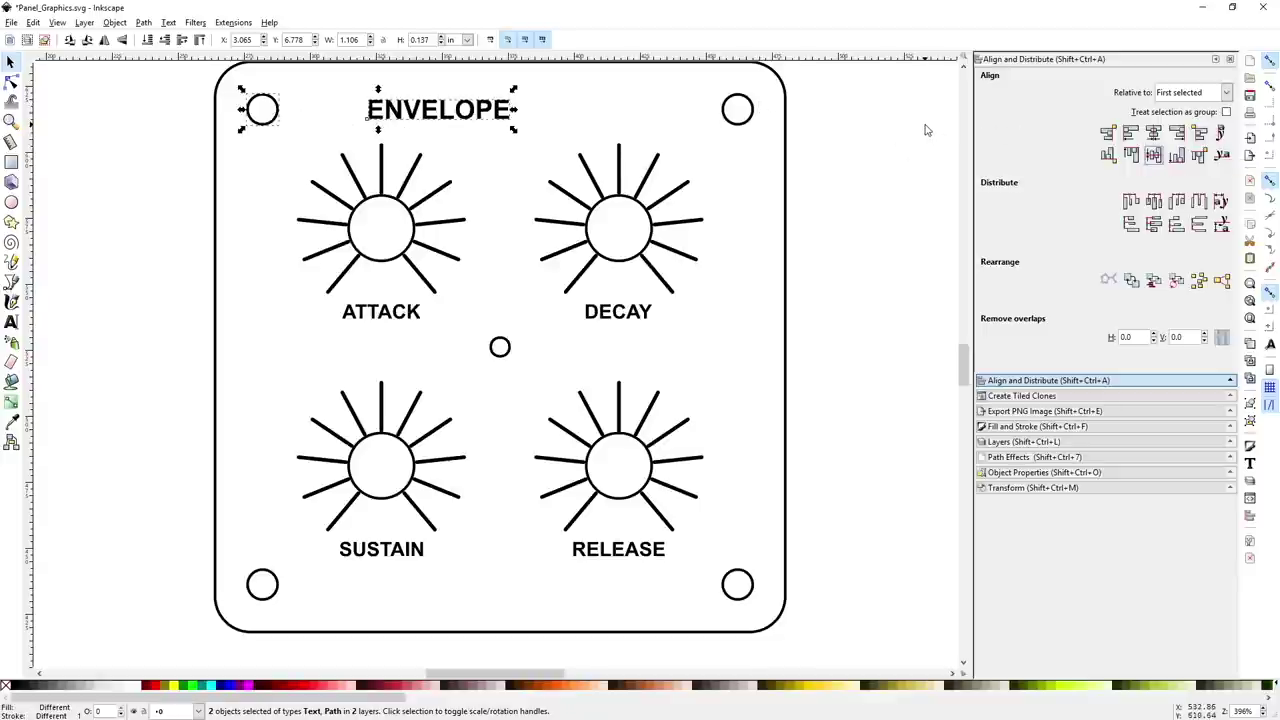
{"action": "left_click", "coordinate": [712, 129]}
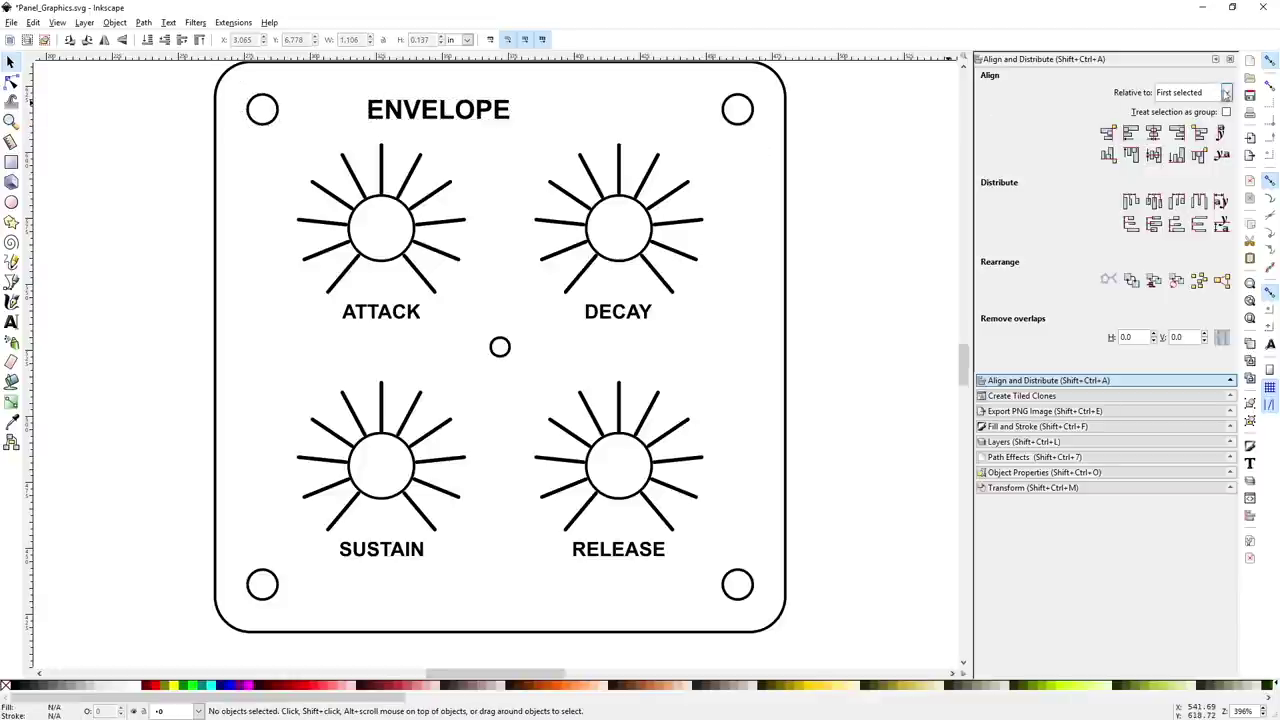
- Center the ENVELOPE text relative to the page along the vertical axis and clear the selection
{"action": "left_click", "coordinate": [1228, 94]}
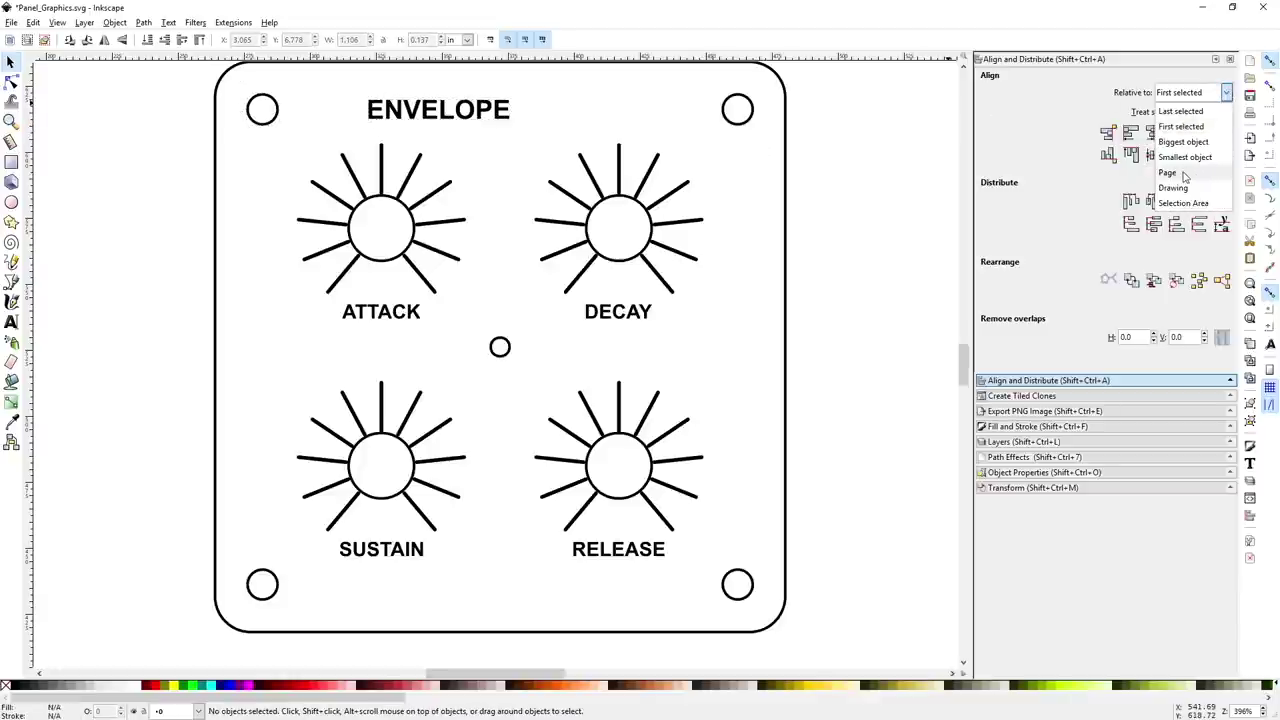
{"action": "left_click", "coordinate": [1180, 173]}
{"action": "left_click", "coordinate": [440, 110]}
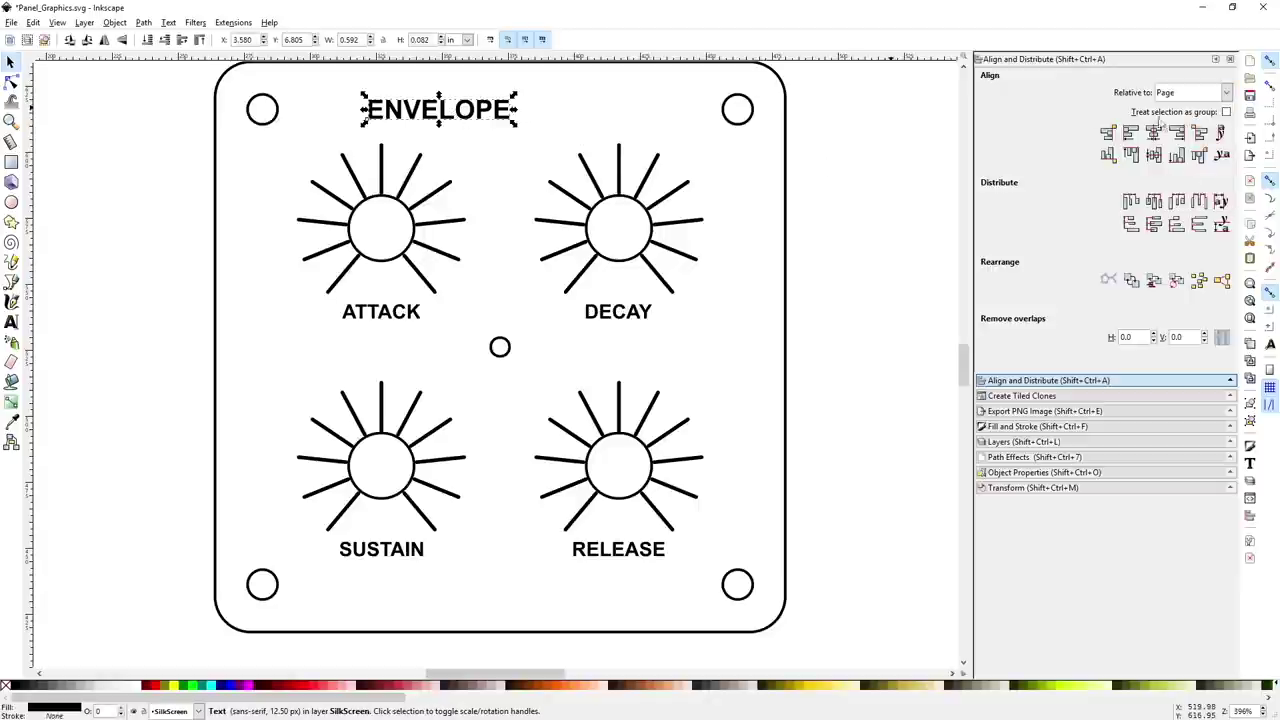
{"action": "left_click", "coordinate": [1154, 136]}
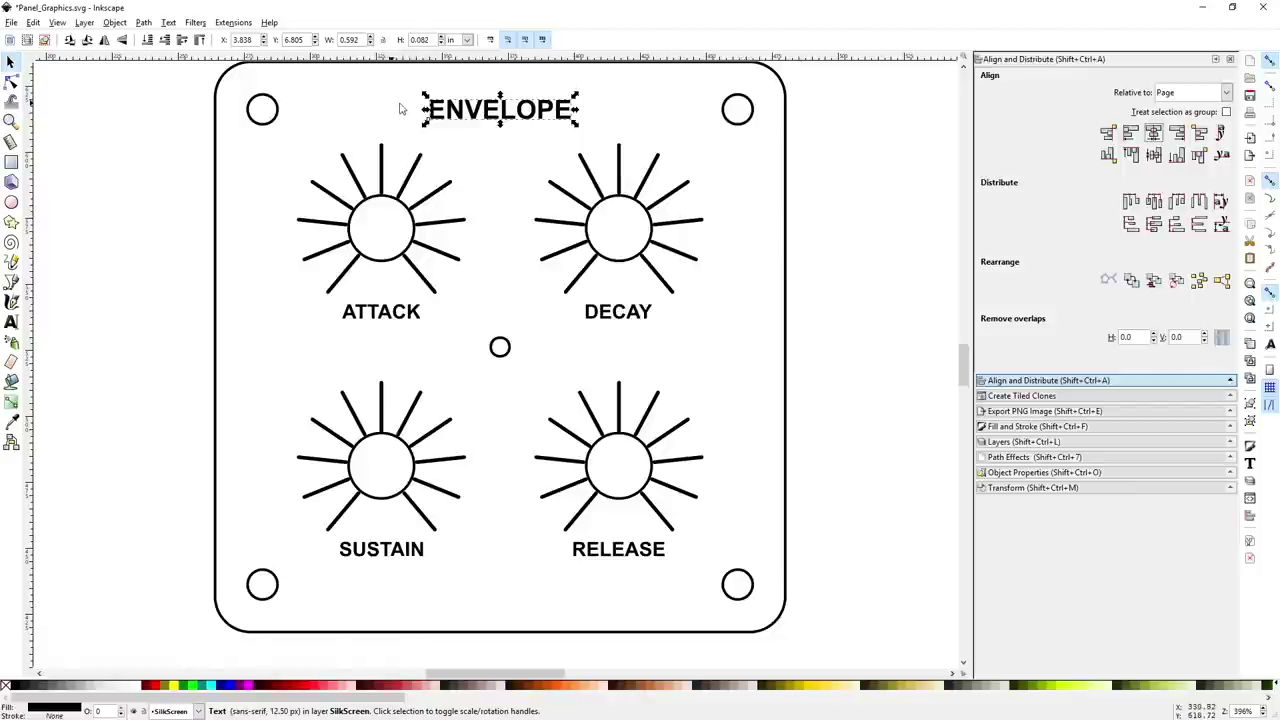
{"action": "left_click", "coordinate": [838, 207]}
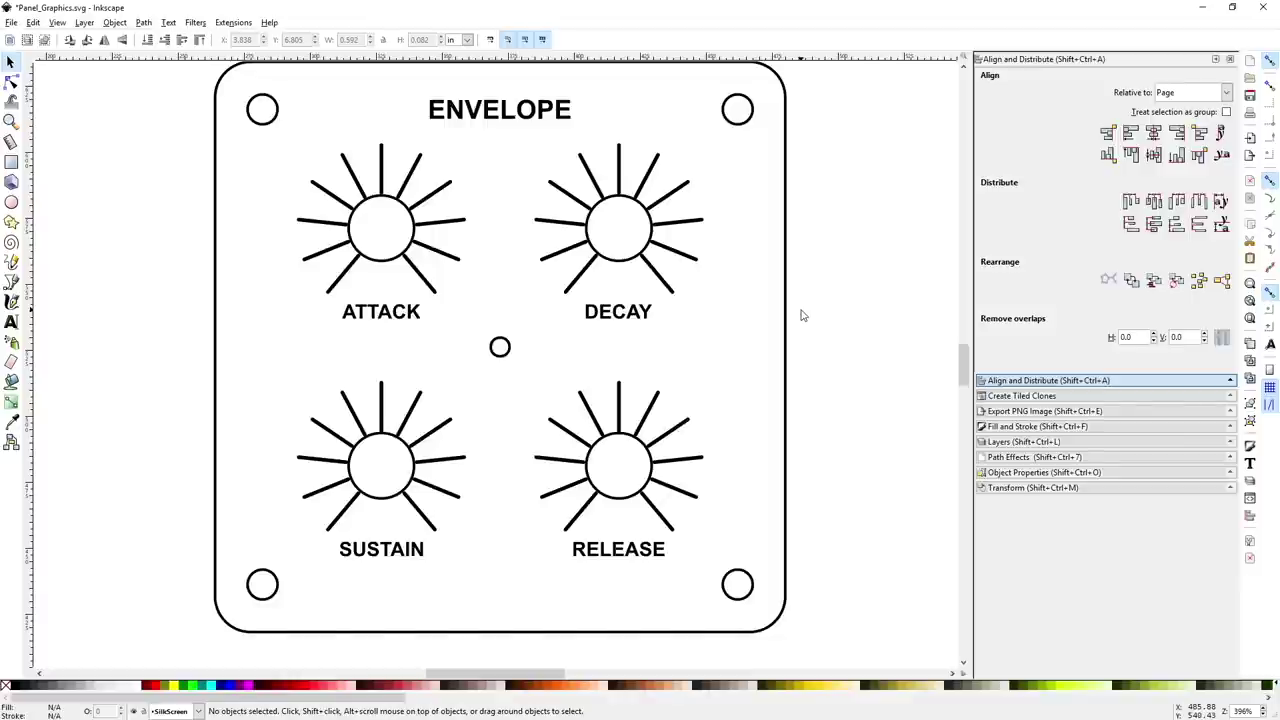
- Save the drawing as an Inkscape SVG named YT_Faceplate_GFX in the PCB folder
{"action": "key", "text": "ctrl+shift+s"}
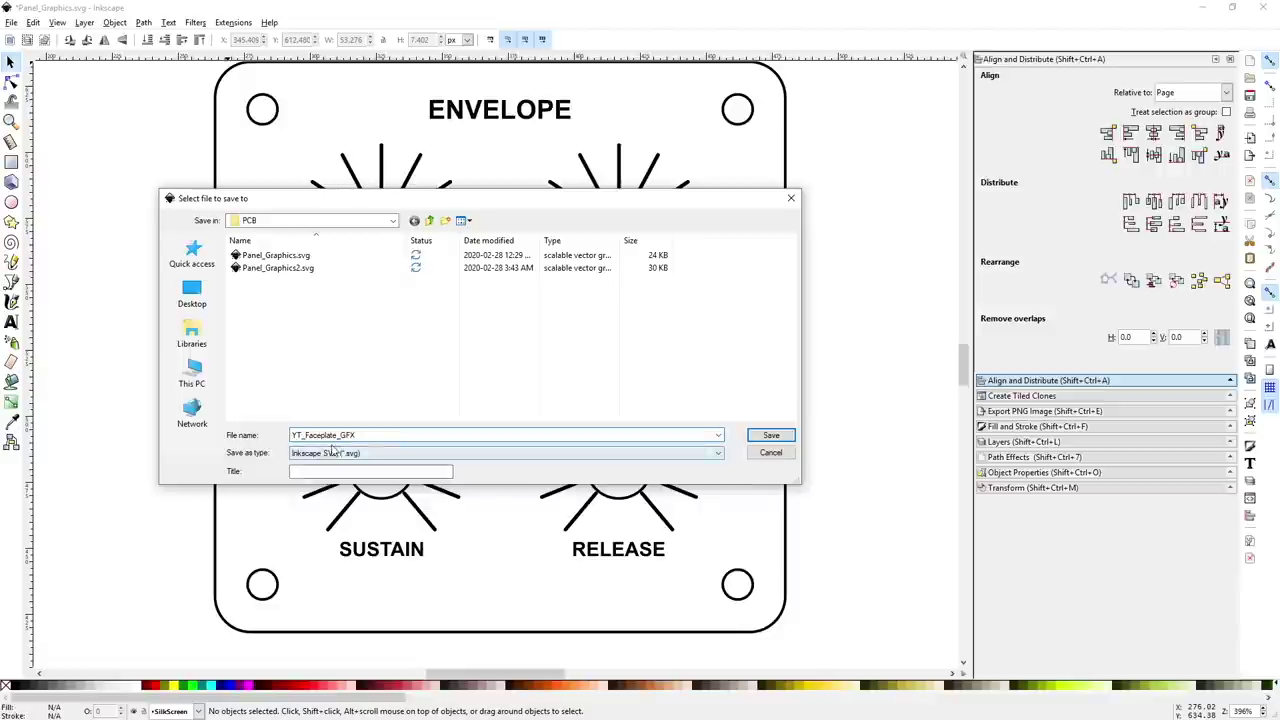
{"action": "left_click", "coordinate": [771, 436]}
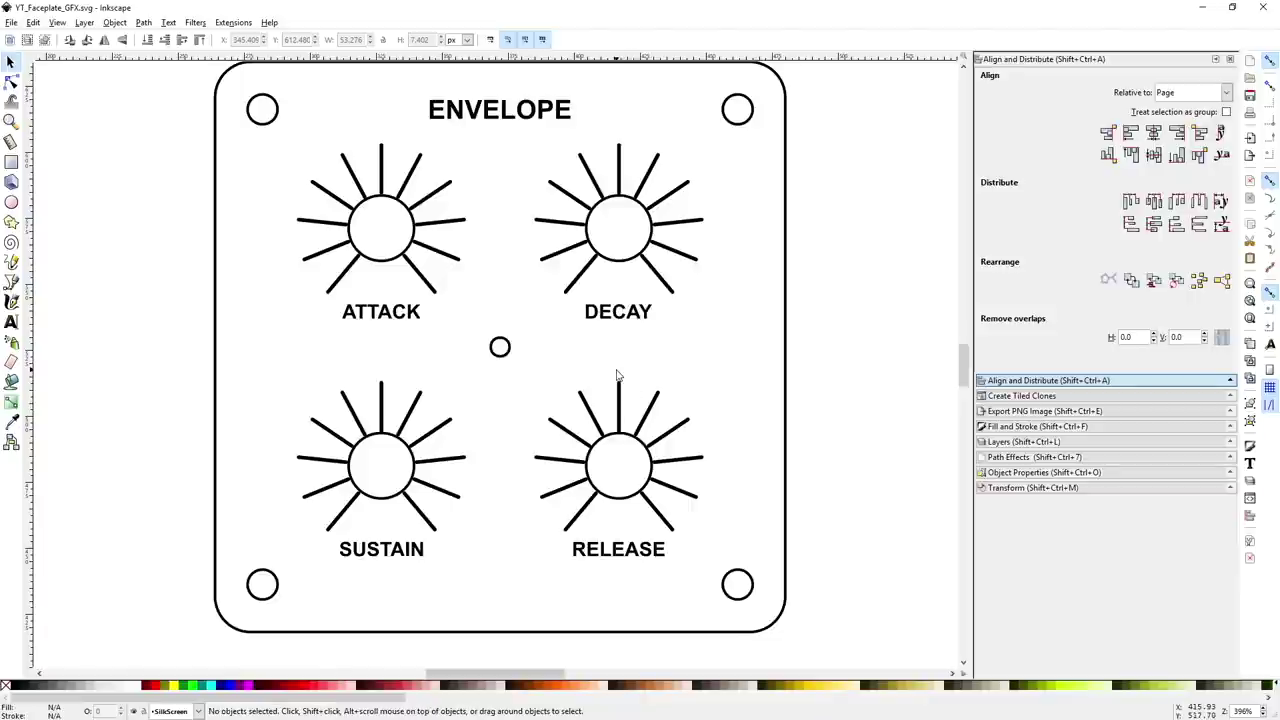
- Make the document's white background fully opaque with an alpha of 255 and save the drawing
{"action": "scroll", "coordinate": [617, 375], "scroll_direction": "up", "scroll_amount": 1}
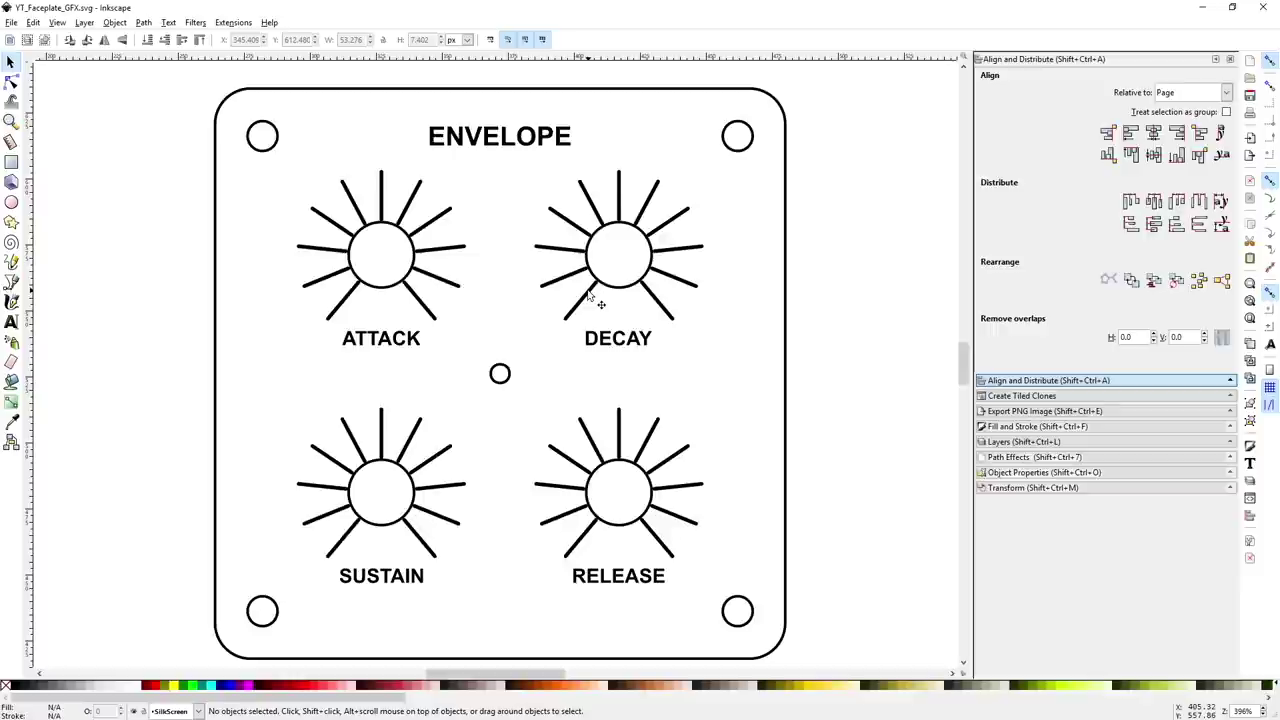
{"action": "left_click", "coordinate": [12, 23]}
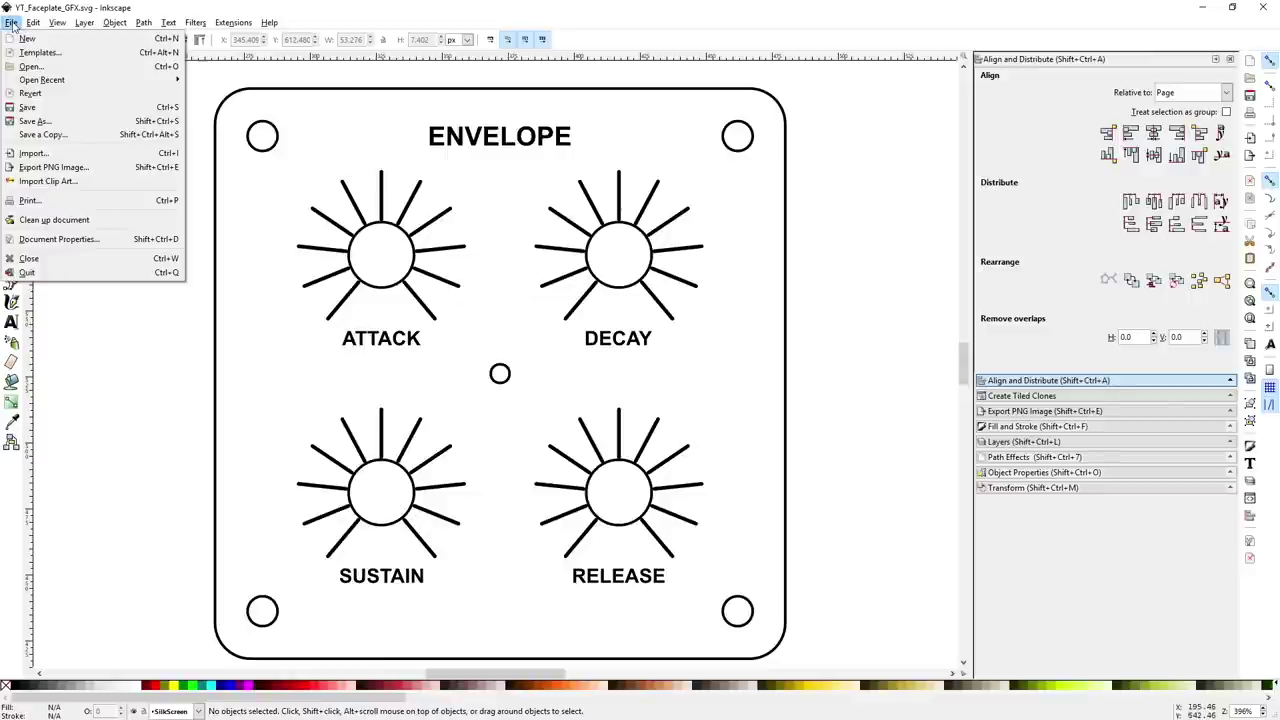
{"action": "left_click", "coordinate": [63, 241]}
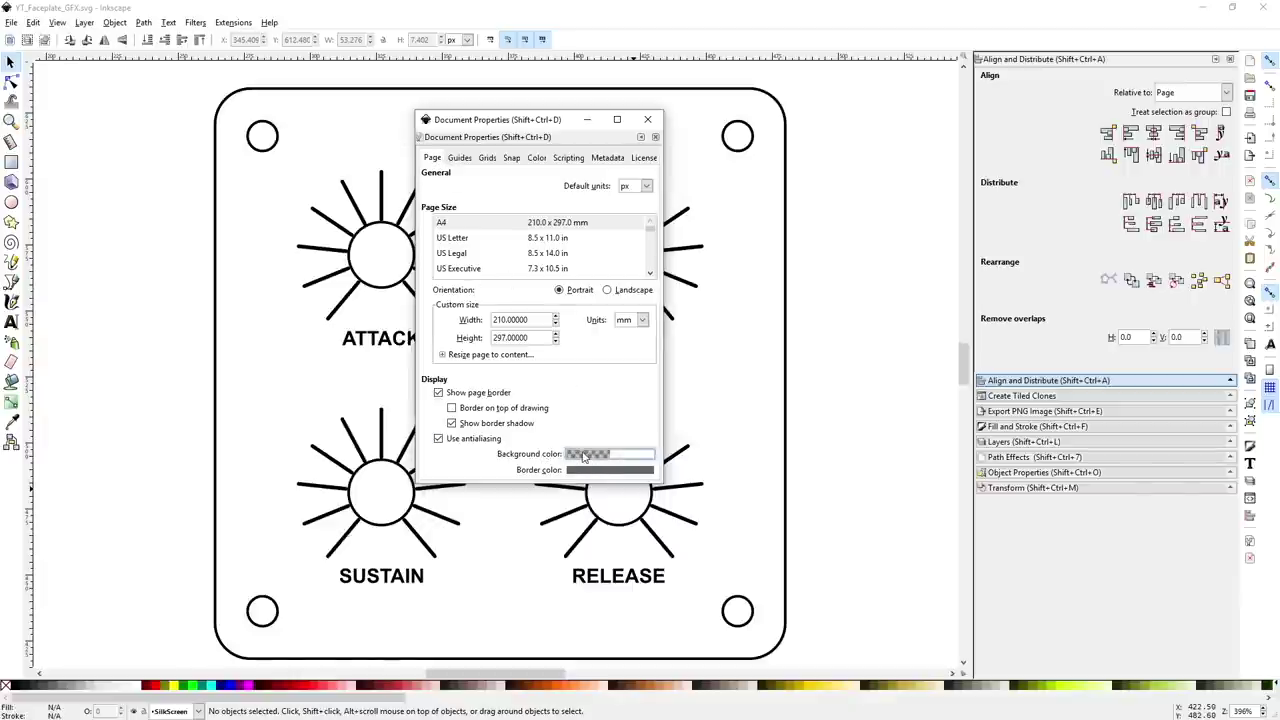
{"action": "left_click", "coordinate": [585, 456]}
{"action": "left_click_drag", "start_coordinate": [636, 300], "coordinate": [762, 306]}
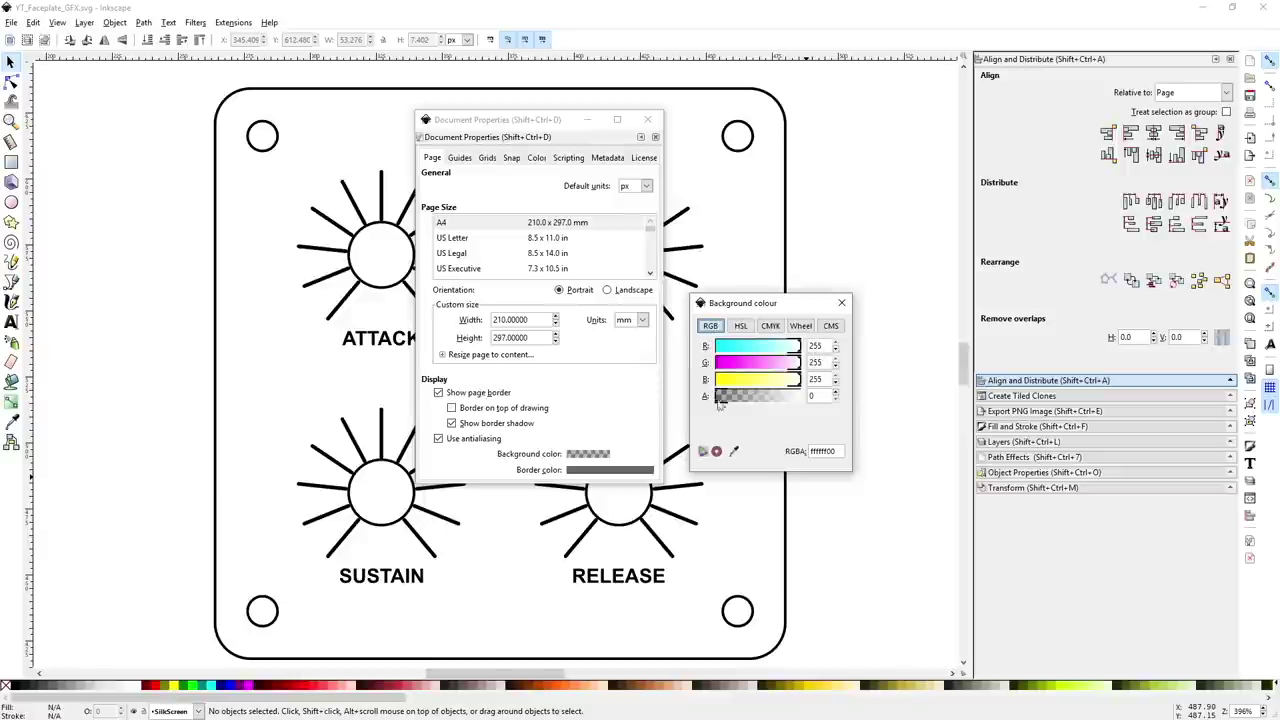
{"action": "left_click_drag", "start_coordinate": [717, 400], "coordinate": [815, 401]}
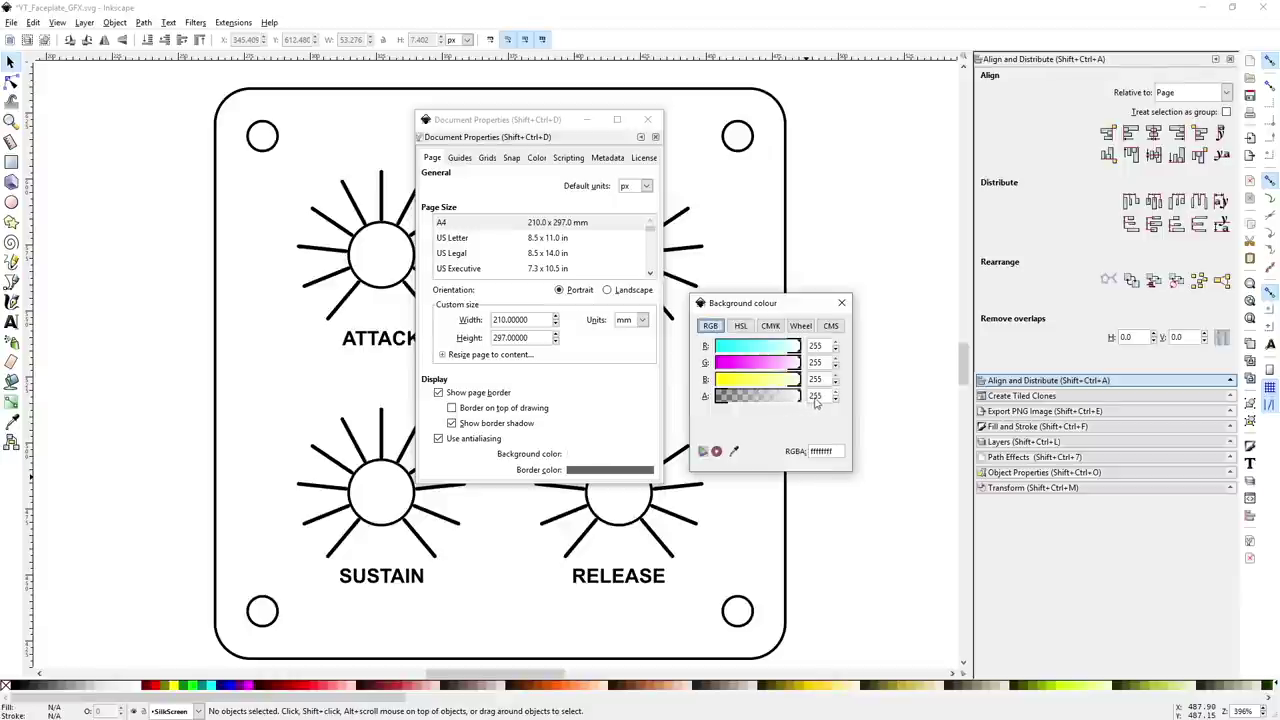
{"action": "left_click", "coordinate": [842, 304]}
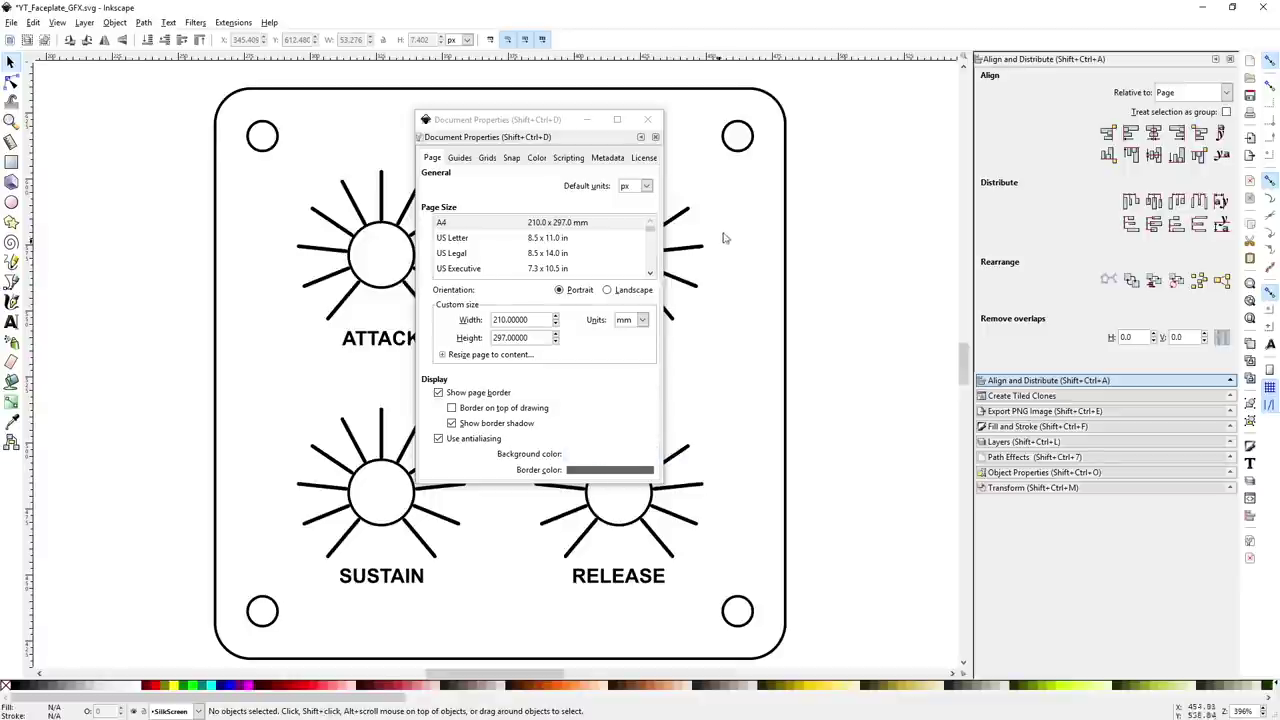
{"action": "left_click", "coordinate": [649, 122]}
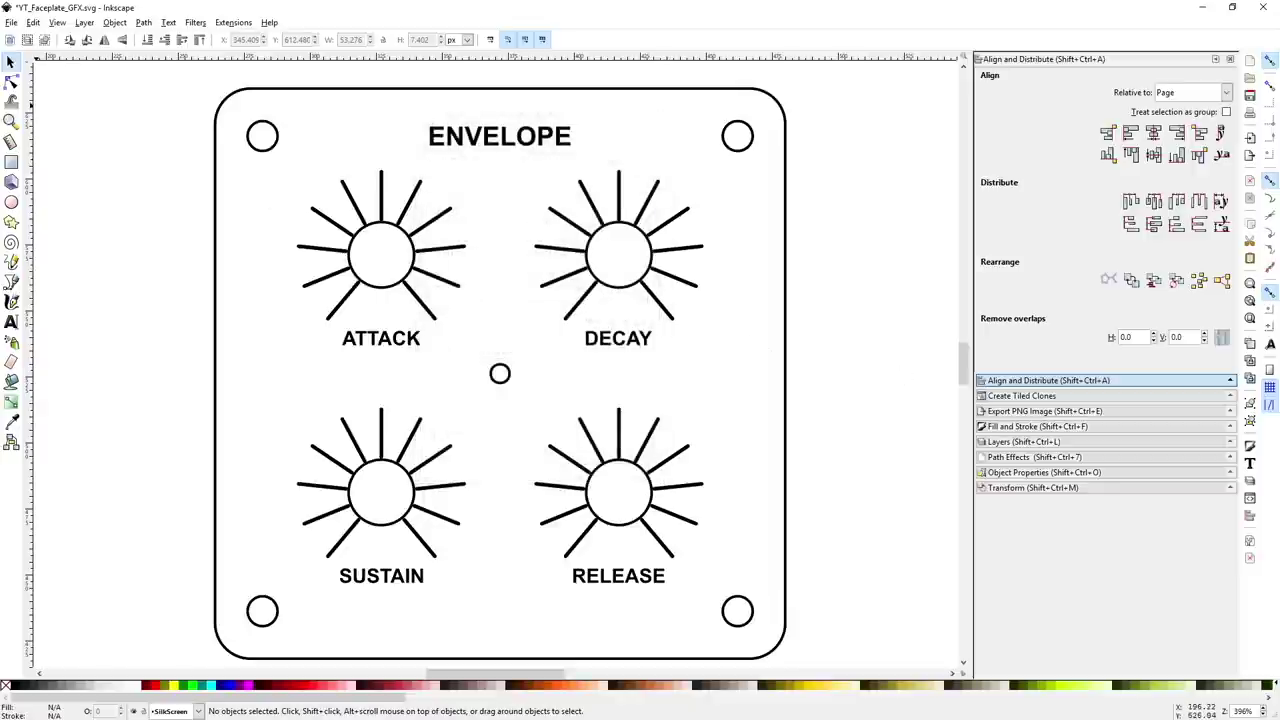
{"action": "key", "text": "ctrl+s"}
- Open the PNG export settings and select the whole face plate drawing, including outline and silkscreen
{"action": "left_click", "coordinate": [12, 24]}
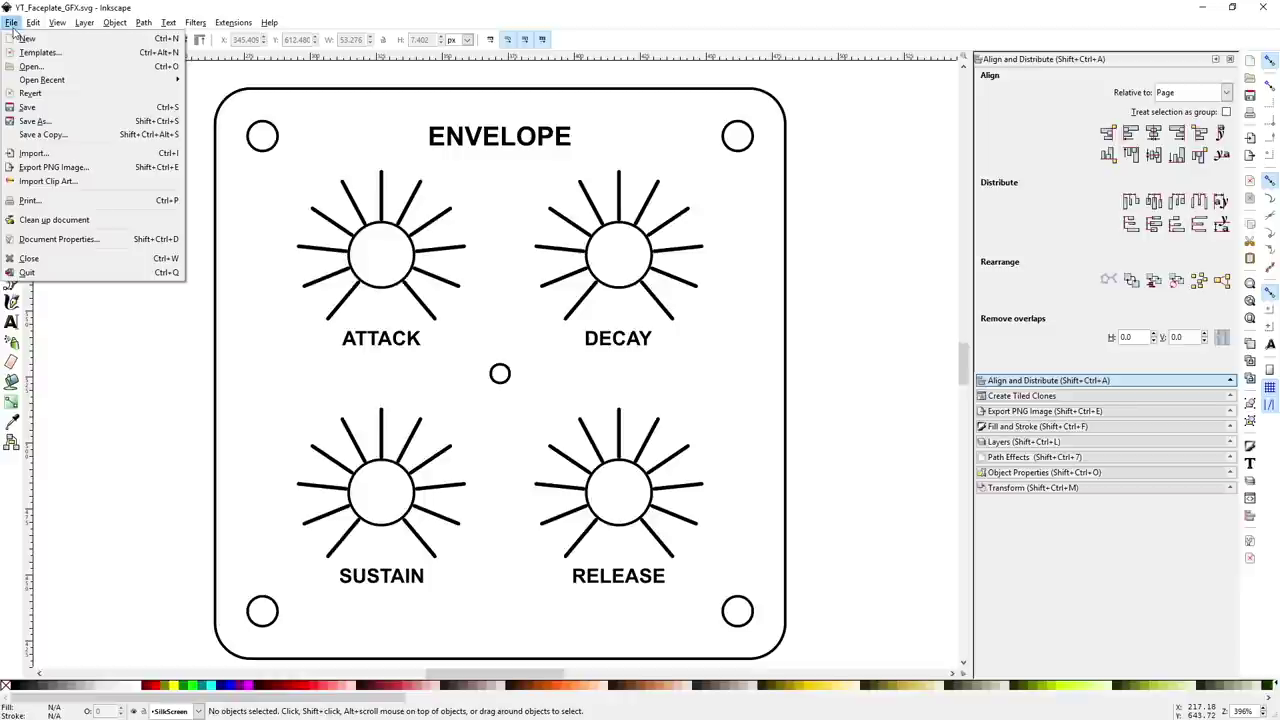
{"action": "left_click", "coordinate": [52, 168]}
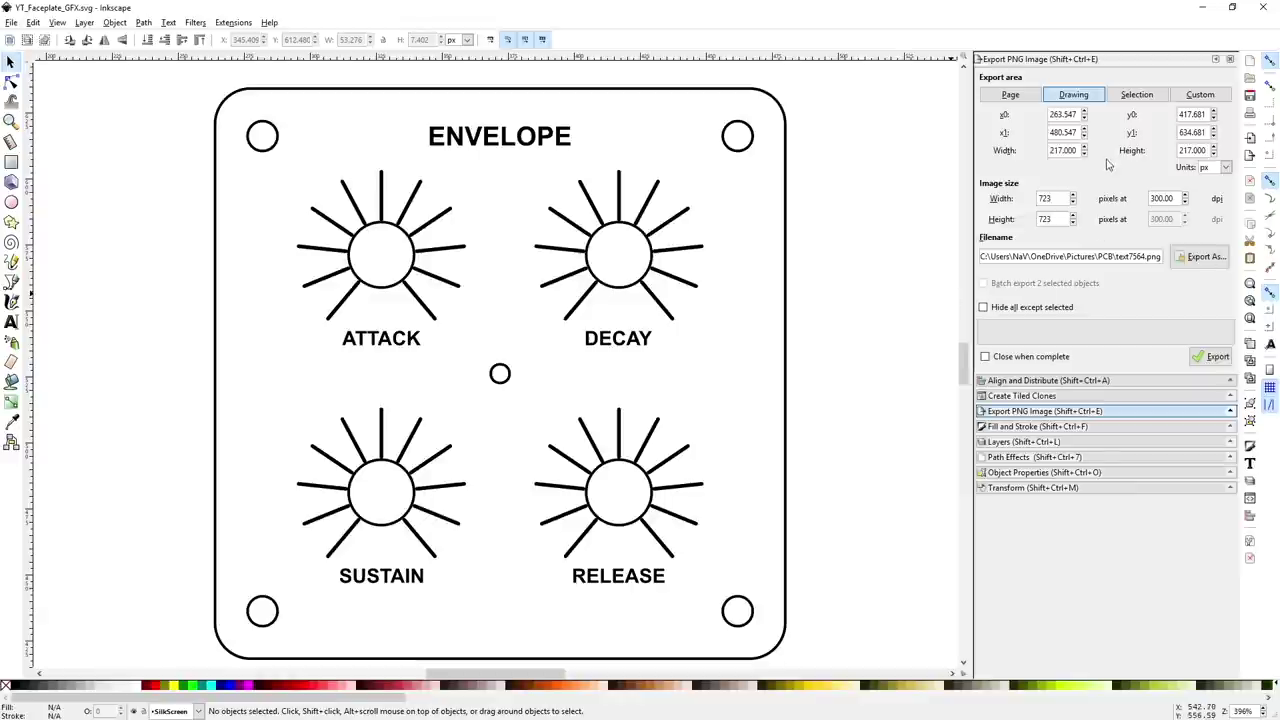
{"action": "left_click", "coordinate": [787, 297]}
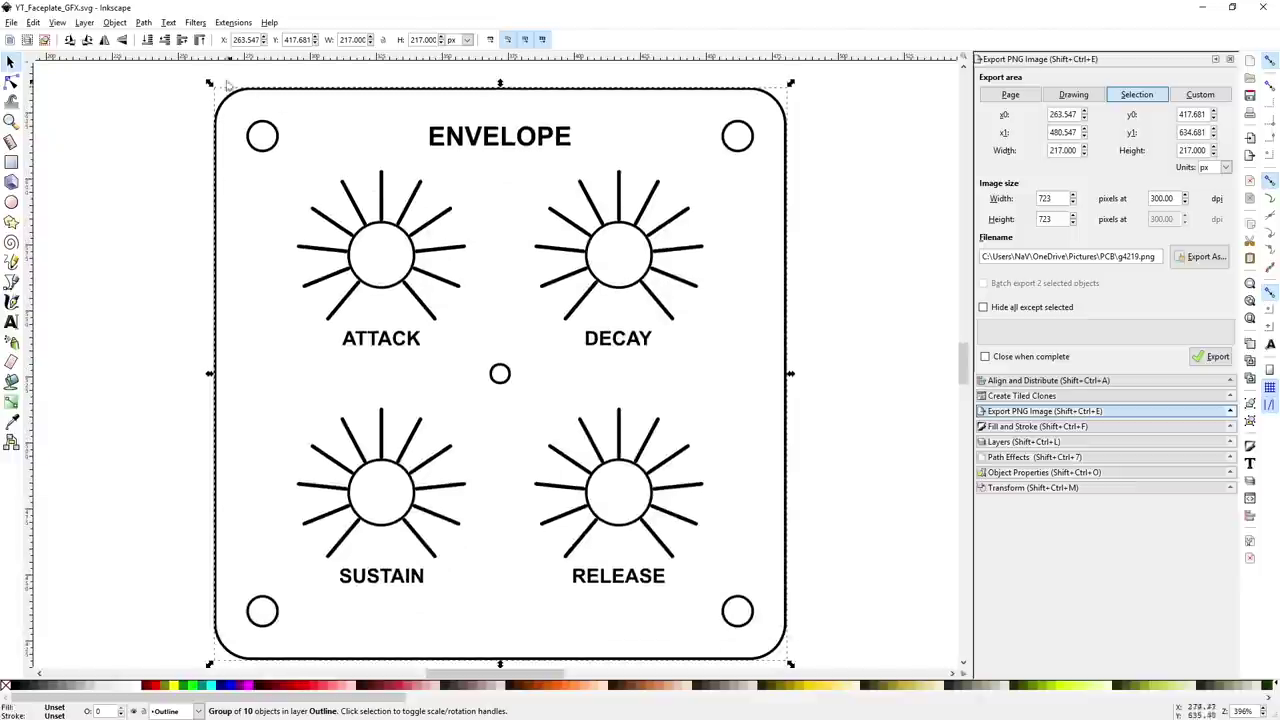
{"action": "left_click", "coordinate": [182, 70]}
{"action": "left_click_drag", "start_coordinate": [182, 70], "coordinate": [828, 676]}
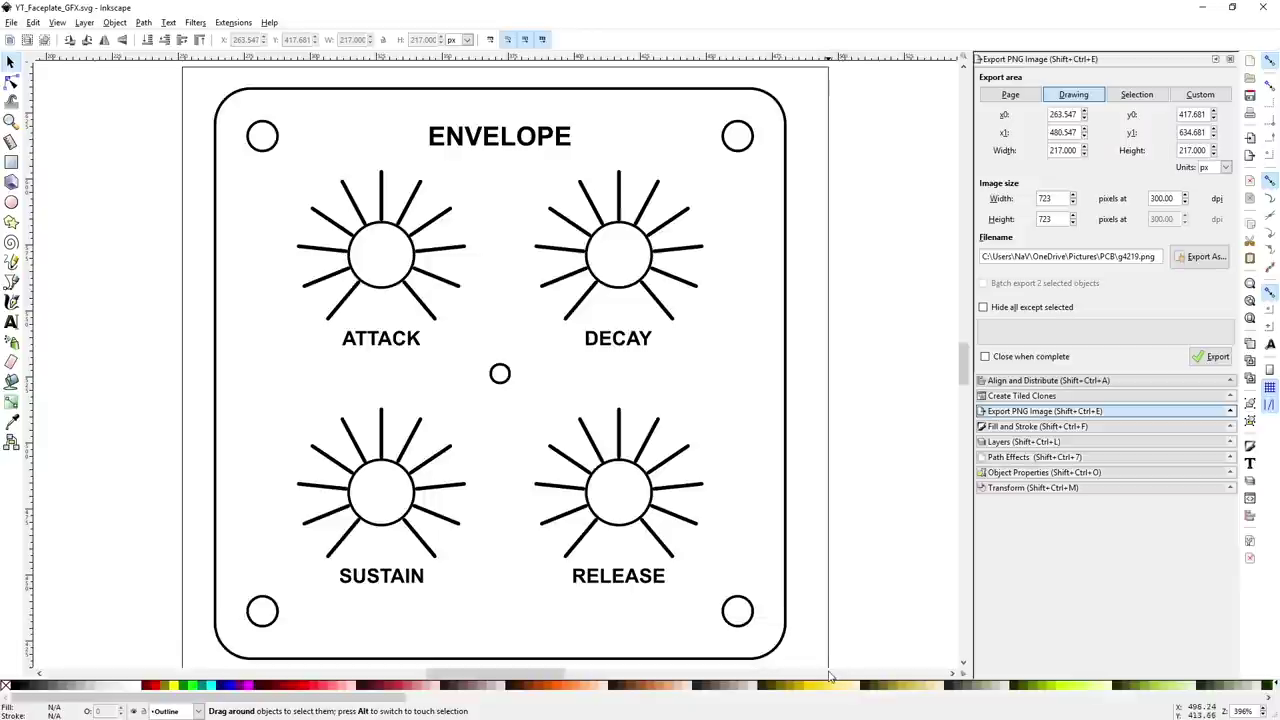
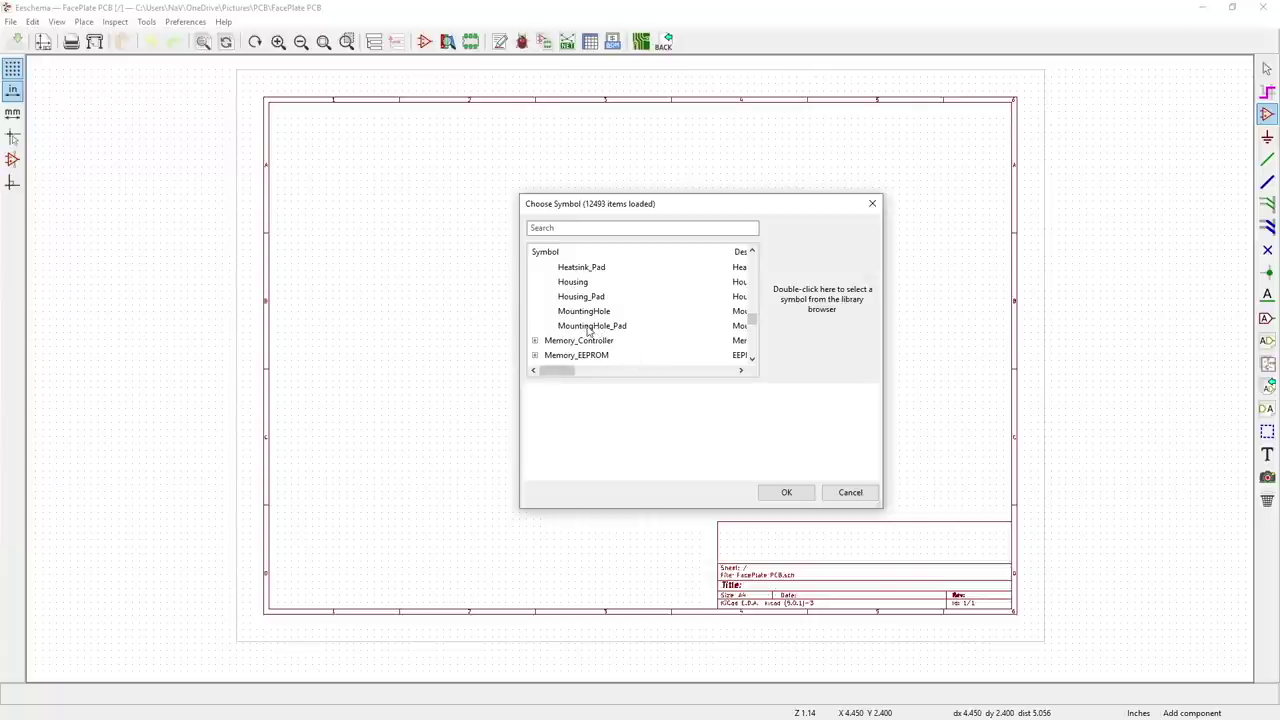
- In Eeschema, place a MountingHole_Pad symbol on the schematic sheet at about X 5.35 in, Y 3.15 in
{"action": "left_click", "coordinate": [594, 330]}
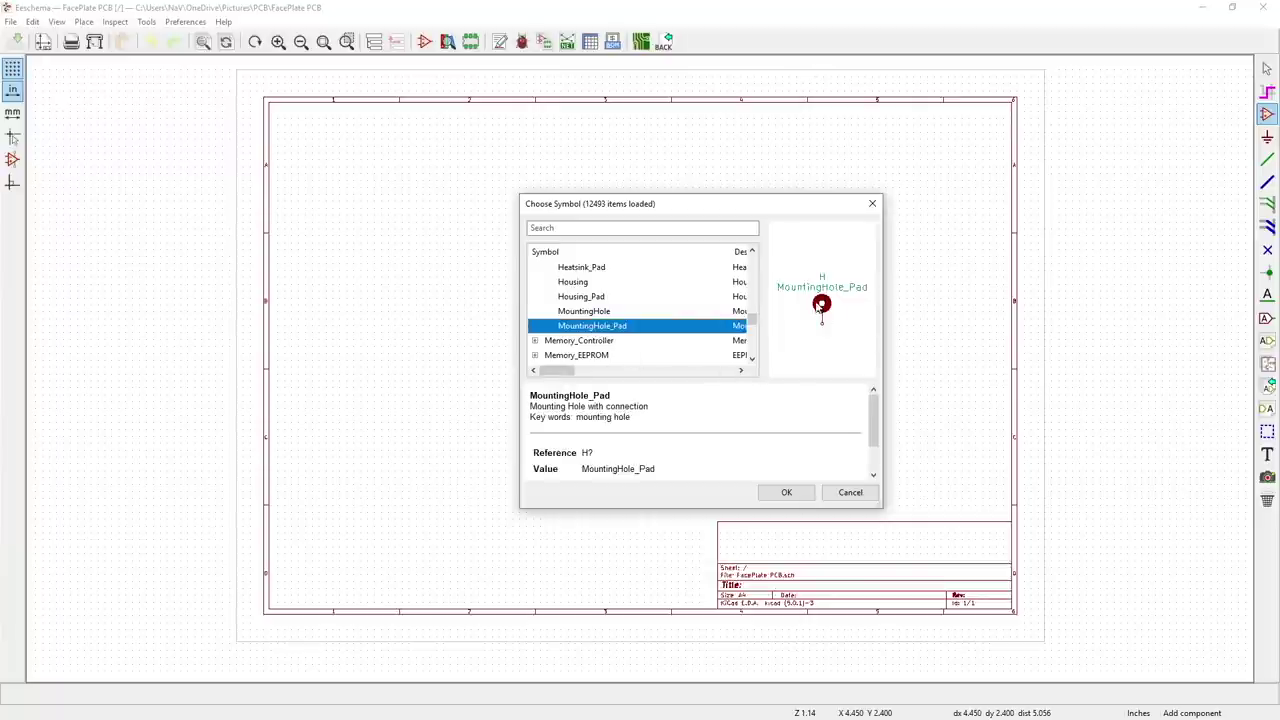
{"action": "left_click", "coordinate": [797, 500]}
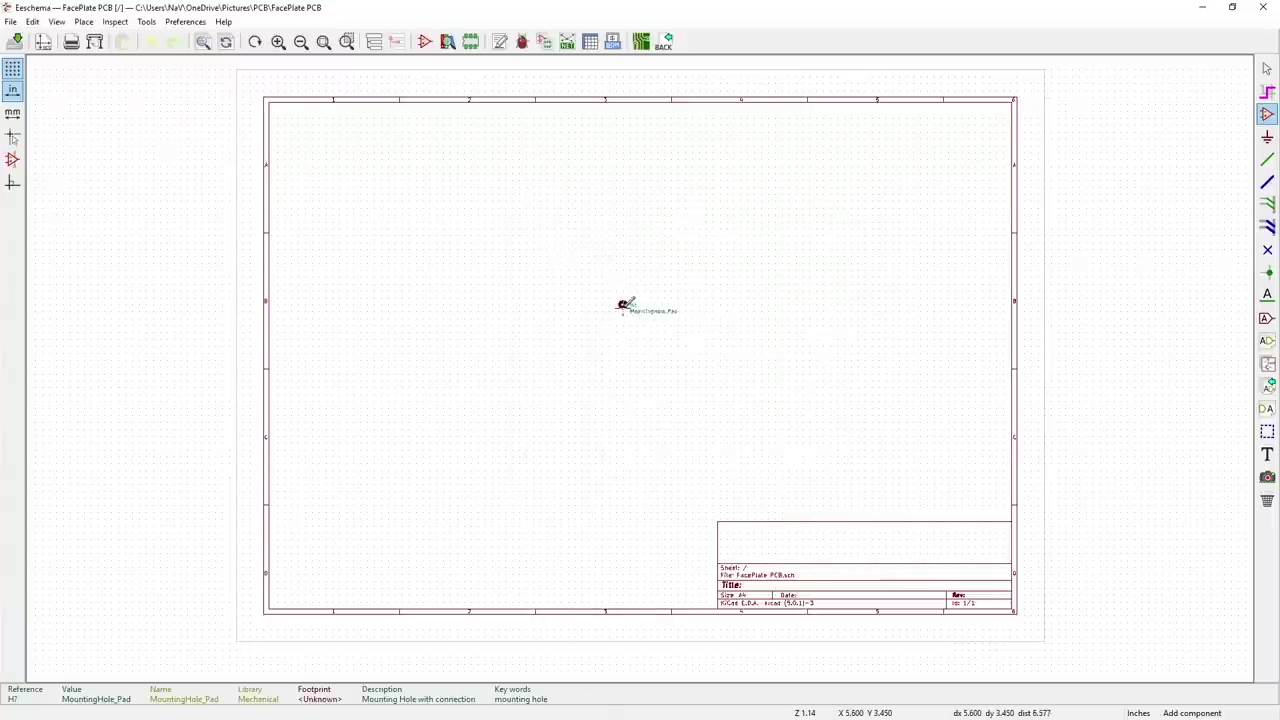
{"action": "scroll", "coordinate": [623, 300], "scroll_direction": "up", "scroll_amount": 2}
{"action": "scroll", "coordinate": [629, 352], "scroll_direction": "up", "scroll_amount": 2}
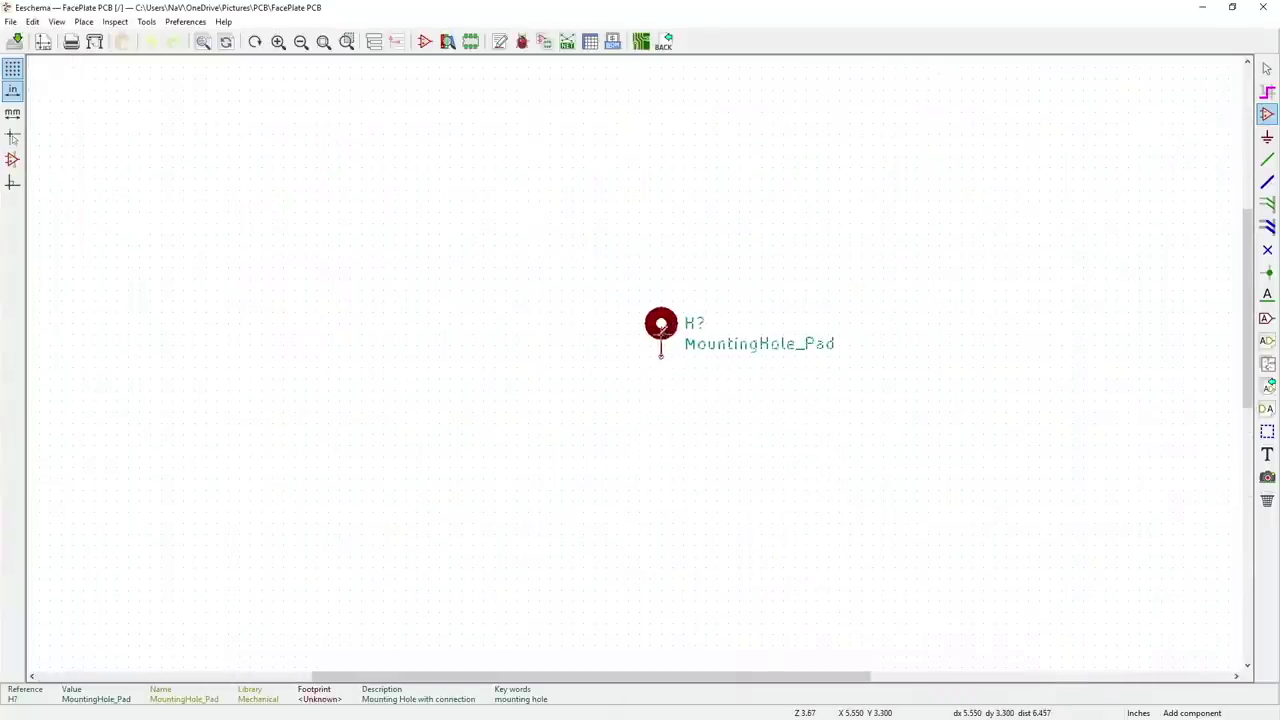
{"action": "left_click", "coordinate": [618, 311]}
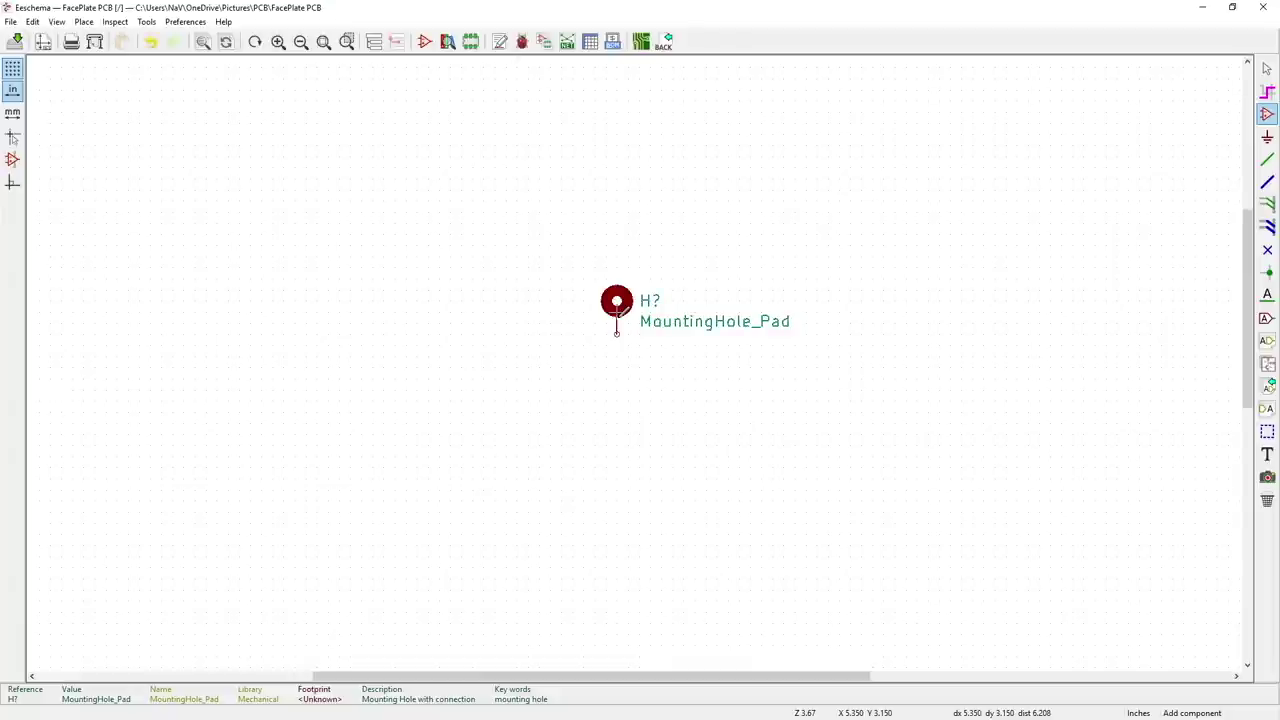
- Place three more MountingHole_Pad symbols in a row to the left of the first one, about 0.35 in apart
{"action": "left_click", "coordinate": [529, 310]}
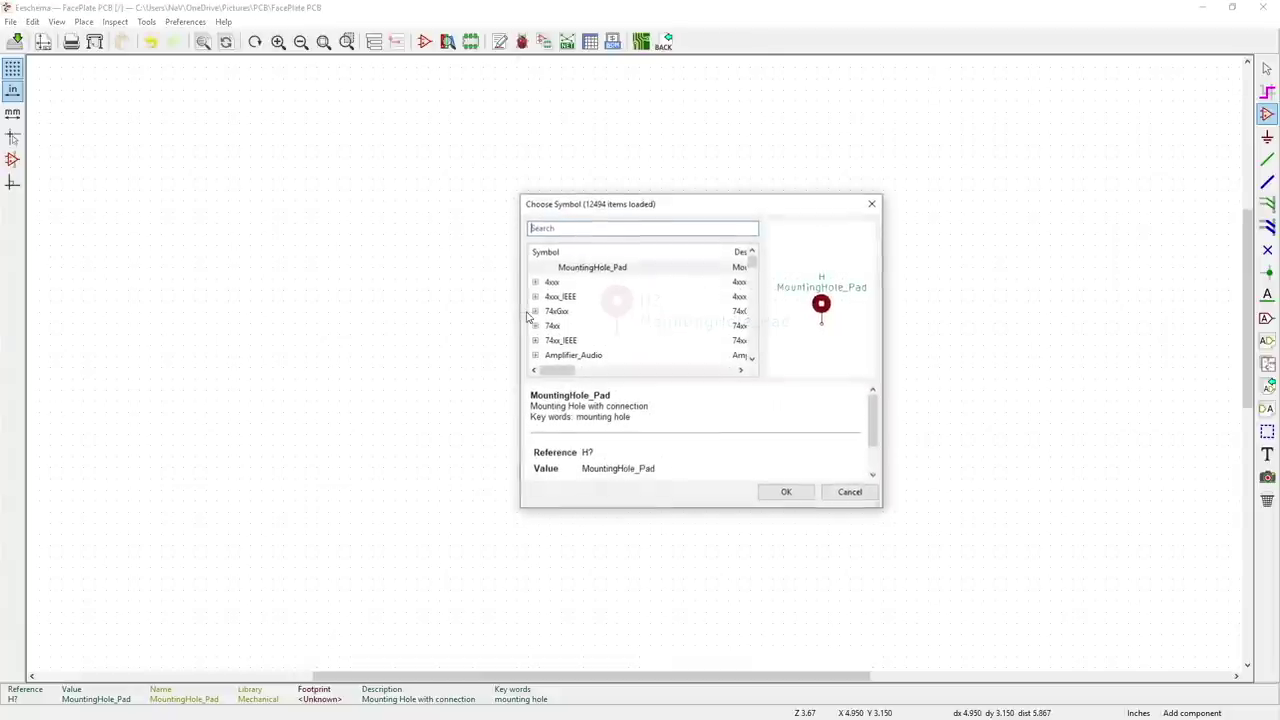
{"action": "left_click", "coordinate": [784, 496]}
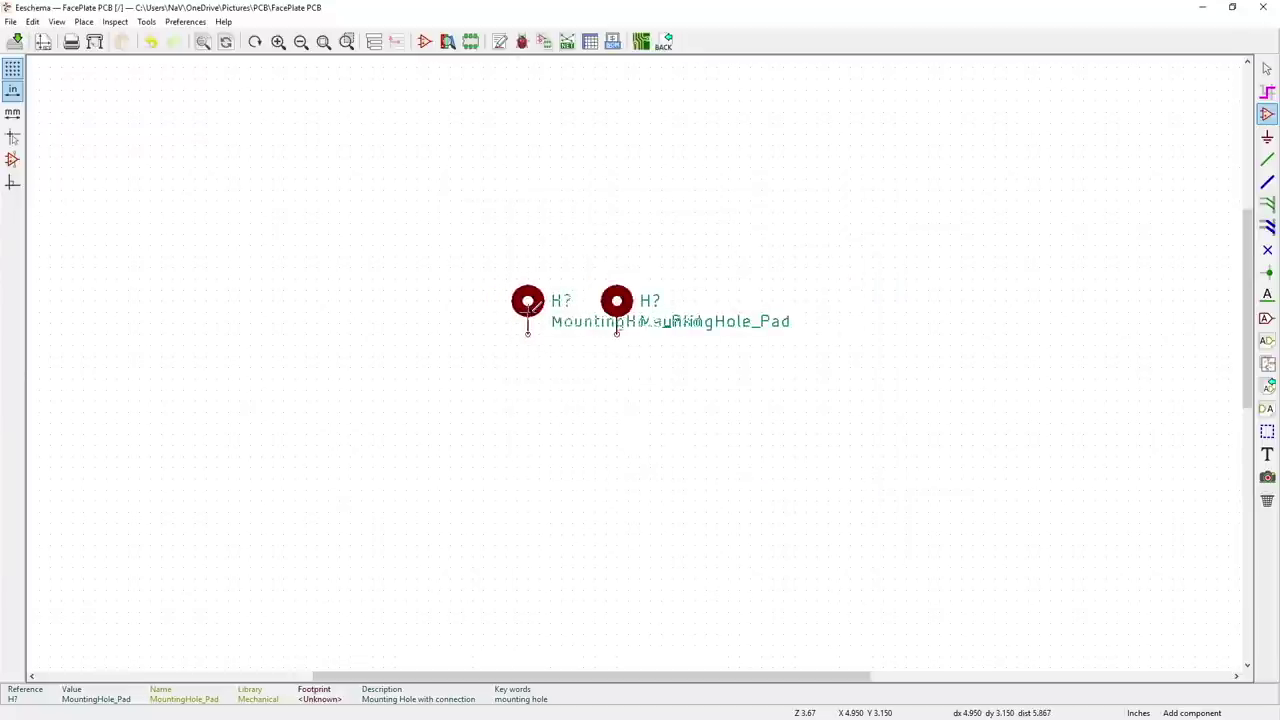
{"action": "left_click", "coordinate": [539, 301]}
{"action": "left_click", "coordinate": [428, 311]}
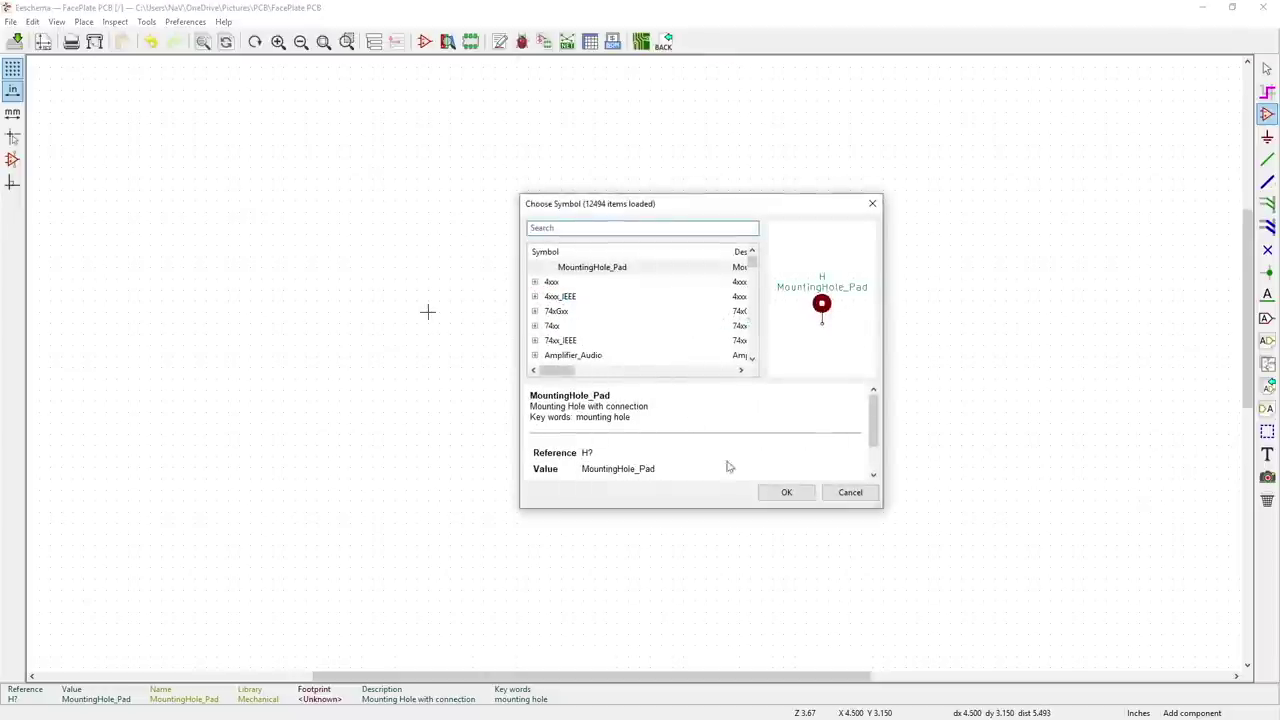
{"action": "left_click", "coordinate": [786, 492]}
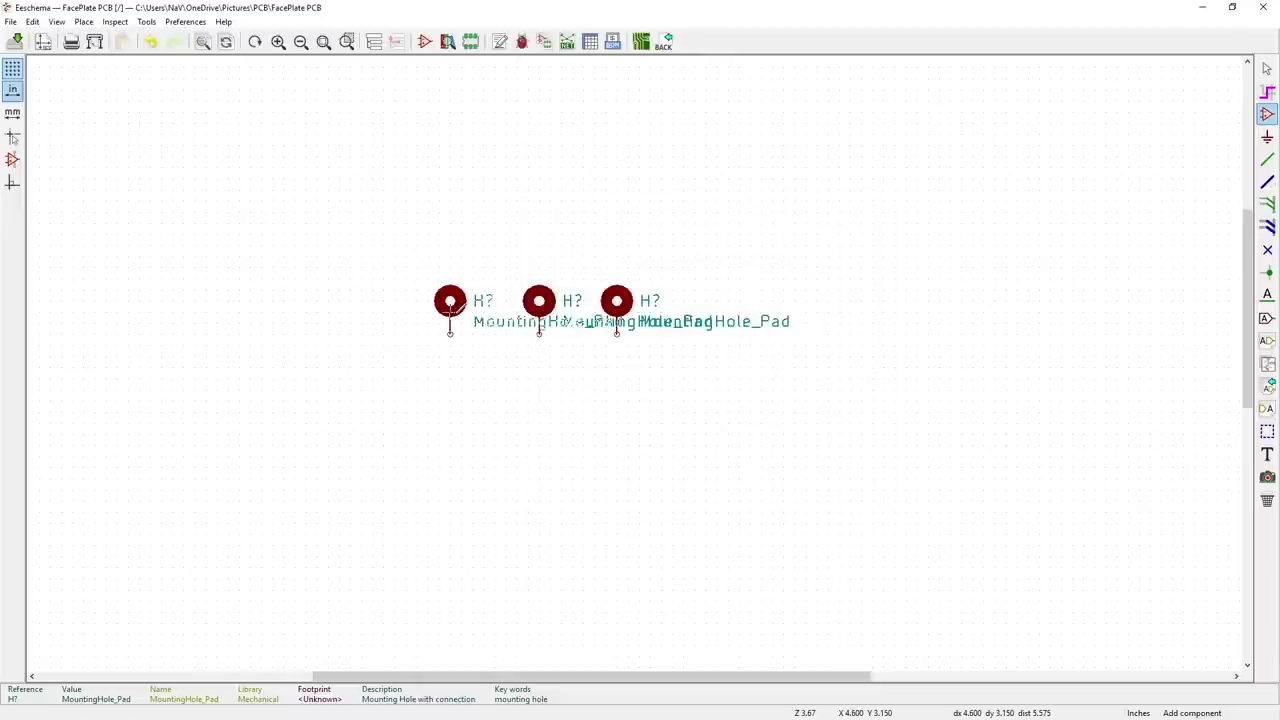
{"action": "left_click", "coordinate": [461, 306]}
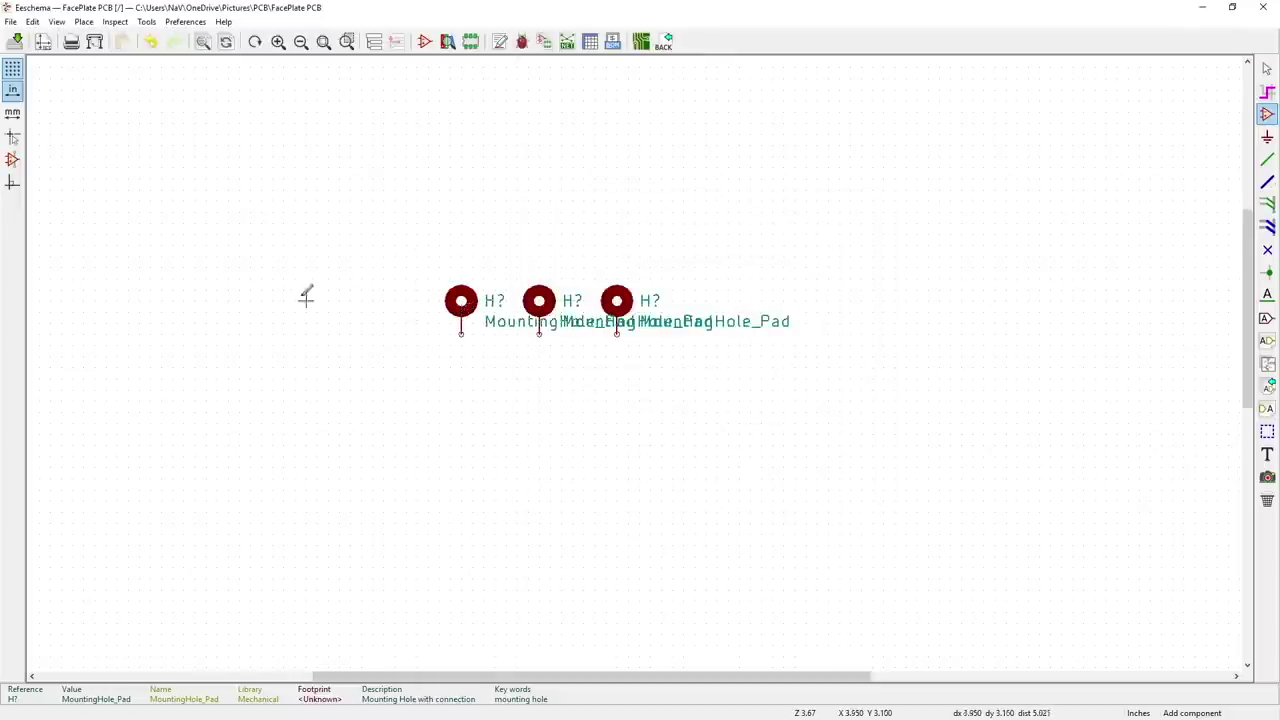
{"action": "left_click", "coordinate": [362, 311]}
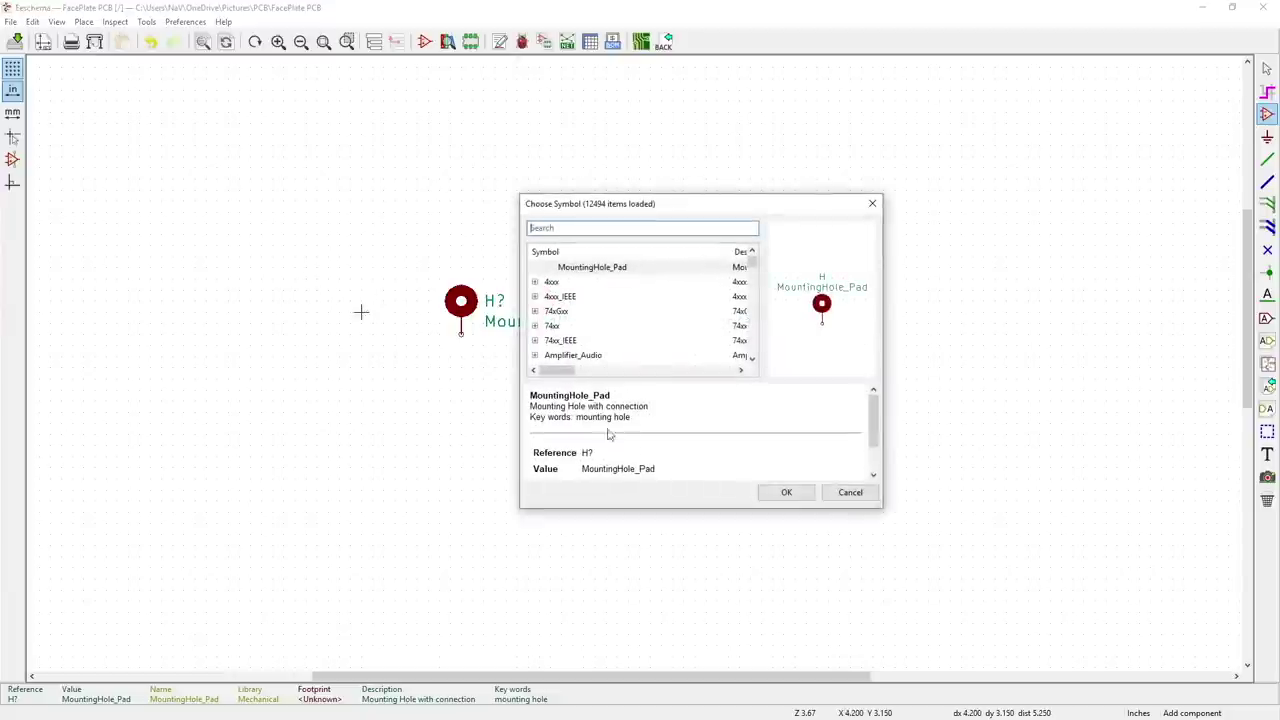
{"action": "left_click", "coordinate": [786, 492]}
{"action": "left_click", "coordinate": [383, 306]}
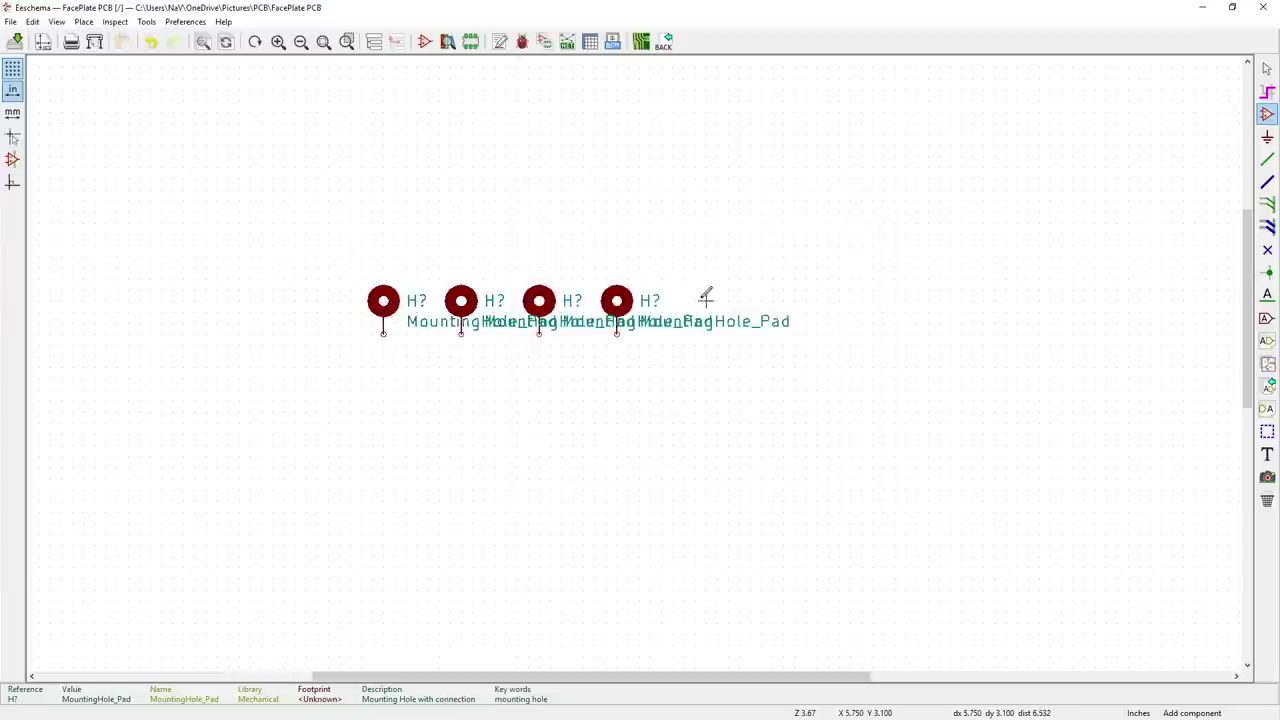
- Place a GND symbol from the power library directly below the leftmost mounting hole's pin
{"action": "scroll", "coordinate": [632, 350], "scroll_direction": "up", "scroll_amount": 3}
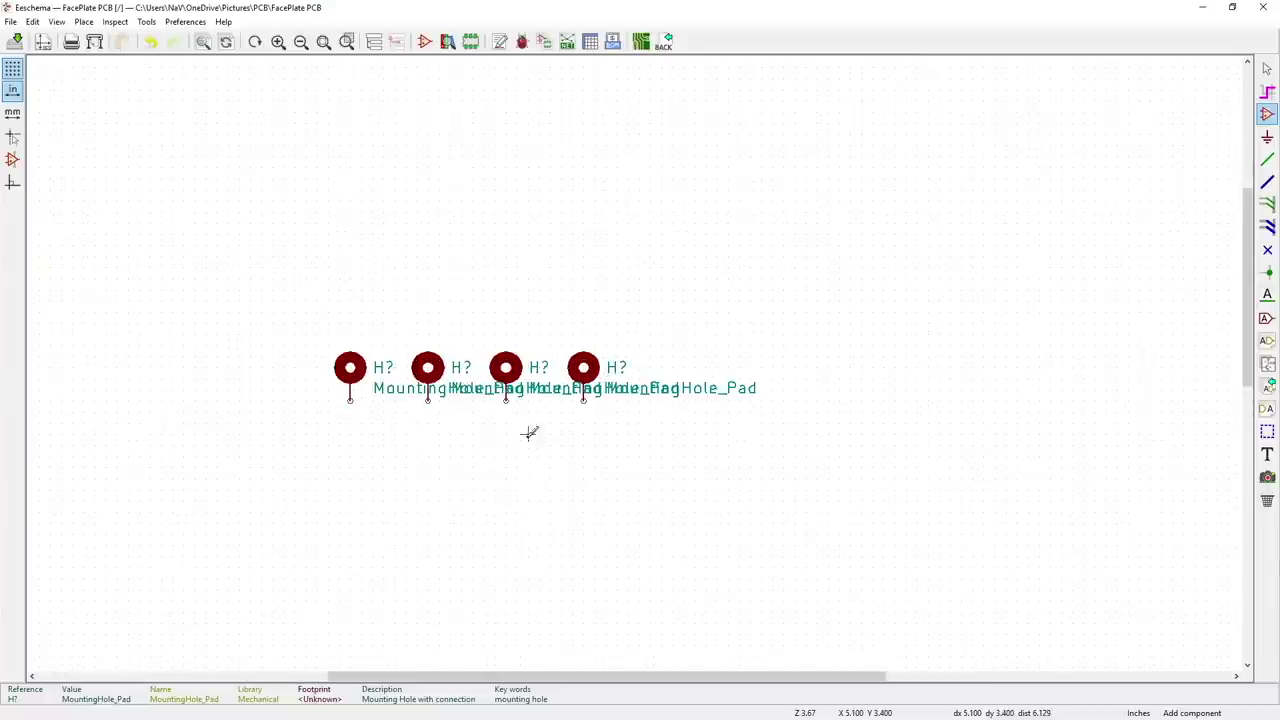
{"action": "scroll", "coordinate": [631, 349], "scroll_direction": "down", "scroll_amount": 1}
{"action": "scroll", "coordinate": [628, 354], "scroll_direction": "up", "scroll_amount": 1}
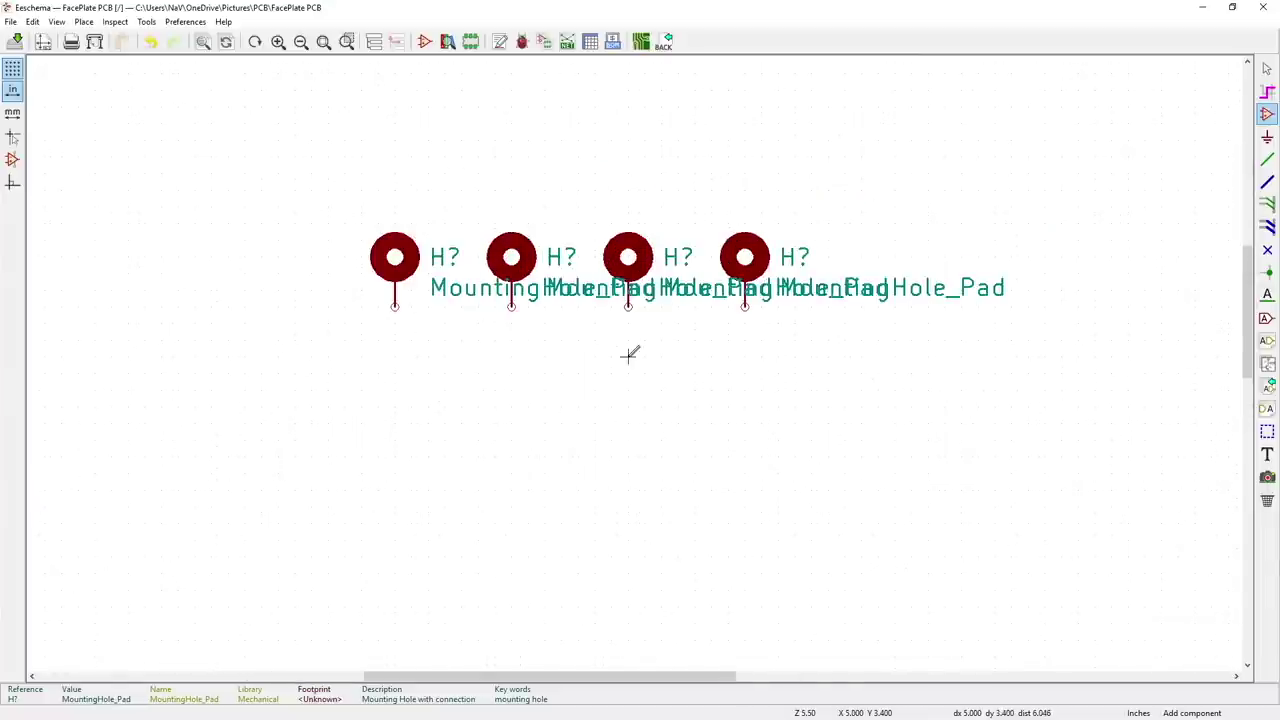
{"action": "key", "text": "p"}
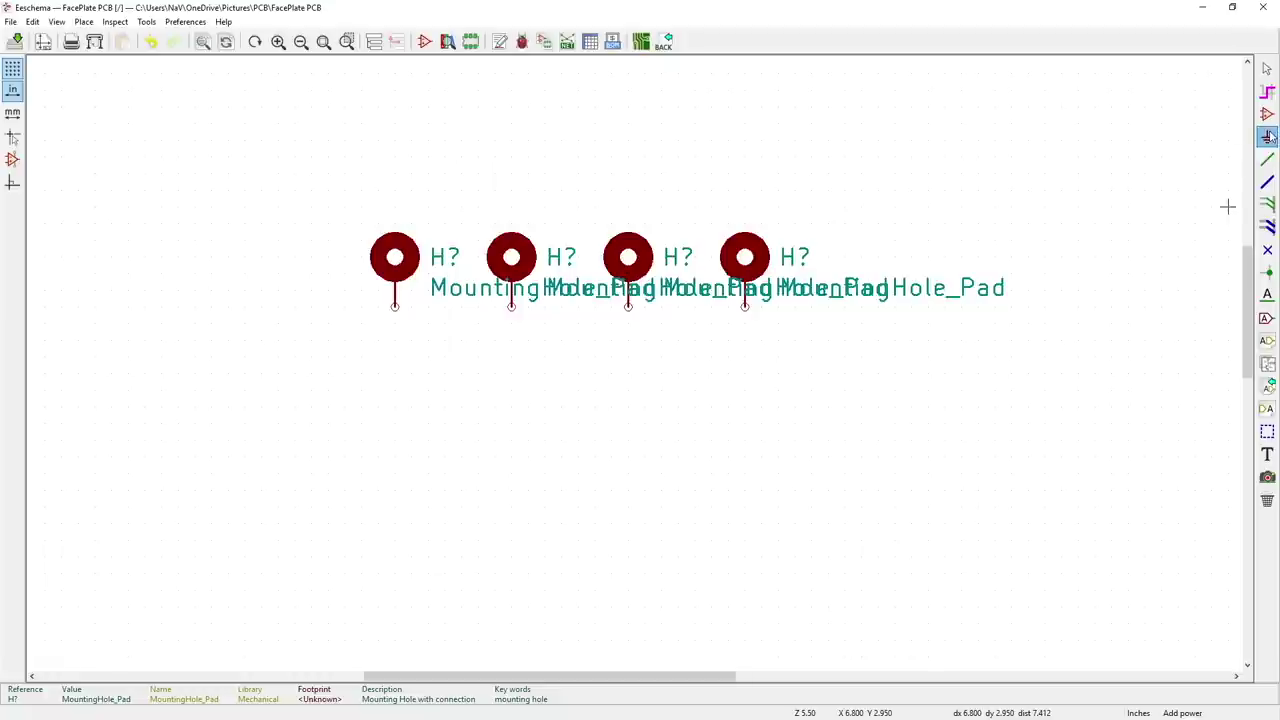
{"action": "left_click", "coordinate": [396, 408]}
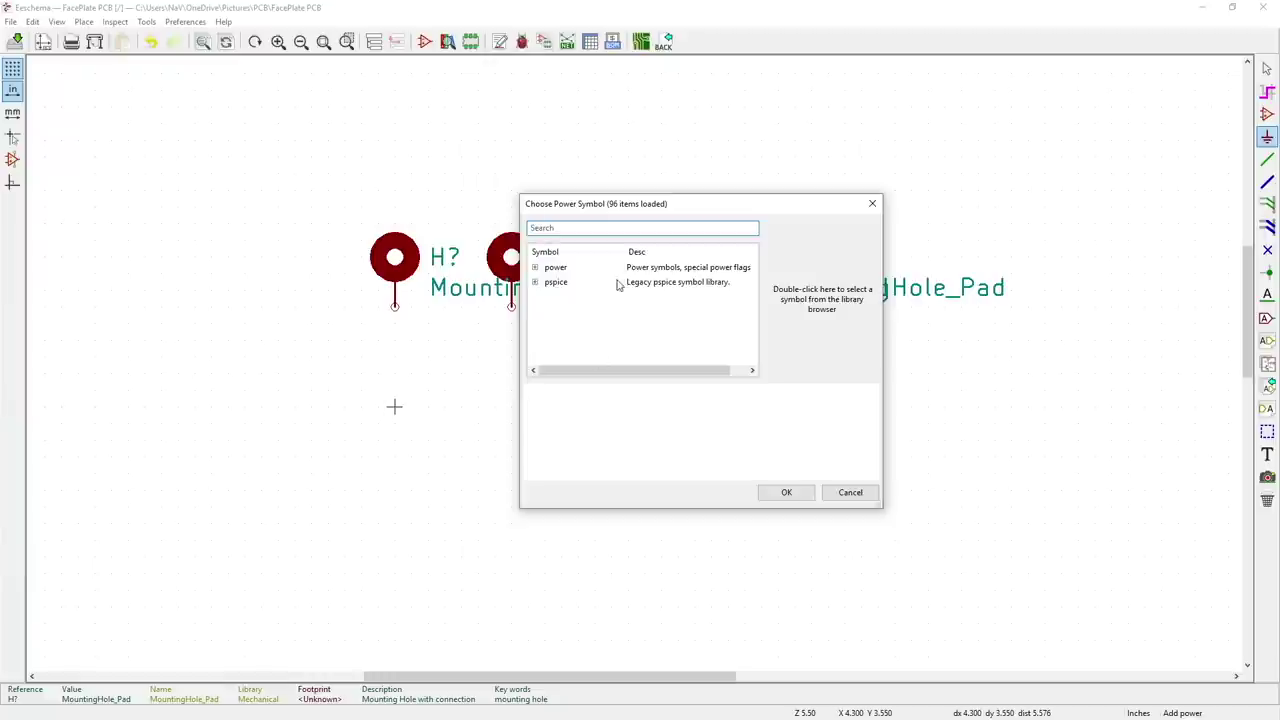
{"action": "left_click", "coordinate": [536, 269]}
{"action": "scroll", "coordinate": [606, 337], "scroll_direction": "down", "scroll_amount": 12}
{"action": "scroll", "coordinate": [606, 337], "scroll_direction": "down", "scroll_amount": 6}
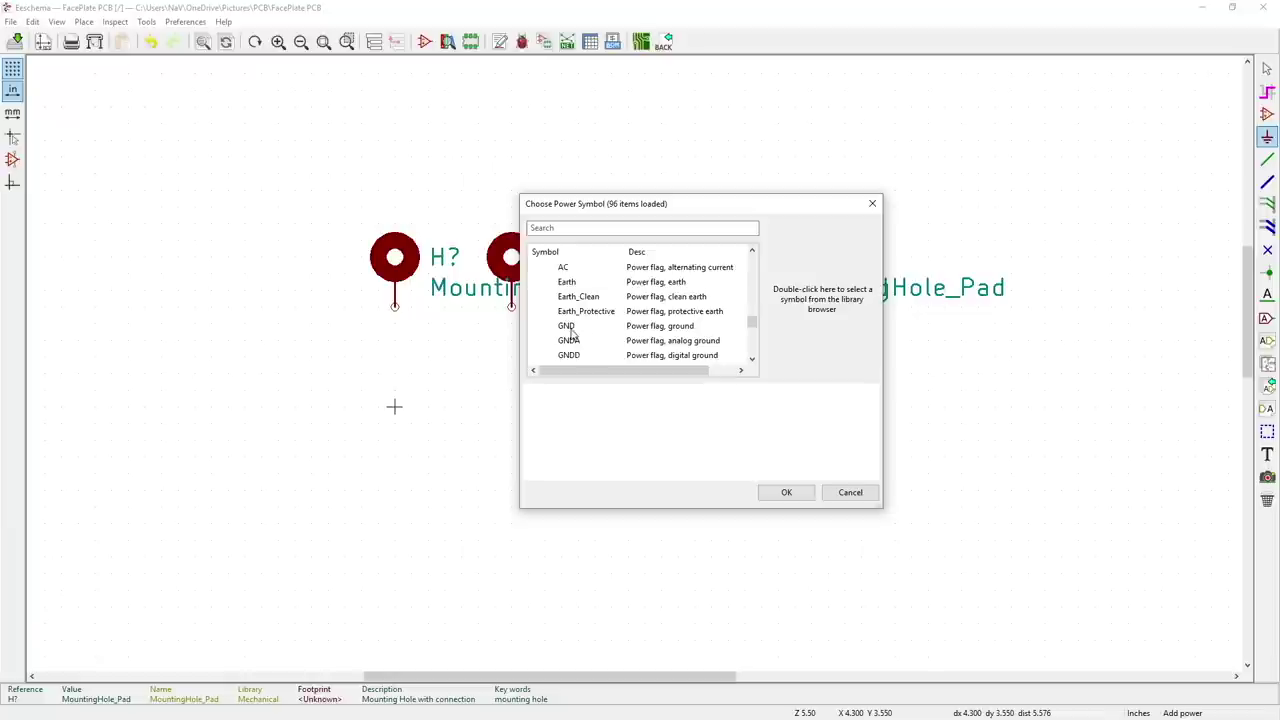
{"action": "left_click", "coordinate": [570, 327]}
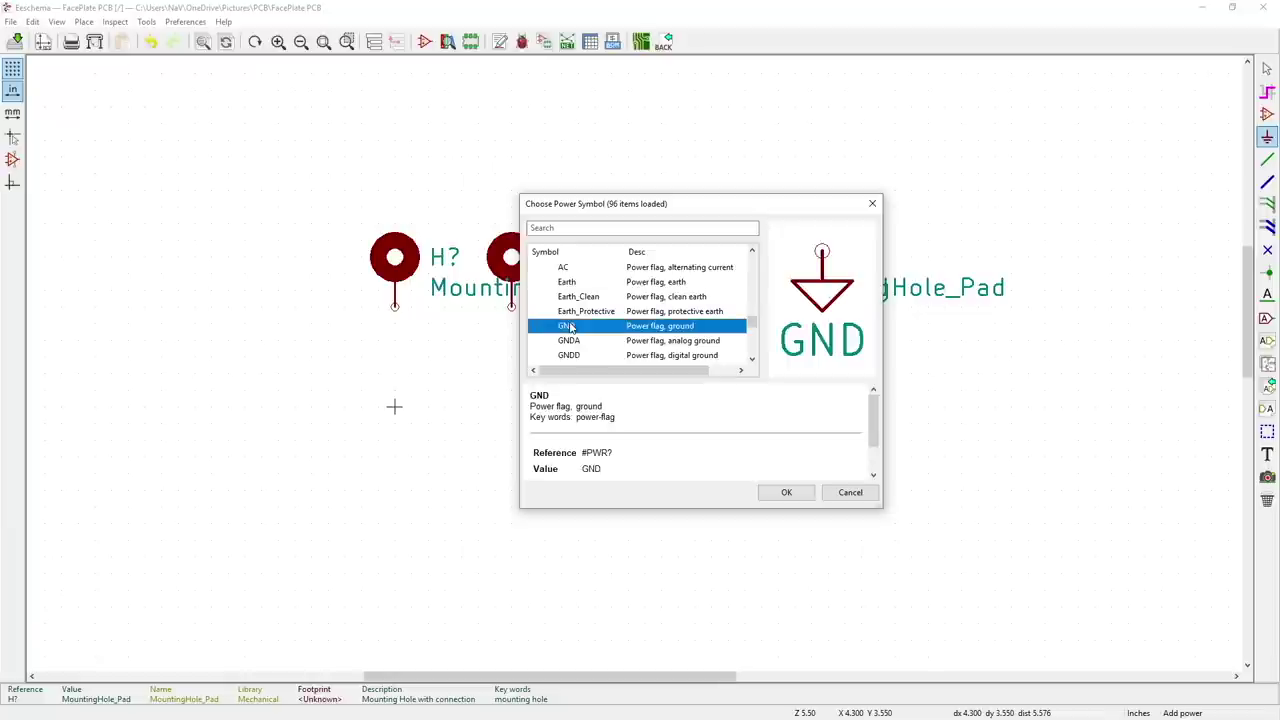
{"action": "left_click", "coordinate": [787, 497]}
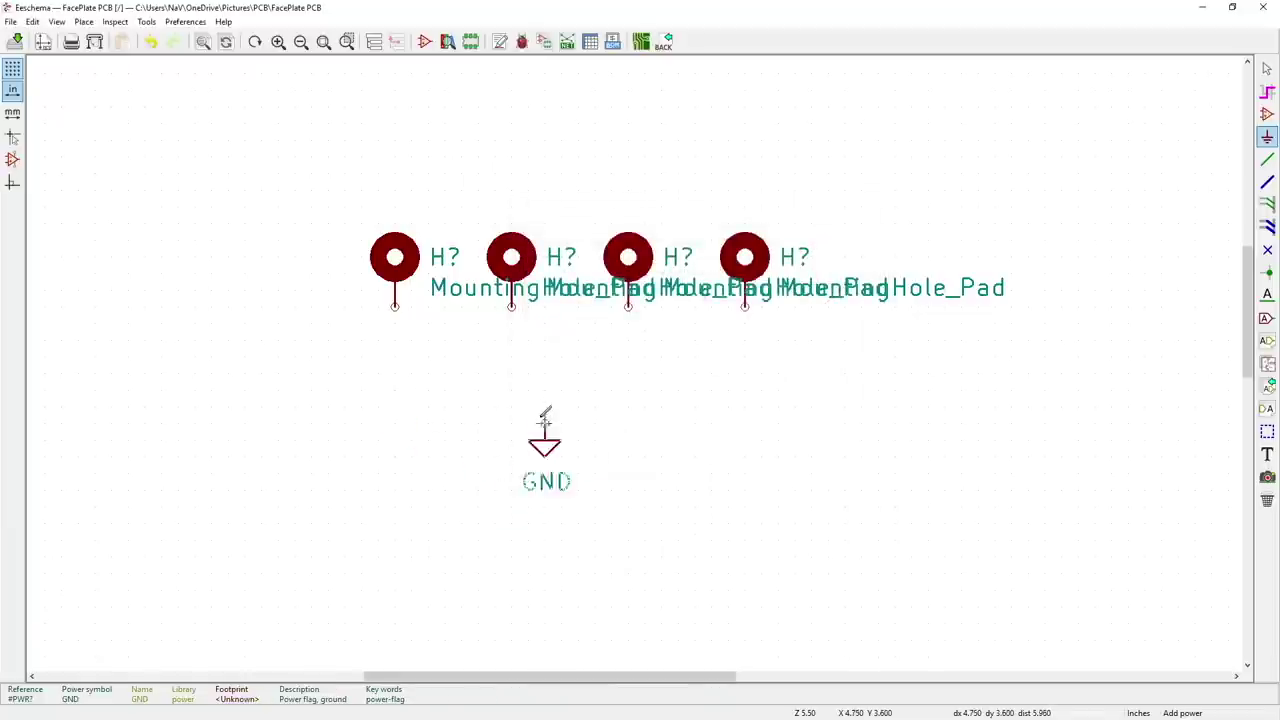
{"action": "left_click", "coordinate": [395, 390]}
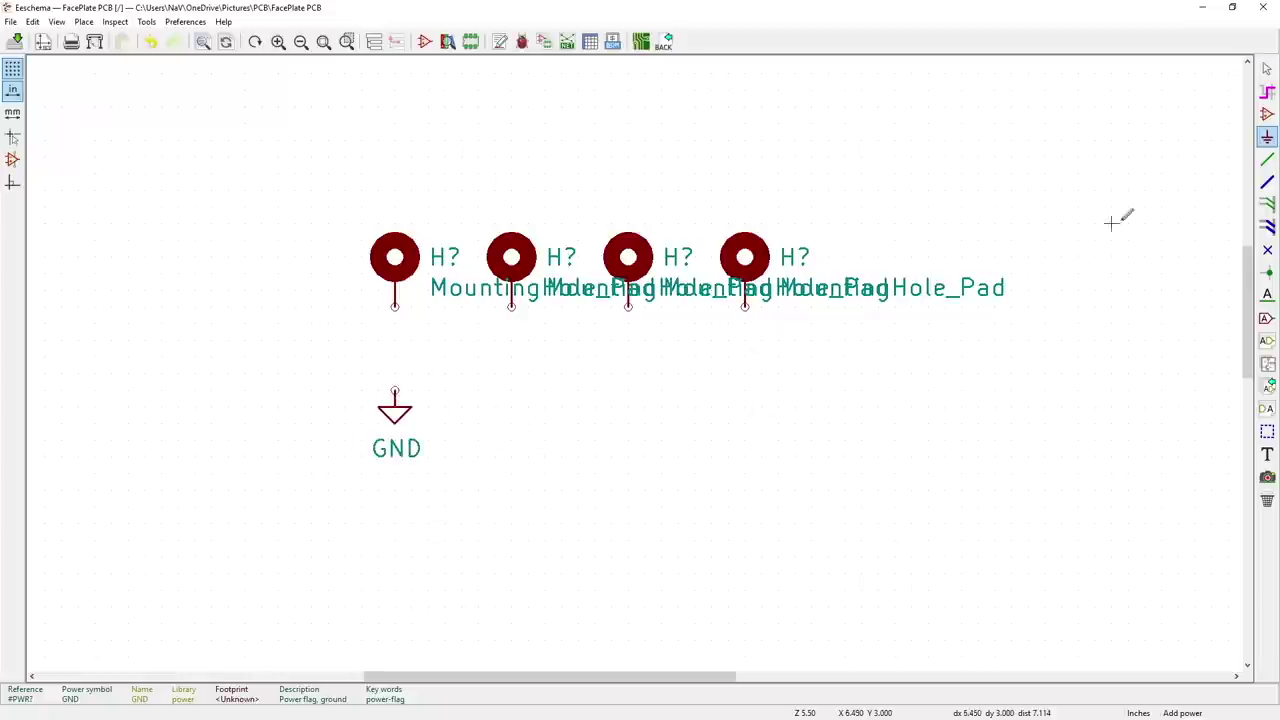
- Wire the leftmost mounting hole's pin down to GND and connect the second hole's pin to that wire
{"action": "left_click", "coordinate": [1268, 158]}
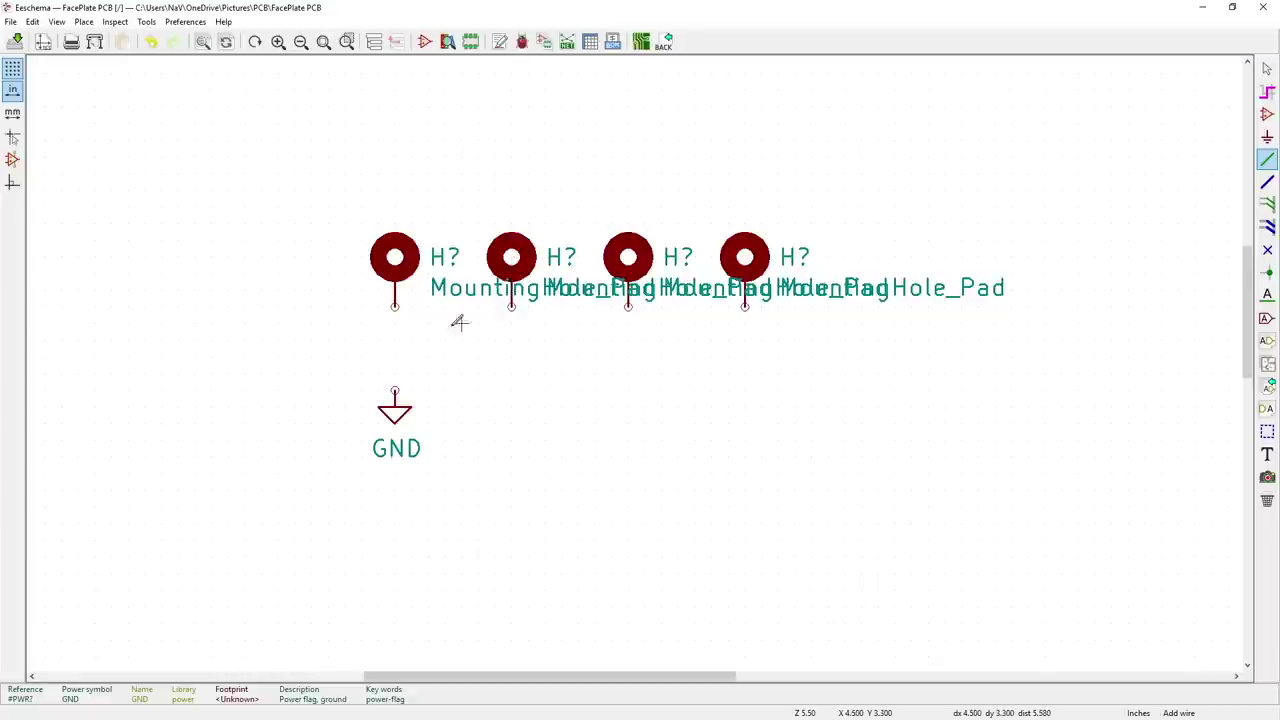
{"action": "left_click", "coordinate": [395, 306]}
{"action": "left_click", "coordinate": [395, 386]}
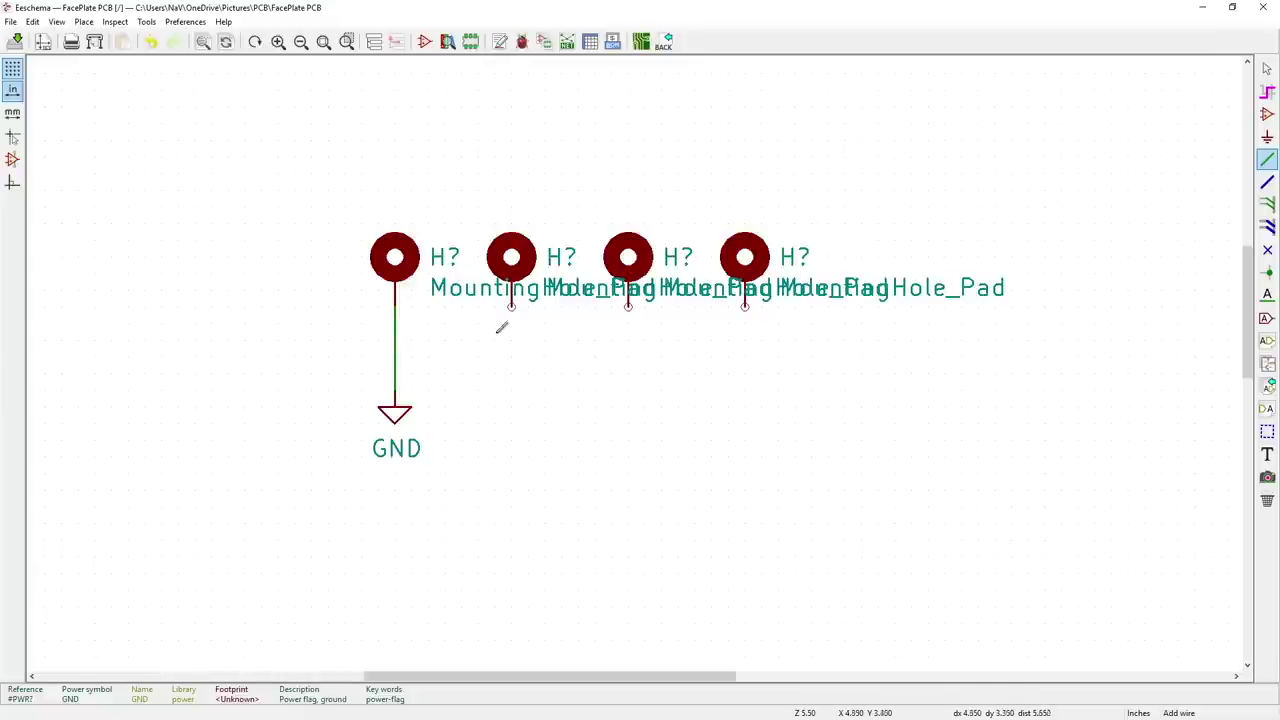
{"action": "left_click", "coordinate": [511, 306]}
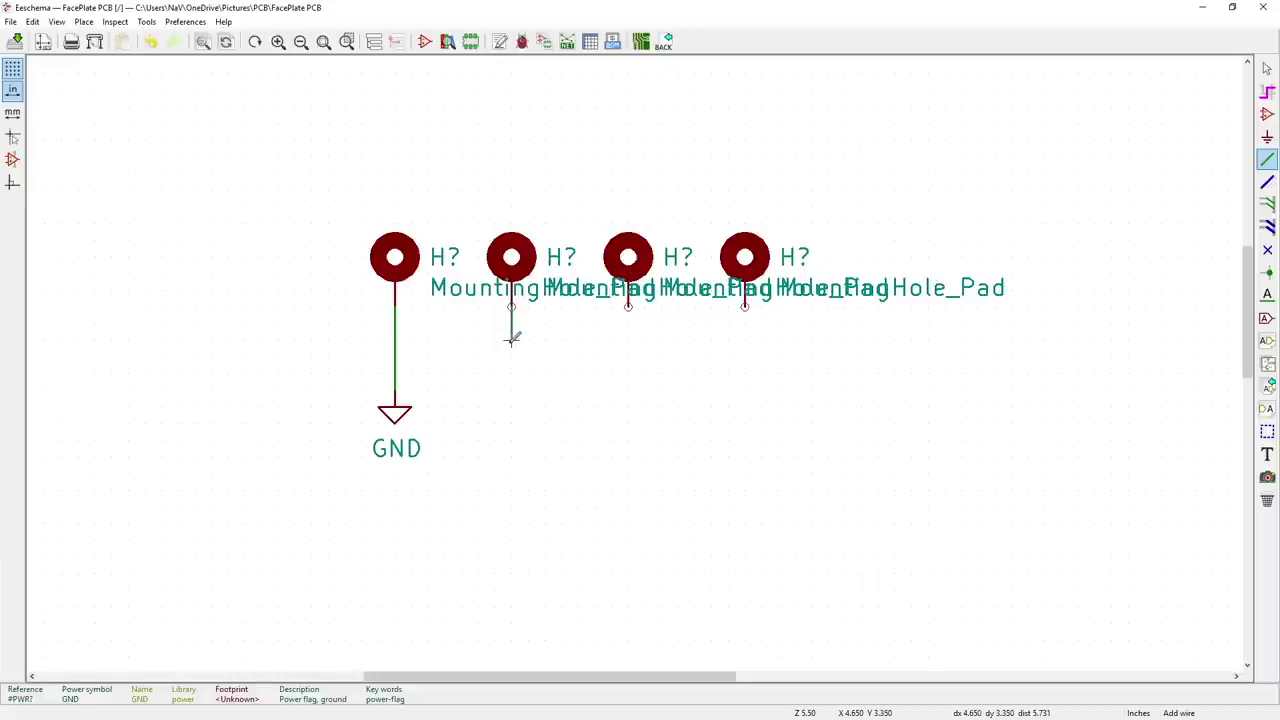
{"action": "left_click", "coordinate": [396, 339]}
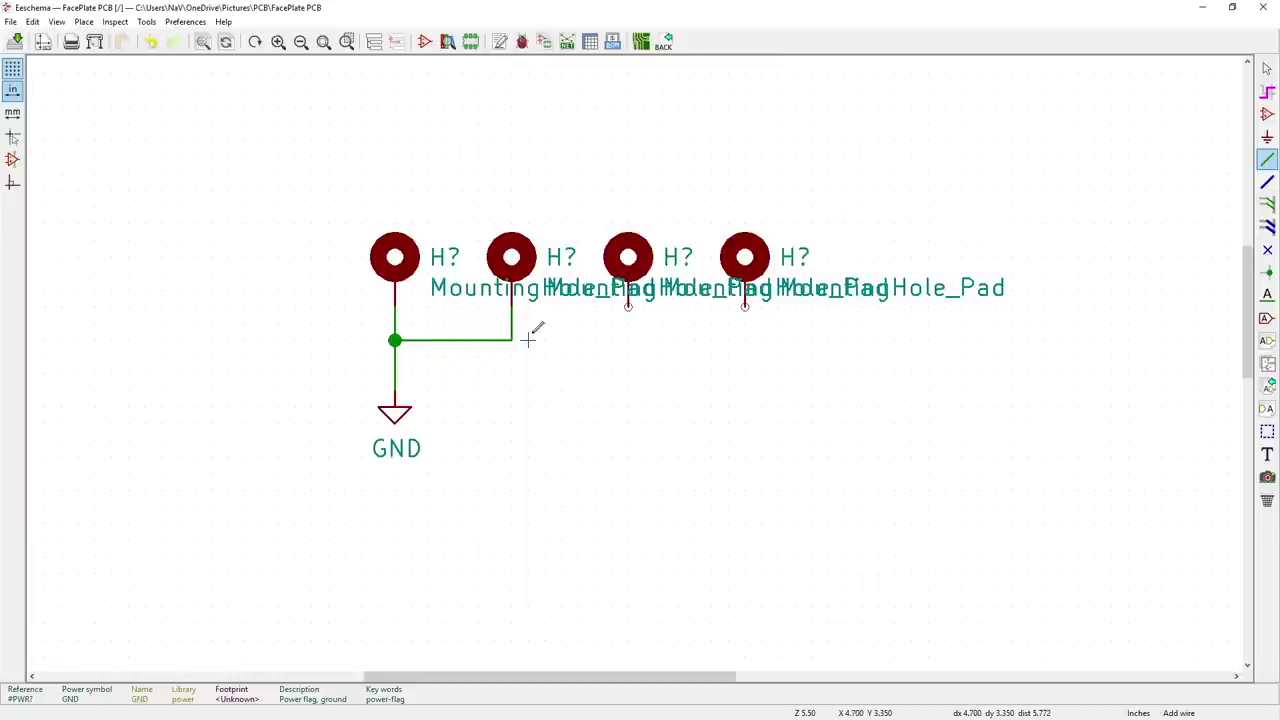
- Wire the third and fourth mounting holes' pins to the shared ground line
{"action": "left_click", "coordinate": [628, 305]}
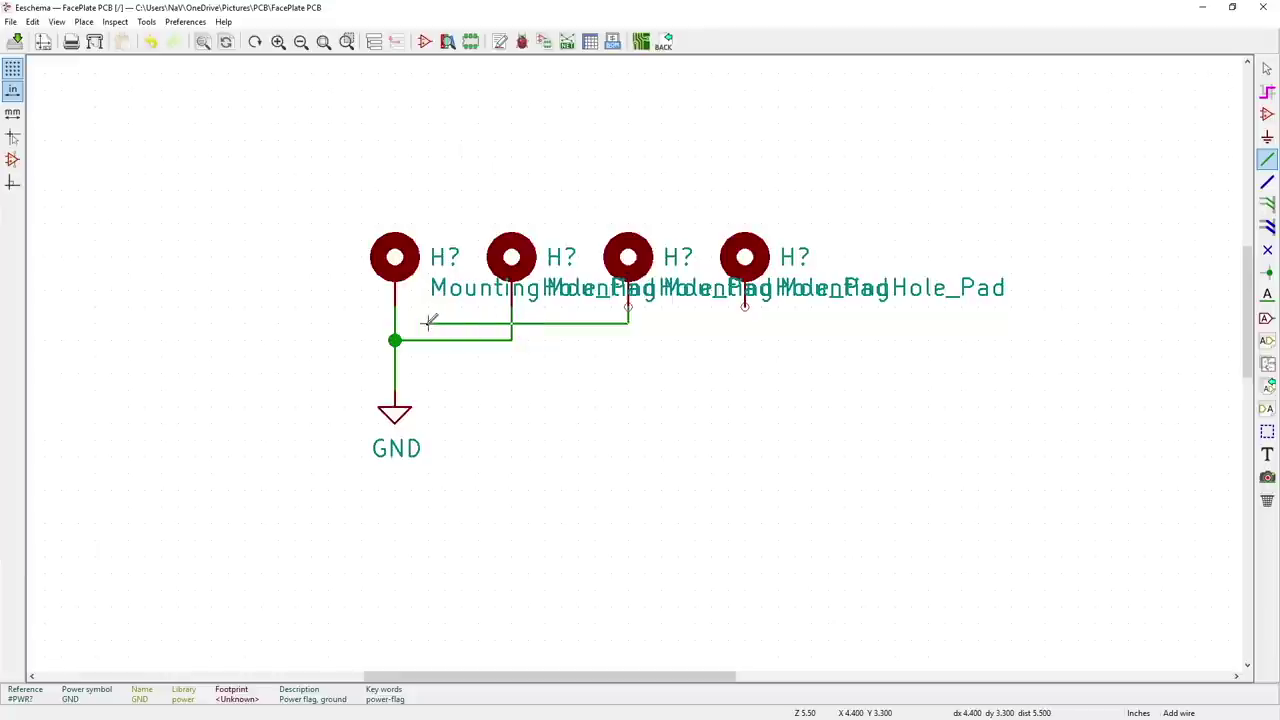
{"action": "key", "text": "Escape"}
{"action": "left_click", "coordinate": [628, 305]}
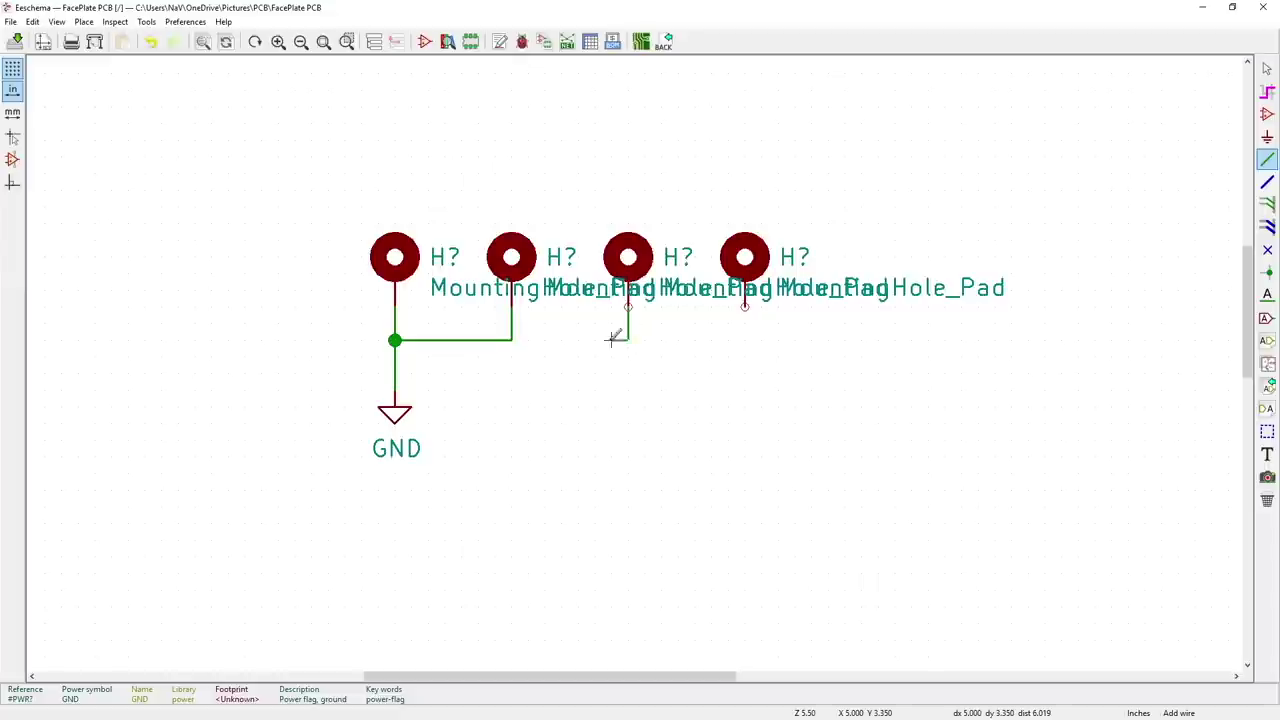
{"action": "left_click", "coordinate": [511, 340]}
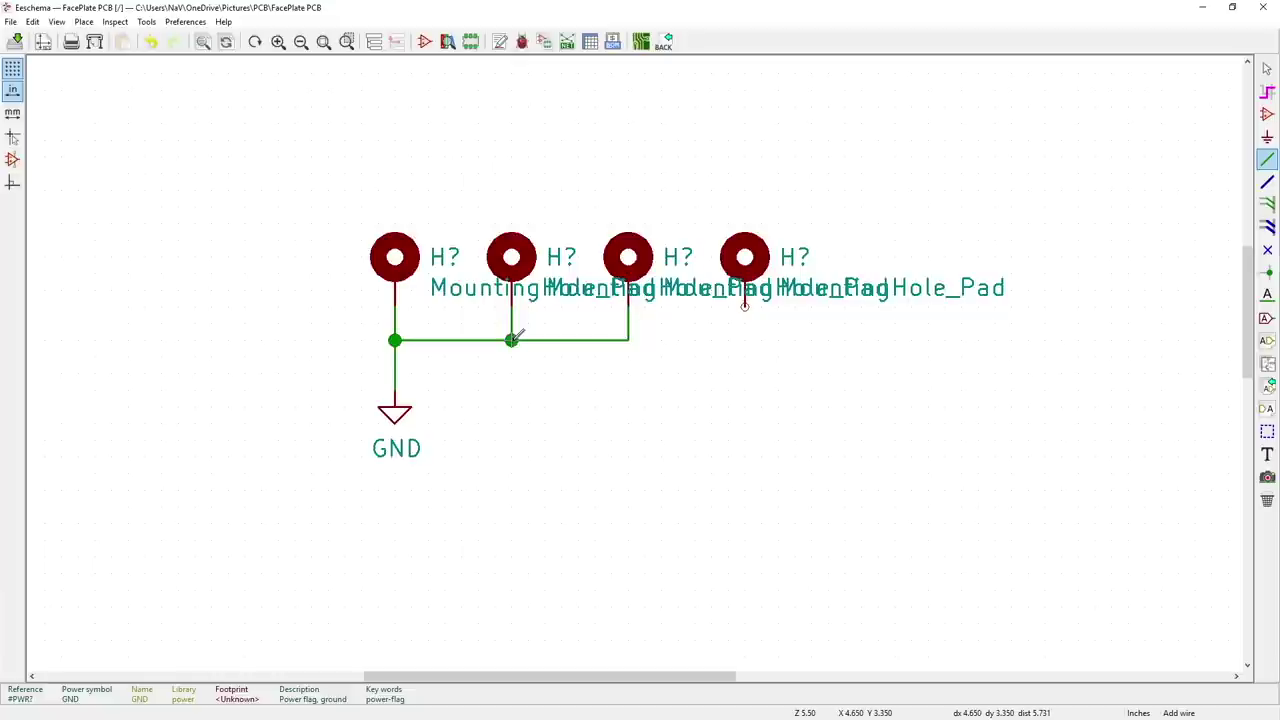
{"action": "left_click", "coordinate": [744, 306]}
{"action": "left_click", "coordinate": [628, 340]}
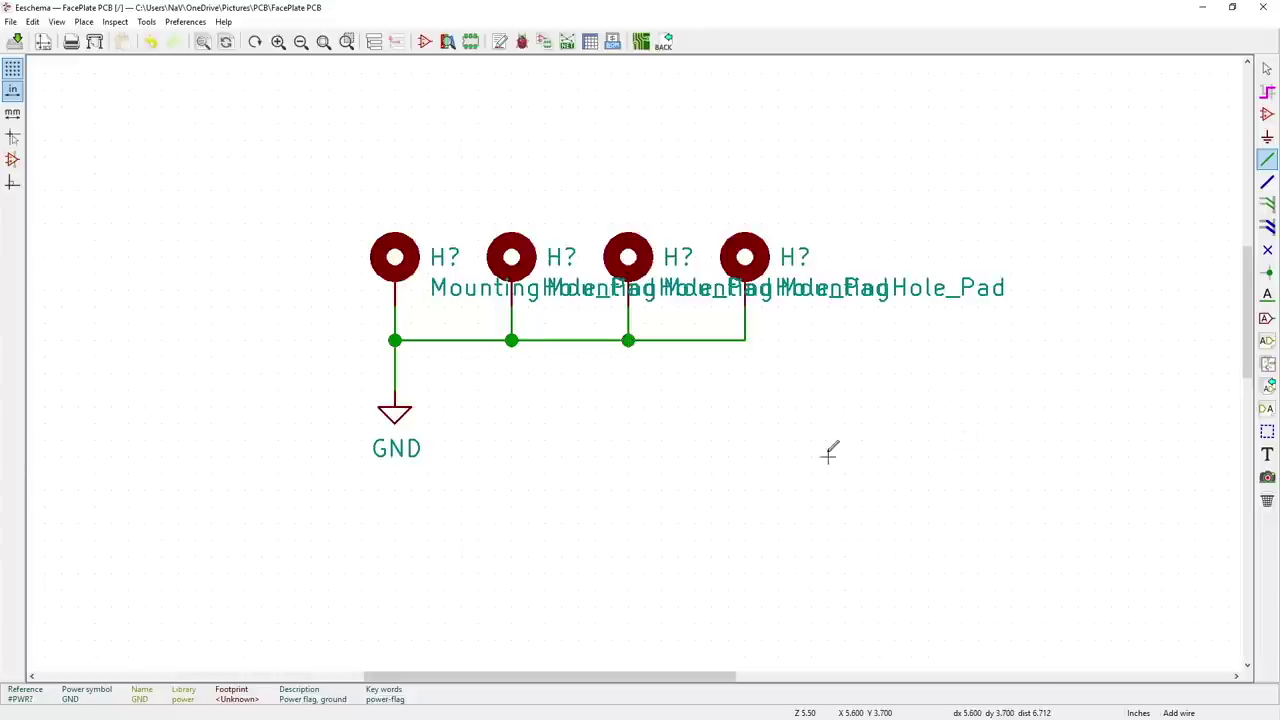
{"action": "key", "text": "Escape"}
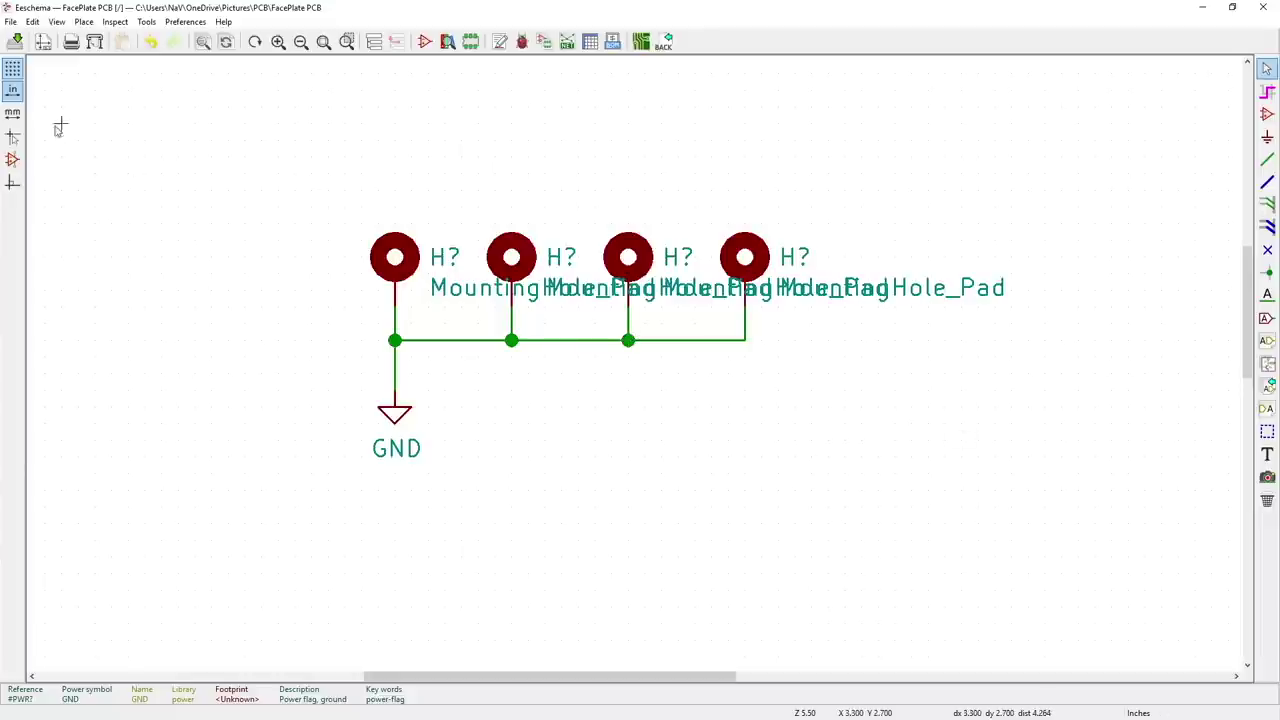
- Save the schematic and annotate its components by X position, keeping existing annotations and using the first free number after 0
{"action": "left_click", "coordinate": [14, 42]}
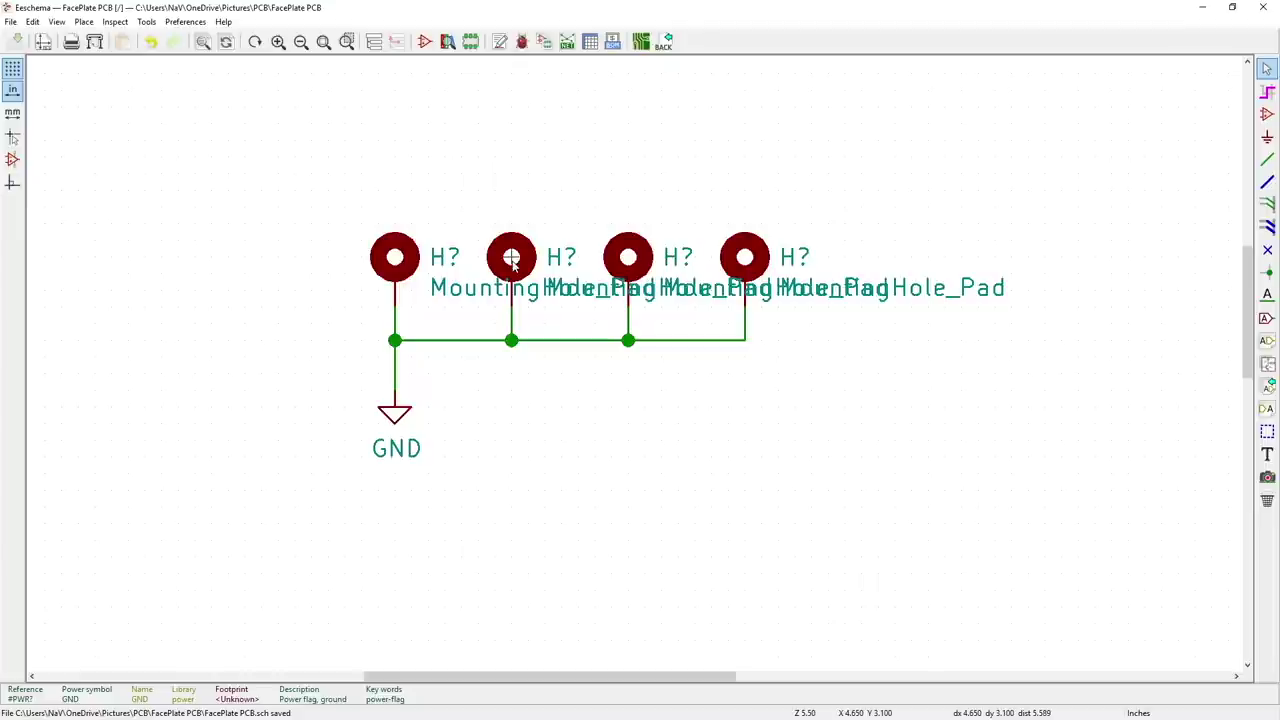
{"action": "left_click", "coordinate": [543, 42]}
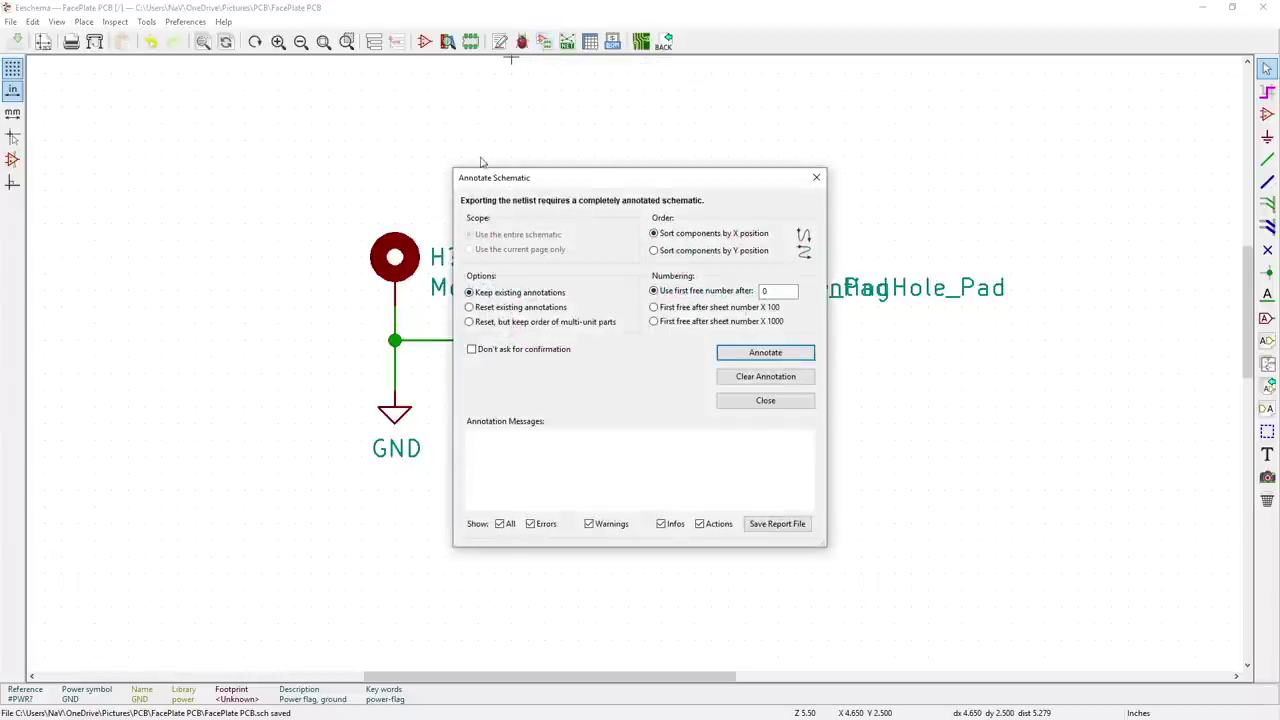
{"action": "left_click_drag", "start_coordinate": [526, 181], "coordinate": [749, 102]}
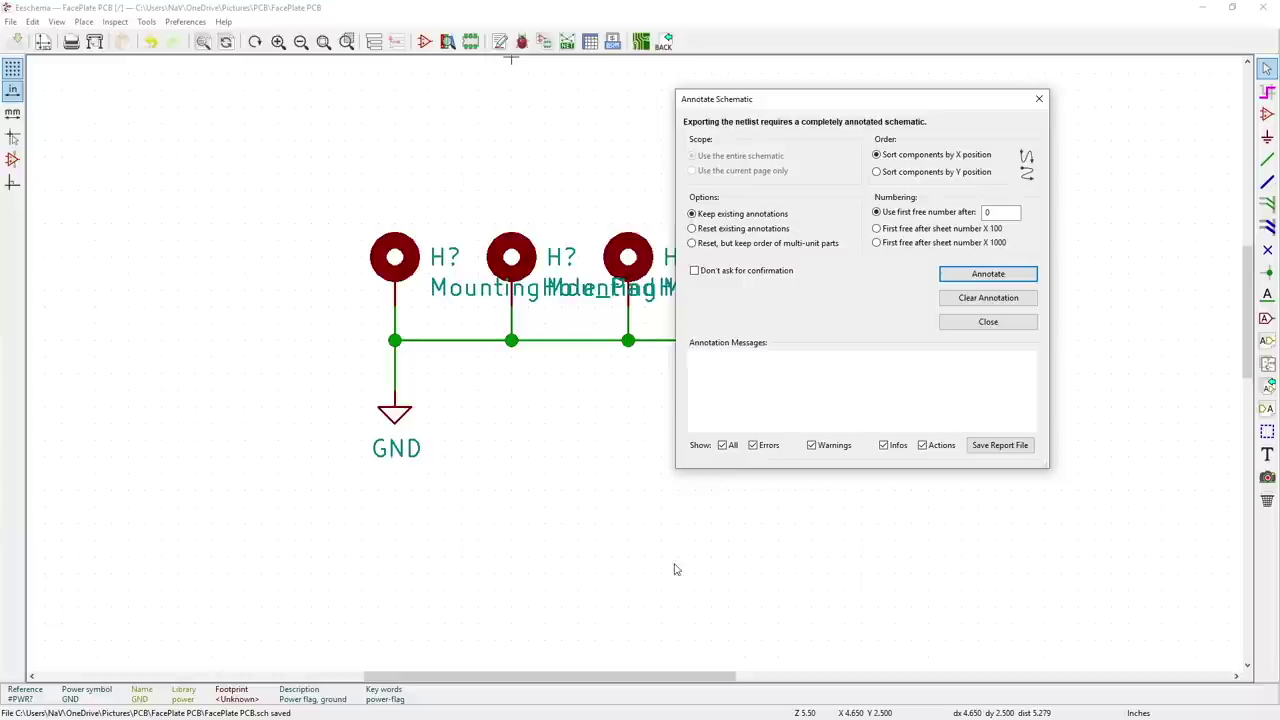
{"action": "left_click", "coordinate": [1005, 276]}
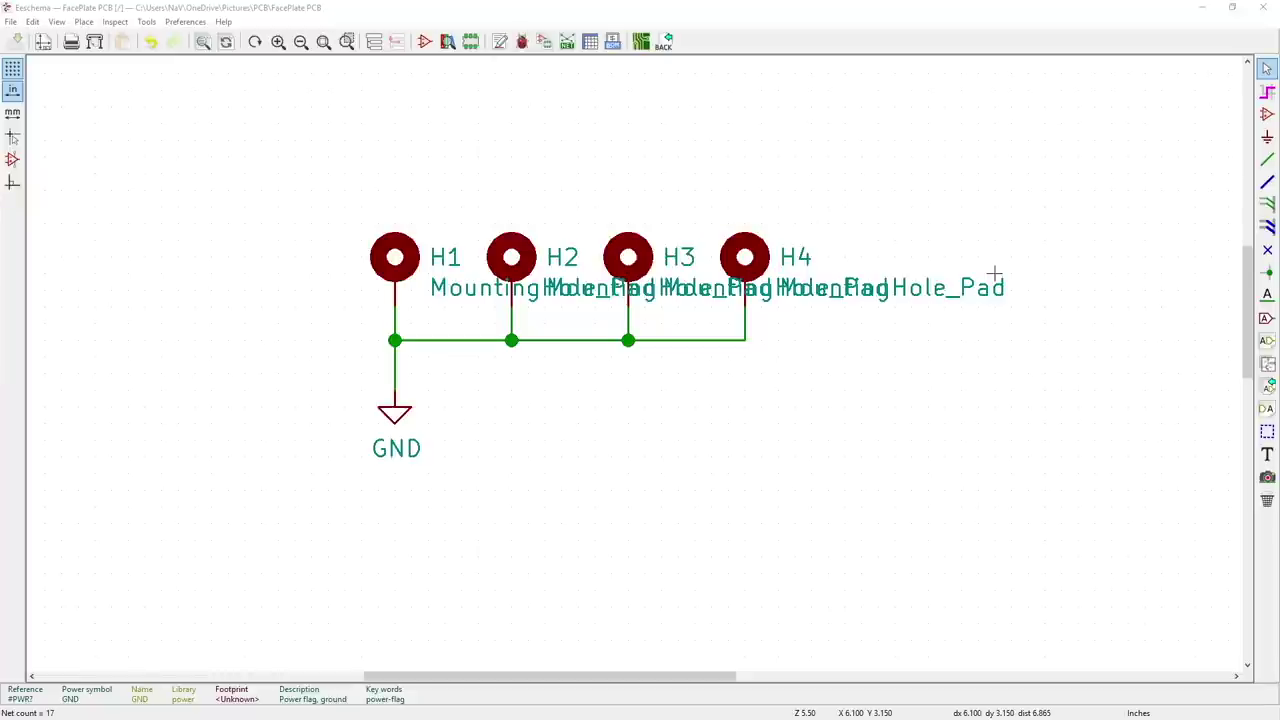
- Open footprint assignment for the schematic symbols and list the footprints in the Mounting_Holes library
{"action": "left_click", "coordinate": [567, 41]}
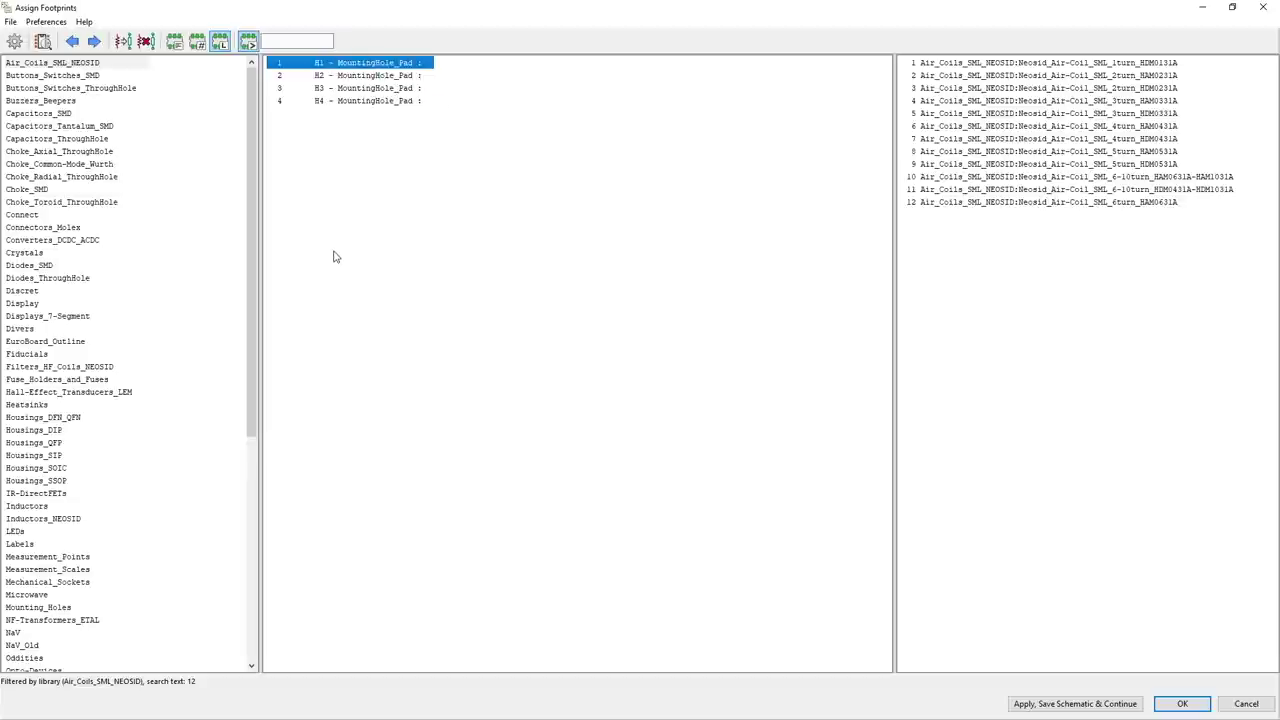
{"action": "left_click_drag", "start_coordinate": [256, 326], "coordinate": [257, 460]}
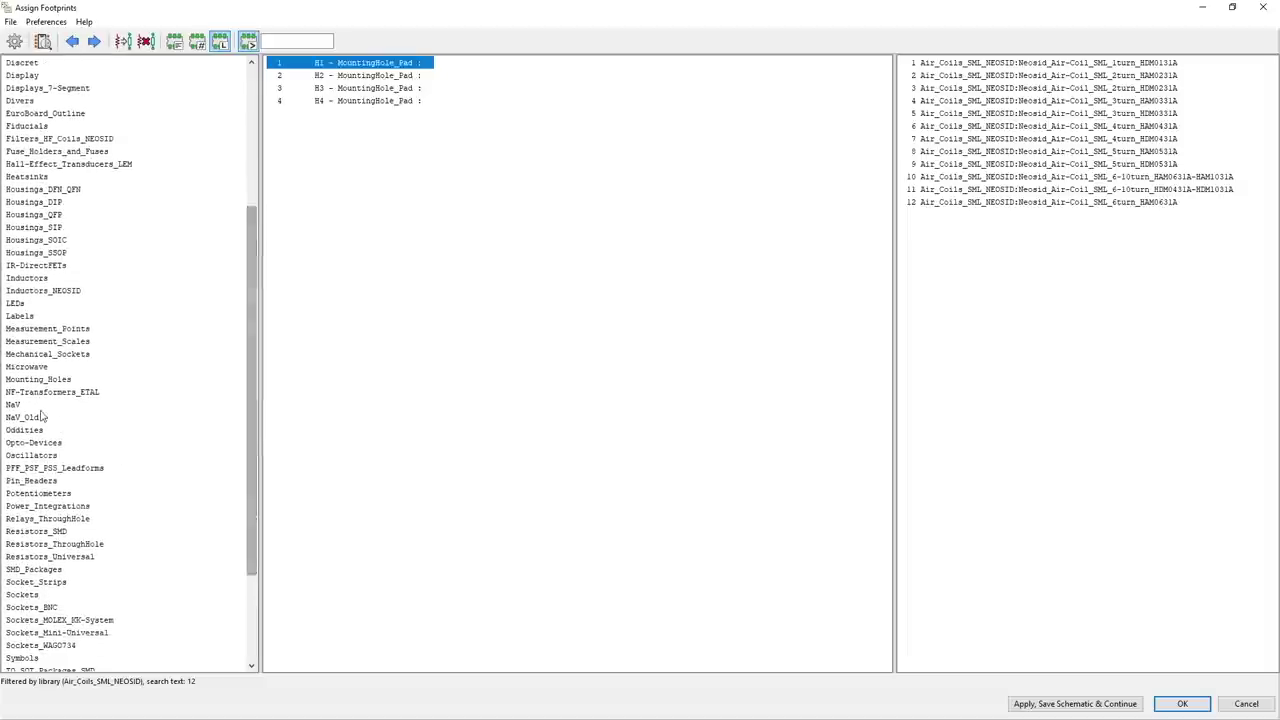
{"action": "left_click", "coordinate": [29, 381]}
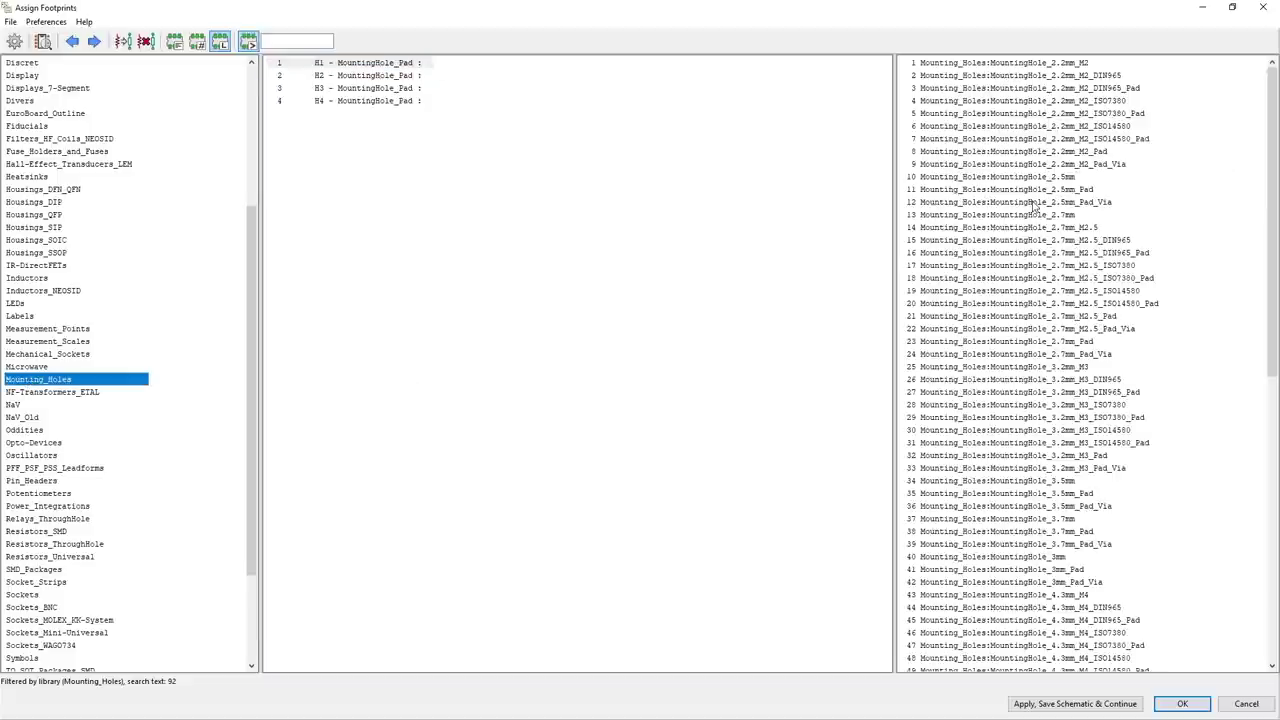
{"action": "scroll", "coordinate": [1033, 205], "scroll_direction": "down", "scroll_amount": 3}
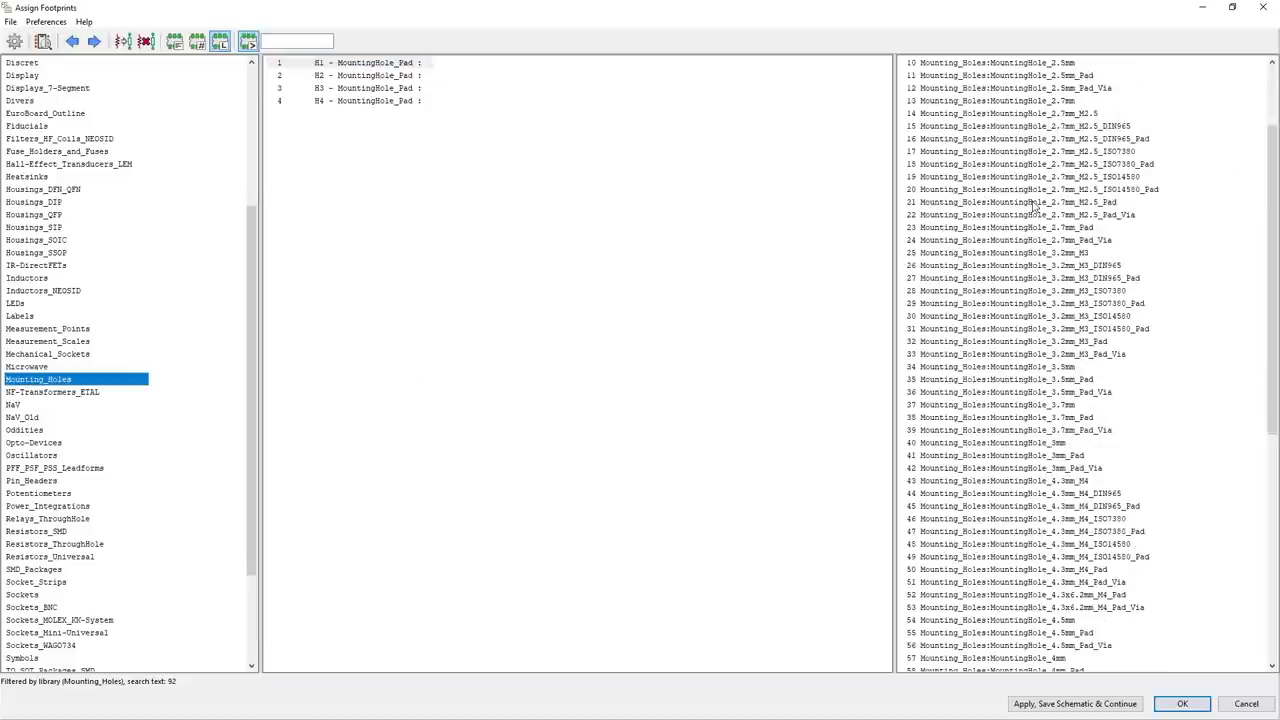
{"action": "scroll", "coordinate": [1033, 205], "scroll_direction": "down", "scroll_amount": 1}
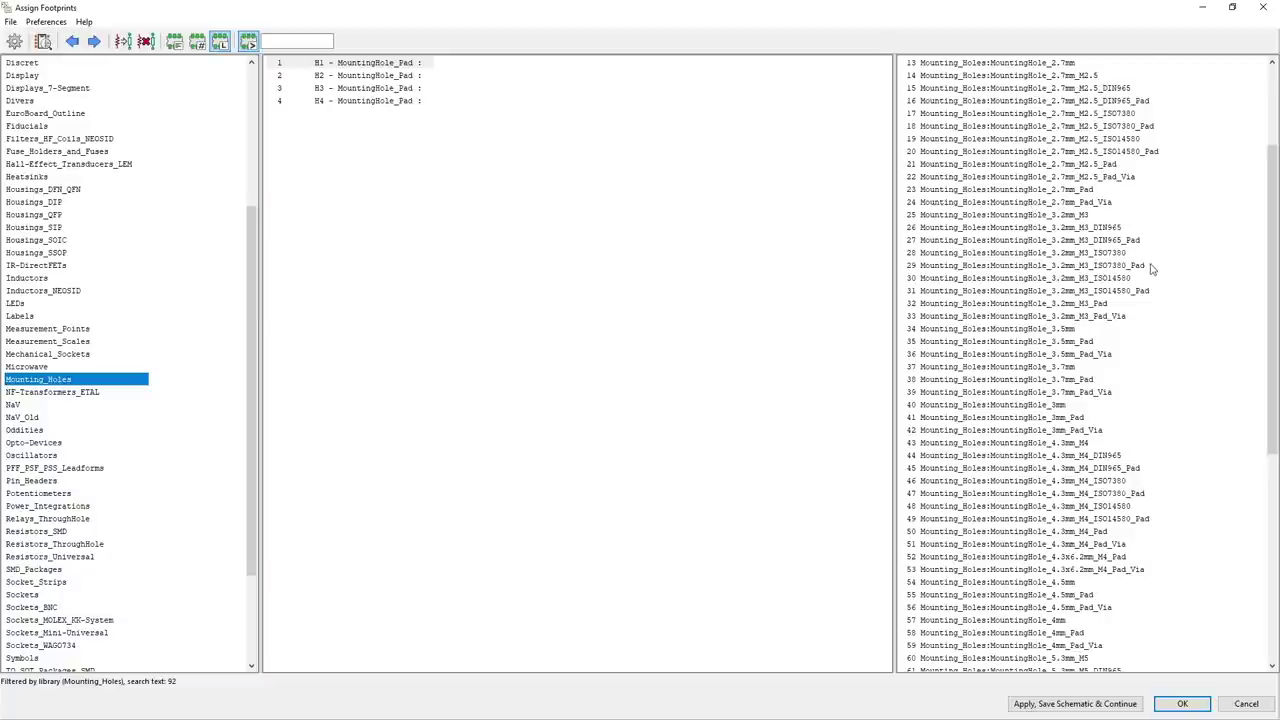
{"action": "scroll", "coordinate": [1152, 268], "scroll_direction": "up", "scroll_amount": 3}
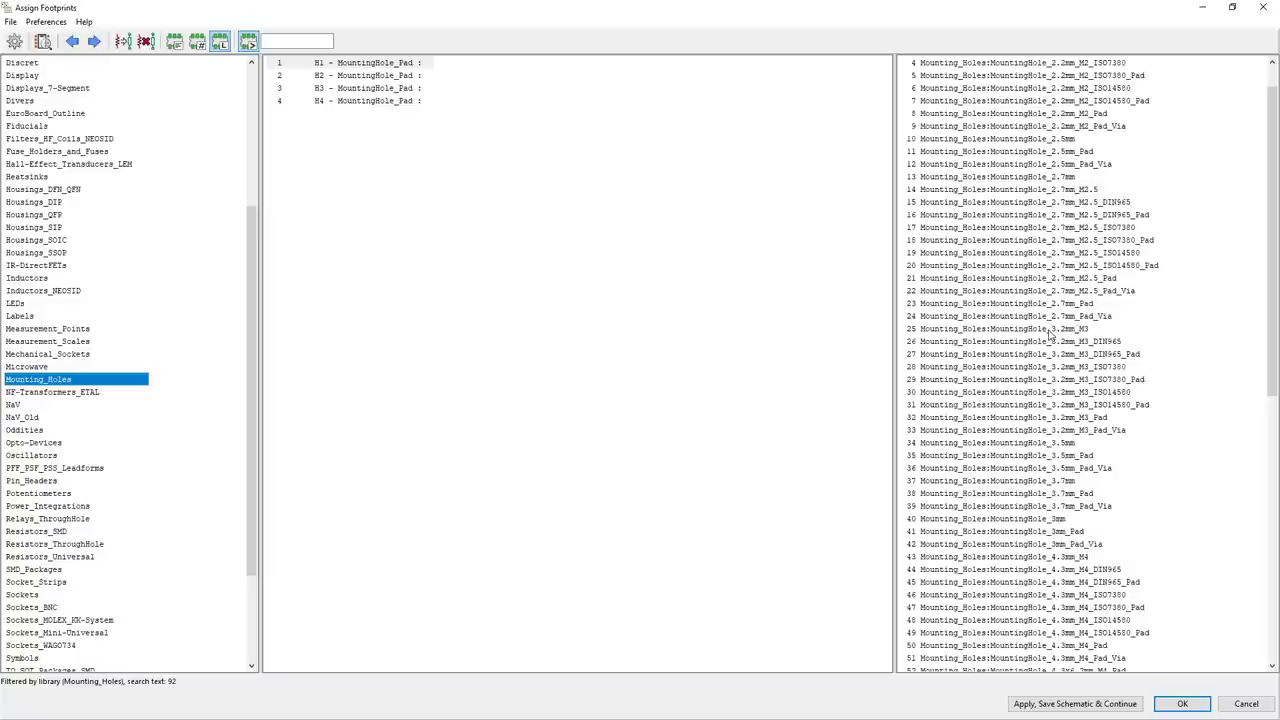
- Preview the MountingHole_3.2mm_M3 footprint, view its whole outline, and close the preview
{"action": "left_click", "coordinate": [1048, 330]}
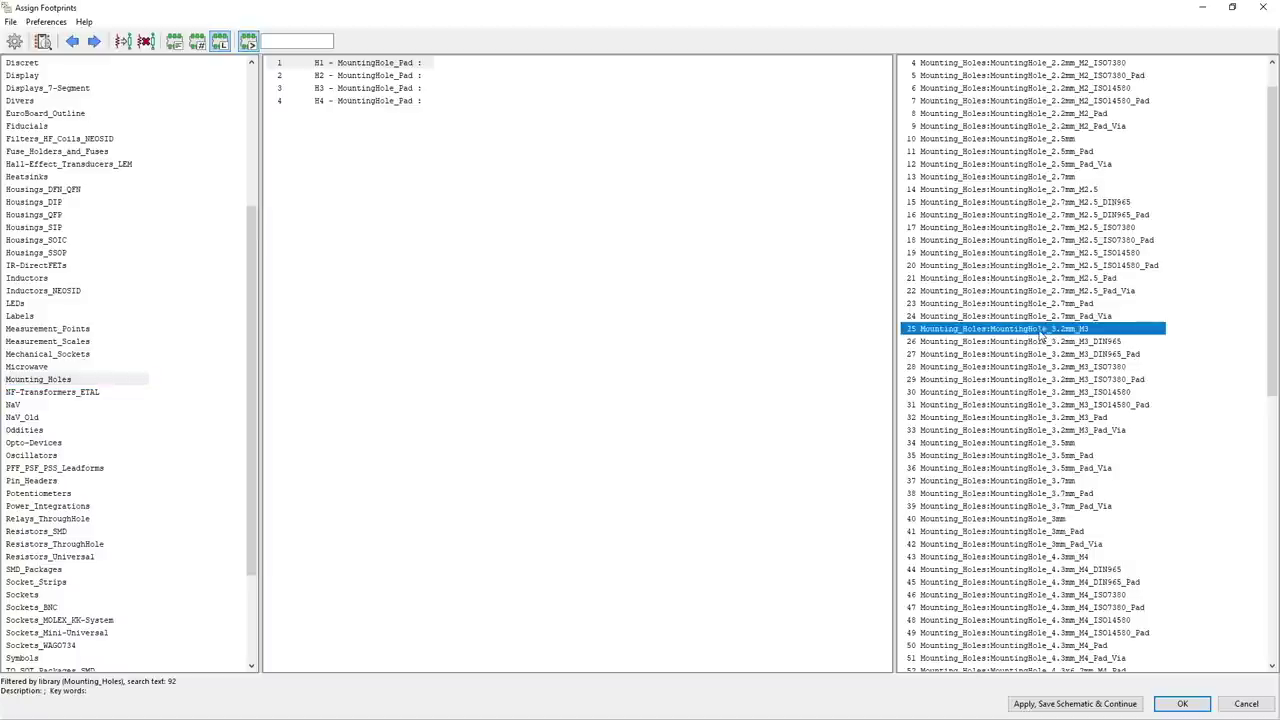
{"action": "left_click", "coordinate": [42, 40]}
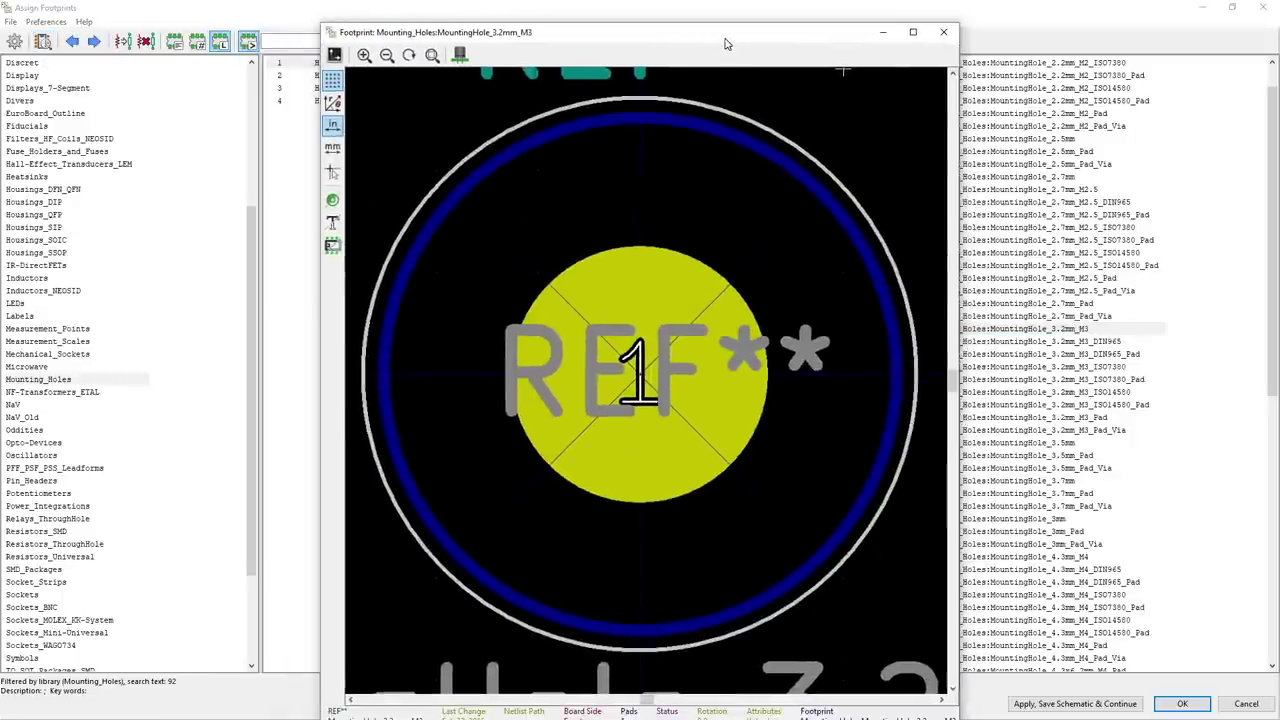
{"action": "scroll", "coordinate": [593, 531], "scroll_direction": "down", "scroll_amount": 5}
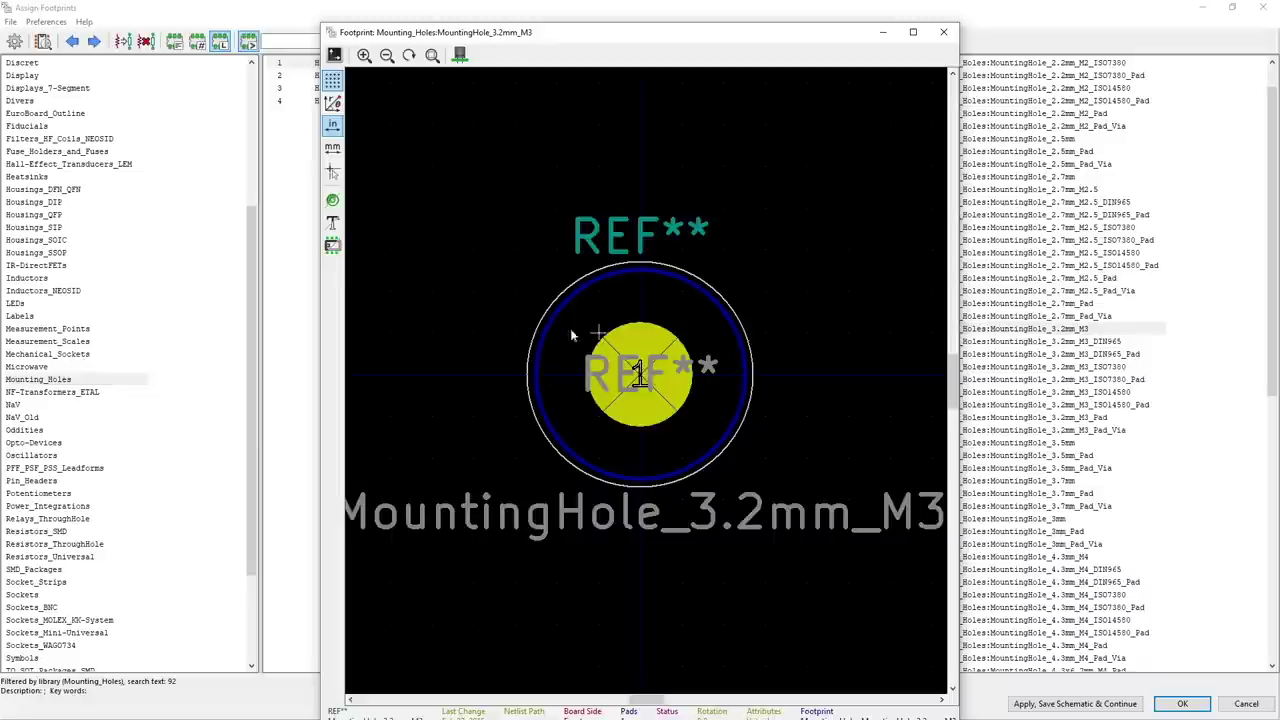
{"action": "left_click", "coordinate": [943, 32]}
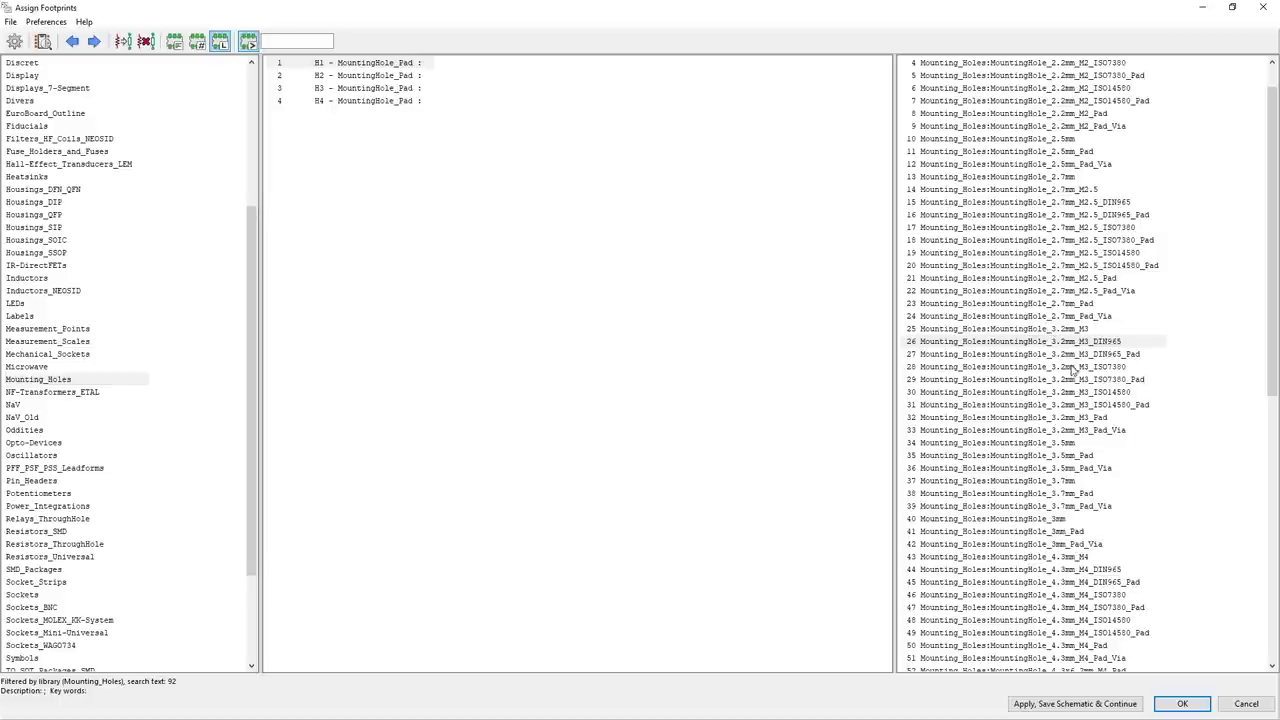
- Preview the MountingHole_3.2mm_M3_DIN965_Pad footprint to inspect its pad, and close the preview
{"action": "key", "text": "Up"}
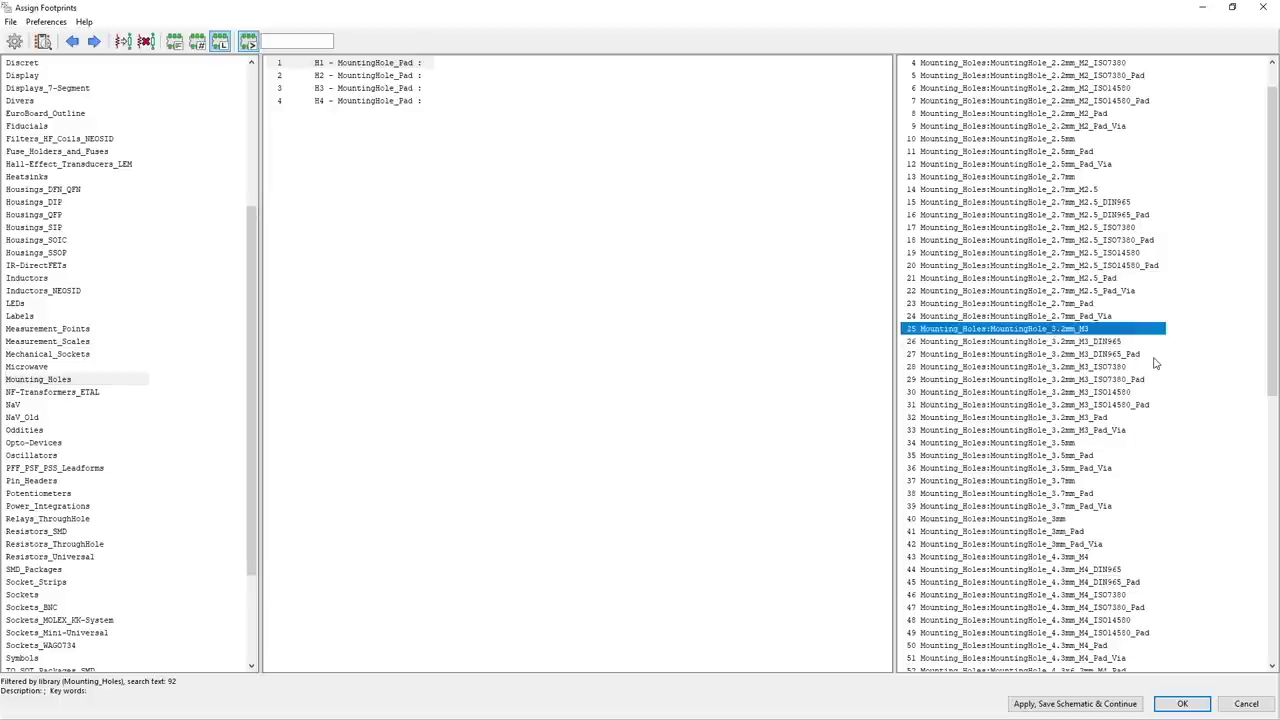
{"action": "left_click", "coordinate": [1096, 356]}
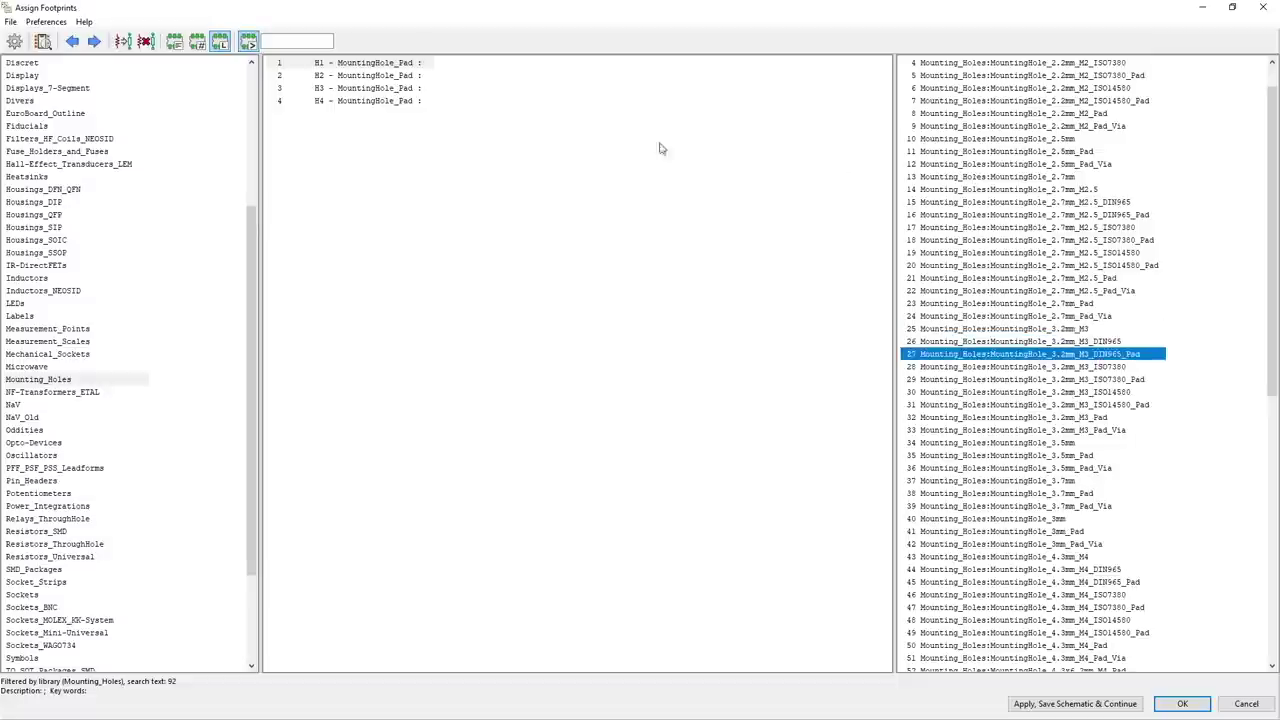
{"action": "left_click", "coordinate": [43, 41]}
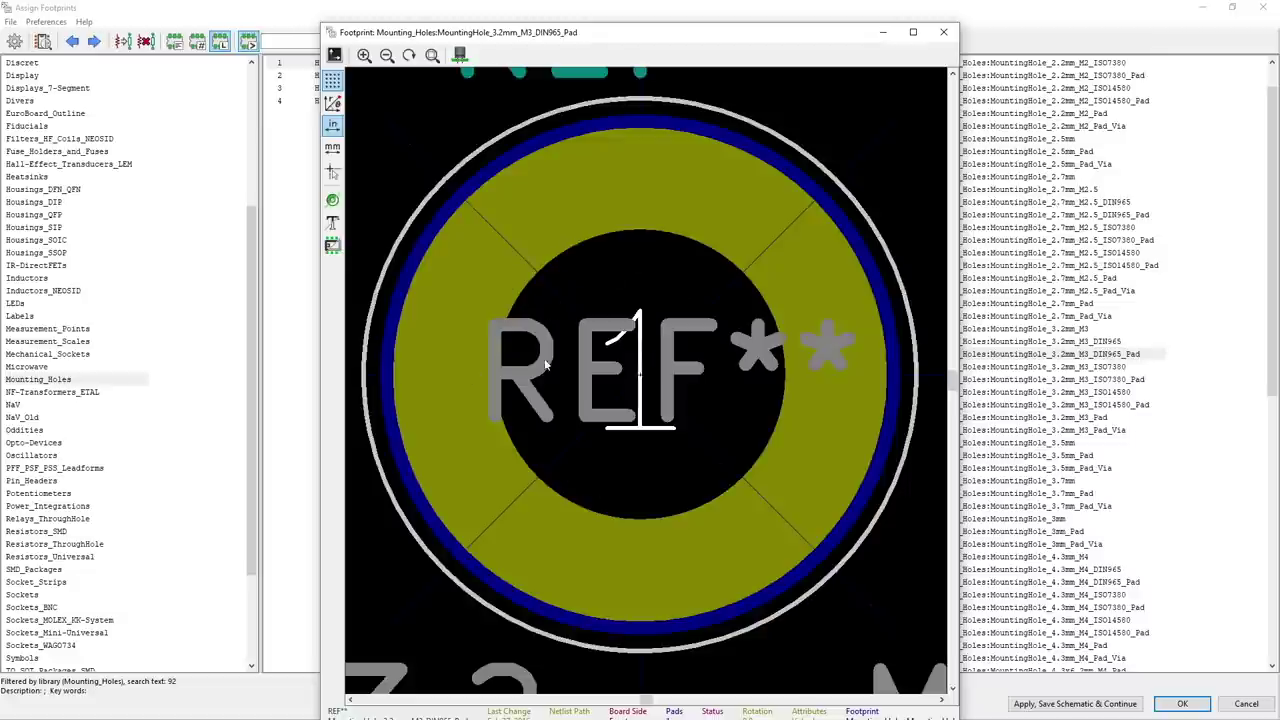
{"action": "scroll", "coordinate": [546, 370], "scroll_direction": "down", "scroll_amount": 3}
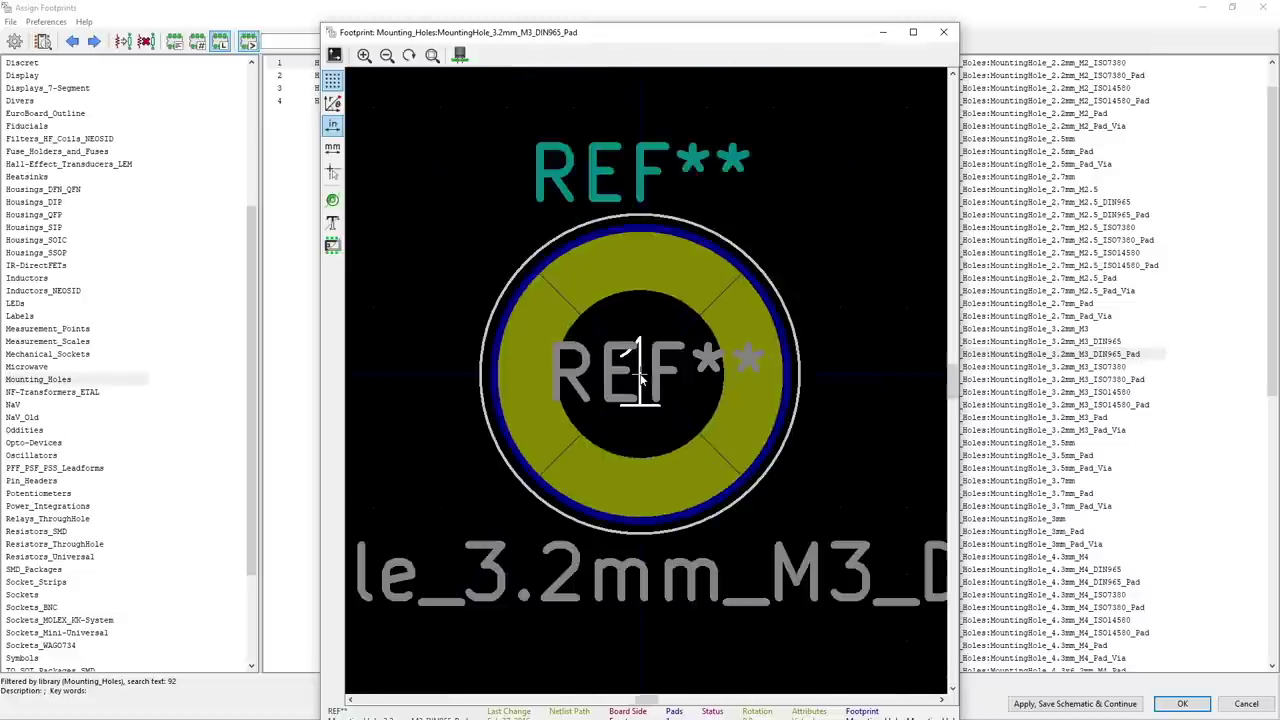
{"action": "left_click", "coordinate": [943, 32]}
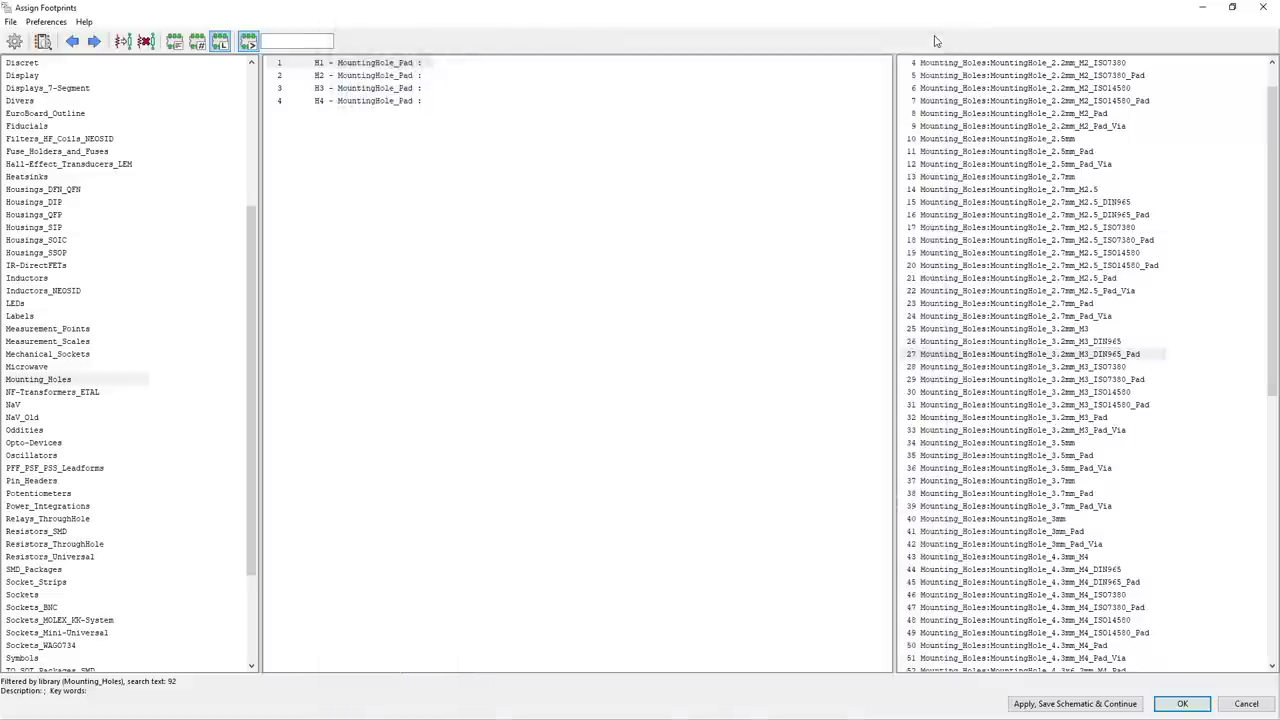
- Assign the MountingHole_3.2mm_M3_DIN965_Pad footprint to H1 through H4, save the schematic with these assignments, and finish footprint assignment
{"action": "left_click", "coordinate": [377, 64]}
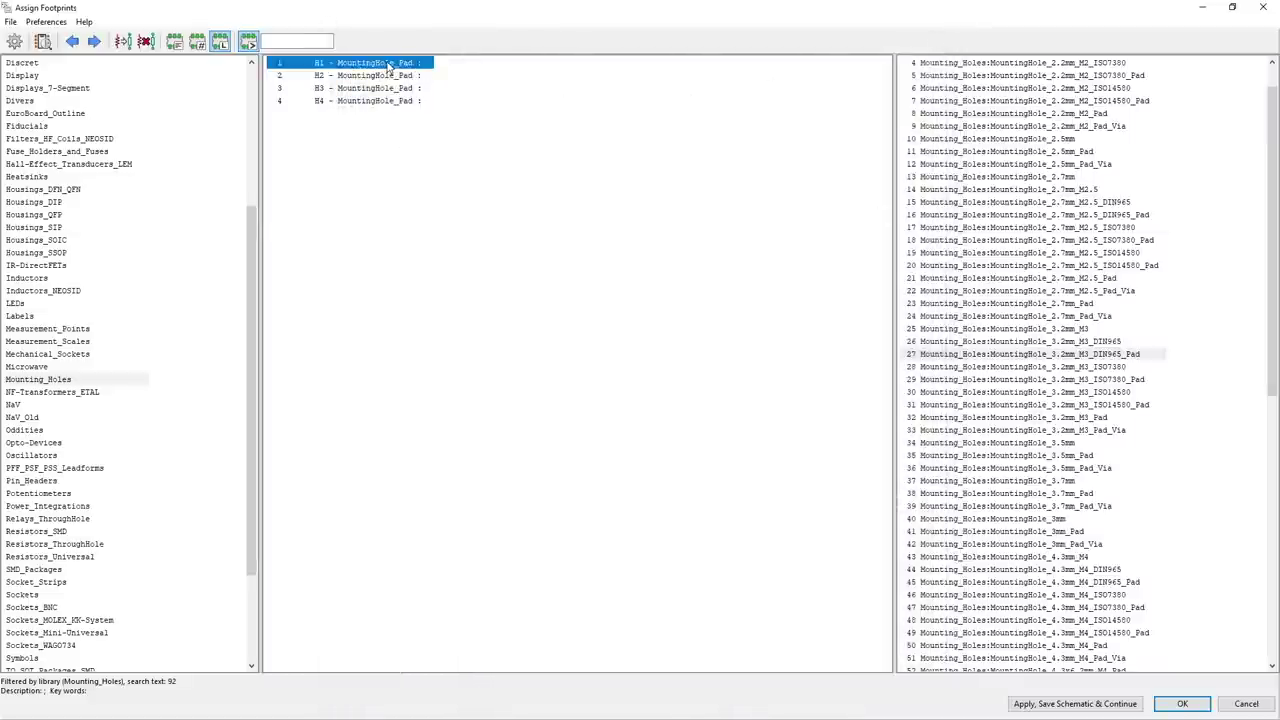
{"action": "double_click", "coordinate": [1055, 355]}
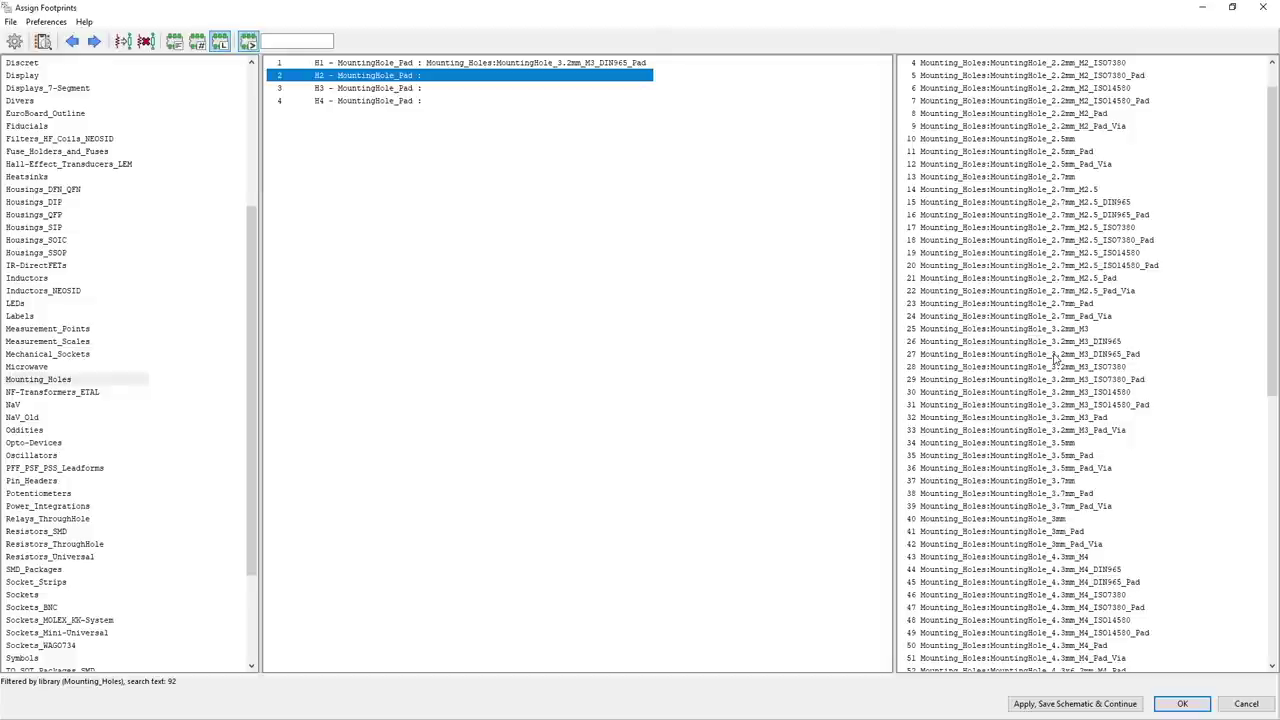
{"action": "double_click", "coordinate": [1055, 355]}
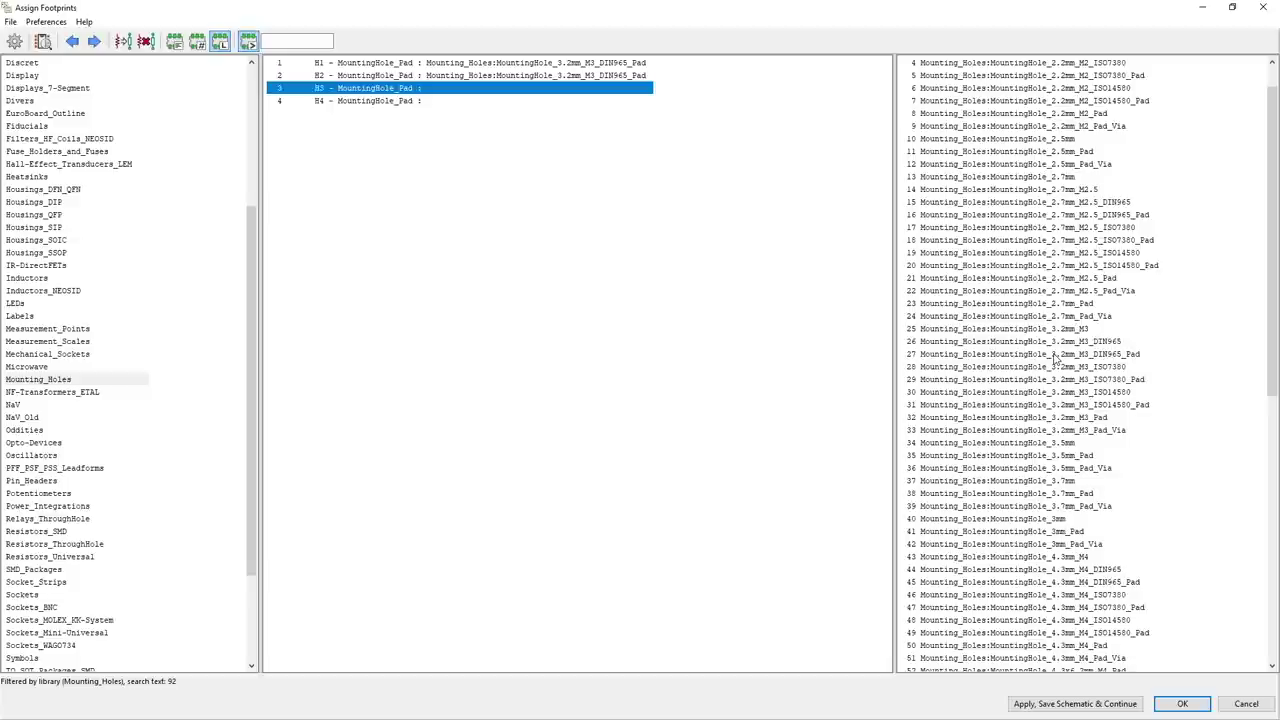
{"action": "double_click", "coordinate": [1055, 355]}
{"action": "double_click", "coordinate": [1055, 355]}
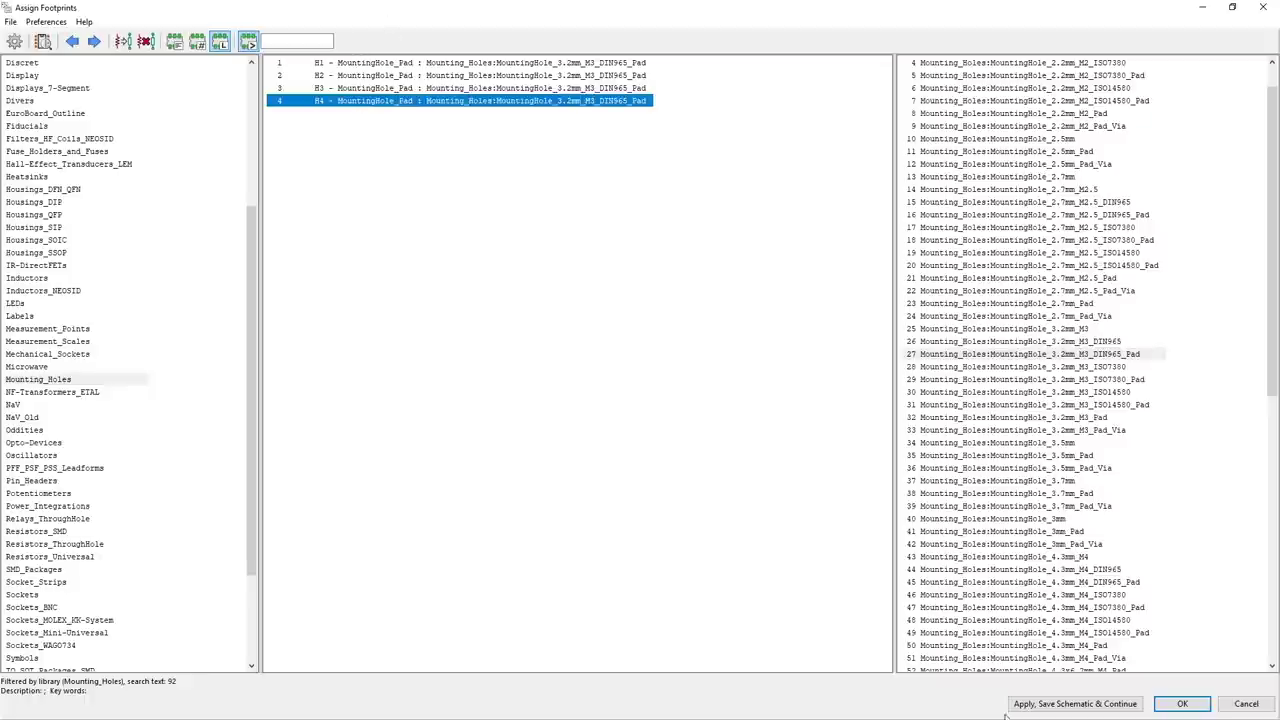
{"action": "left_click", "coordinate": [1066, 708]}
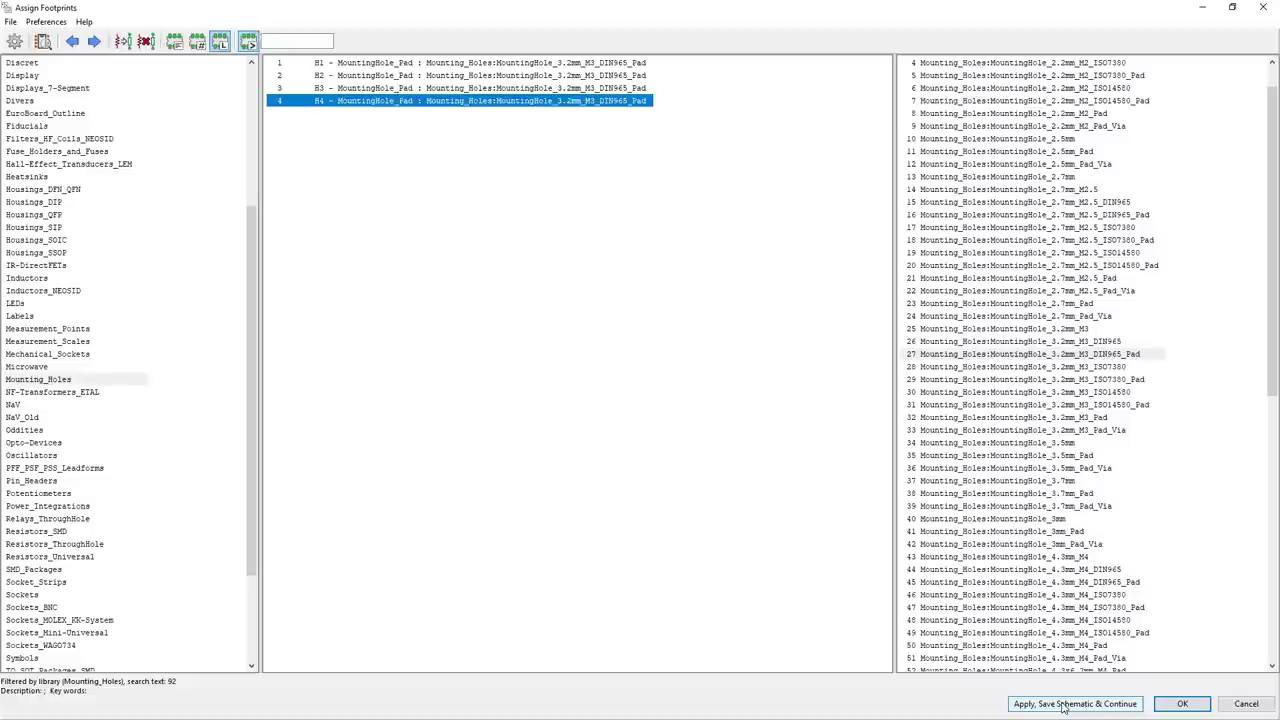
{"action": "left_click", "coordinate": [1064, 707]}
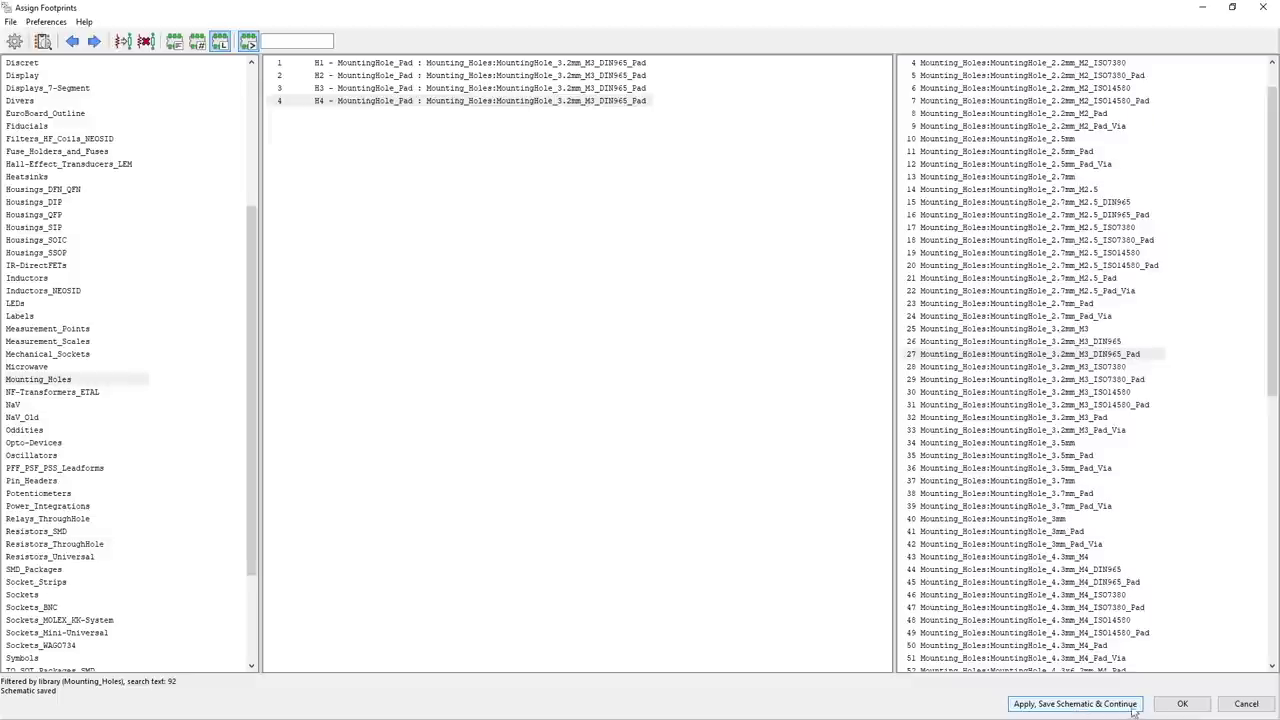
{"action": "left_click", "coordinate": [1182, 706]}
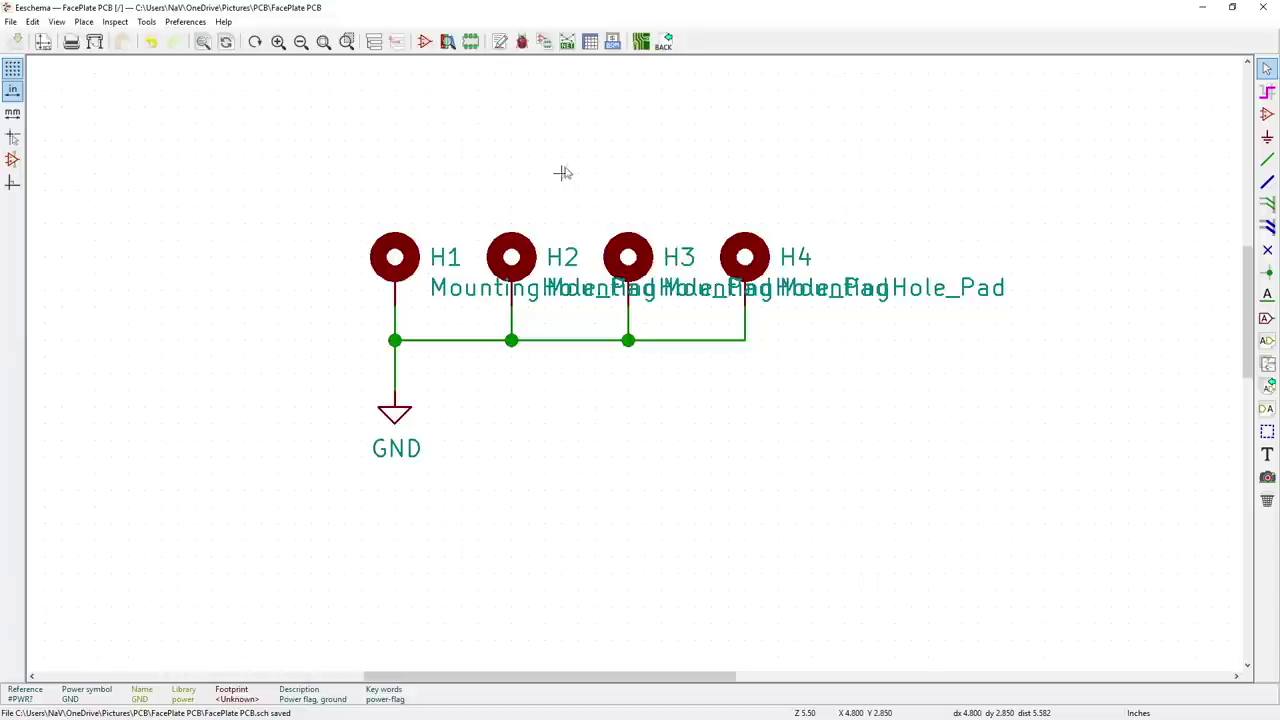
- Generate the Pcbnew netlist in default format and save it as FacePlate PCB.net in the FacePlate PCB folder
{"action": "left_click", "coordinate": [566, 42]}
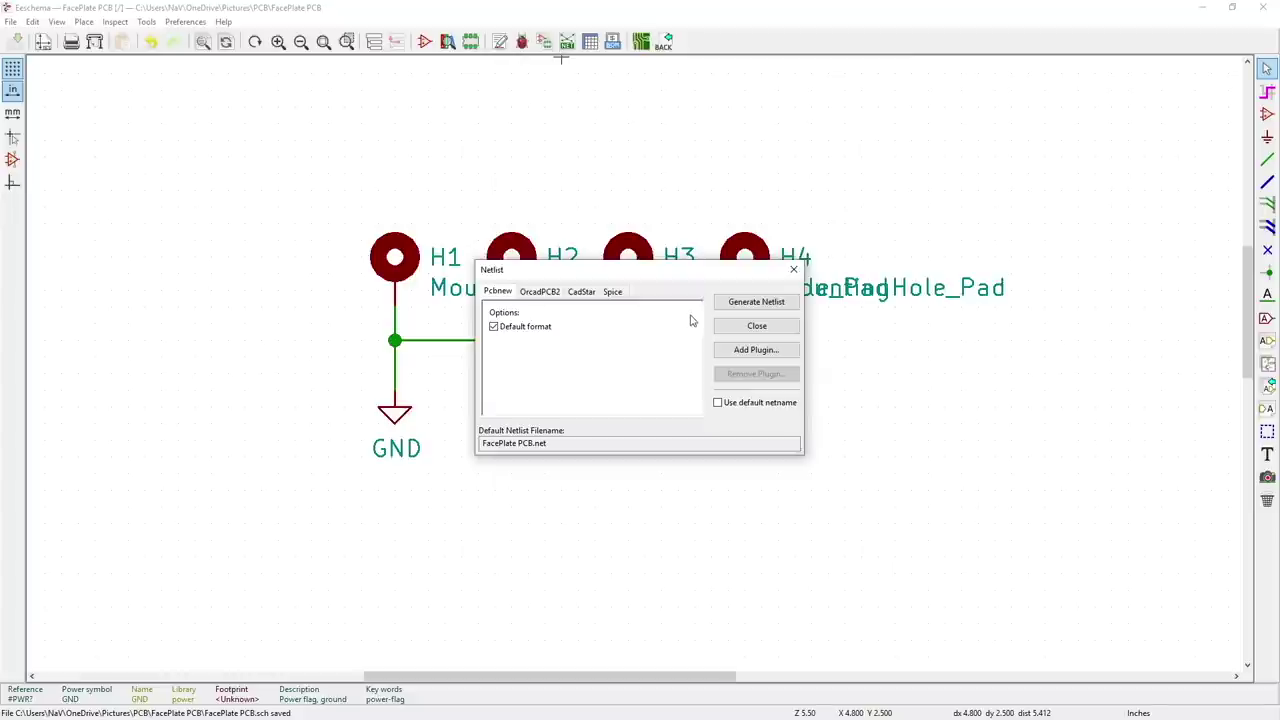
{"action": "left_click", "coordinate": [757, 302]}
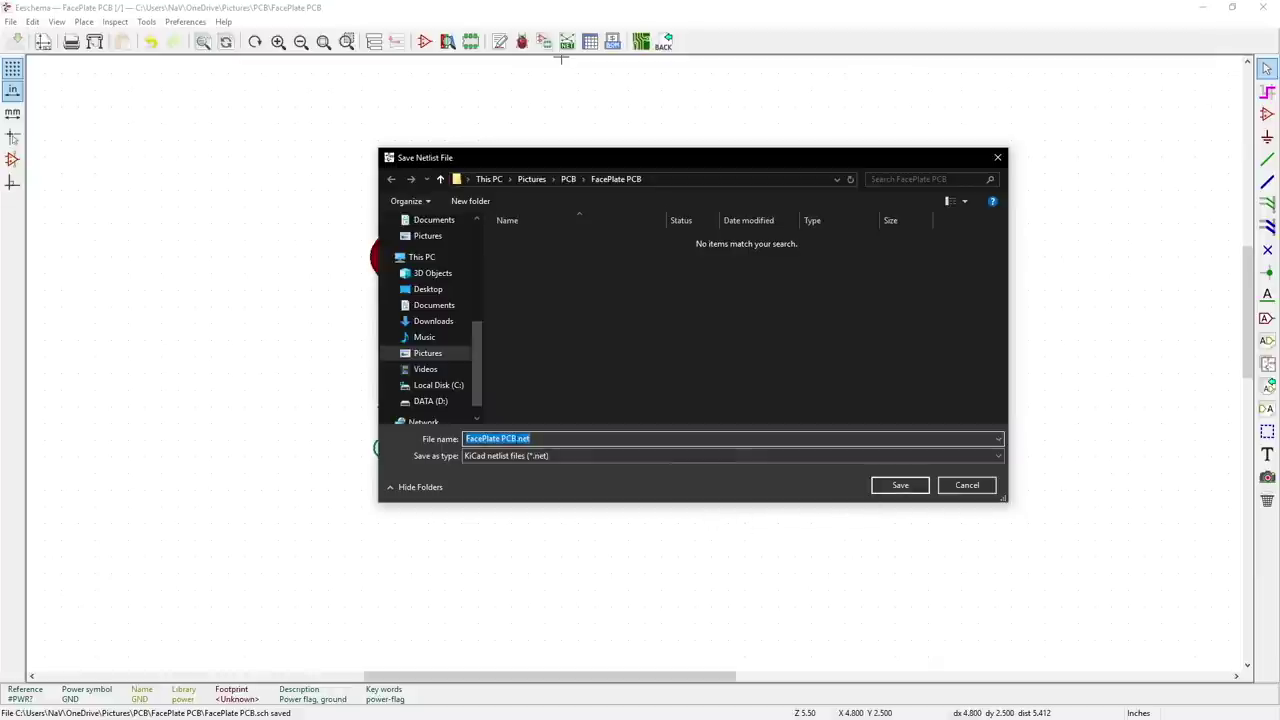
{"action": "left_click", "coordinate": [900, 485]}
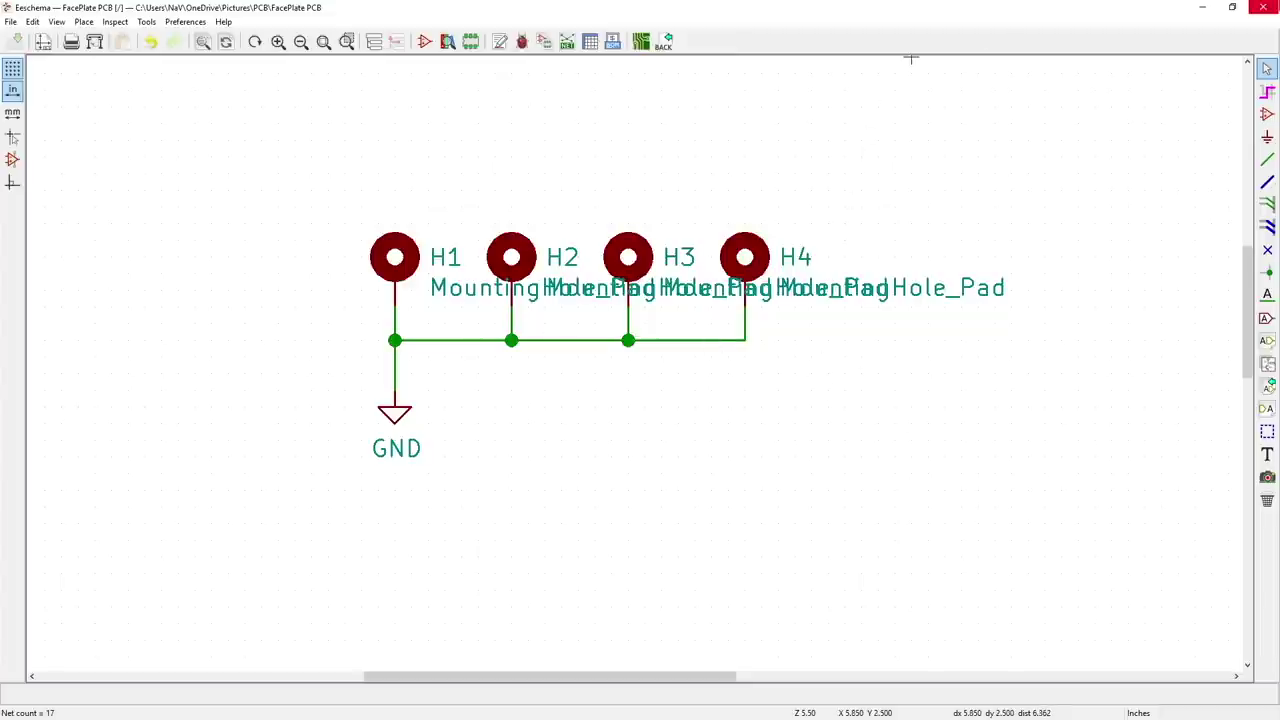
- Close the schematic editor and open the project's FacePlate PCB.kicad_pcb board file
{"action": "left_click", "coordinate": [1268, 7]}
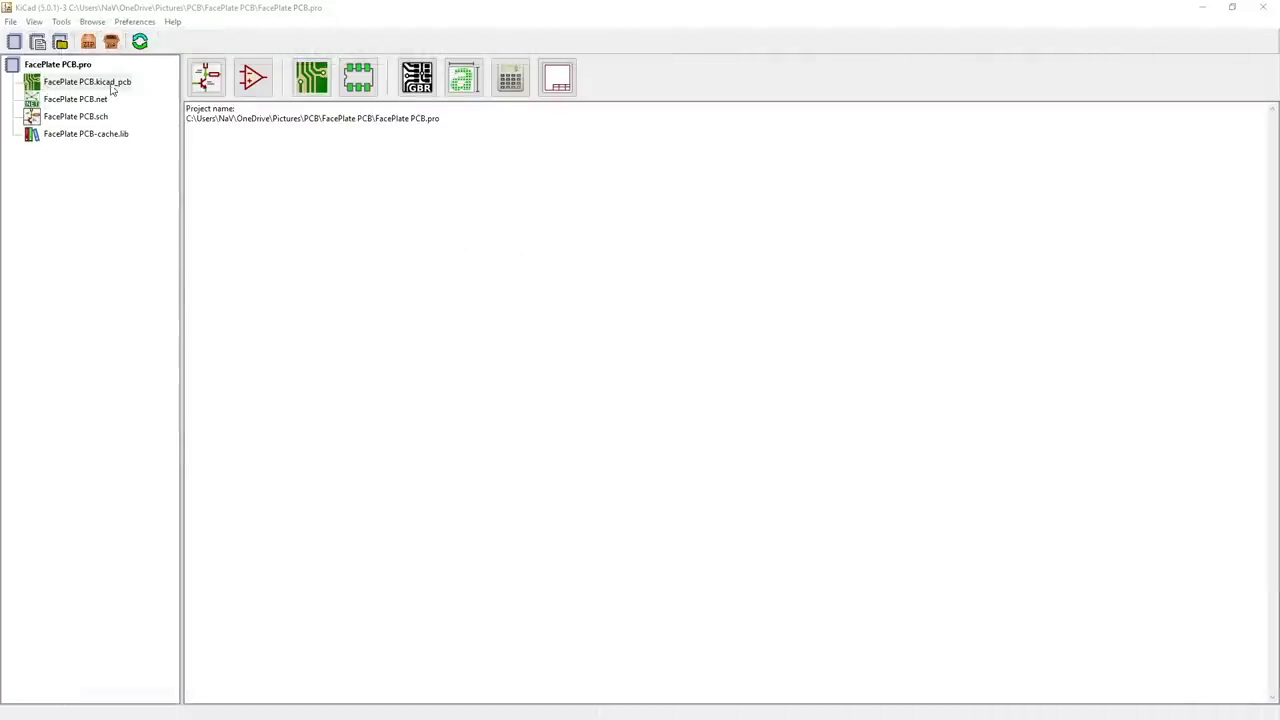
{"action": "left_click", "coordinate": [34, 86]}
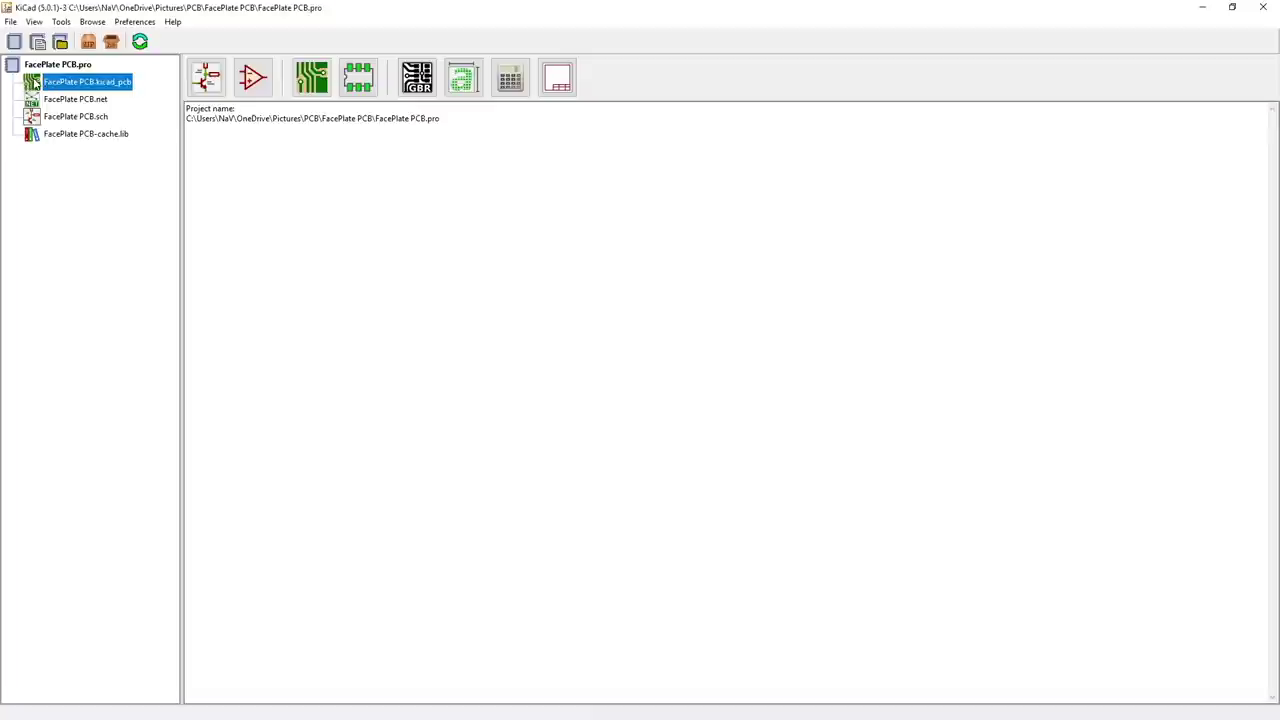
{"action": "double_click", "coordinate": [34, 86]}
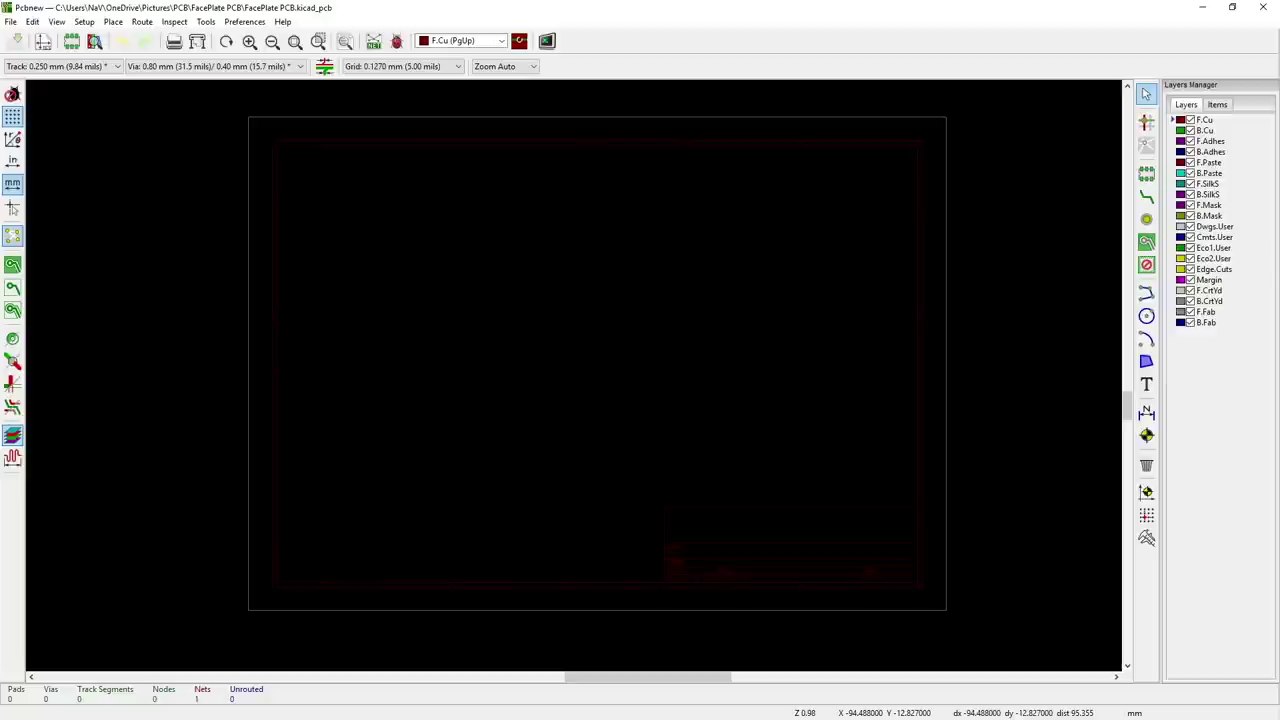
- Start a DXF import with the page centre as origin and Edge.Cuts as the graphic layer
{"action": "left_click", "coordinate": [12, 22]}
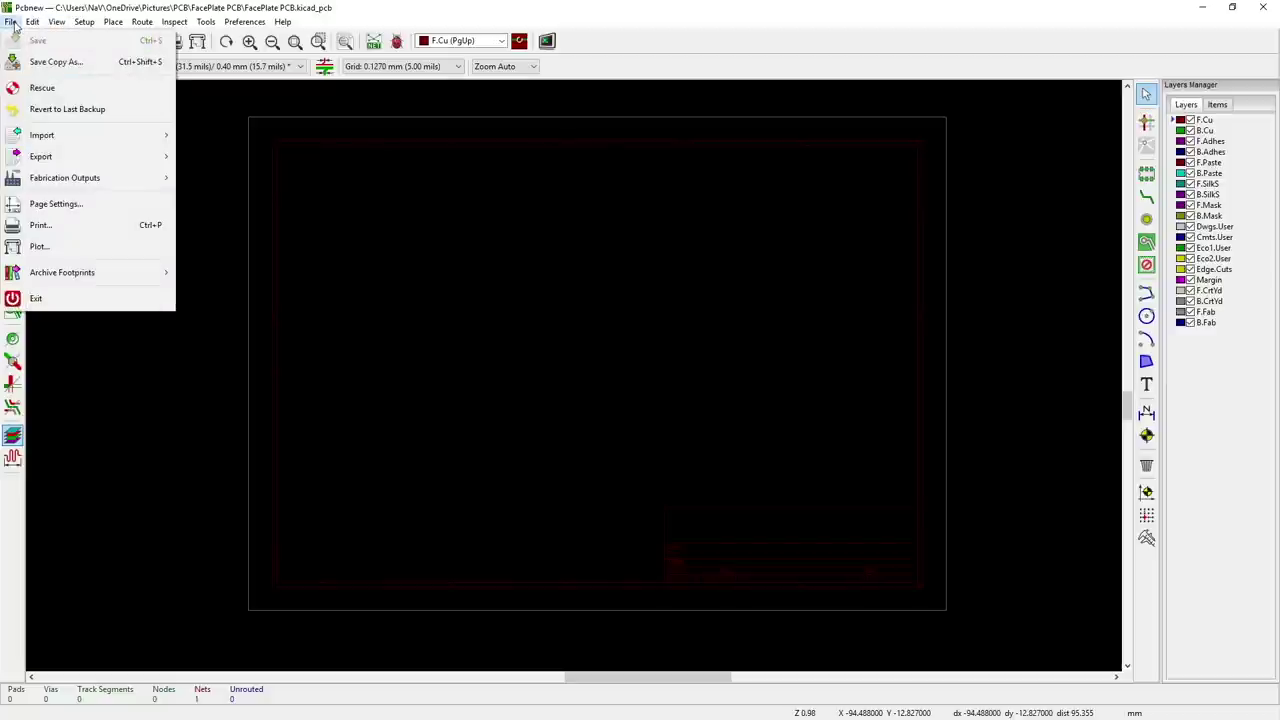
{"action": "mouse_move", "coordinate": [38, 136]}
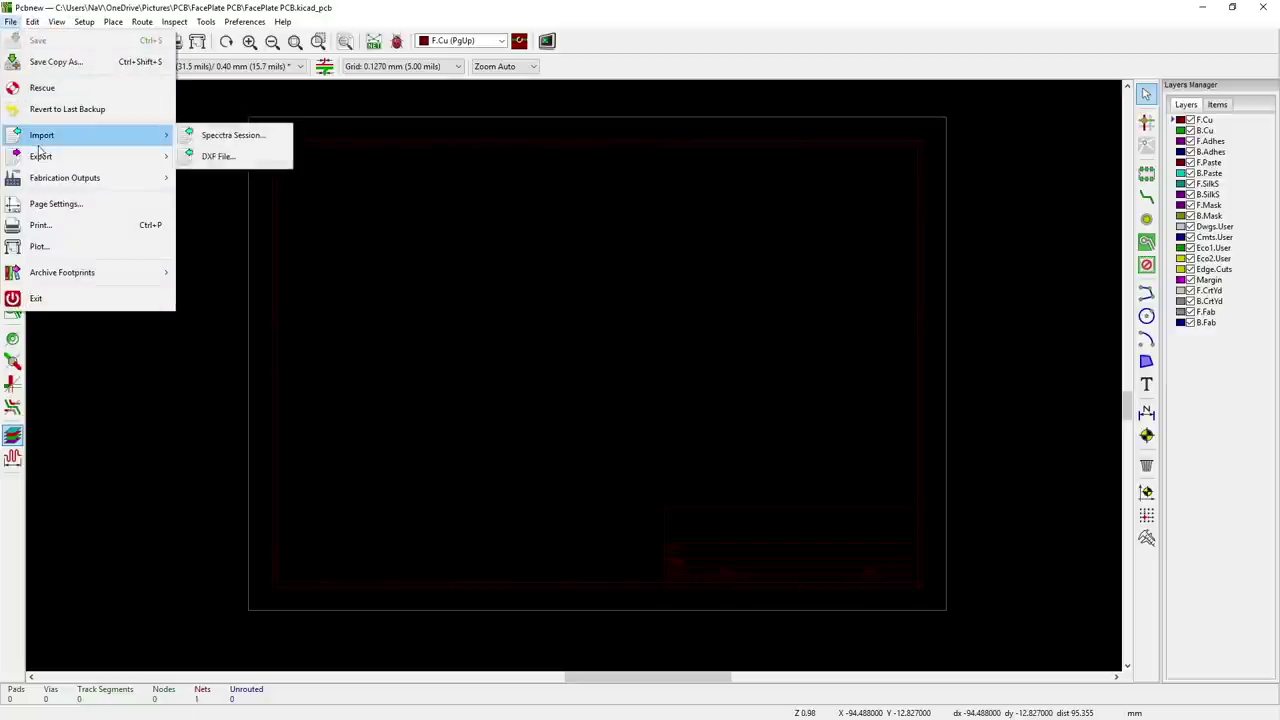
{"action": "left_click", "coordinate": [228, 162]}
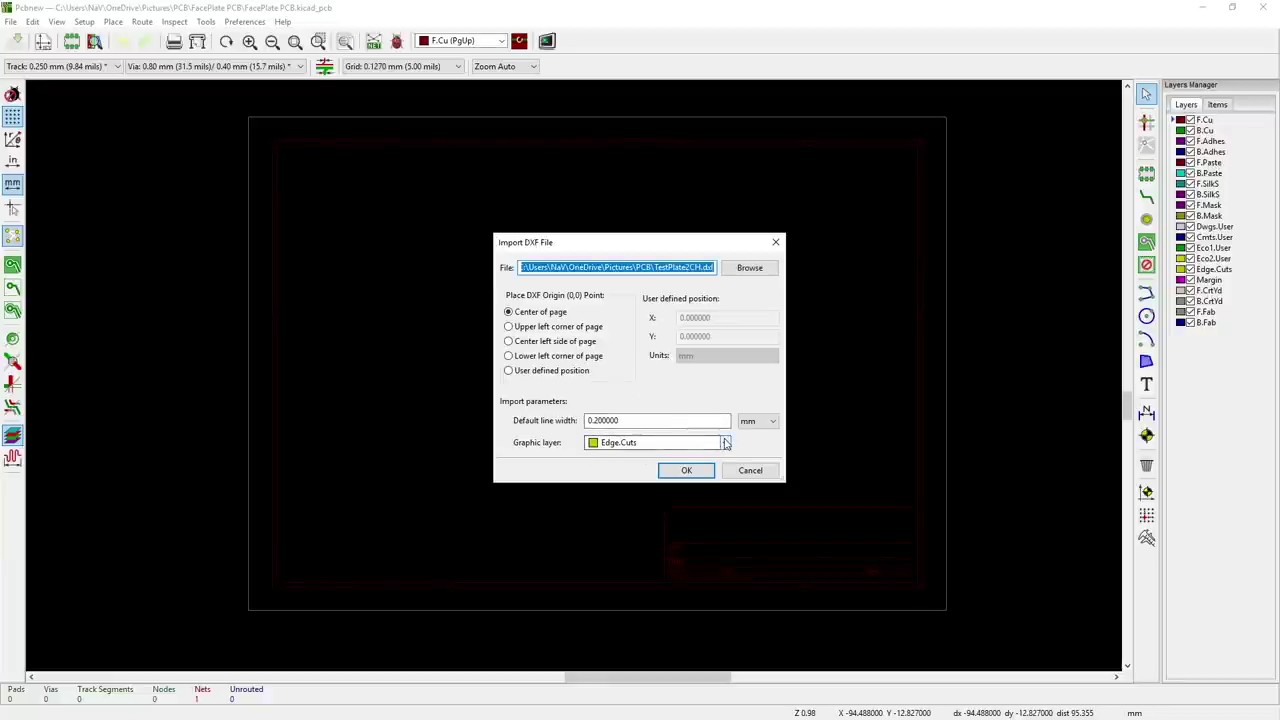
{"action": "left_click", "coordinate": [650, 443]}
{"action": "left_click", "coordinate": [630, 585]}
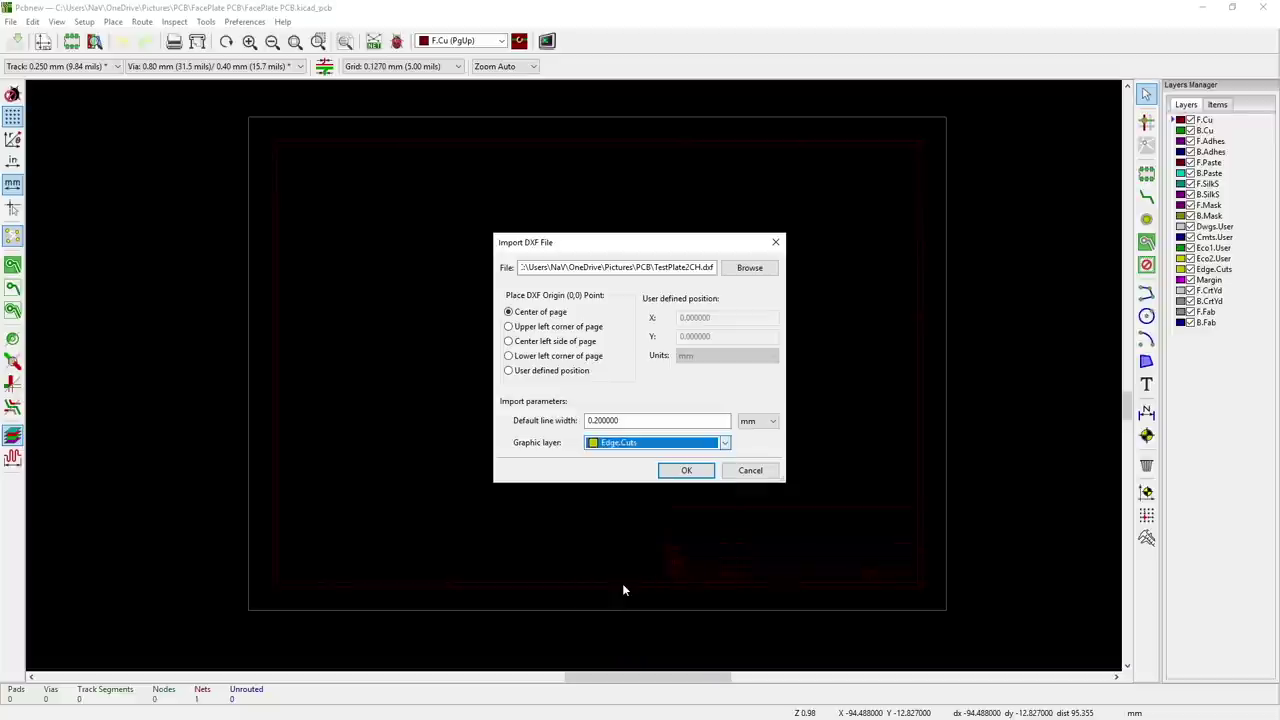
- Import YT_FacePlate.dxf from the PCB folder and place the board outline near the centre of the page
{"action": "left_click", "coordinate": [750, 267]}
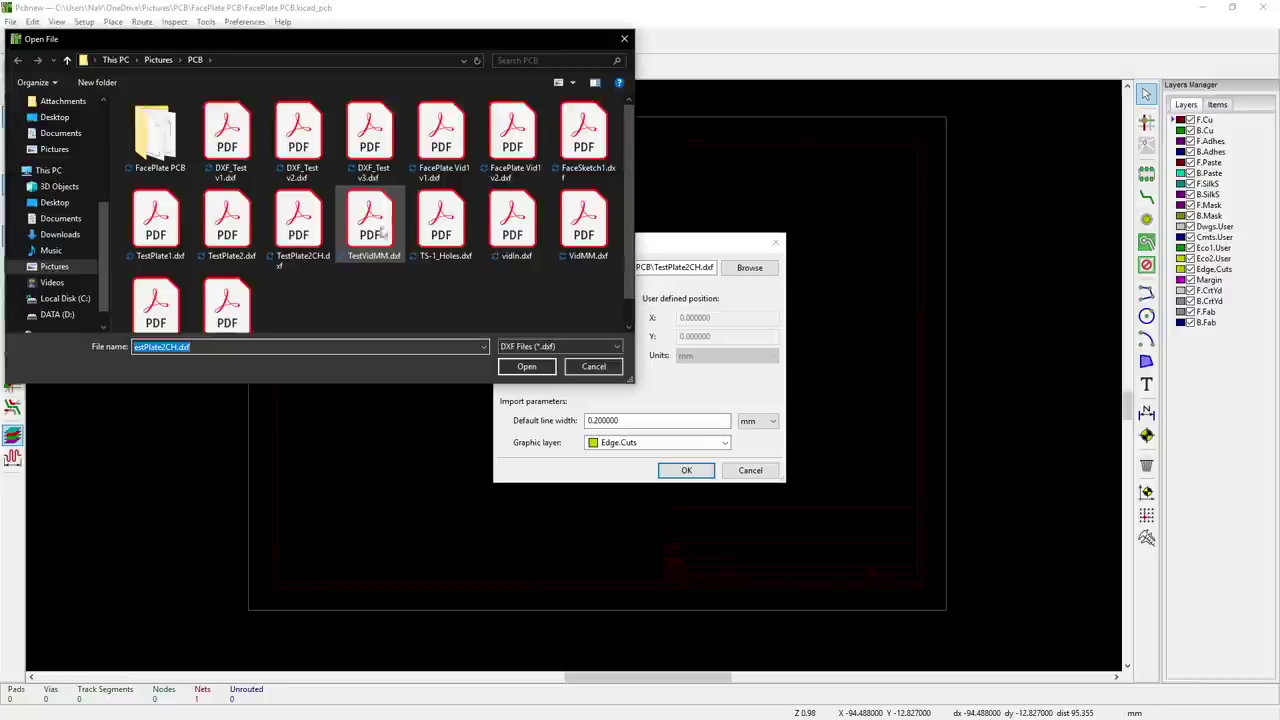
{"action": "scroll", "coordinate": [368, 232], "scroll_direction": "down", "scroll_amount": 1}
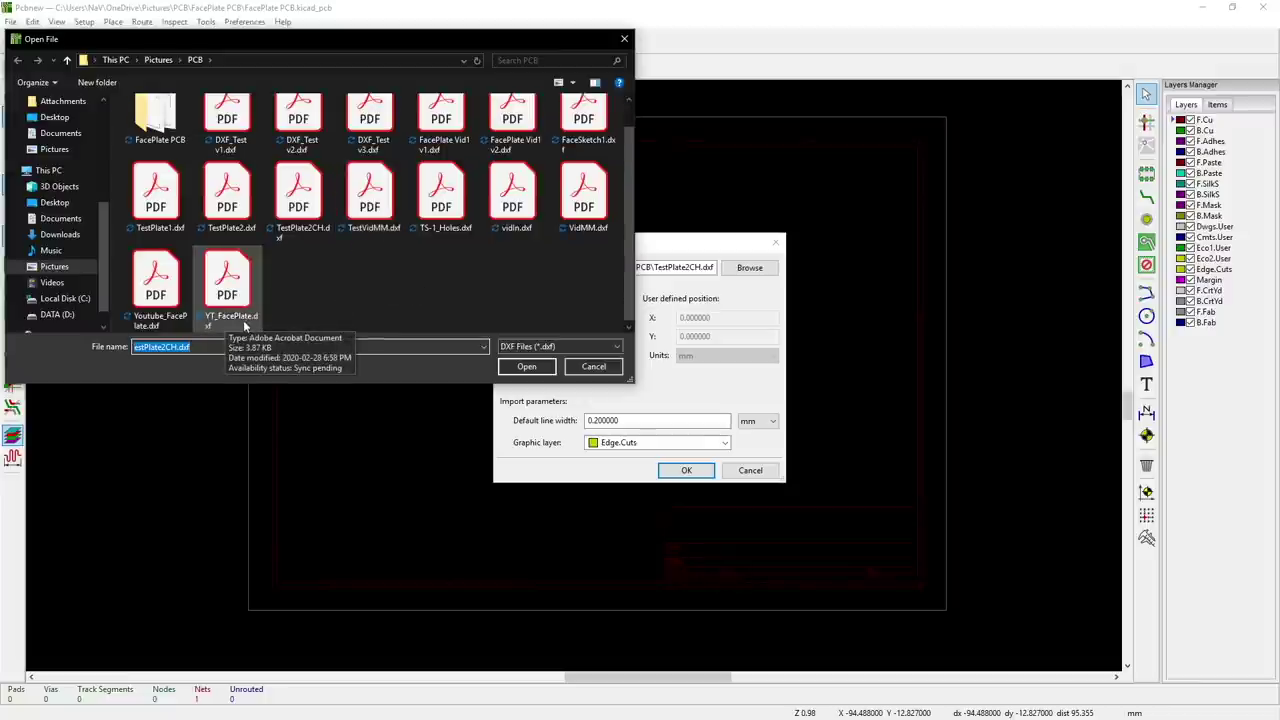
{"action": "left_click", "coordinate": [240, 303]}
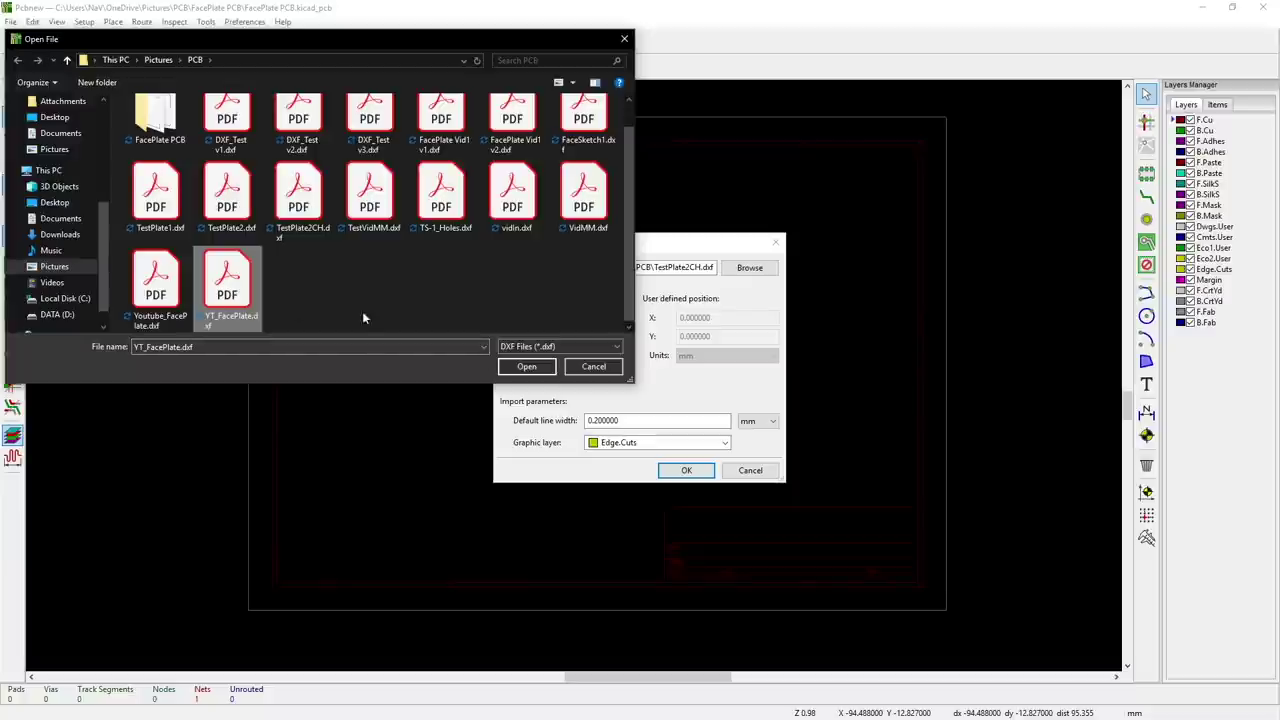
{"action": "left_click", "coordinate": [526, 366]}
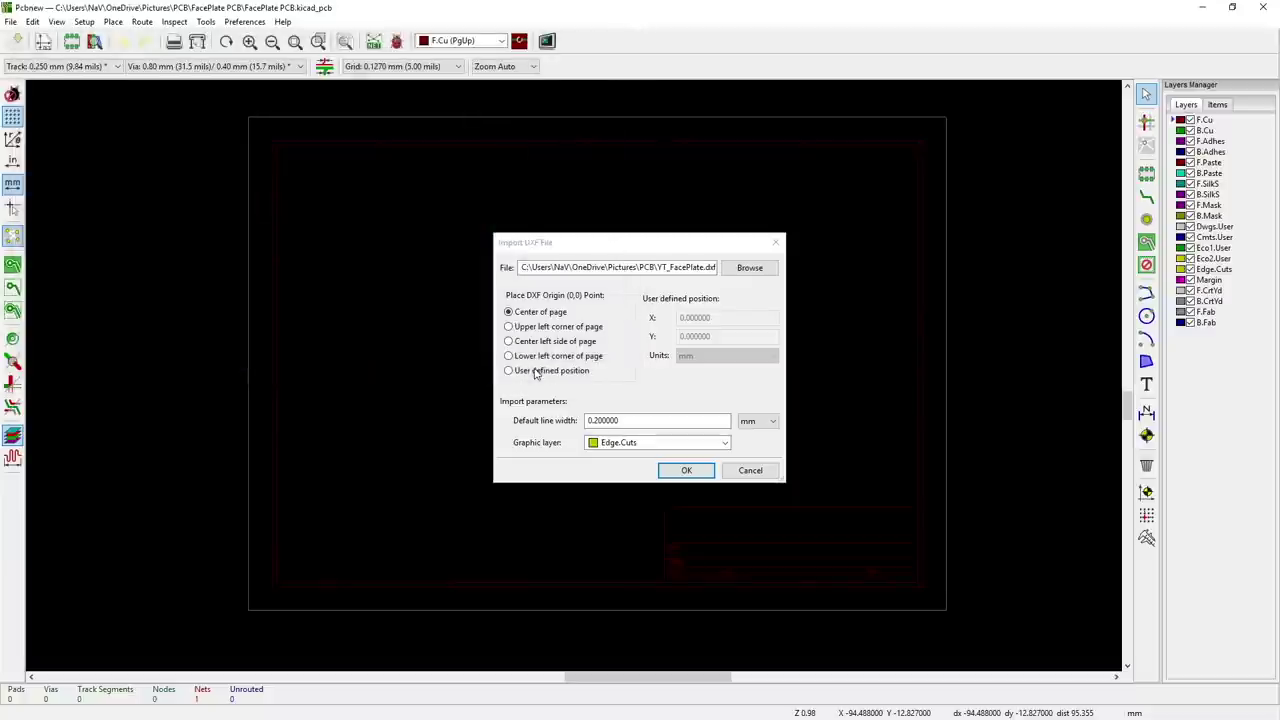
{"action": "left_click", "coordinate": [683, 471]}
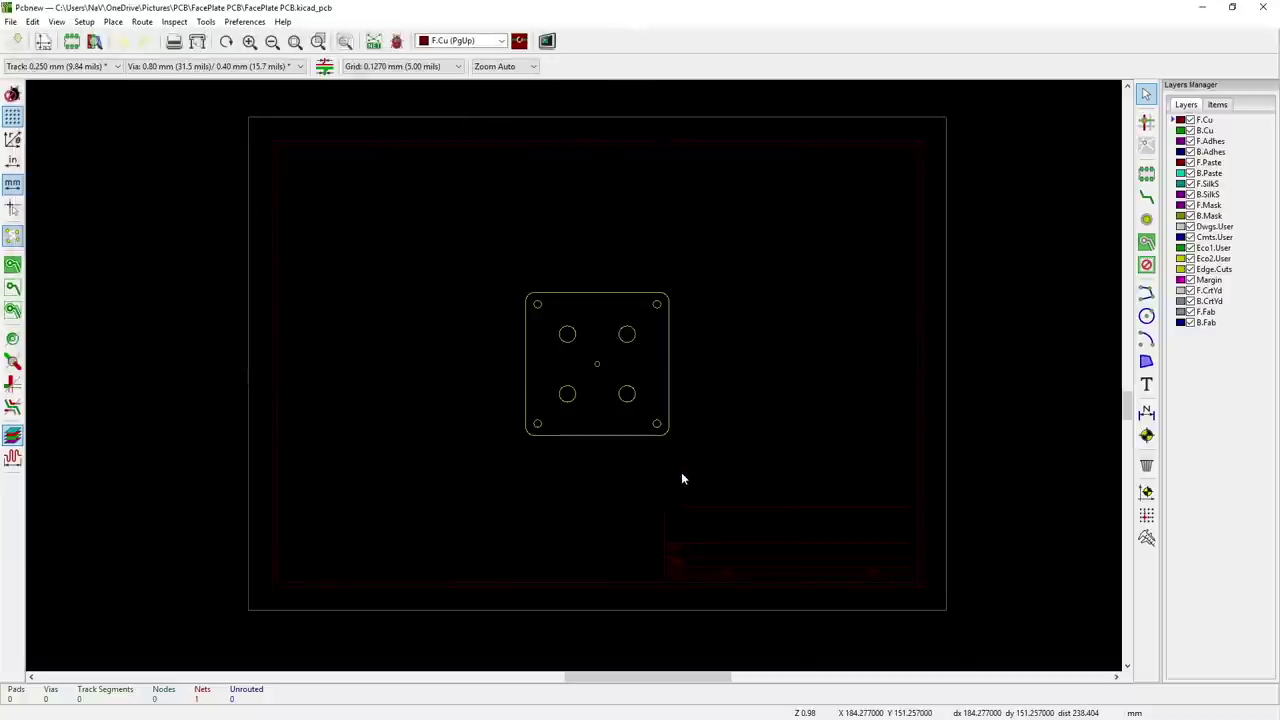
{"action": "left_click", "coordinate": [523, 292]}
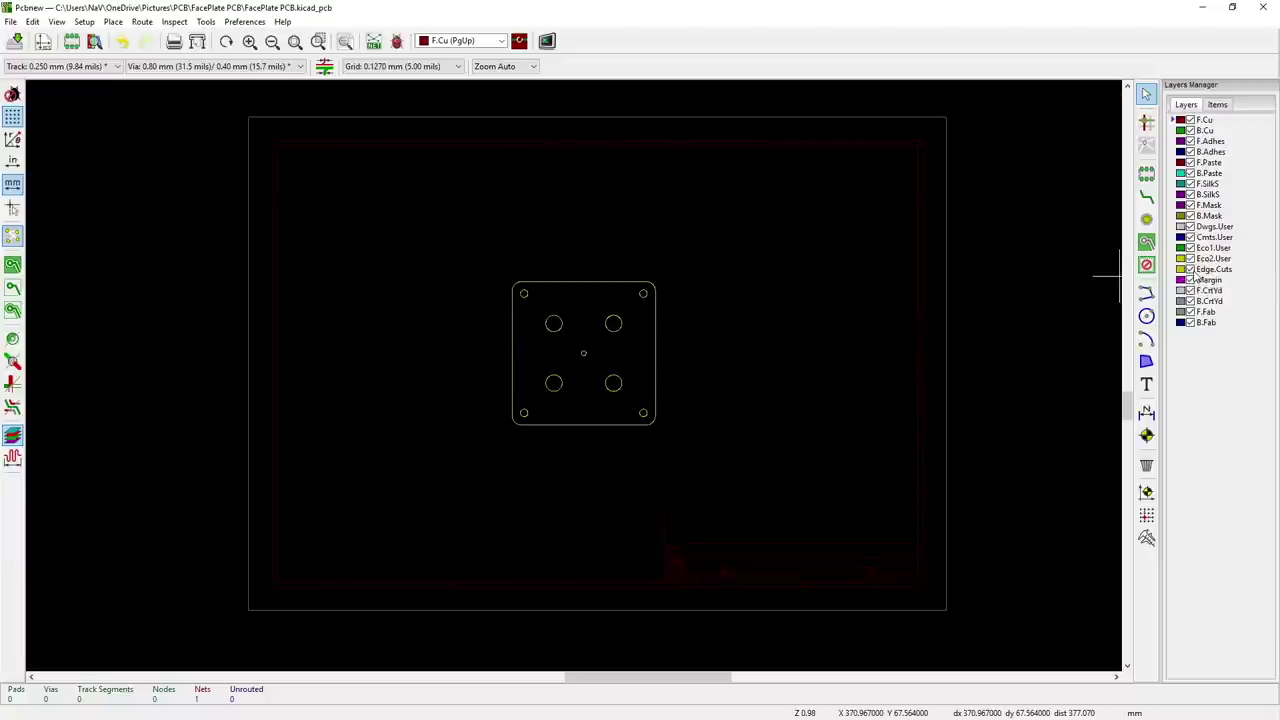
- Save the board file with the imported face plate outline
{"action": "scroll", "coordinate": [552, 351], "scroll_direction": "up", "scroll_amount": 1}
{"action": "scroll", "coordinate": [575, 380], "scroll_direction": "up", "scroll_amount": 5}
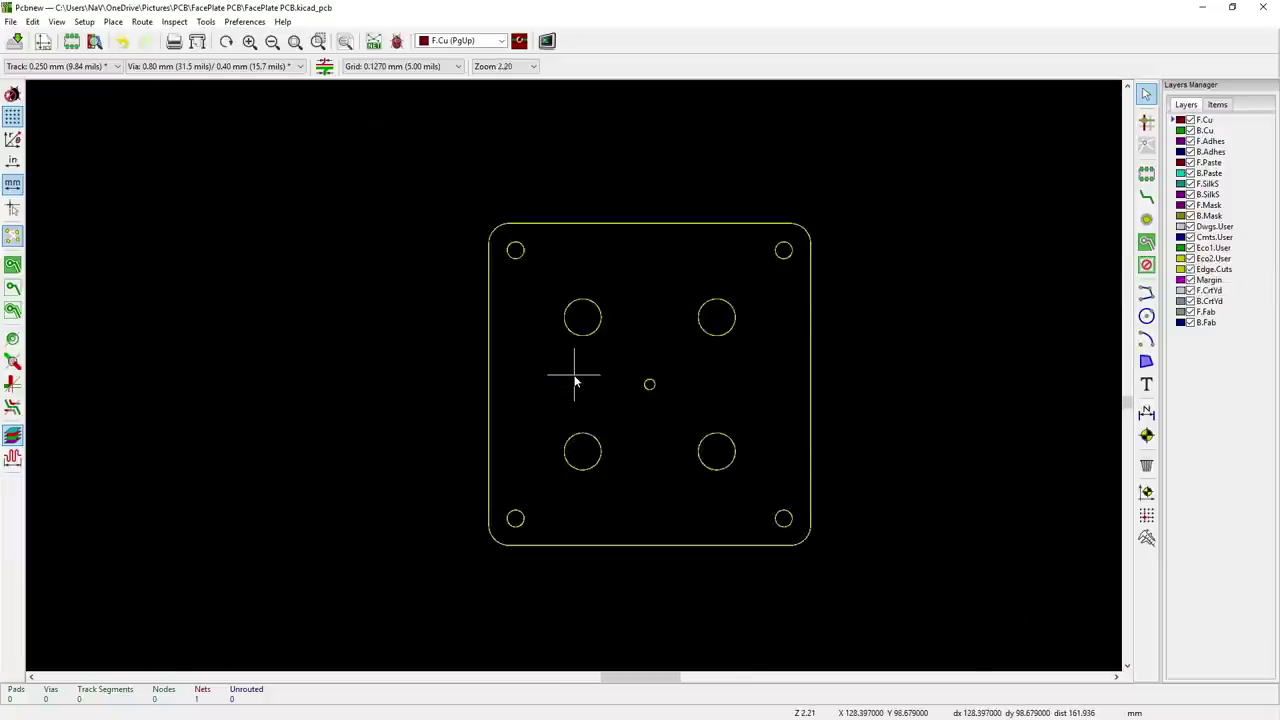
{"action": "scroll", "coordinate": [575, 380], "scroll_direction": "down", "scroll_amount": 2}
{"action": "scroll", "coordinate": [575, 380], "scroll_direction": "down", "scroll_amount": 1}
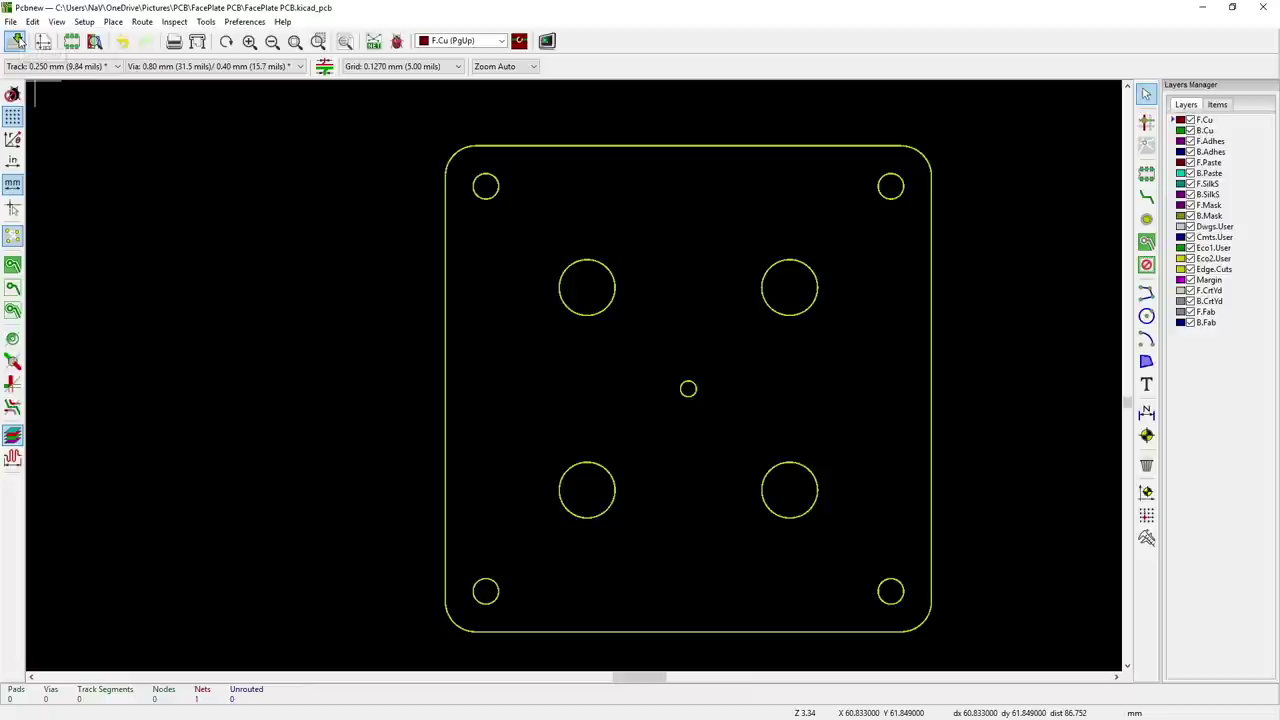
{"action": "left_click", "coordinate": [18, 41]}
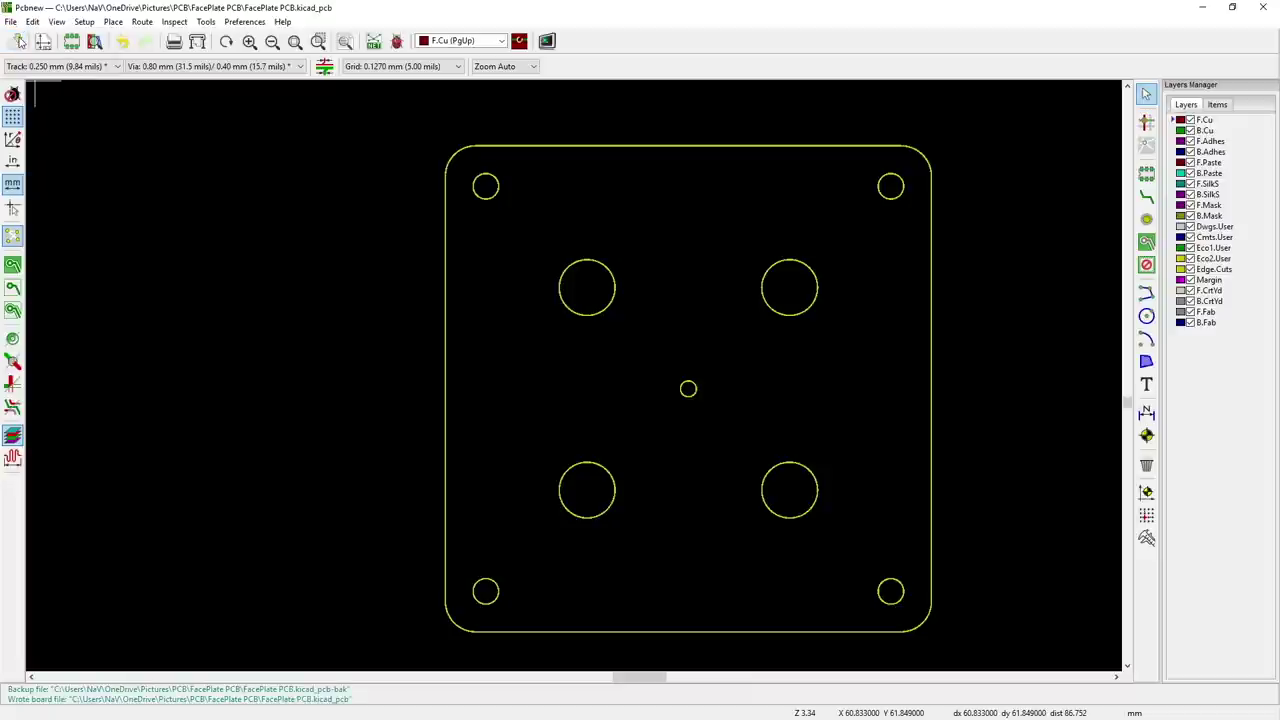
- Inspect the face plate's shape and cut-outs in the 3D viewer, and return to the board layout
{"action": "left_click", "coordinate": [57, 21]}
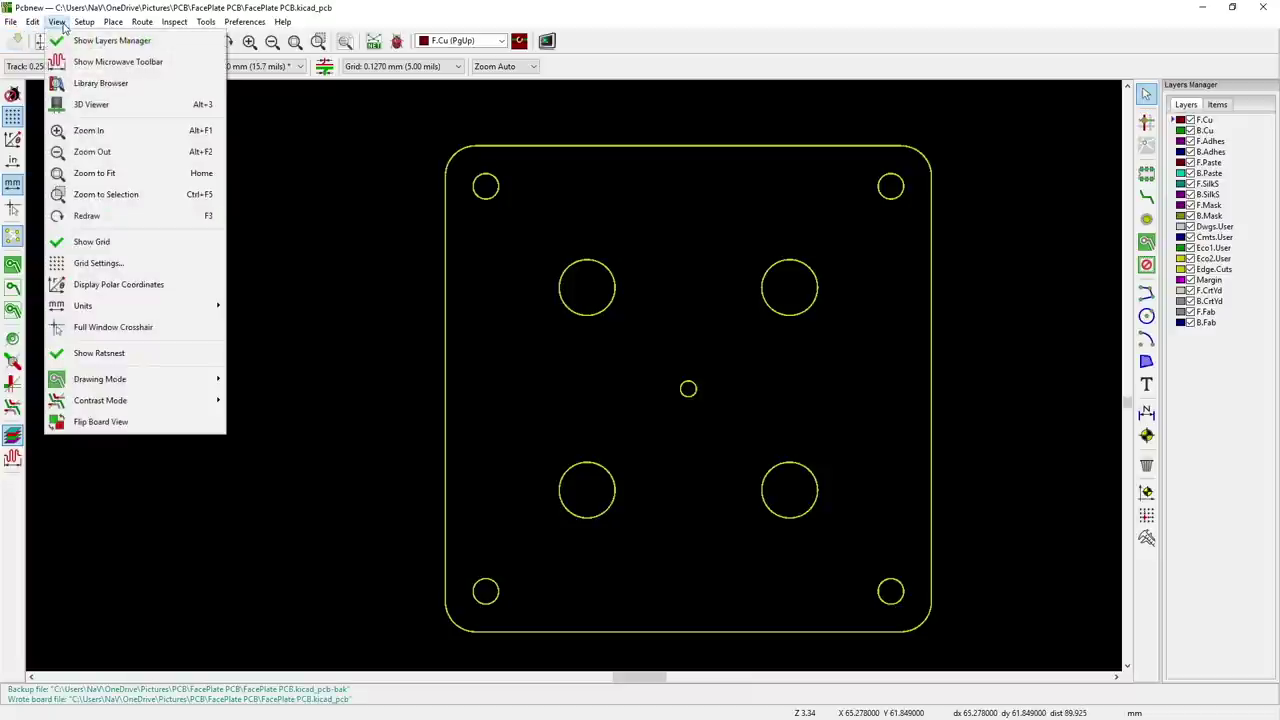
{"action": "left_click", "coordinate": [84, 105]}
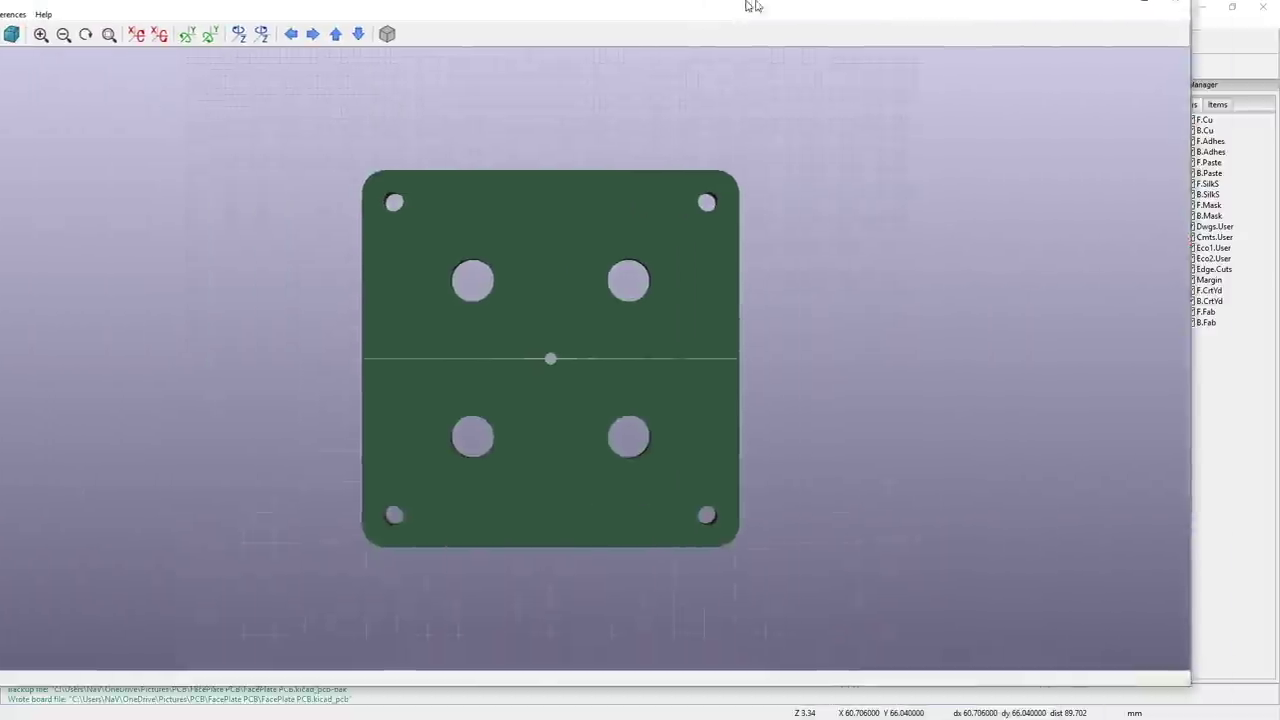
{"action": "left_click_drag", "start_coordinate": [889, 346], "coordinate": [596, 489]}
{"action": "key", "text": "alt+Tab"}
- Read the FacePlate PCB.net netlist into the board with the keep options, confirm the import, and close the netlist dialog
{"action": "scroll", "coordinate": [995, 457], "scroll_direction": "down", "scroll_amount": 1}
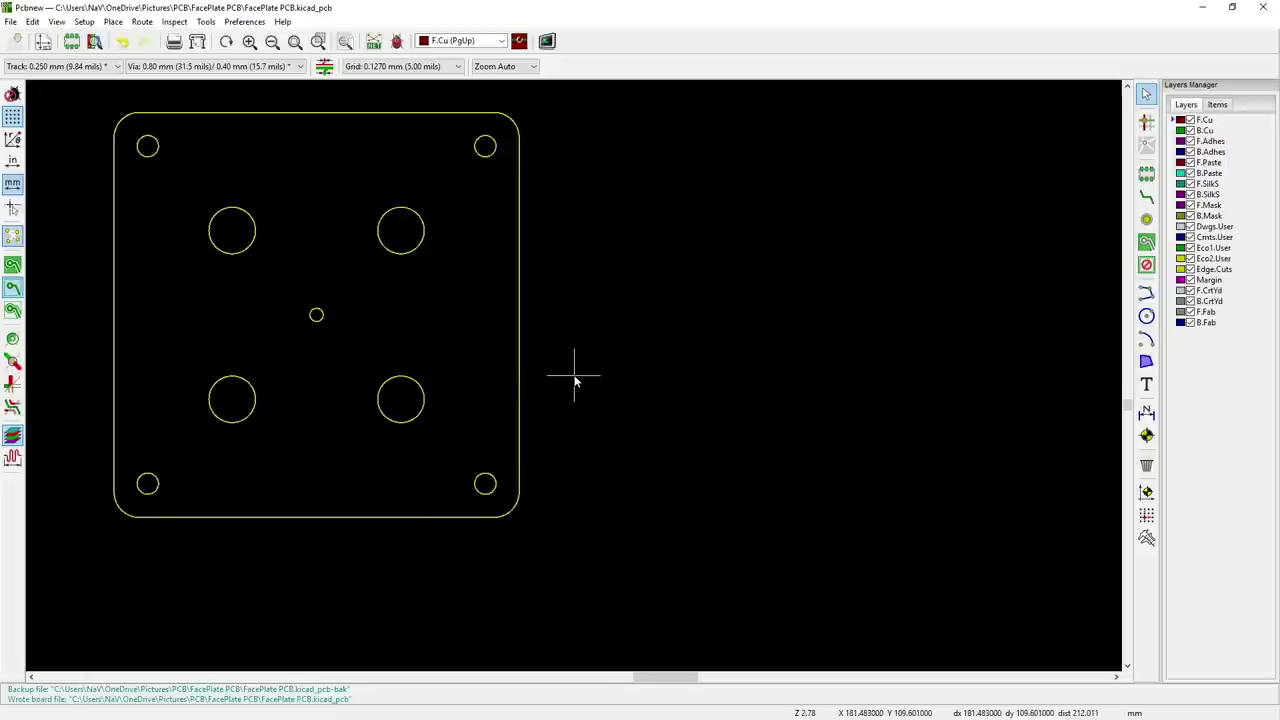
{"action": "scroll", "coordinate": [400, 366], "scroll_direction": "up", "scroll_amount": 1}
{"action": "scroll", "coordinate": [575, 380], "scroll_direction": "down", "scroll_amount": 1}
{"action": "scroll", "coordinate": [575, 380], "scroll_direction": "up", "scroll_amount": 1}
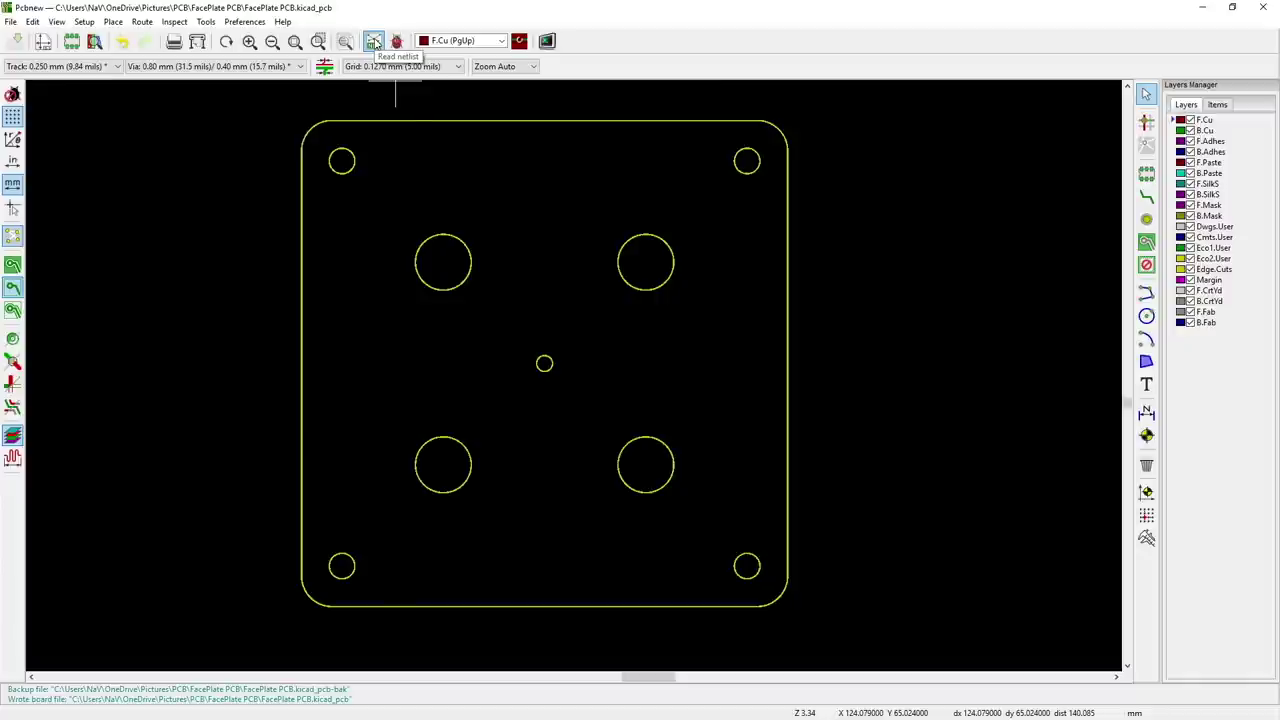
{"action": "left_click", "coordinate": [375, 44]}
{"action": "left_click_drag", "start_coordinate": [302, 67], "coordinate": [717, 187]}
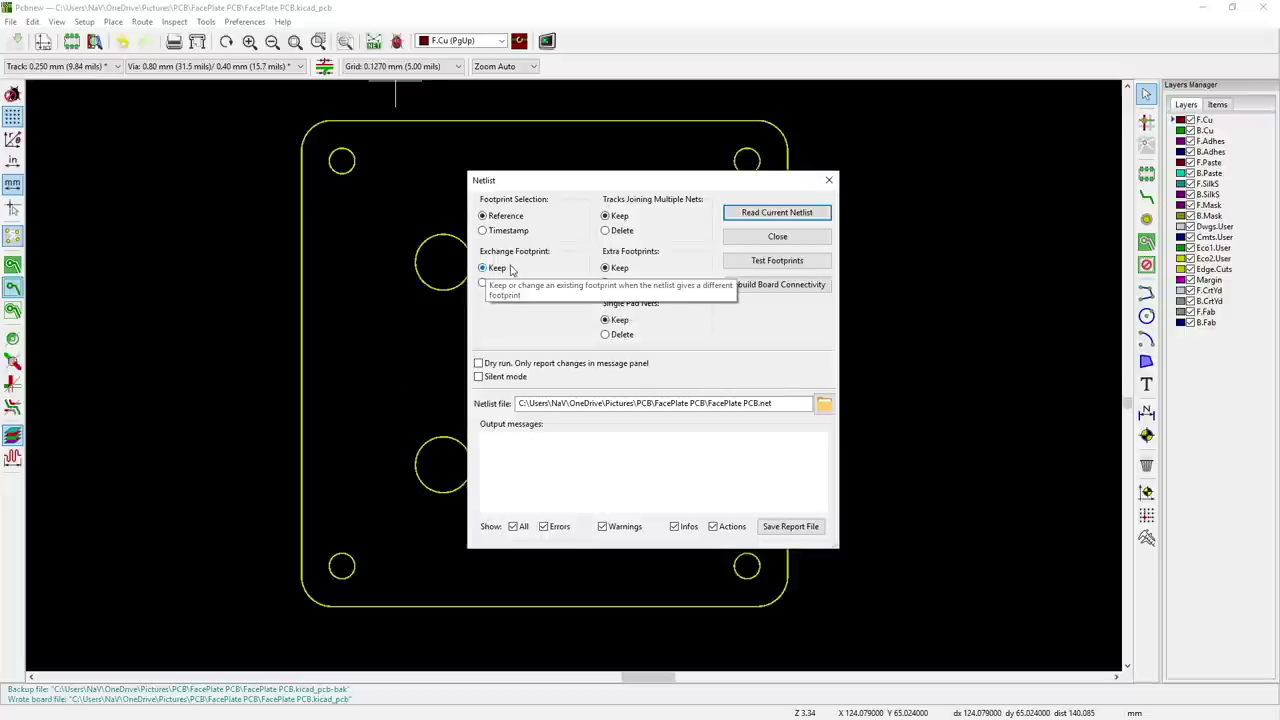
{"action": "left_click", "coordinate": [785, 217]}
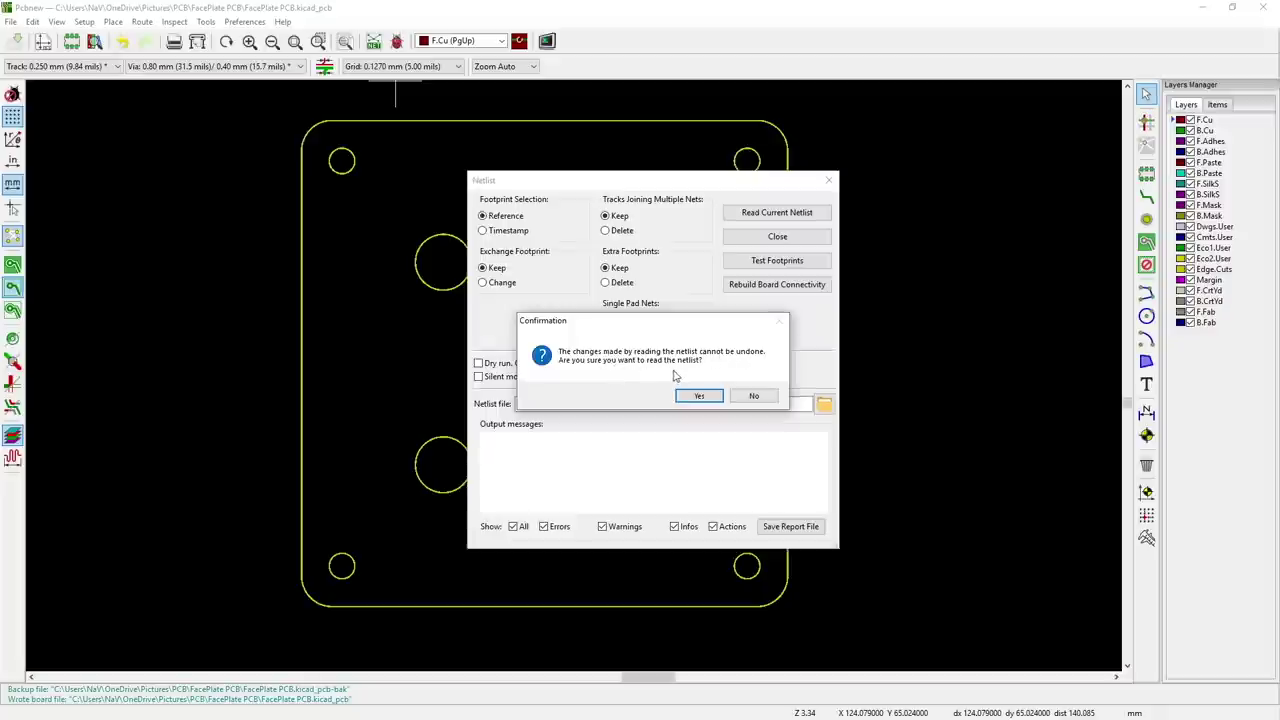
{"action": "left_click", "coordinate": [698, 397]}
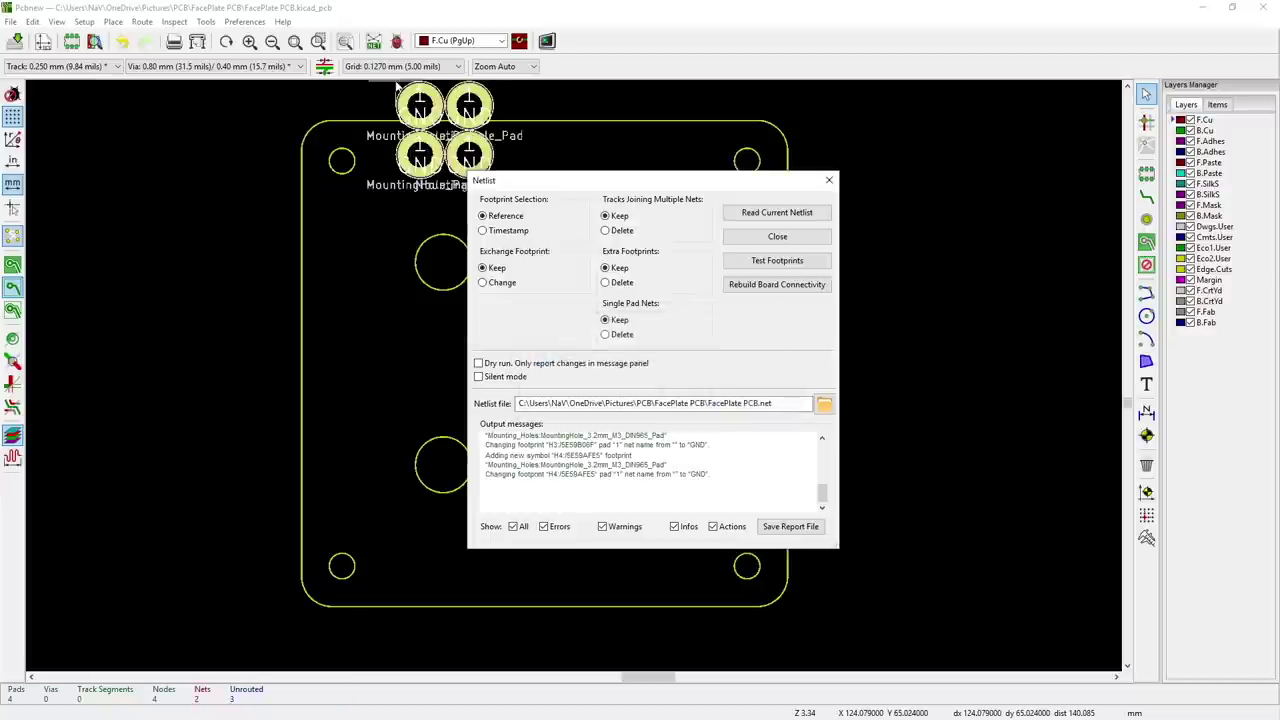
{"action": "left_click", "coordinate": [777, 237]}
- Place the group of four mounting hole footprints outside the board outline, above and left of it, and save the board
{"action": "scroll", "coordinate": [480, 265], "scroll_direction": "down", "scroll_amount": 3}
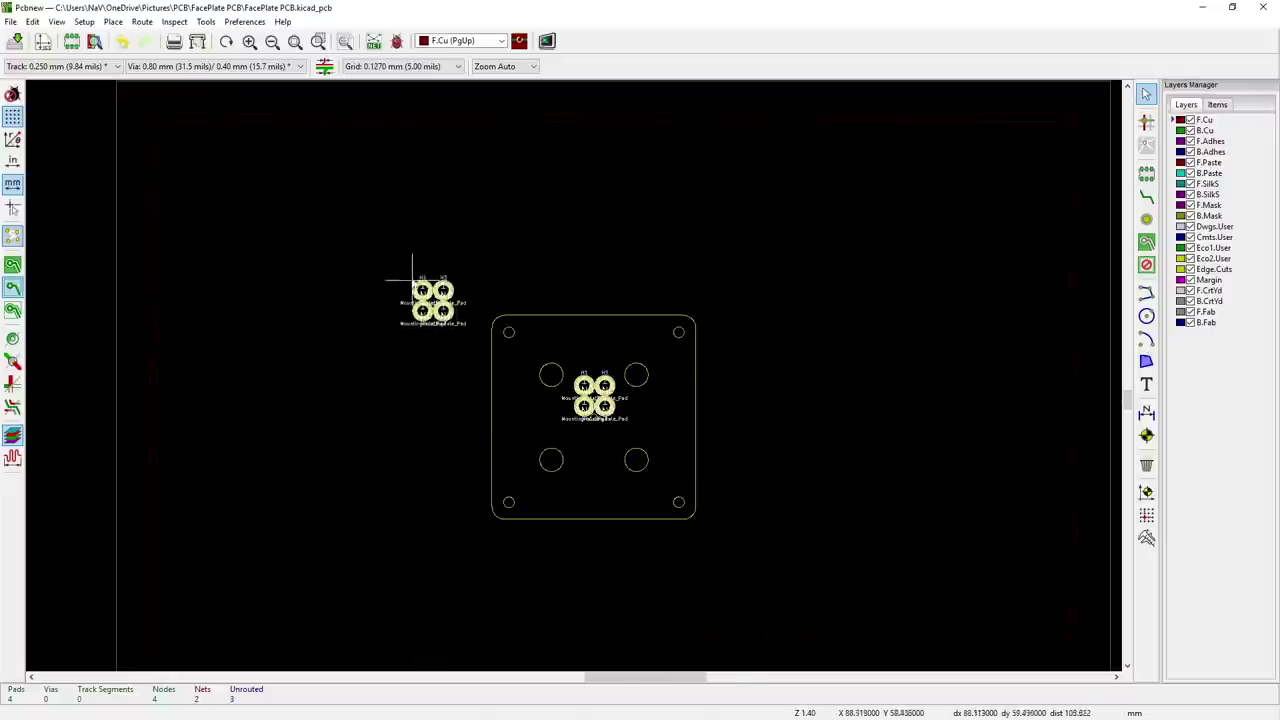
{"action": "left_click", "coordinate": [364, 253]}
{"action": "scroll", "coordinate": [368, 278], "scroll_direction": "up", "scroll_amount": 5}
{"action": "scroll", "coordinate": [575, 380], "scroll_direction": "up", "scroll_amount": 2}
{"action": "scroll", "coordinate": [574, 375], "scroll_direction": "down", "scroll_amount": 7}
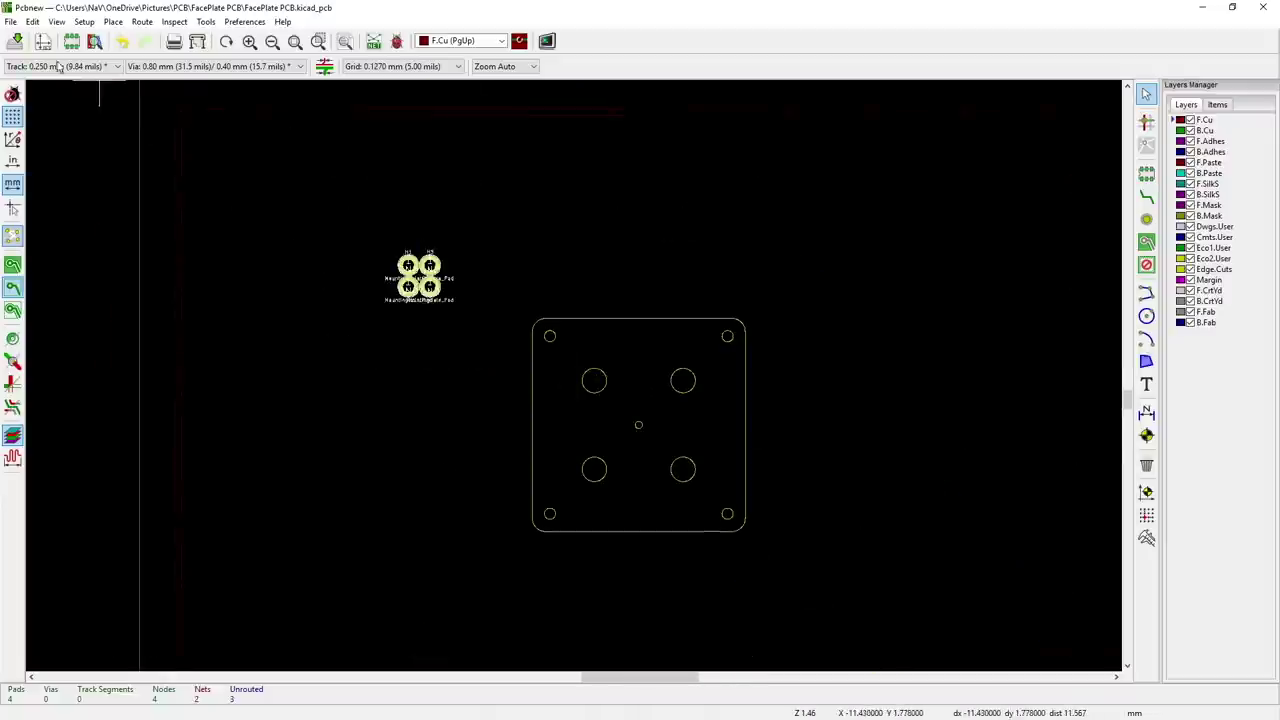
{"action": "left_click", "coordinate": [16, 41]}
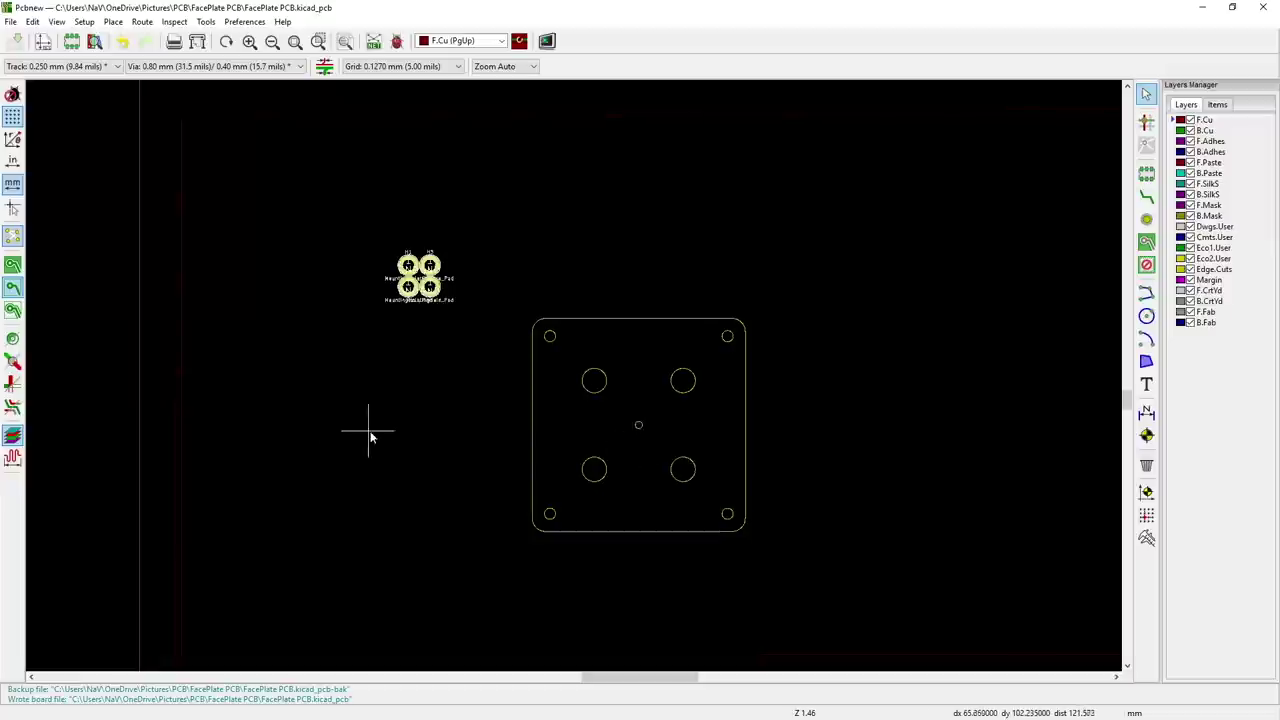
- Close the board editor and open the Bitmap to Component Converter in a maximized window
{"action": "left_click", "coordinate": [1262, 8]}
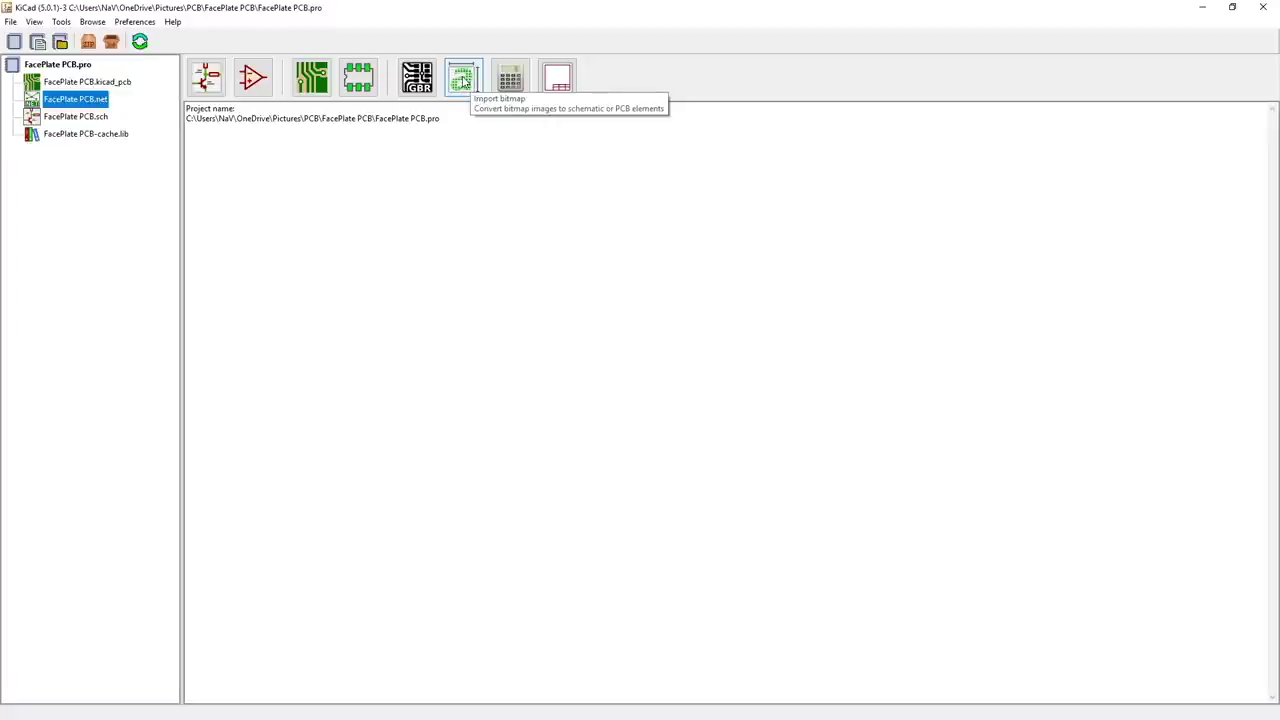
{"action": "left_click", "coordinate": [463, 82]}
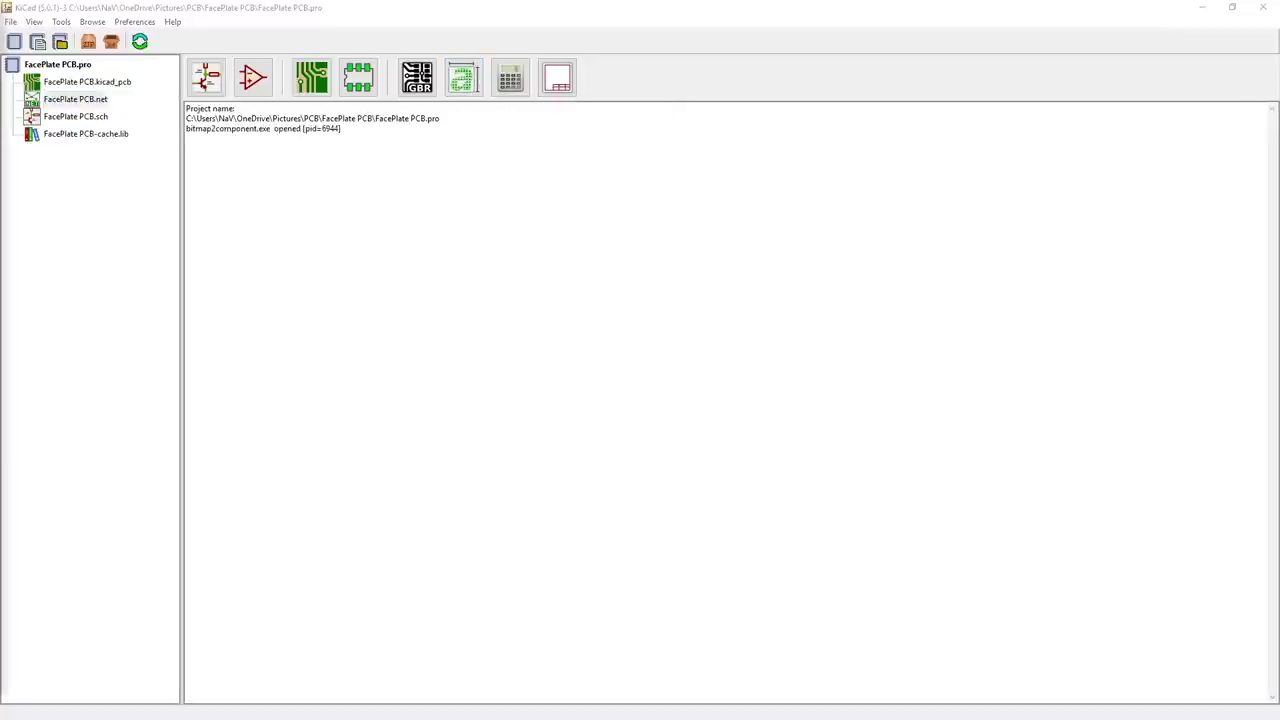
{"action": "left_click_drag", "start_coordinate": [229, 189], "coordinate": [926, 6]}
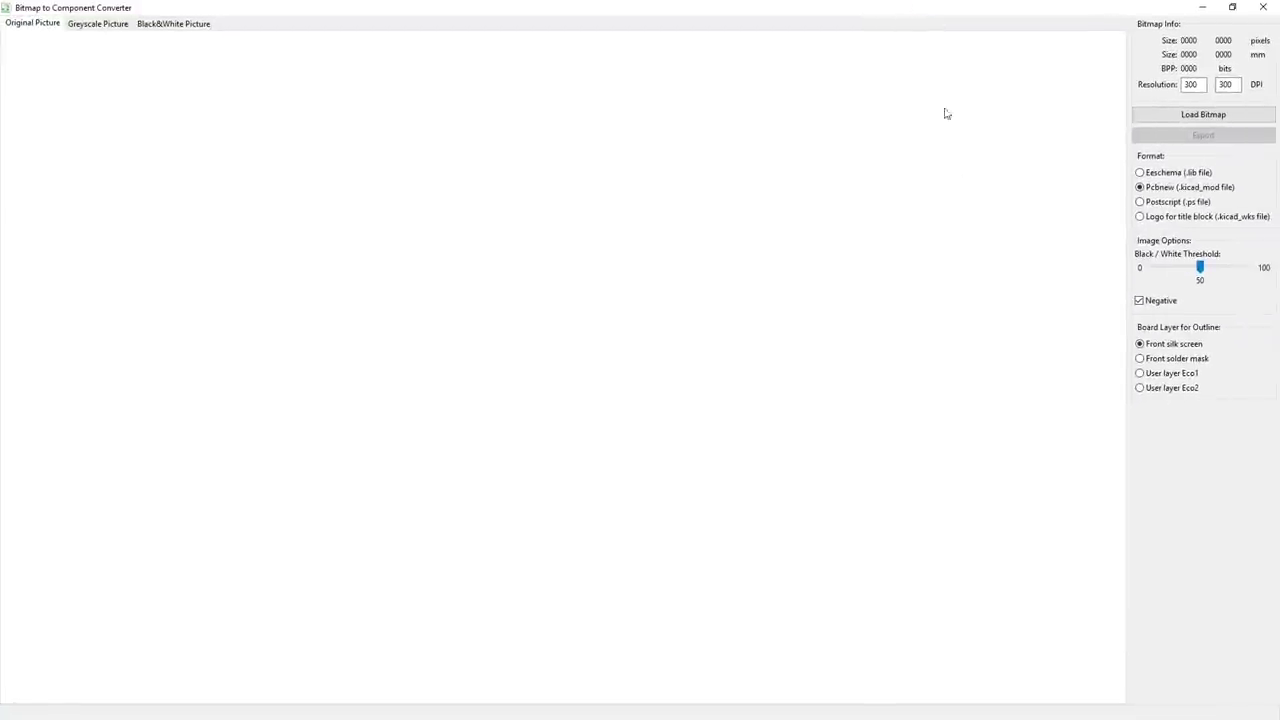
- Load the YT_GFX.png silkscreen image from the PCB folder into the converter
{"action": "left_click", "coordinate": [1219, 116]}
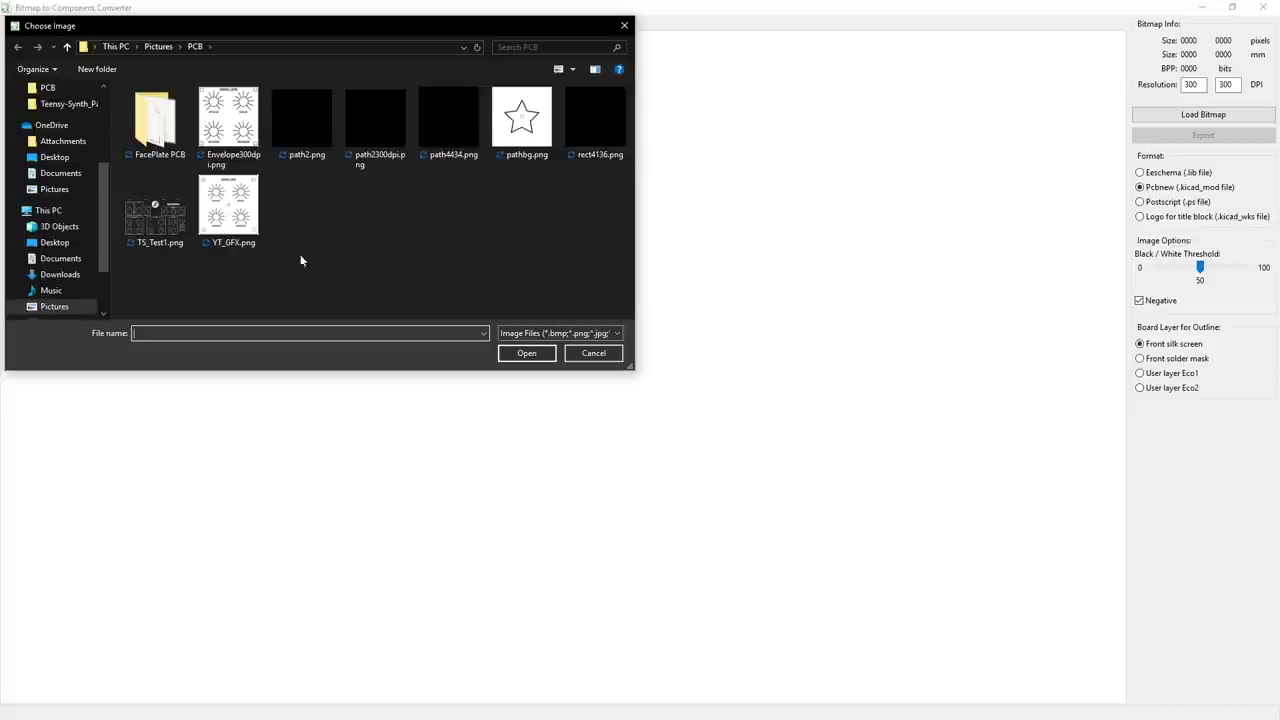
{"action": "left_click", "coordinate": [254, 222]}
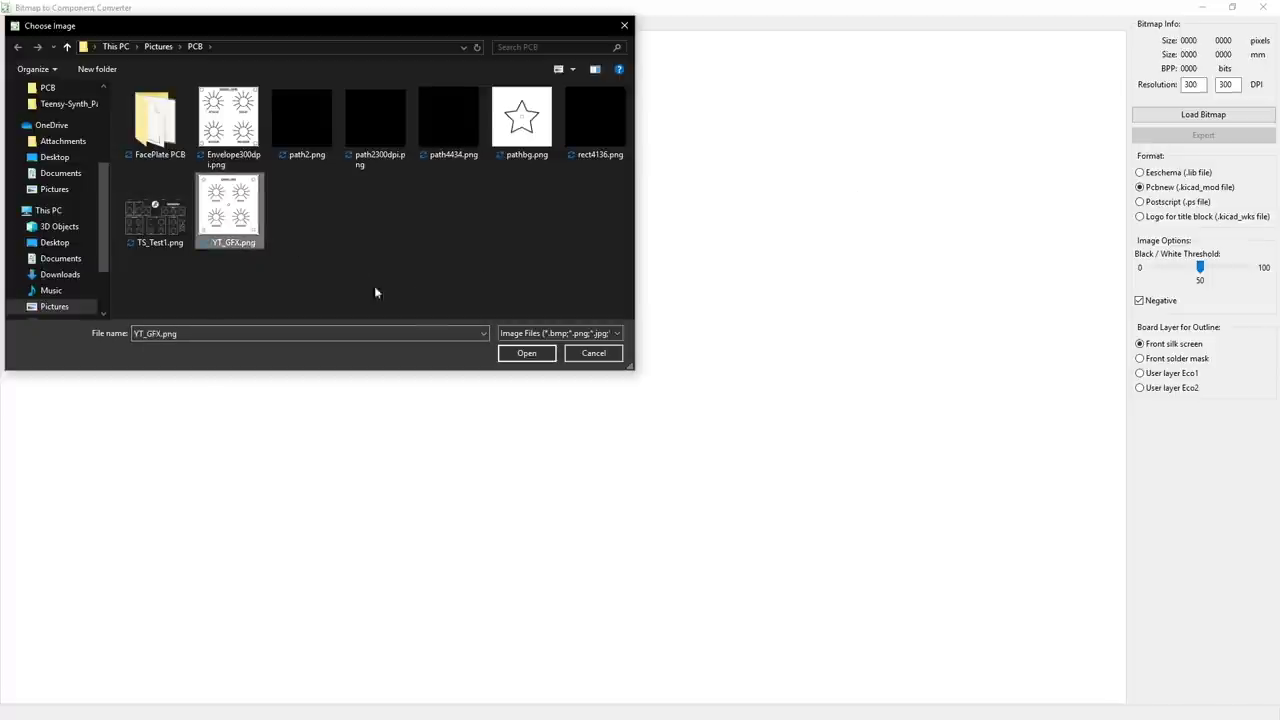
{"action": "left_click", "coordinate": [525, 355]}
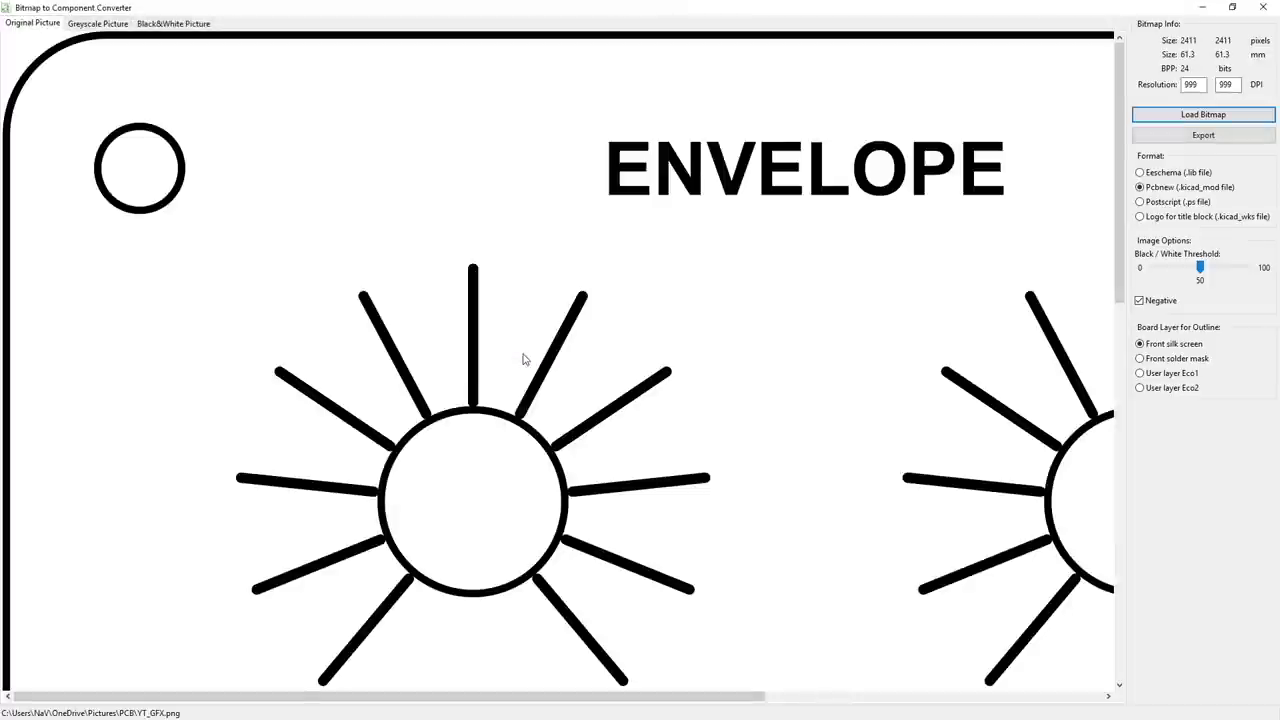
- Check the image's greyscale and black-and-white previews, and set the black/white threshold to 49
{"action": "scroll", "coordinate": [556, 402], "scroll_direction": "down", "scroll_amount": 3}
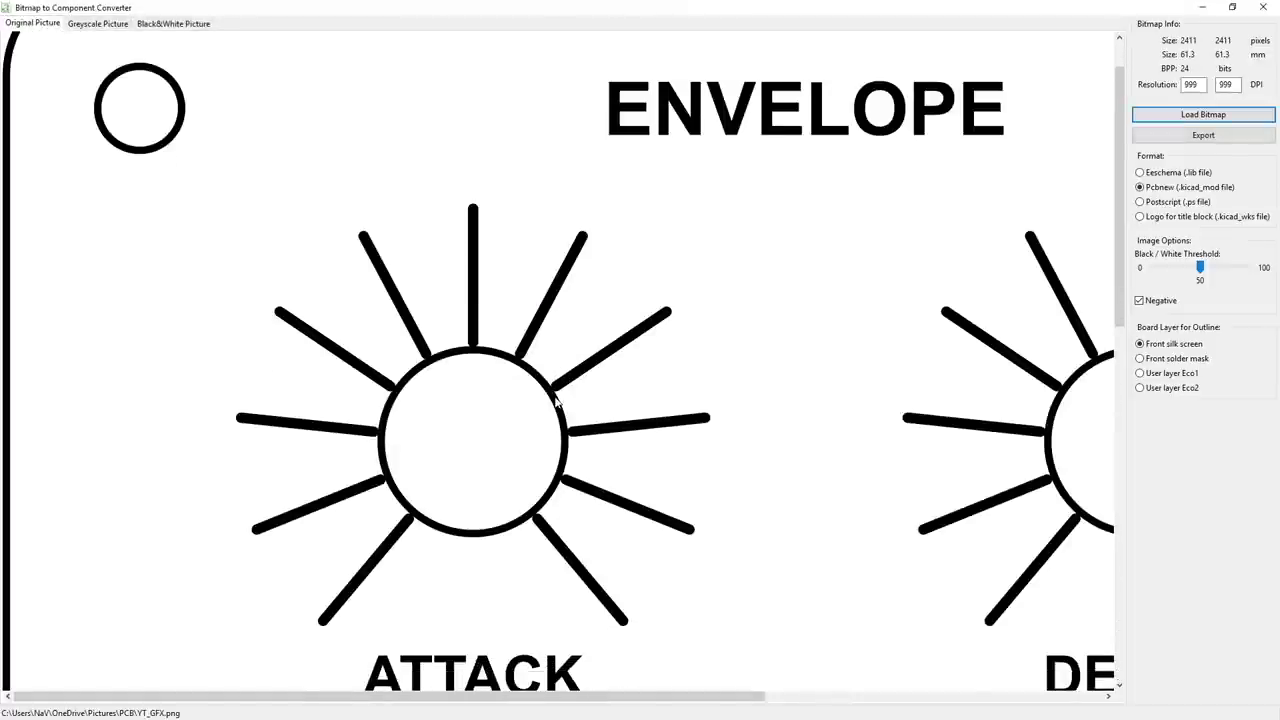
{"action": "scroll", "coordinate": [556, 402], "scroll_direction": "up", "scroll_amount": 2}
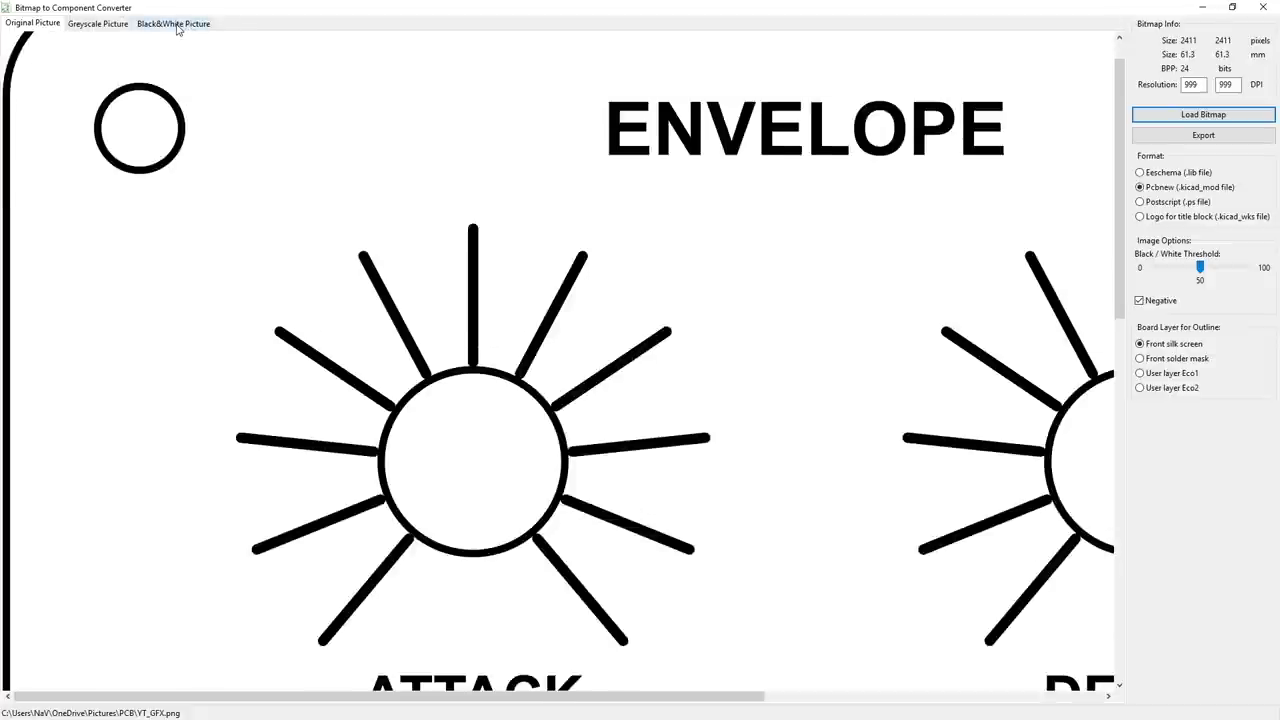
{"action": "scroll", "coordinate": [543, 312], "scroll_direction": "up", "scroll_amount": 1}
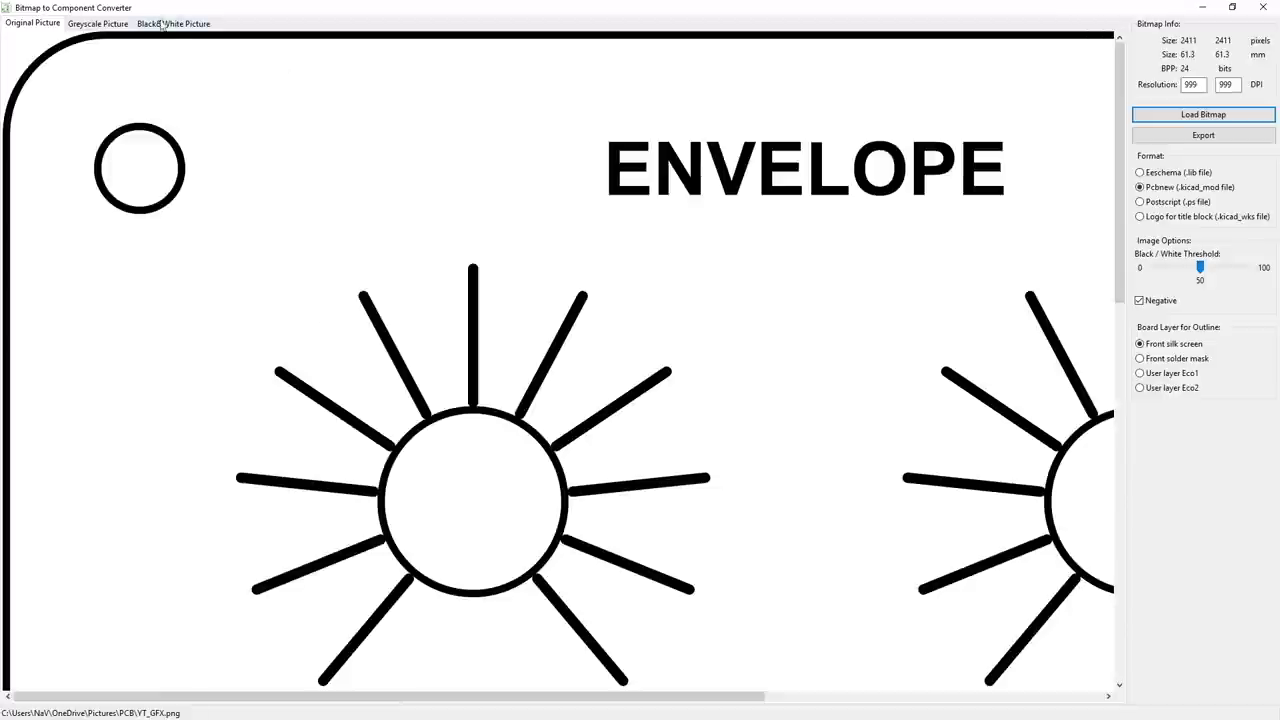
{"action": "left_click", "coordinate": [173, 24]}
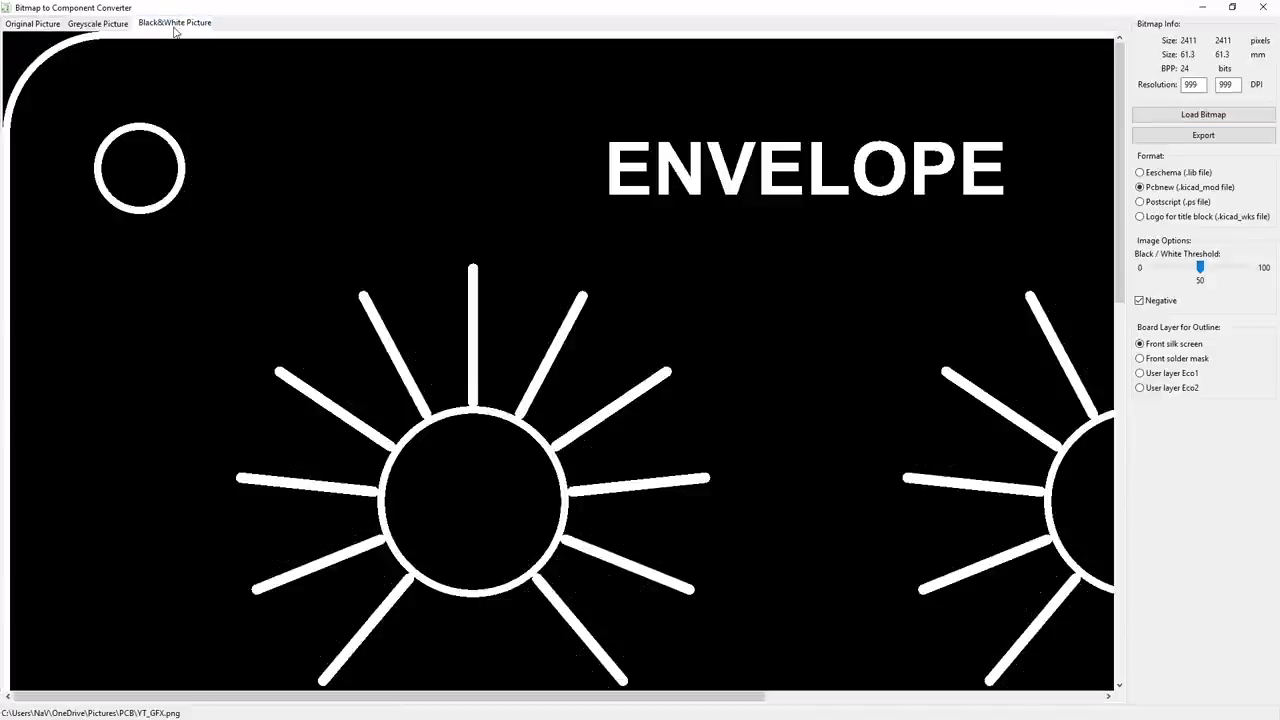
{"action": "left_click", "coordinate": [110, 28]}
{"action": "left_click", "coordinate": [168, 28]}
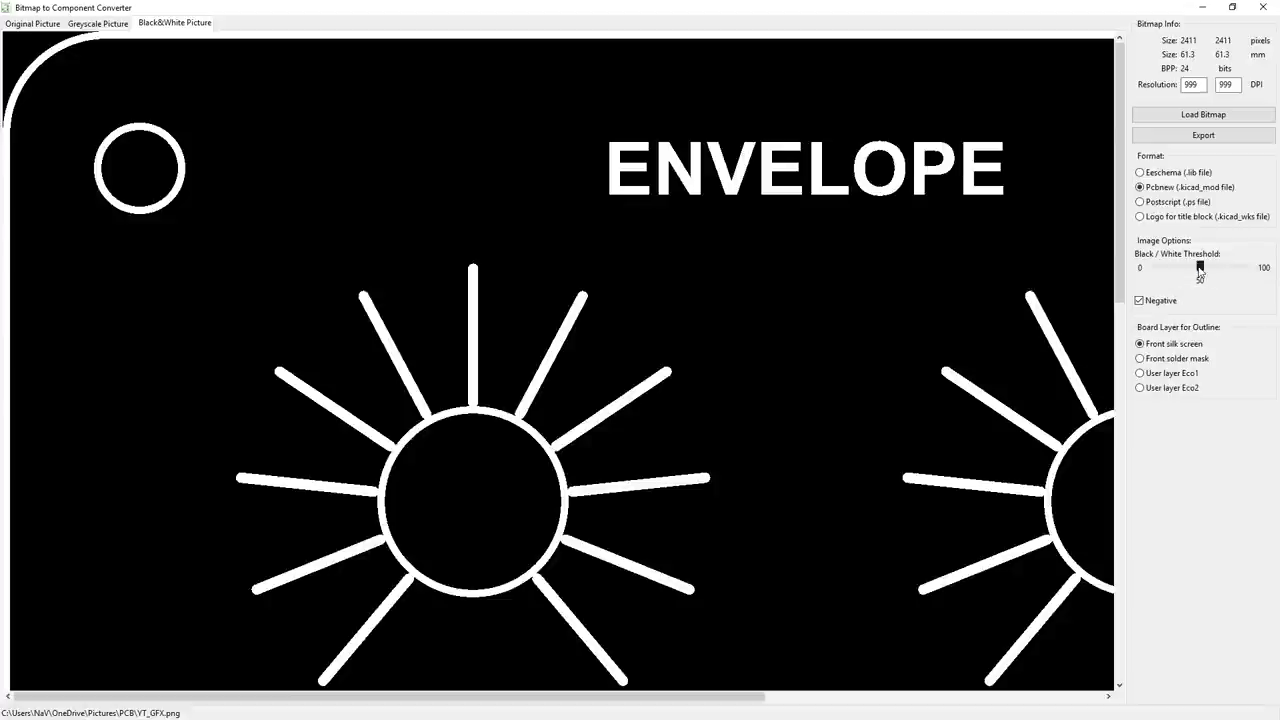
{"action": "mouse_move", "coordinate": [1206, 270]}
{"action": "left_mouse_down"}
{"action": "mouse_move", "coordinate": [1251, 272]}
{"action": "mouse_move", "coordinate": [1116, 261]}
{"action": "mouse_move", "coordinate": [1203, 271]}
{"action": "left_mouse_up"}
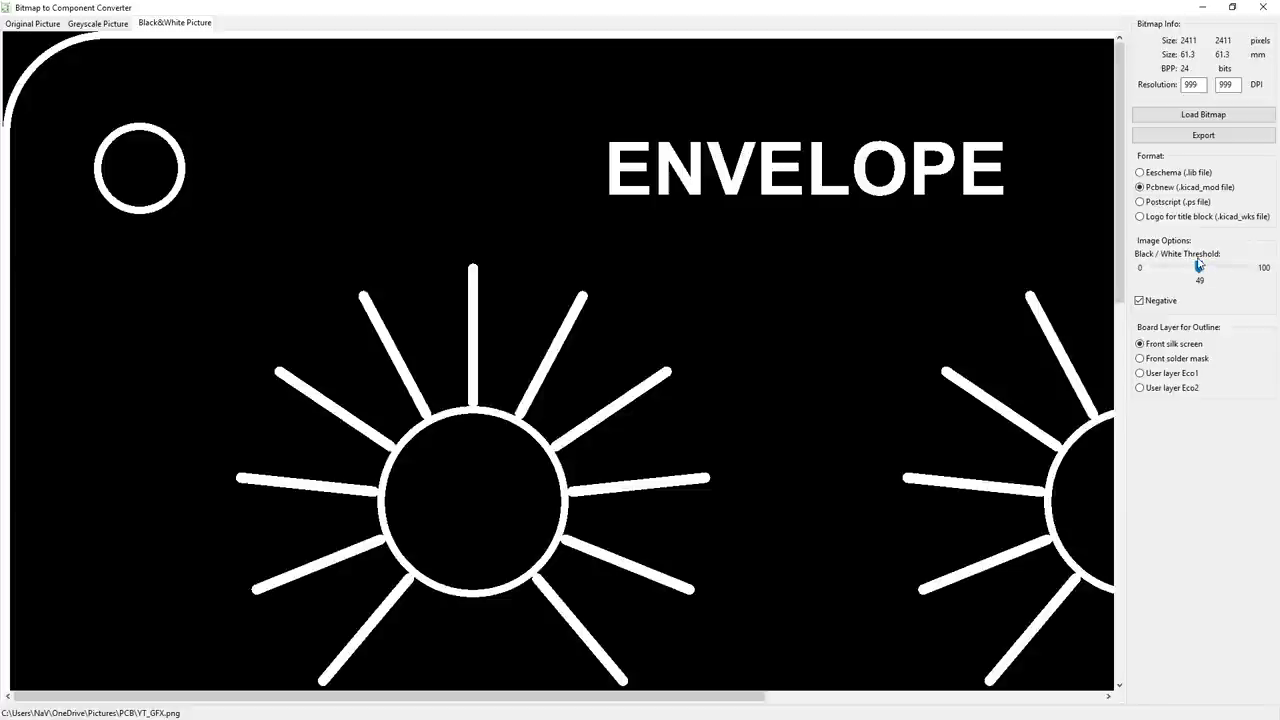
- Compare the black-and-white preview with the Negative option off and on, and try Front solder mask as the outline layer
{"action": "left_click", "coordinate": [1140, 301]}
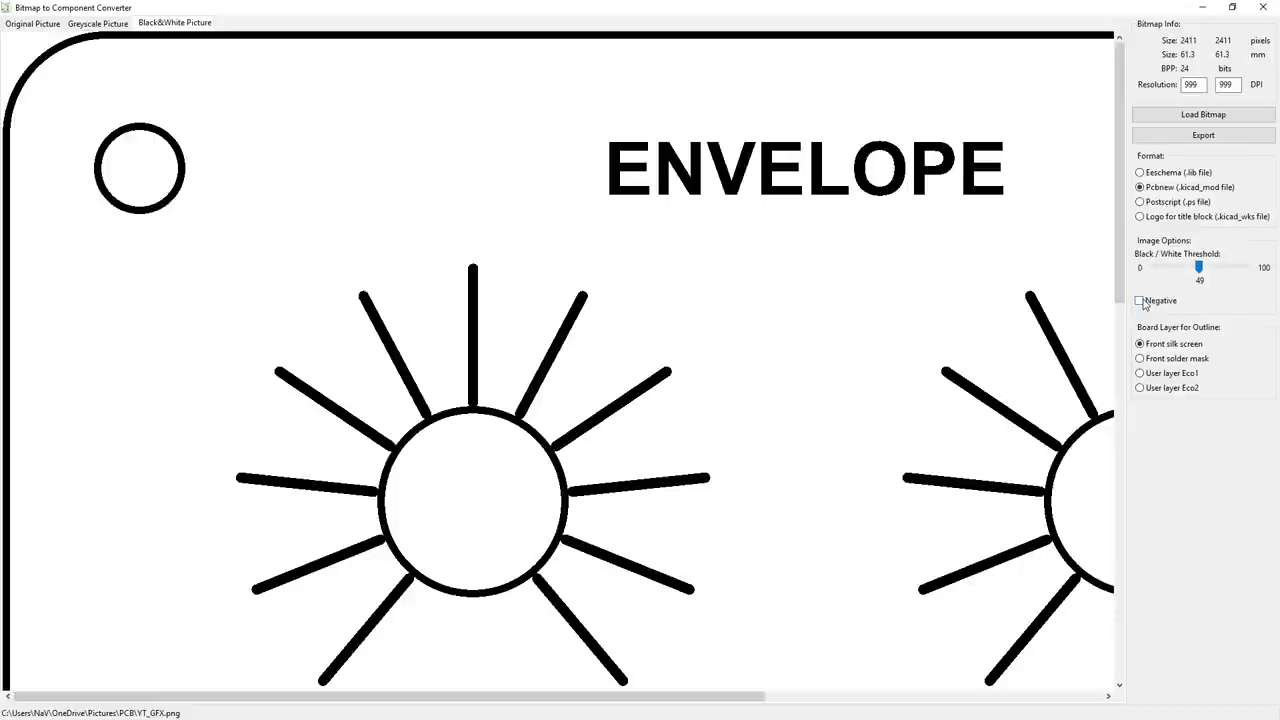
{"action": "left_click", "coordinate": [1141, 301]}
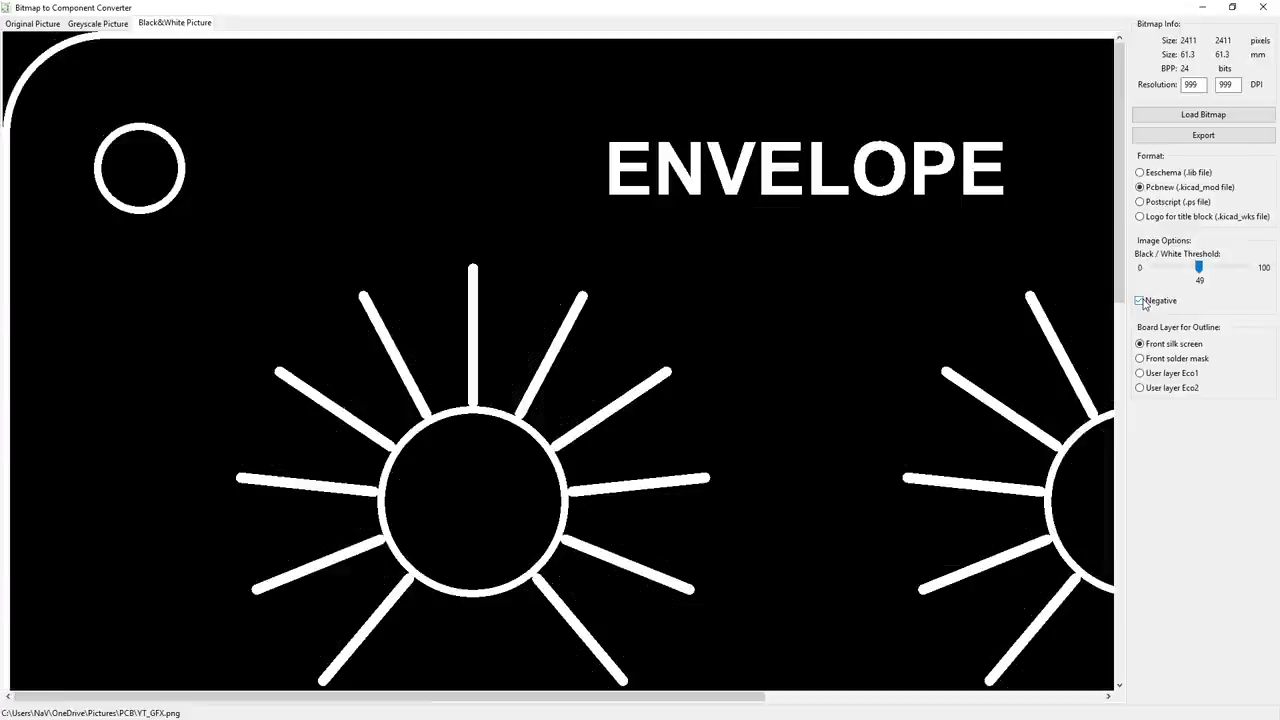
{"action": "left_click", "coordinate": [1141, 301]}
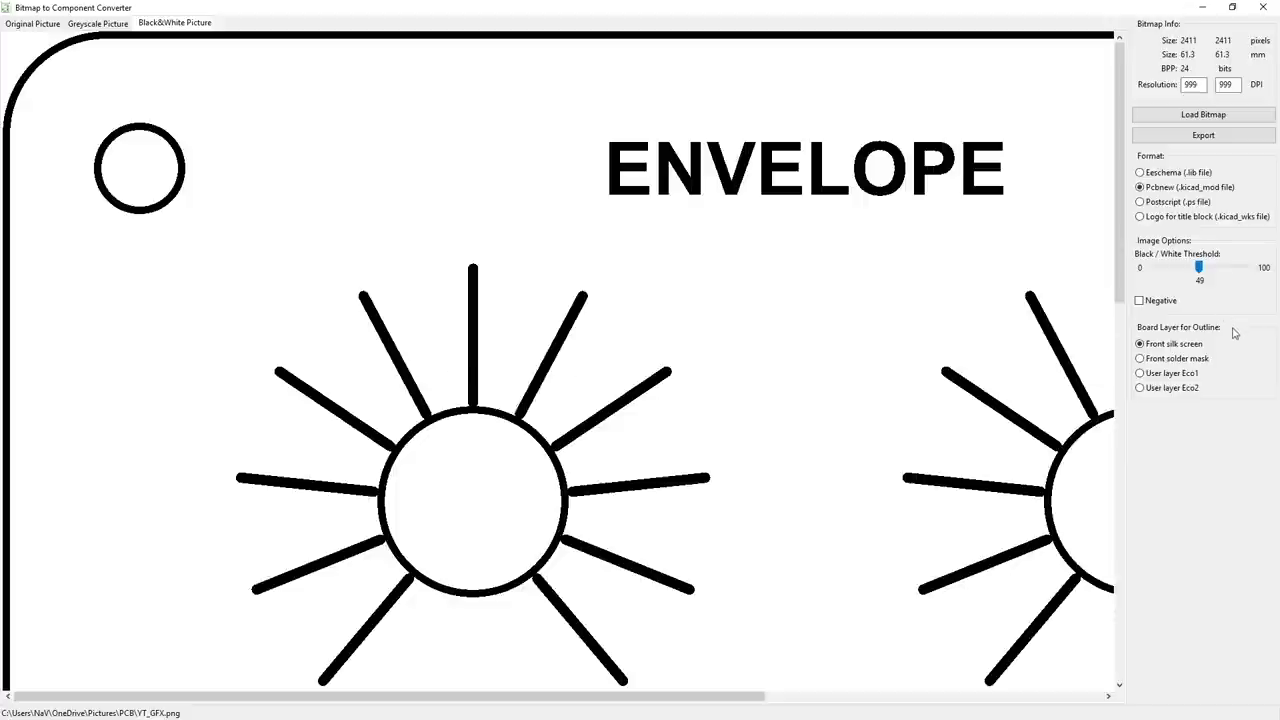
{"action": "left_click", "coordinate": [1140, 301]}
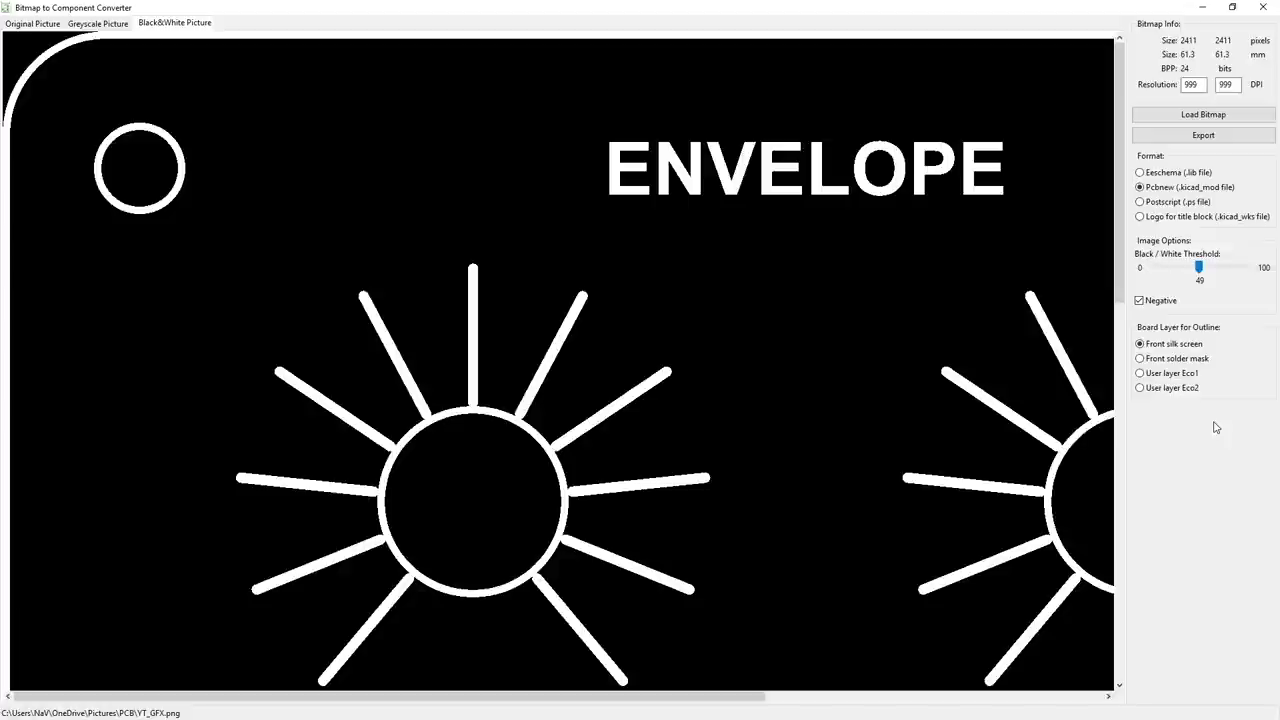
{"action": "left_click", "coordinate": [1141, 359]}
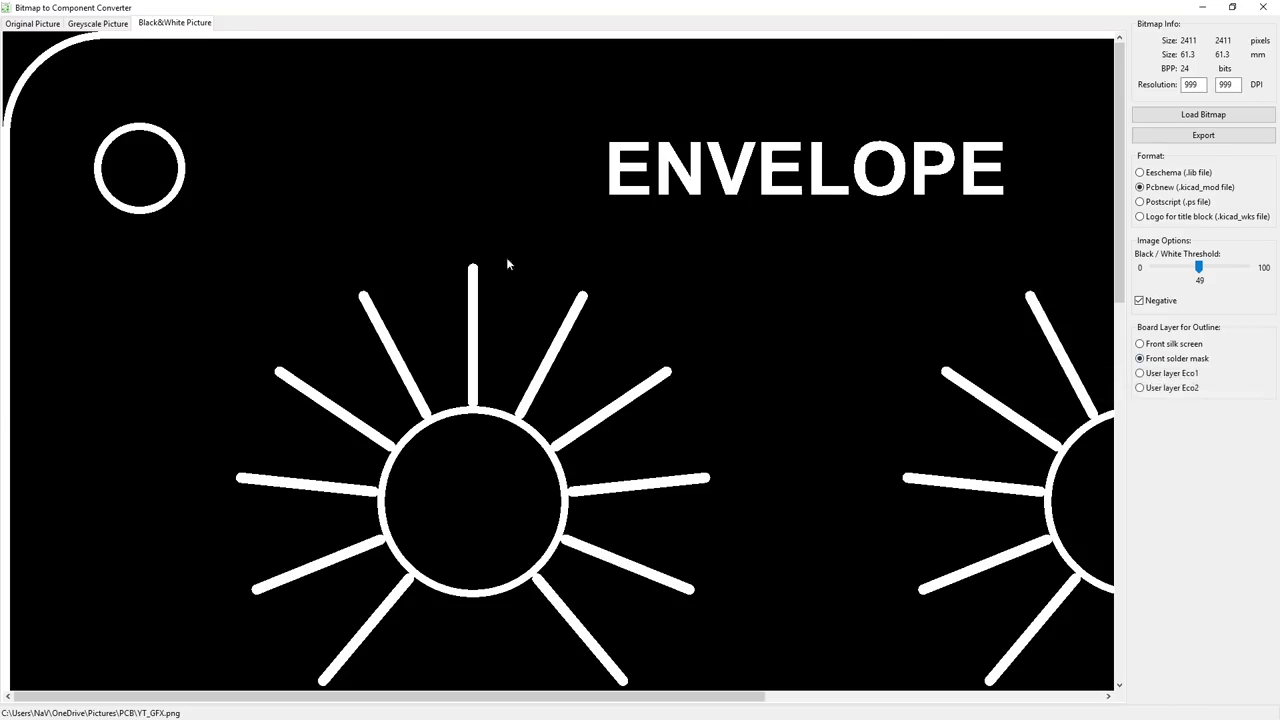
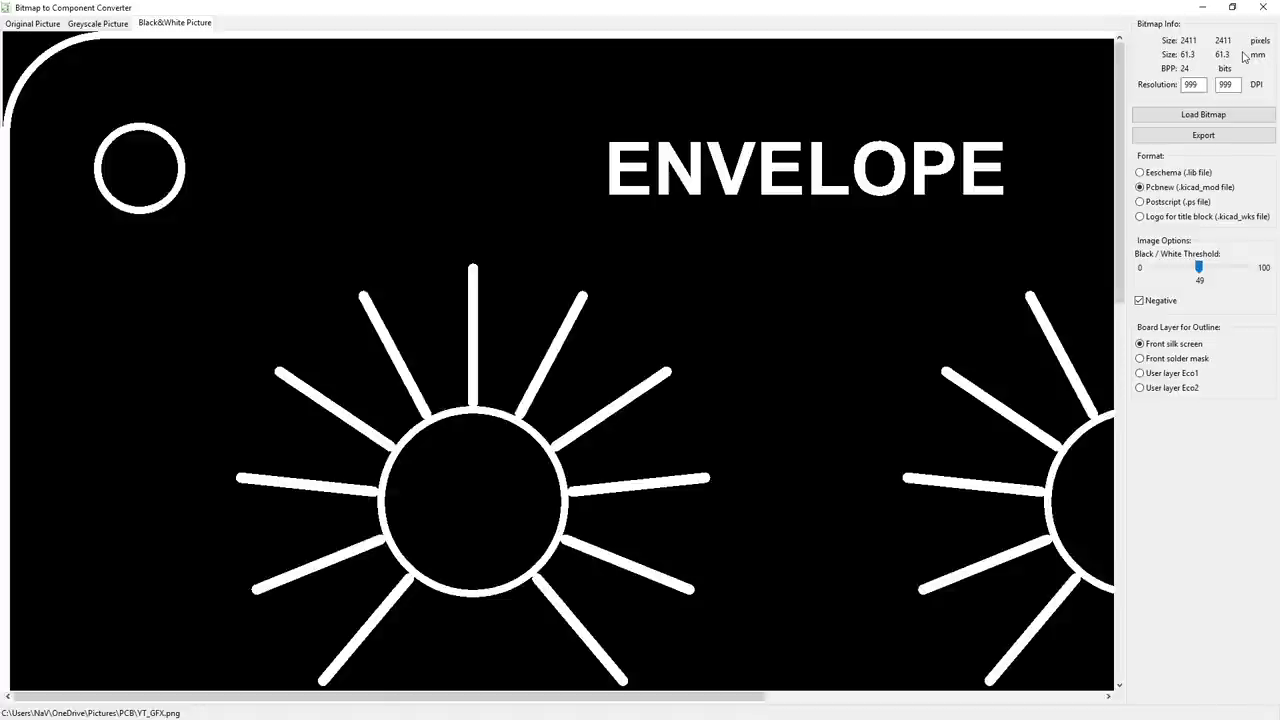
- Start exporting the image as a Pcbnew footprint and create a new folder named YT_Library inside the PCB folder
{"action": "left_click", "coordinate": [1204, 136]}
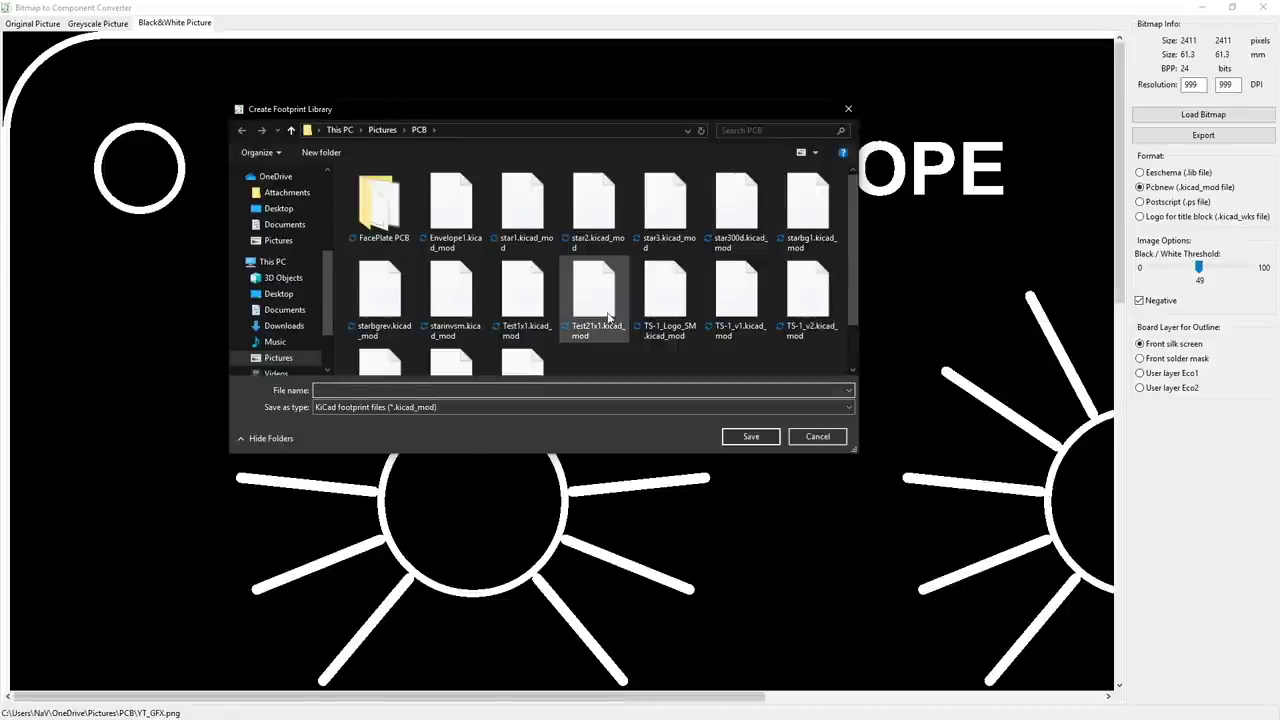
{"action": "scroll", "coordinate": [607, 318], "scroll_direction": "down", "scroll_amount": 1}
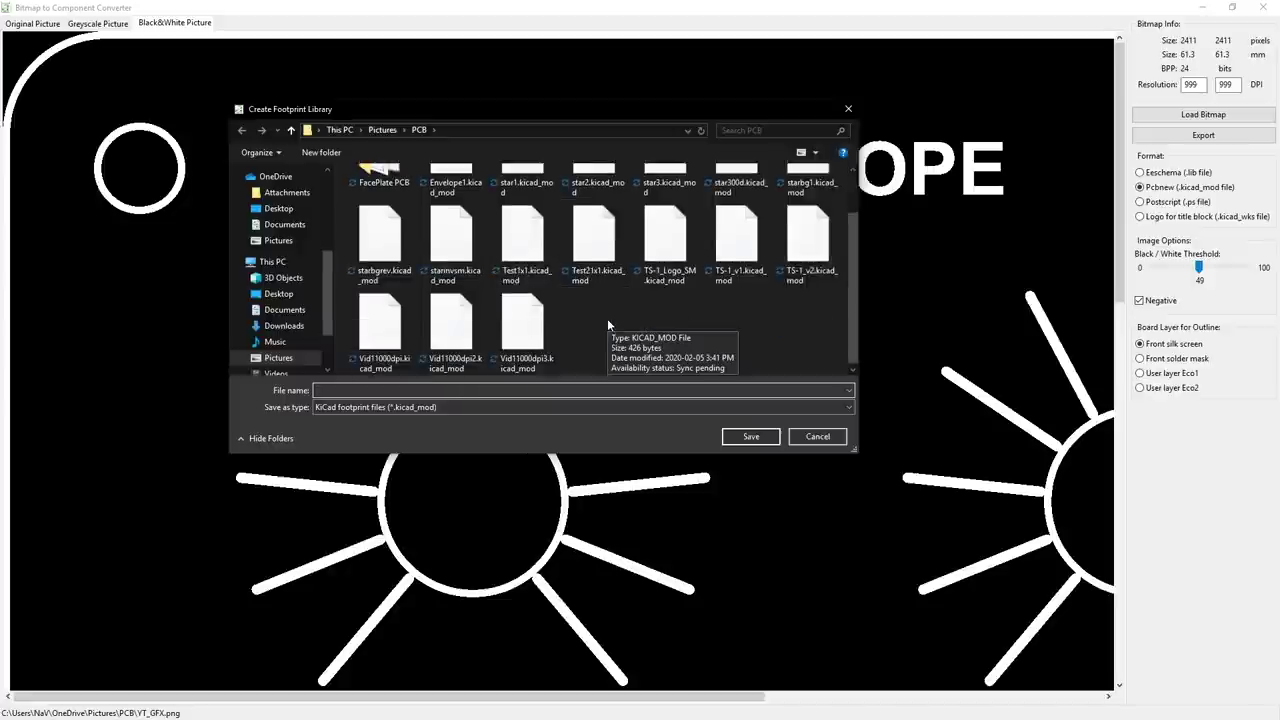
{"action": "left_click", "coordinate": [322, 155]}
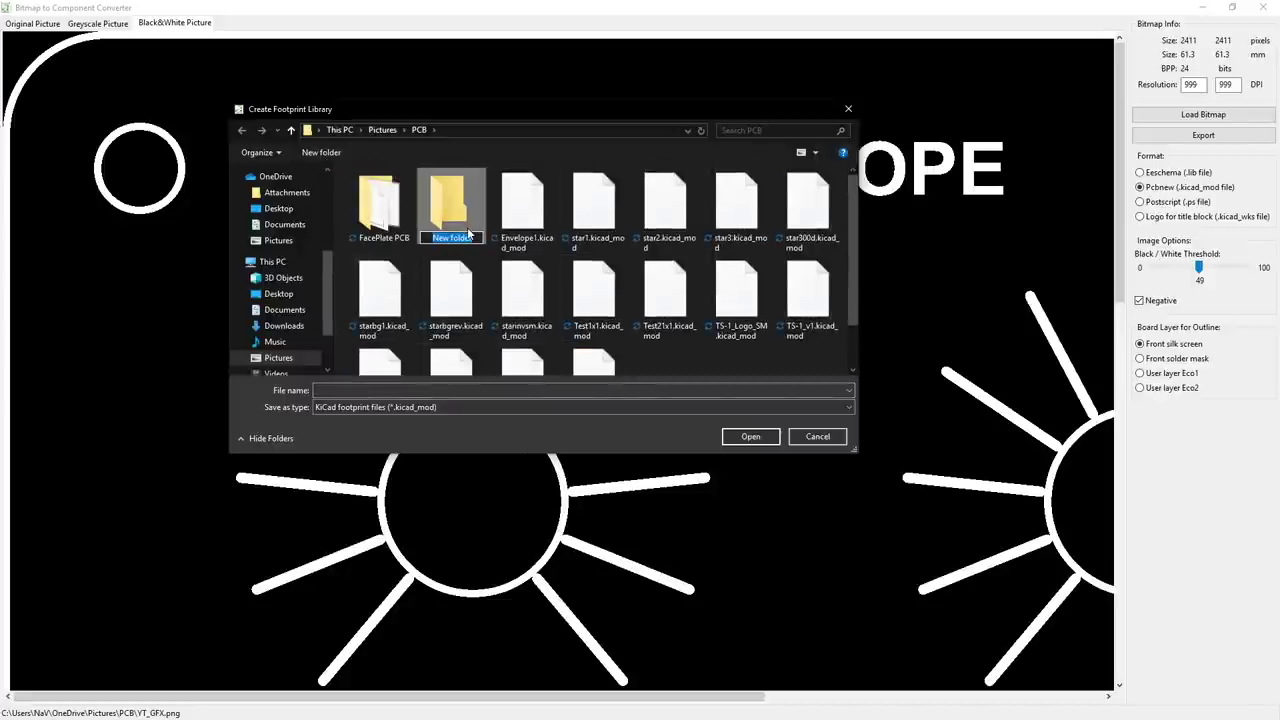
{"action": "type", "text": "YT"}
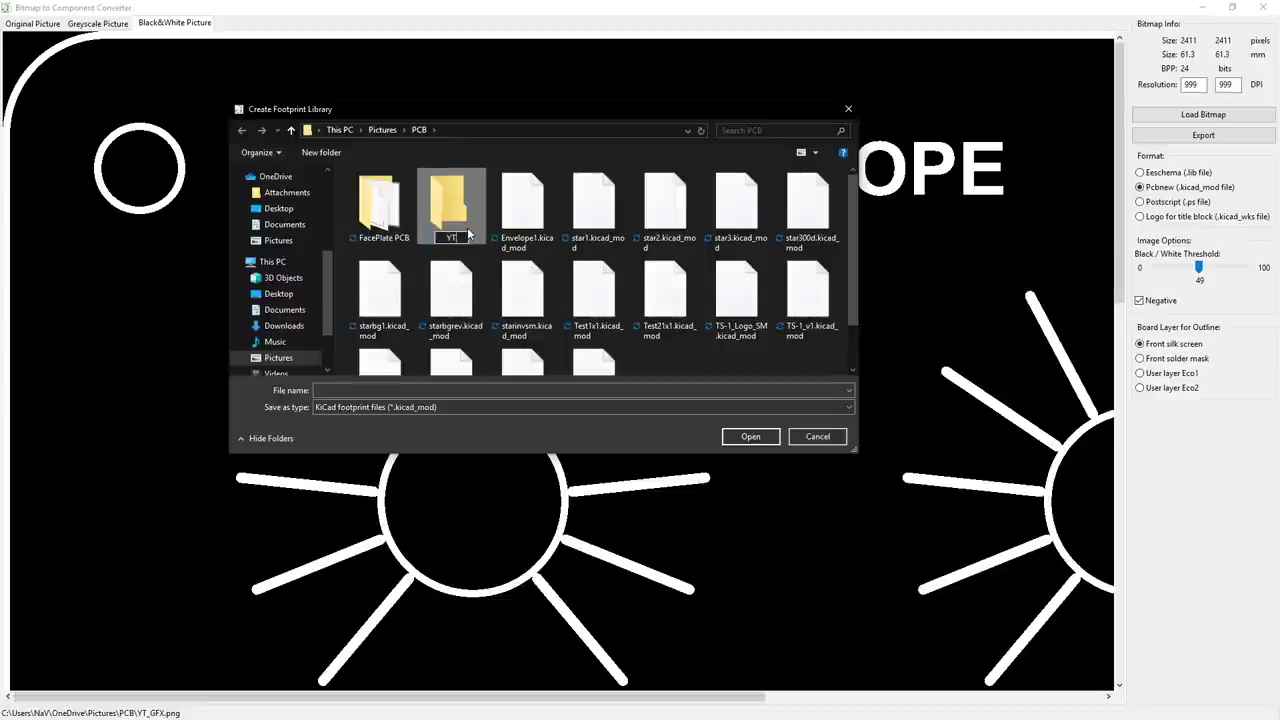
{"action": "type", "text": "_Library"}
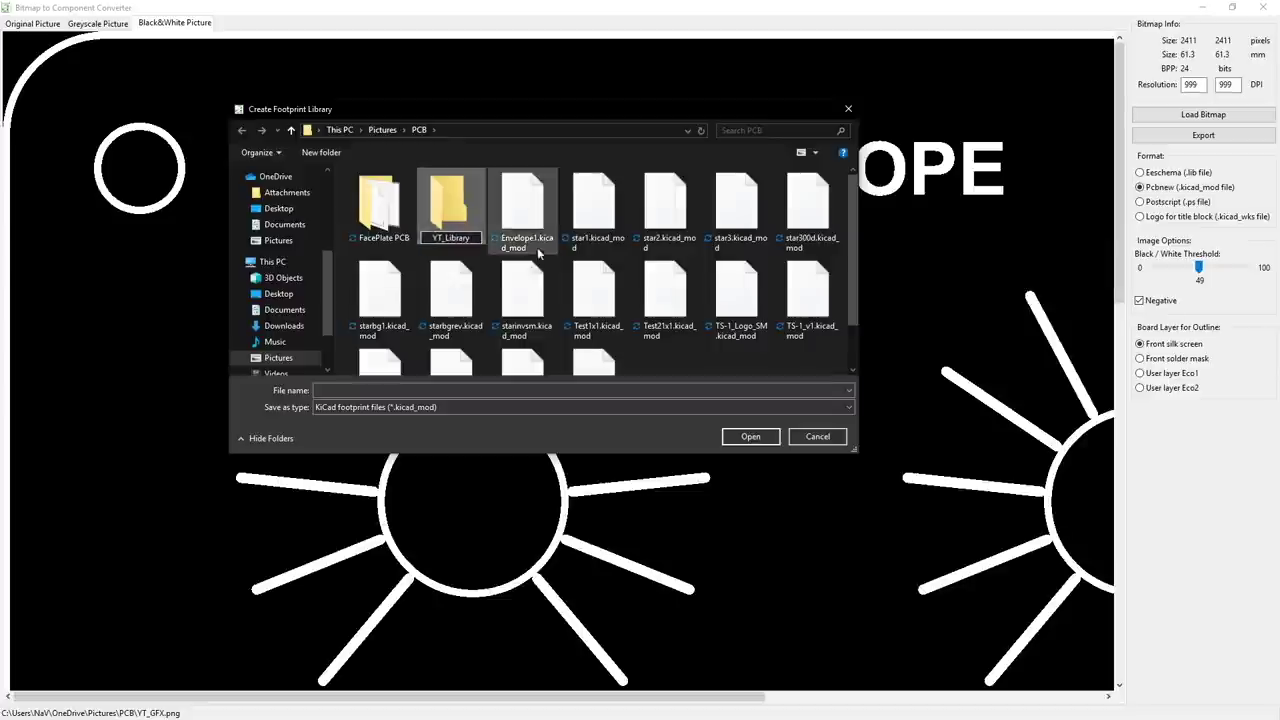
{"action": "key", "text": "Return"}
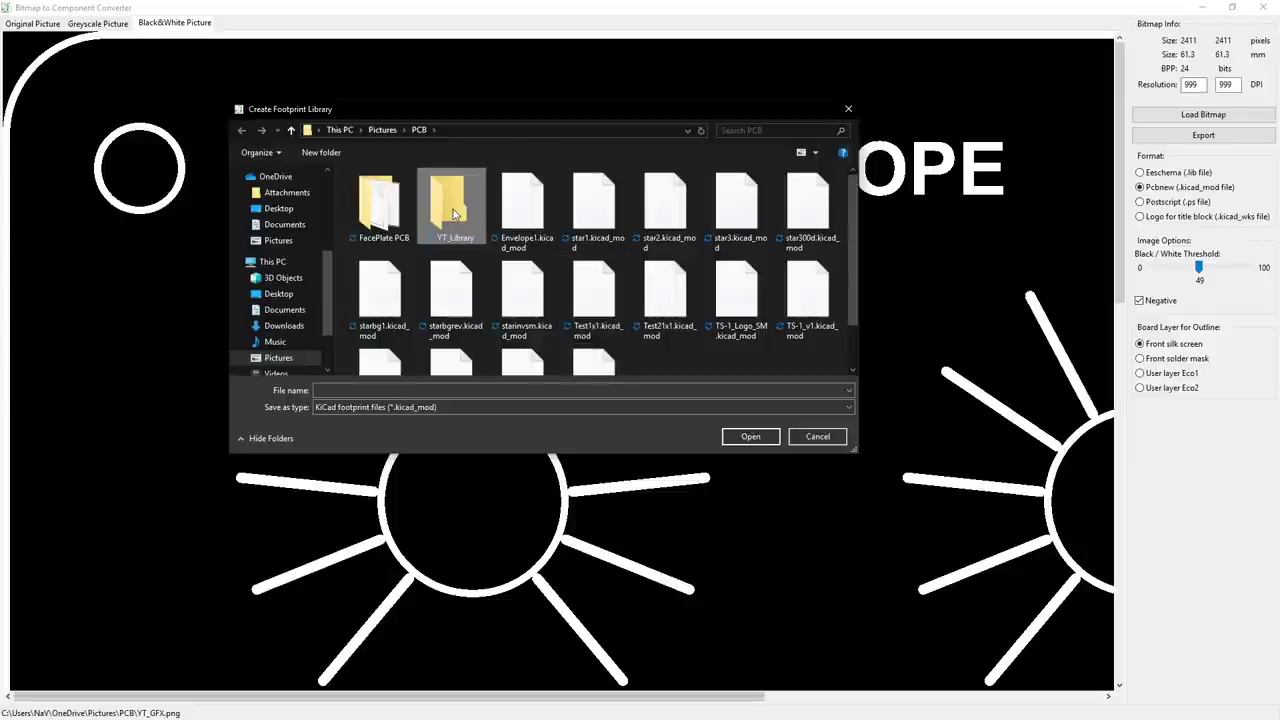
- Save the exported footprint as YT_GFX in the YT_Library folder and close the converter
{"action": "double_click", "coordinate": [453, 210]}
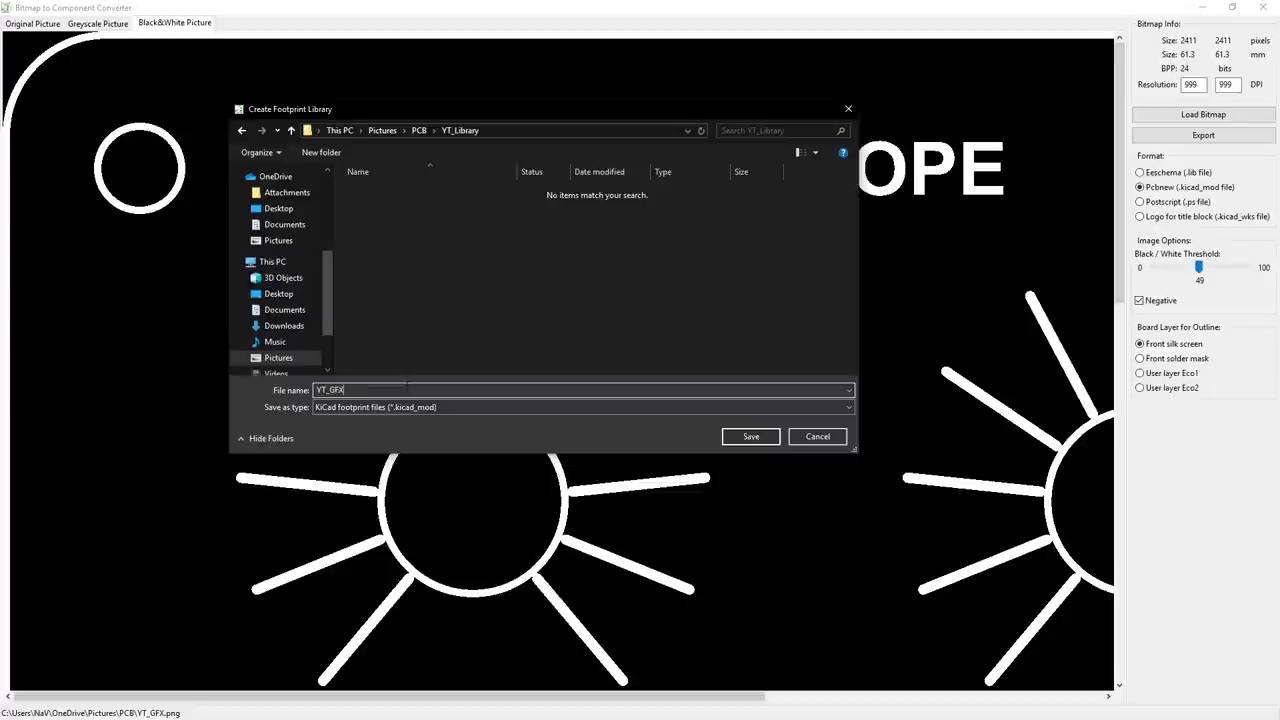
{"action": "left_click", "coordinate": [751, 437]}
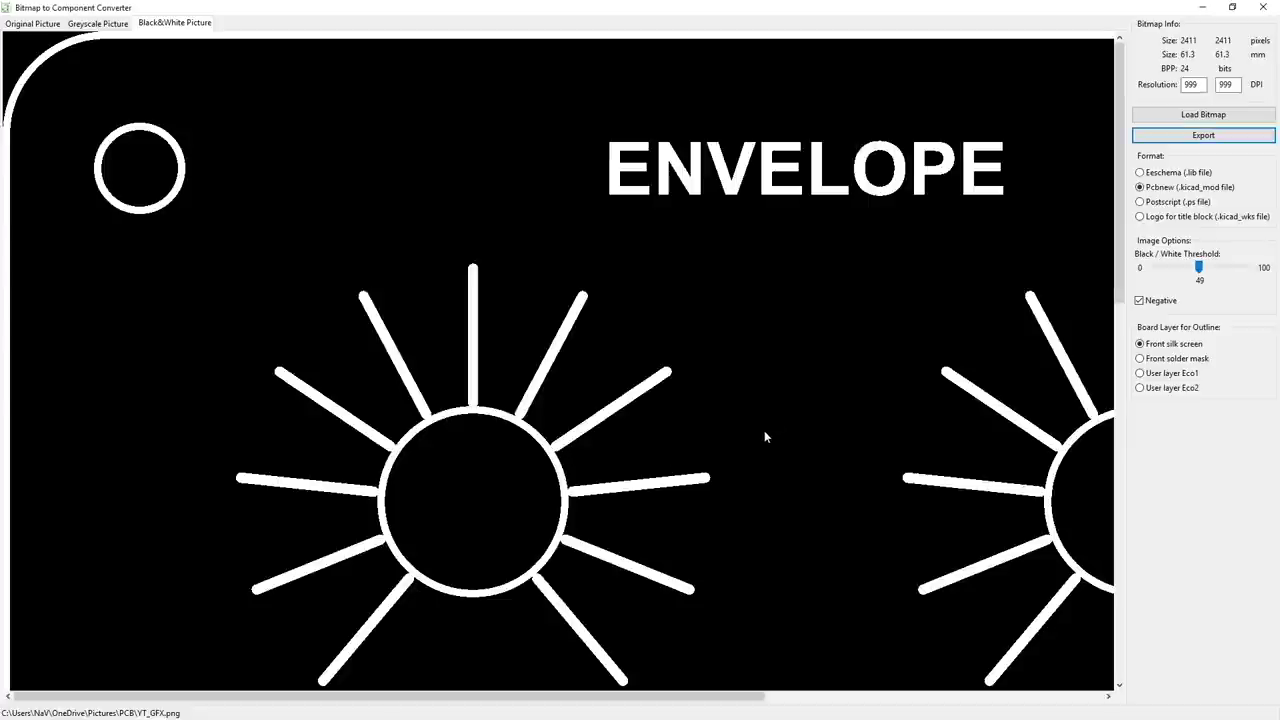
{"action": "left_click", "coordinate": [1261, 7]}
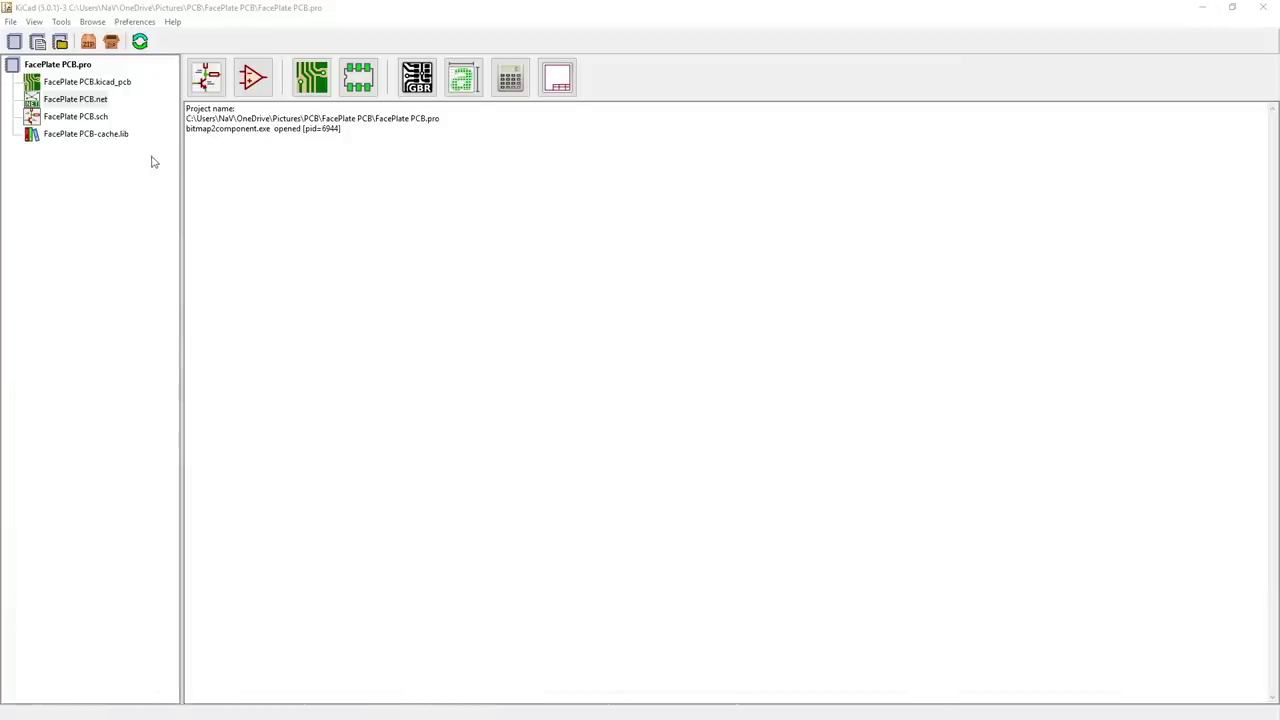
- Open the FacePlate PCB board and bring up its project-specific footprint library table
{"action": "double_click", "coordinate": [33, 87]}
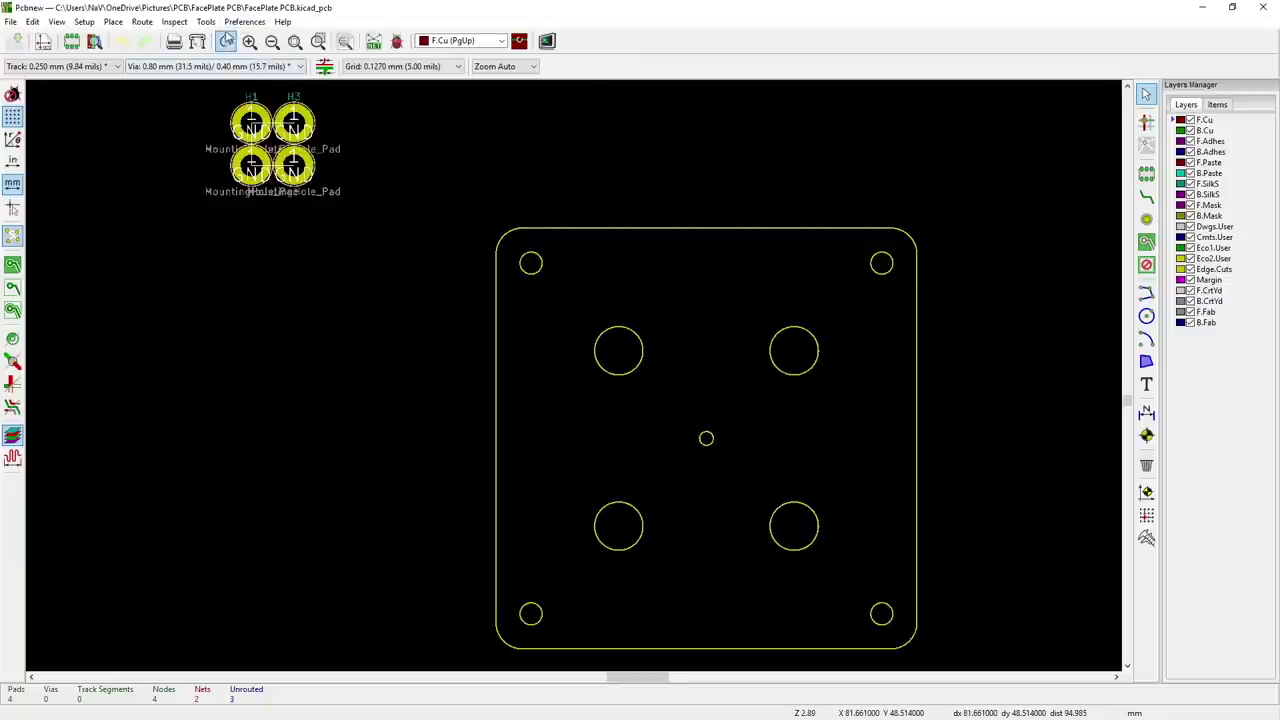
{"action": "left_click", "coordinate": [206, 22]}
{"action": "mouse_move", "coordinate": [234, 24]}
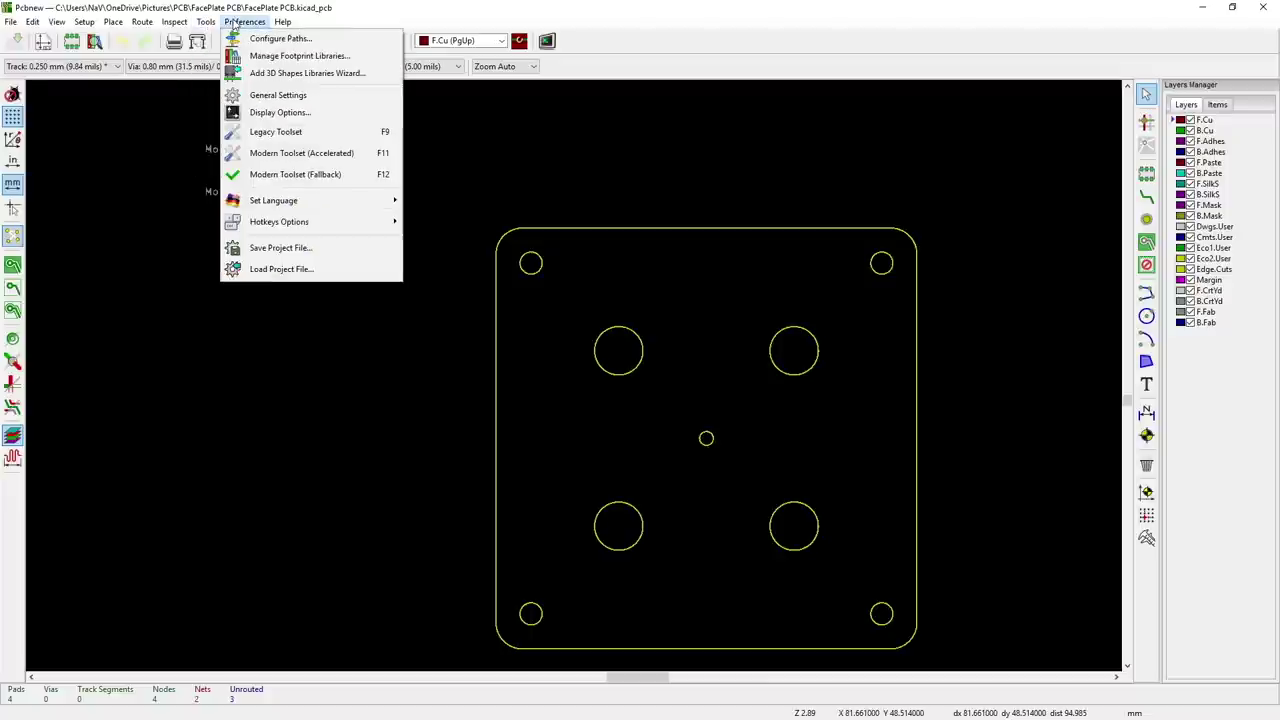
{"action": "left_click", "coordinate": [275, 57]}
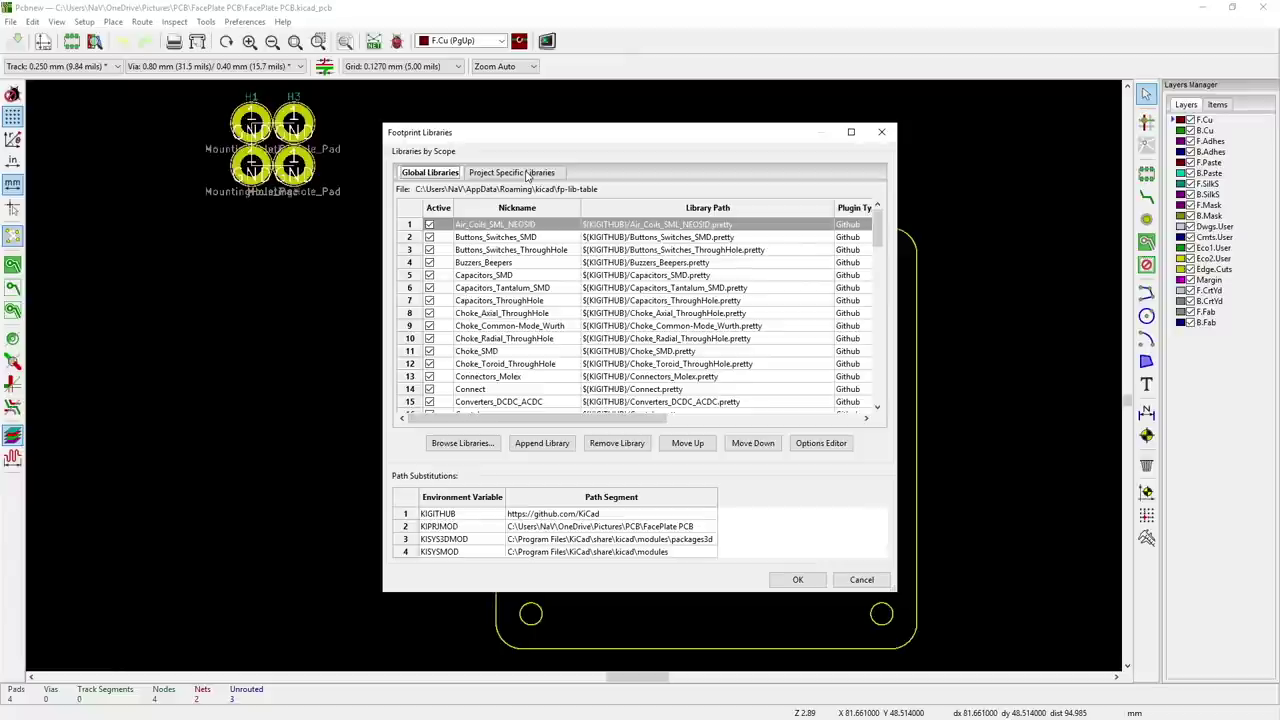
{"action": "left_click", "coordinate": [527, 174]}
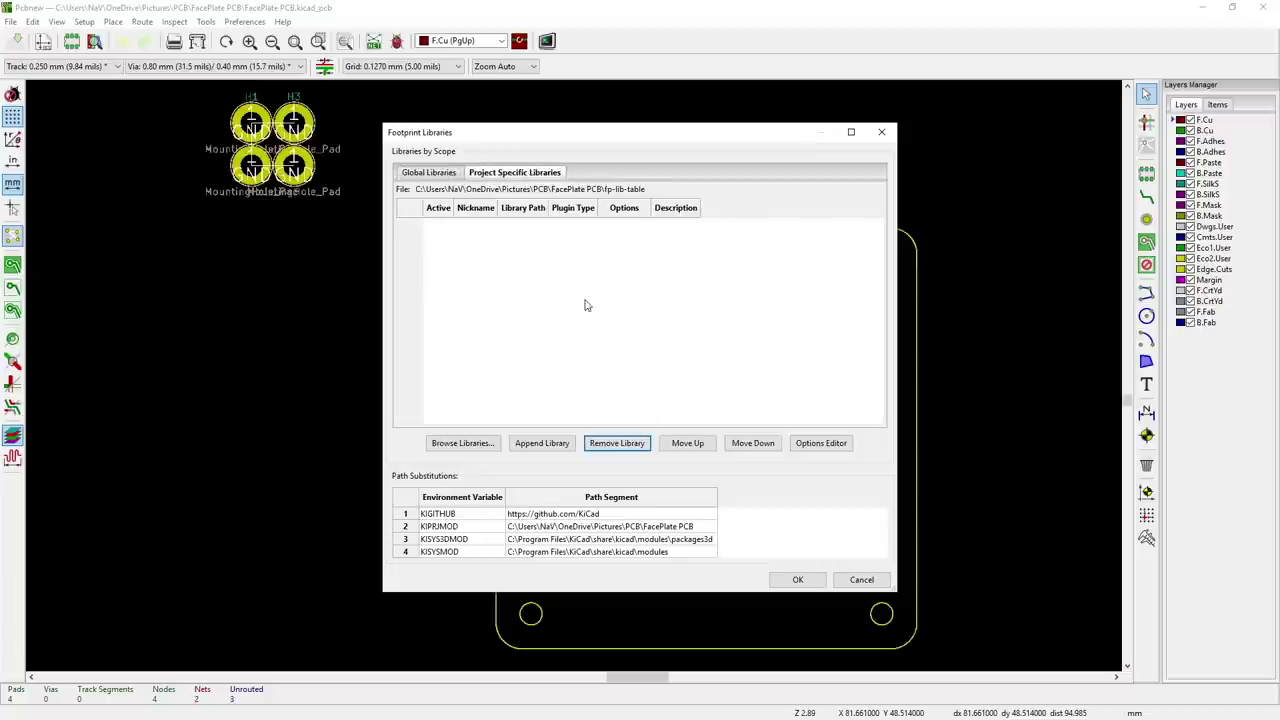
- Add the YT_Library folder from the PCB directory to the project-specific footprint libraries and accept the change
{"action": "left_click", "coordinate": [461, 446]}
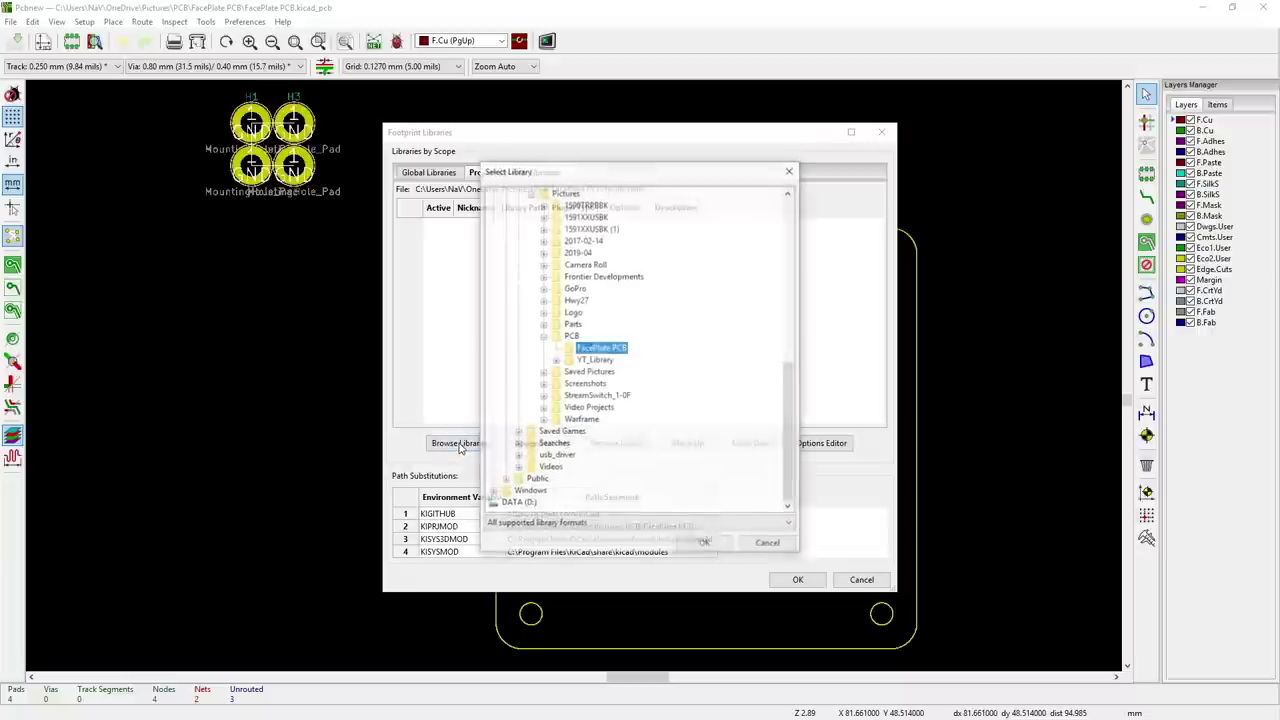
{"action": "left_click", "coordinate": [573, 361]}
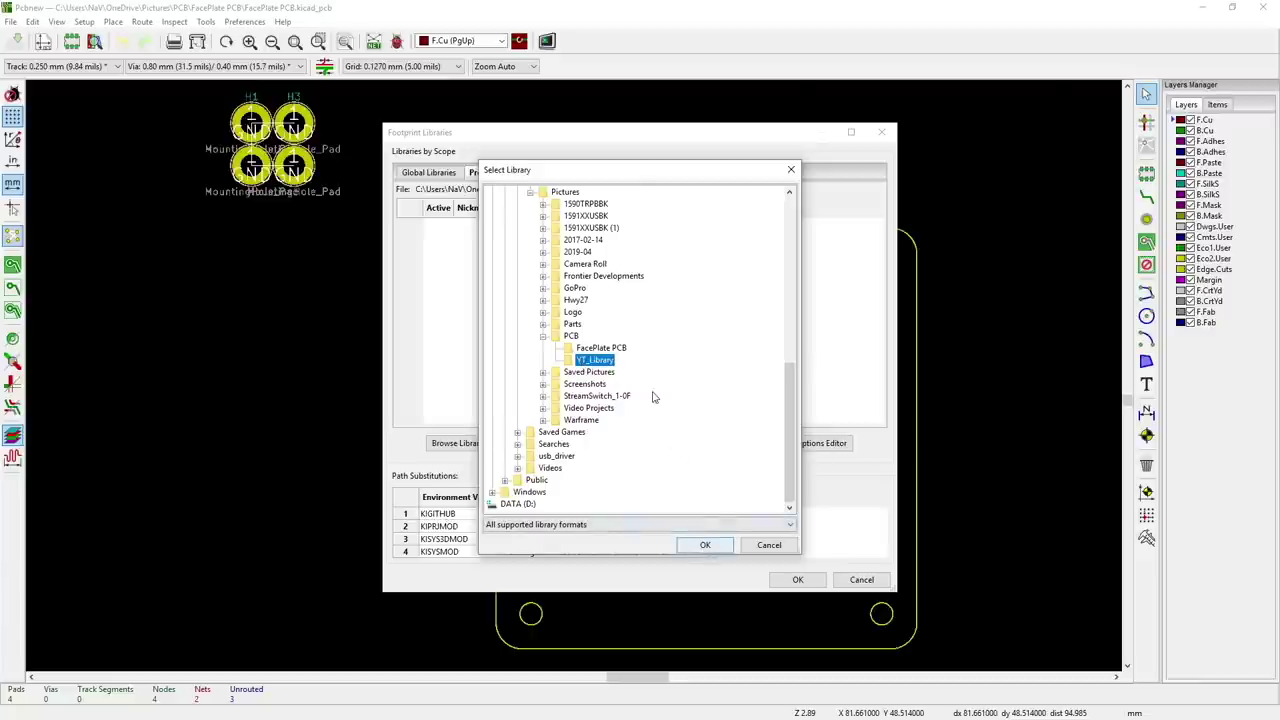
{"action": "left_click", "coordinate": [700, 544]}
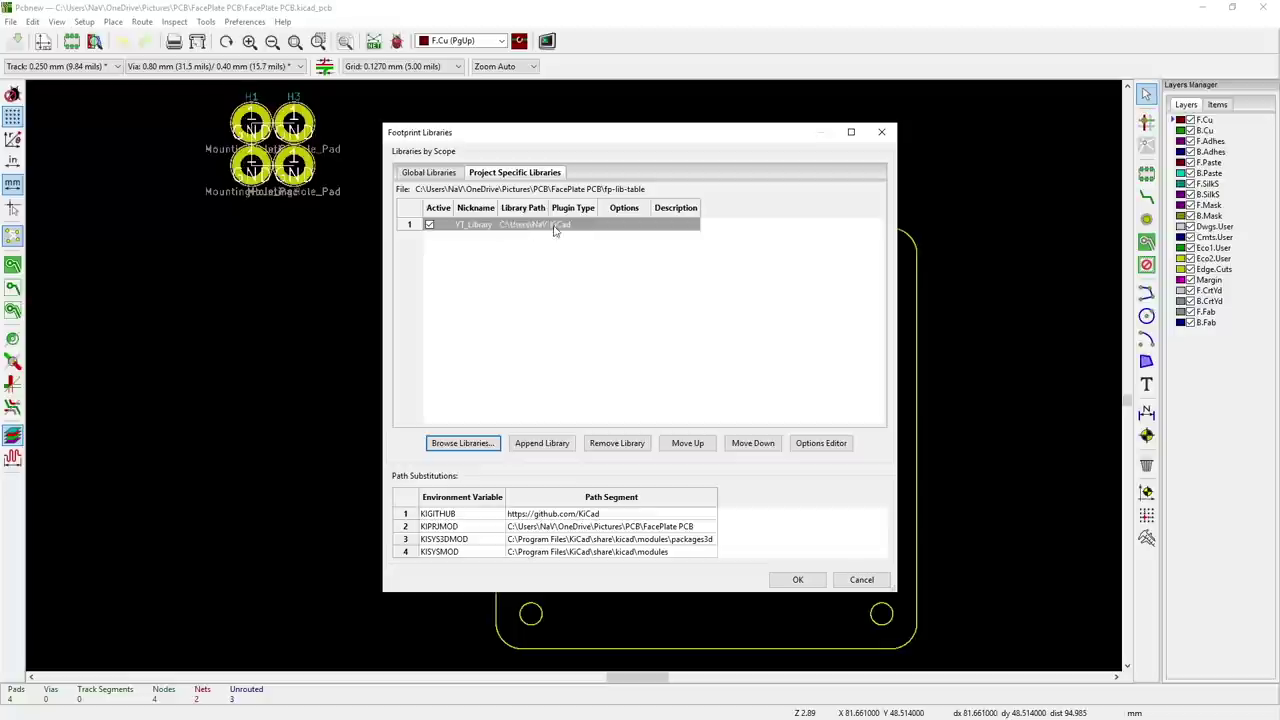
{"action": "left_click", "coordinate": [798, 580]}
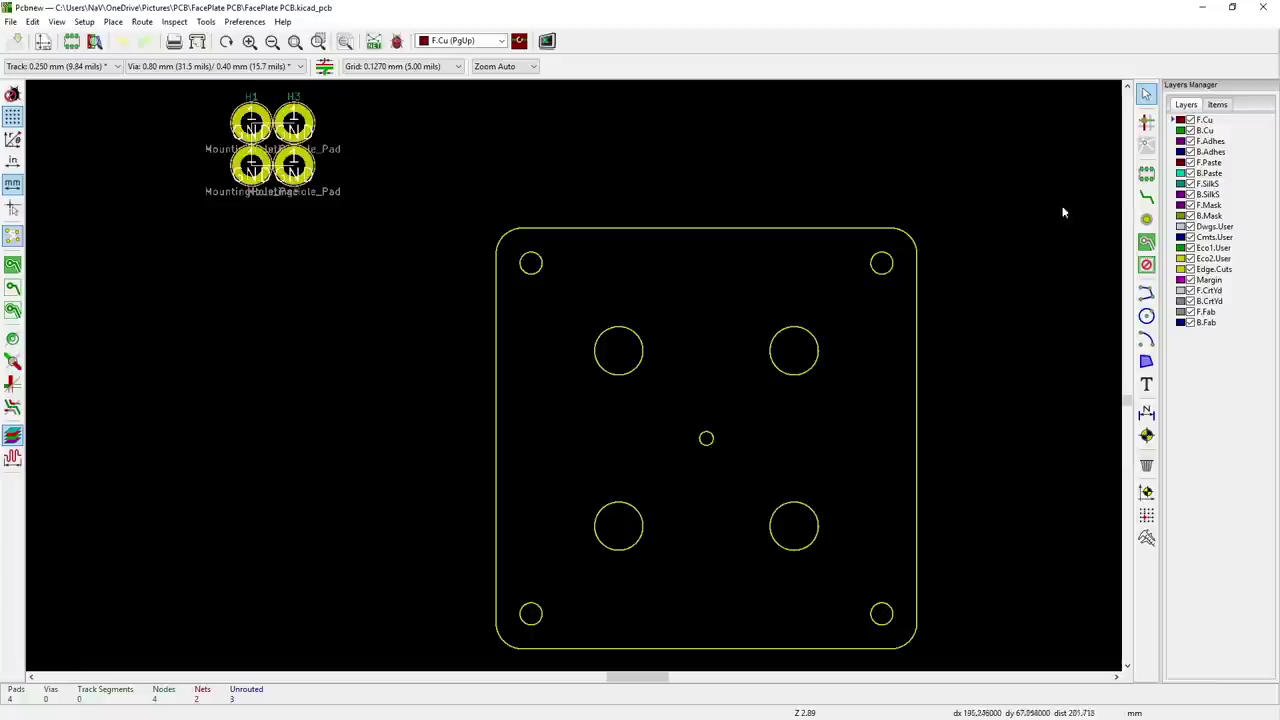
- Start adding a footprint to the board, open the footprint library browser, and widen its library list to show full names
{"action": "left_click", "coordinate": [1147, 175]}
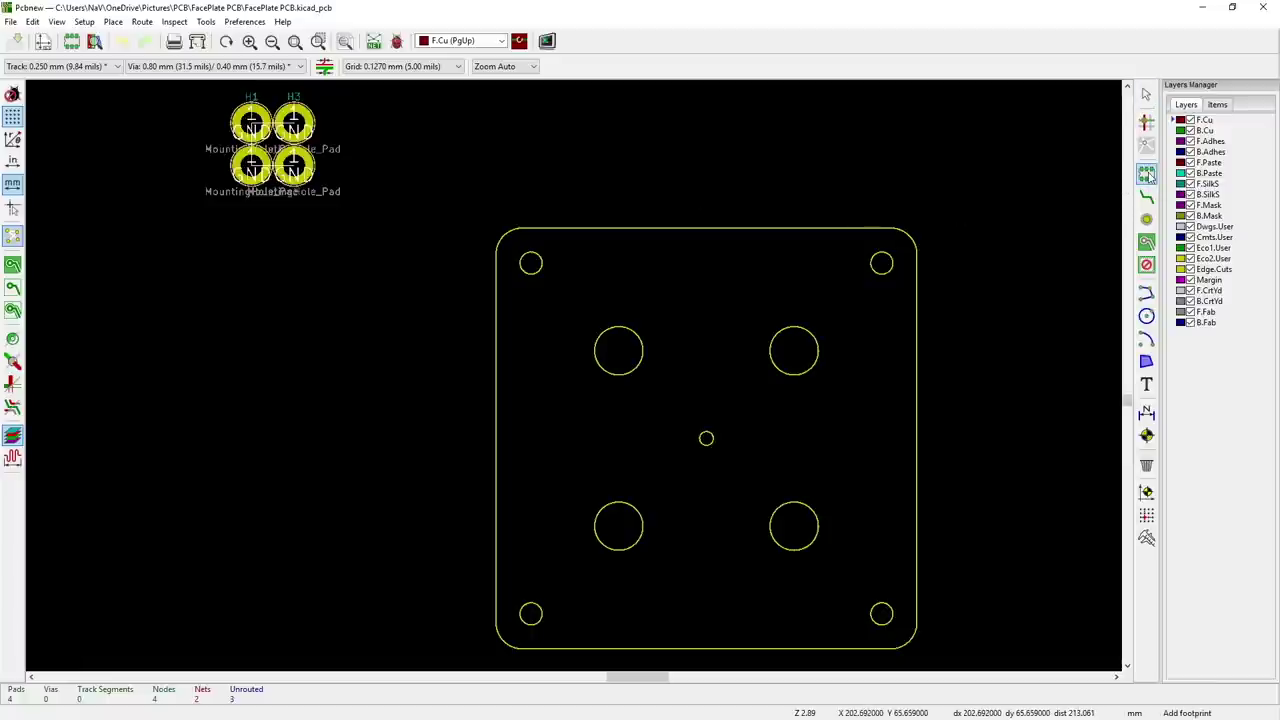
{"action": "left_click", "coordinate": [538, 186]}
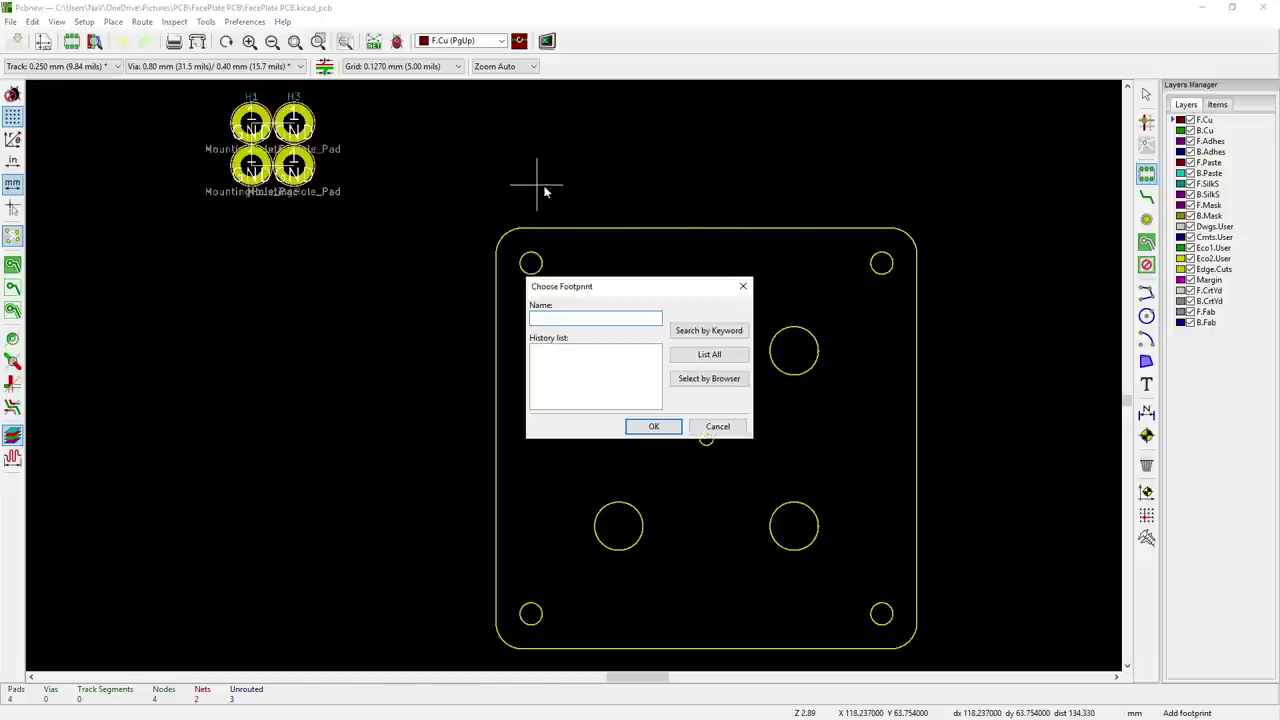
{"action": "left_click", "coordinate": [708, 379]}
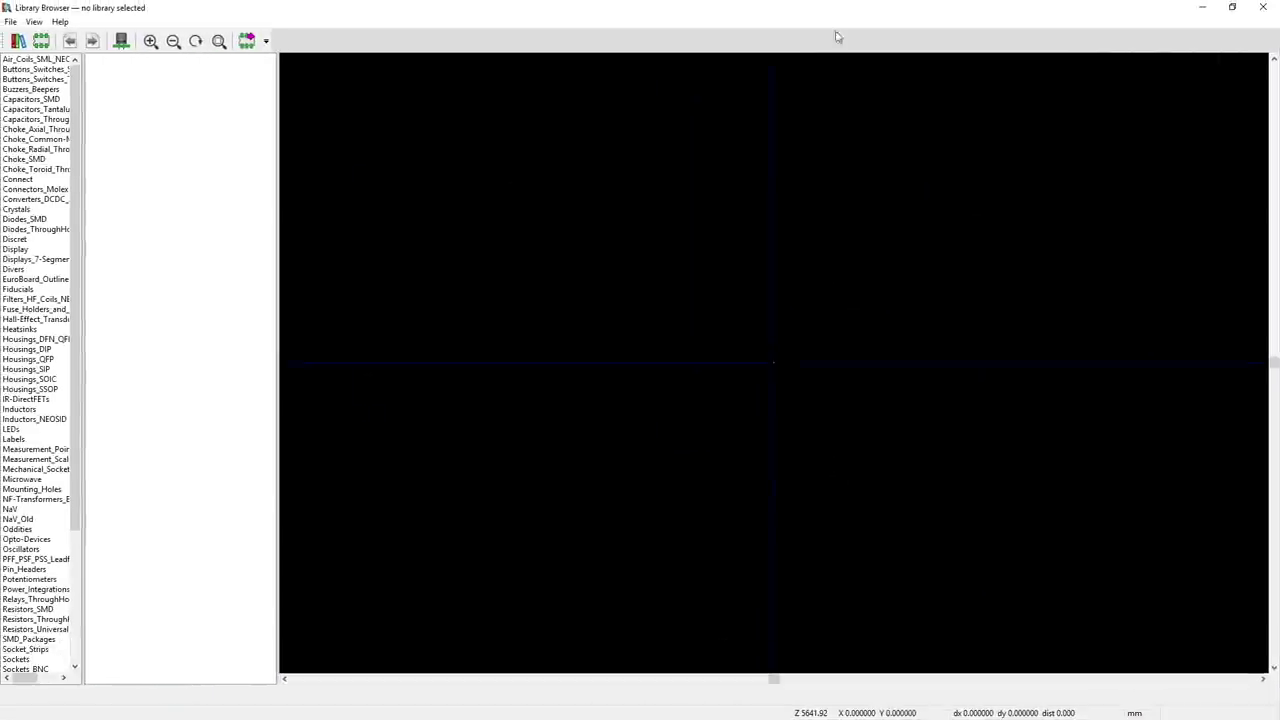
{"action": "left_click_drag", "start_coordinate": [651, 8], "coordinate": [677, 6]}
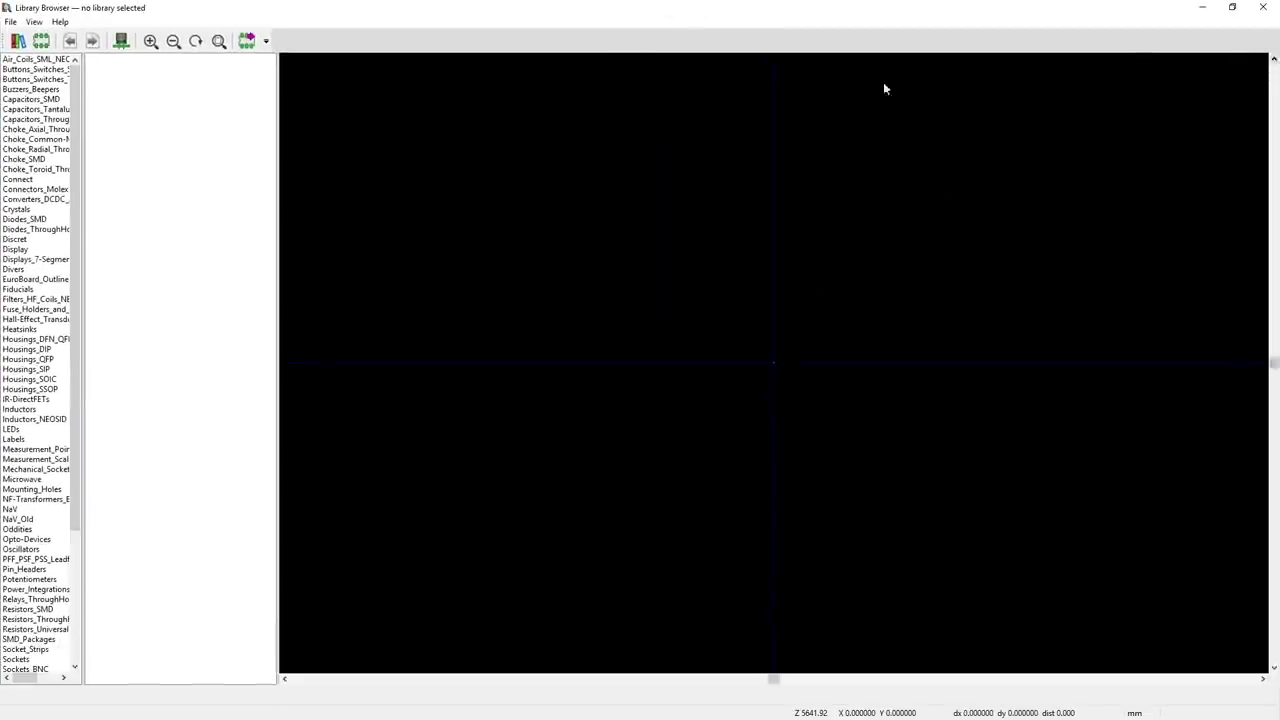
{"action": "left_click_drag", "start_coordinate": [83, 272], "coordinate": [195, 273]}
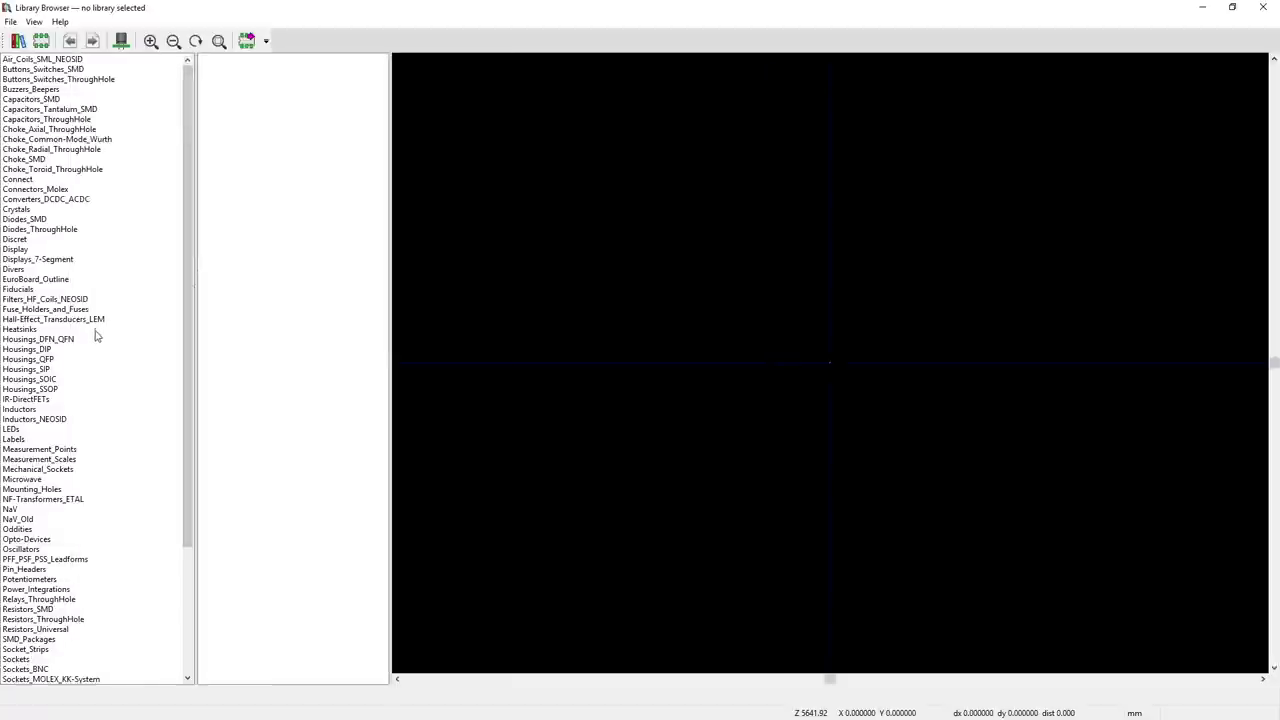
- Choose the YT_GFX footprint from YT_Library and load it into the board editor for placement
{"action": "scroll", "coordinate": [102, 261], "scroll_direction": "down", "scroll_amount": 1}
{"action": "scroll", "coordinate": [102, 261], "scroll_direction": "down", "scroll_amount": 3}
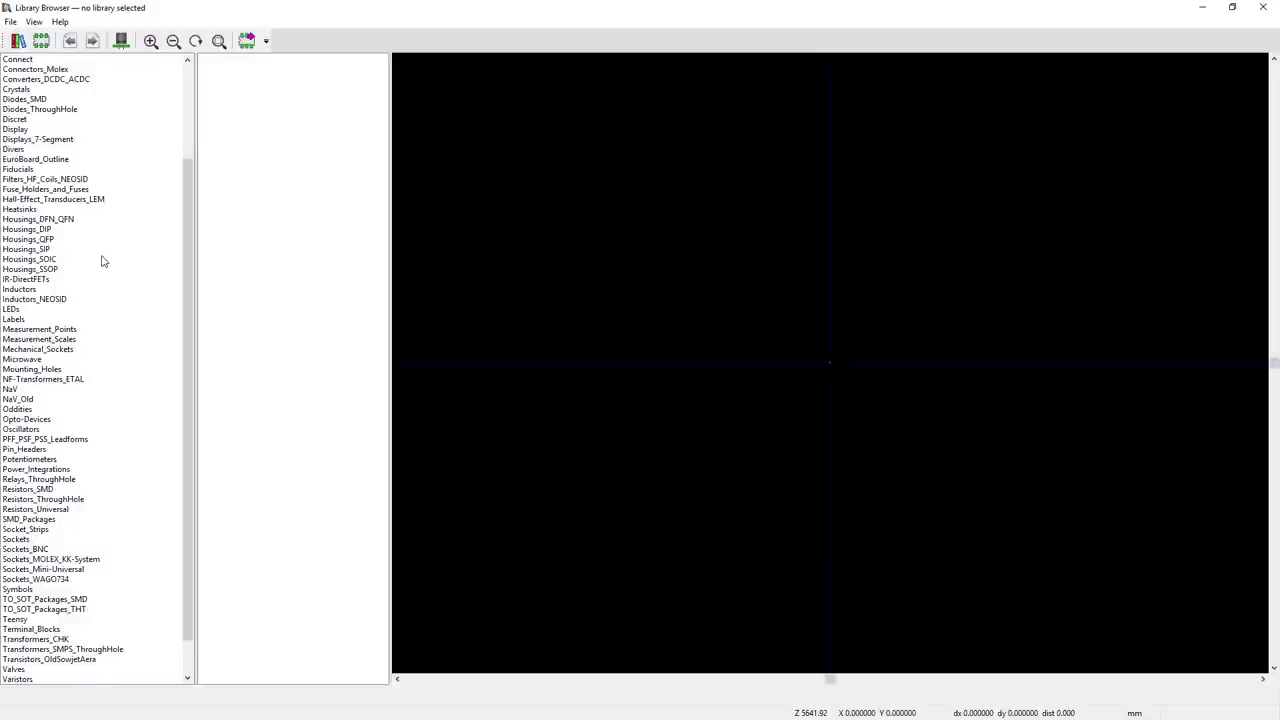
{"action": "scroll", "coordinate": [102, 261], "scroll_direction": "down", "scroll_amount": 2}
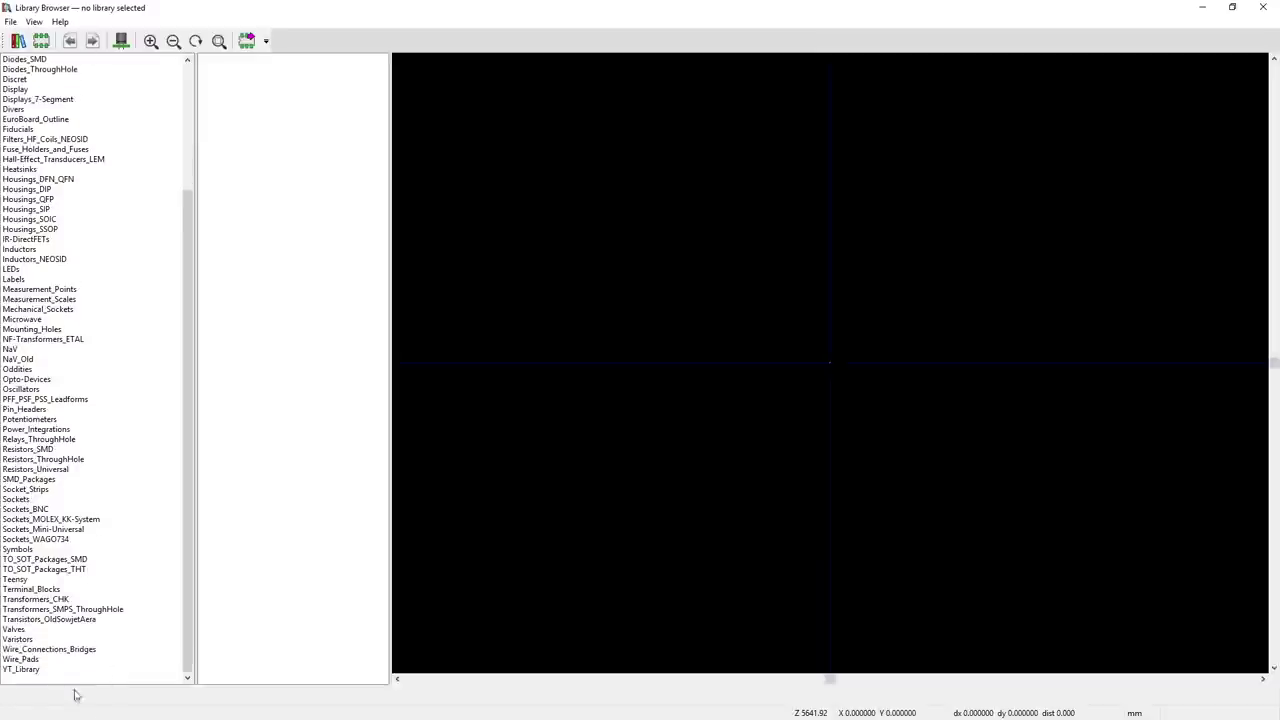
{"action": "left_click", "coordinate": [22, 670]}
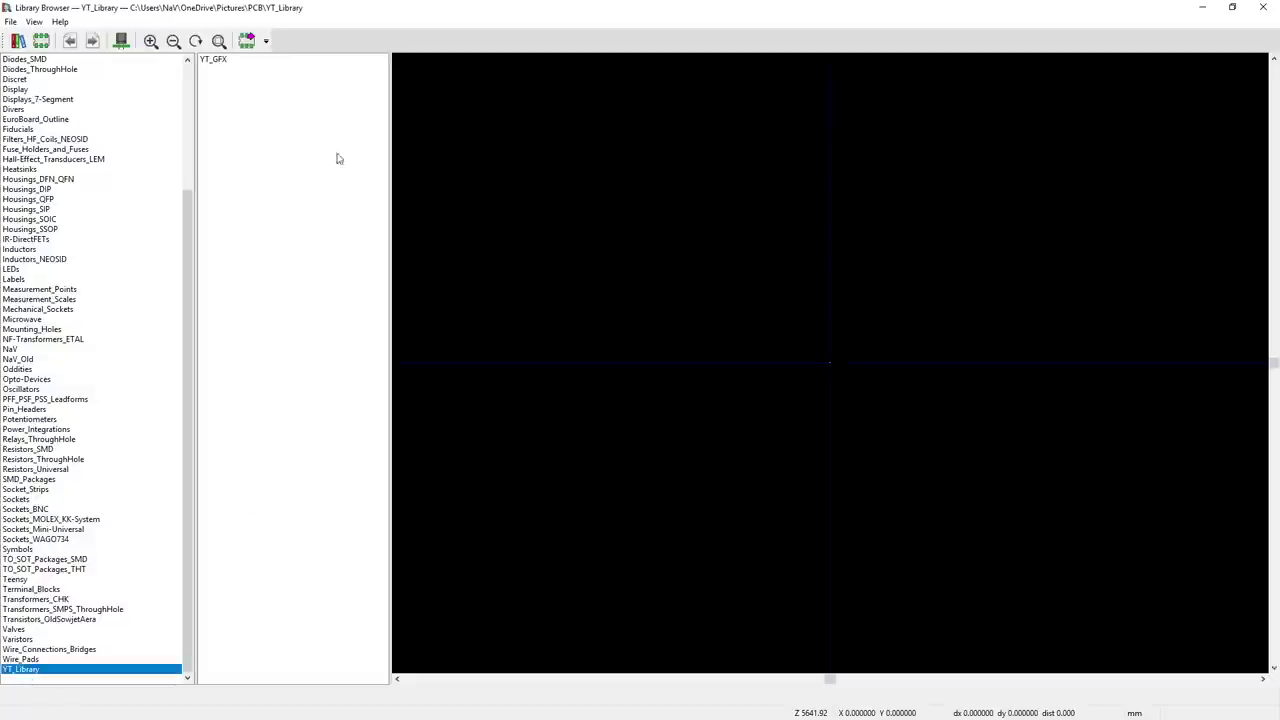
{"action": "left_click", "coordinate": [215, 60]}
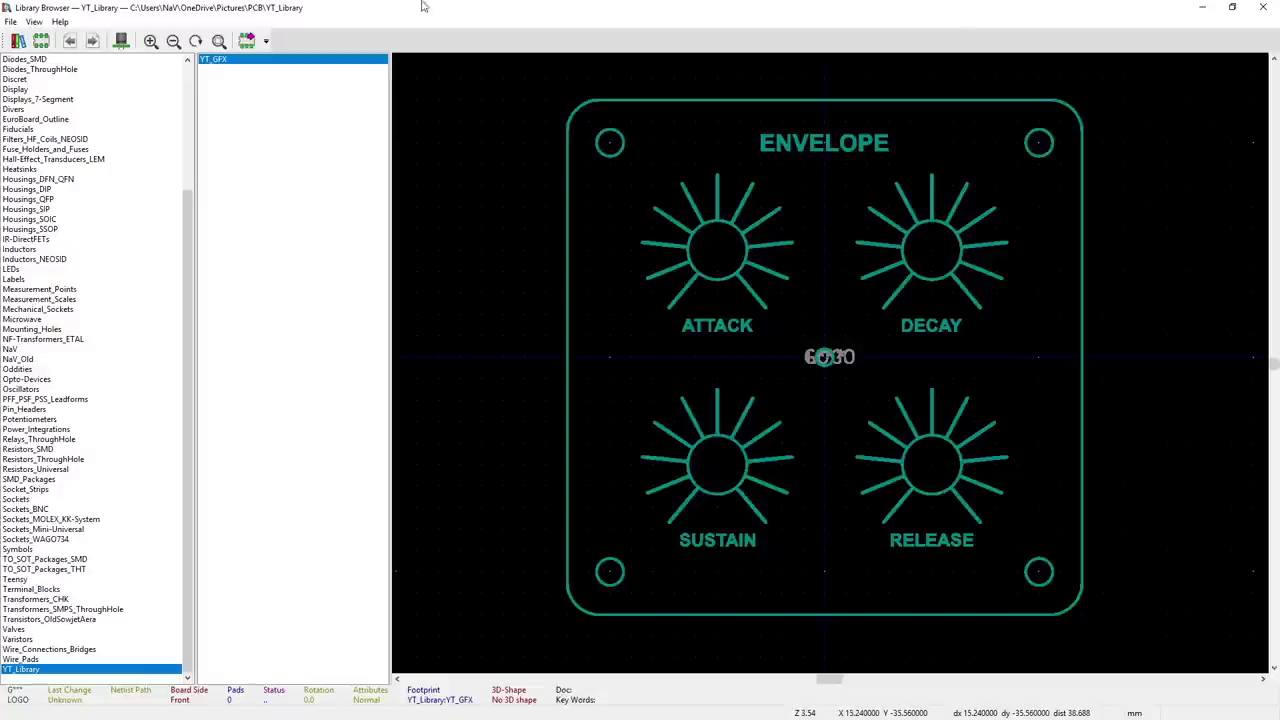
{"action": "double_click", "coordinate": [235, 61]}
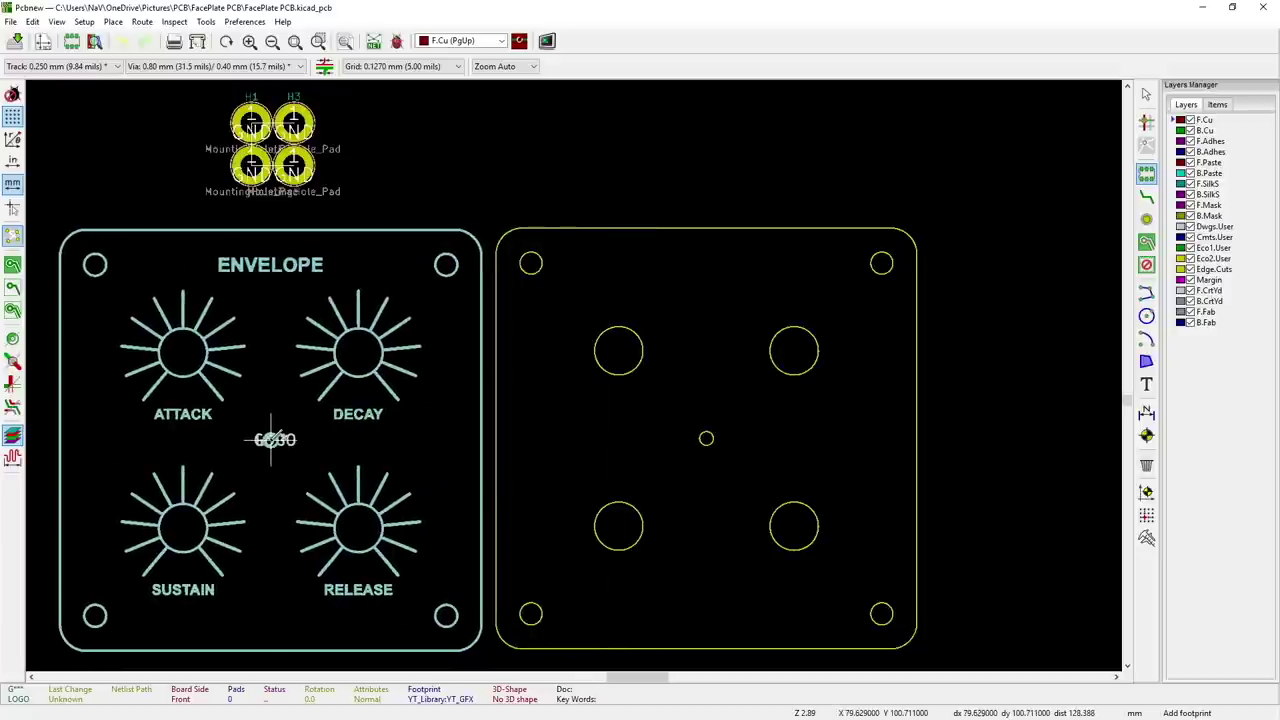
- Place the YT_GFX graphics footprint to the left of the face plate's board outline
{"action": "left_click", "coordinate": [270, 439]}
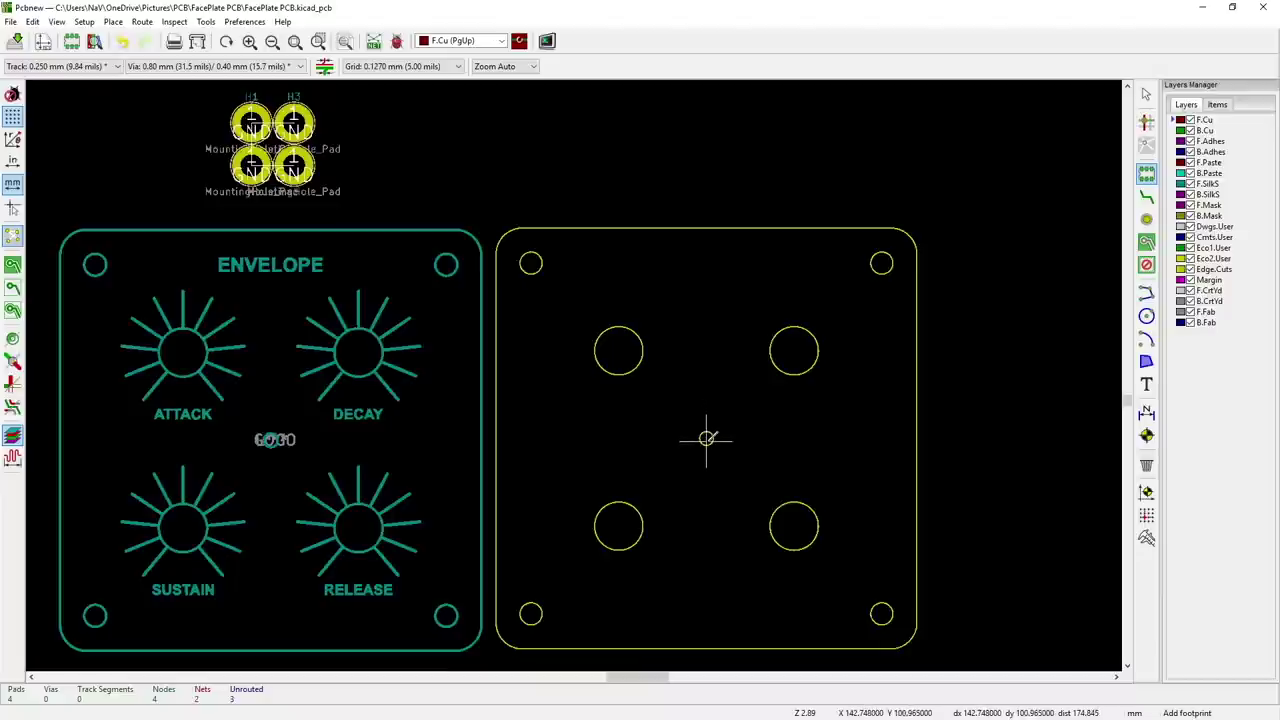
- Compare the centre hole mark of the graphics footprint with the small centre circle of the board outline
{"action": "scroll", "coordinate": [737, 486], "scroll_direction": "up", "scroll_amount": 1}
{"action": "scroll", "coordinate": [490, 338], "scroll_direction": "down", "scroll_amount": 1}
{"action": "scroll", "coordinate": [574, 374], "scroll_direction": "down", "scroll_amount": 1}
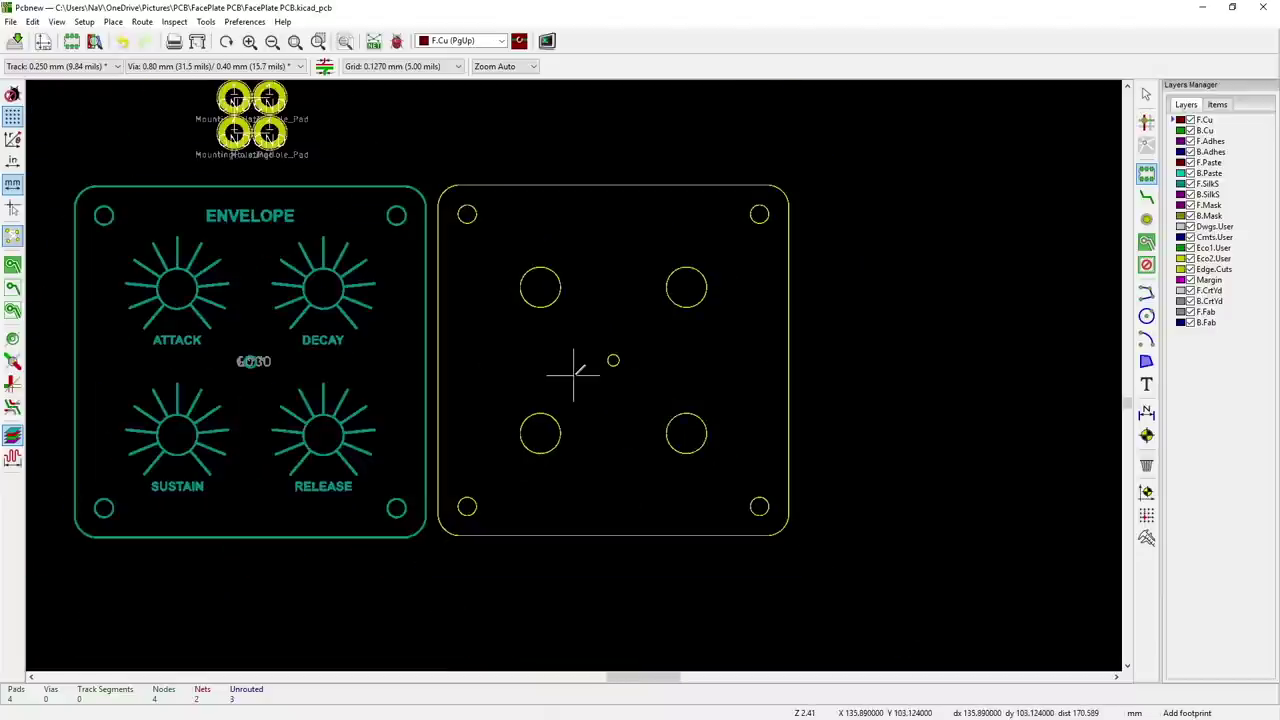
{"action": "scroll", "coordinate": [574, 374], "scroll_direction": "up", "scroll_amount": 1}
{"action": "scroll", "coordinate": [380, 375], "scroll_direction": "down", "scroll_amount": 1}
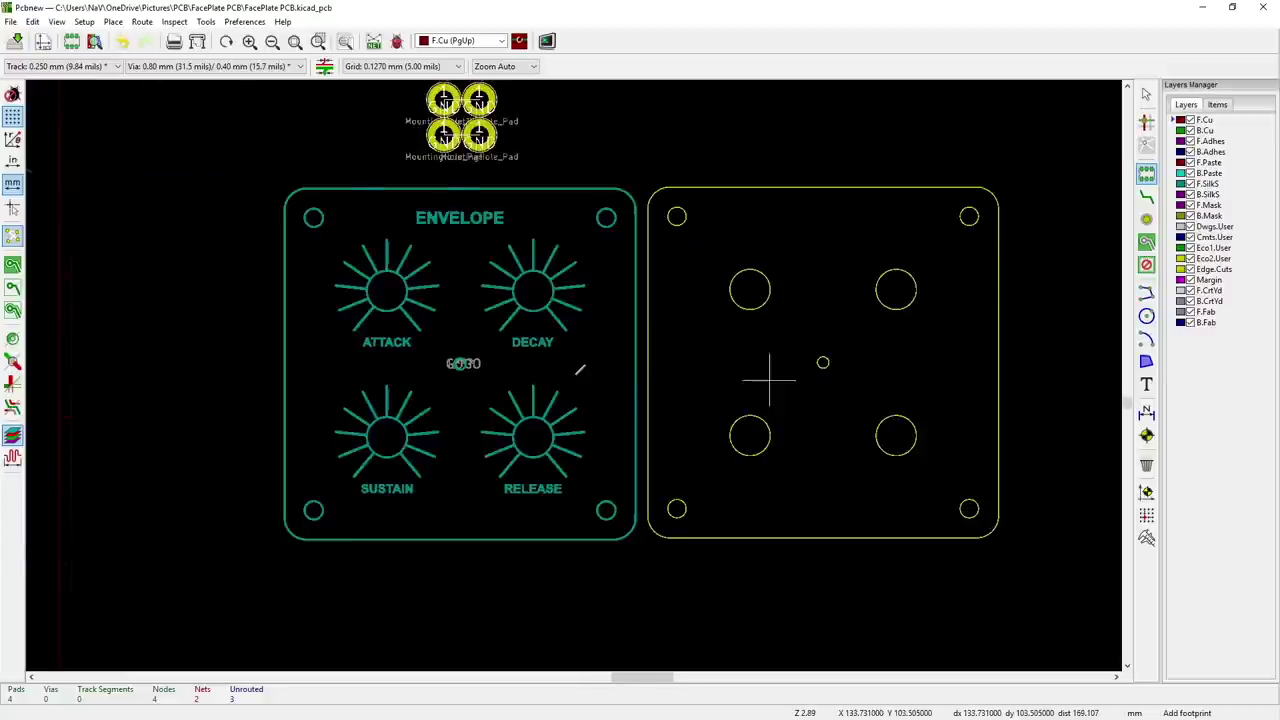
{"action": "scroll", "coordinate": [766, 374], "scroll_direction": "up", "scroll_amount": 1}
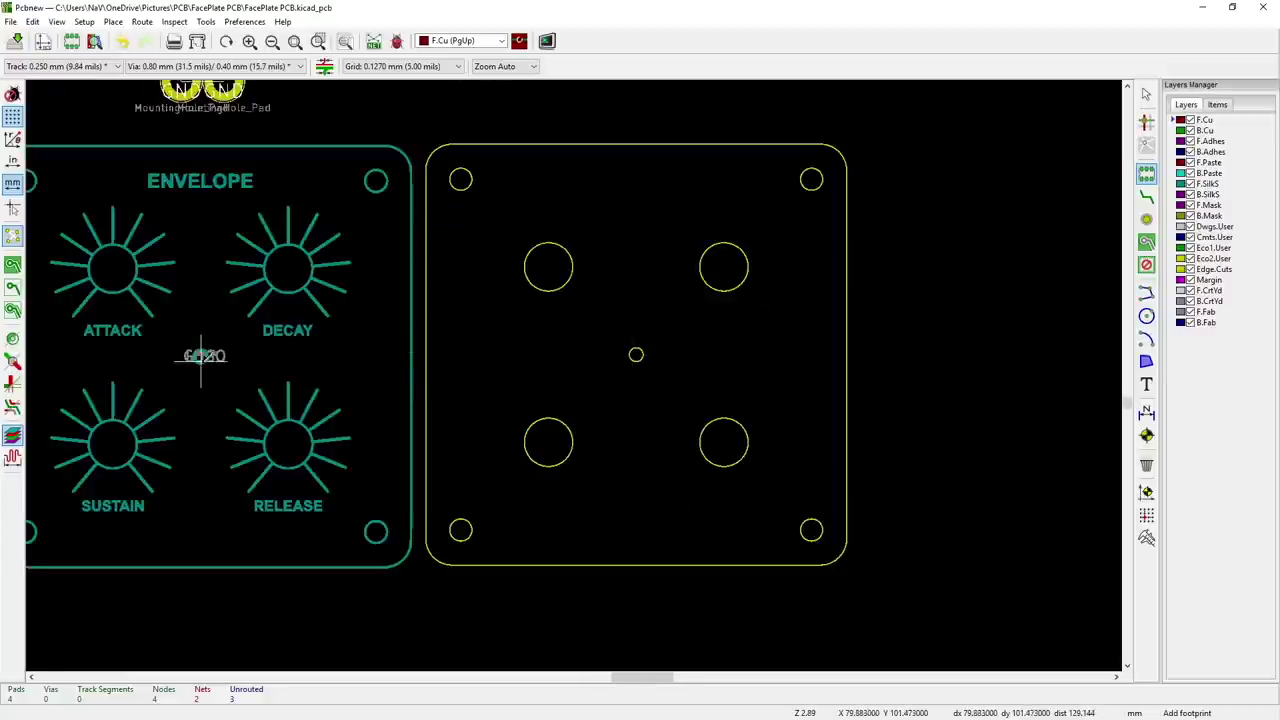
{"action": "scroll", "coordinate": [197, 356], "scroll_direction": "up", "scroll_amount": 4}
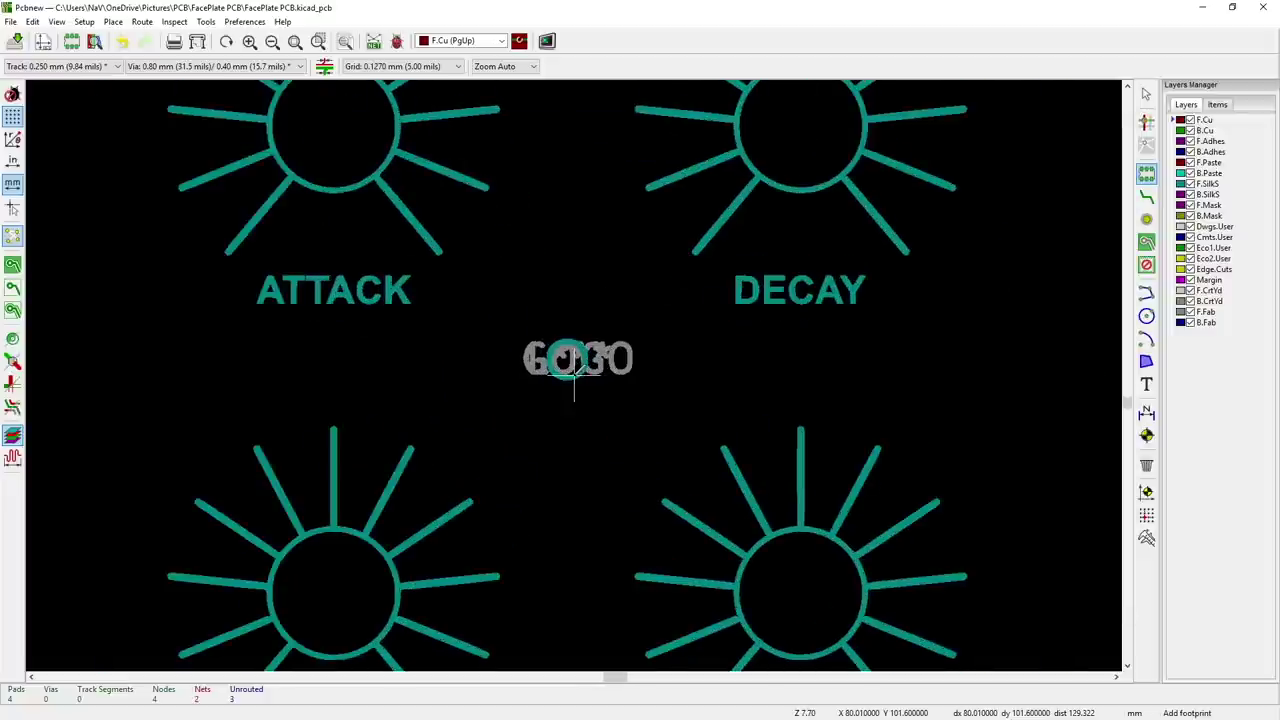
{"action": "scroll", "coordinate": [574, 365], "scroll_direction": "down", "scroll_amount": 3}
{"action": "scroll", "coordinate": [574, 371], "scroll_direction": "down", "scroll_amount": 2}
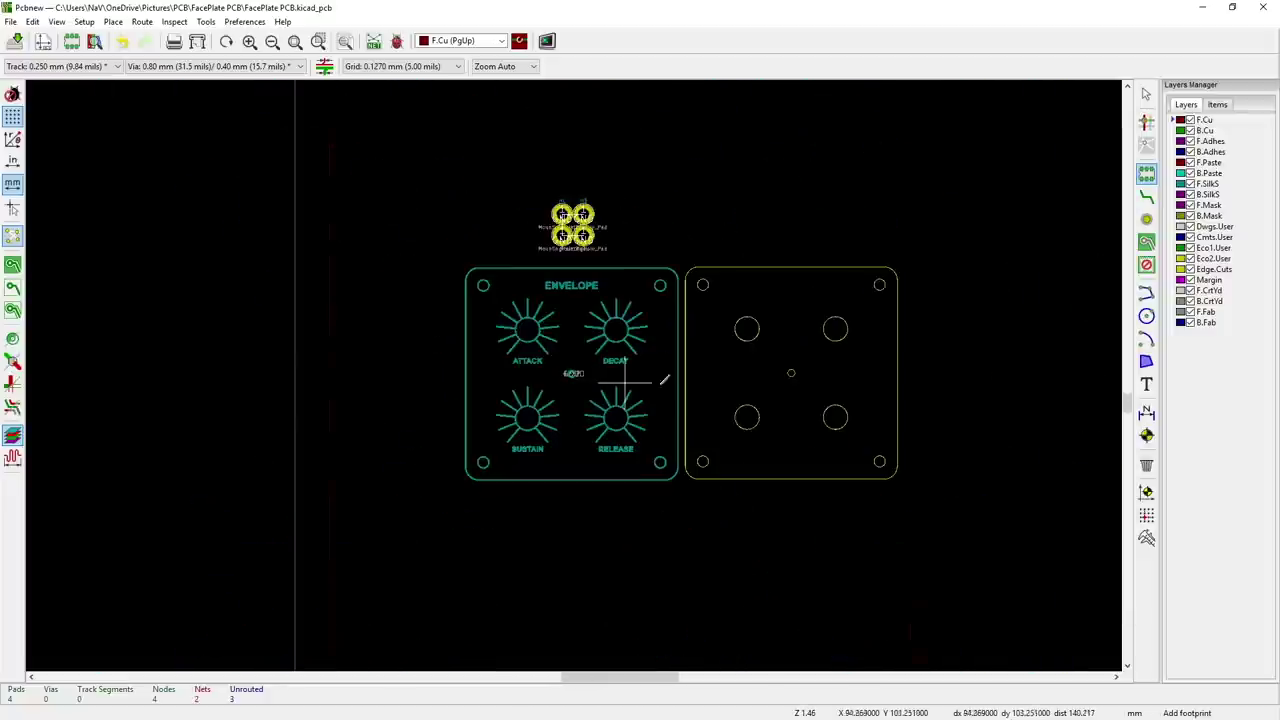
{"action": "scroll", "coordinate": [820, 386], "scroll_direction": "up", "scroll_amount": 2}
{"action": "scroll", "coordinate": [535, 344], "scroll_direction": "up", "scroll_amount": 1}
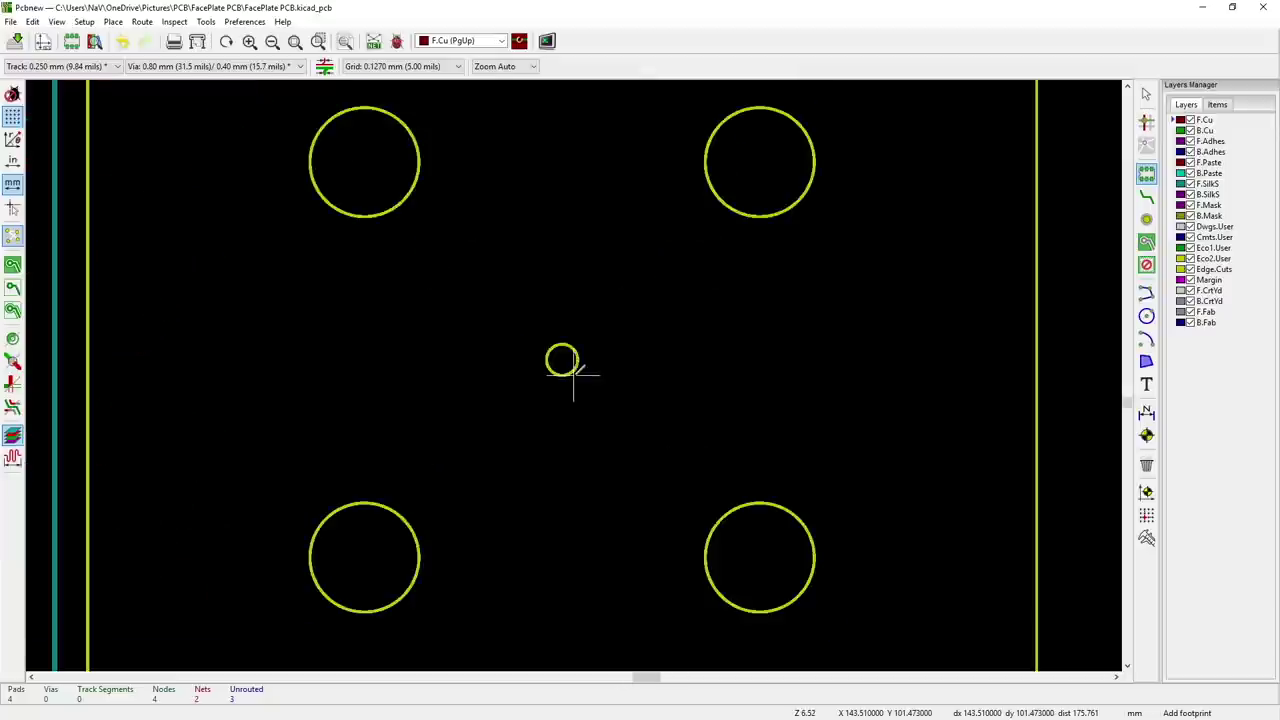
{"action": "scroll", "coordinate": [571, 363], "scroll_direction": "down", "scroll_amount": 3}
{"action": "scroll", "coordinate": [577, 366], "scroll_direction": "up", "scroll_amount": 1}
{"action": "scroll", "coordinate": [574, 370], "scroll_direction": "up", "scroll_amount": 7}
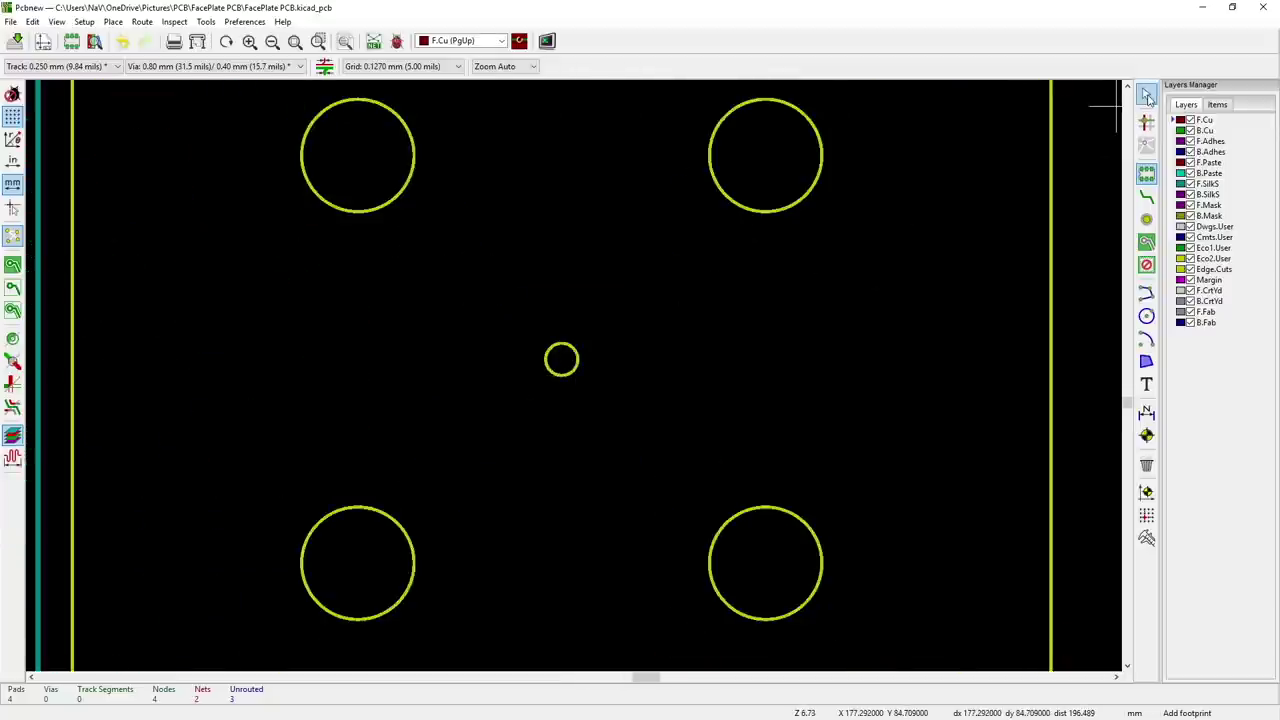
- Select the small centre circle of the board outline and set the user origin at its centre point
{"action": "left_click", "coordinate": [1147, 93]}
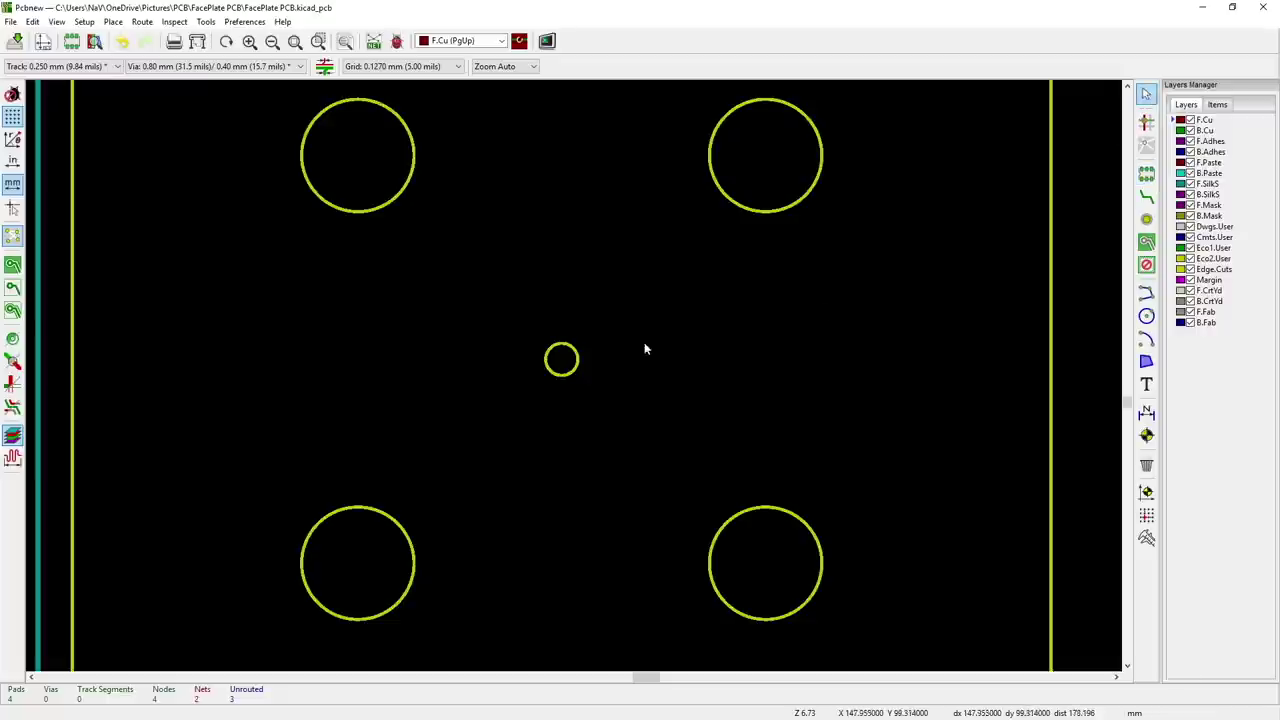
{"action": "left_click", "coordinate": [573, 375]}
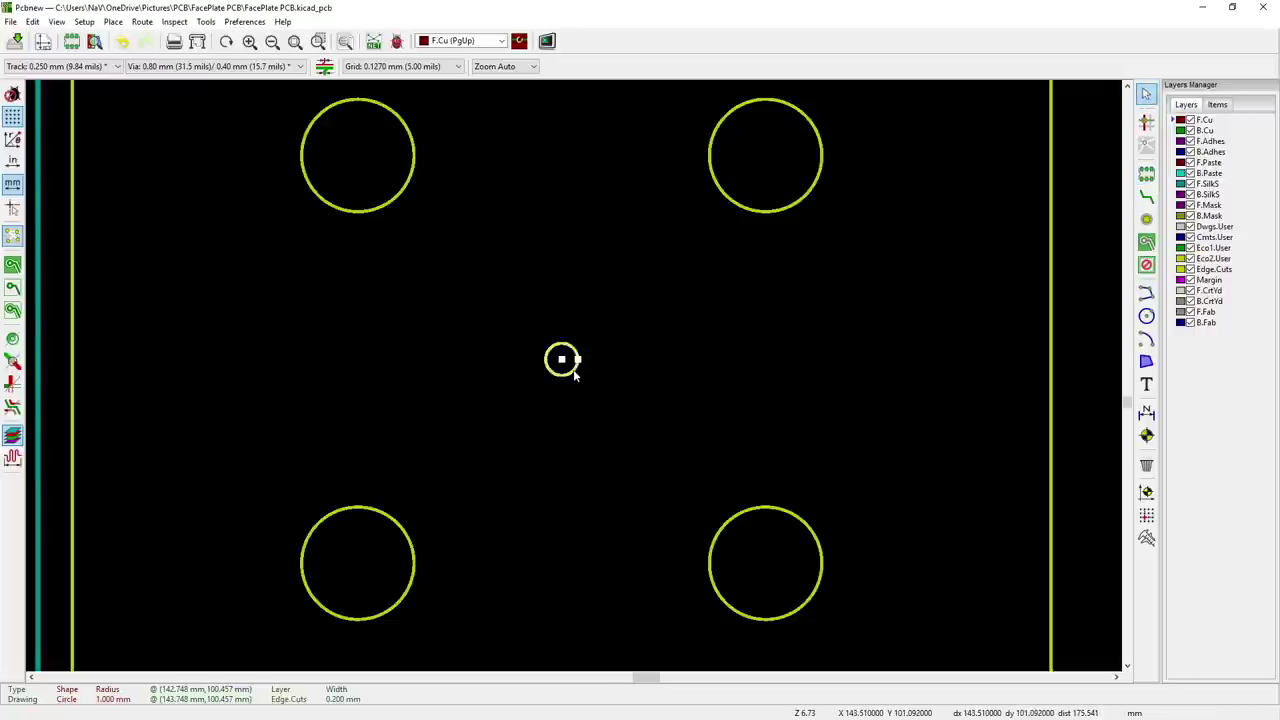
{"action": "key", "text": "m"}
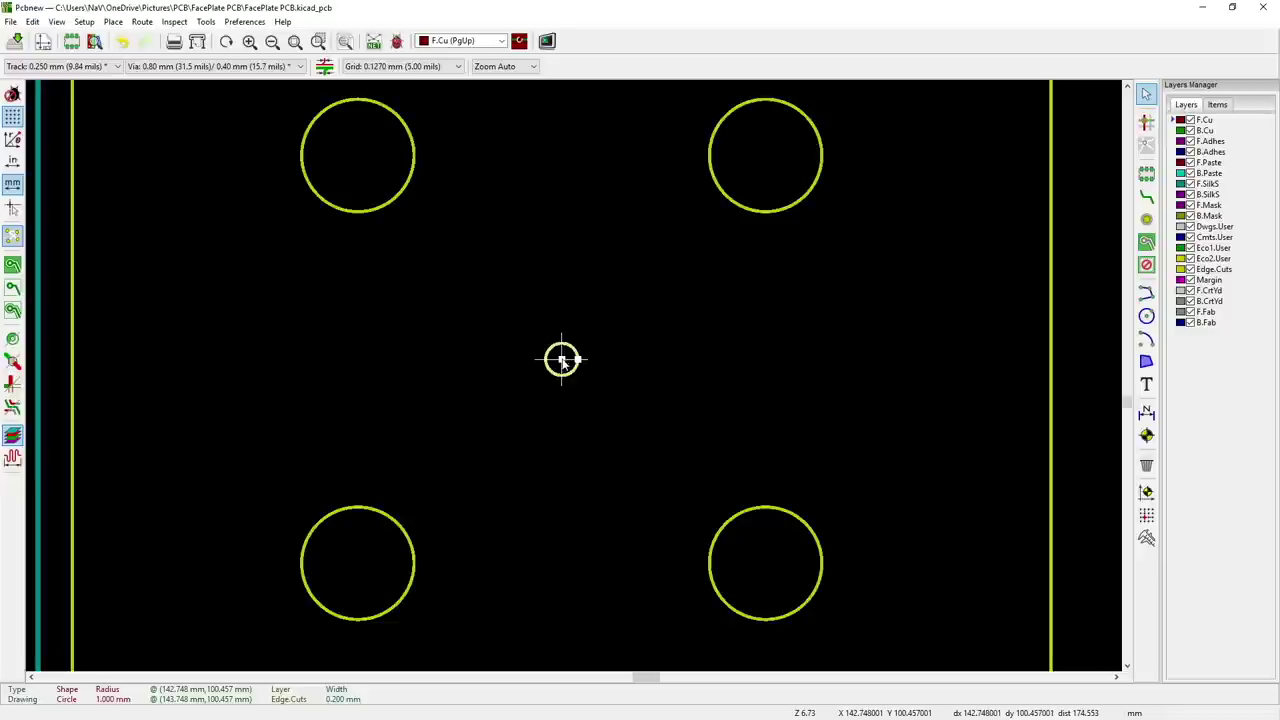
{"action": "left_click", "coordinate": [562, 360]}
{"action": "key", "text": "space"}
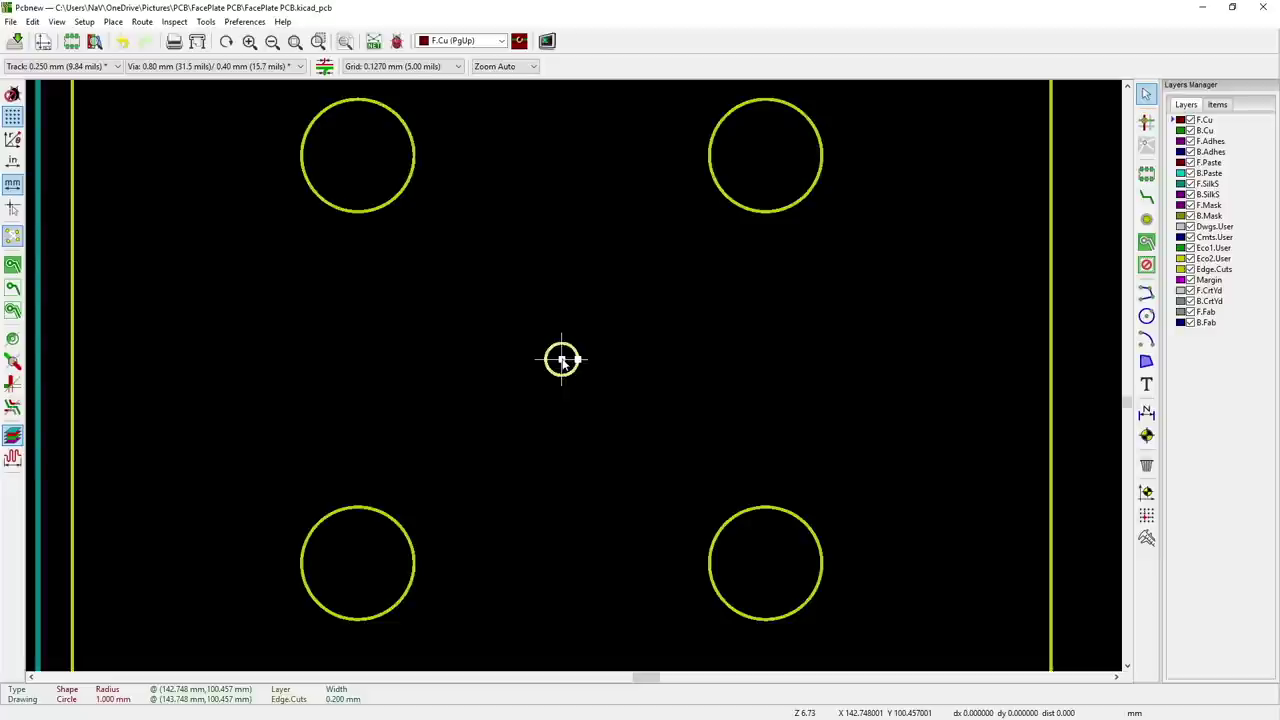
- Move the graphics footprint exactly onto the user origin with X and Y of 0 mm and no rotation, and save the board
{"action": "scroll", "coordinate": [574, 380], "scroll_direction": "down", "scroll_amount": 5}
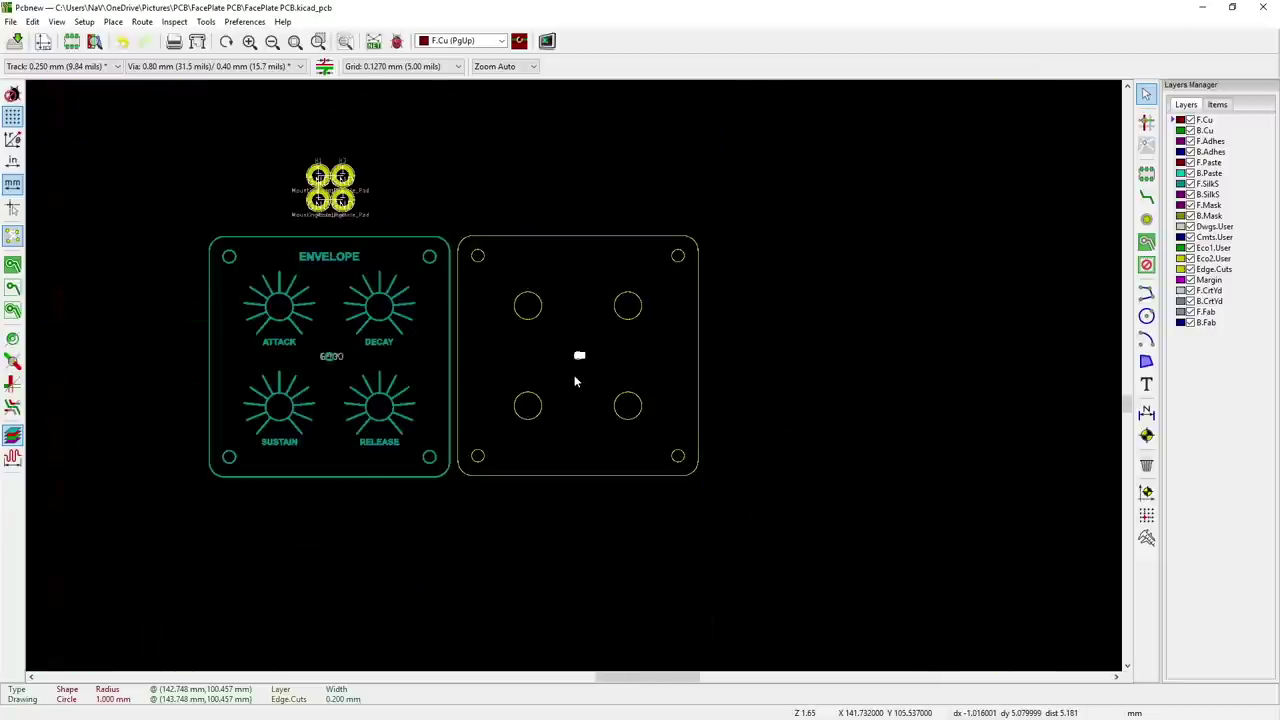
{"action": "scroll", "coordinate": [575, 380], "scroll_direction": "up", "scroll_amount": 2}
{"action": "scroll", "coordinate": [574, 376], "scroll_direction": "down", "scroll_amount": 1}
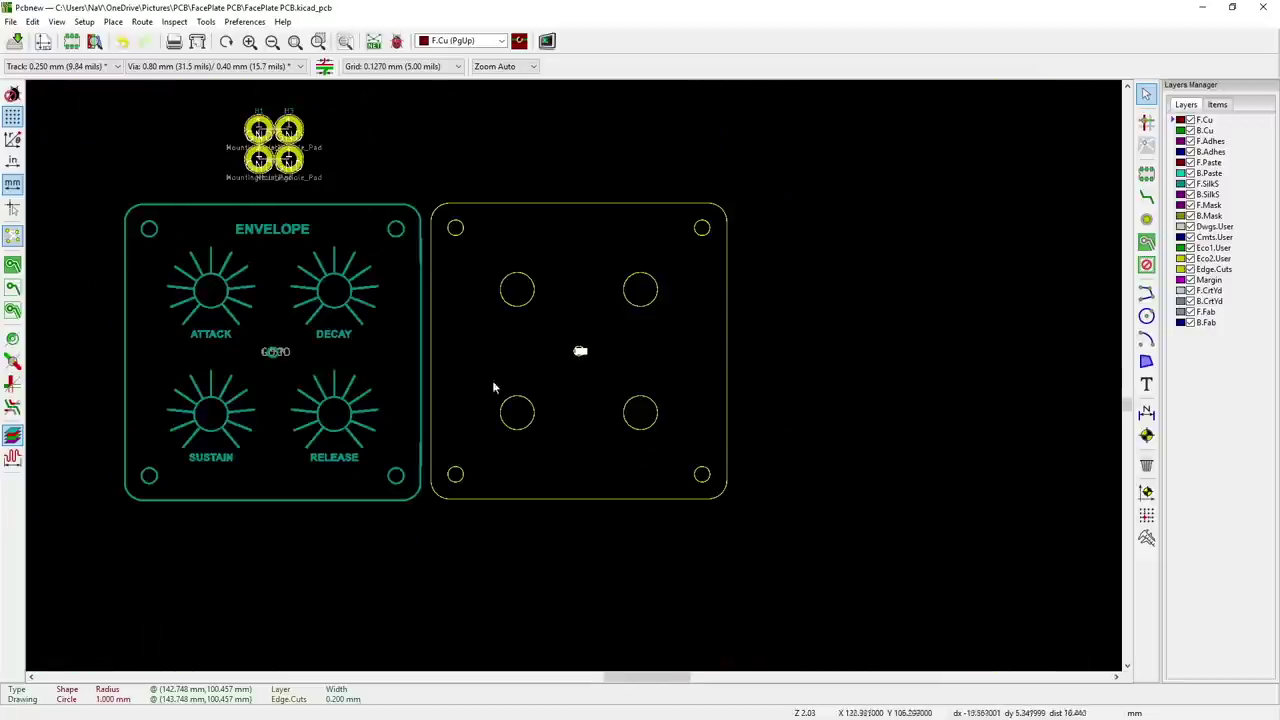
{"action": "left_click", "coordinate": [362, 399]}
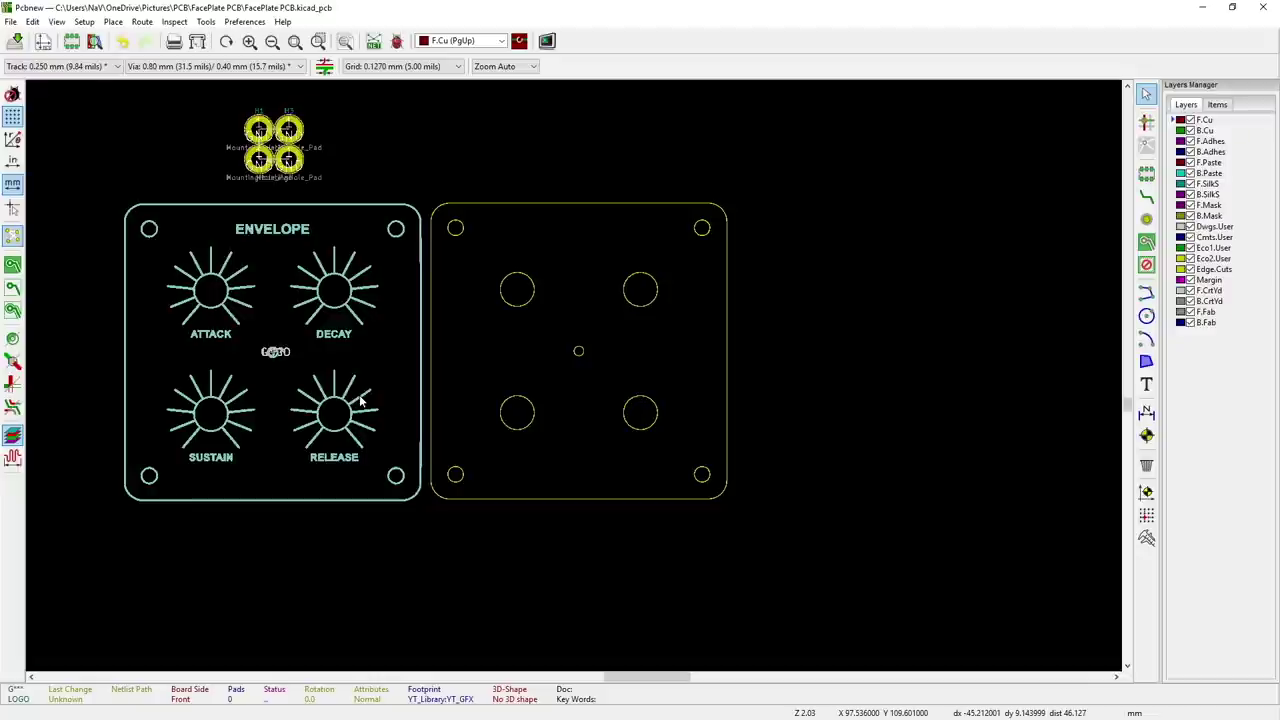
{"action": "right_click", "coordinate": [362, 399]}
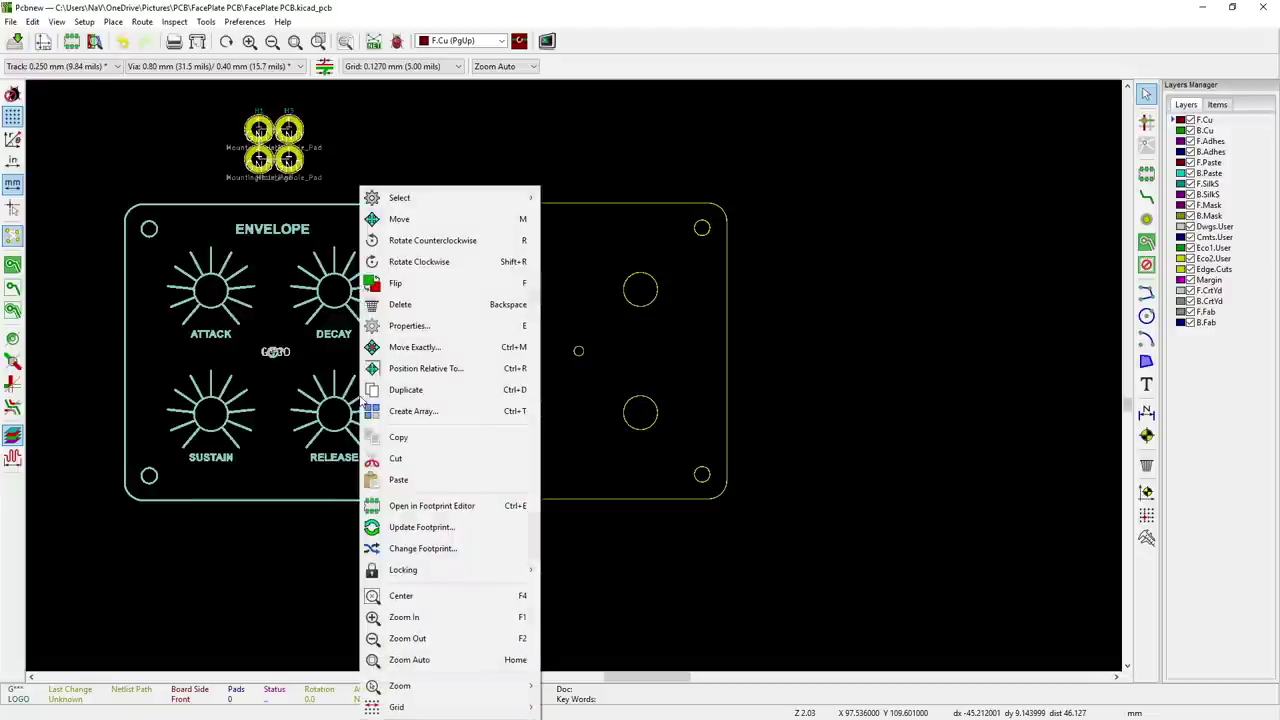
{"action": "left_click", "coordinate": [430, 348]}
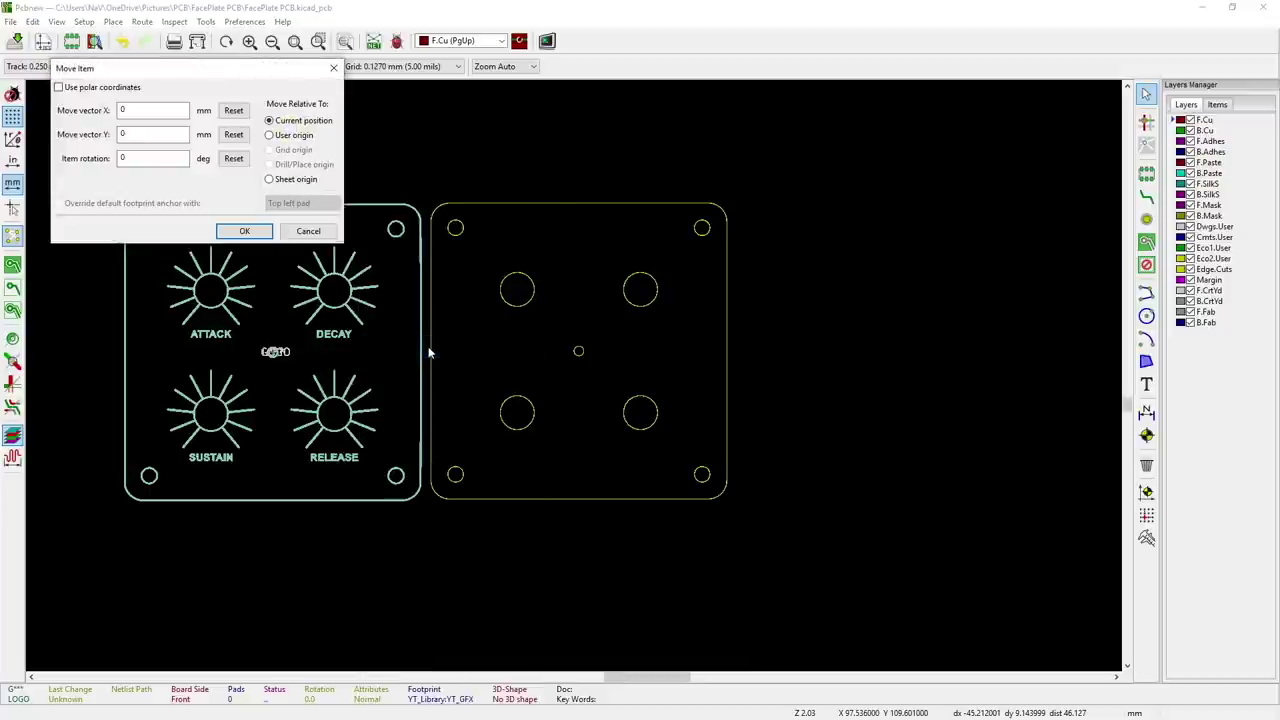
{"action": "left_click", "coordinate": [271, 136]}
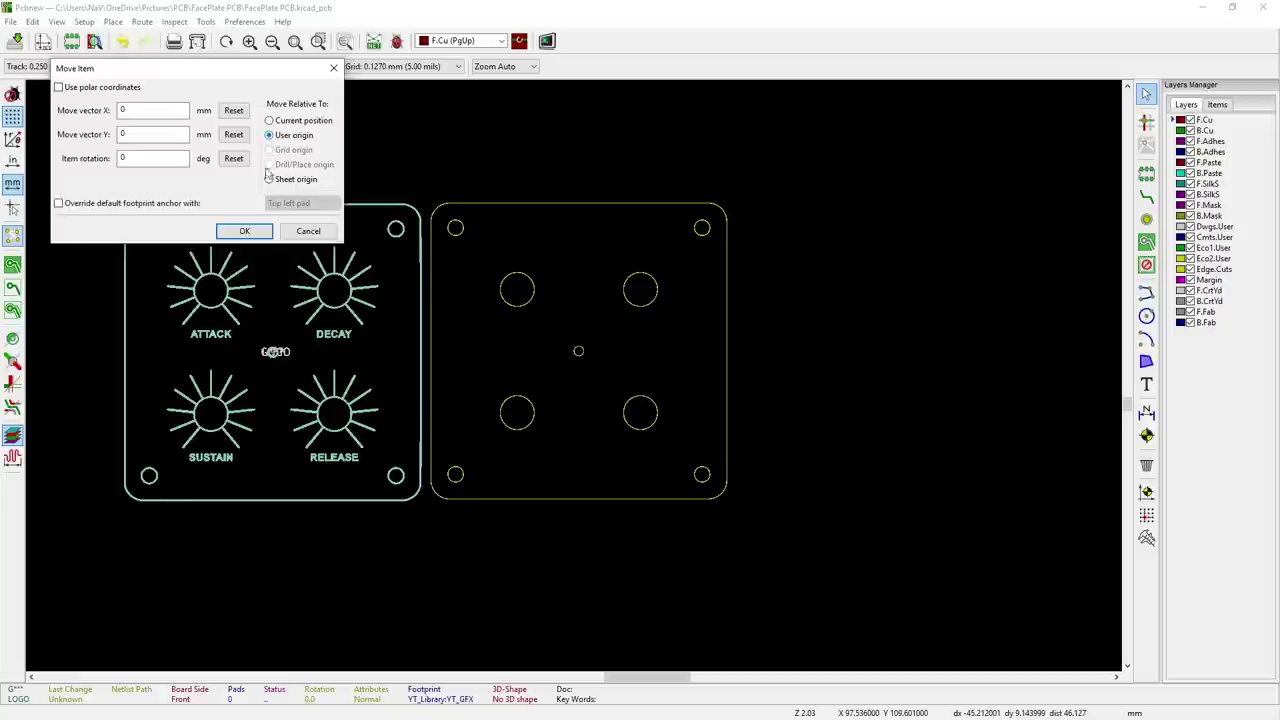
{"action": "left_click", "coordinate": [244, 233]}
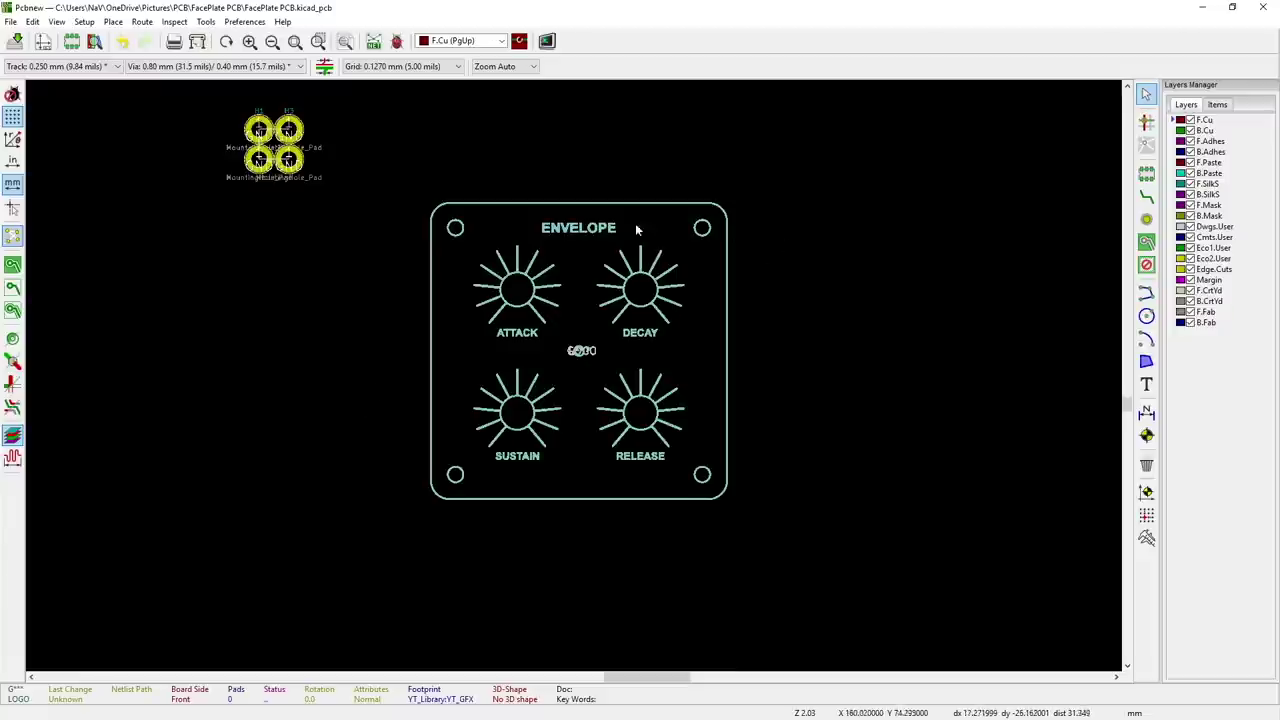
{"action": "left_click", "coordinate": [16, 42]}
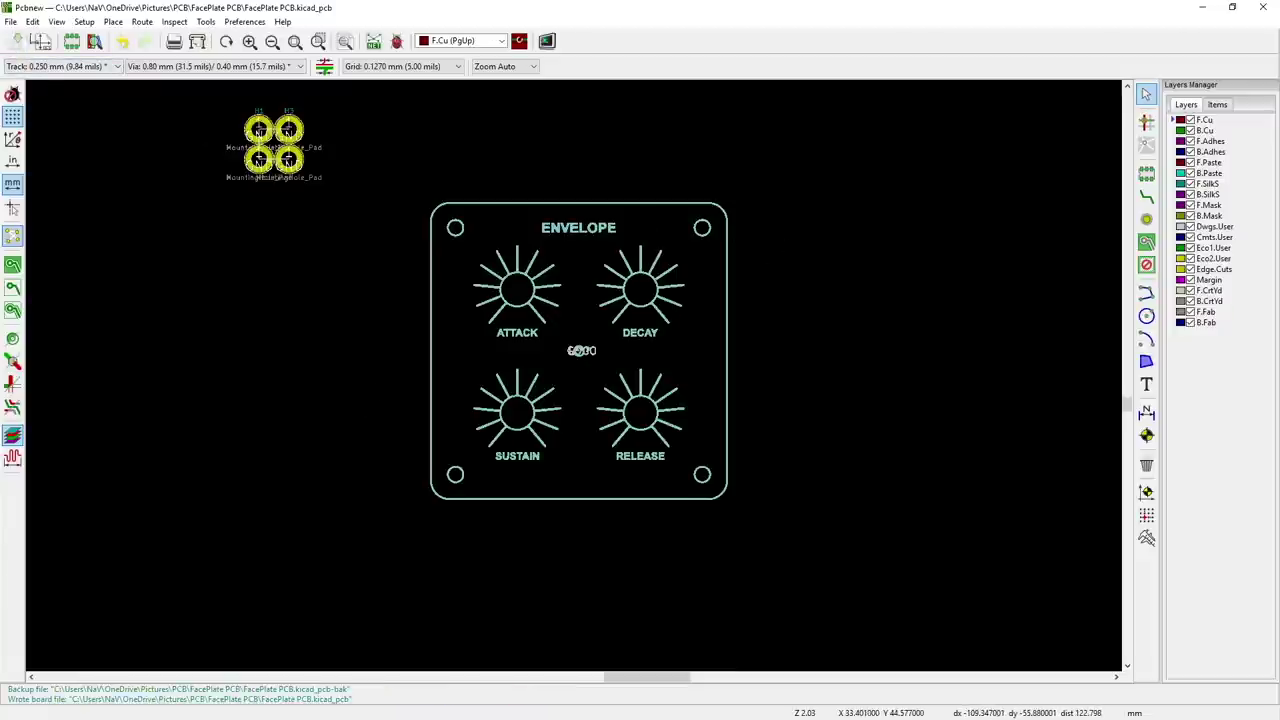
- Inspect the face plate in the 3D Viewer, checking how the silkscreen graphics line up with the holes
{"action": "left_click", "coordinate": [56, 21]}
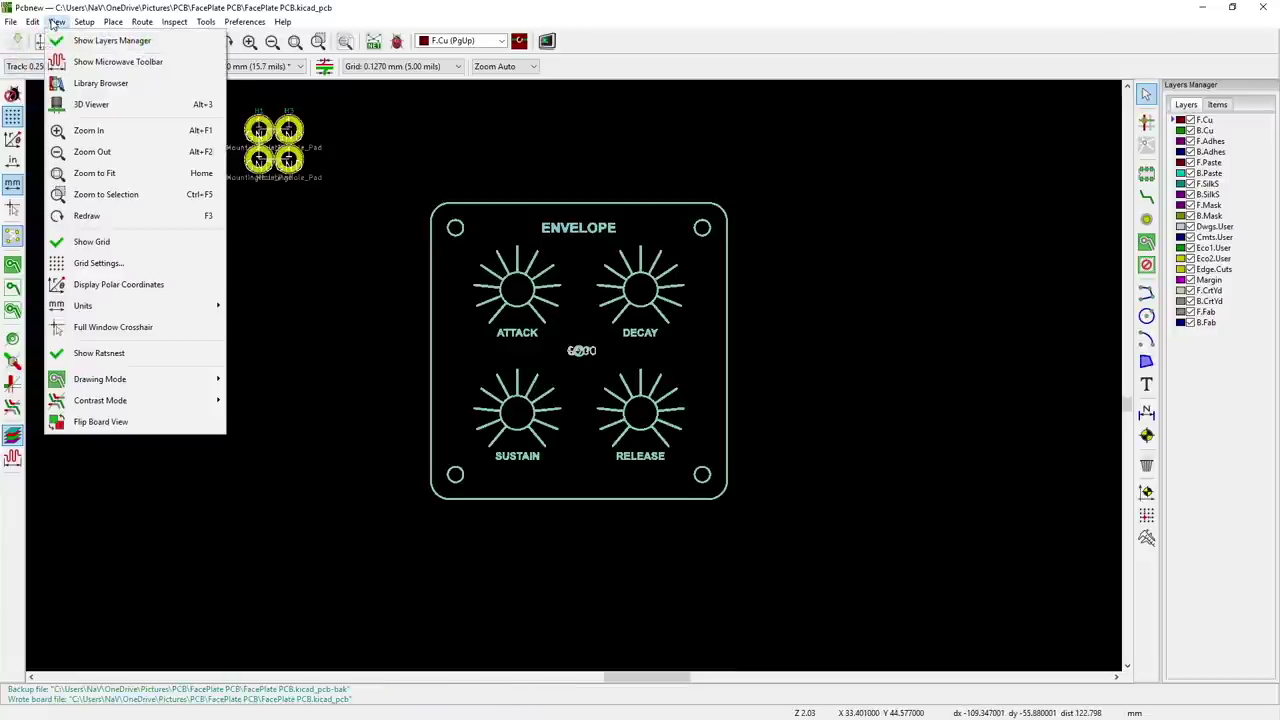
{"action": "left_click", "coordinate": [90, 104]}
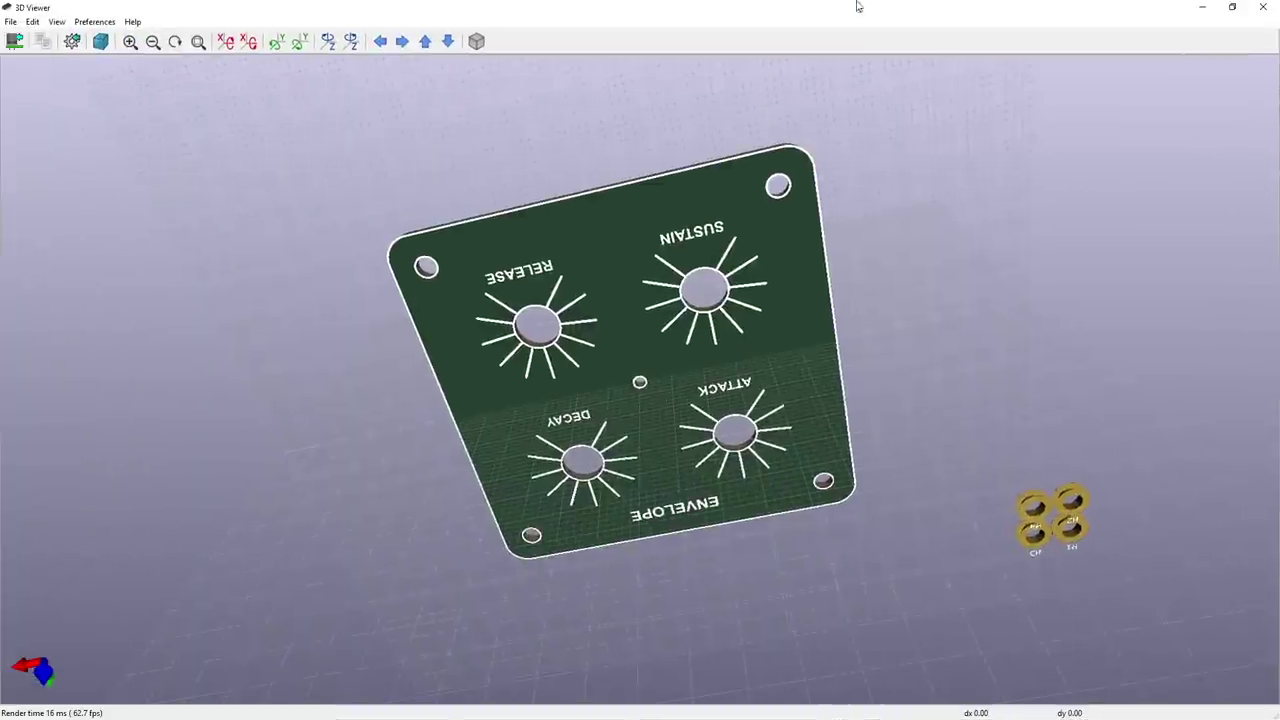
{"action": "scroll", "coordinate": [785, 305], "scroll_direction": "up", "scroll_amount": 3}
{"action": "left_click_drag", "start_coordinate": [785, 305], "coordinate": [634, 367]}
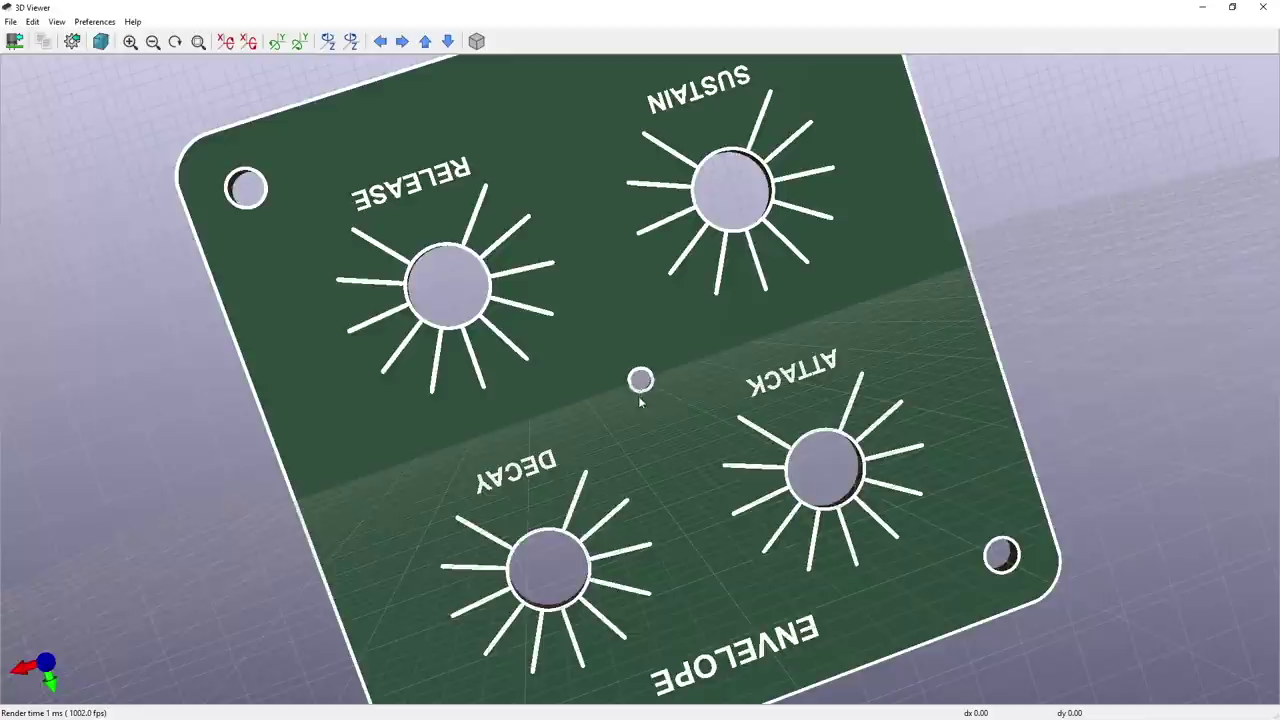
{"action": "scroll", "coordinate": [641, 392], "scroll_direction": "down", "scroll_amount": 3}
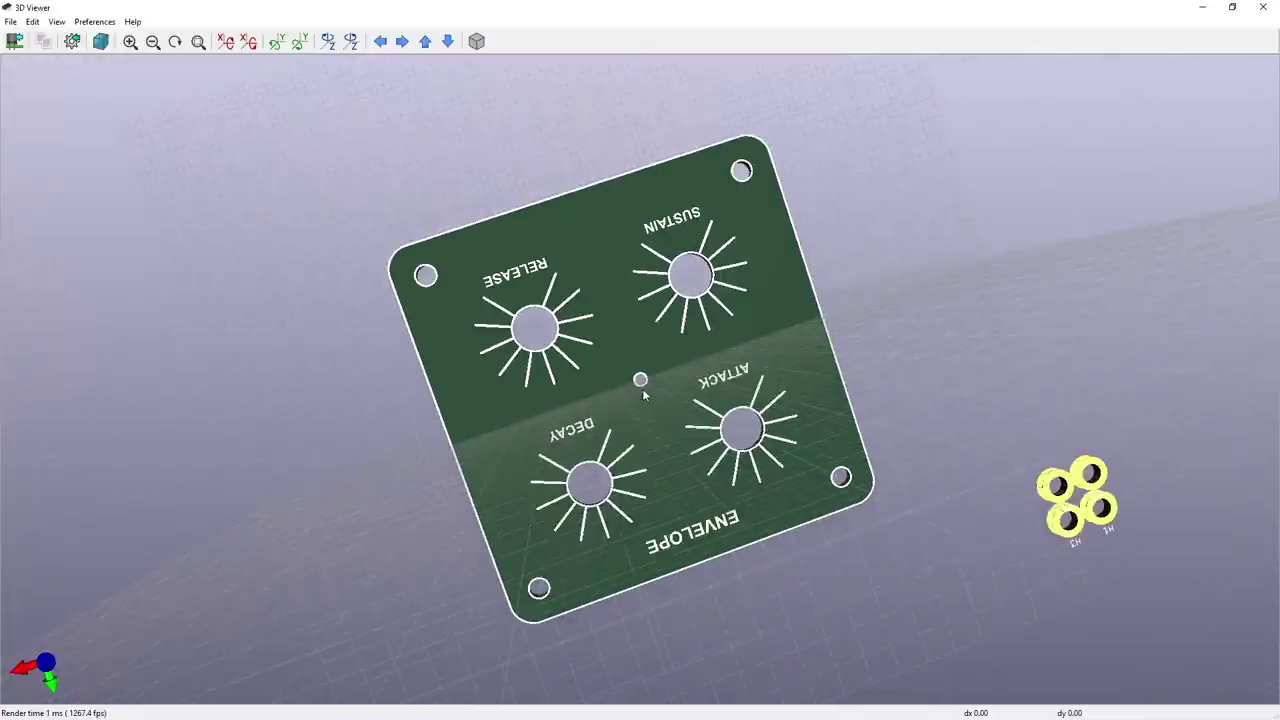
{"action": "scroll", "coordinate": [641, 392], "scroll_direction": "up", "scroll_amount": 6}
{"action": "scroll", "coordinate": [641, 392], "scroll_direction": "down", "scroll_amount": 5}
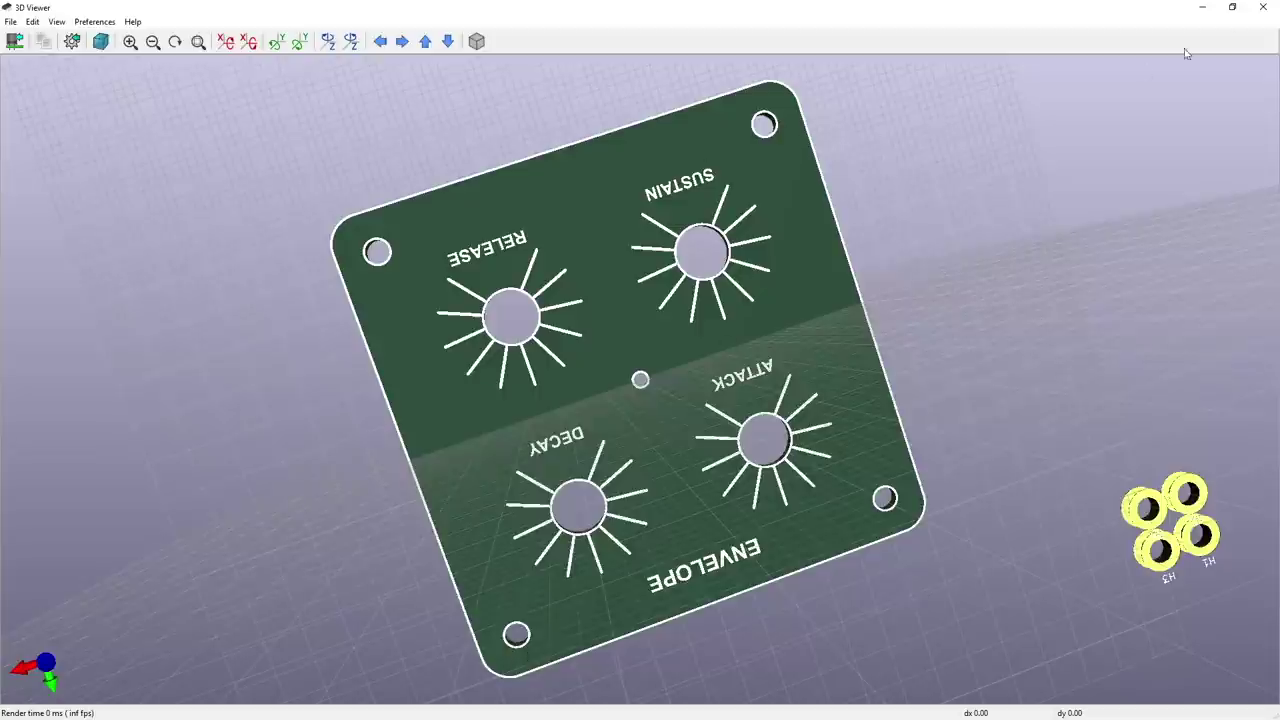
{"action": "left_click", "coordinate": [1264, 8]}
- Open the placed envelope graphics footprint in the Footprint Editor
{"action": "scroll", "coordinate": [574, 380], "scroll_direction": "down", "scroll_amount": 2}
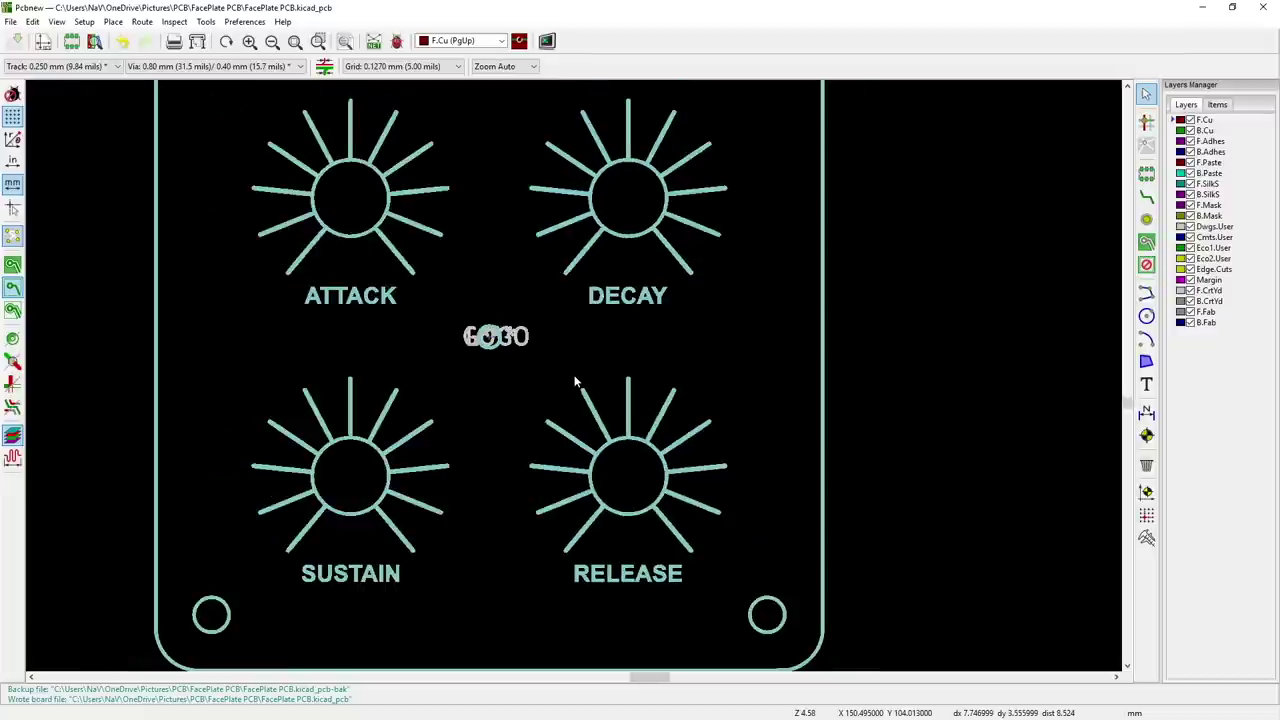
{"action": "scroll", "coordinate": [767, 305], "scroll_direction": "up", "scroll_amount": 2}
{"action": "left_click", "coordinate": [747, 294]}
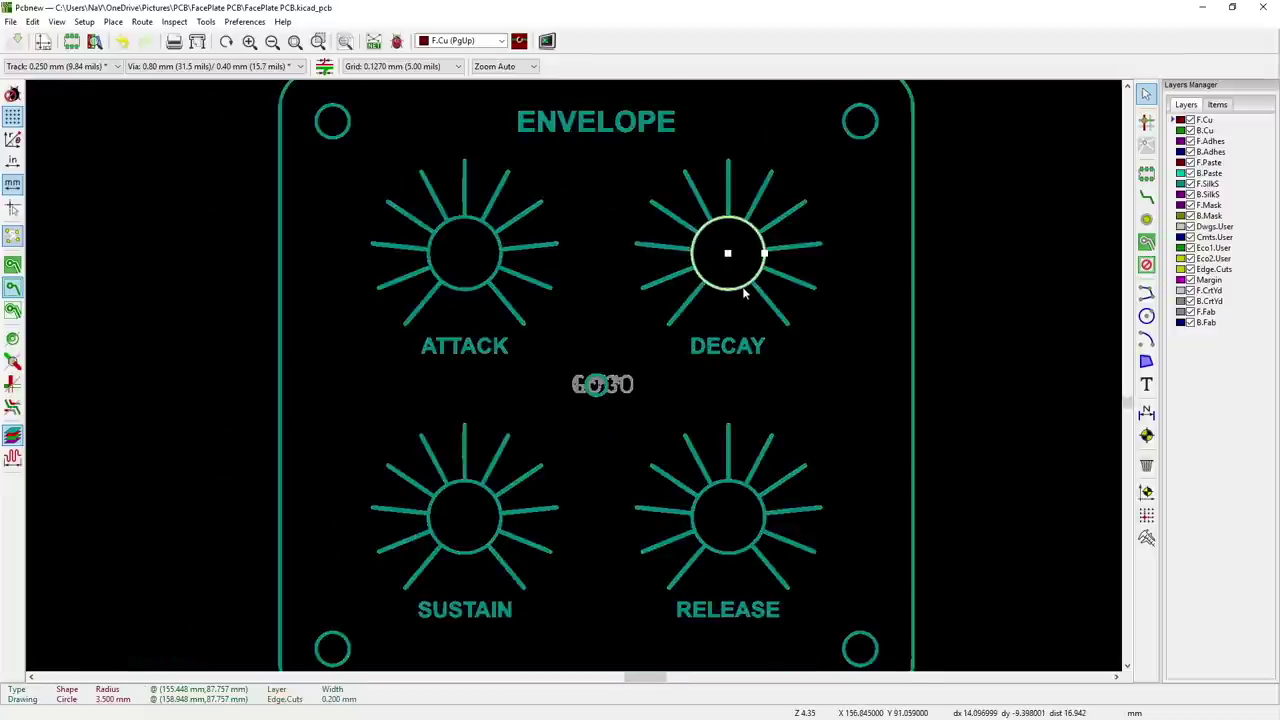
{"action": "left_click", "coordinate": [816, 305]}
{"action": "left_click", "coordinate": [778, 313]}
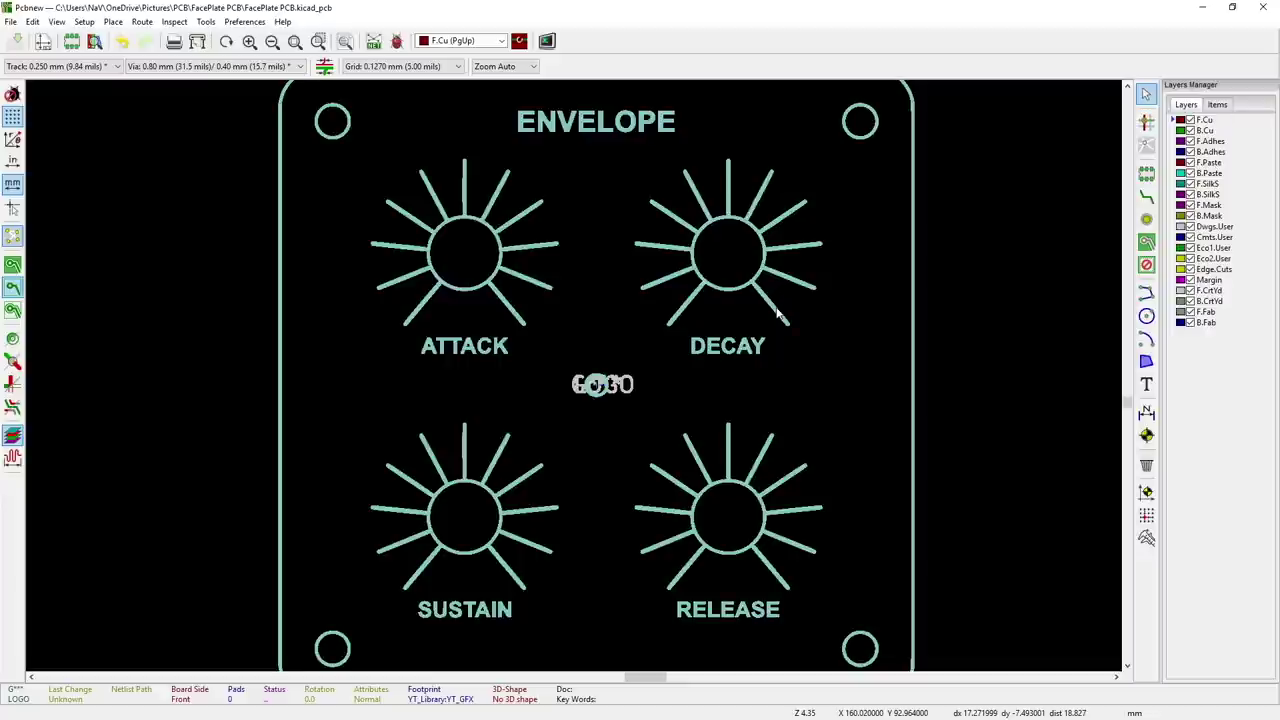
{"action": "right_click", "coordinate": [778, 313]}
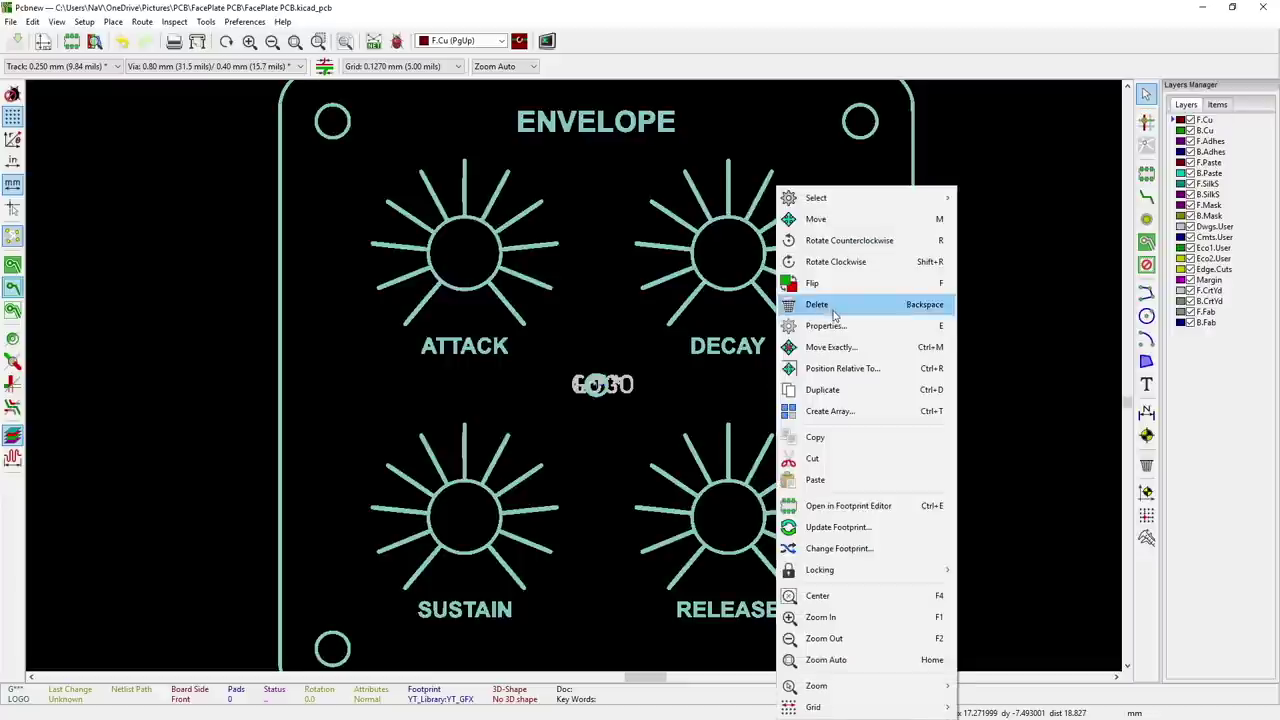
{"action": "left_click", "coordinate": [847, 507]}
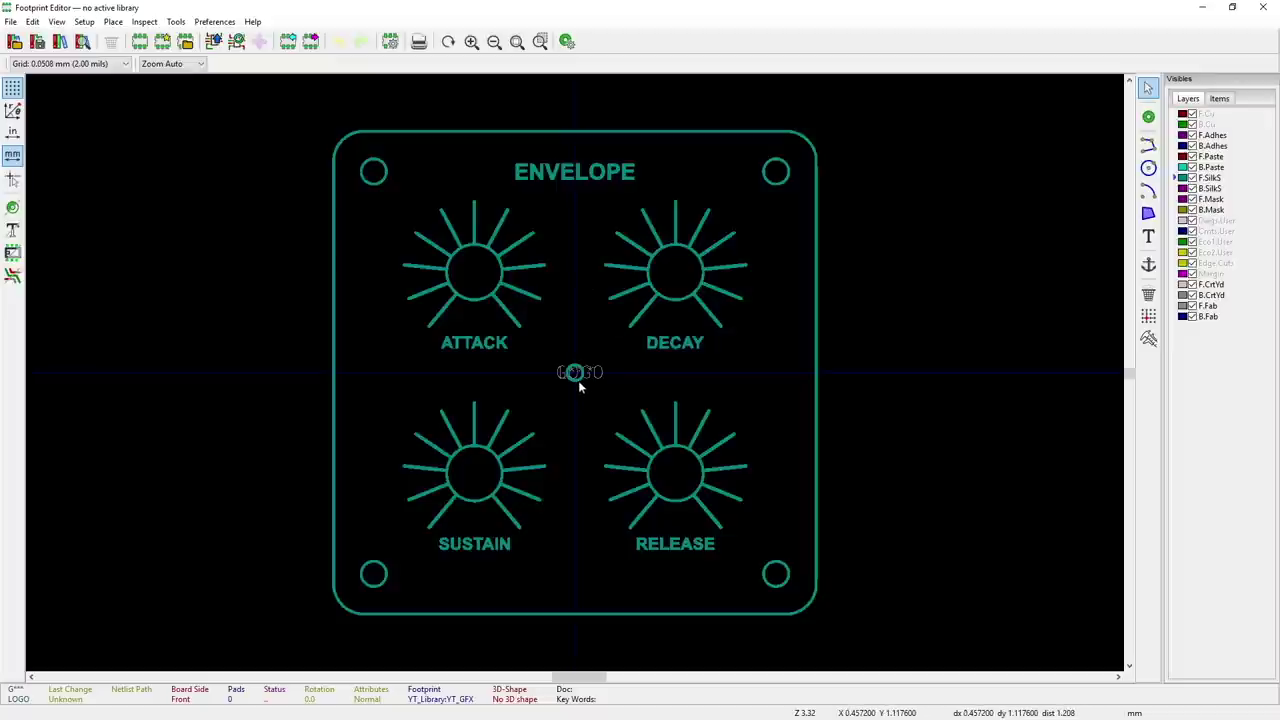
- Move the LOGO value text off the centre circle to about X 5.4 mm, Y -1.4 mm
{"action": "key", "text": "space"}
{"action": "scroll", "coordinate": [578, 383], "scroll_direction": "up", "scroll_amount": 5}
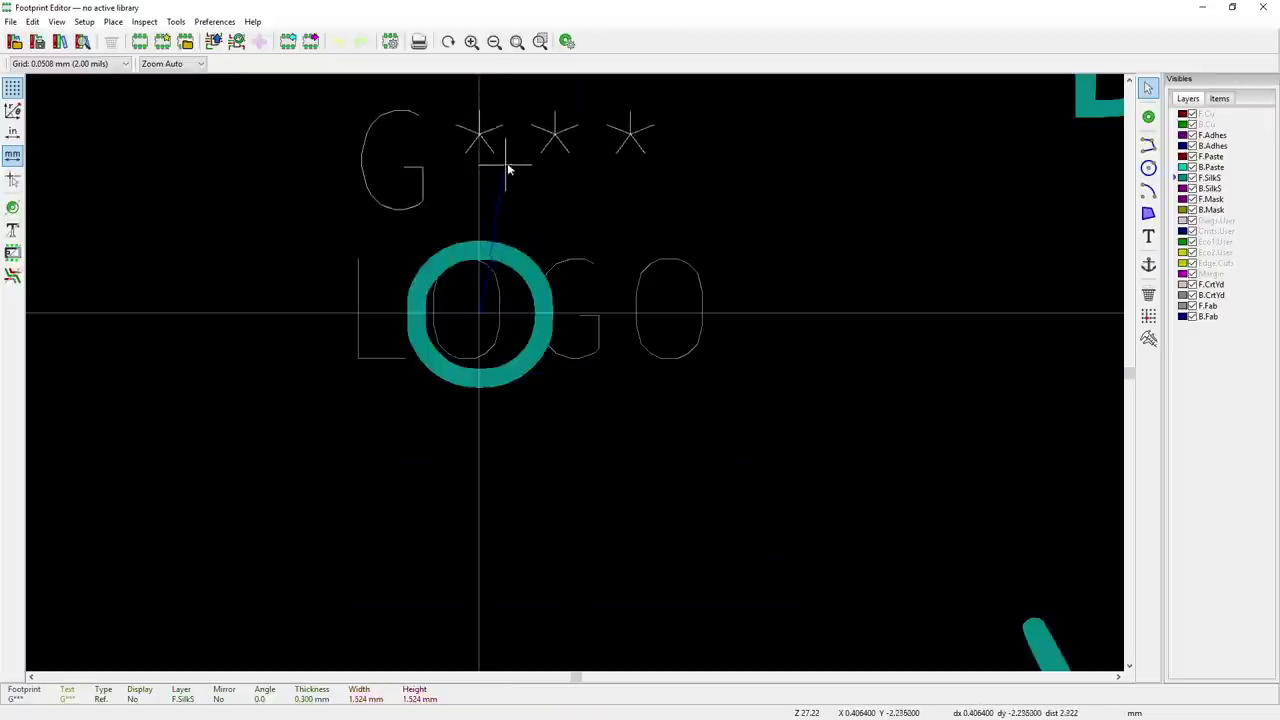
{"action": "left_click", "coordinate": [573, 262]}
{"action": "left_click", "coordinate": [610, 315]}
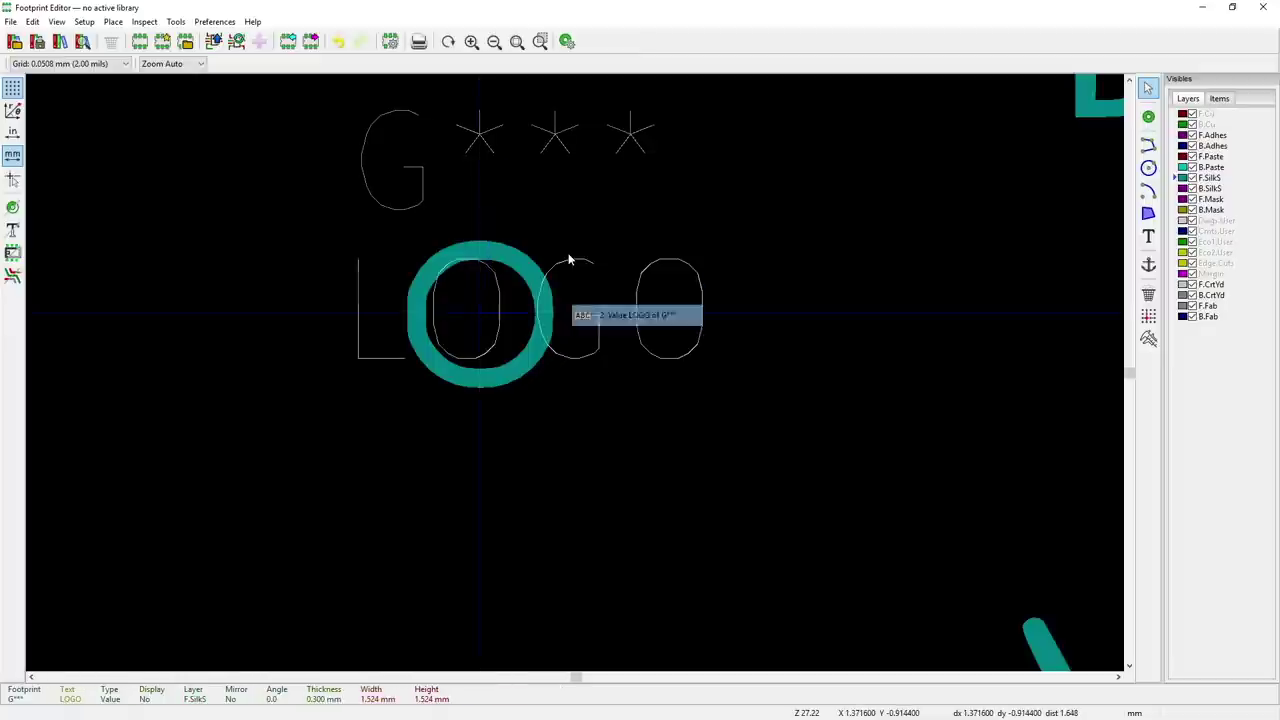
{"action": "key", "text": "m"}
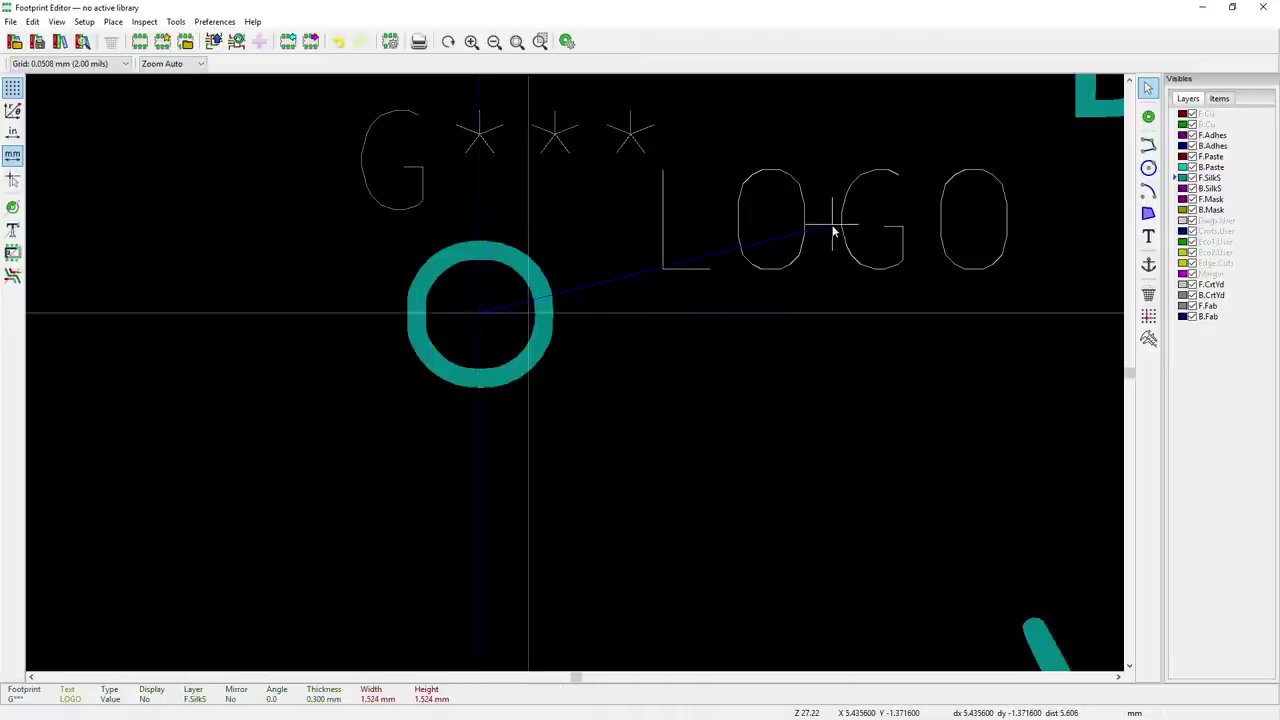
{"action": "left_click", "coordinate": [830, 224]}
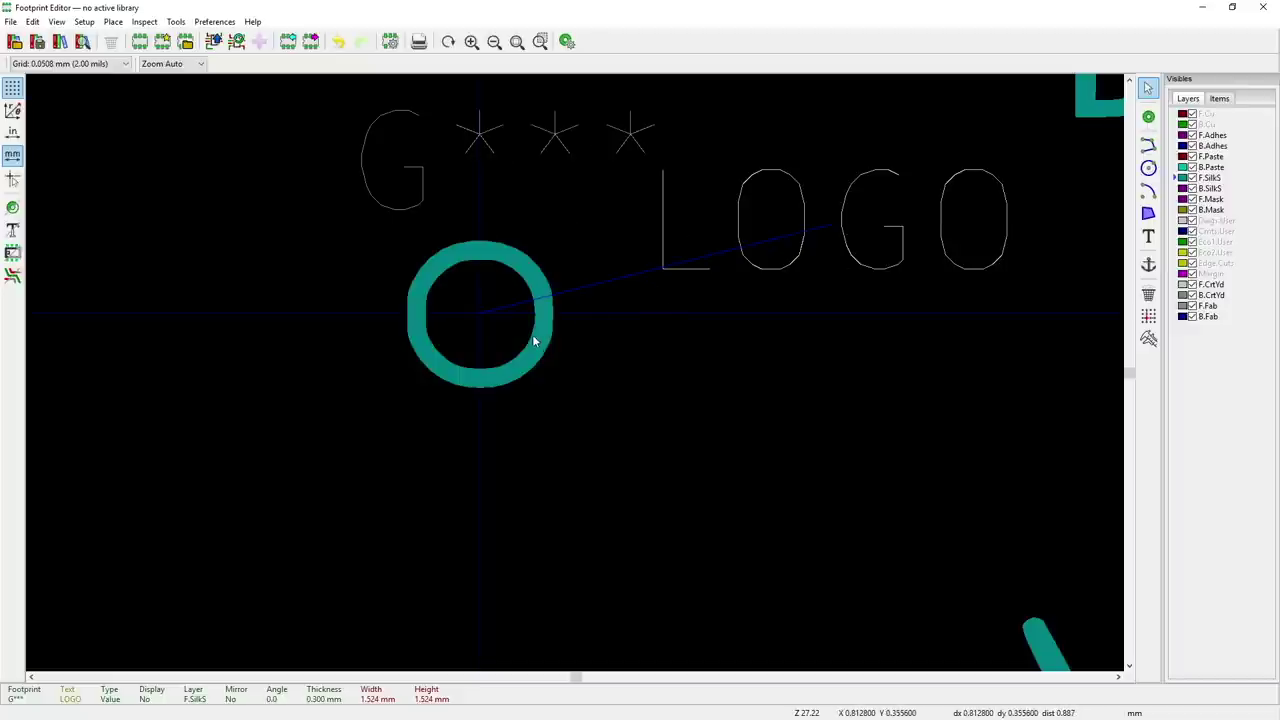
{"action": "left_click", "coordinate": [701, 421]}
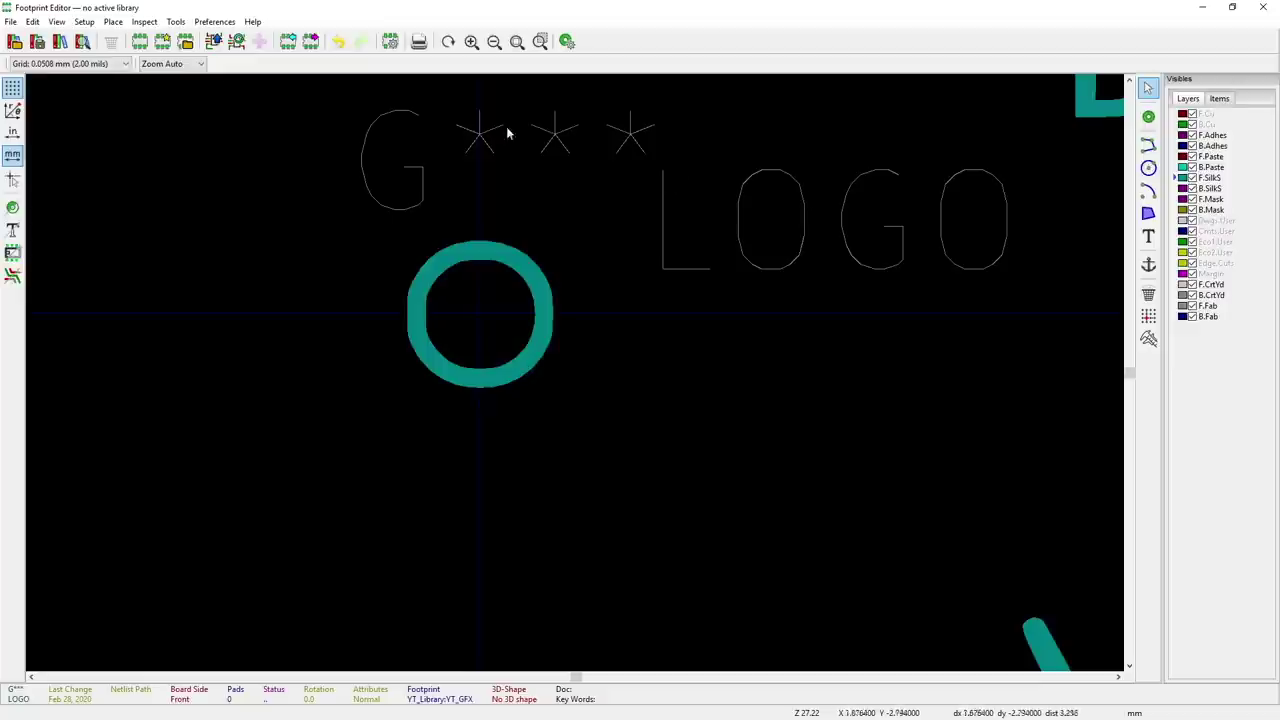
- Delete the silkscreen circle at the footprint's origin and the two hole circles in the upper corners of the graphics
{"action": "left_click", "coordinate": [539, 356]}
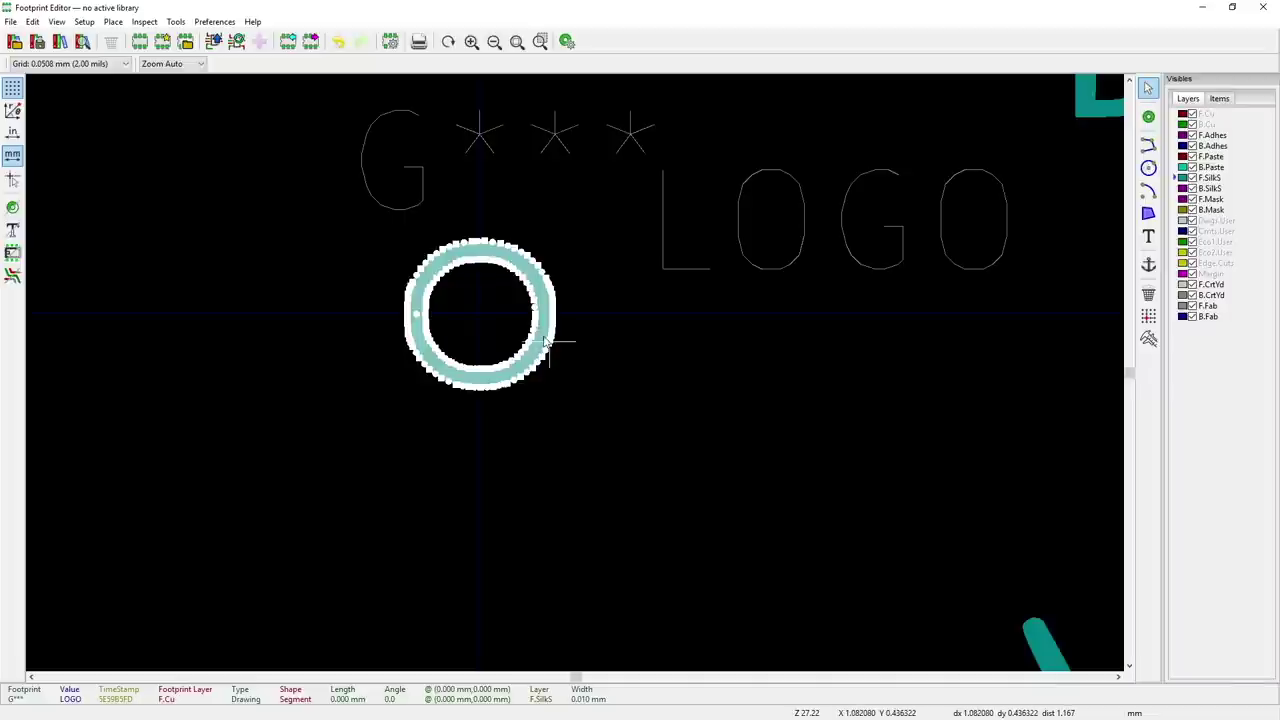
{"action": "key", "text": "Delete"}
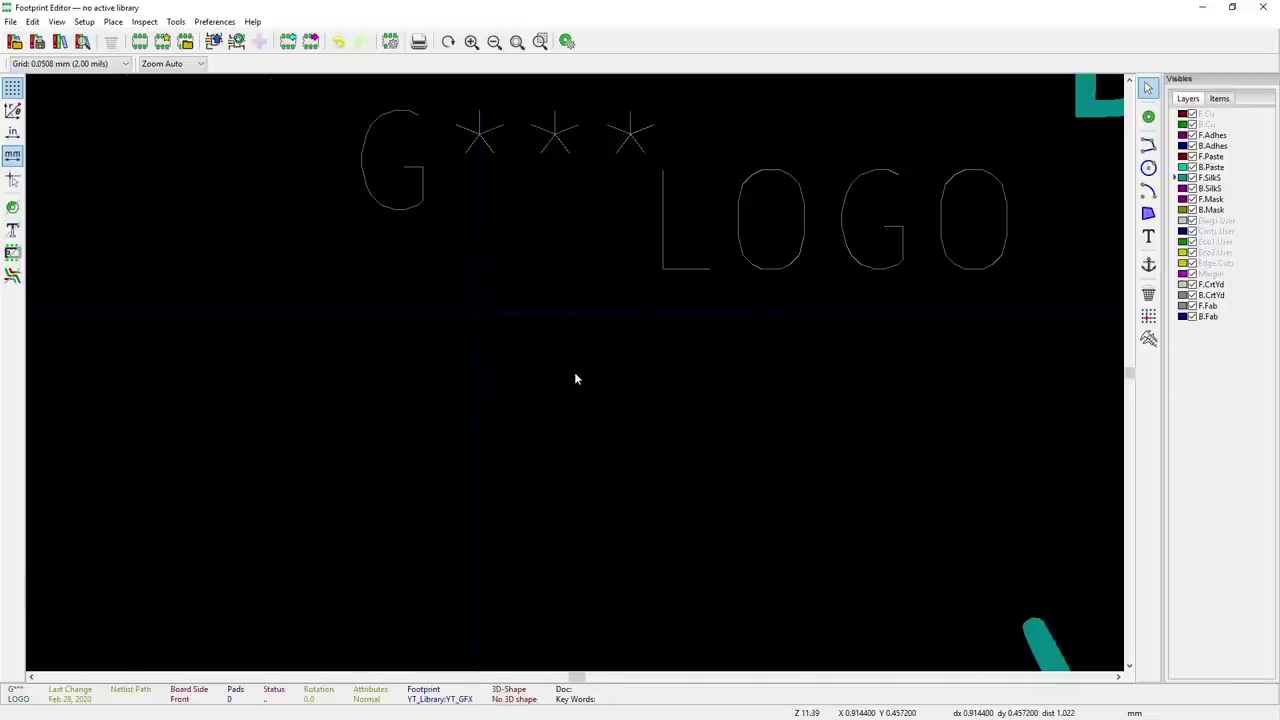
{"action": "scroll", "coordinate": [574, 372], "scroll_direction": "down", "scroll_amount": 10}
{"action": "scroll", "coordinate": [576, 372], "scroll_direction": "up", "scroll_amount": 8}
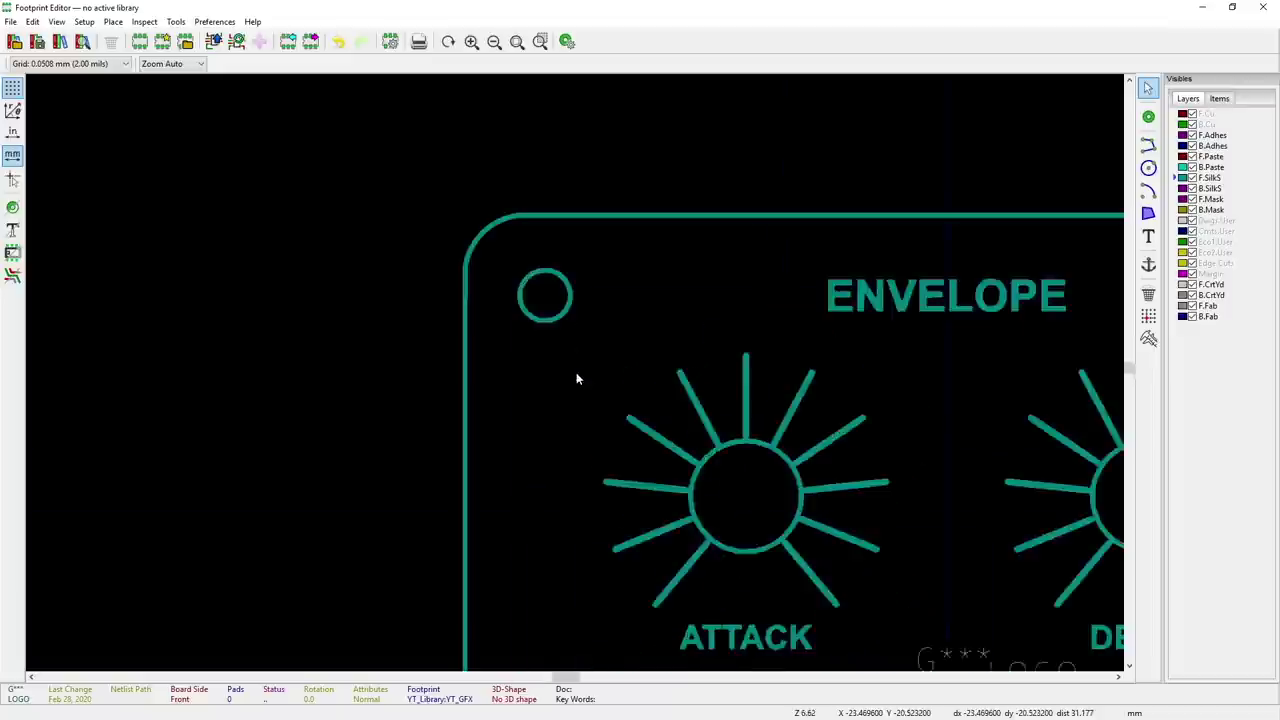
{"action": "left_click", "coordinate": [551, 283]}
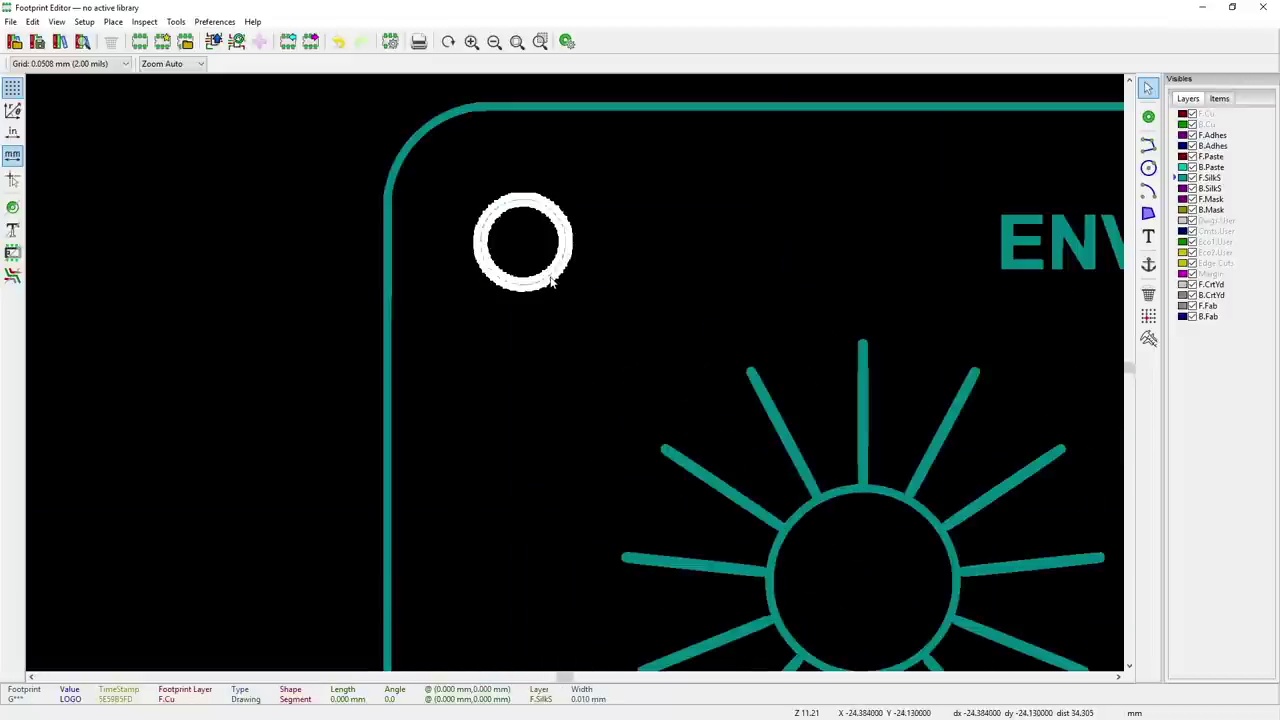
{"action": "key", "text": "Escape"}
{"action": "scroll", "coordinate": [549, 277], "scroll_direction": "down", "scroll_amount": 8}
{"action": "scroll", "coordinate": [754, 346], "scroll_direction": "up", "scroll_amount": 8}
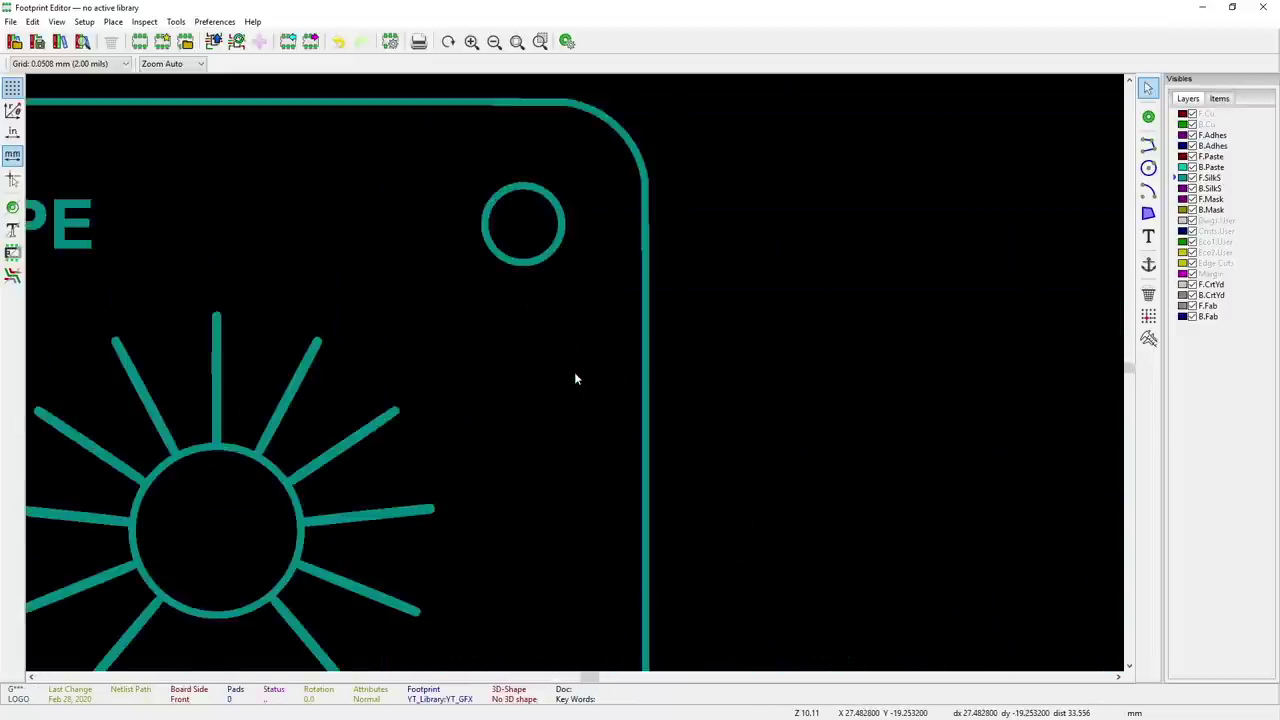
{"action": "left_click", "coordinate": [551, 251]}
{"action": "key", "text": "Escape"}
- Delete the two silkscreen hole circles in the lower corners, beside the RELEASE and SUSTAIN dials
{"action": "scroll", "coordinate": [560, 380], "scroll_direction": "down", "scroll_amount": 8}
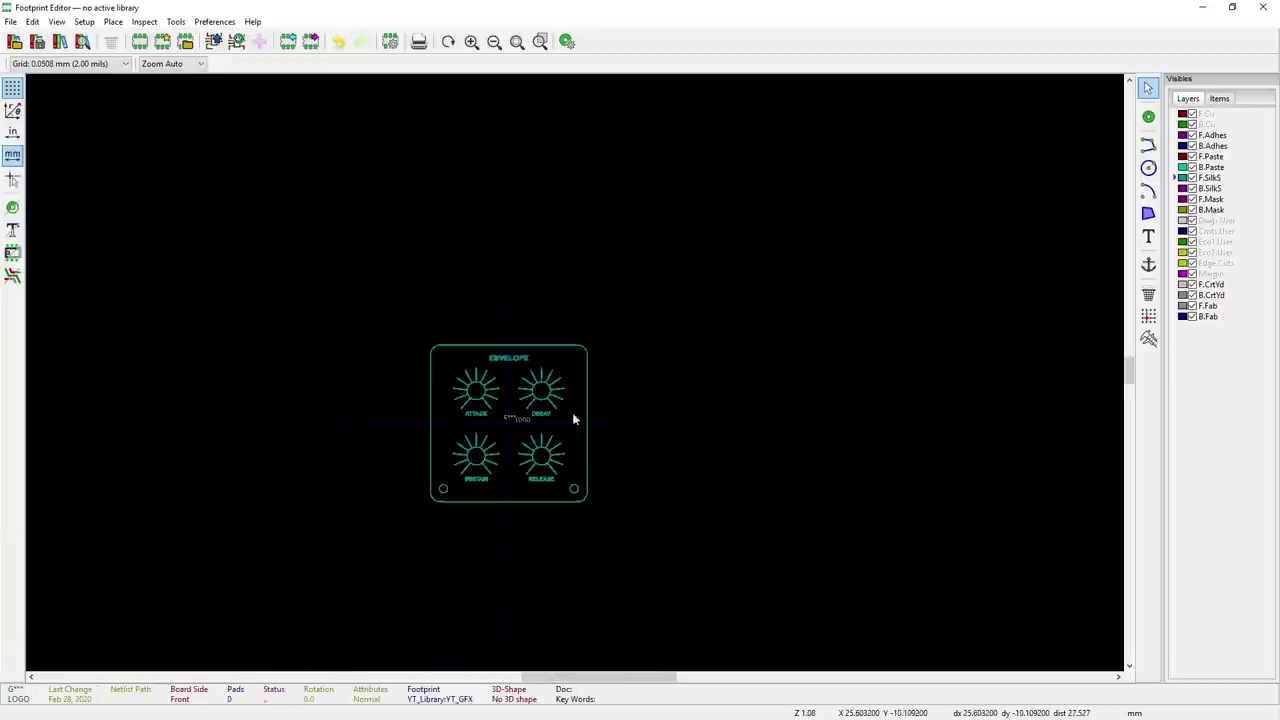
{"action": "scroll", "coordinate": [578, 375], "scroll_direction": "up", "scroll_amount": 3}
{"action": "scroll", "coordinate": [578, 375], "scroll_direction": "up", "scroll_amount": 3}
{"action": "left_click", "coordinate": [652, 242]}
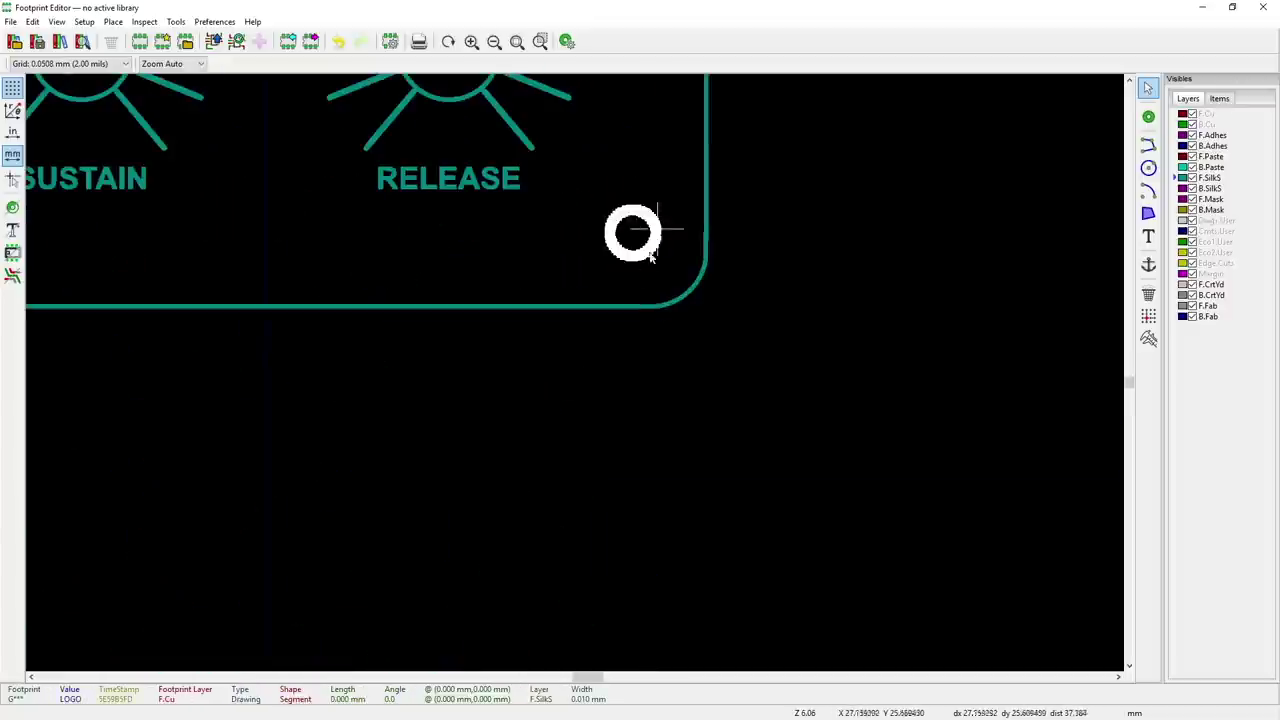
{"action": "key", "text": "Escape"}
{"action": "scroll", "coordinate": [563, 374], "scroll_direction": "down", "scroll_amount": 5}
{"action": "scroll", "coordinate": [494, 307], "scroll_direction": "up", "scroll_amount": 8}
{"action": "left_click", "coordinate": [386, 243]}
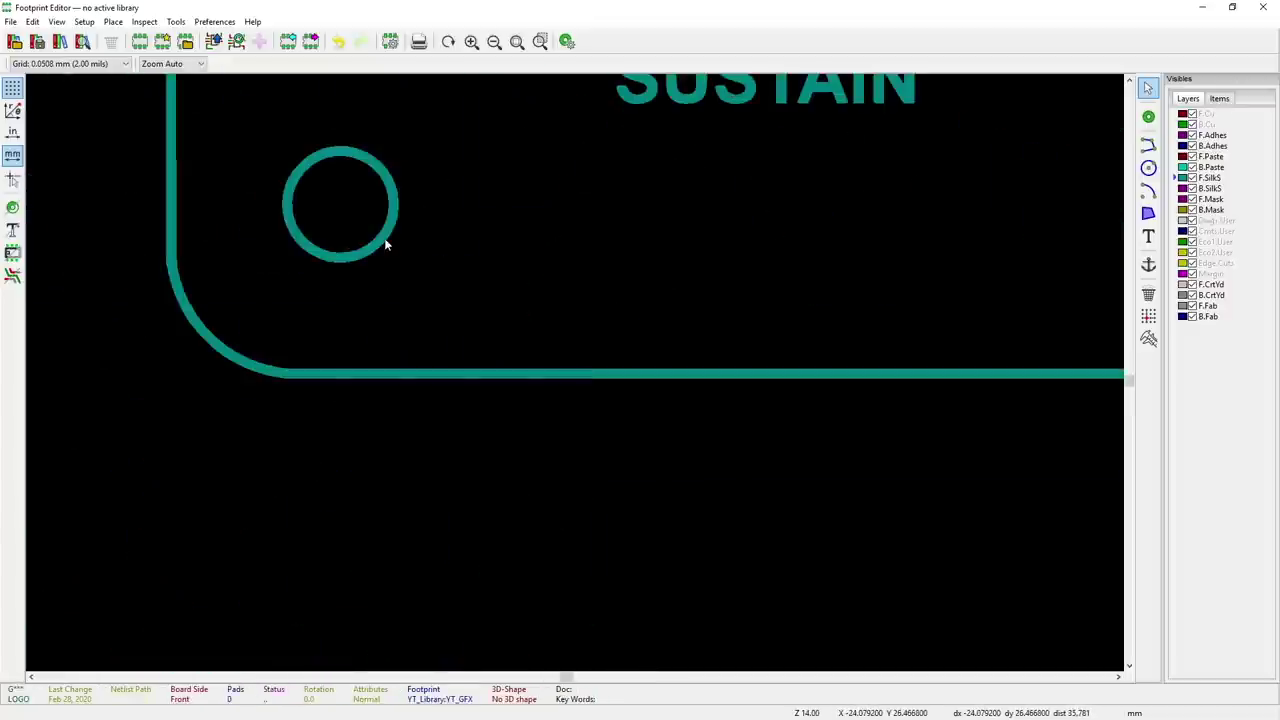
{"action": "key", "text": "Delete"}
{"action": "scroll", "coordinate": [577, 380], "scroll_direction": "down", "scroll_amount": 6}
{"action": "scroll", "coordinate": [577, 374], "scroll_direction": "up", "scroll_amount": 4}
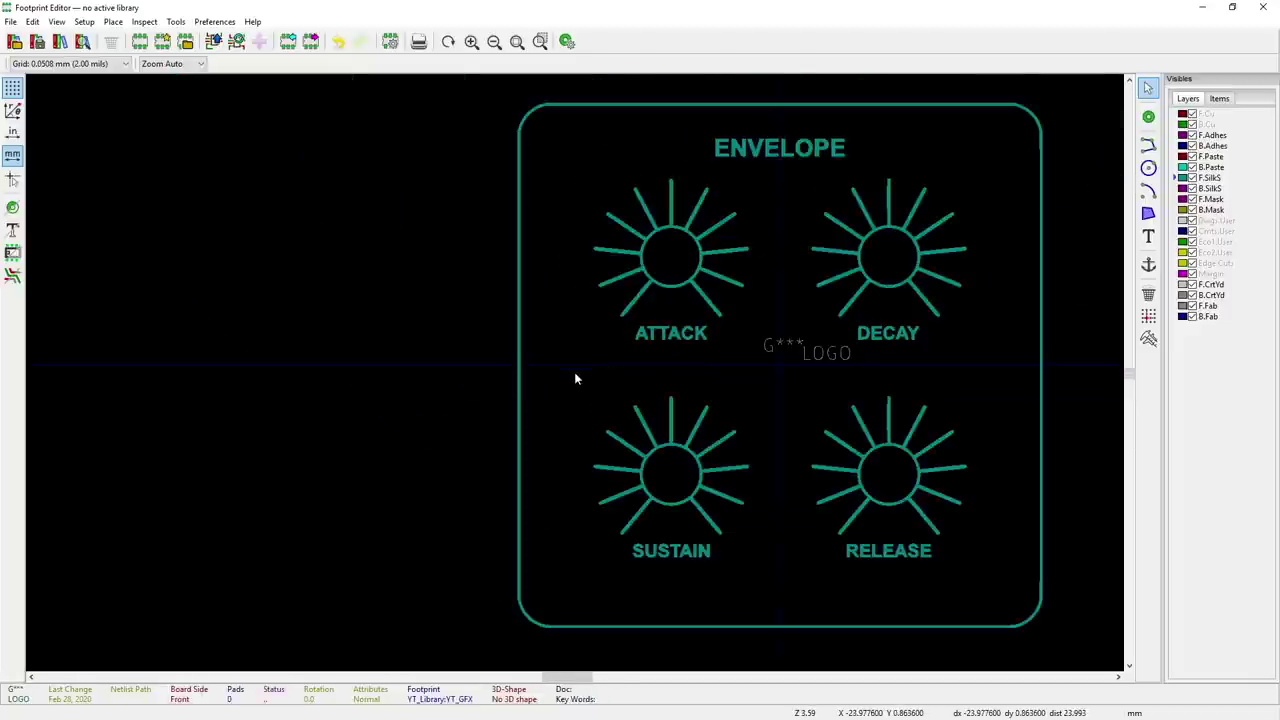
- Delete the rounded rectangular silkscreen border around the four dials, keeping the dials and labels
{"action": "scroll", "coordinate": [575, 378], "scroll_direction": "up", "scroll_amount": 2}
{"action": "left_click", "coordinate": [466, 380]}
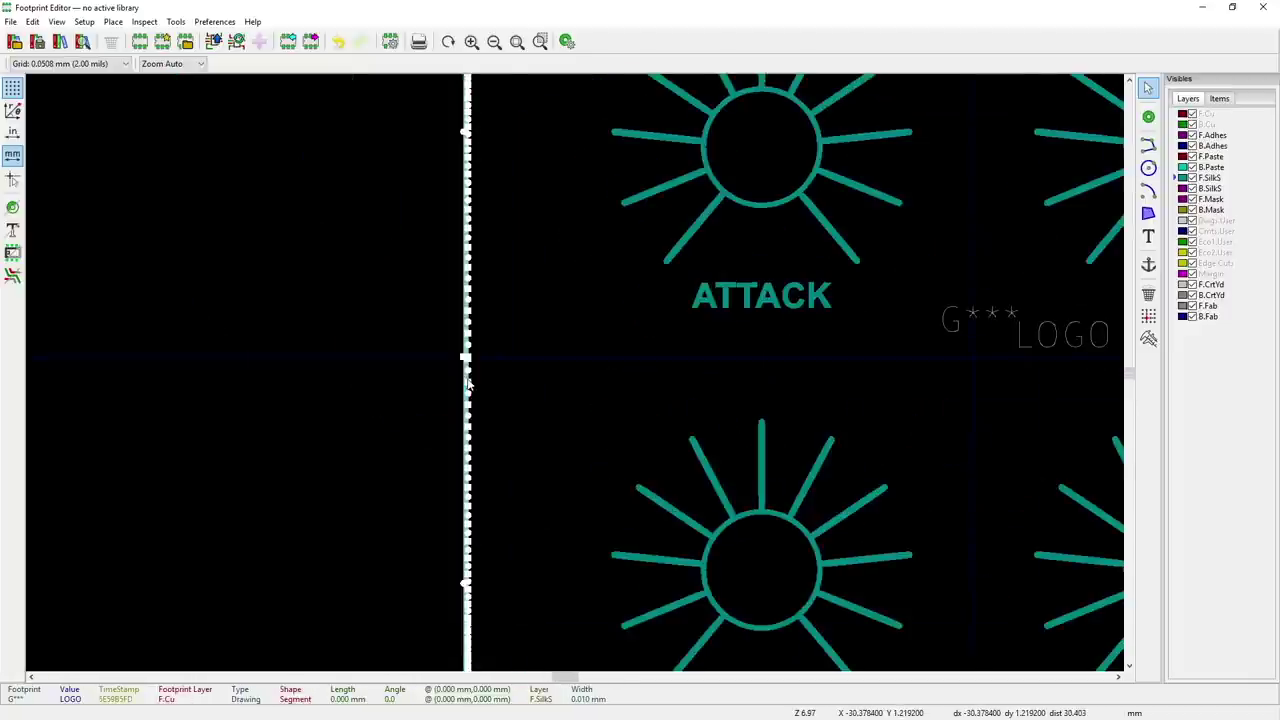
{"action": "scroll", "coordinate": [575, 378], "scroll_direction": "down", "scroll_amount": 3}
{"action": "key", "text": "Delete"}
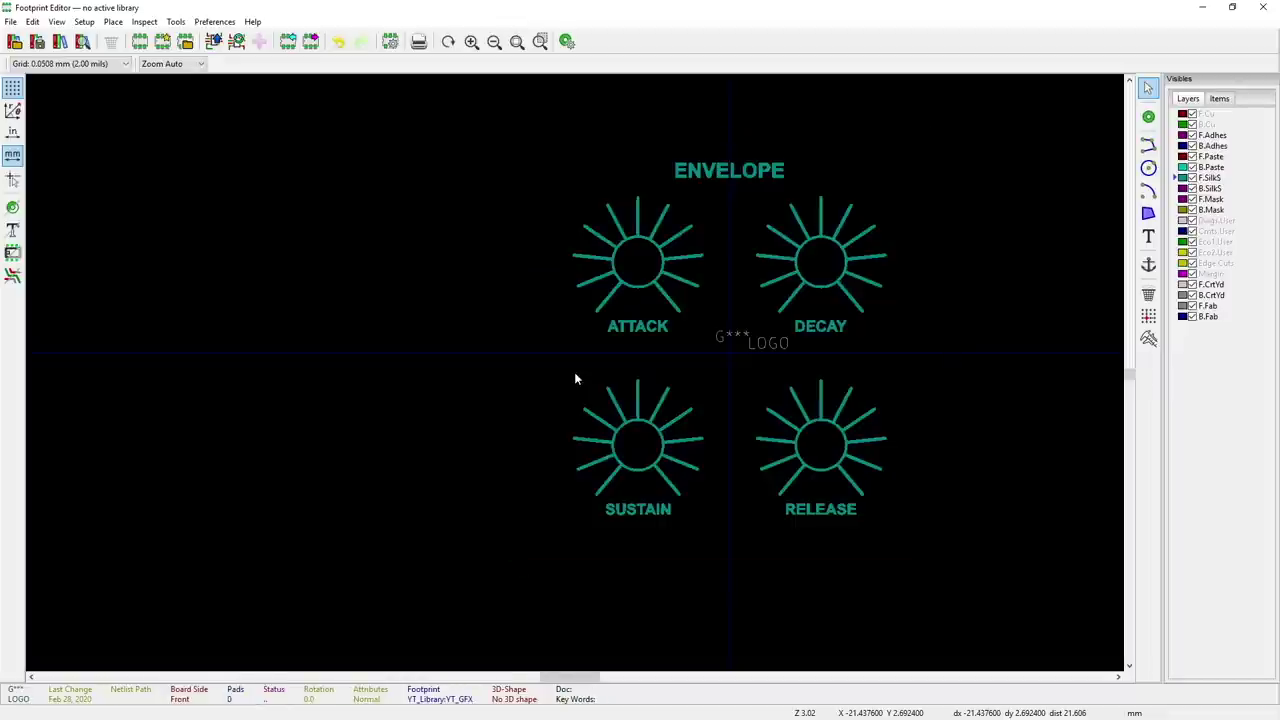
{"action": "key", "text": "Home"}
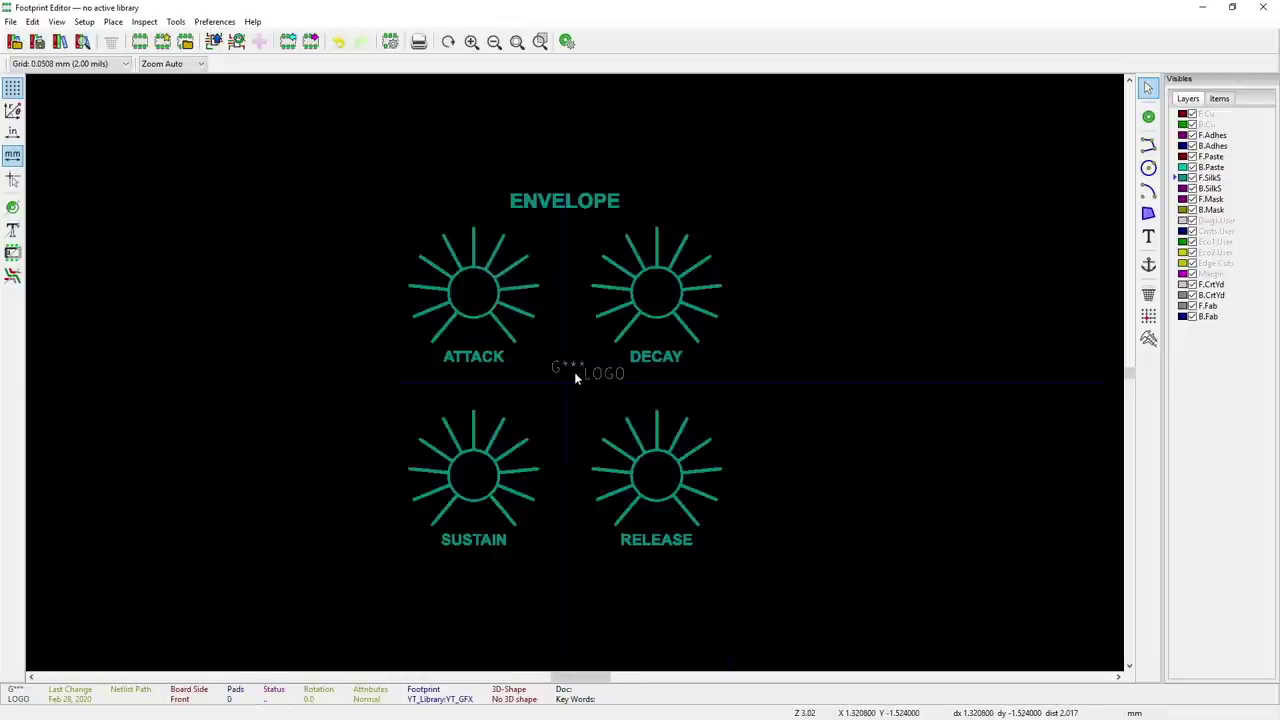
{"action": "scroll", "coordinate": [575, 375], "scroll_direction": "up", "scroll_amount": 2}
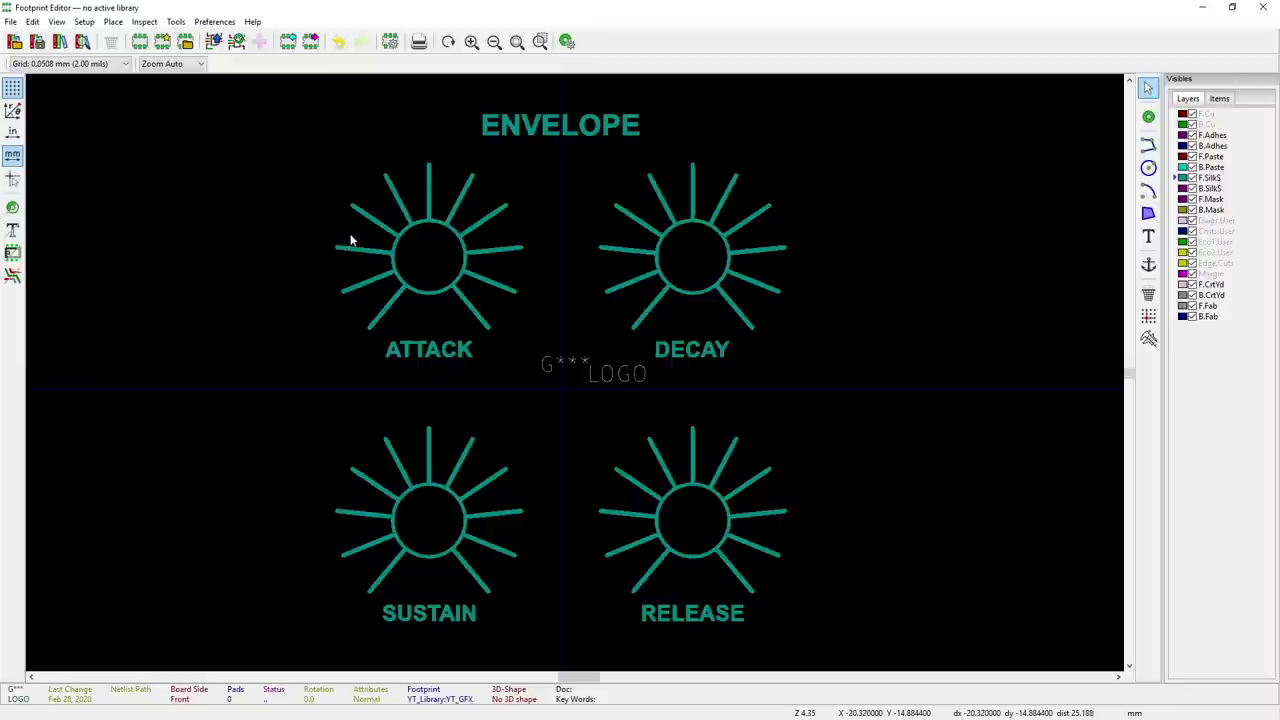
- Update the edited graphics footprint on the board and make YT_Library the active footprint library
{"action": "left_click", "coordinate": [237, 44]}
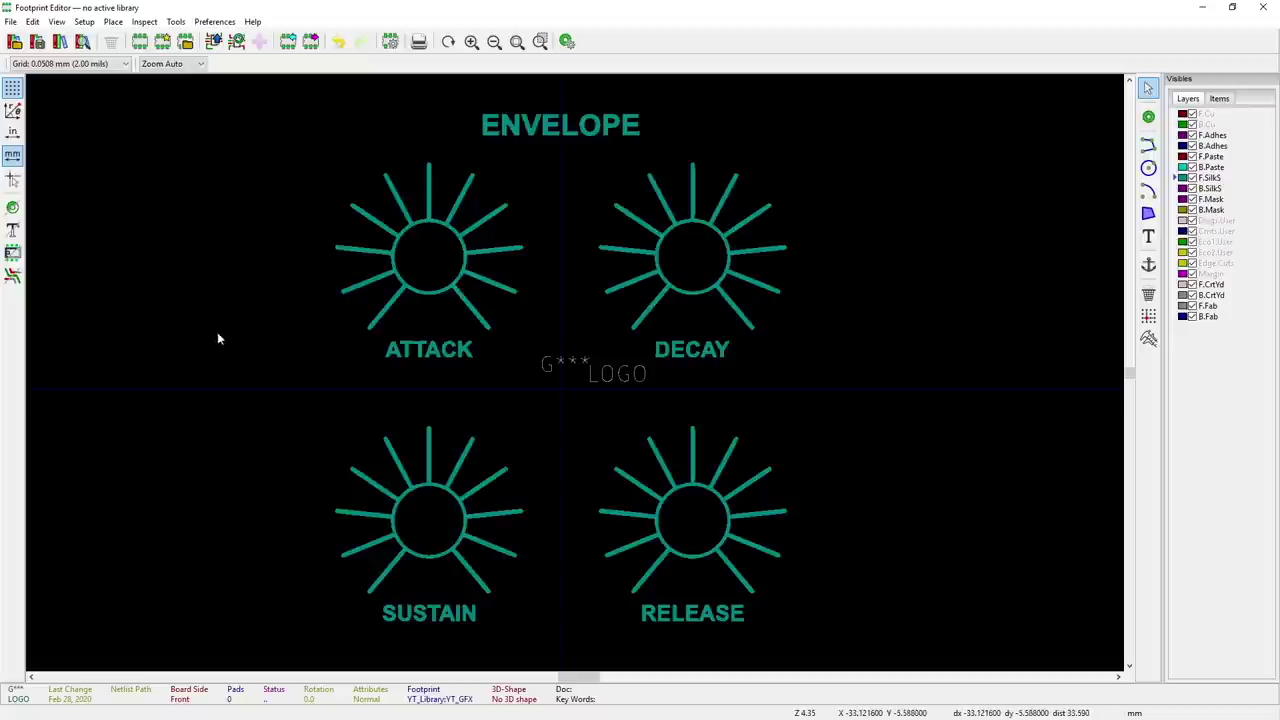
{"action": "left_click", "coordinate": [14, 42]}
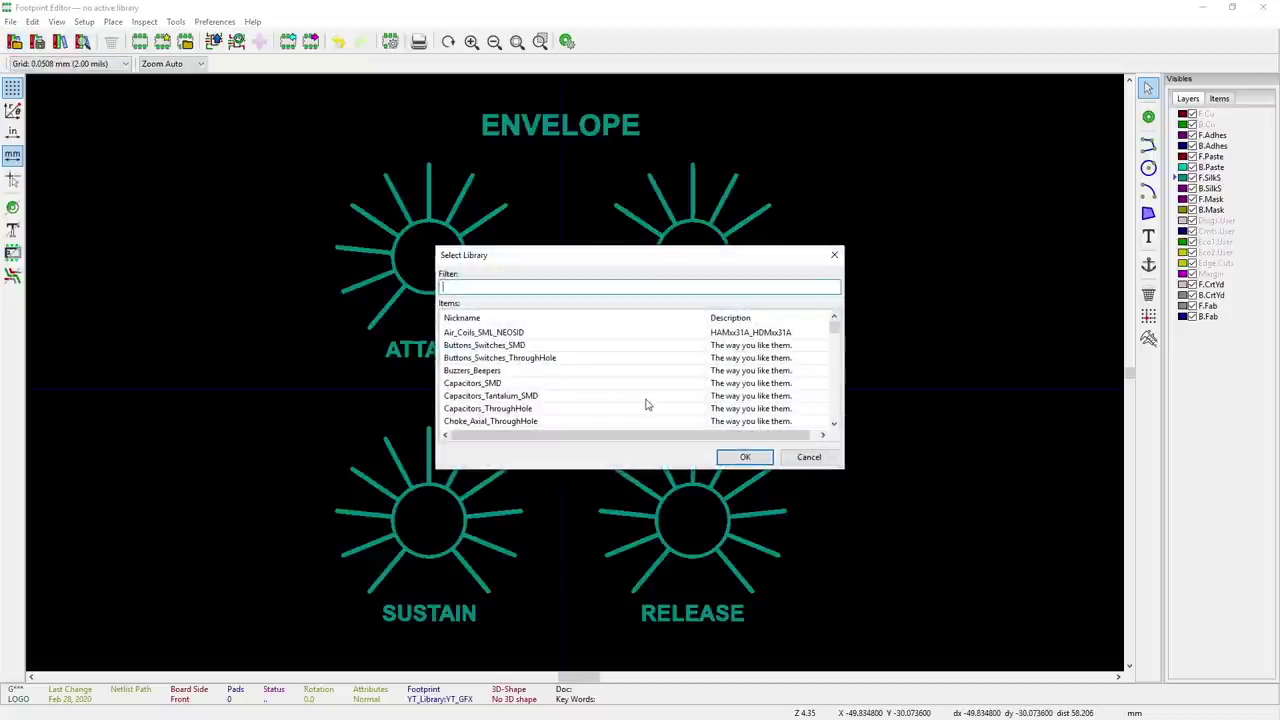
{"action": "scroll", "coordinate": [763, 412], "scroll_direction": "down", "scroll_amount": 5}
{"action": "scroll", "coordinate": [763, 412], "scroll_direction": "down", "scroll_amount": 4}
{"action": "left_click_drag", "start_coordinate": [832, 376], "coordinate": [836, 436]}
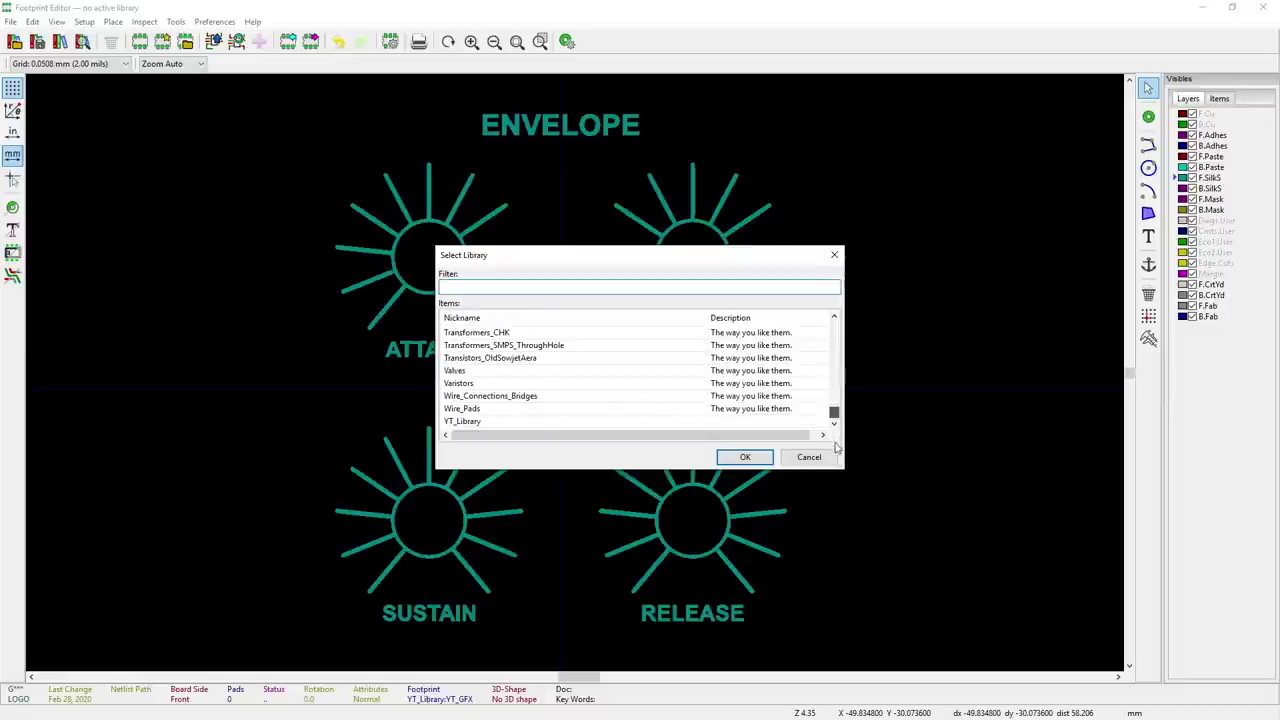
{"action": "left_click", "coordinate": [495, 421]}
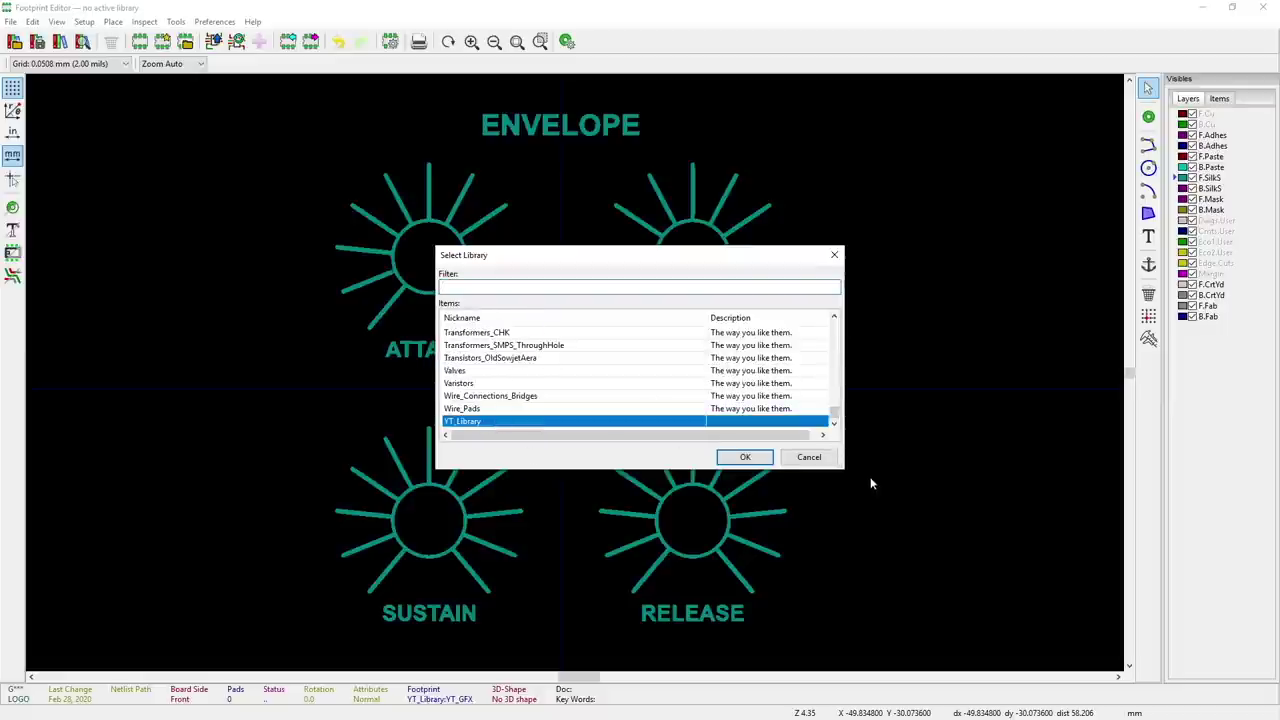
{"action": "left_click", "coordinate": [745, 457]}
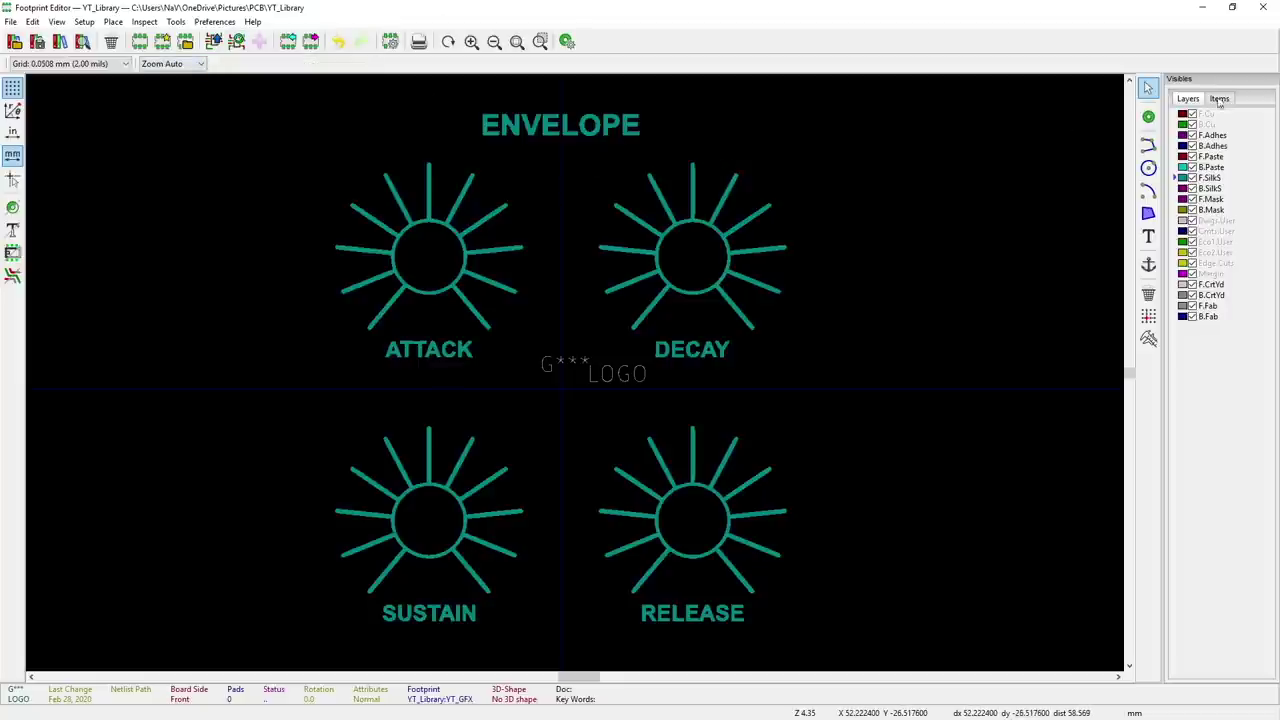
- Close the Footprint Editor and save the face plate board with the updated graphics
{"action": "left_click", "coordinate": [1266, 8]}
{"action": "scroll", "coordinate": [489, 398], "scroll_direction": "down", "scroll_amount": 3}
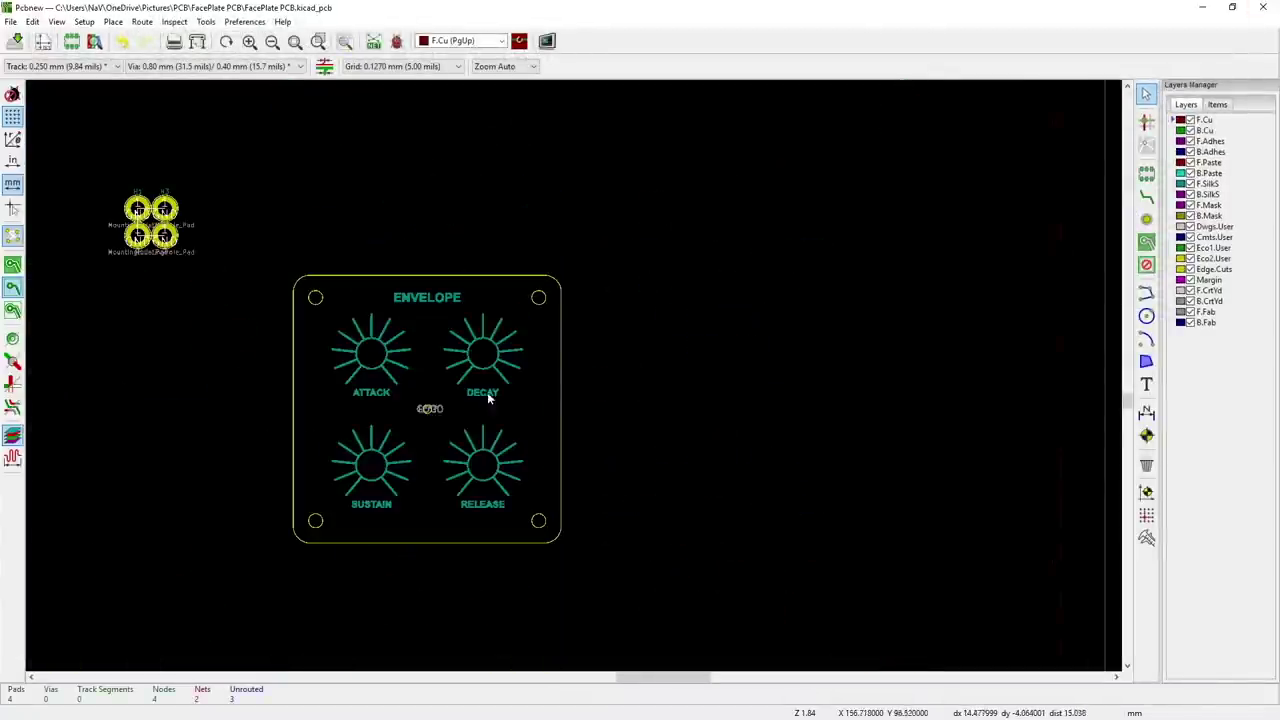
{"action": "scroll", "coordinate": [575, 380], "scroll_direction": "up", "scroll_amount": 5}
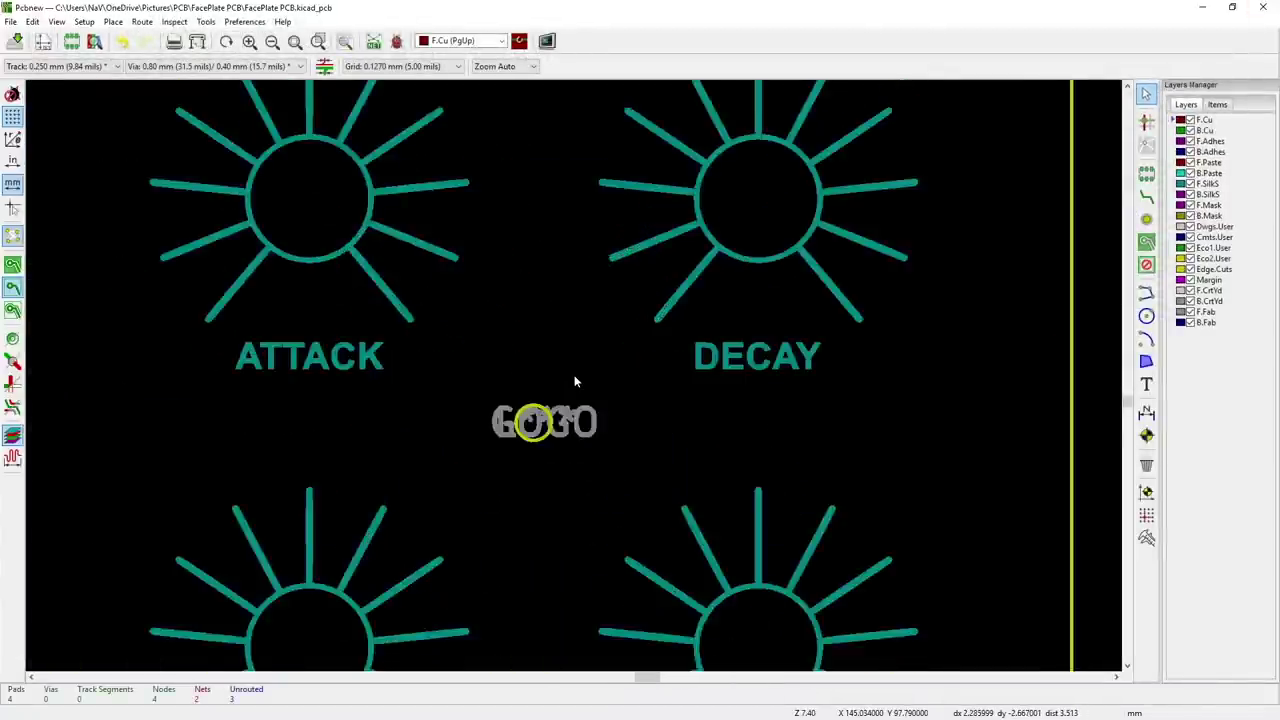
{"action": "scroll", "coordinate": [575, 380], "scroll_direction": "down", "scroll_amount": 3}
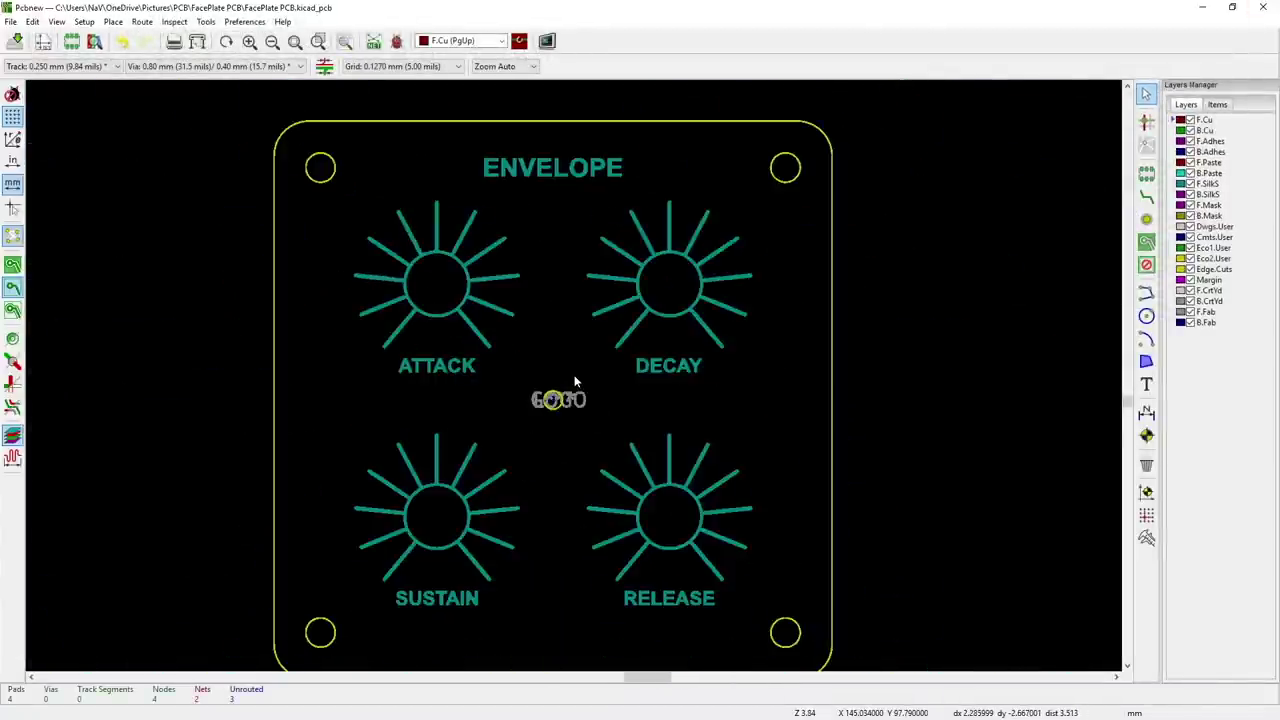
{"action": "left_click", "coordinate": [15, 45]}
- Inspect the face plate in the 3D Viewer from above and at an angle, and return to the board layout
{"action": "left_click", "coordinate": [32, 21]}
{"action": "mouse_move", "coordinate": [57, 21]}
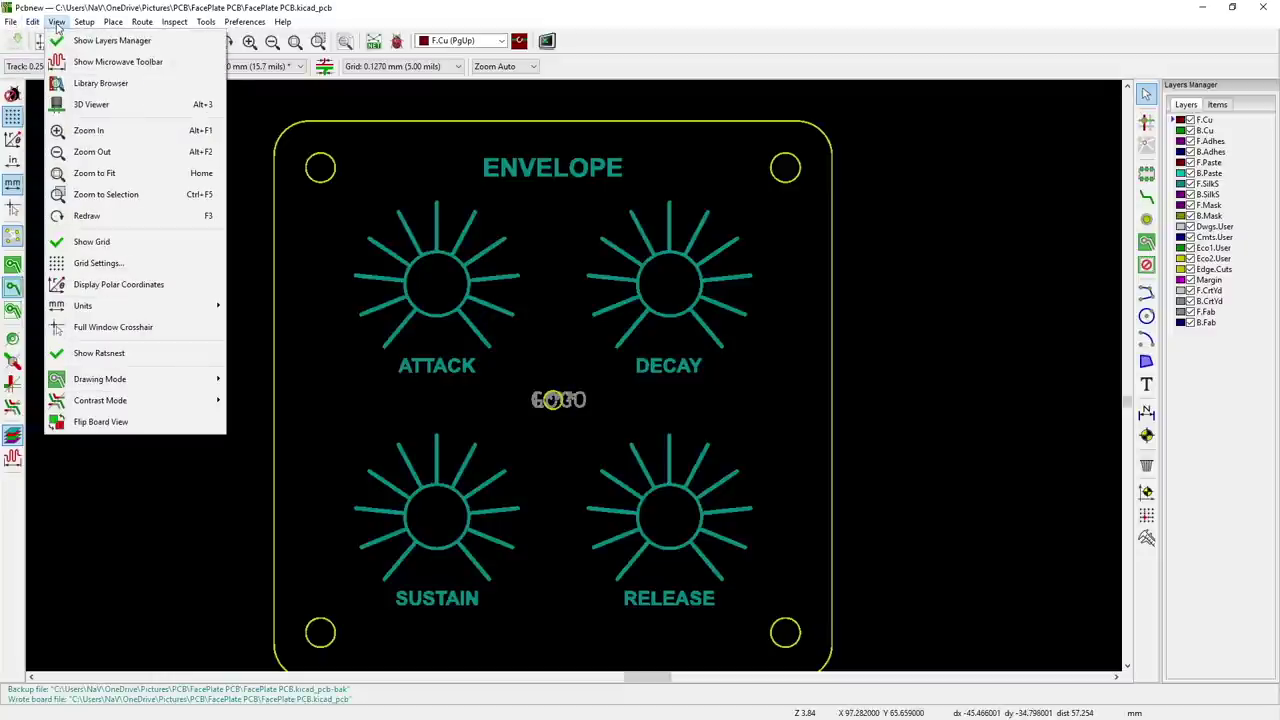
{"action": "left_click", "coordinate": [90, 104]}
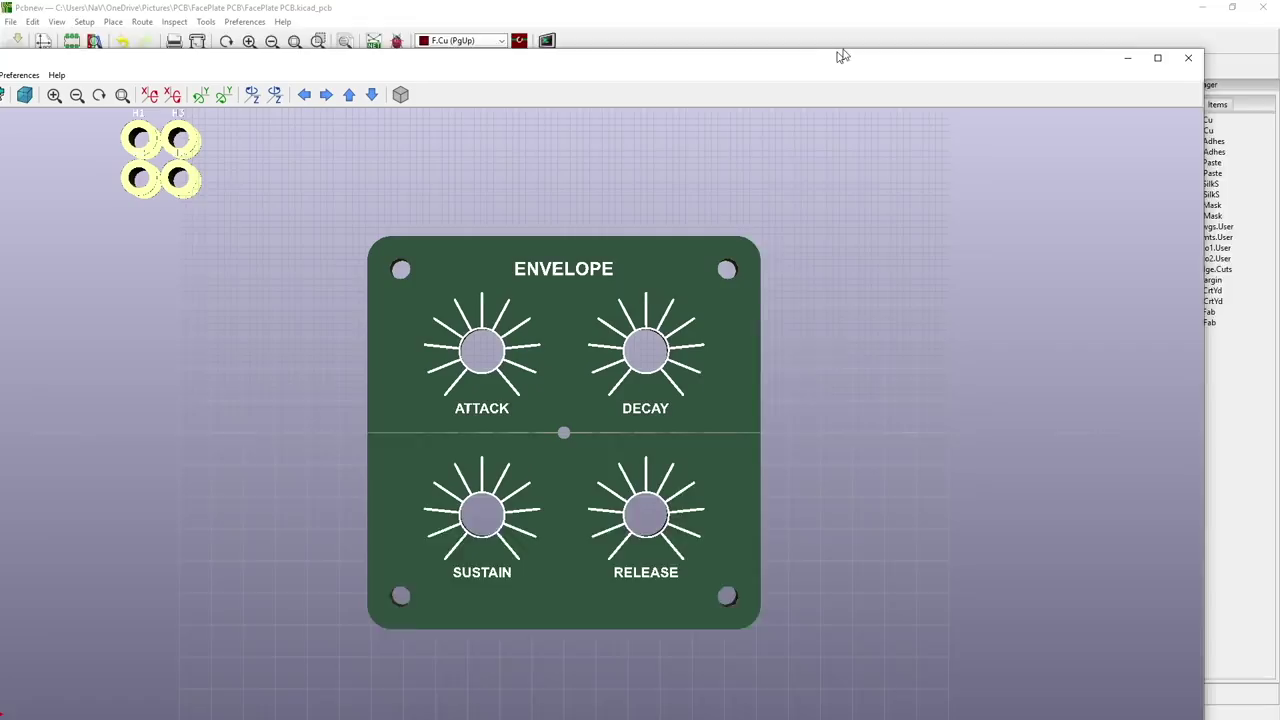
{"action": "double_click", "coordinate": [842, 55]}
{"action": "scroll", "coordinate": [887, 335], "scroll_direction": "up", "scroll_amount": 2}
{"action": "left_click_drag", "start_coordinate": [887, 335], "coordinate": [1103, 240]}
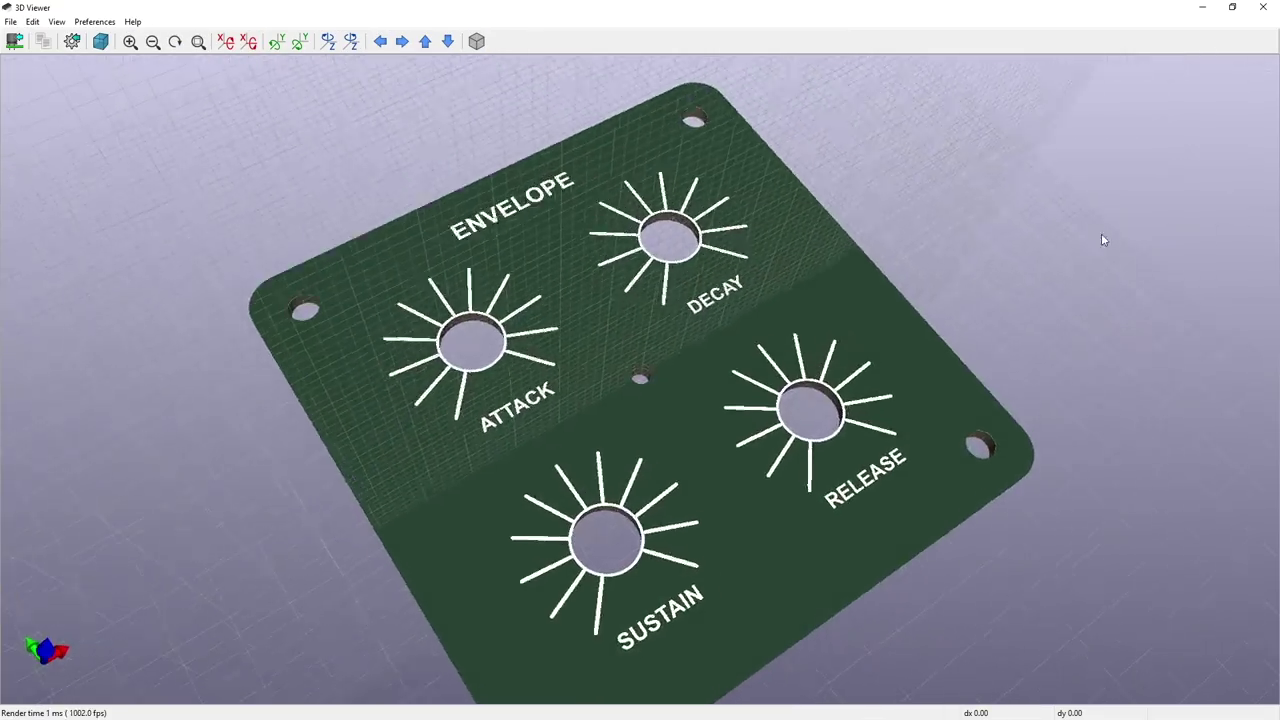
{"action": "key", "text": "r"}
{"action": "left_click_drag", "start_coordinate": [906, 351], "coordinate": [1049, 326]}
{"action": "key", "text": "alt+Tab"}
- Delete the 1 mm radius Edge.Cuts circle at the centre of the face plate and save the board
{"action": "scroll", "coordinate": [509, 463], "scroll_direction": "up", "scroll_amount": 1}
{"action": "scroll", "coordinate": [574, 374], "scroll_direction": "down", "scroll_amount": 1}
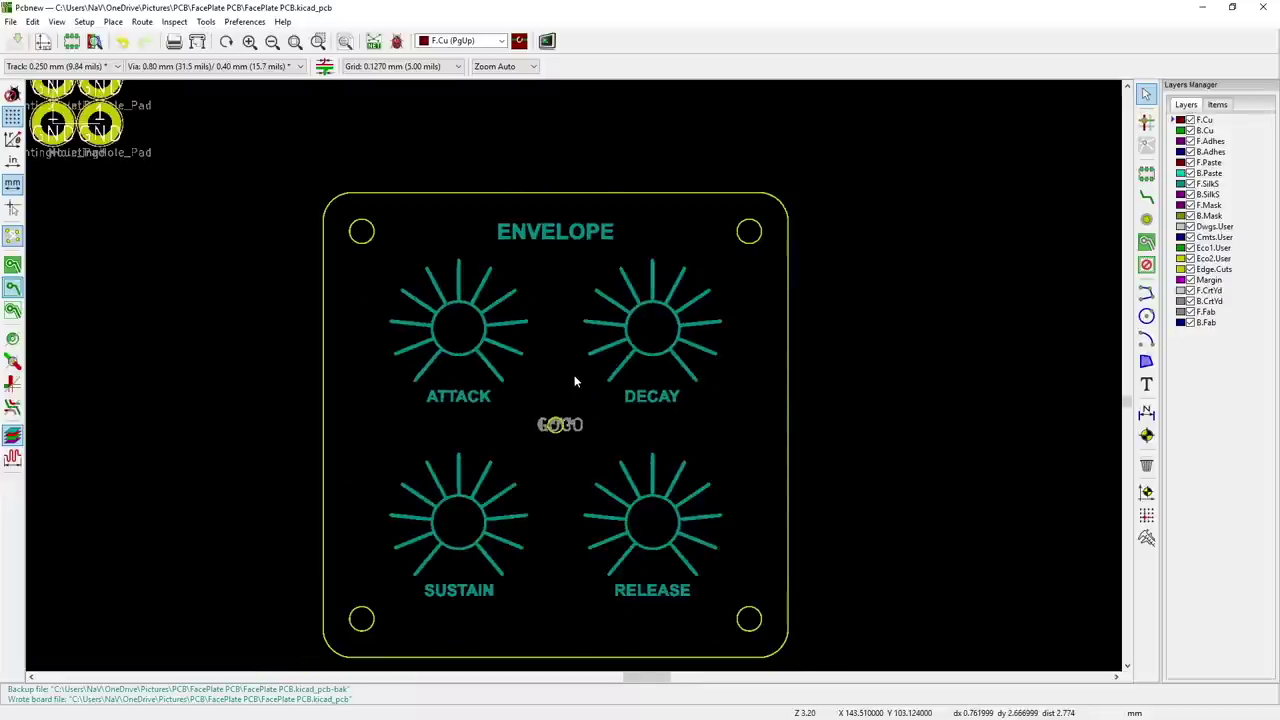
{"action": "scroll", "coordinate": [575, 380], "scroll_direction": "up", "scroll_amount": 1}
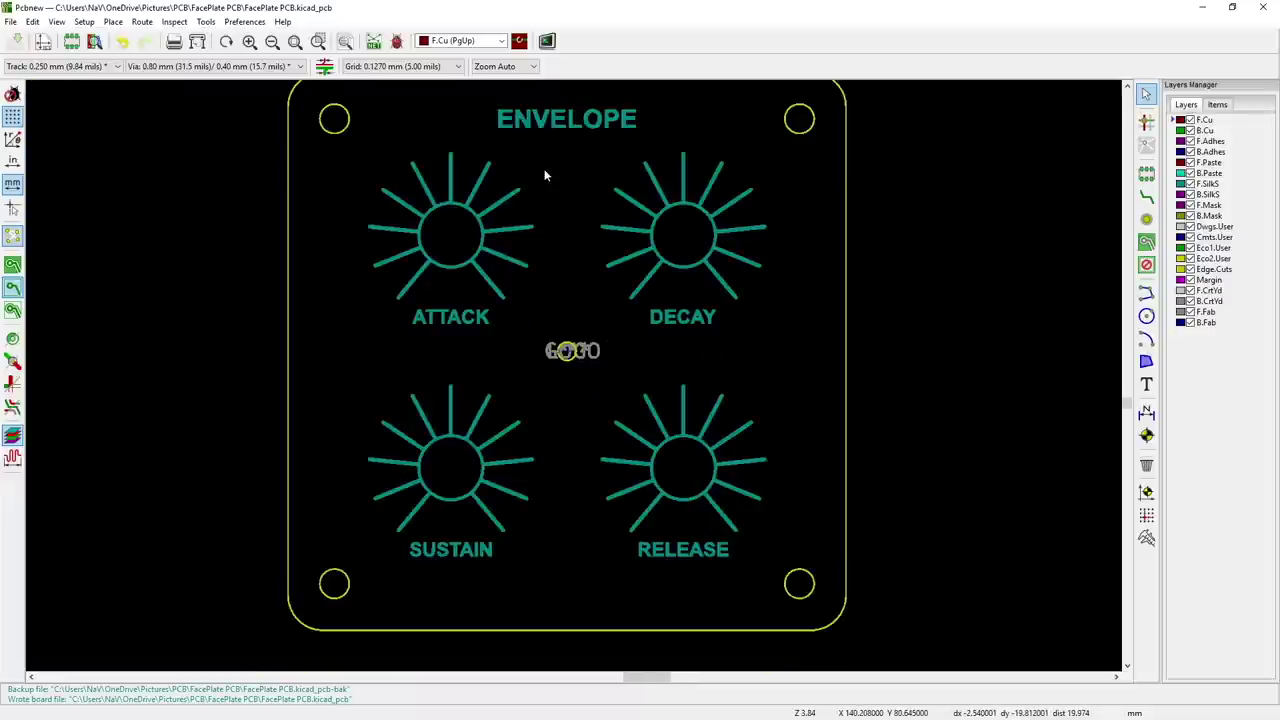
{"action": "scroll", "coordinate": [576, 471], "scroll_direction": "down", "scroll_amount": 1}
{"action": "scroll", "coordinate": [577, 373], "scroll_direction": "up", "scroll_amount": 4}
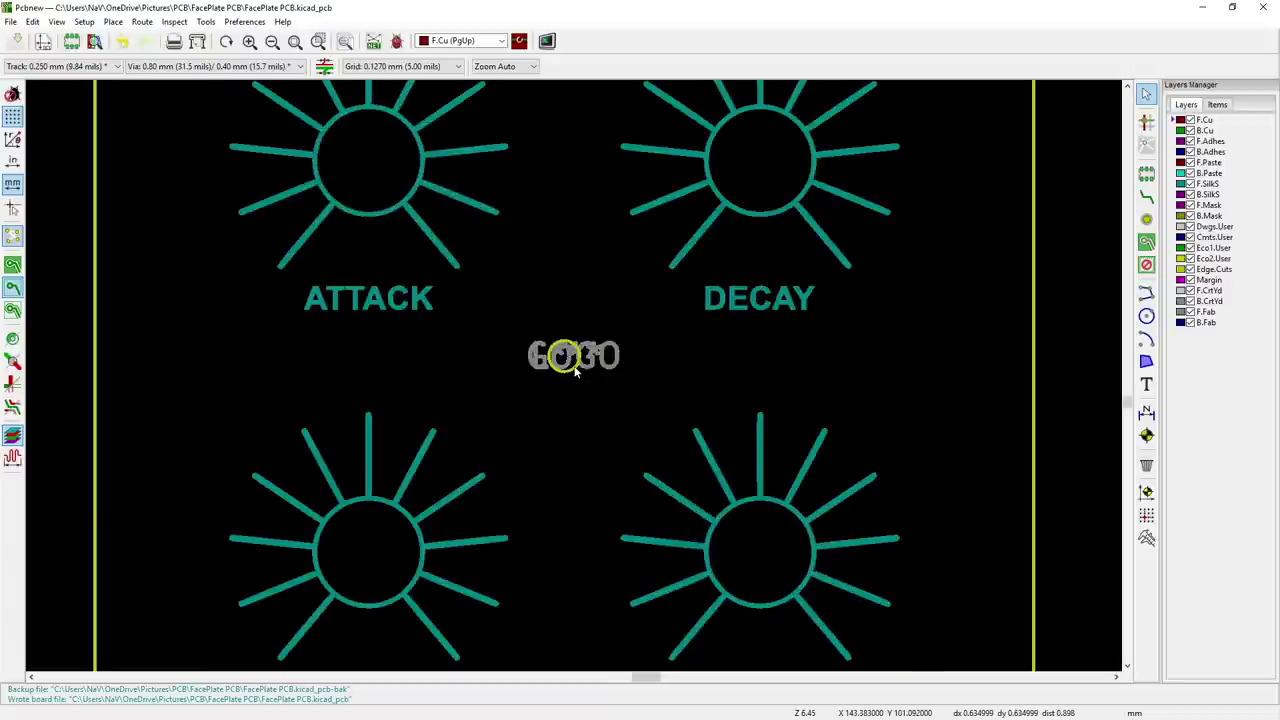
{"action": "scroll", "coordinate": [577, 387], "scroll_direction": "up", "scroll_amount": 1}
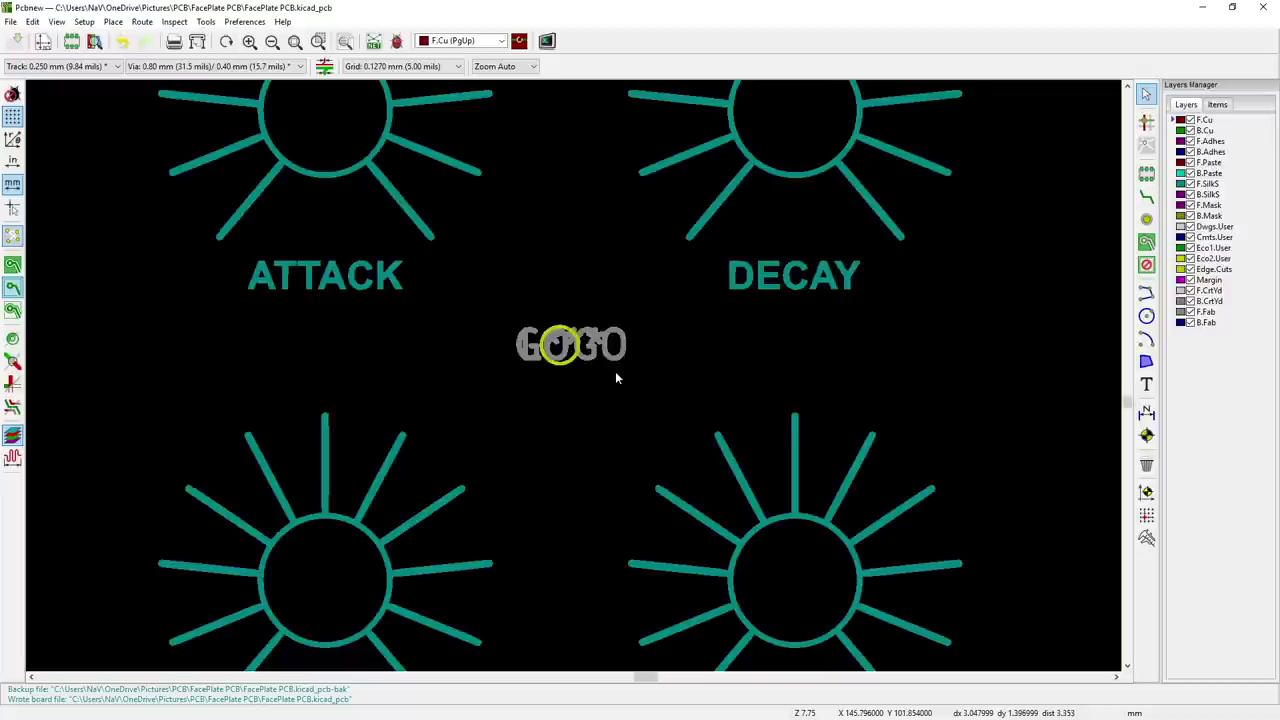
{"action": "key", "text": "Home"}
{"action": "scroll", "coordinate": [537, 362], "scroll_direction": "up", "scroll_amount": 5}
{"action": "scroll", "coordinate": [575, 381], "scroll_direction": "up", "scroll_amount": 7}
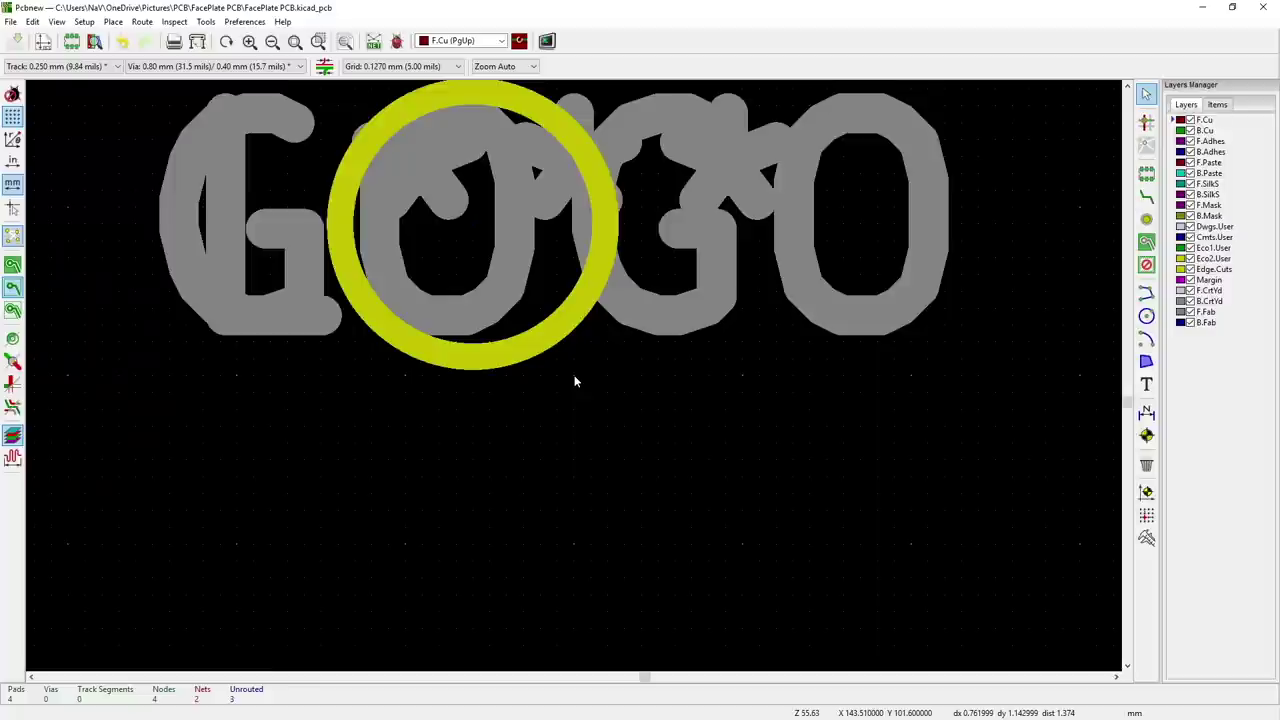
{"action": "left_click", "coordinate": [549, 347]}
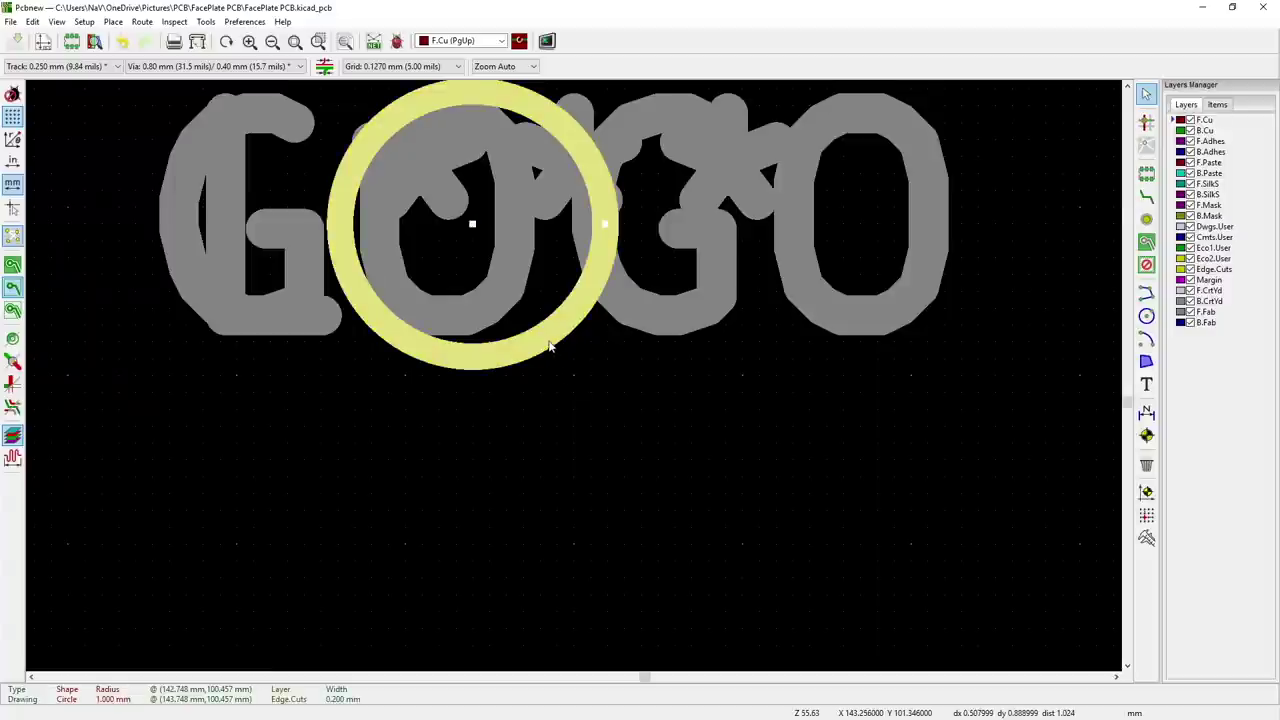
{"action": "scroll", "coordinate": [575, 381], "scroll_direction": "down", "scroll_amount": 1}
{"action": "scroll", "coordinate": [575, 381], "scroll_direction": "down", "scroll_amount": 1}
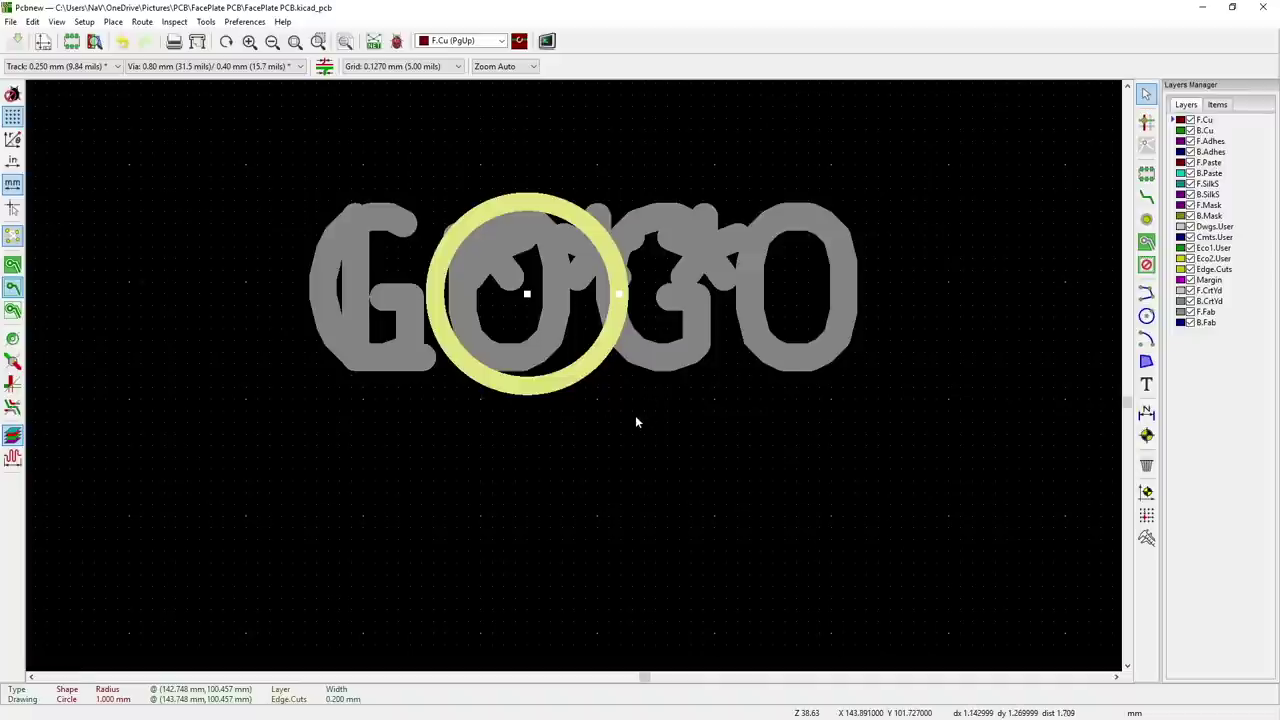
{"action": "key", "text": "Delete"}
{"action": "scroll", "coordinate": [574, 377], "scroll_direction": "down", "scroll_amount": 10}
{"action": "scroll", "coordinate": [574, 377], "scroll_direction": "down", "scroll_amount": 3}
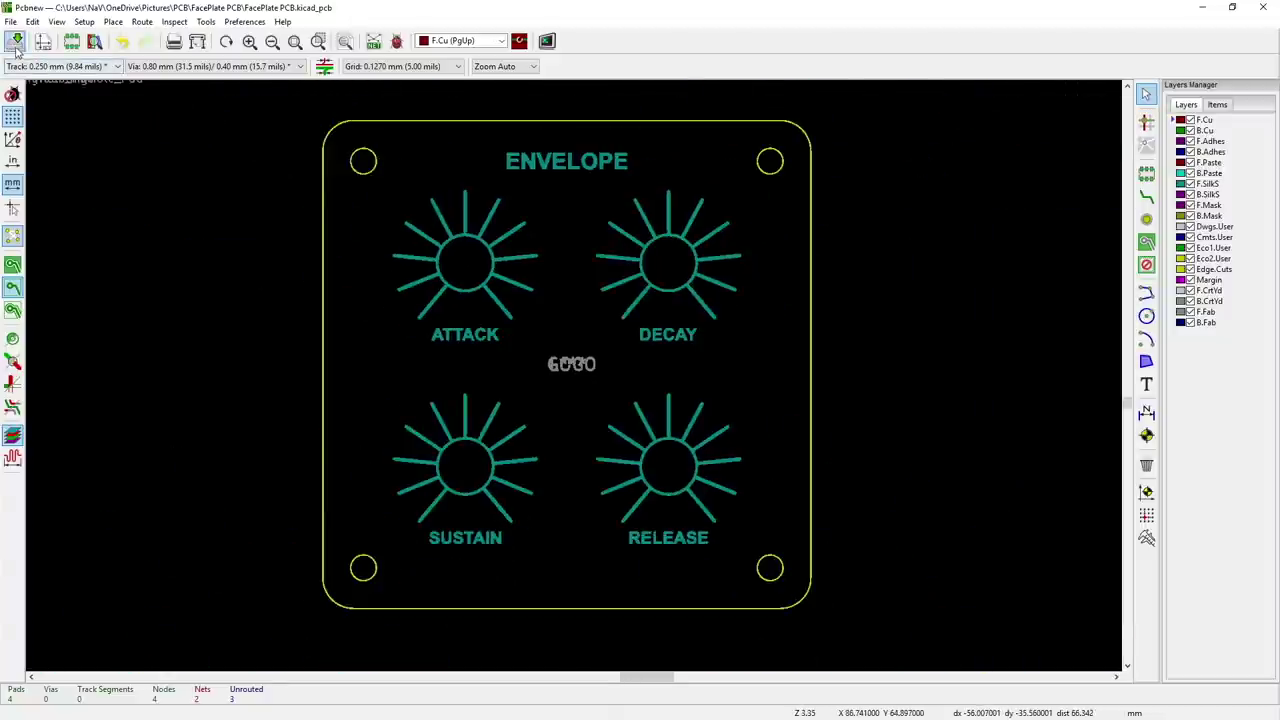
{"action": "left_click", "coordinate": [15, 41]}
- Check the face plate's centre and its silkscreen graphics in the 3D Viewer
{"action": "left_click", "coordinate": [57, 21]}
{"action": "left_click", "coordinate": [80, 104]}
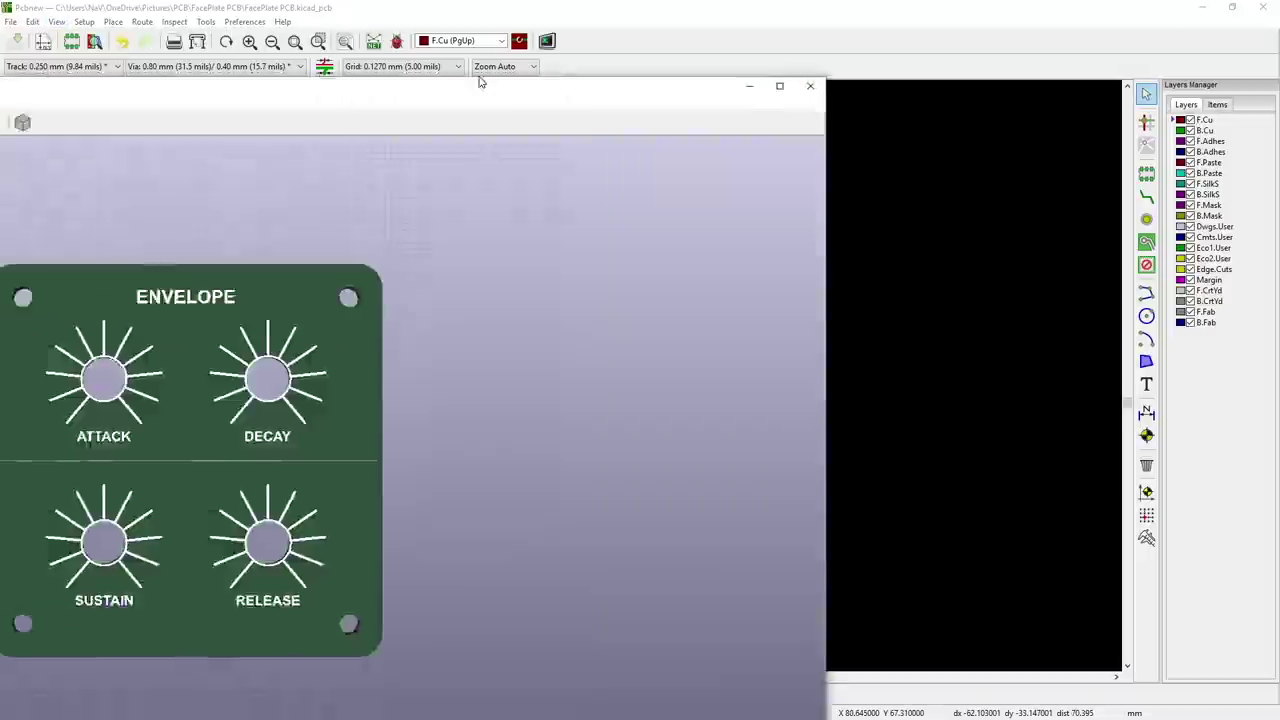
{"action": "left_click_drag", "start_coordinate": [480, 82], "coordinate": [700, 12]}
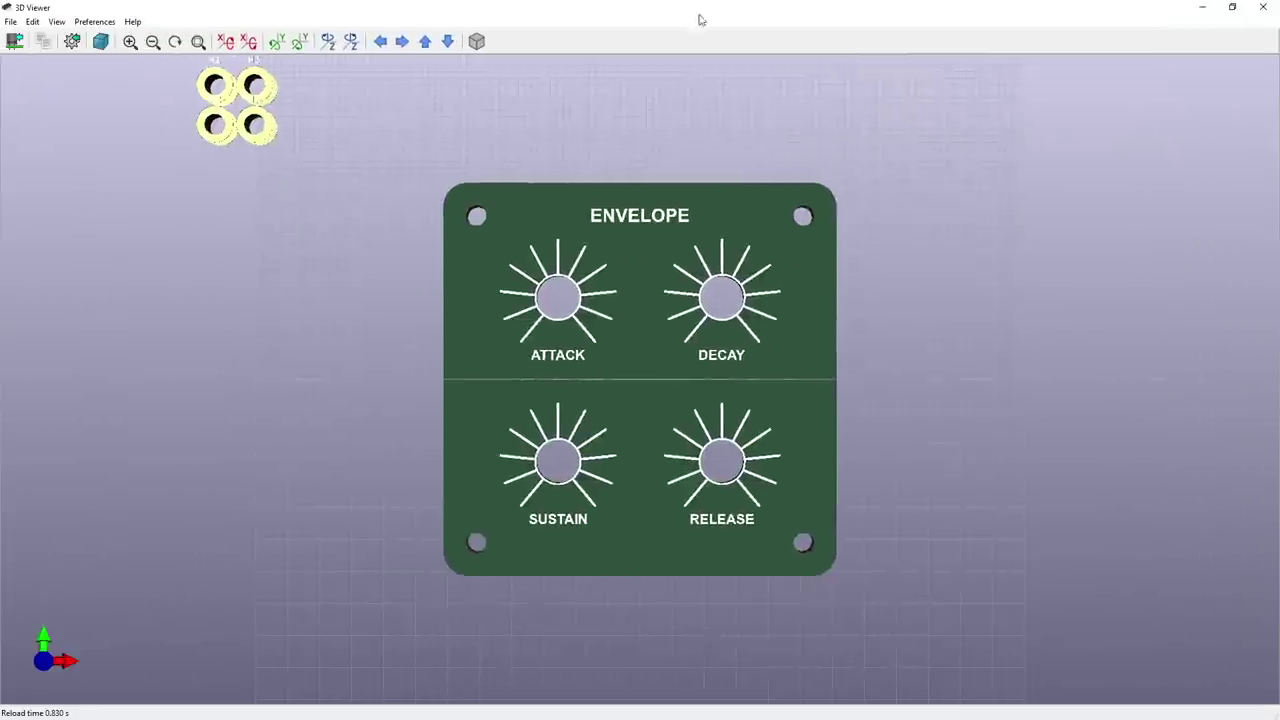
{"action": "scroll", "coordinate": [528, 419], "scroll_direction": "up", "scroll_amount": 5}
{"action": "left_click_drag", "start_coordinate": [528, 419], "coordinate": [789, 228]}
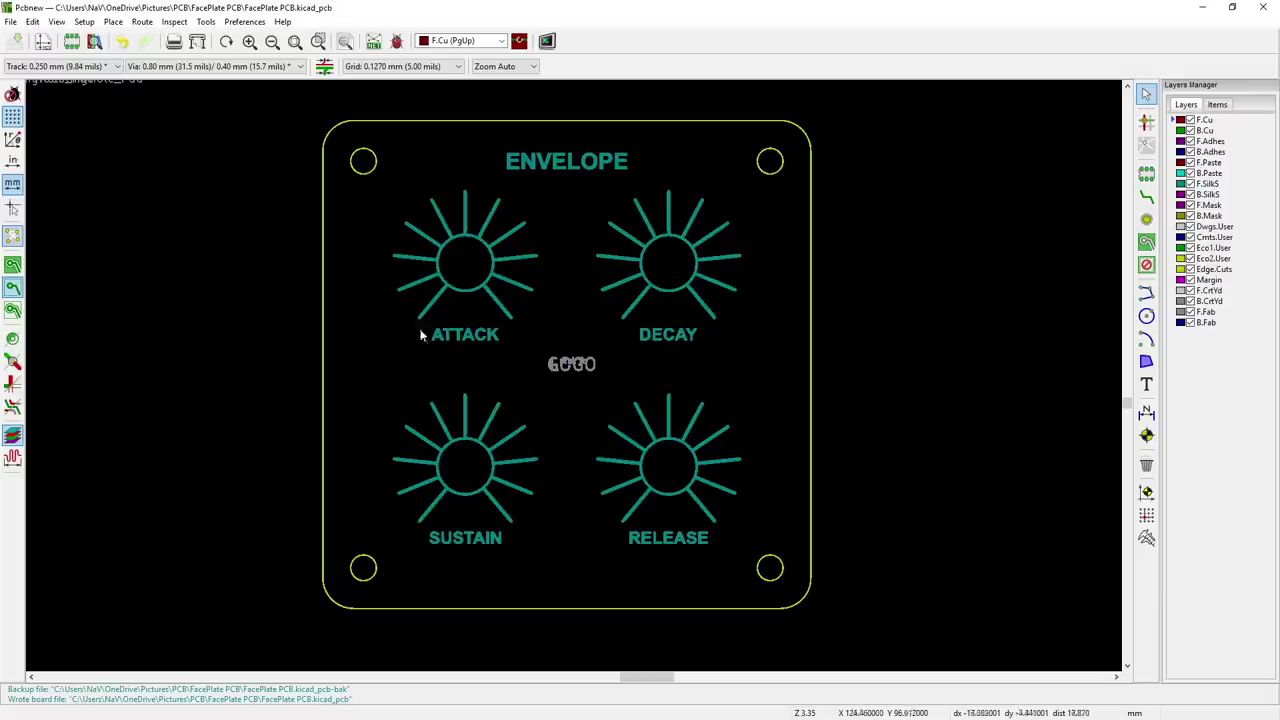
- Examine the four mounting hole footprints beside the face plate and the circles in the plate's corners
{"action": "scroll", "coordinate": [574, 380], "scroll_direction": "up", "scroll_amount": 1}
{"action": "scroll", "coordinate": [575, 380], "scroll_direction": "down", "scroll_amount": 2}
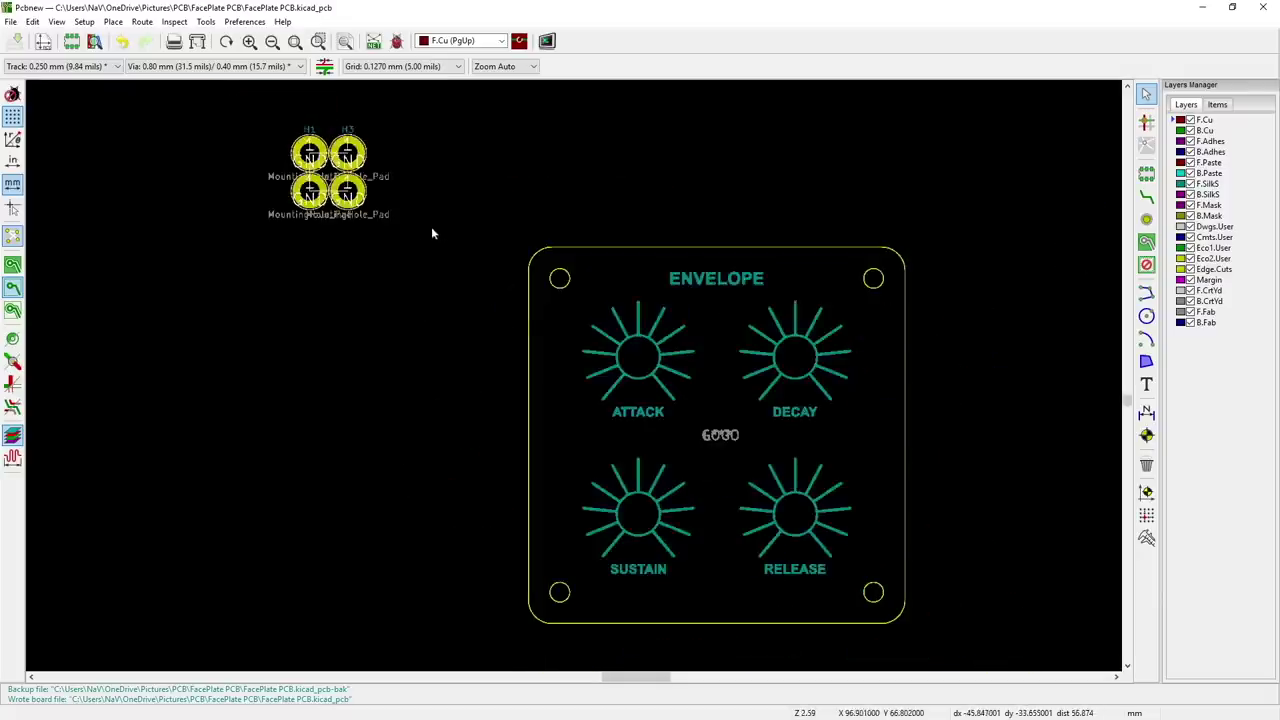
{"action": "scroll", "coordinate": [586, 374], "scroll_direction": "down", "scroll_amount": 1}
{"action": "scroll", "coordinate": [681, 516], "scroll_direction": "down", "scroll_amount": 1}
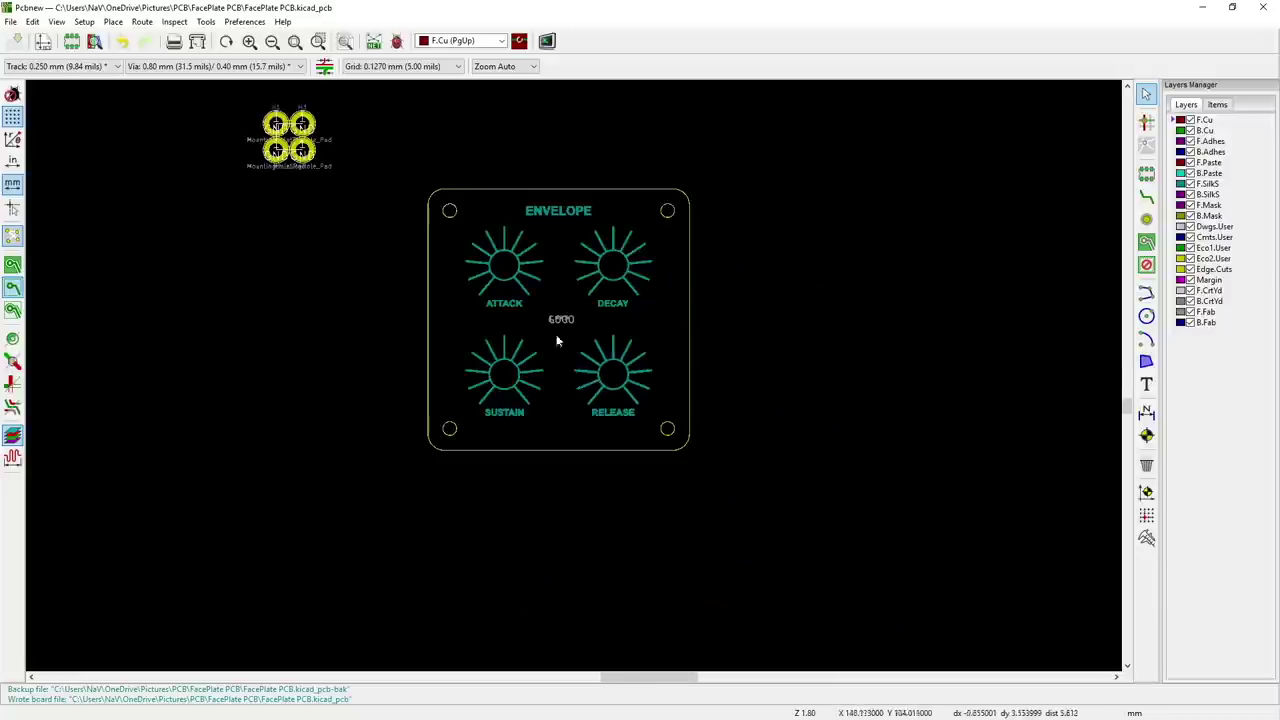
{"action": "scroll", "coordinate": [575, 380], "scroll_direction": "up", "scroll_amount": 1}
{"action": "scroll", "coordinate": [693, 413], "scroll_direction": "up", "scroll_amount": 1}
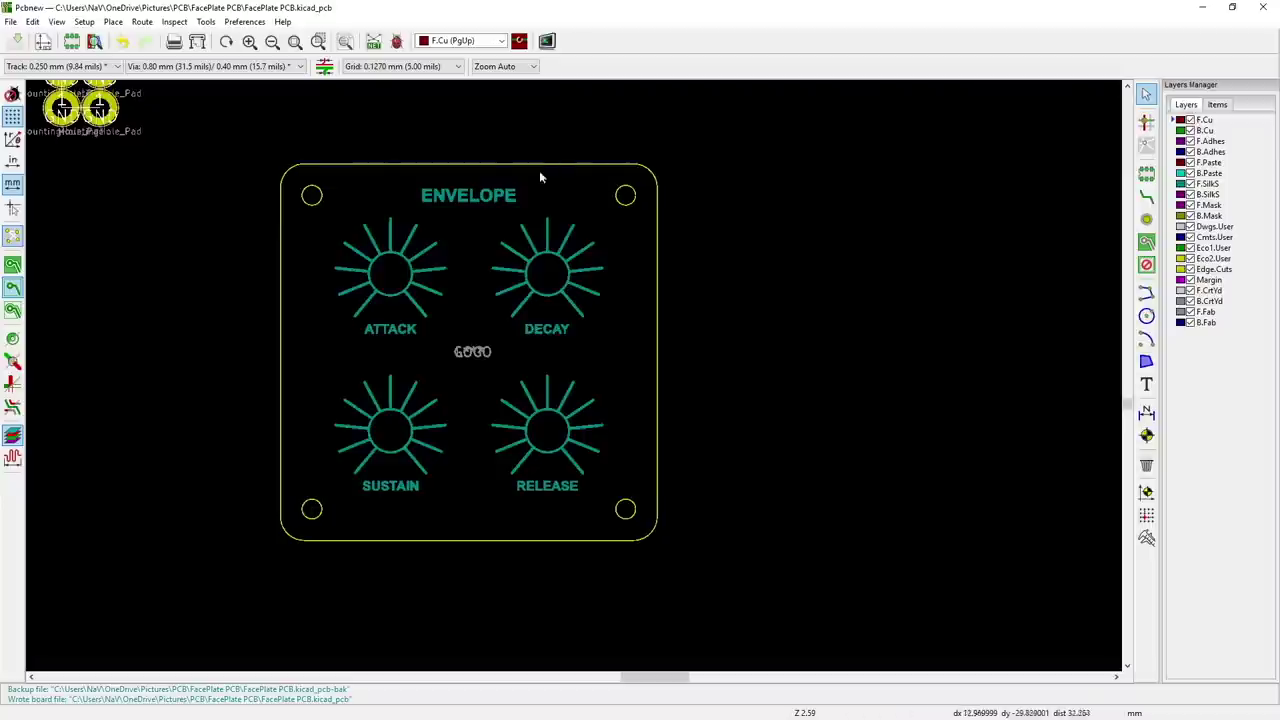
{"action": "scroll", "coordinate": [178, 200], "scroll_direction": "down", "scroll_amount": 1}
{"action": "scroll", "coordinate": [178, 200], "scroll_direction": "up", "scroll_amount": 1}
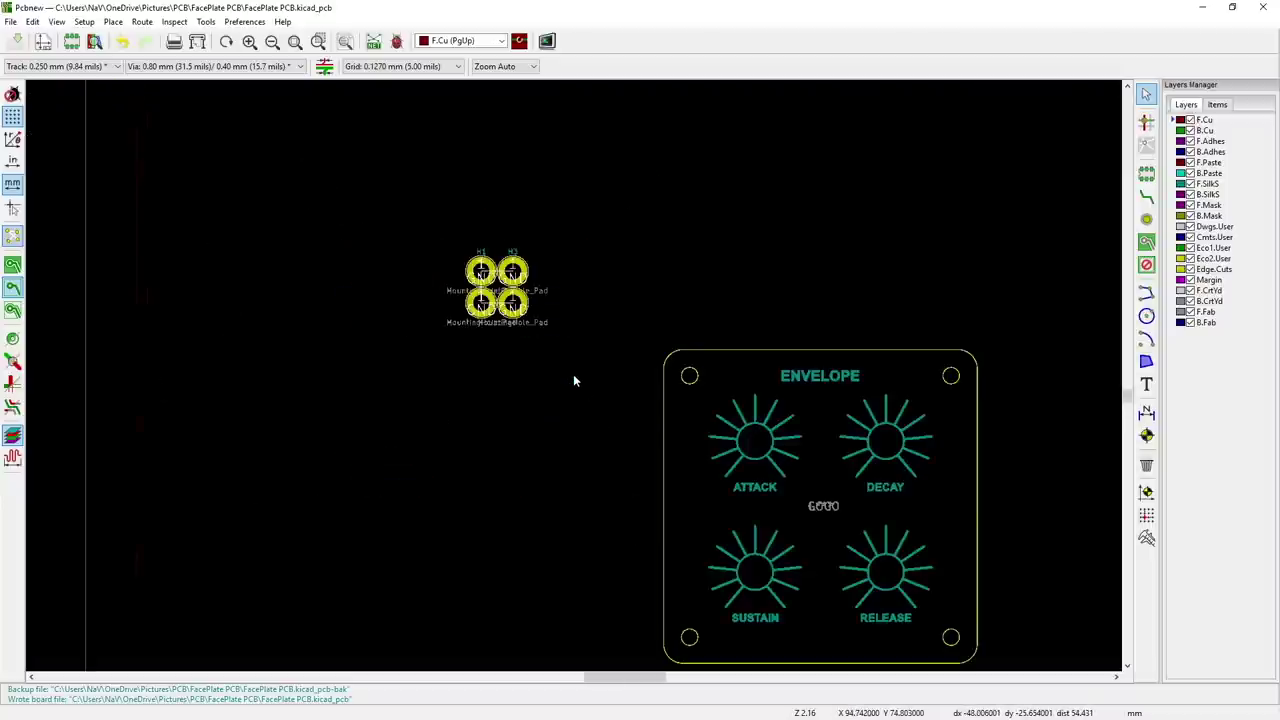
{"action": "scroll", "coordinate": [580, 378], "scroll_direction": "up", "scroll_amount": 1}
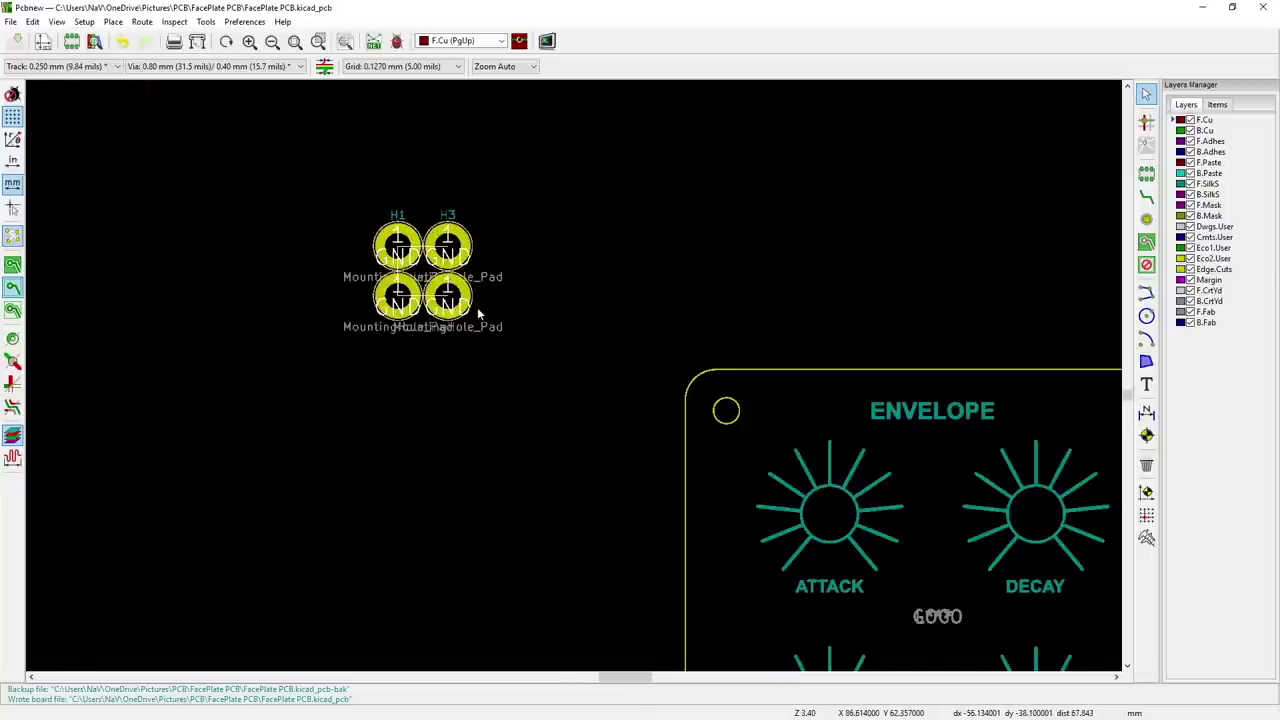
{"action": "scroll", "coordinate": [575, 381], "scroll_direction": "up", "scroll_amount": 1}
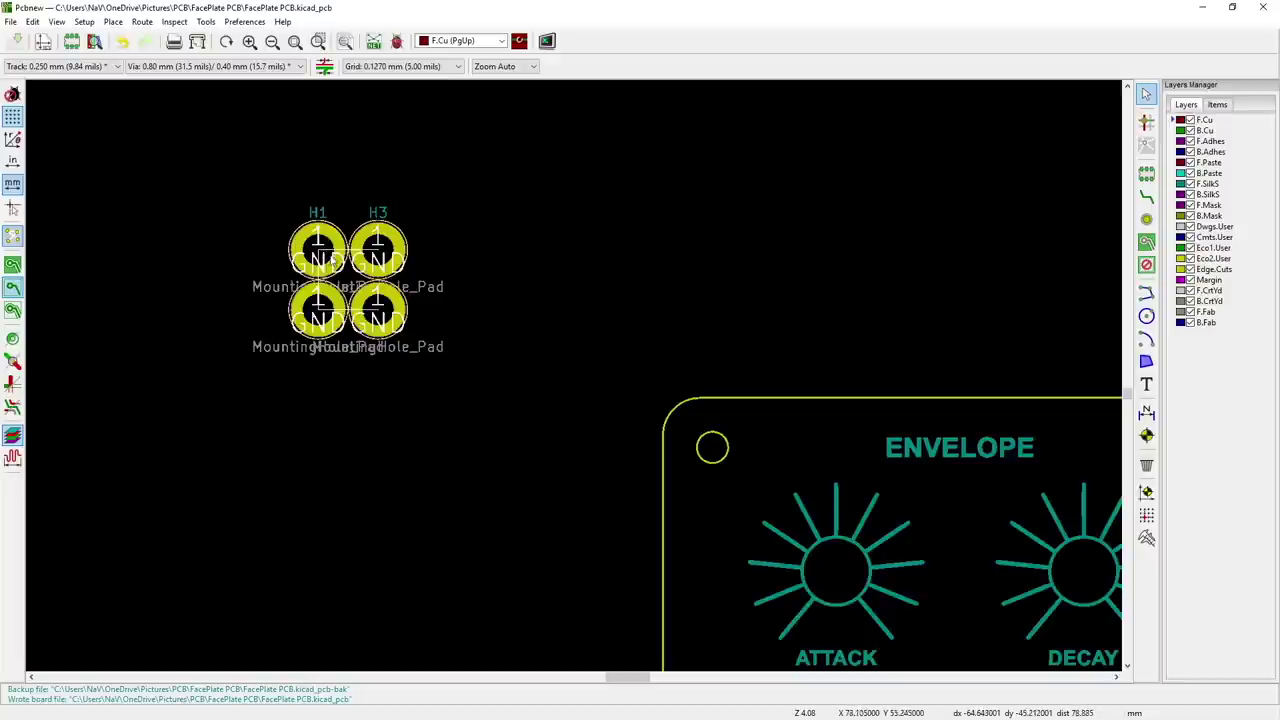
{"action": "scroll", "coordinate": [583, 390], "scroll_direction": "down", "scroll_amount": 3}
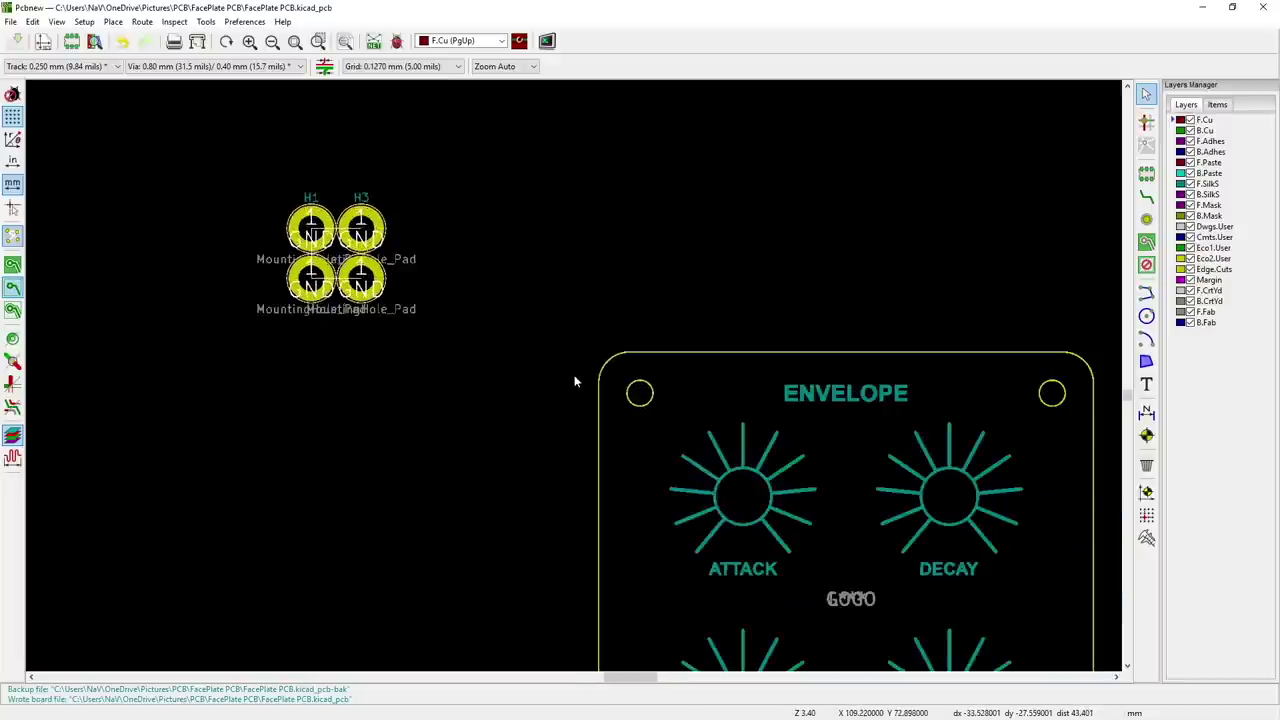
{"action": "scroll", "coordinate": [574, 377], "scroll_direction": "up", "scroll_amount": 2}
{"action": "scroll", "coordinate": [575, 381], "scroll_direction": "down", "scroll_amount": 1}
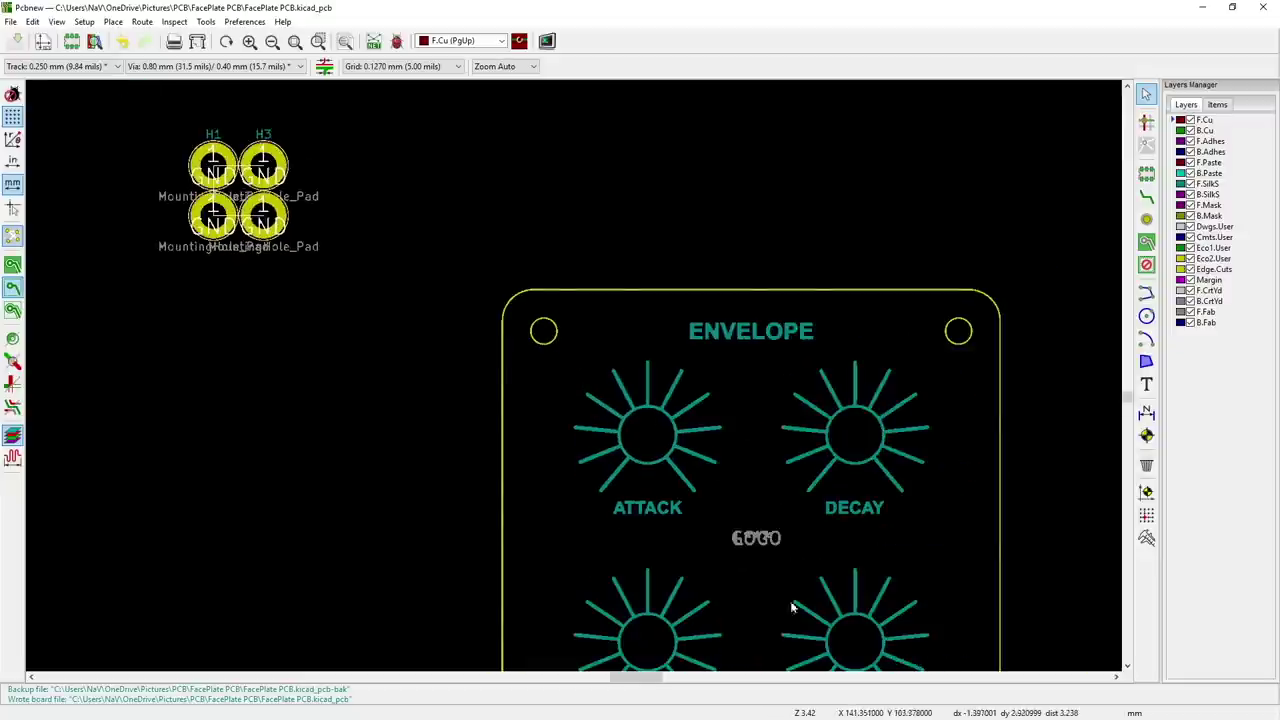
- Set the local origin at the centre of the plate's upper-left 1.6 mm radius corner circle and delete the circle
{"action": "scroll", "coordinate": [560, 374], "scroll_direction": "up", "scroll_amount": 1}
{"action": "scroll", "coordinate": [574, 377], "scroll_direction": "up", "scroll_amount": 4}
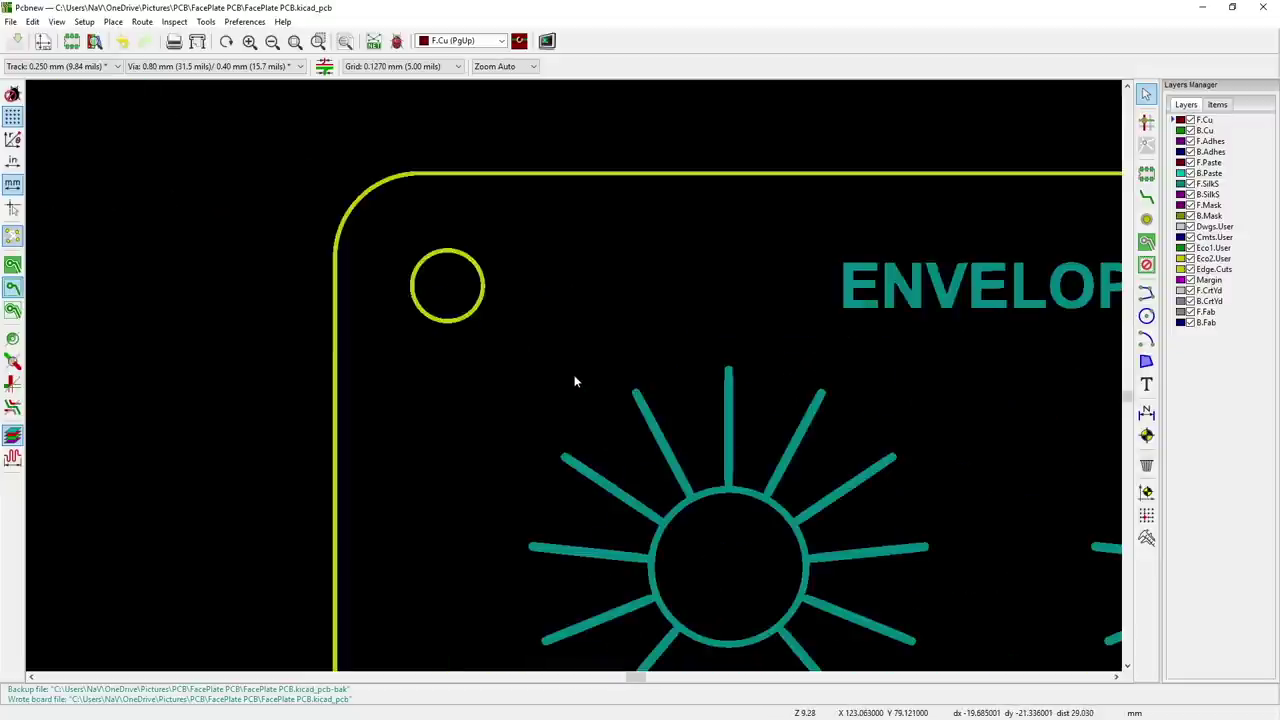
{"action": "left_click", "coordinate": [476, 314]}
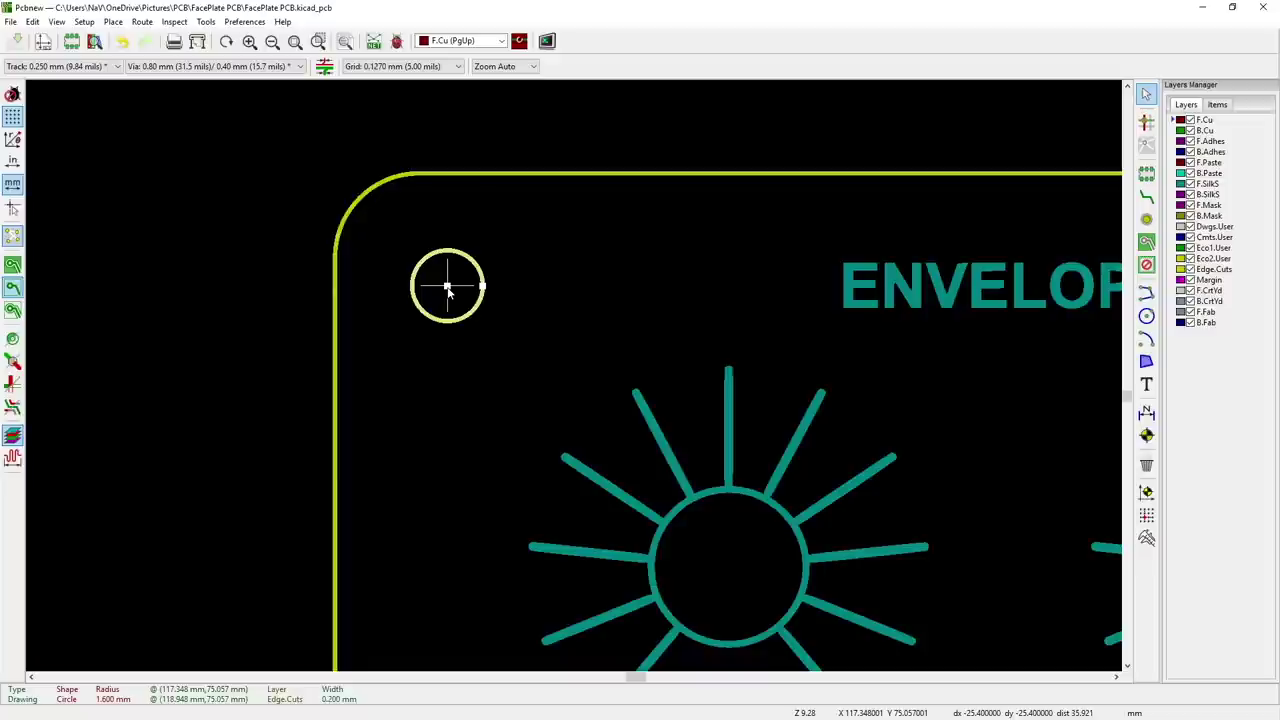
{"action": "key", "text": "space"}
{"action": "scroll", "coordinate": [574, 380], "scroll_direction": "down", "scroll_amount": 4}
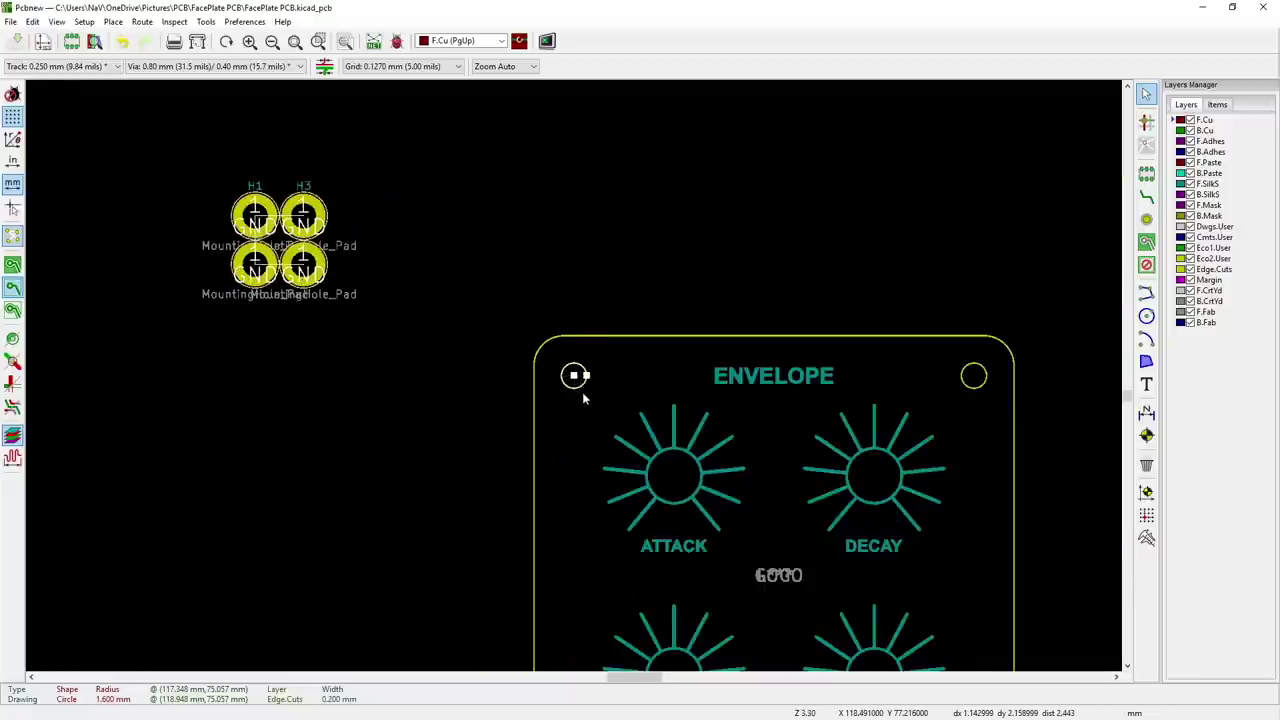
{"action": "key", "text": "Delete"}
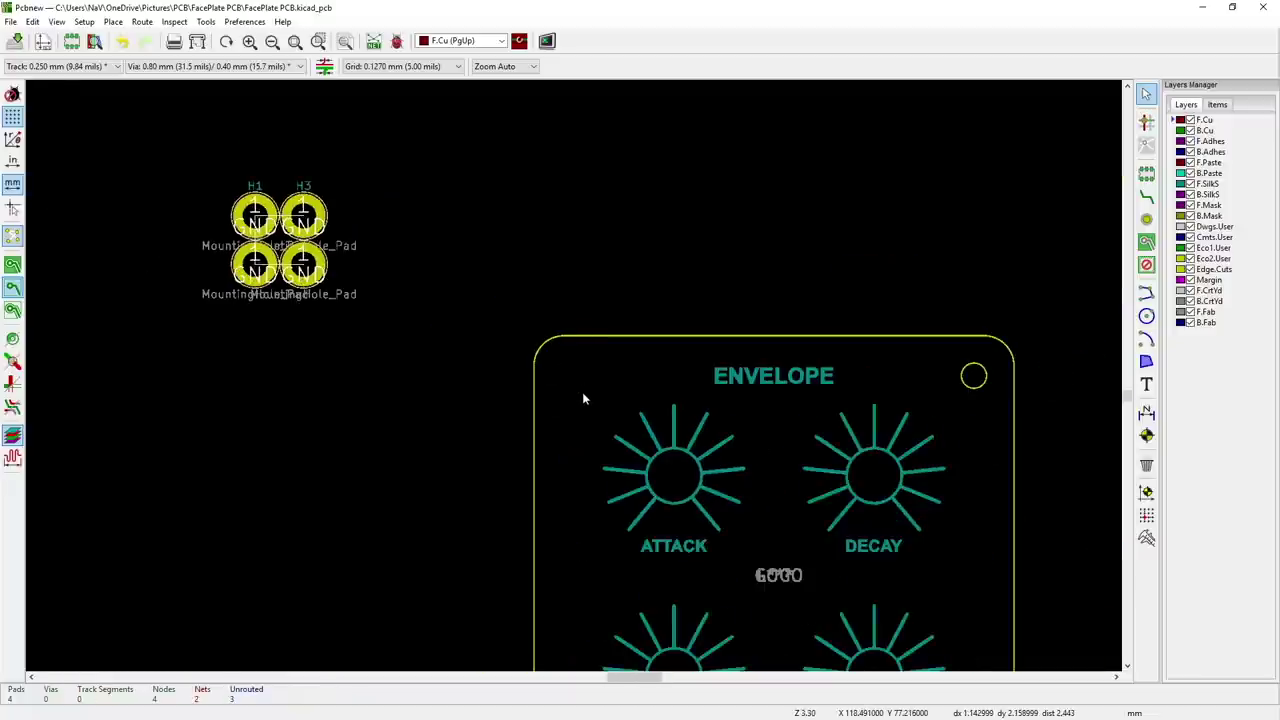
- Move footprint H1 exactly to X 0, Y 0 relative to the user origin, with 0 rotation
{"action": "left_click", "coordinate": [258, 203]}
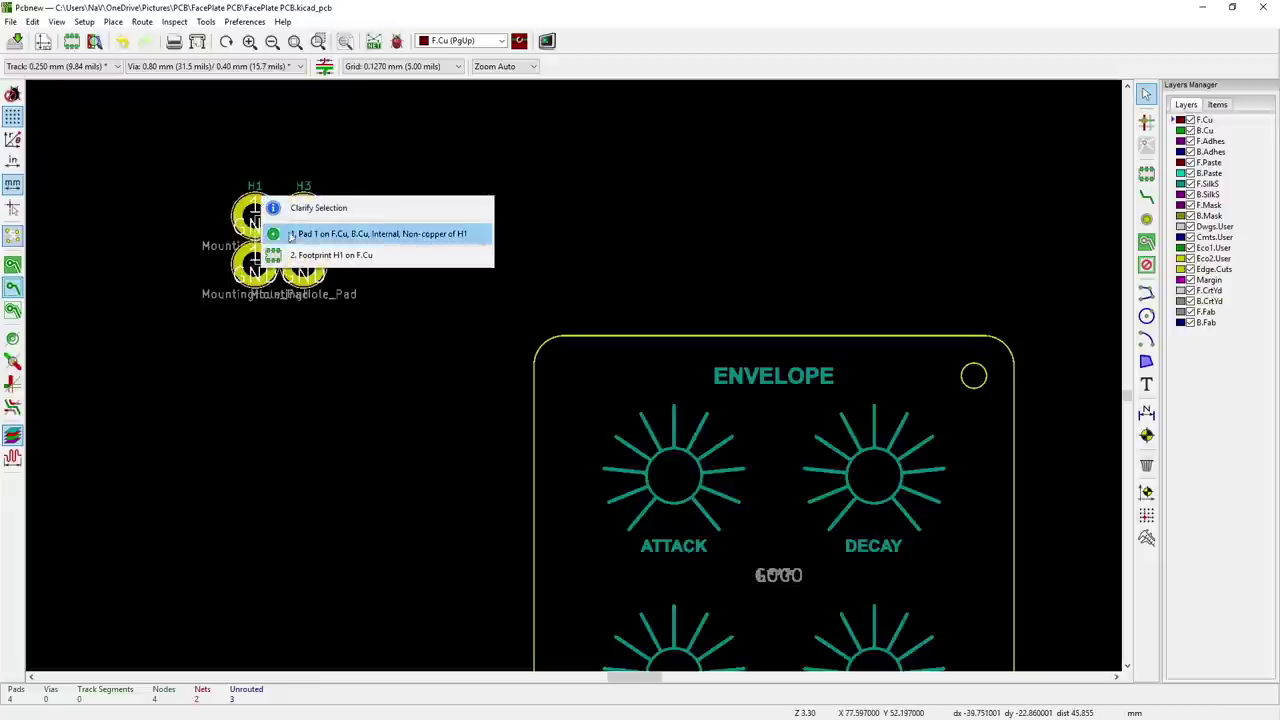
{"action": "left_click", "coordinate": [333, 257]}
{"action": "right_click", "coordinate": [260, 203]}
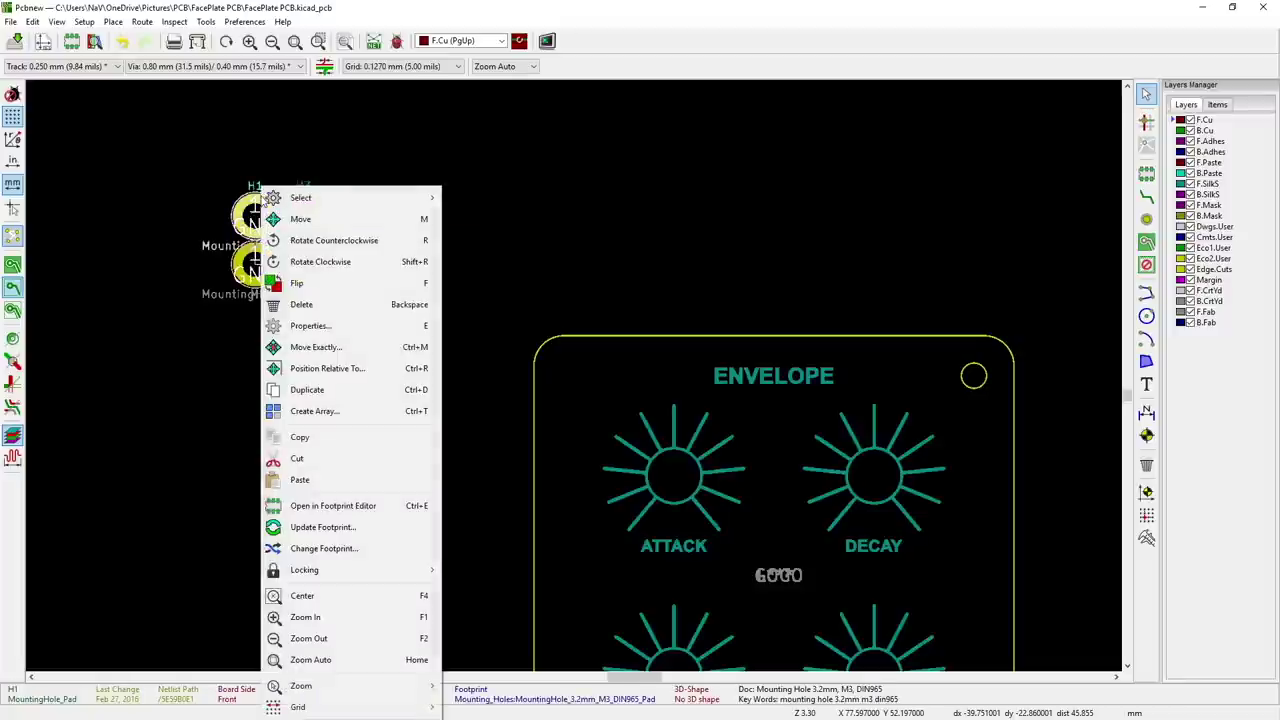
{"action": "left_click", "coordinate": [357, 347]}
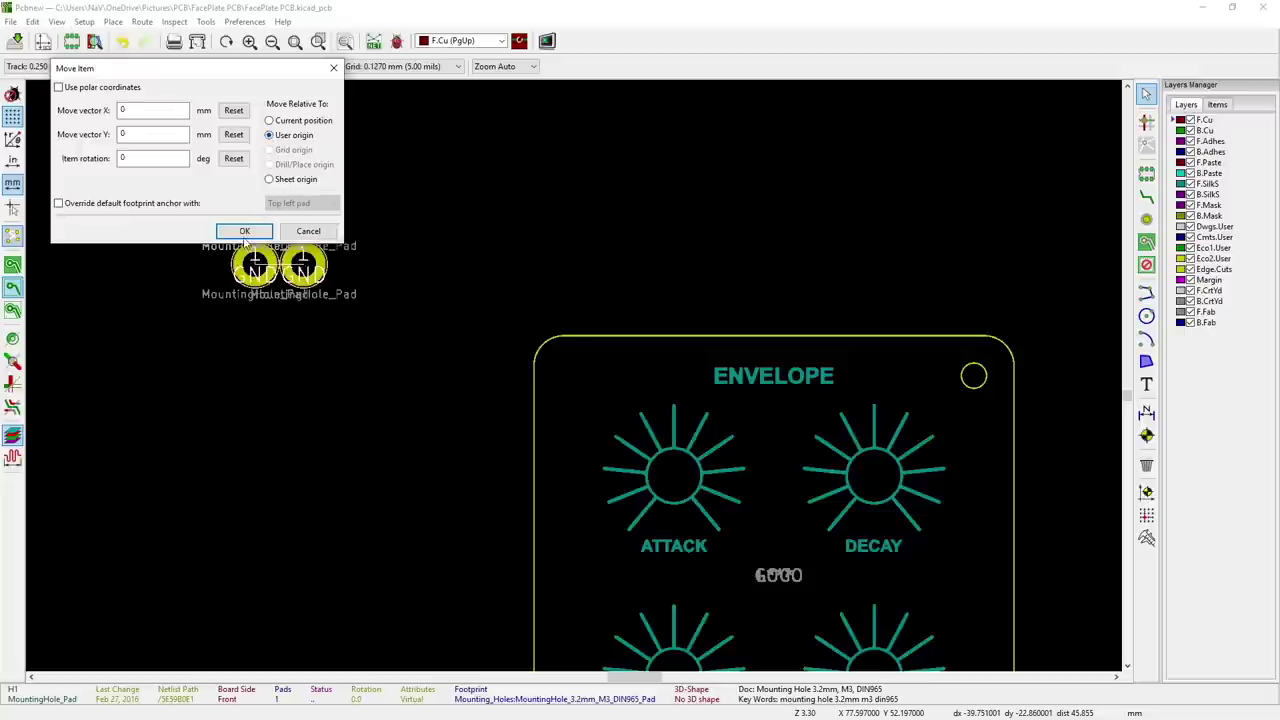
{"action": "left_click", "coordinate": [244, 231]}
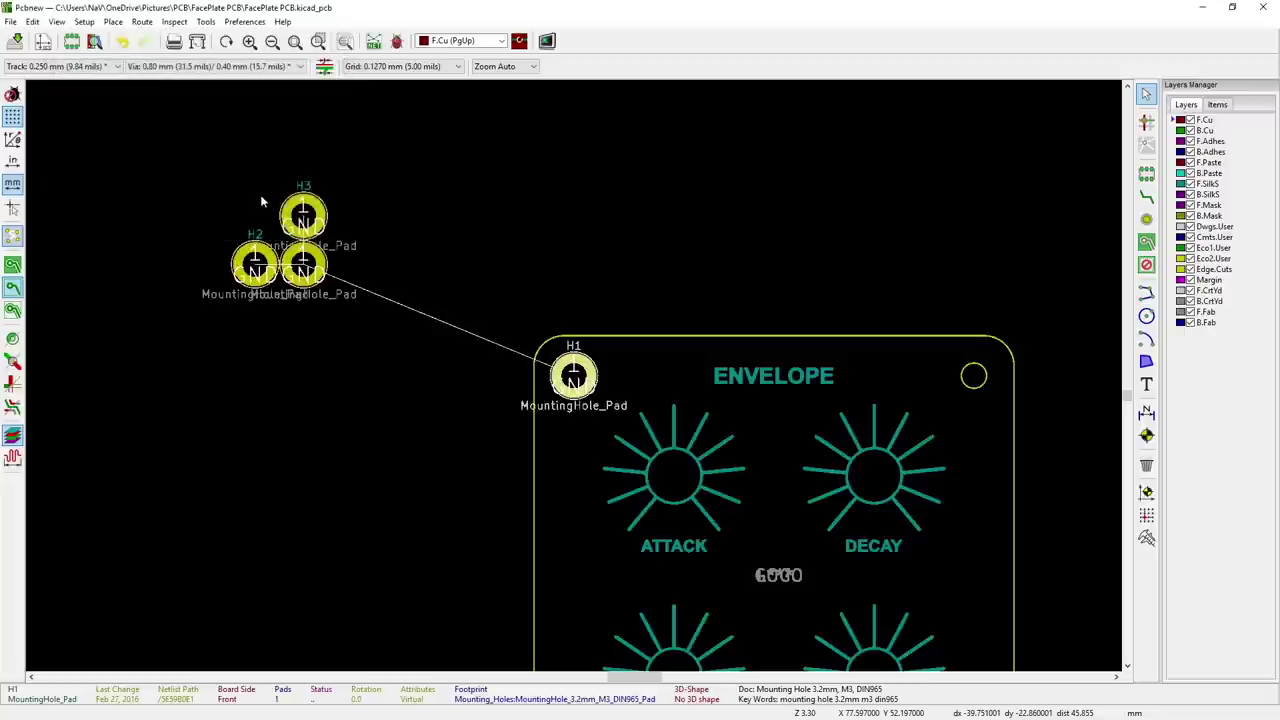
{"action": "left_click", "coordinate": [442, 452]}
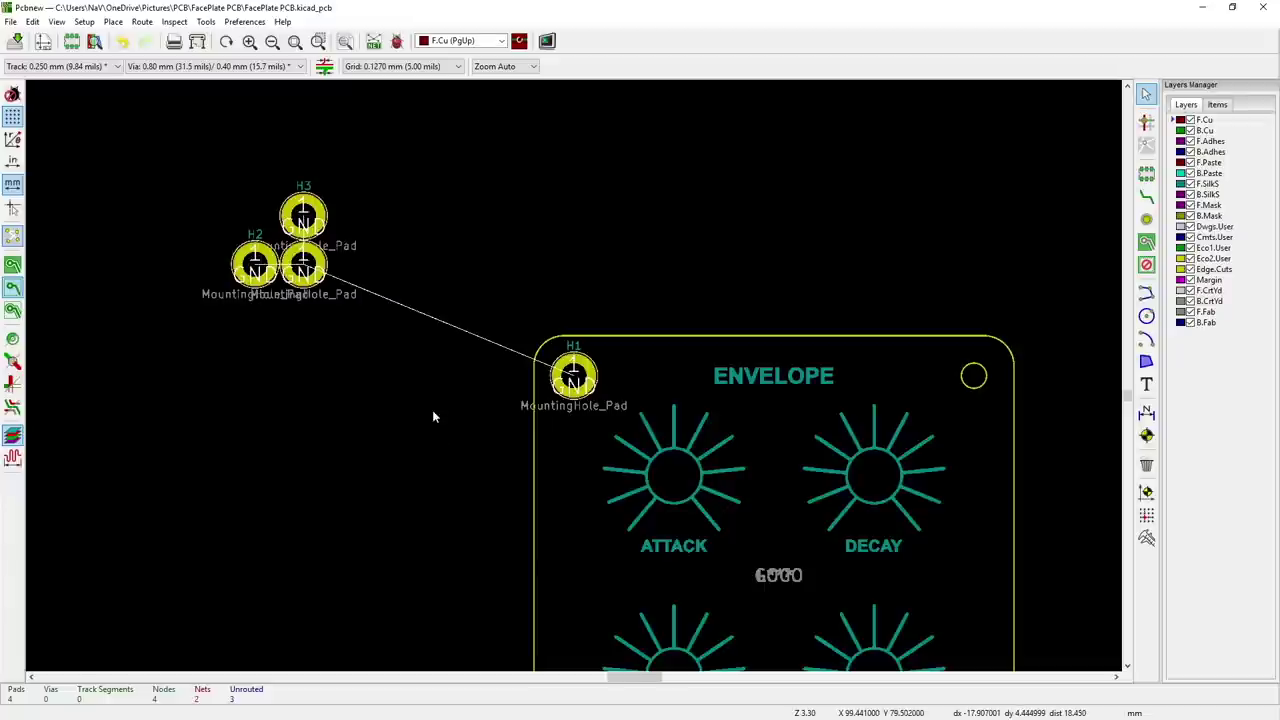
- Set the local origin at the centre of the plate's upper-right corner circle
{"action": "scroll", "coordinate": [440, 420], "scroll_direction": "down", "scroll_amount": 1}
{"action": "scroll", "coordinate": [720, 366], "scroll_direction": "up", "scroll_amount": 1}
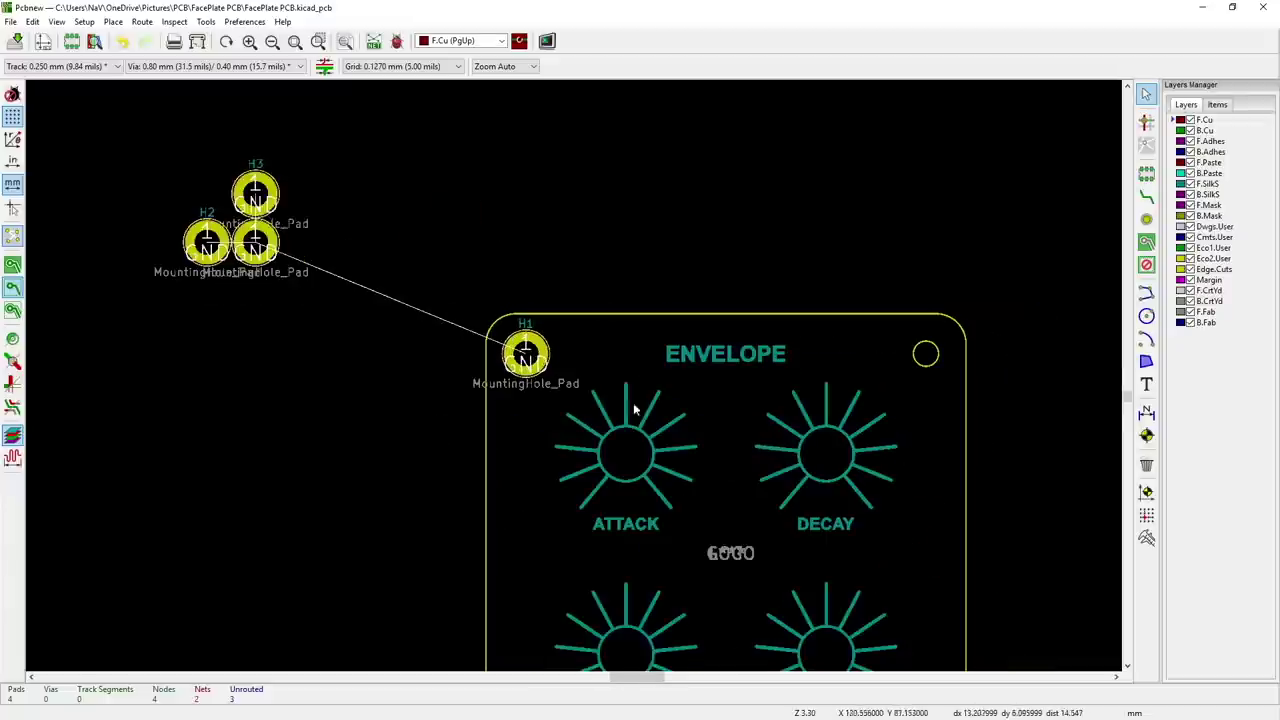
{"action": "scroll", "coordinate": [634, 363], "scroll_direction": "up", "scroll_amount": 1}
{"action": "scroll", "coordinate": [736, 323], "scroll_direction": "up", "scroll_amount": 1}
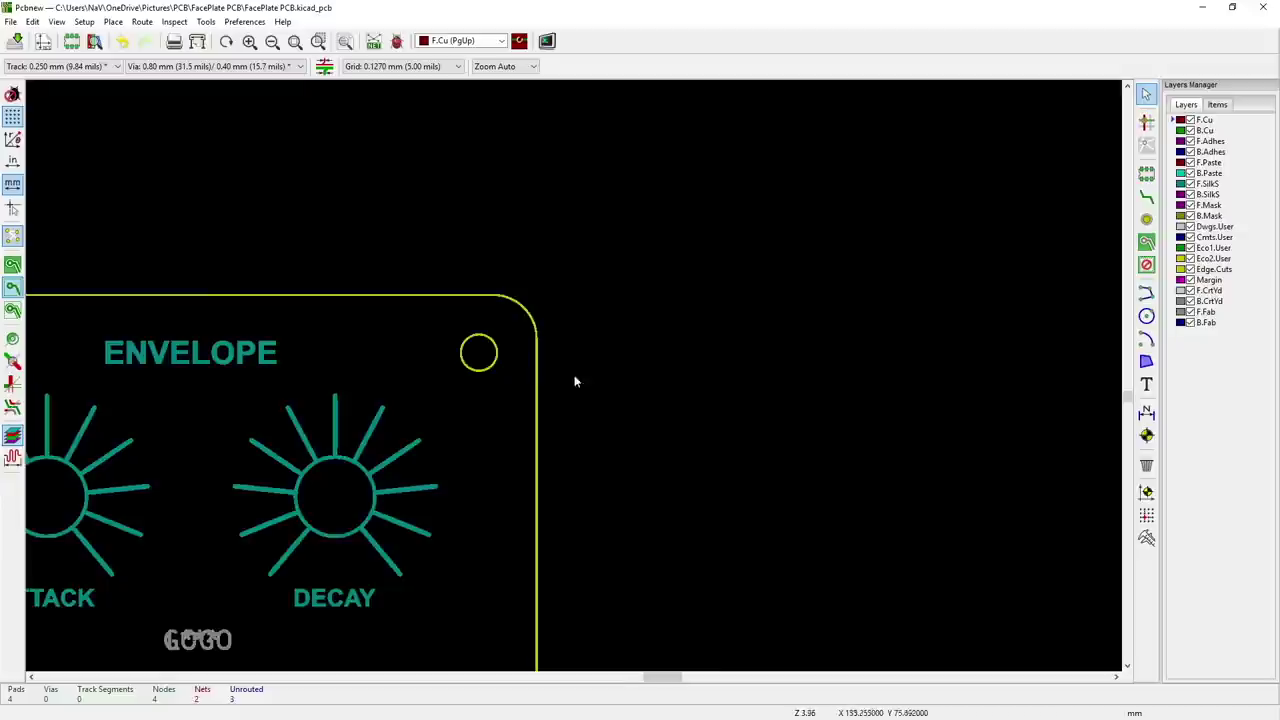
{"action": "scroll", "coordinate": [560, 378], "scroll_direction": "down", "scroll_amount": 5}
{"action": "scroll", "coordinate": [525, 370], "scroll_direction": "up", "scroll_amount": 2}
{"action": "scroll", "coordinate": [575, 378], "scroll_direction": "up", "scroll_amount": 3}
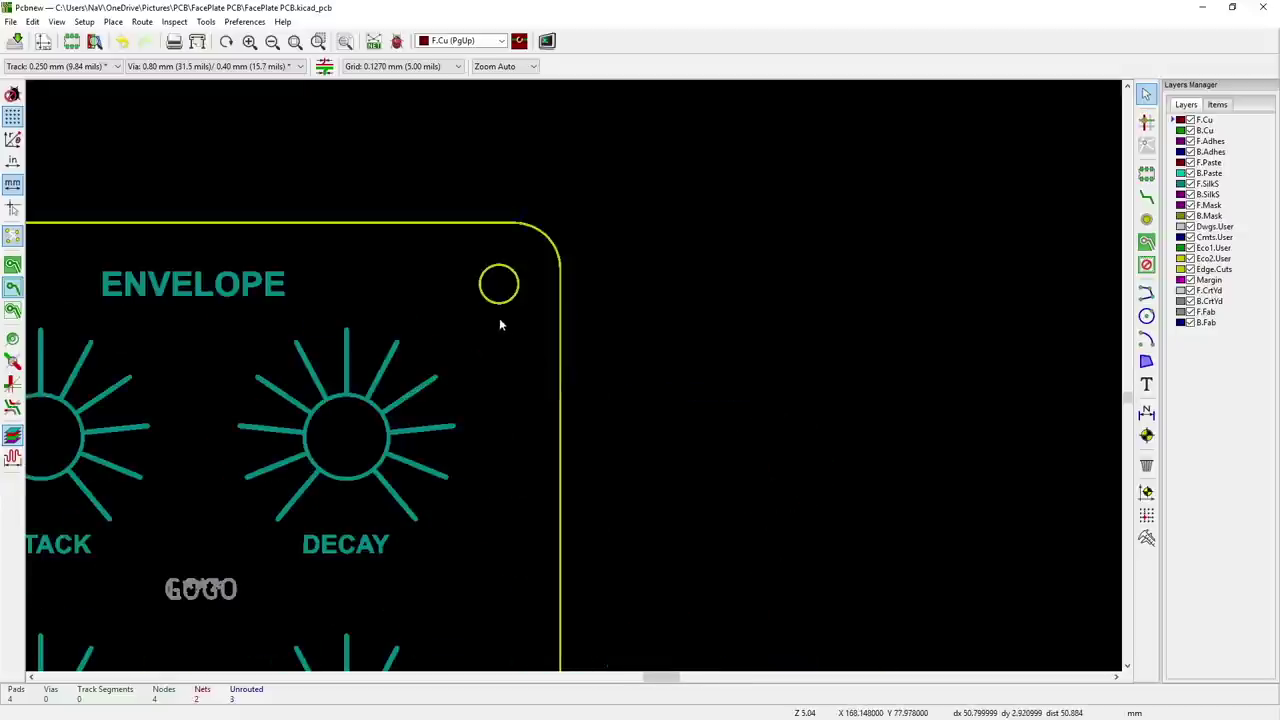
{"action": "key", "text": "space"}
{"action": "scroll", "coordinate": [500, 303], "scroll_direction": "up", "scroll_amount": 6}
{"action": "scroll", "coordinate": [546, 223], "scroll_direction": "down", "scroll_amount": 4}
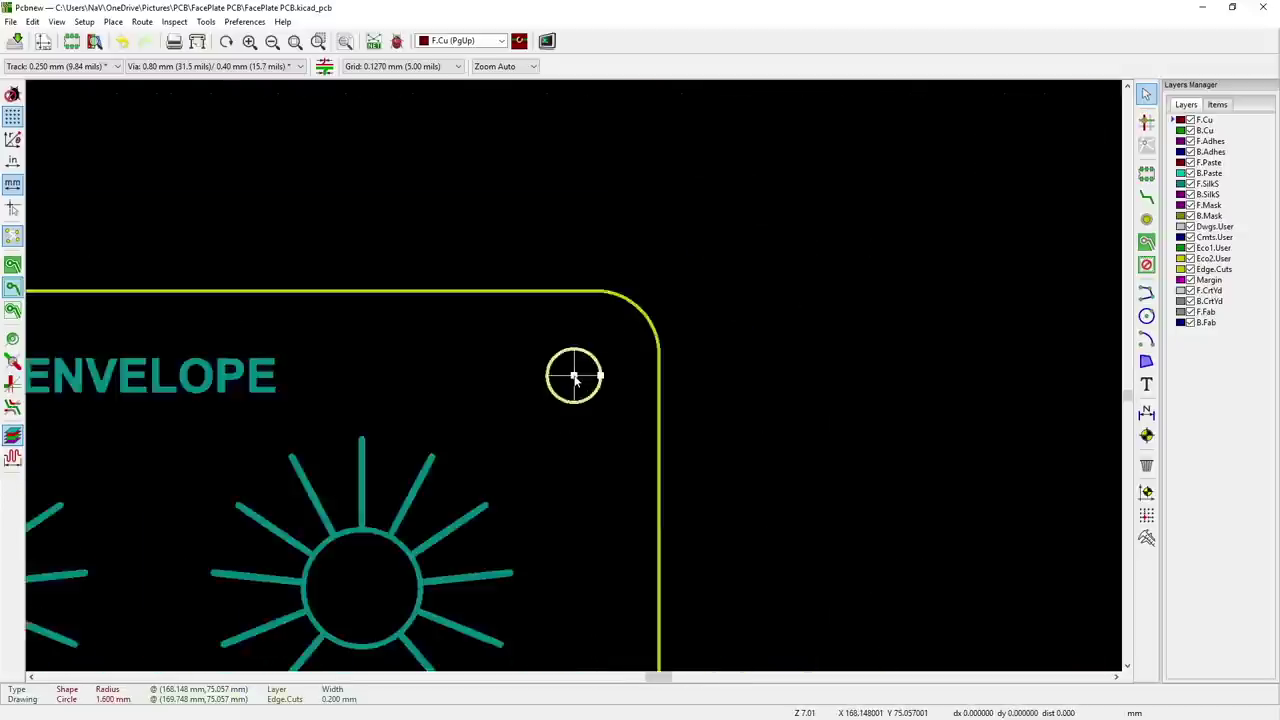
- Delete the upper-right corner circle and move footprint H2 exactly onto the user origin
{"action": "scroll", "coordinate": [571, 377], "scroll_direction": "up", "scroll_amount": 3}
{"action": "right_click", "coordinate": [505, 392]}
{"action": "left_click", "coordinate": [560, 443]}
{"action": "key", "text": "Escape"}
- Replace the lower-left corner circle with footprint H3, moved to X 0, Y 0 relative to a user origin at the circle's centre
{"action": "scroll", "coordinate": [590, 358], "scroll_direction": "down", "scroll_amount": 5}
{"action": "scroll", "coordinate": [520, 290], "scroll_direction": "up", "scroll_amount": 4}
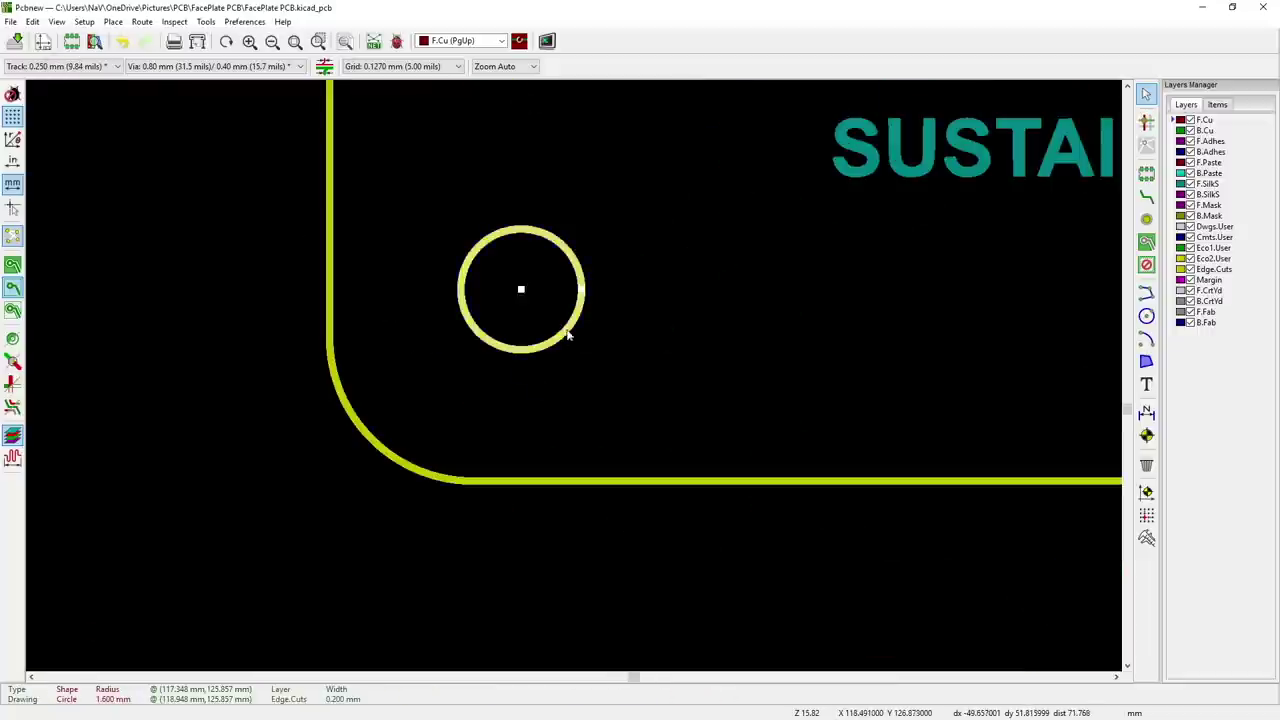
{"action": "scroll", "coordinate": [480, 300], "scroll_direction": "up", "scroll_amount": 2}
{"action": "right_click", "coordinate": [470, 298]}
{"action": "left_click", "coordinate": [474, 357]}
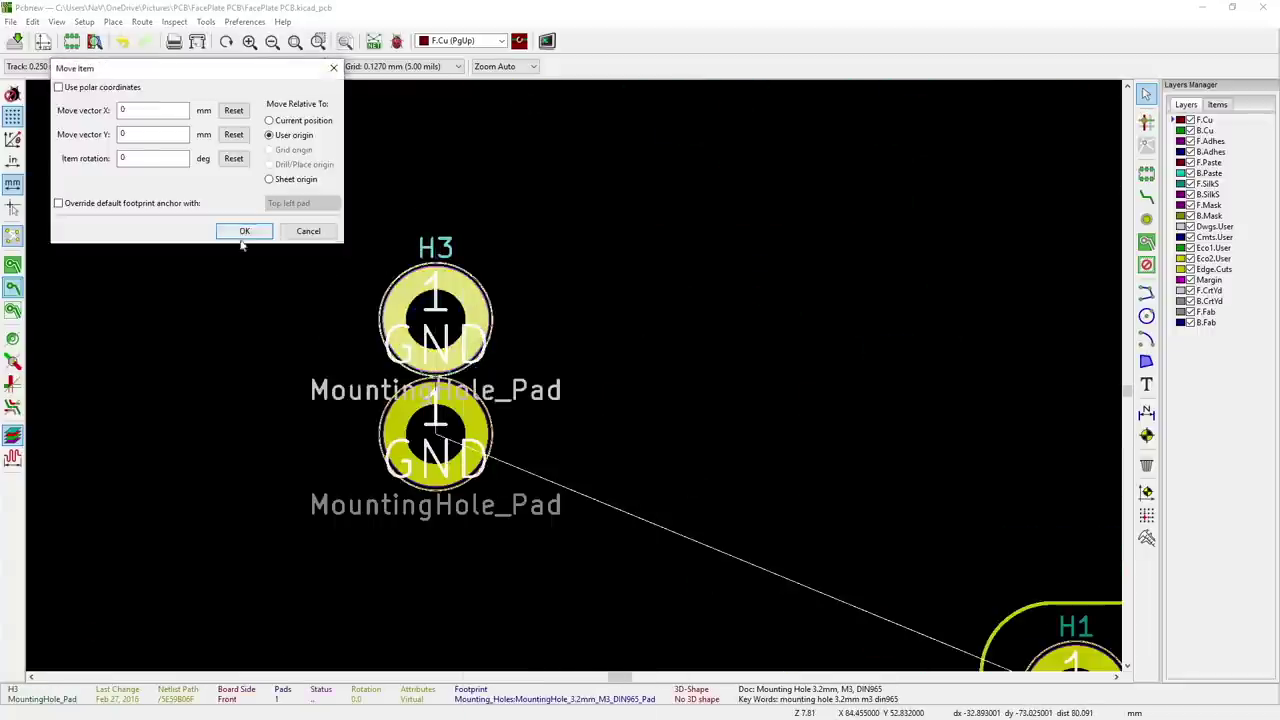
{"action": "key", "text": "Return"}
- Replace the lower-right corner circle with footprint H4, moved exactly onto a user origin at the circle's centre
{"action": "scroll", "coordinate": [574, 475], "scroll_direction": "down", "scroll_amount": 2}
{"action": "scroll", "coordinate": [437, 455], "scroll_direction": "up", "scroll_amount": 2}
{"action": "left_click", "coordinate": [437, 455]}
{"action": "scroll", "coordinate": [437, 455], "scroll_direction": "down", "scroll_amount": 3}
{"action": "scroll", "coordinate": [574, 374], "scroll_direction": "up", "scroll_amount": 5}
{"action": "left_click", "coordinate": [555, 285]}
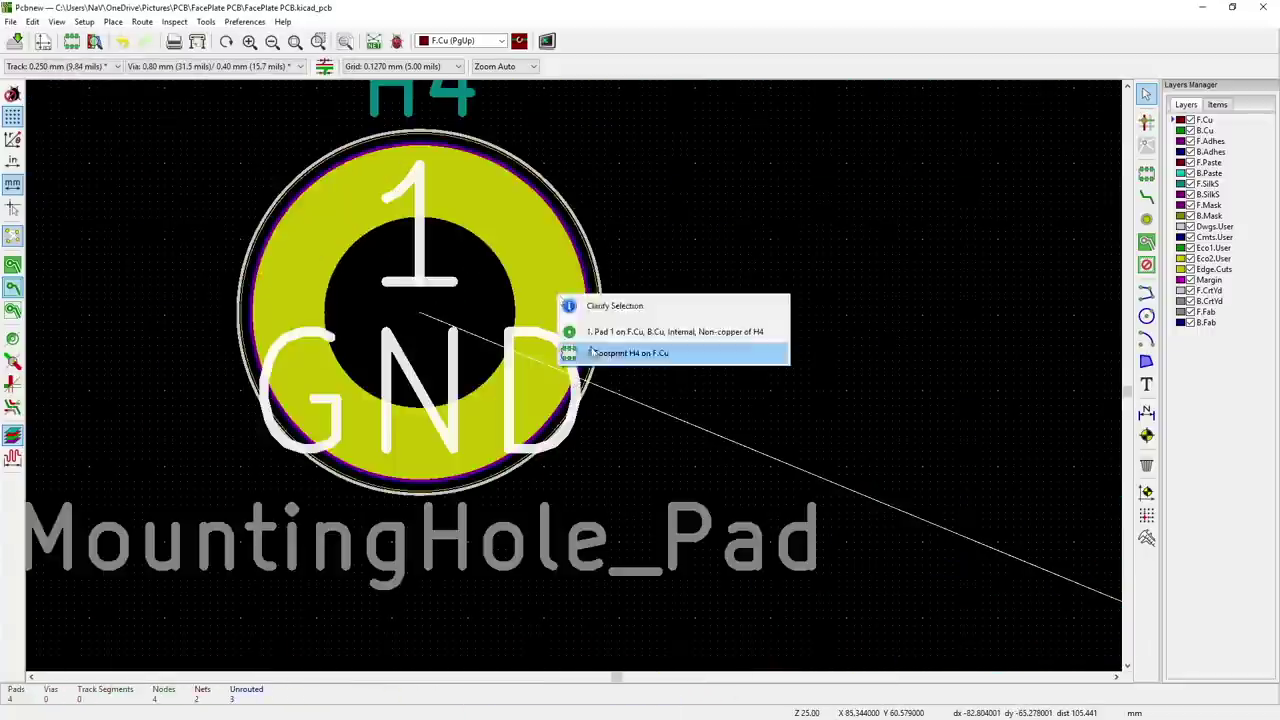
{"action": "key", "text": "Escape"}
{"action": "scroll", "coordinate": [826, 543], "scroll_direction": "down", "scroll_amount": 3}
{"action": "scroll", "coordinate": [575, 381], "scroll_direction": "up", "scroll_amount": 4}
{"action": "left_click", "coordinate": [575, 381]}
{"action": "scroll", "coordinate": [575, 381], "scroll_direction": "down", "scroll_amount": 5}
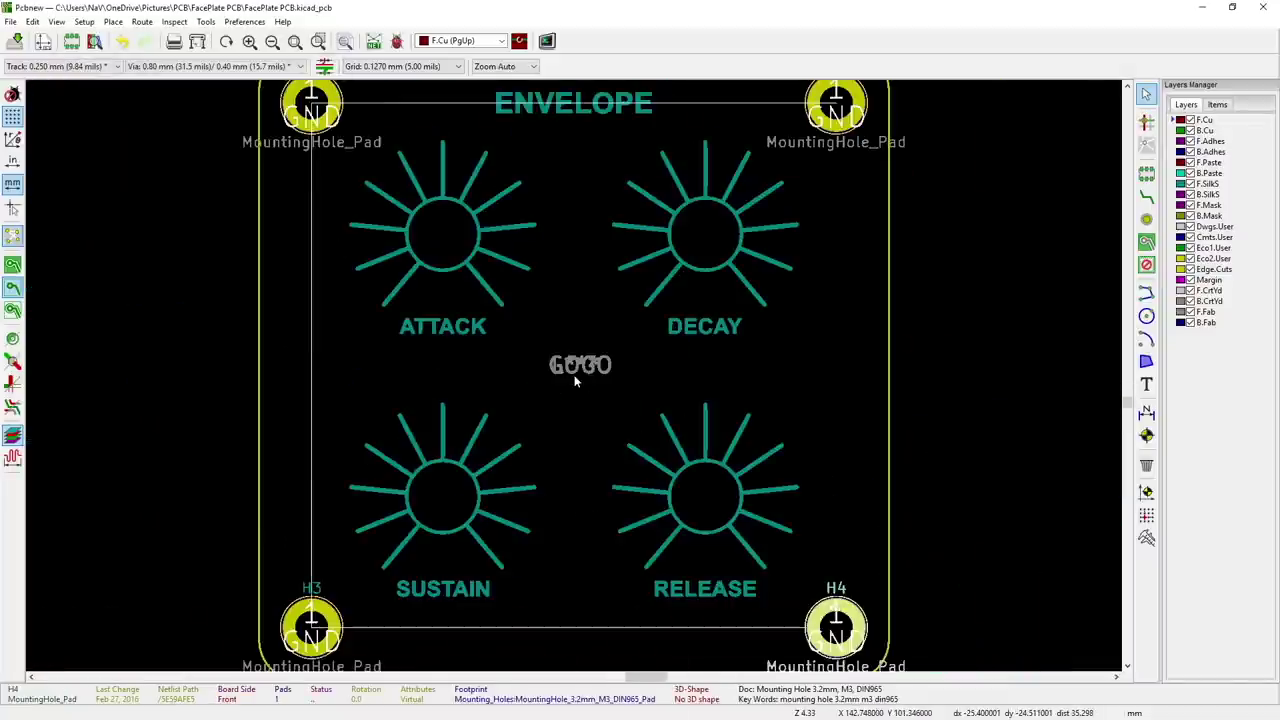
- Save the face plate board and open it in the 3D Viewer
{"action": "scroll", "coordinate": [575, 381], "scroll_direction": "down", "scroll_amount": 1}
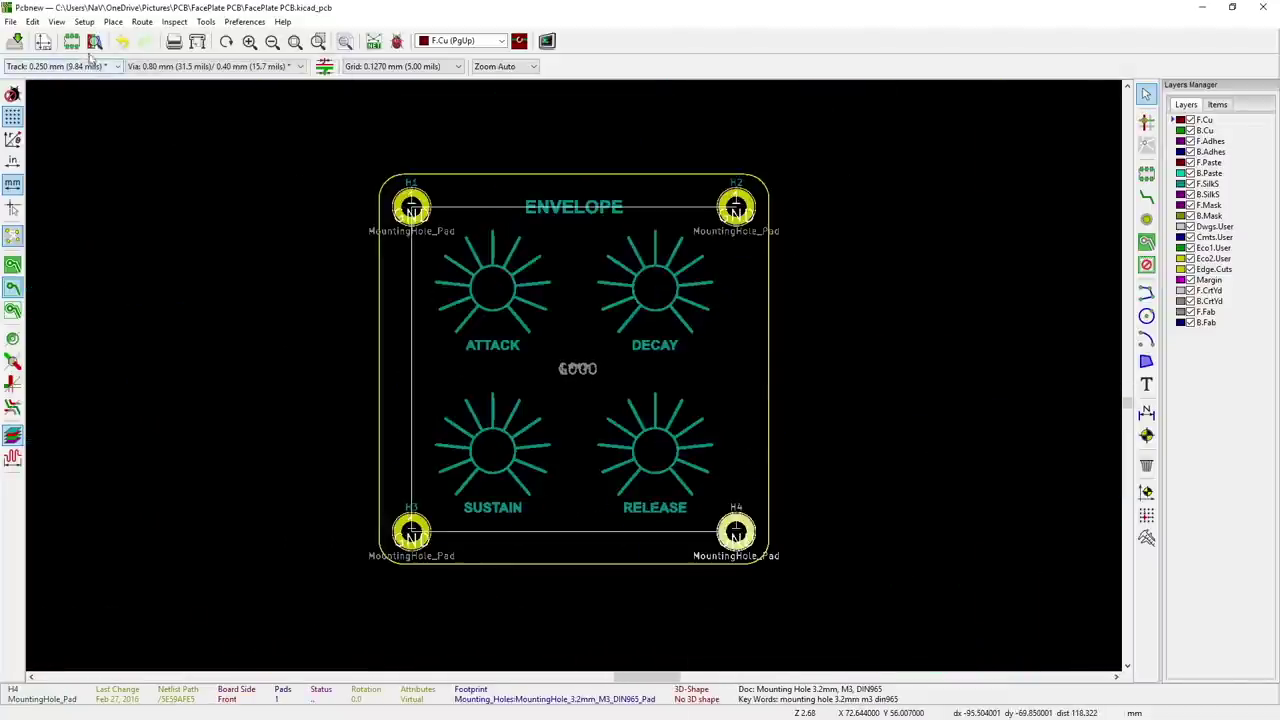
{"action": "left_click", "coordinate": [18, 41]}
{"action": "left_click", "coordinate": [57, 21]}
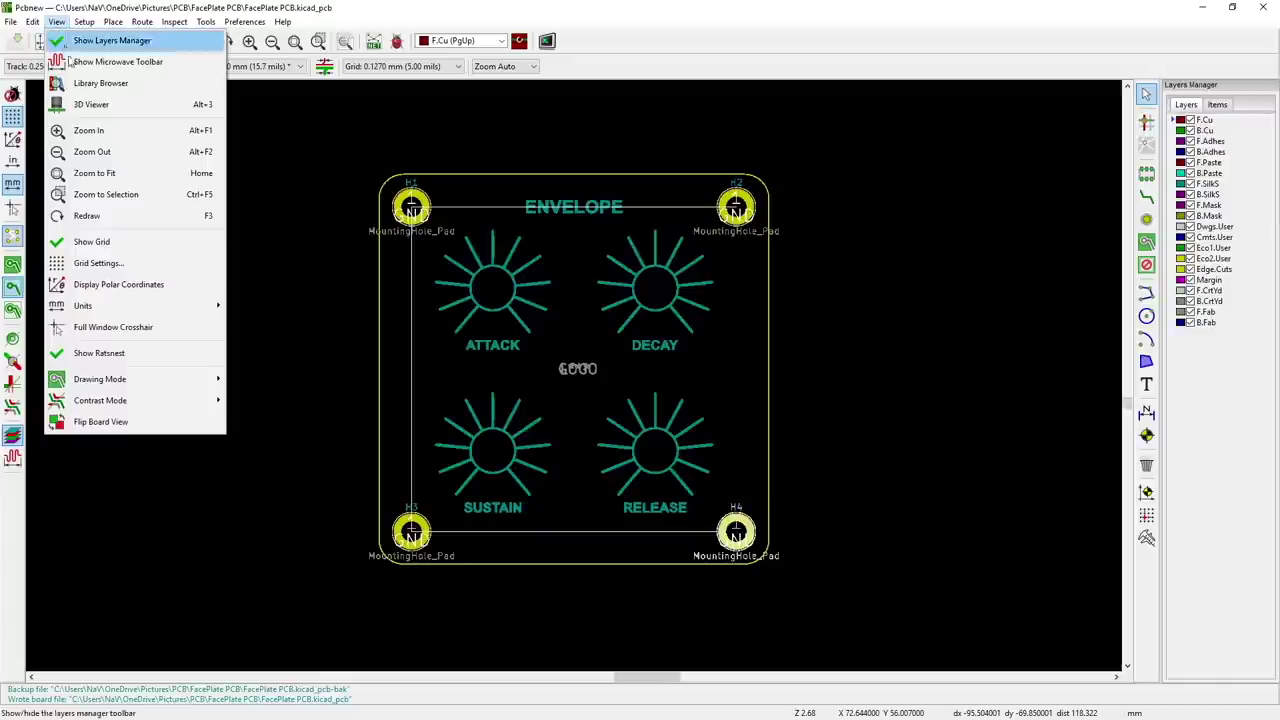
{"action": "left_click", "coordinate": [77, 97]}
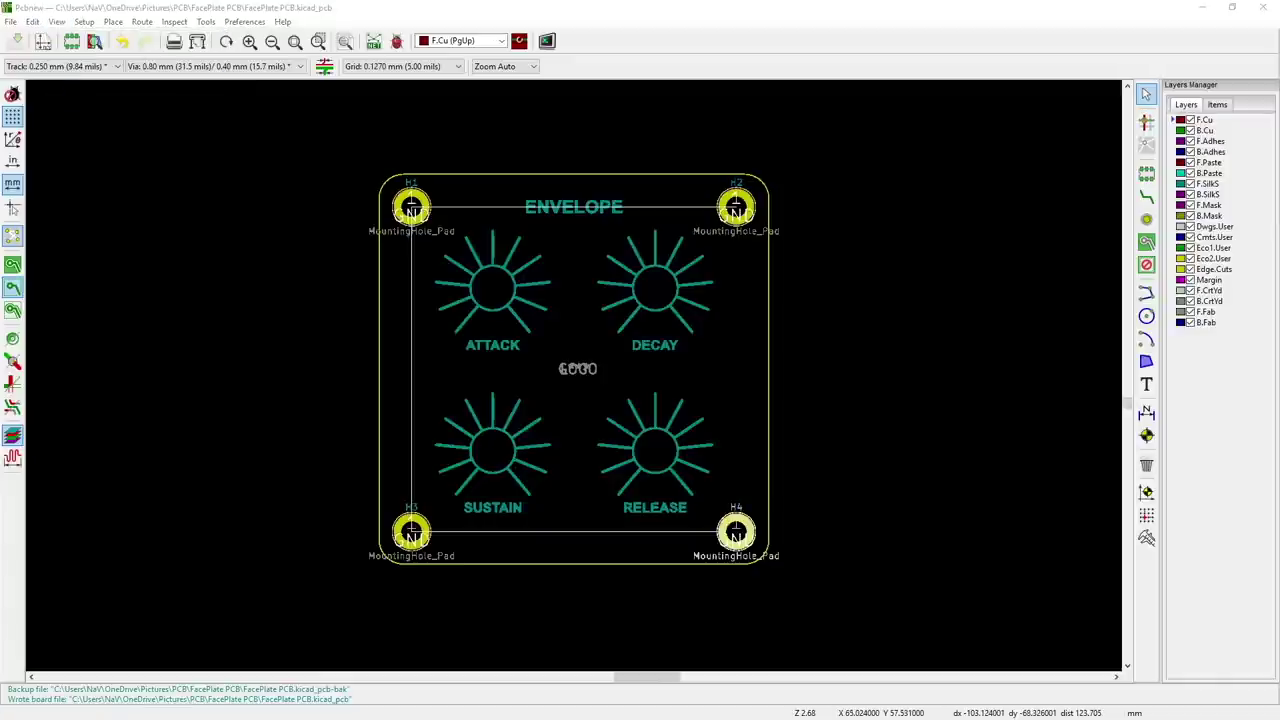
- Inspect the plated mounting holes in the face plate's corners from above and at an angle in 3D
{"action": "scroll", "coordinate": [552, 370], "scroll_direction": "up", "scroll_amount": 2}
{"action": "scroll", "coordinate": [575, 400], "scroll_direction": "down", "scroll_amount": 1}
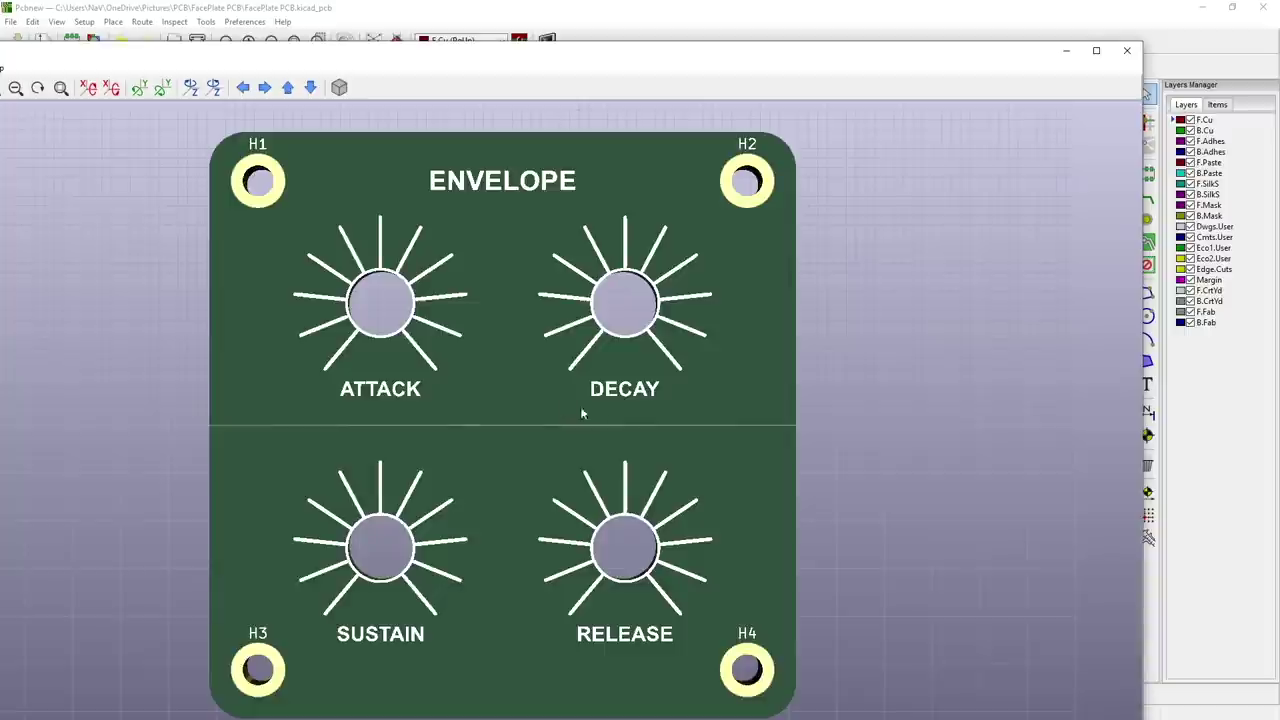
{"action": "left_click_drag", "start_coordinate": [580, 406], "coordinate": [531, 314]}
{"action": "scroll", "coordinate": [557, 241], "scroll_direction": "up", "scroll_amount": 3}
{"action": "left_click_drag", "start_coordinate": [557, 241], "coordinate": [571, 356]}
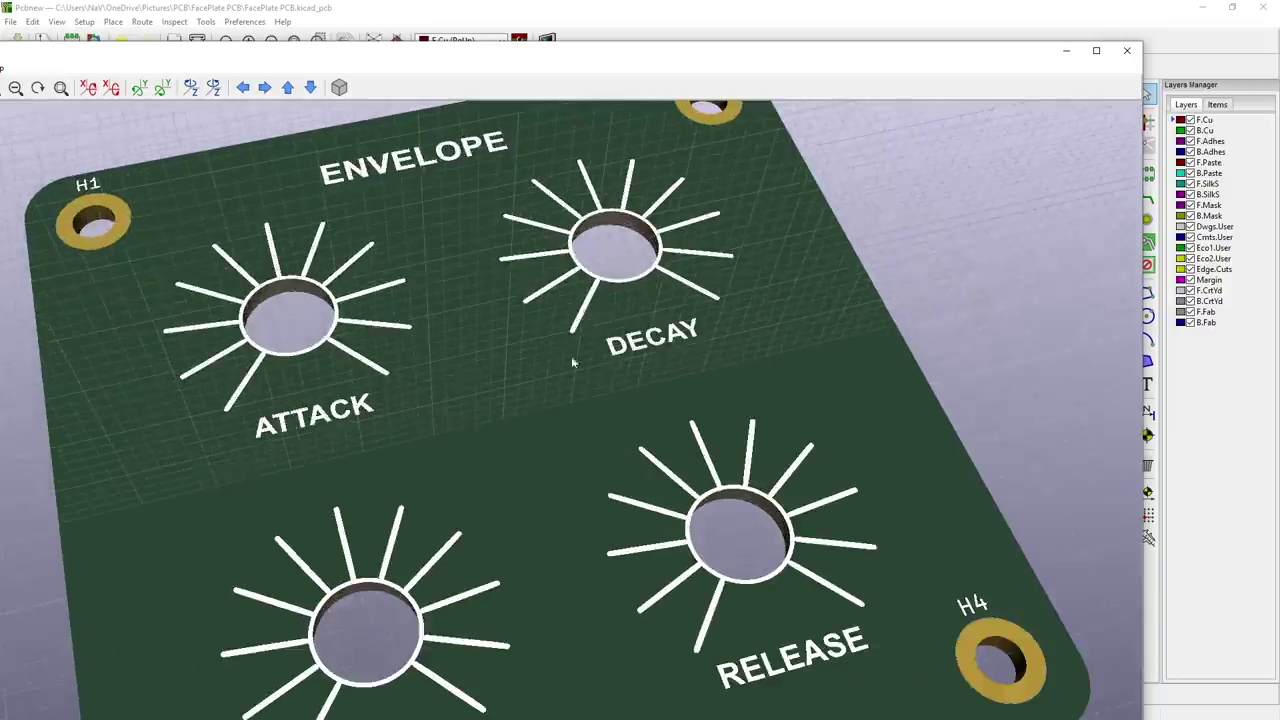
{"action": "scroll", "coordinate": [712, 200], "scroll_direction": "down", "scroll_amount": 3}
{"action": "scroll", "coordinate": [610, 225], "scroll_direction": "up", "scroll_amount": 2}
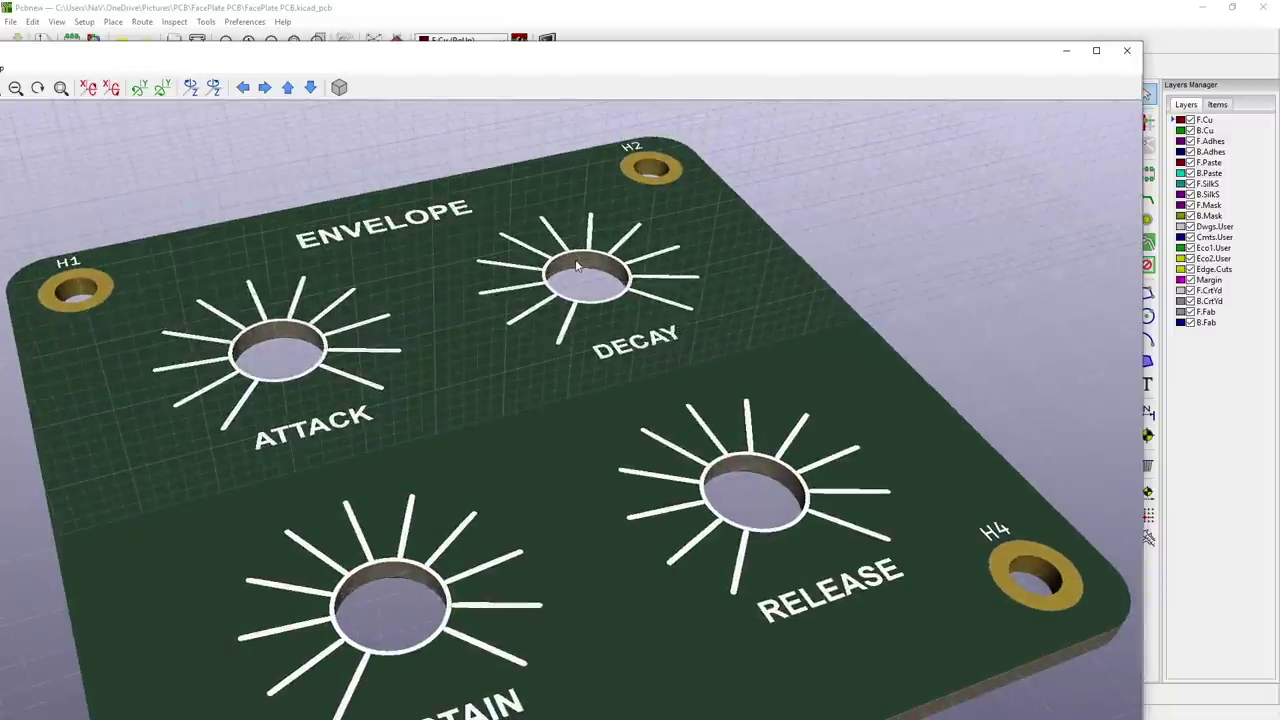
{"action": "scroll", "coordinate": [577, 261], "scroll_direction": "up", "scroll_amount": 3}
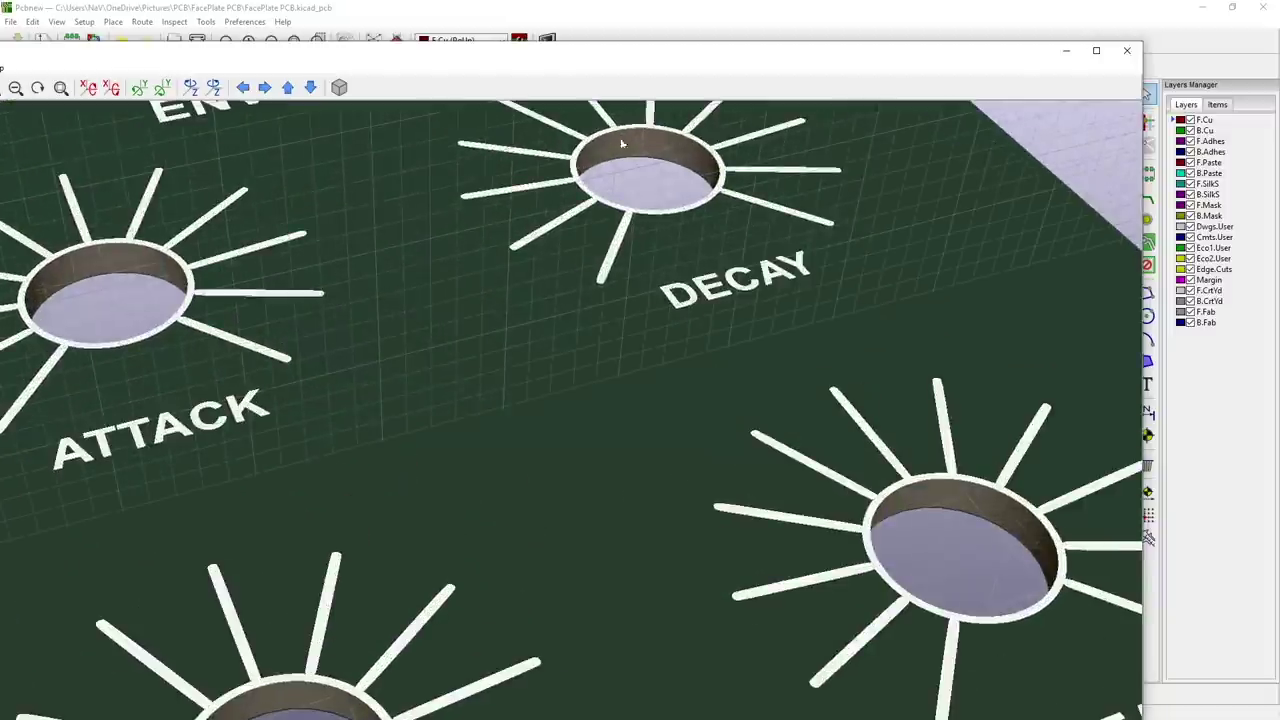
{"action": "scroll", "coordinate": [718, 178], "scroll_direction": "down", "scroll_amount": 4}
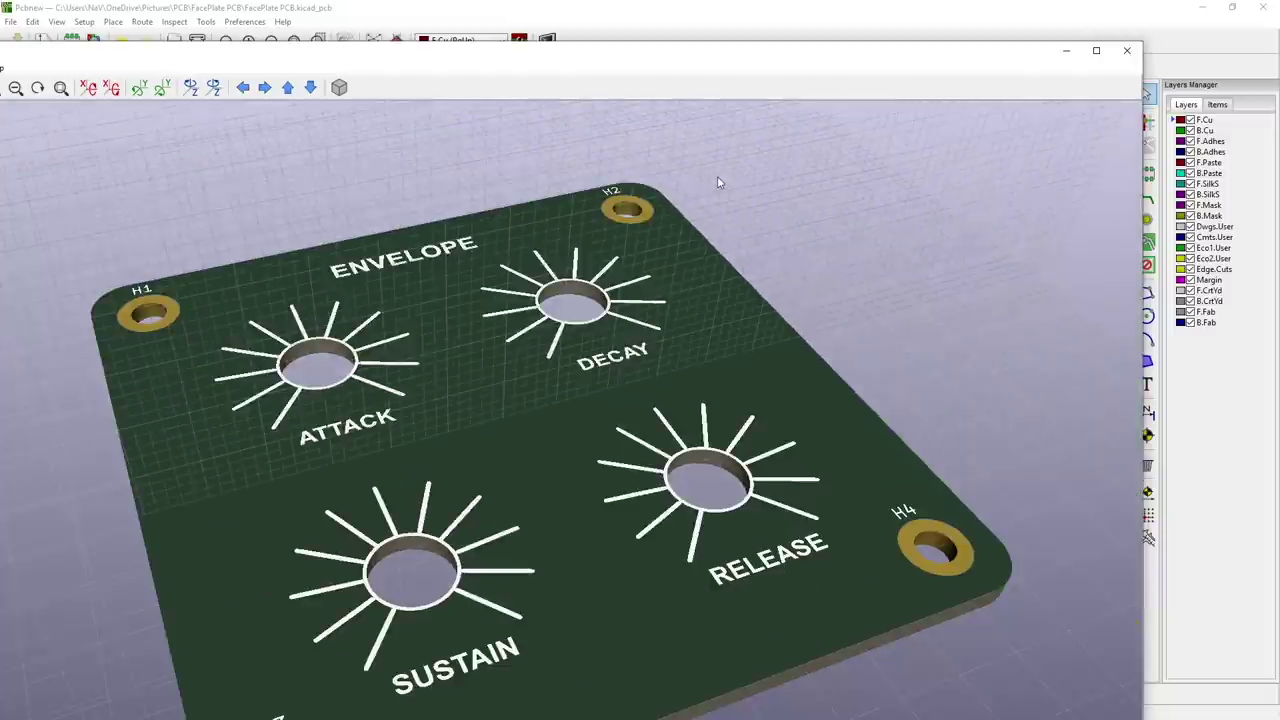
{"action": "scroll", "coordinate": [655, 205], "scroll_direction": "up", "scroll_amount": 3}
{"action": "scroll", "coordinate": [686, 119], "scroll_direction": "down", "scroll_amount": 2}
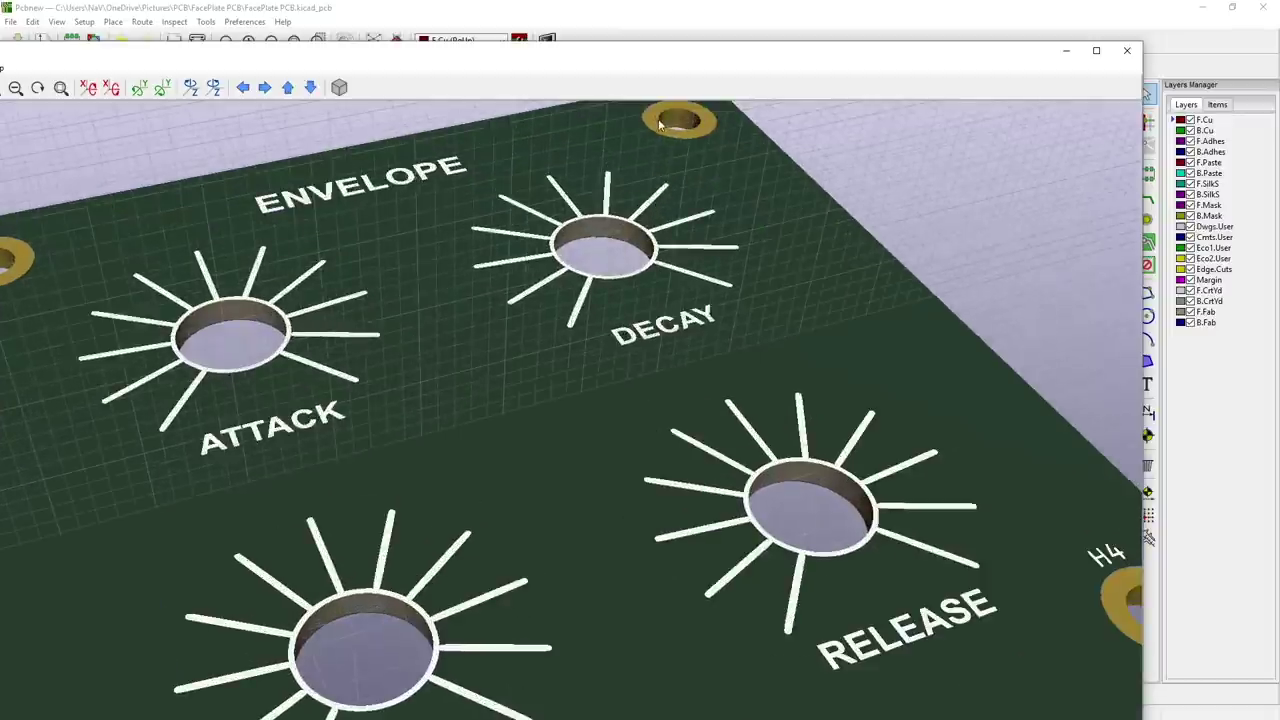
{"action": "scroll", "coordinate": [697, 117], "scroll_direction": "up", "scroll_amount": 2}
{"action": "scroll", "coordinate": [642, 256], "scroll_direction": "down", "scroll_amount": 5}
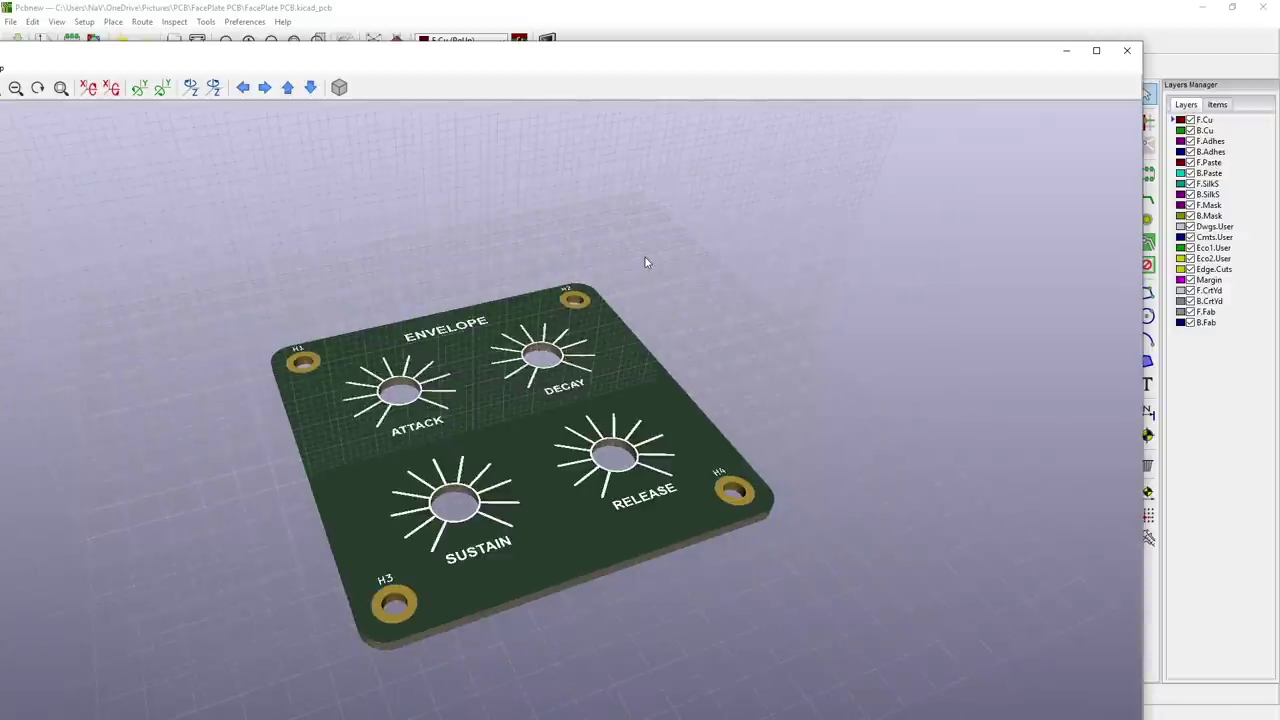
- Close the 3D Viewer and return to the face plate layout with nothing selected
{"action": "left_click", "coordinate": [1127, 50]}
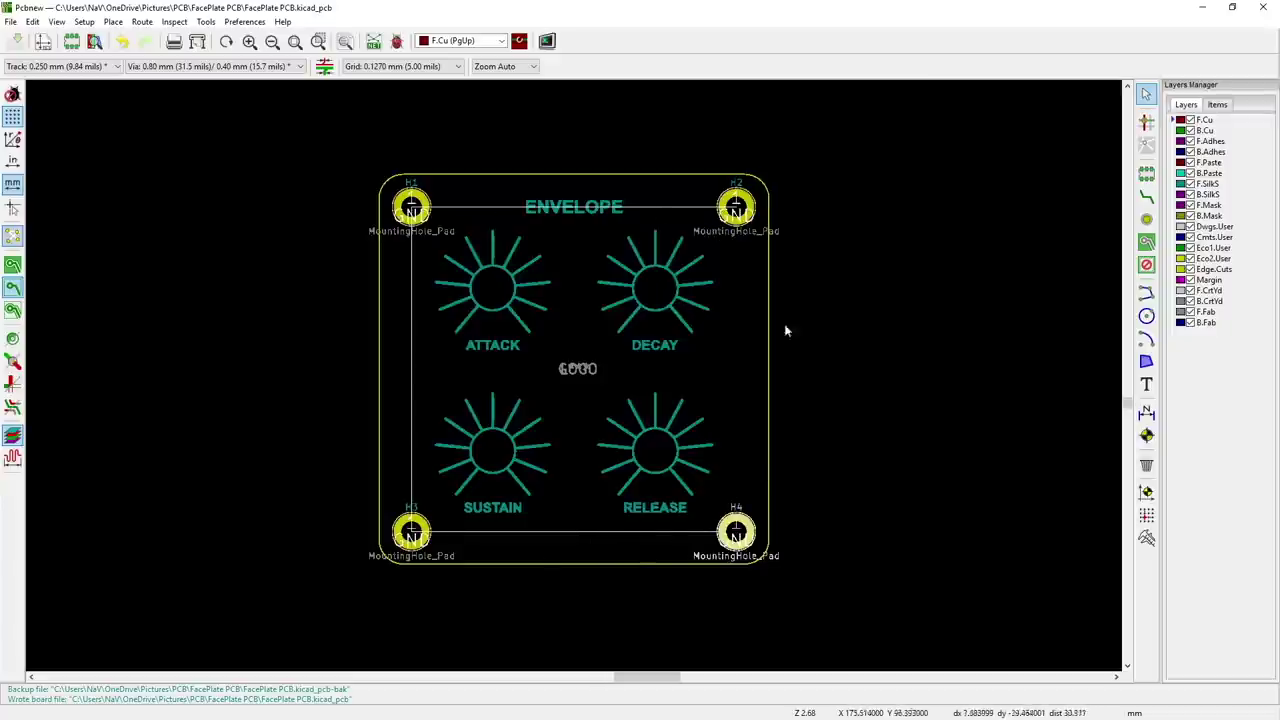
{"action": "left_click", "coordinate": [723, 376]}
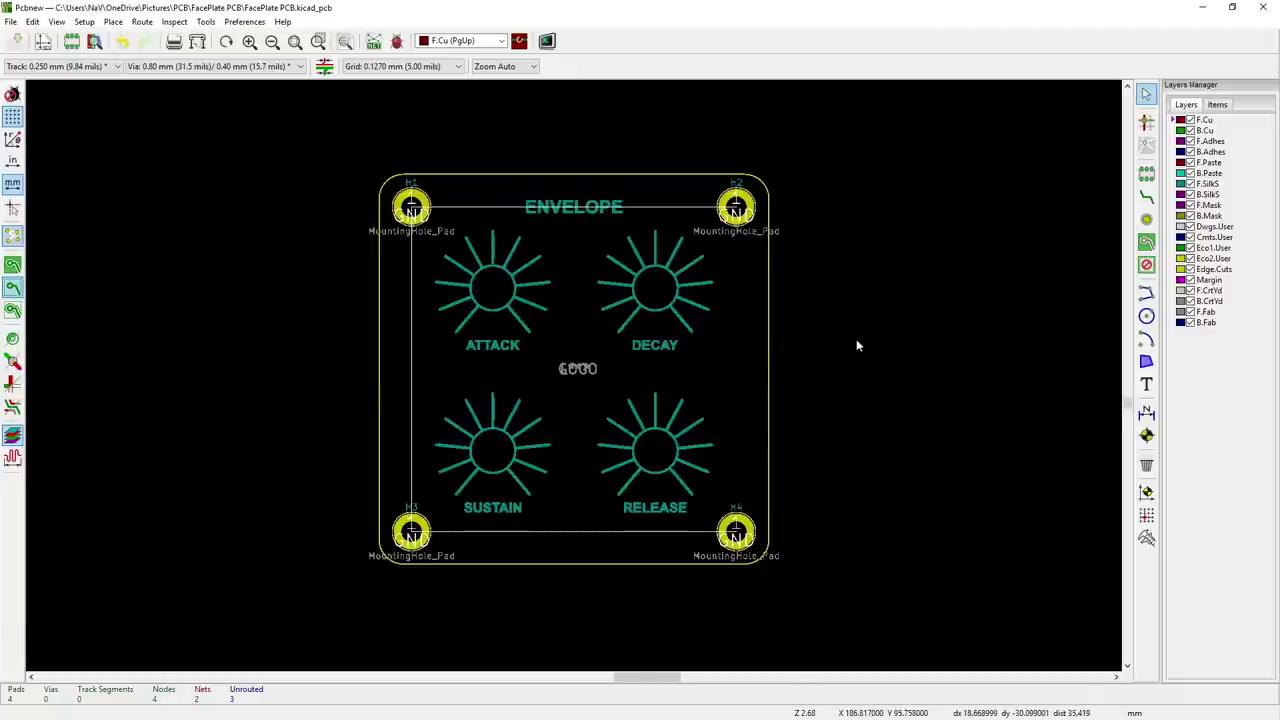
{"action": "key", "text": "F4"}
{"action": "key", "text": "Home"}
{"action": "scroll", "coordinate": [575, 381], "scroll_direction": "up", "scroll_amount": 2}
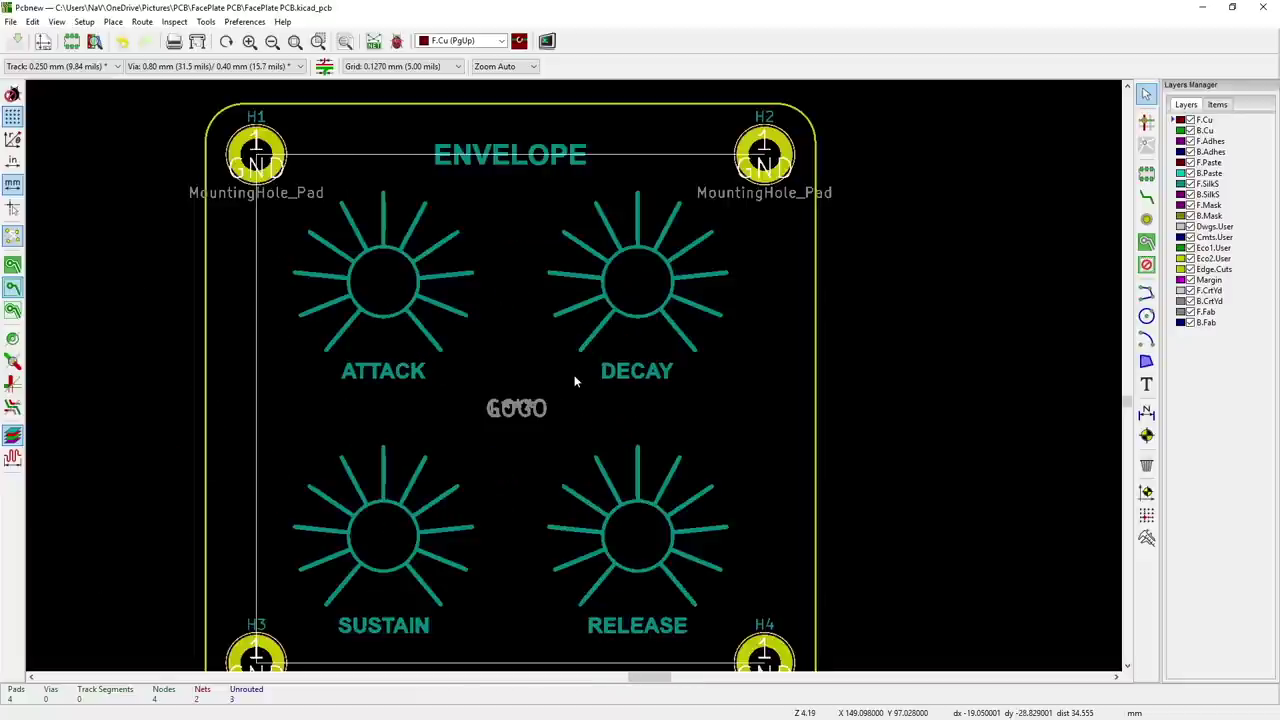
{"action": "scroll", "coordinate": [575, 381], "scroll_direction": "down", "scroll_amount": 1}
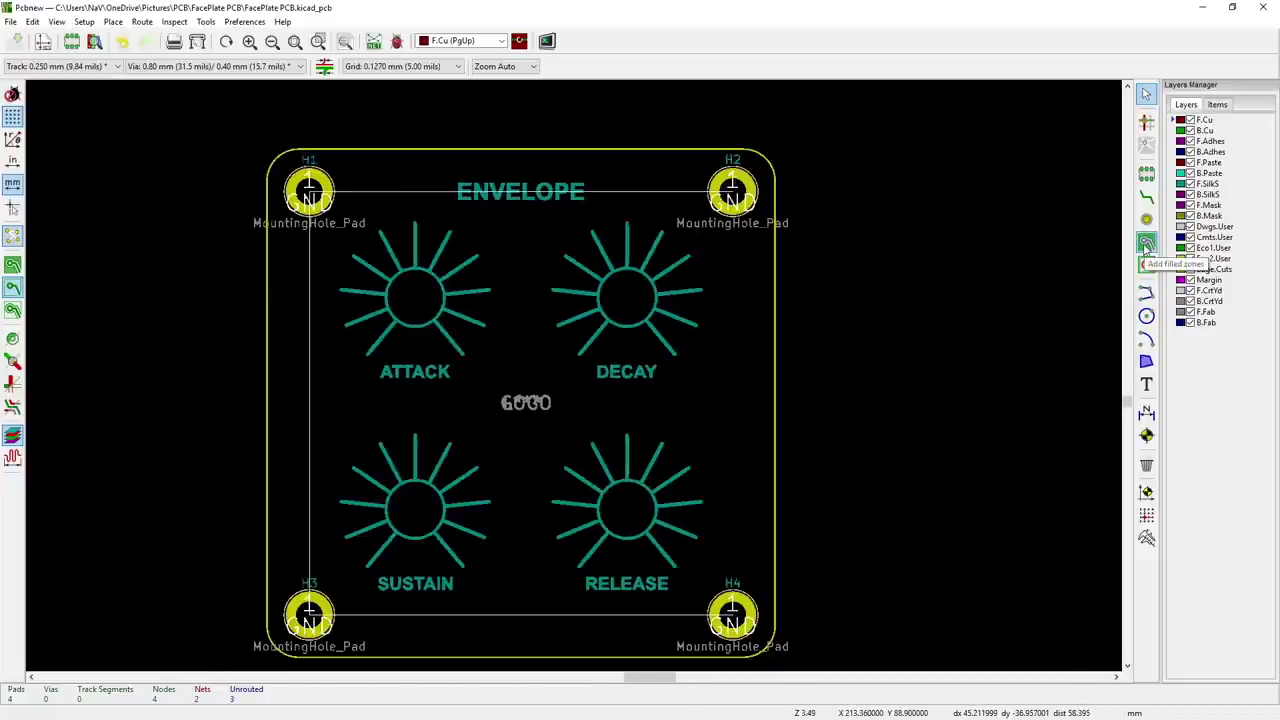
- Start a filled F.Cu zone at the board's upper-left corner, about X 112.4, Y 70.1 mm, with net GND and Solid pad connection
{"action": "left_click", "coordinate": [1146, 245]}
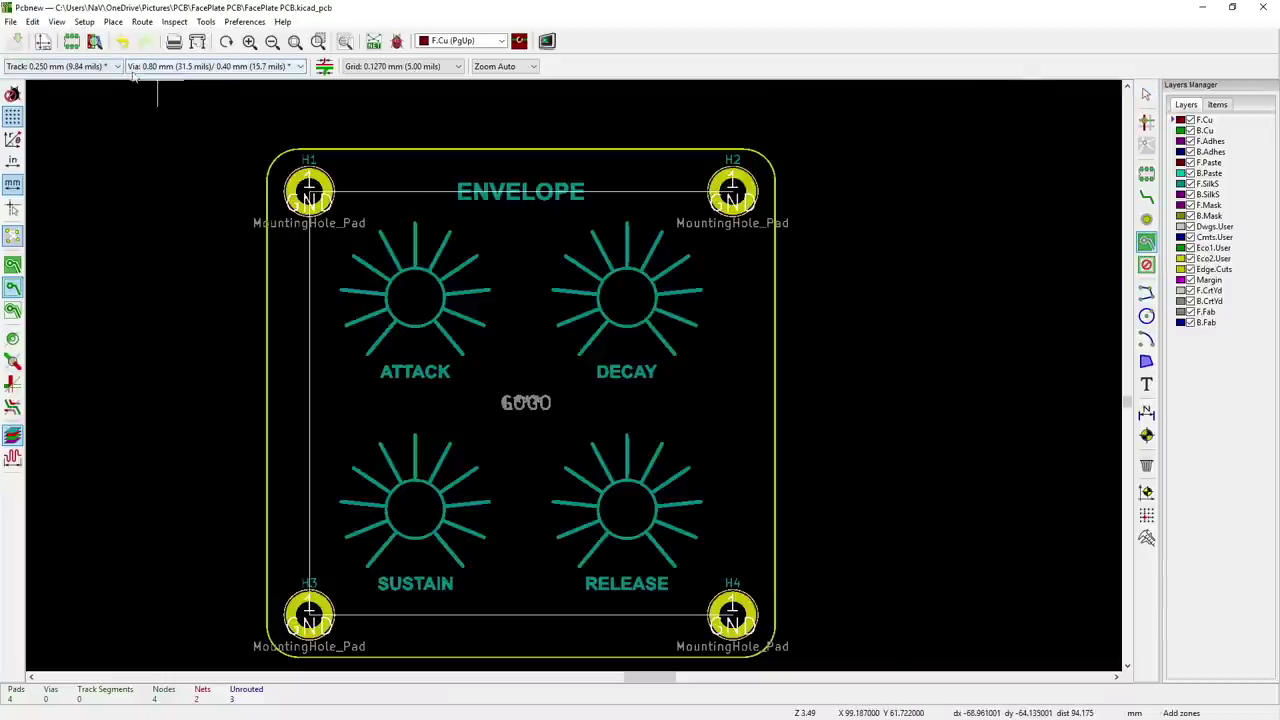
{"action": "scroll", "coordinate": [266, 114], "scroll_direction": "up", "scroll_amount": 8}
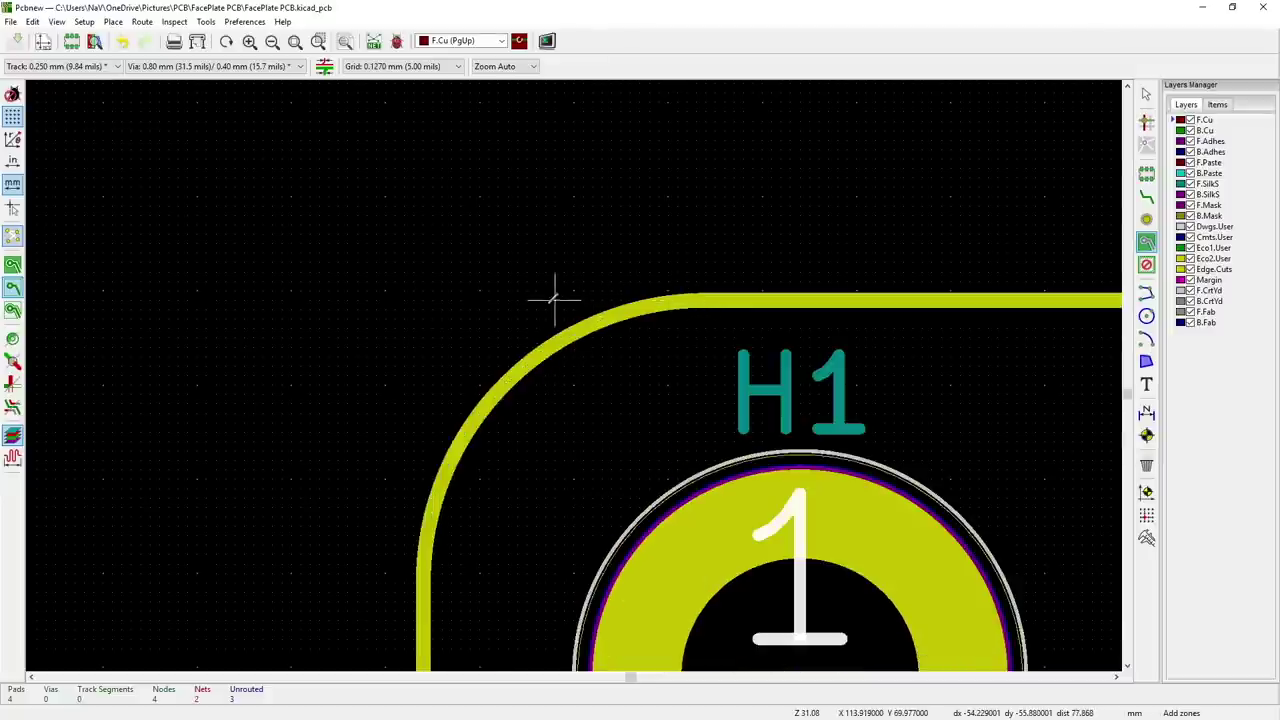
{"action": "left_click", "coordinate": [433, 309]}
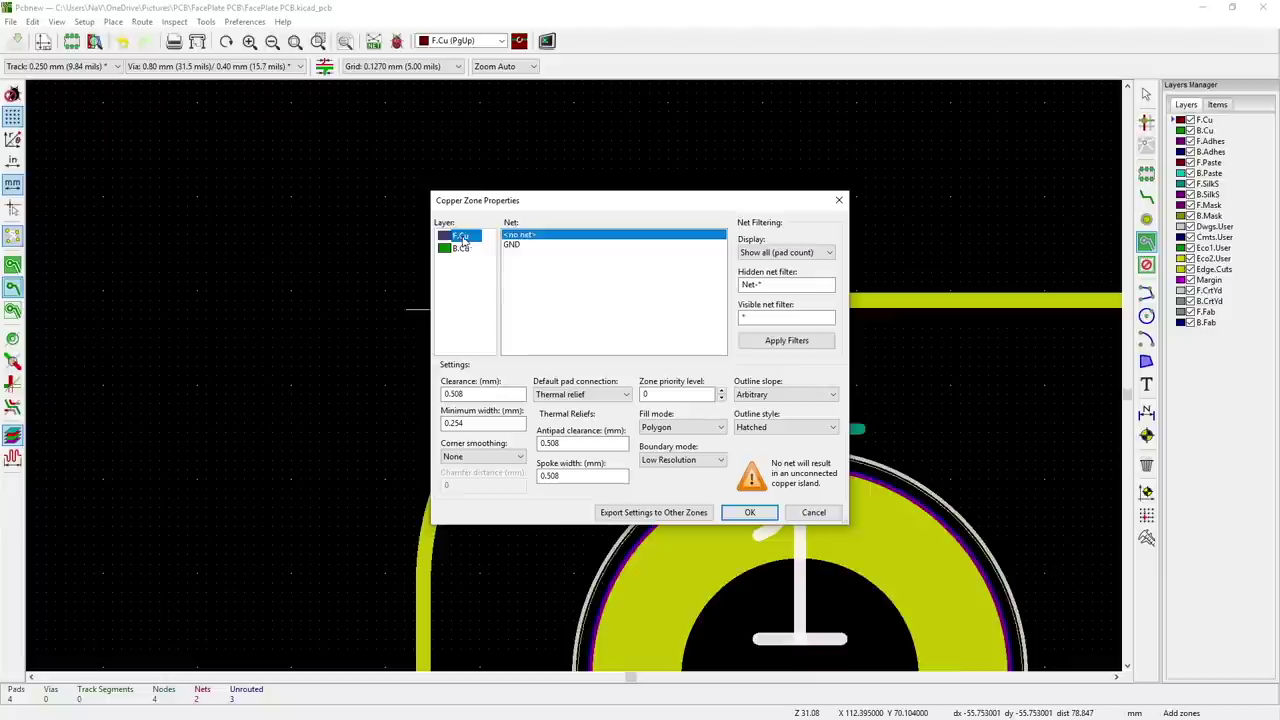
{"action": "left_click", "coordinate": [516, 249]}
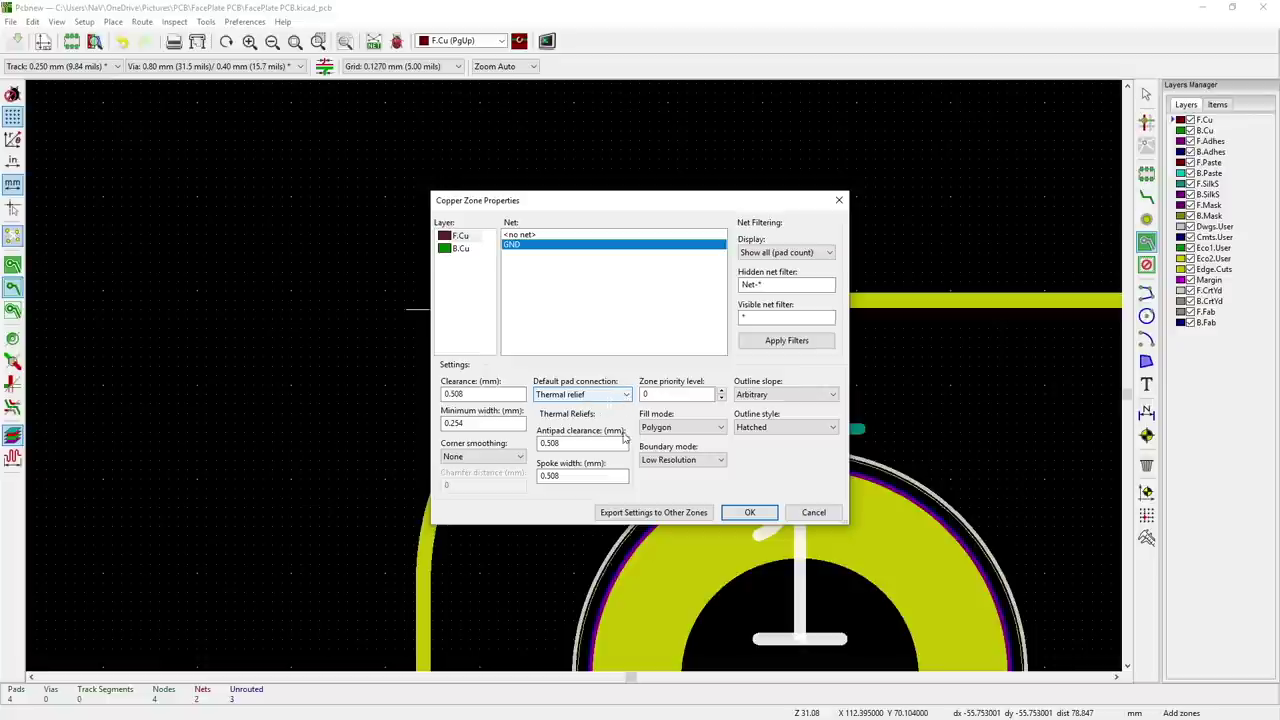
{"action": "left_click", "coordinate": [623, 396]}
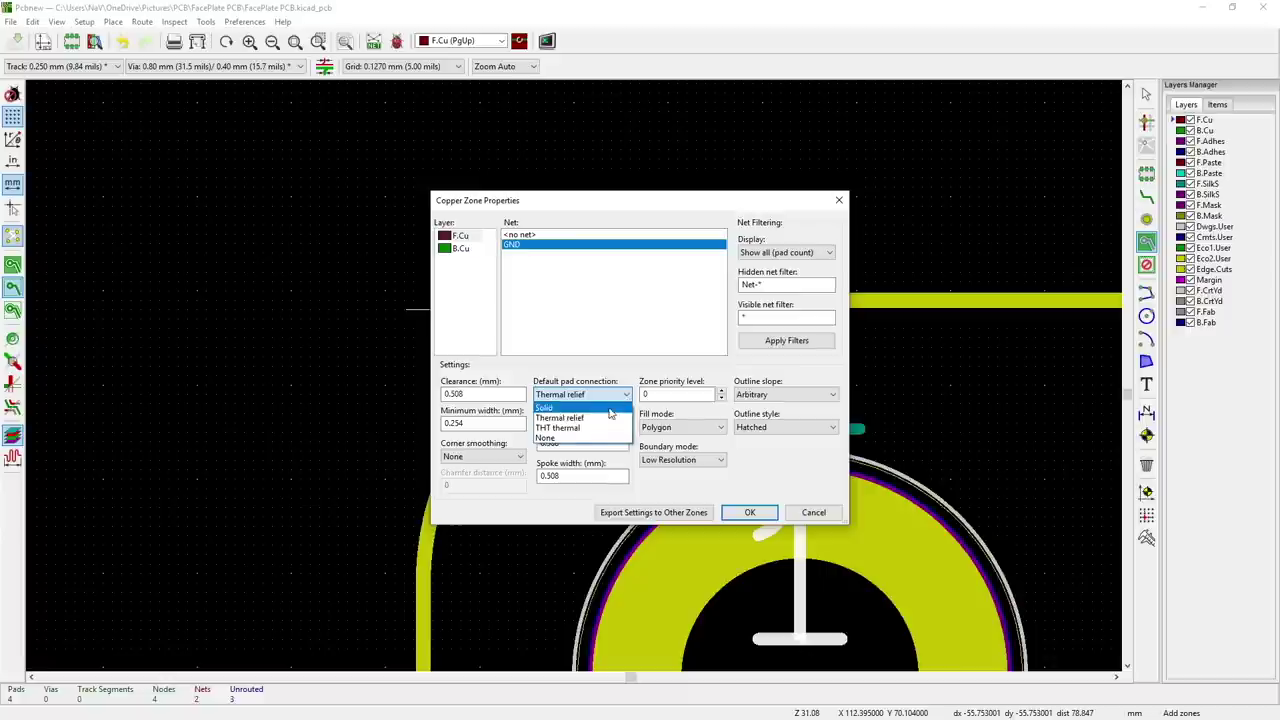
{"action": "left_click", "coordinate": [574, 409]}
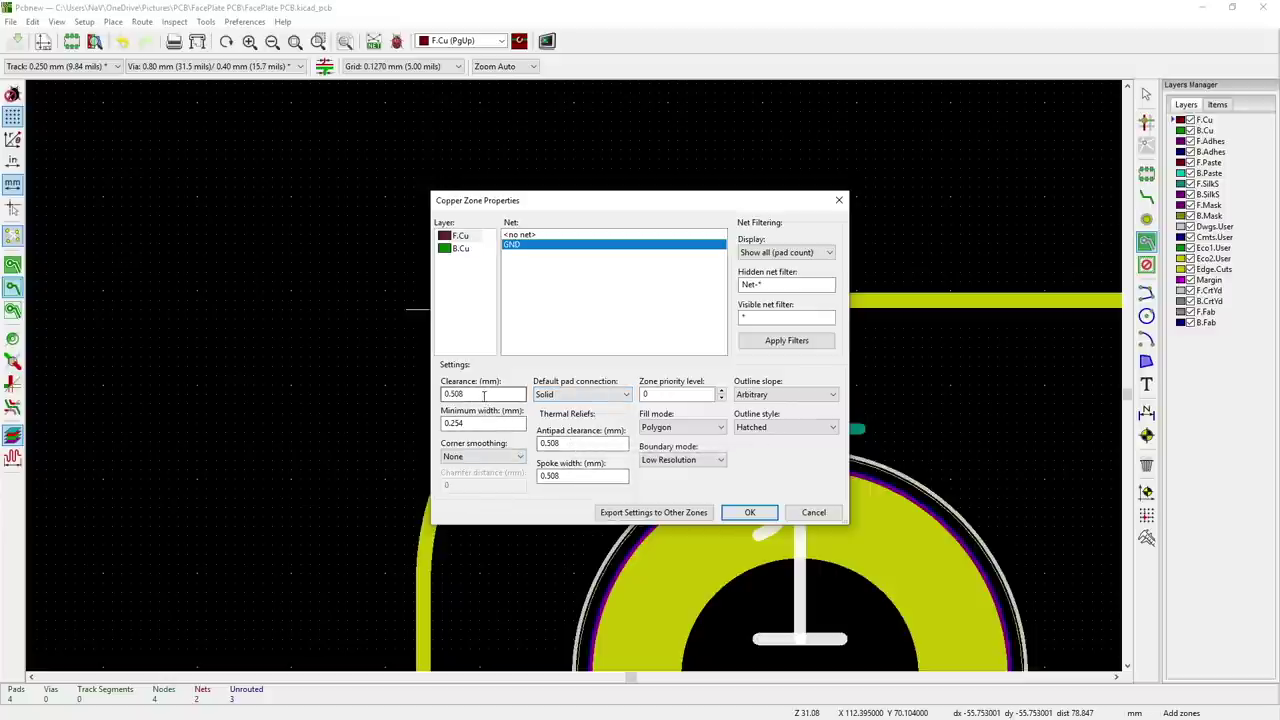
{"action": "mouse_move", "coordinate": [484, 396]}
{"action": "left_mouse_down"}
{"action": "mouse_move", "coordinate": [449, 395]}
{"action": "mouse_move", "coordinate": [504, 396]}
{"action": "left_mouse_up"}
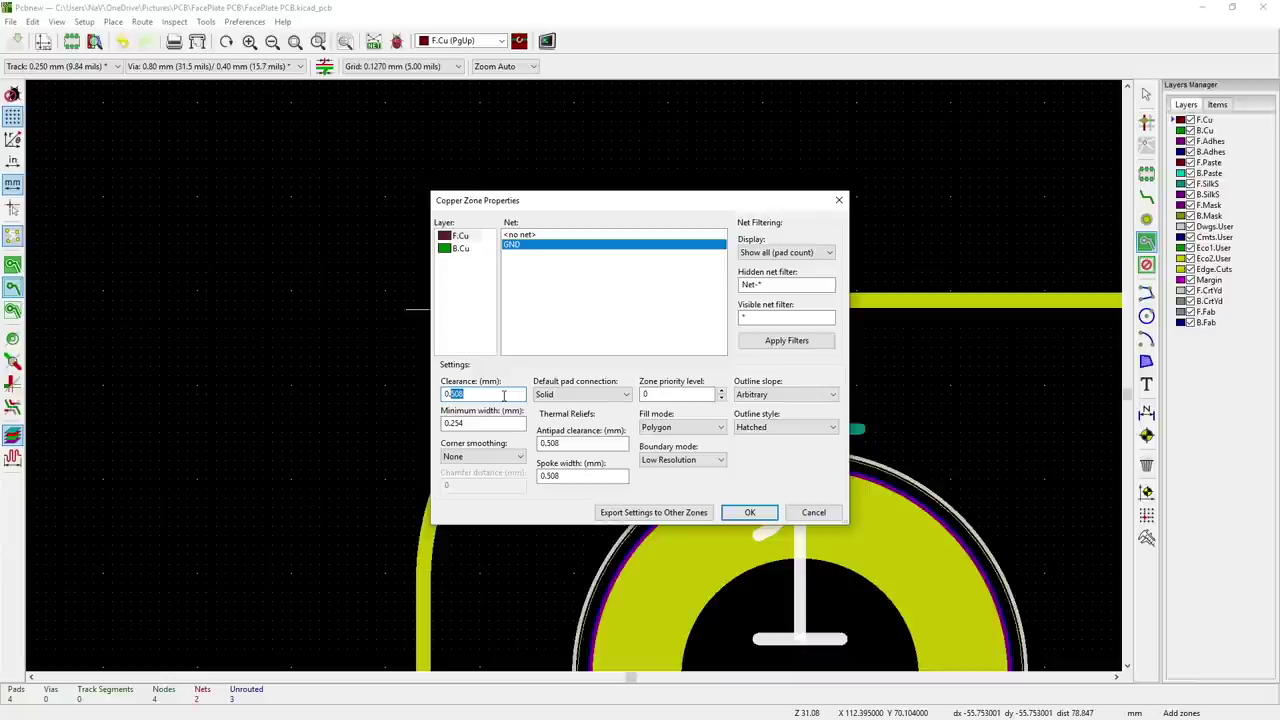
{"action": "key", "text": "Return"}
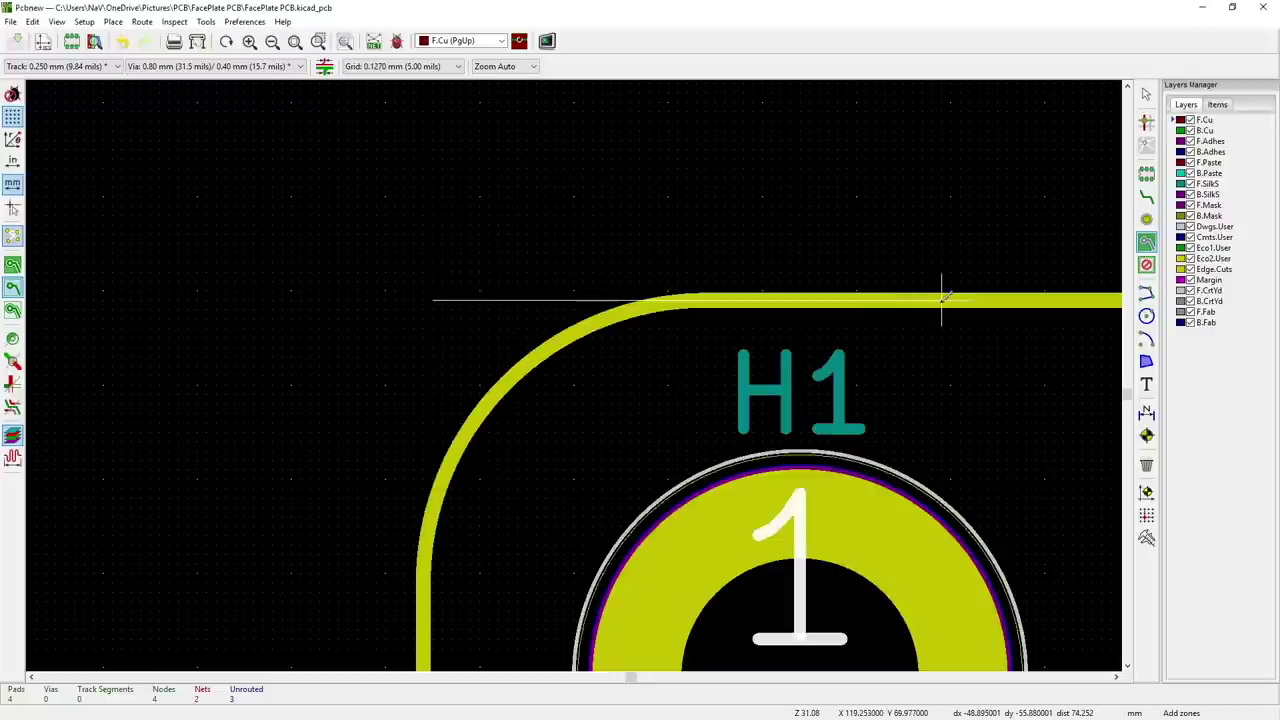
- Run the zone outline along the board's upper edge and place its upper-right corner at about X 173.2, Y 69.9 mm
{"action": "scroll", "coordinate": [941, 297], "scroll_direction": "down", "scroll_amount": 2}
{"action": "scroll", "coordinate": [1080, 391], "scroll_direction": "up", "scroll_amount": 5}
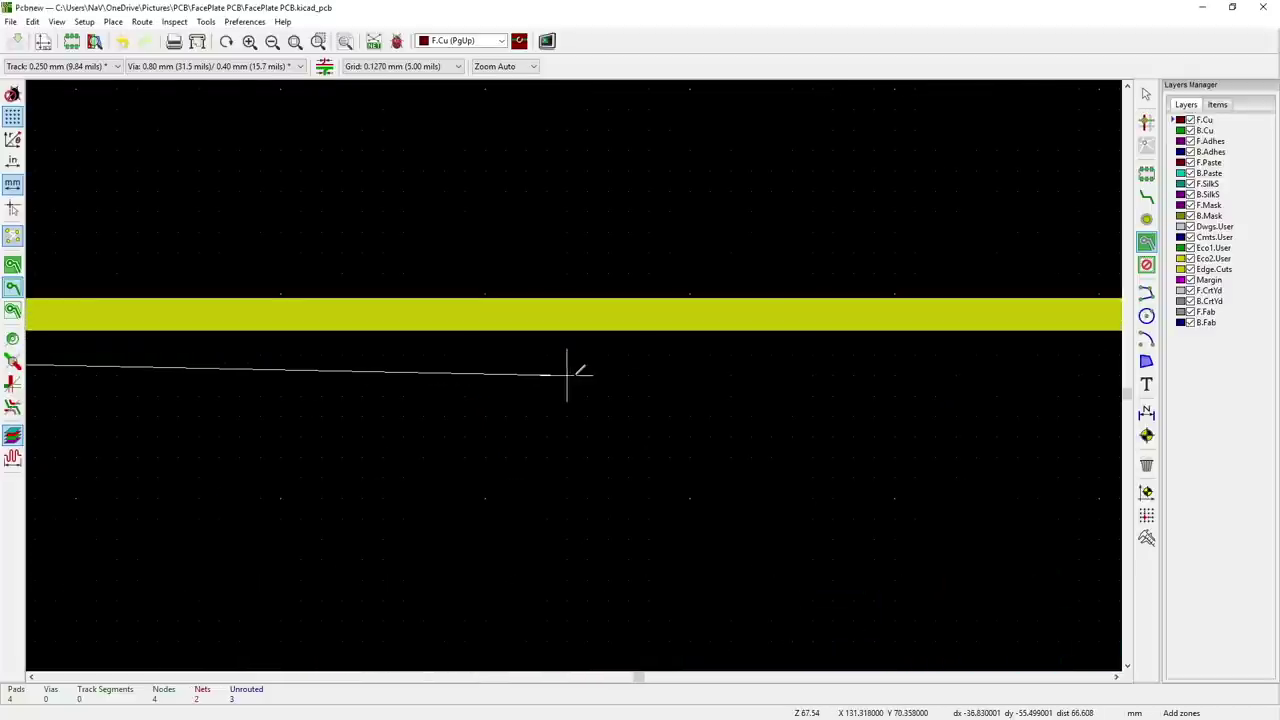
{"action": "scroll", "coordinate": [977, 306], "scroll_direction": "down", "scroll_amount": 1}
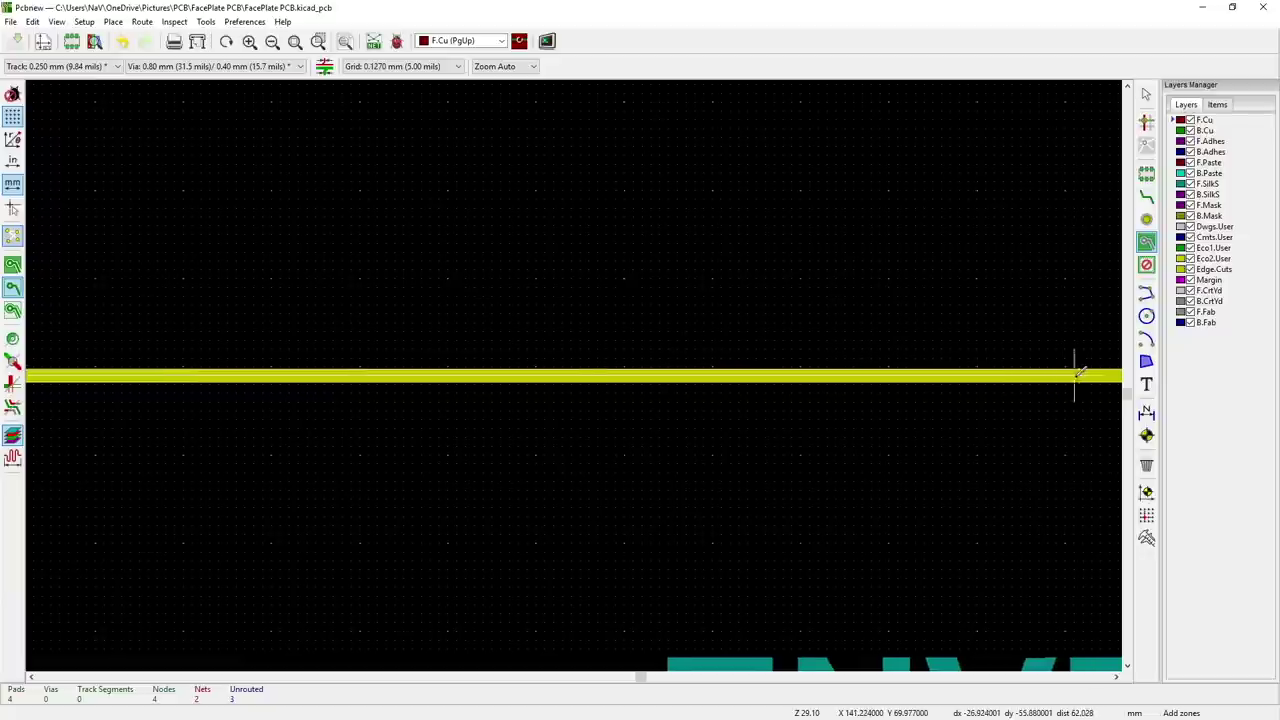
{"action": "scroll", "coordinate": [1080, 372], "scroll_direction": "up", "scroll_amount": 2}
{"action": "scroll", "coordinate": [580, 369], "scroll_direction": "down", "scroll_amount": 2}
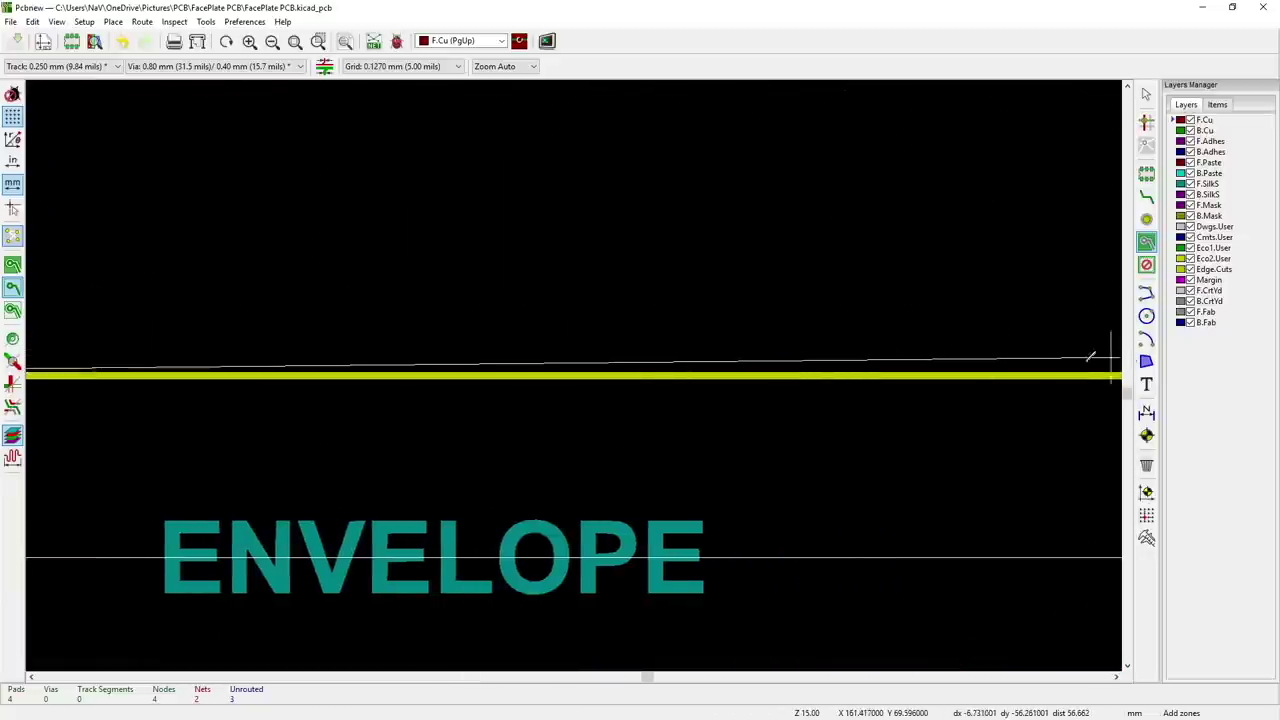
{"action": "scroll", "coordinate": [1091, 365], "scroll_direction": "down", "scroll_amount": 2}
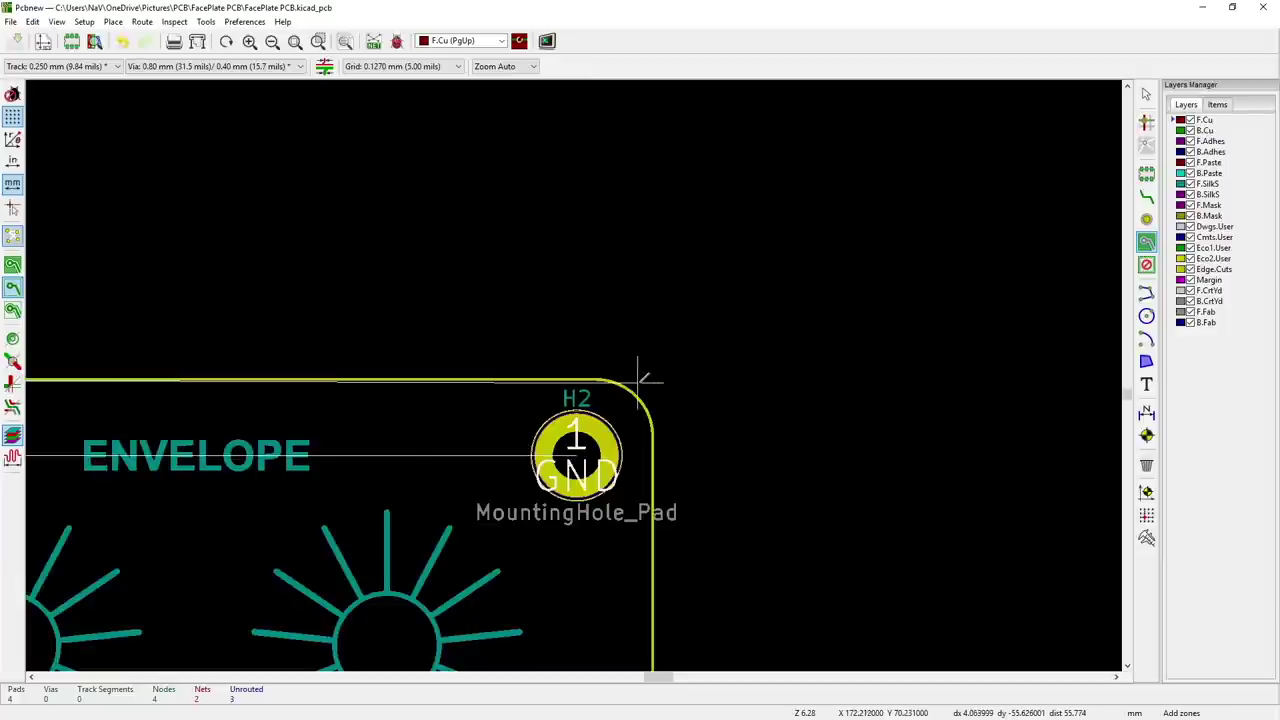
{"action": "scroll", "coordinate": [641, 379], "scroll_direction": "up", "scroll_amount": 3}
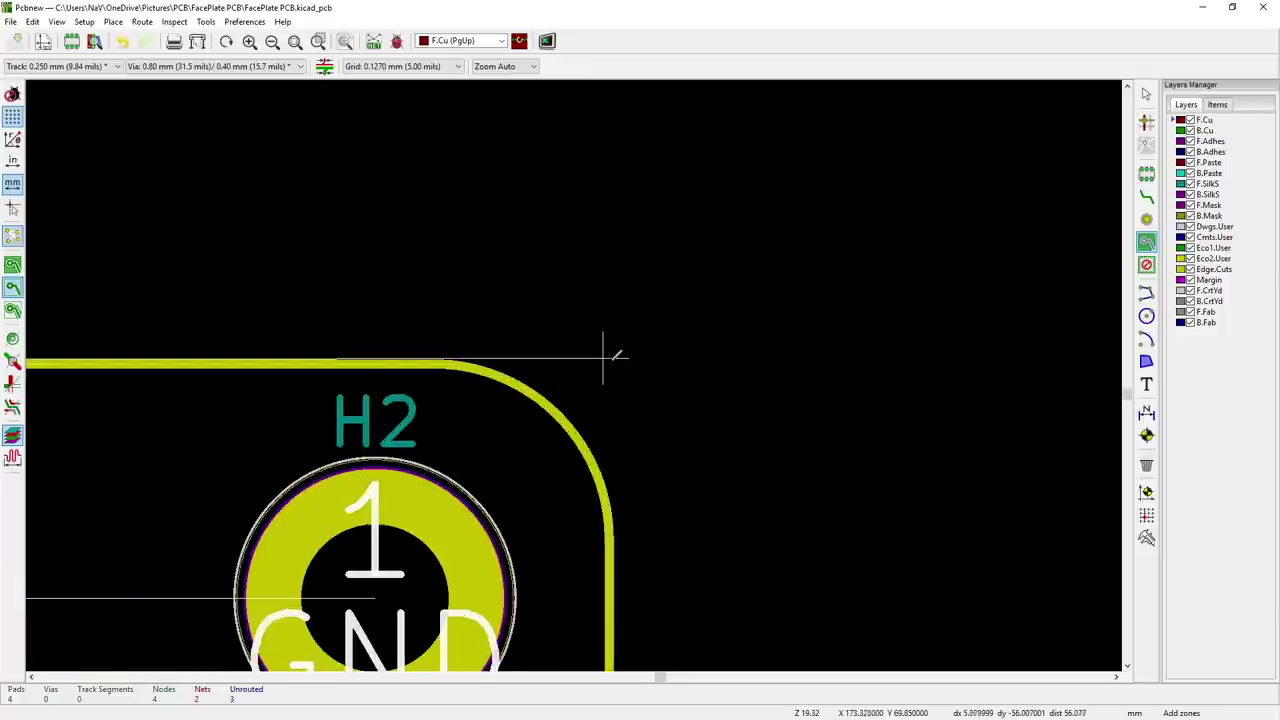
{"action": "scroll", "coordinate": [575, 375], "scroll_direction": "up", "scroll_amount": 1}
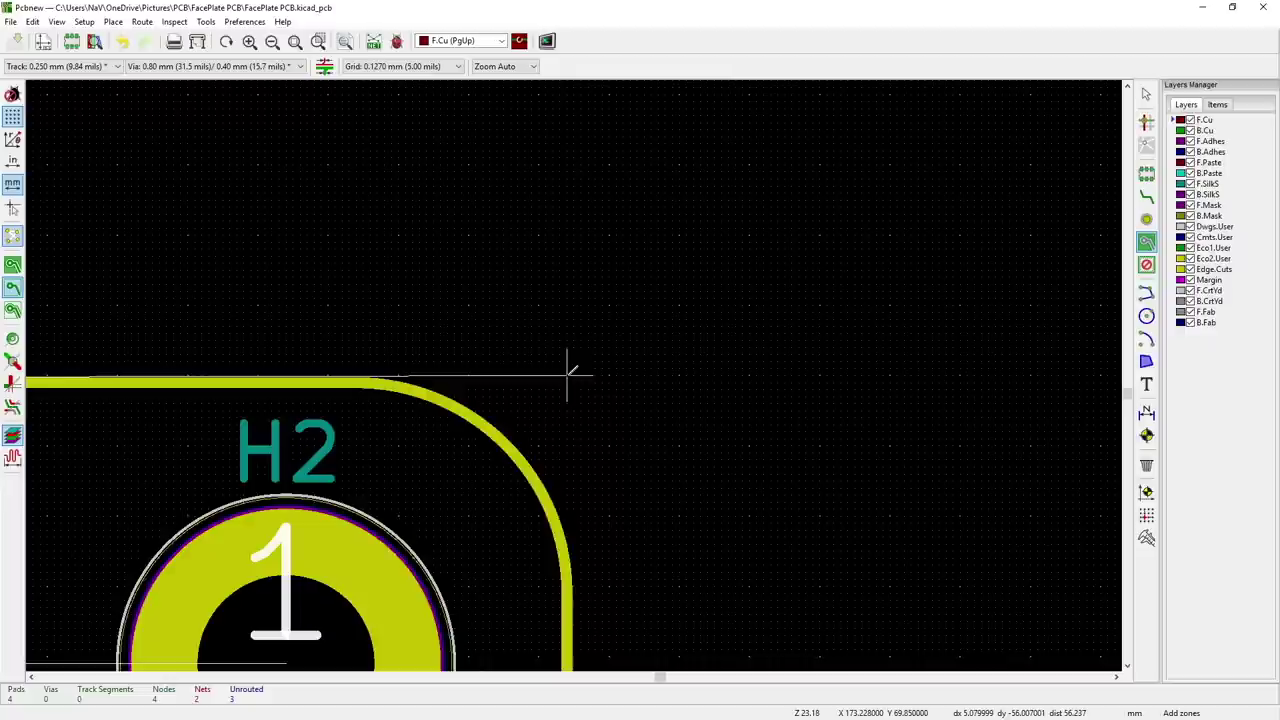
{"action": "left_click", "coordinate": [567, 376]}
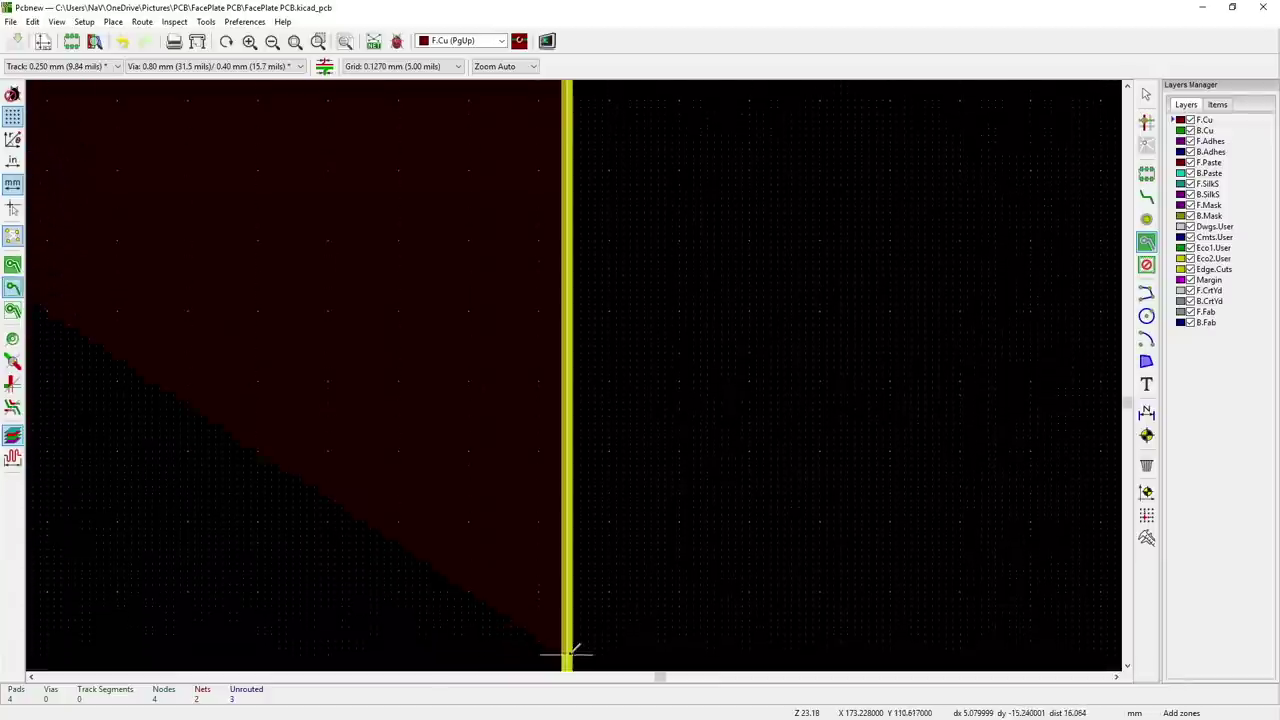
- Continue the zone outline around the board's lower-right corner to its lower-left corner at about X 112.3, Y 130.9 mm
{"action": "scroll", "coordinate": [567, 651], "scroll_direction": "up", "scroll_amount": 3}
{"action": "scroll", "coordinate": [571, 528], "scroll_direction": "down", "scroll_amount": 2}
{"action": "scroll", "coordinate": [470, 368], "scroll_direction": "up", "scroll_amount": 6}
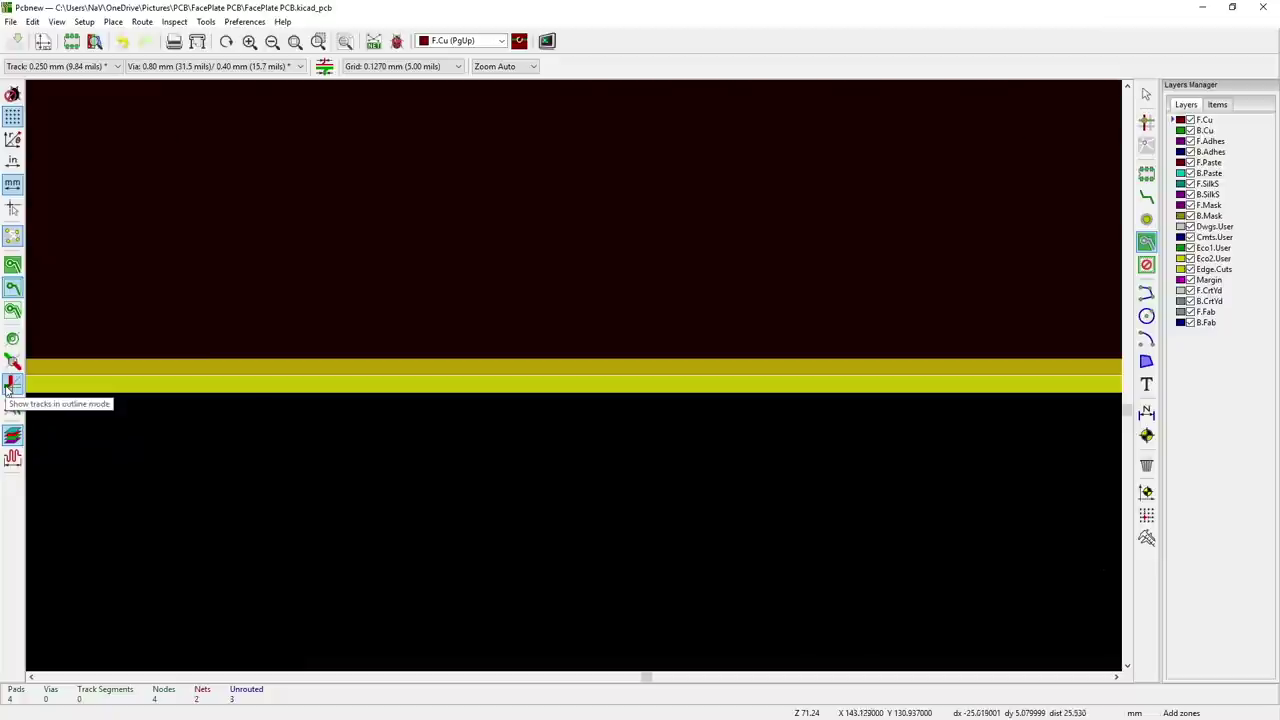
{"action": "scroll", "coordinate": [8, 390], "scroll_direction": "down", "scroll_amount": 2}
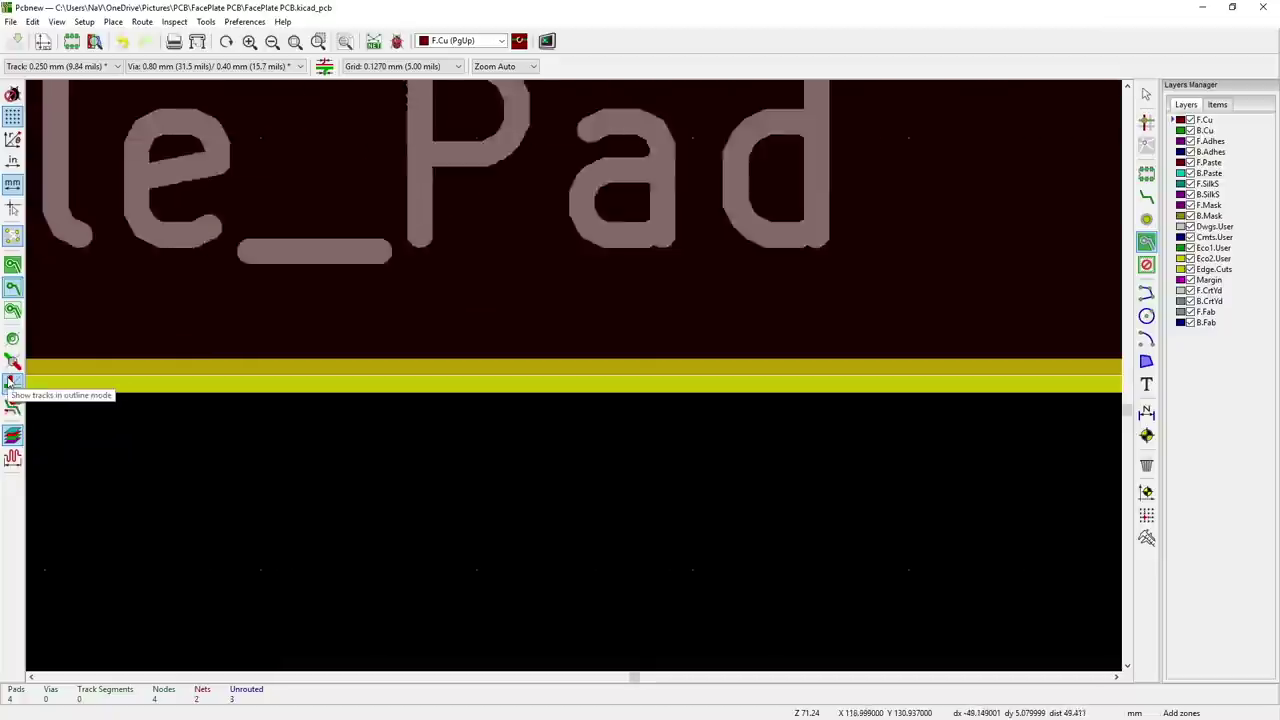
{"action": "scroll", "coordinate": [575, 375], "scroll_direction": "down", "scroll_amount": 1}
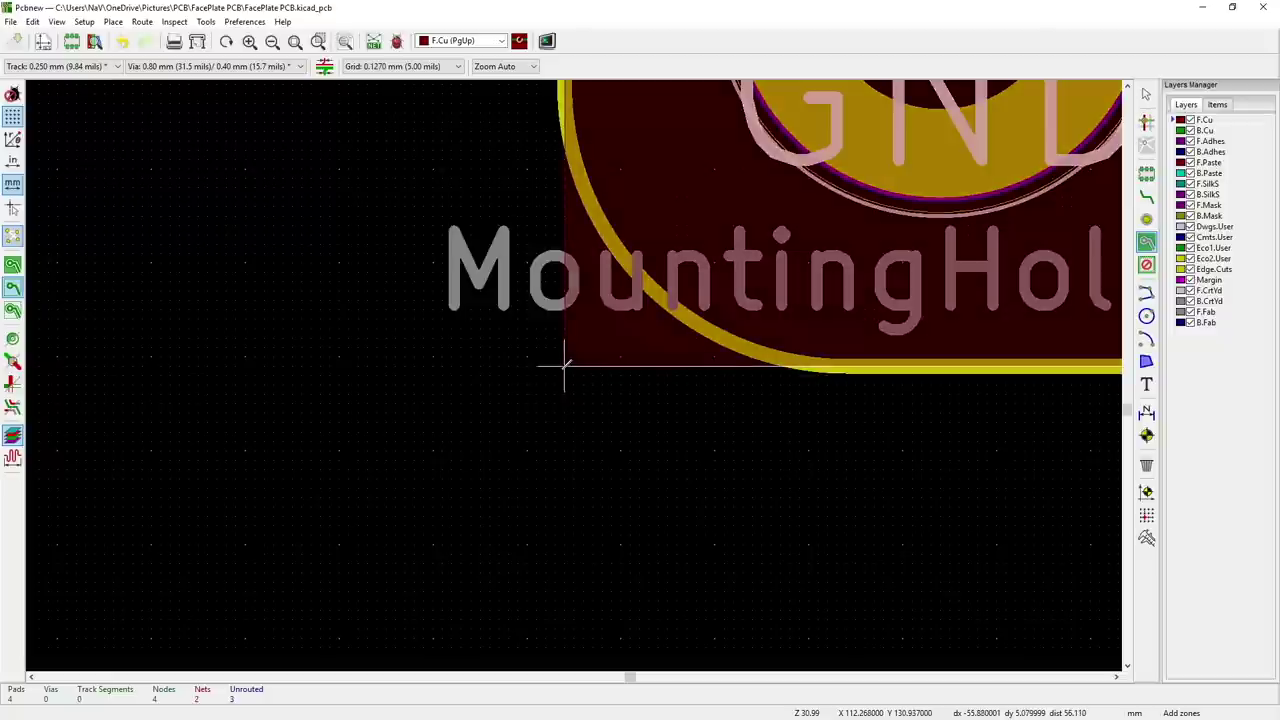
{"action": "scroll", "coordinate": [567, 160], "scroll_direction": "up", "scroll_amount": 2}
- Run the zone outline up the board's left edge and close it at the upper-left starting corner
{"action": "scroll", "coordinate": [575, 200], "scroll_direction": "down", "scroll_amount": 4}
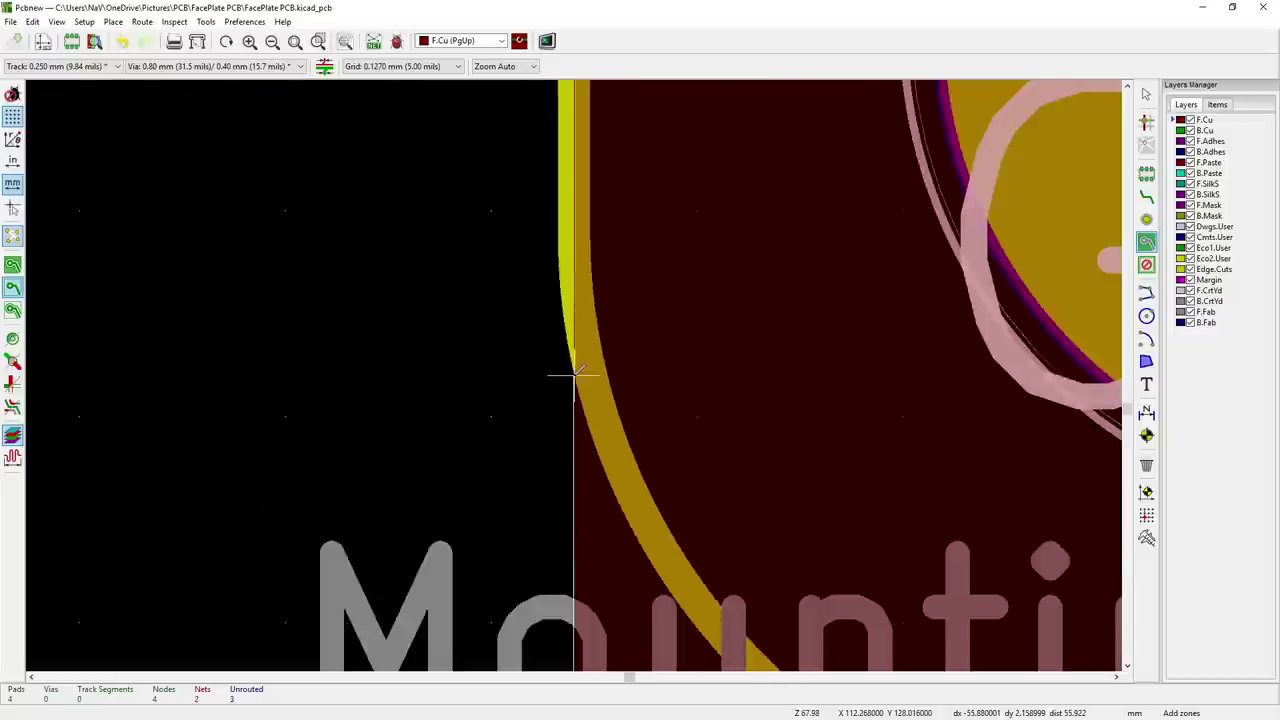
{"action": "scroll", "coordinate": [574, 370], "scroll_direction": "up", "scroll_amount": 2}
{"action": "scroll", "coordinate": [574, 370], "scroll_direction": "down", "scroll_amount": 6}
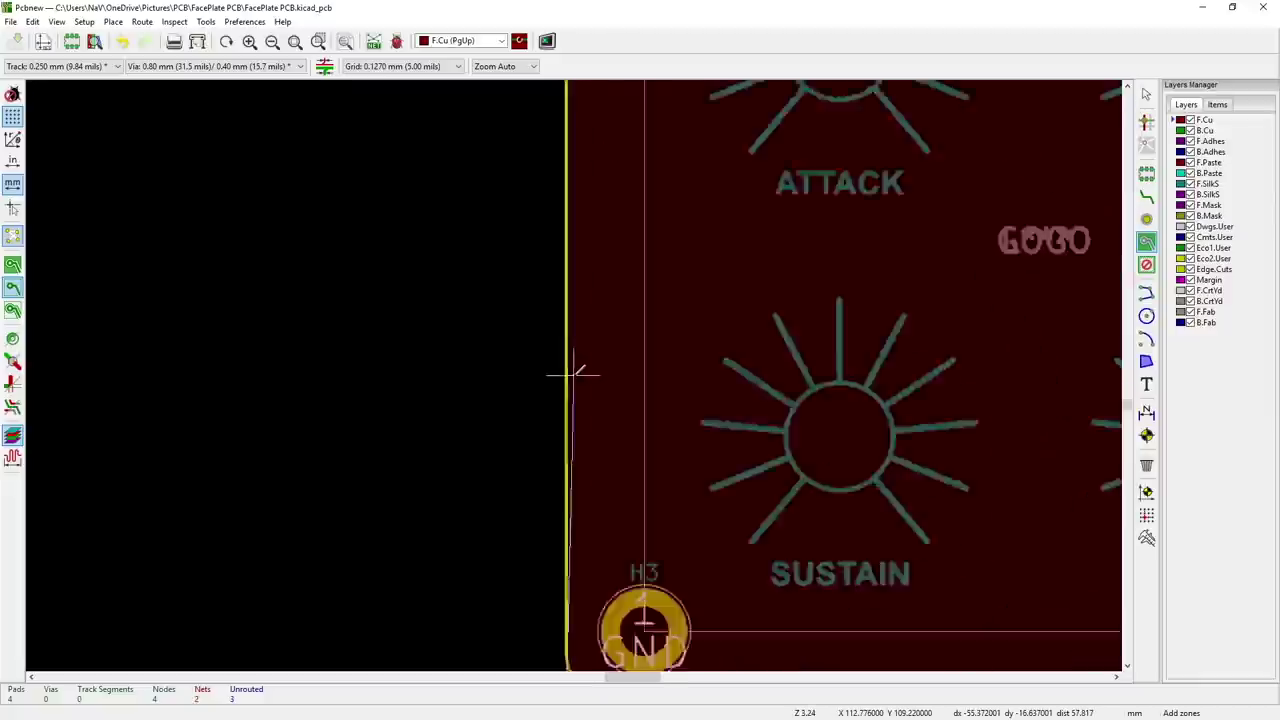
{"action": "scroll", "coordinate": [583, 186], "scroll_direction": "up", "scroll_amount": 5}
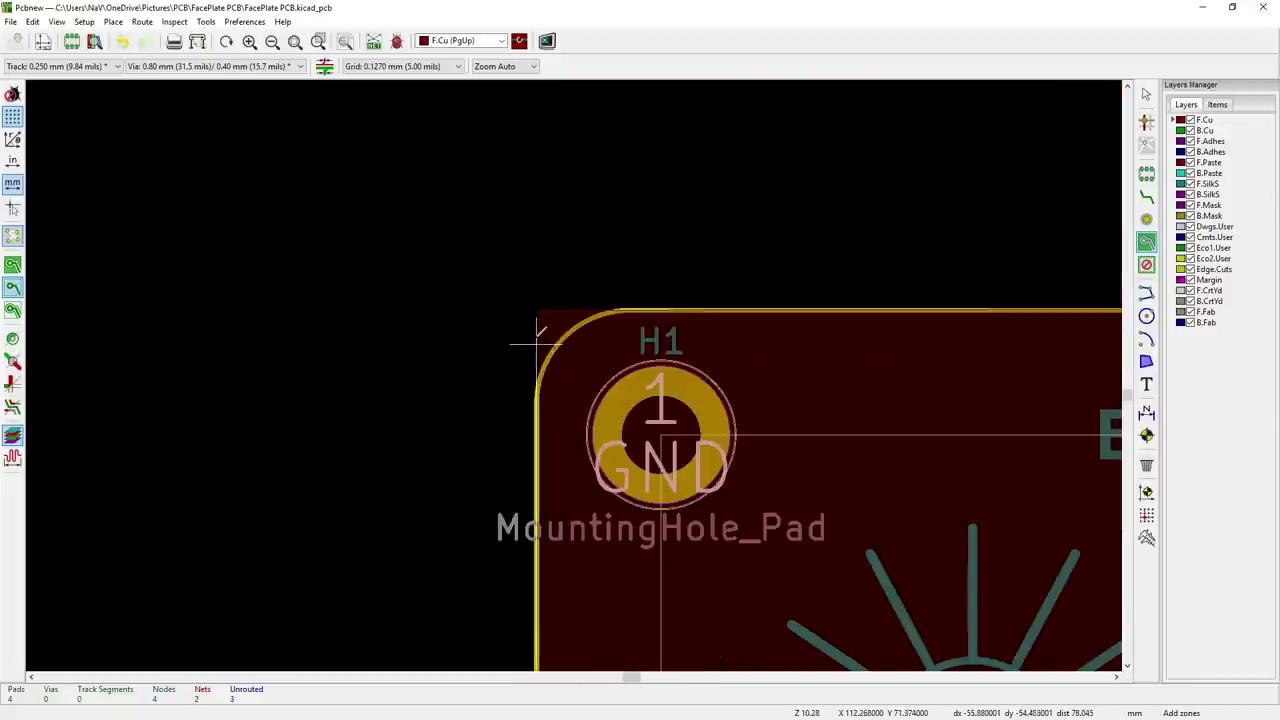
{"action": "scroll", "coordinate": [575, 372], "scroll_direction": "up", "scroll_amount": 5}
{"action": "scroll", "coordinate": [575, 372], "scroll_direction": "up", "scroll_amount": 3}
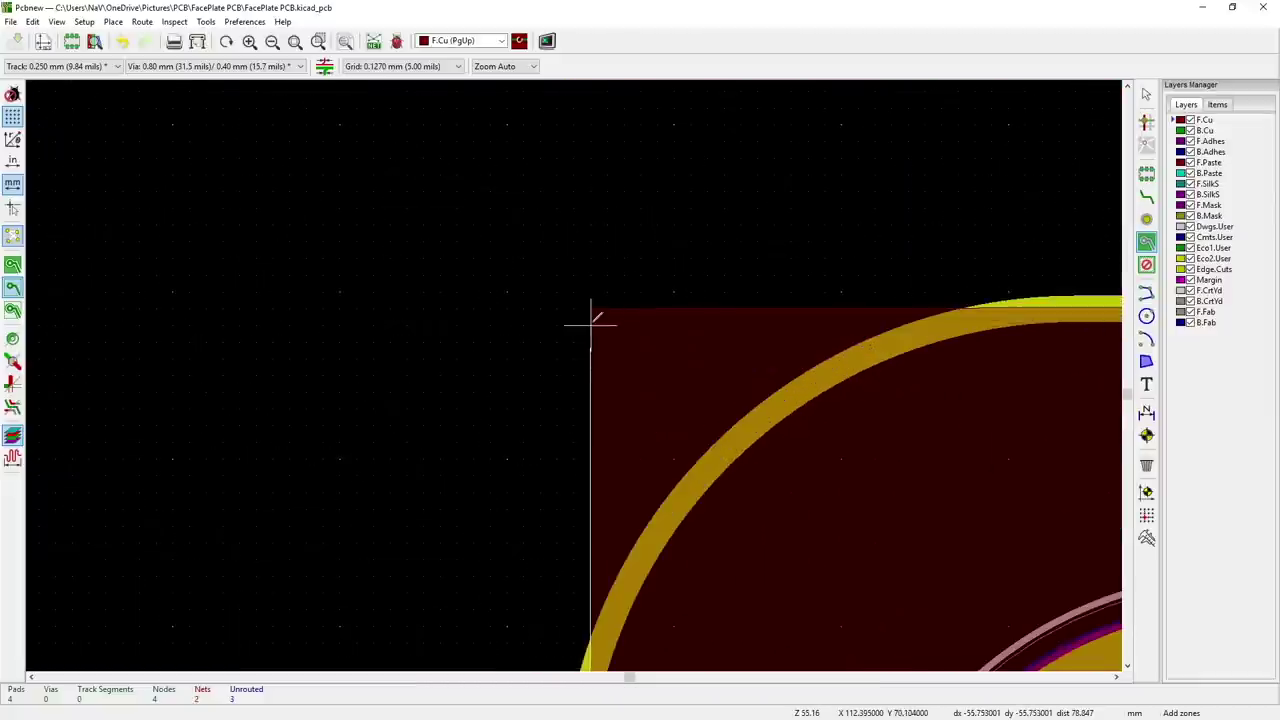
{"action": "key", "text": "ctrl+b"}
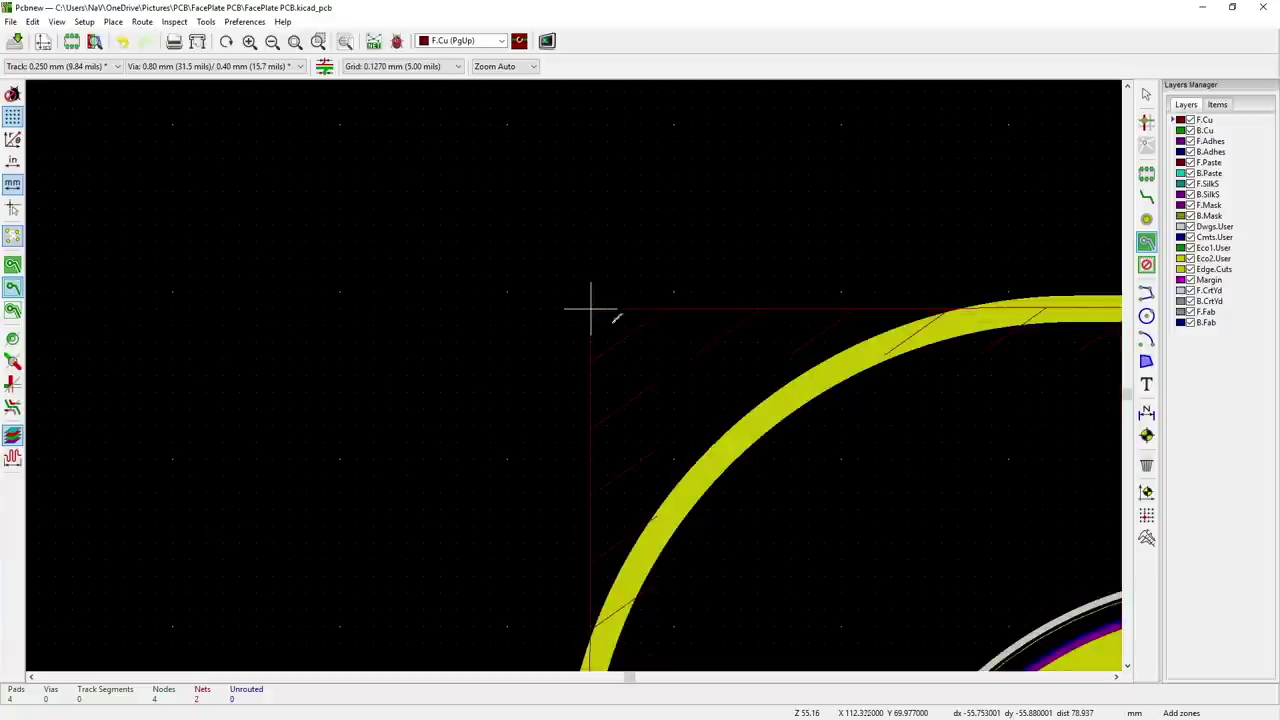
- Fill all copper zones on the face plate board
{"action": "scroll", "coordinate": [575, 376], "scroll_direction": "down", "scroll_amount": 3}
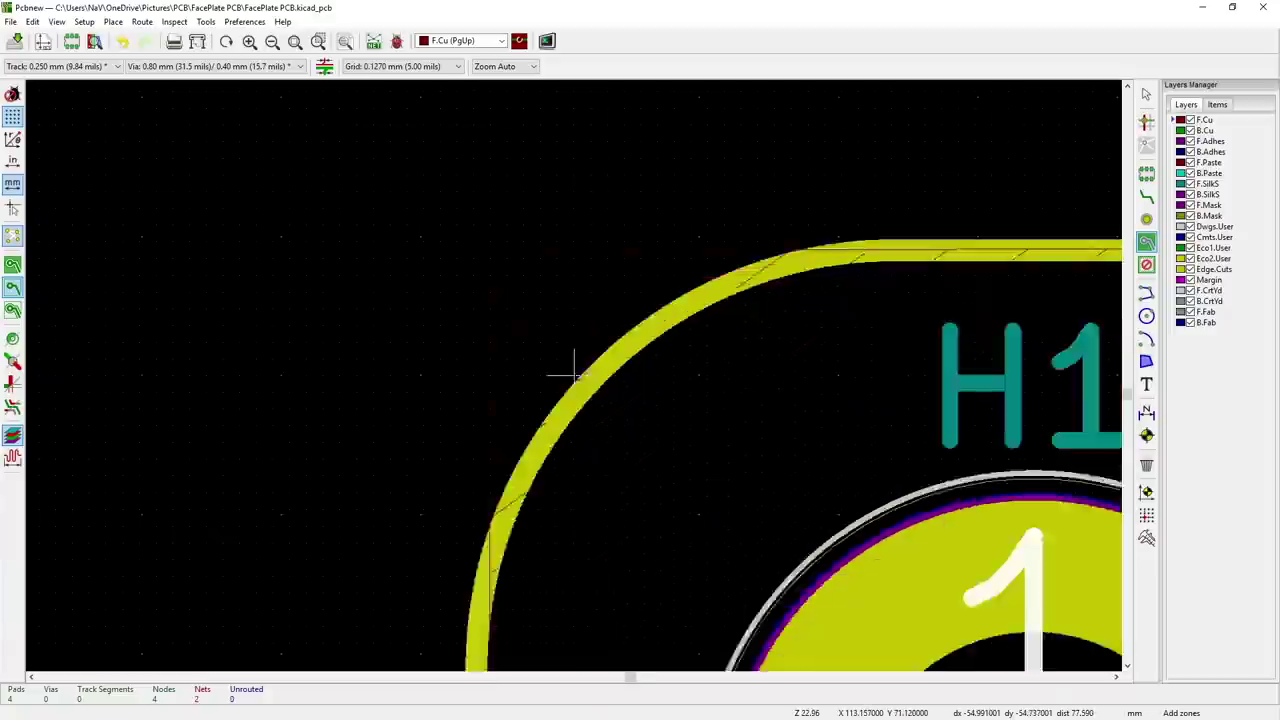
{"action": "scroll", "coordinate": [575, 376], "scroll_direction": "down", "scroll_amount": 6}
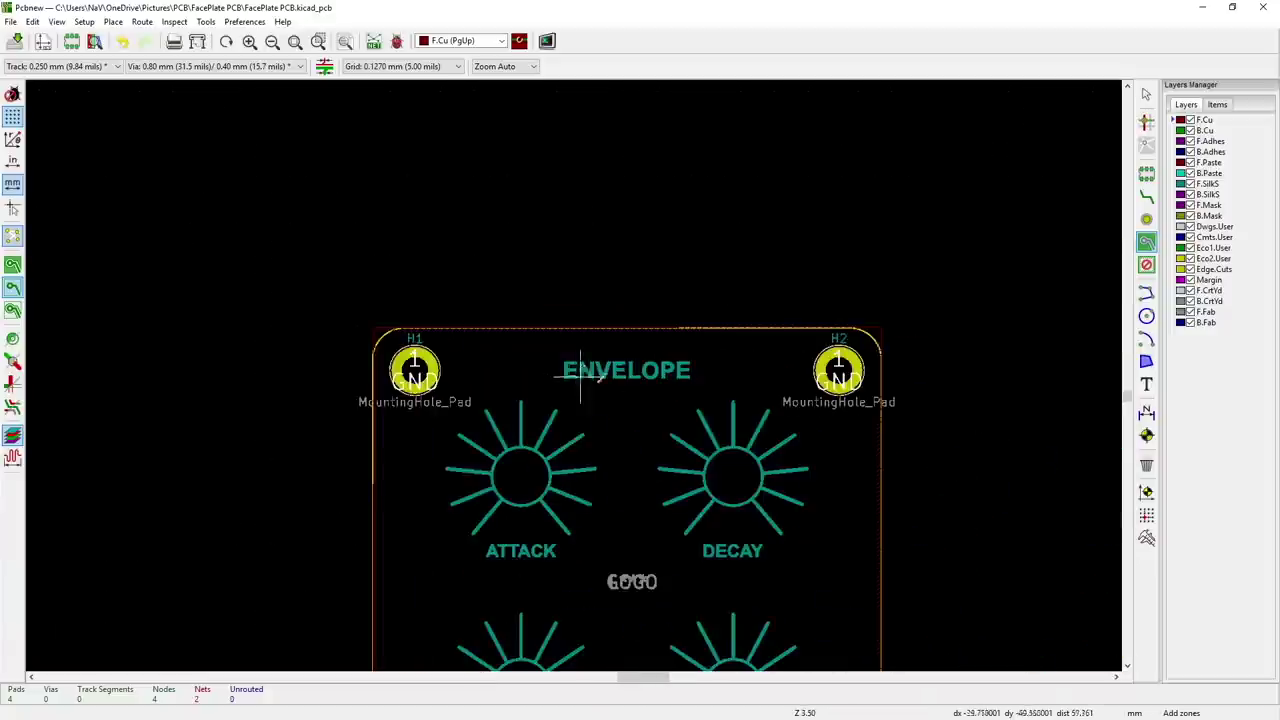
{"action": "scroll", "coordinate": [580, 375], "scroll_direction": "up", "scroll_amount": 1}
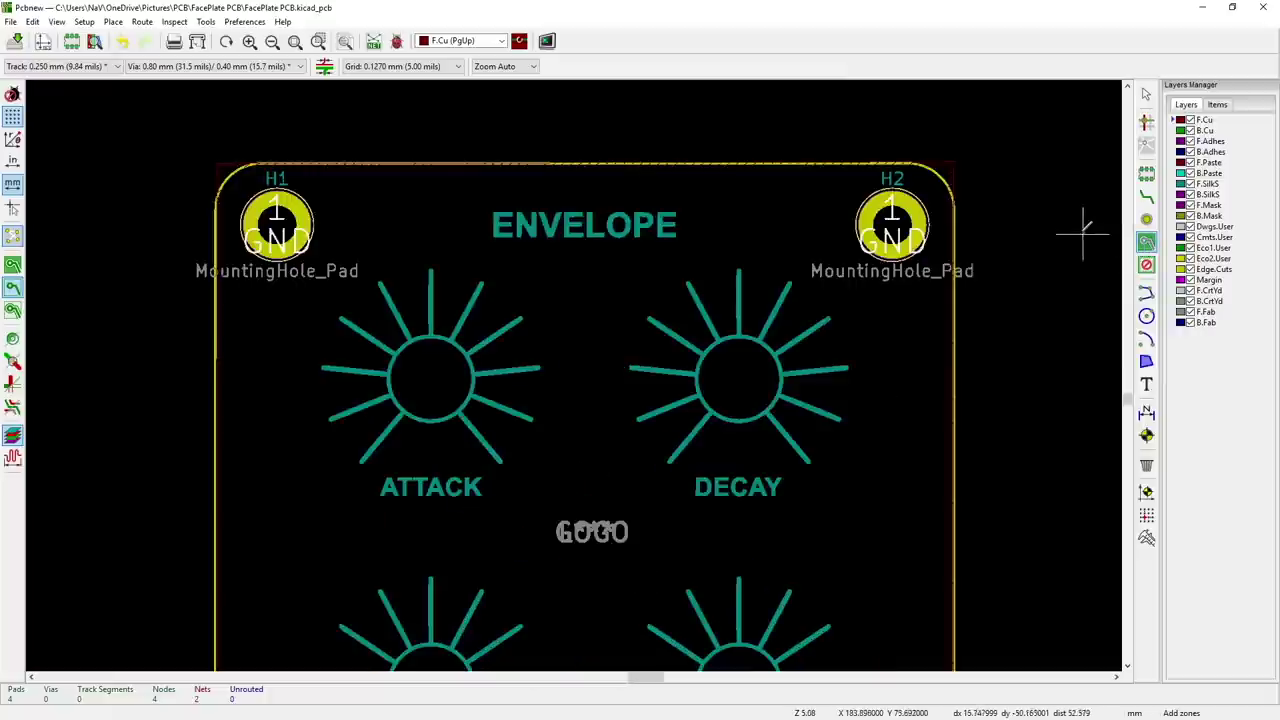
{"action": "right_click", "coordinate": [1035, 210]}
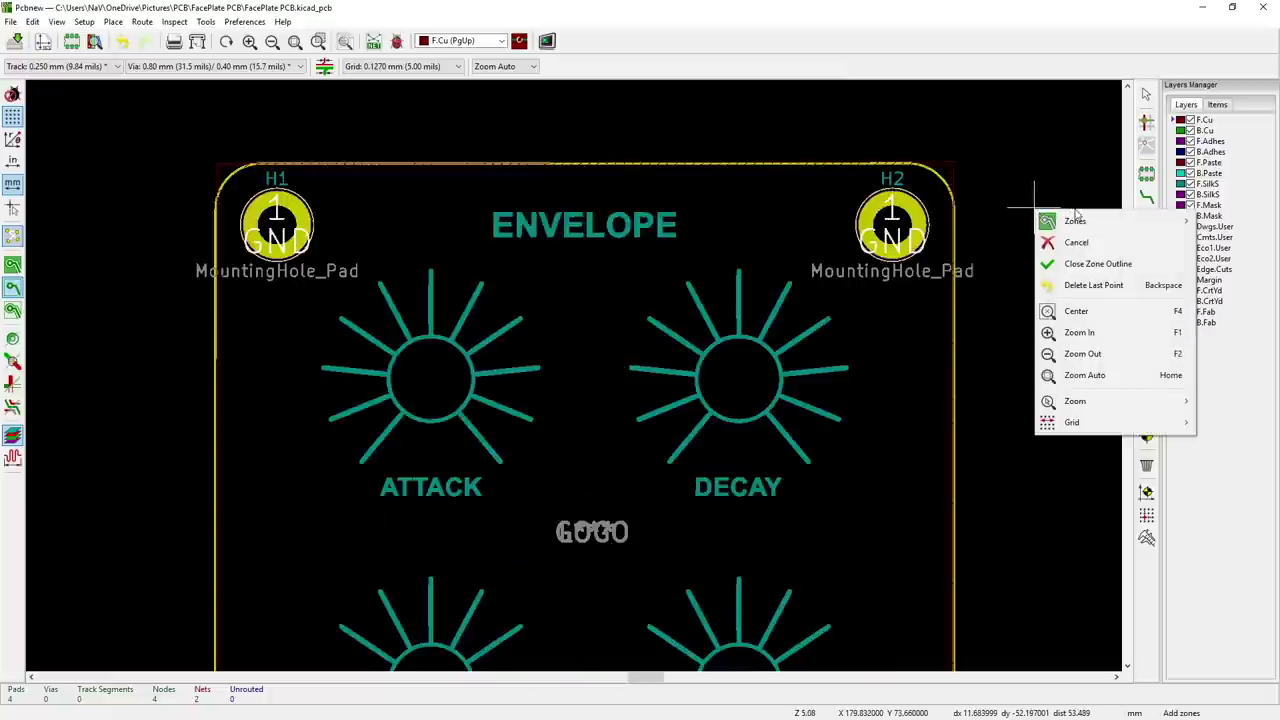
{"action": "mouse_move", "coordinate": [1080, 220]}
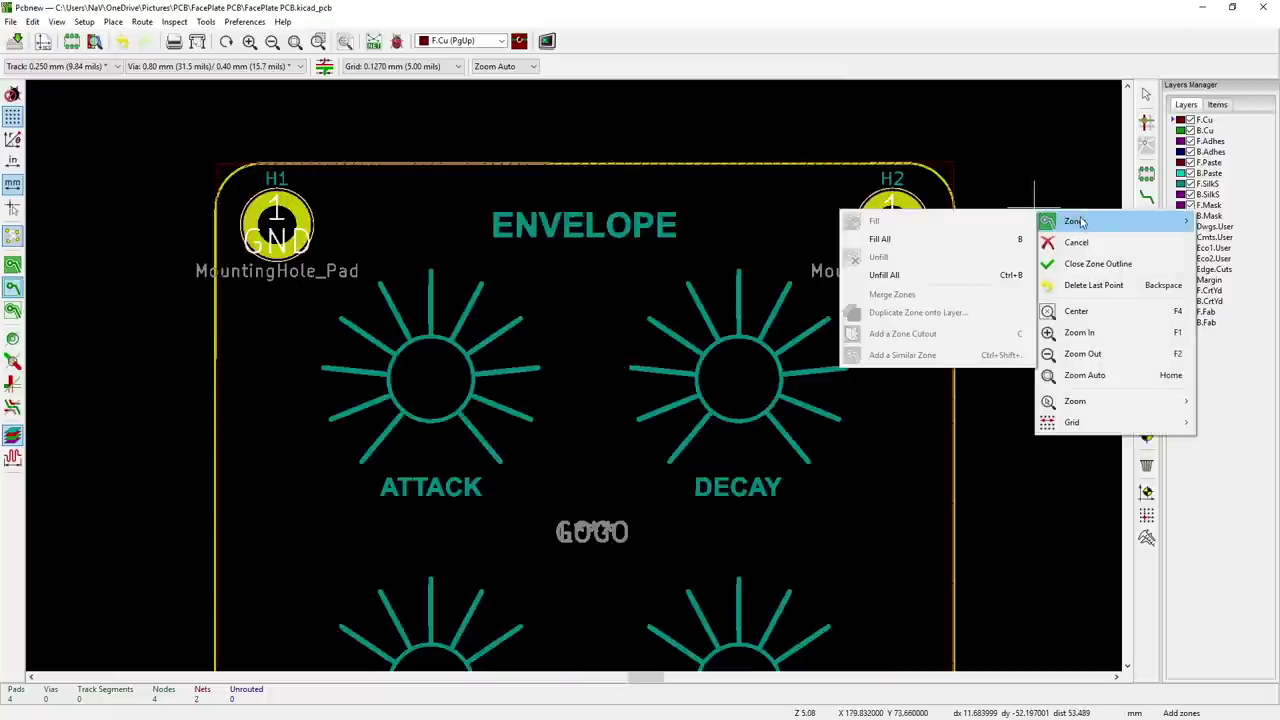
{"action": "left_click", "coordinate": [879, 239]}
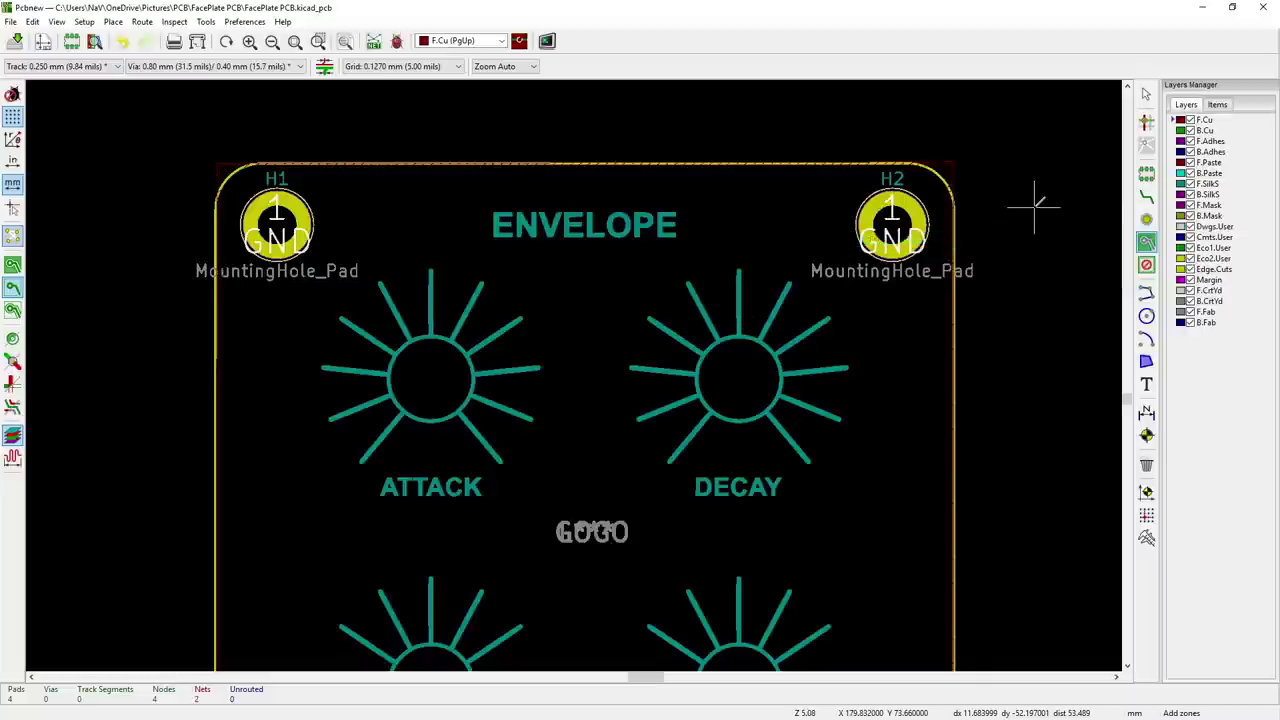
{"action": "scroll", "coordinate": [814, 308], "scroll_direction": "down", "scroll_amount": 1}
{"action": "scroll", "coordinate": [575, 375], "scroll_direction": "down", "scroll_amount": 2}
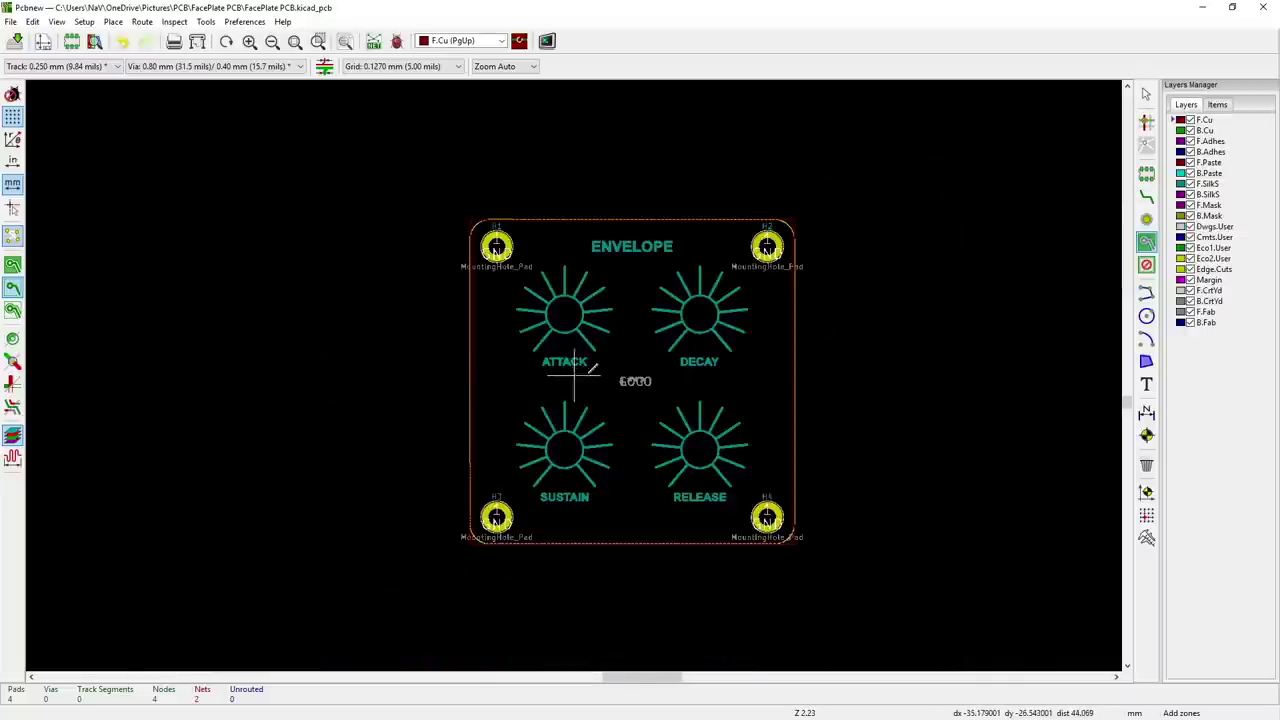
{"action": "scroll", "coordinate": [571, 386], "scroll_direction": "up", "scroll_amount": 2}
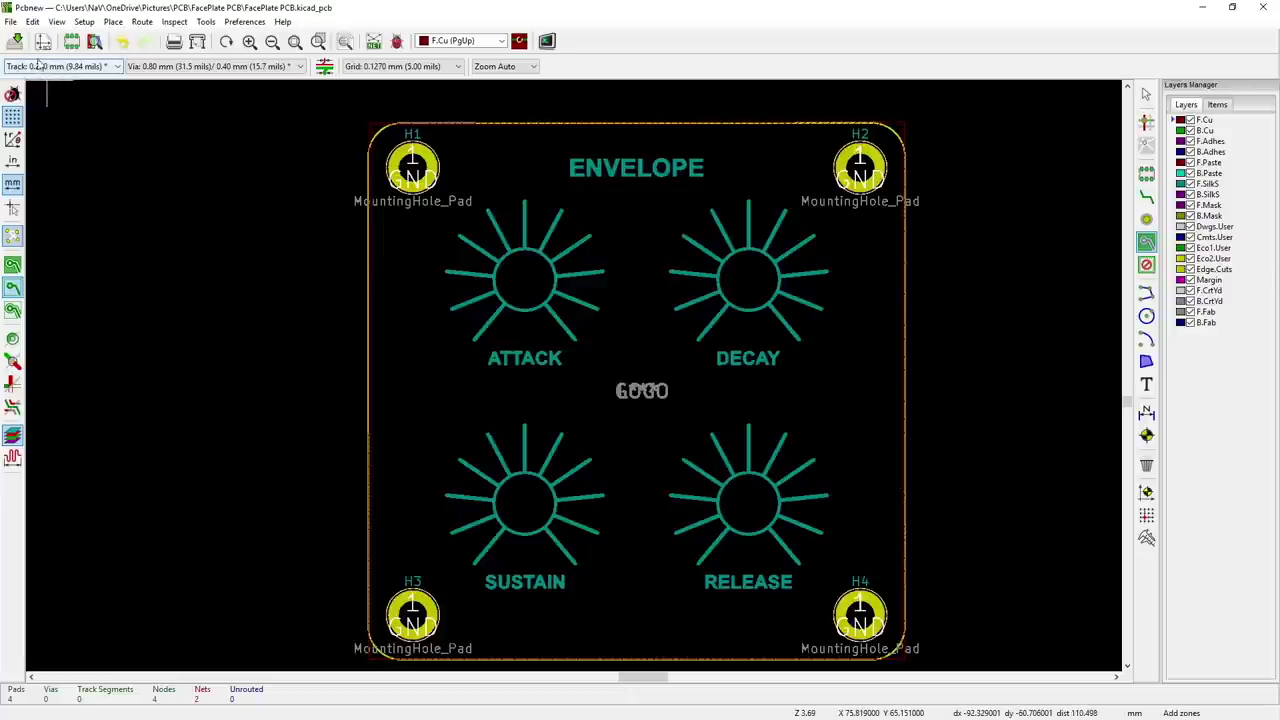
- Save the face plate board and open it in the 3D Viewer, tilted to show the front side
{"action": "left_click", "coordinate": [16, 40]}
{"action": "left_click", "coordinate": [57, 21]}
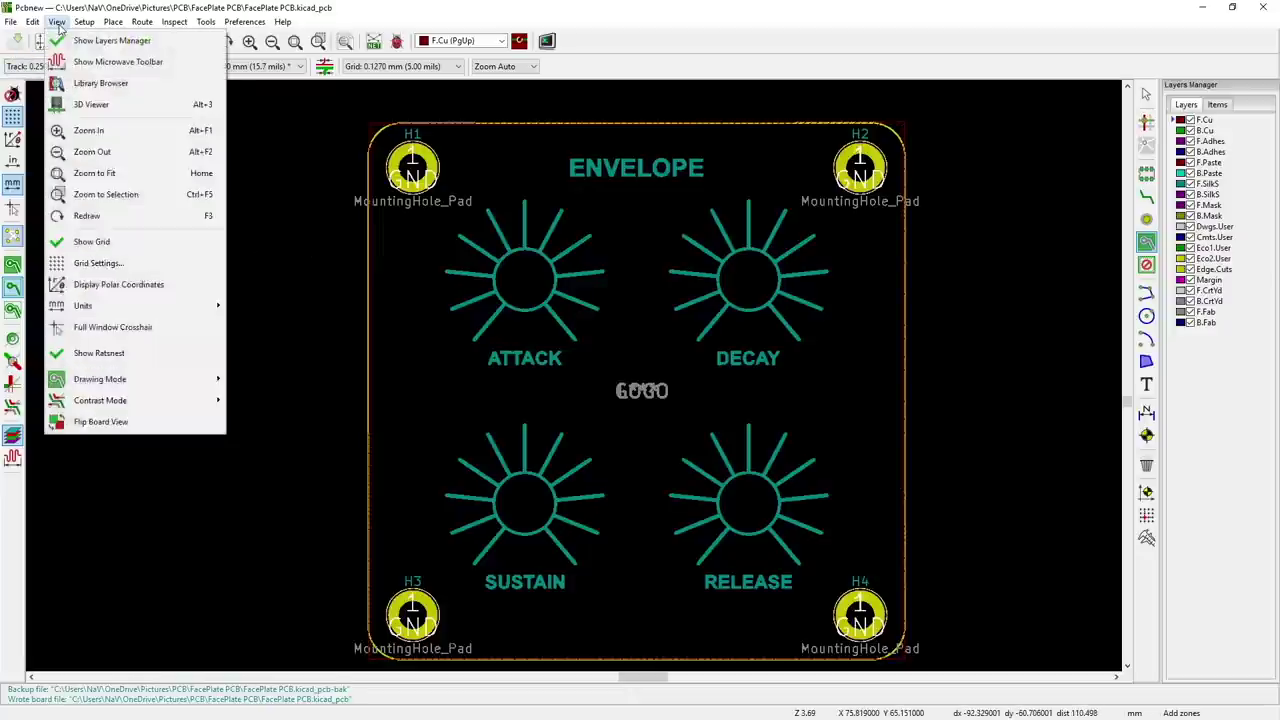
{"action": "mouse_move", "coordinate": [80, 23]}
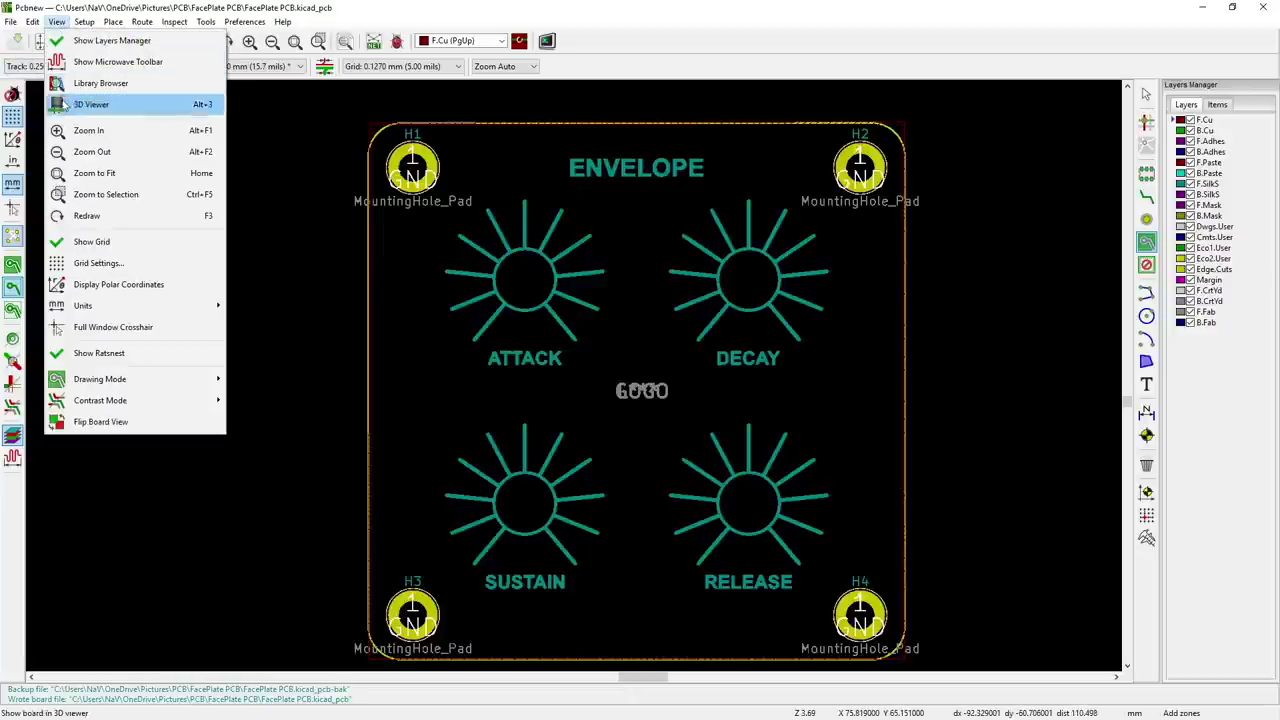
{"action": "left_click", "coordinate": [100, 106]}
{"action": "left_click_drag", "start_coordinate": [283, 588], "coordinate": [598, 168]}
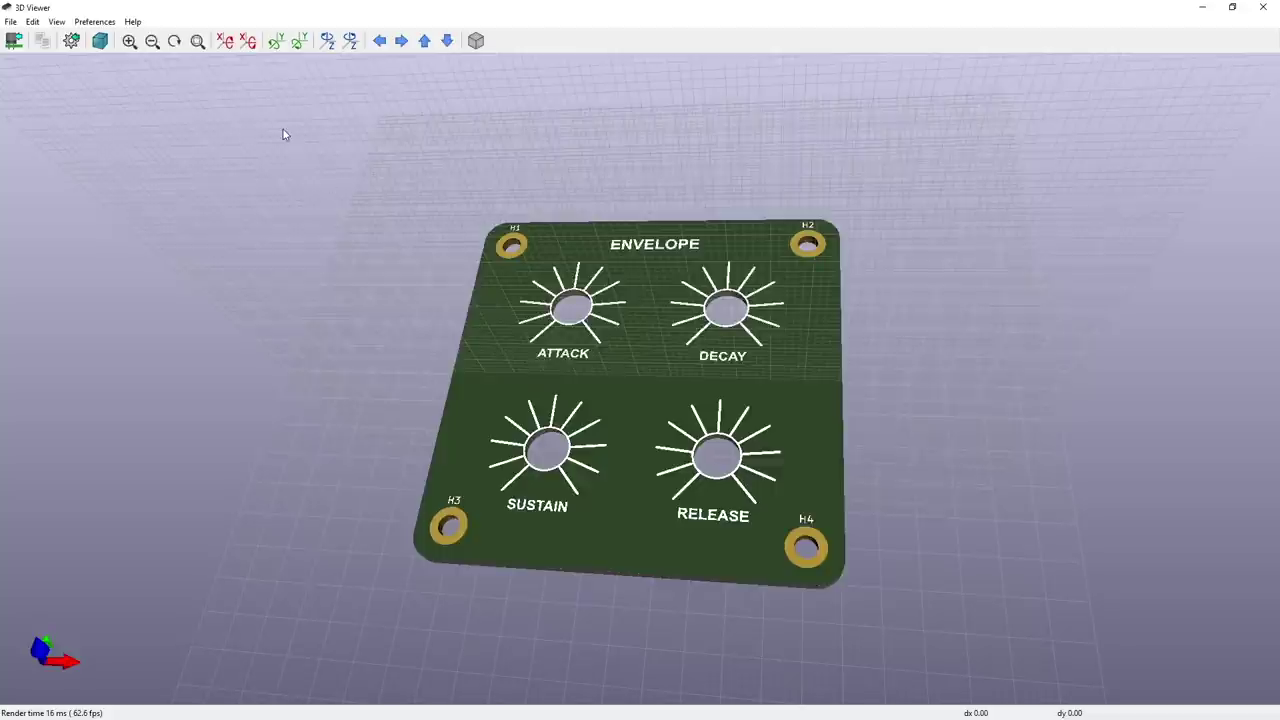
- Hide the solder mask layers in the 3D display options
{"action": "left_click", "coordinate": [57, 22]}
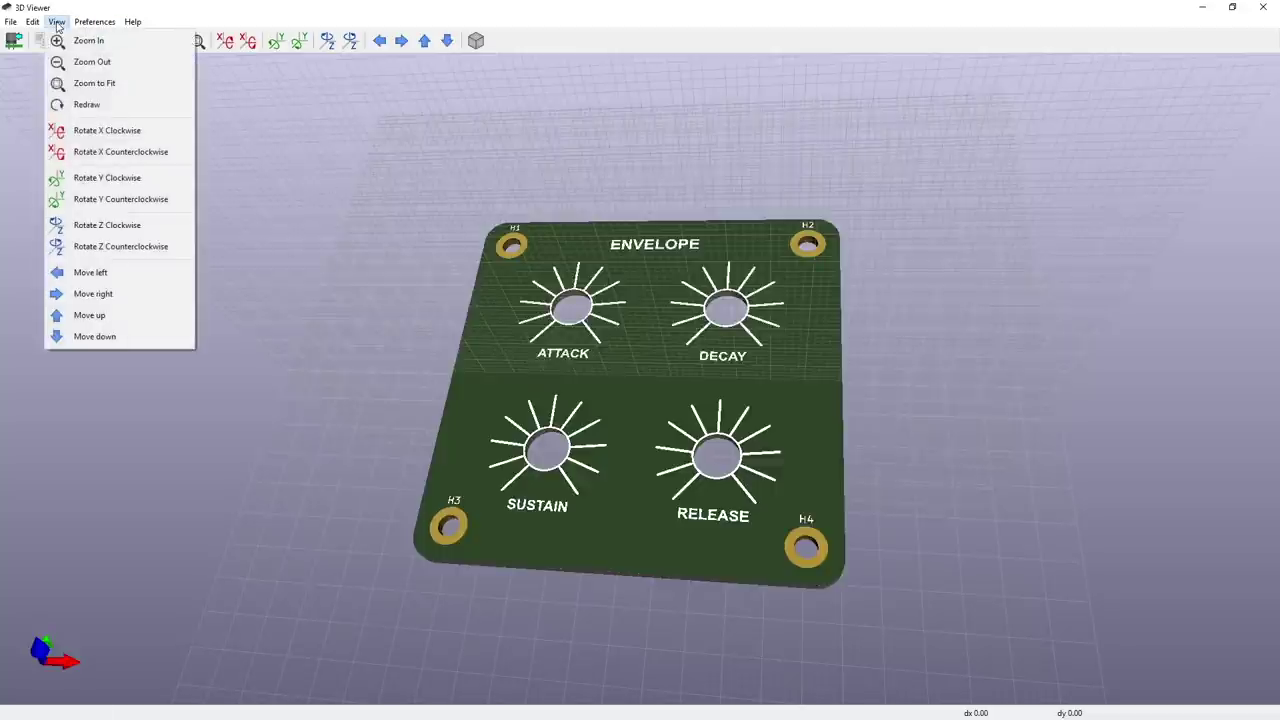
{"action": "mouse_move", "coordinate": [77, 24]}
{"action": "left_click", "coordinate": [114, 67]}
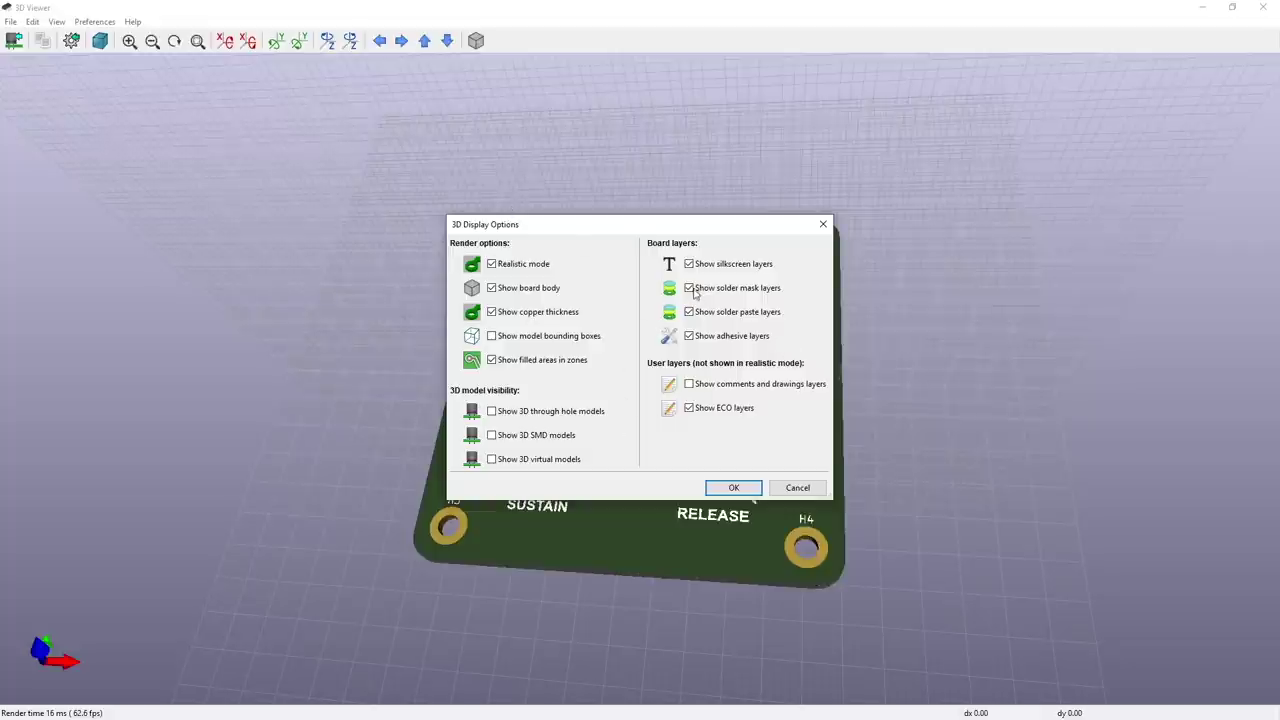
{"action": "left_click", "coordinate": [720, 490]}
- Examine the copper coverage on the front and back of the board, around the knob cutouts and mounting holes
{"action": "scroll", "coordinate": [718, 481], "scroll_direction": "up", "scroll_amount": 3}
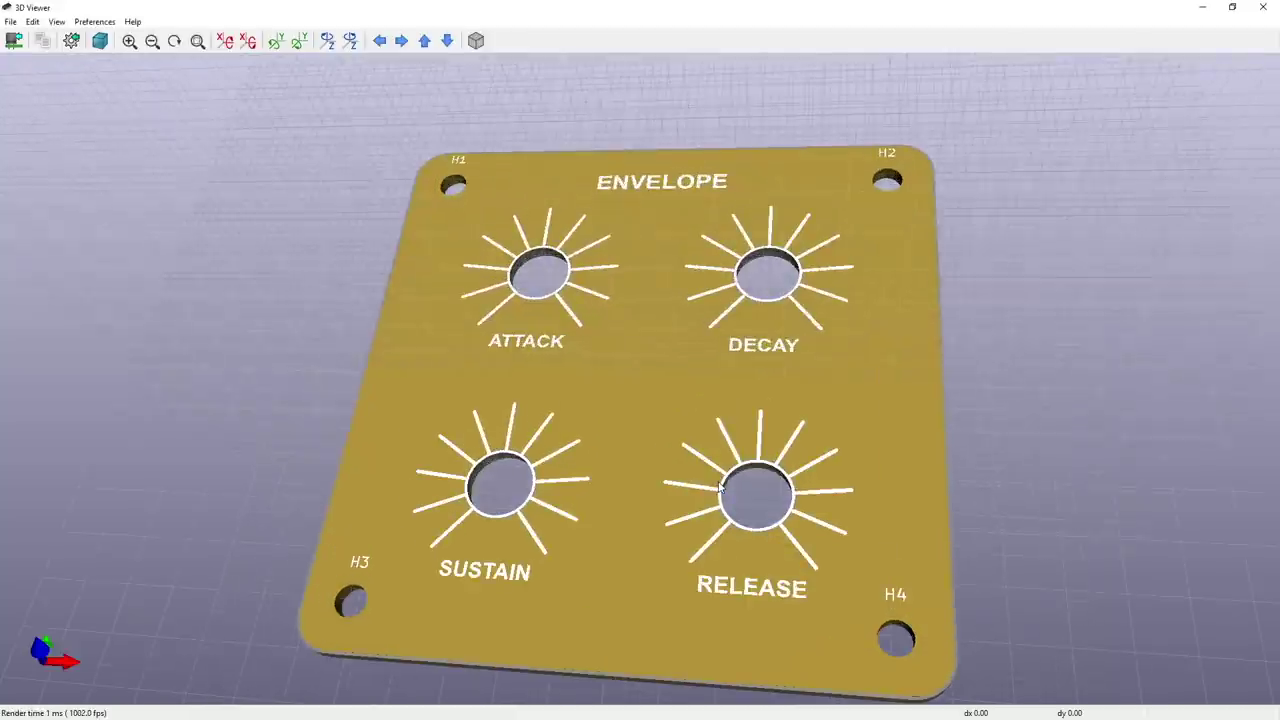
{"action": "left_click_drag", "start_coordinate": [718, 481], "coordinate": [722, 319]}
{"action": "scroll", "coordinate": [918, 492], "scroll_direction": "up", "scroll_amount": 5}
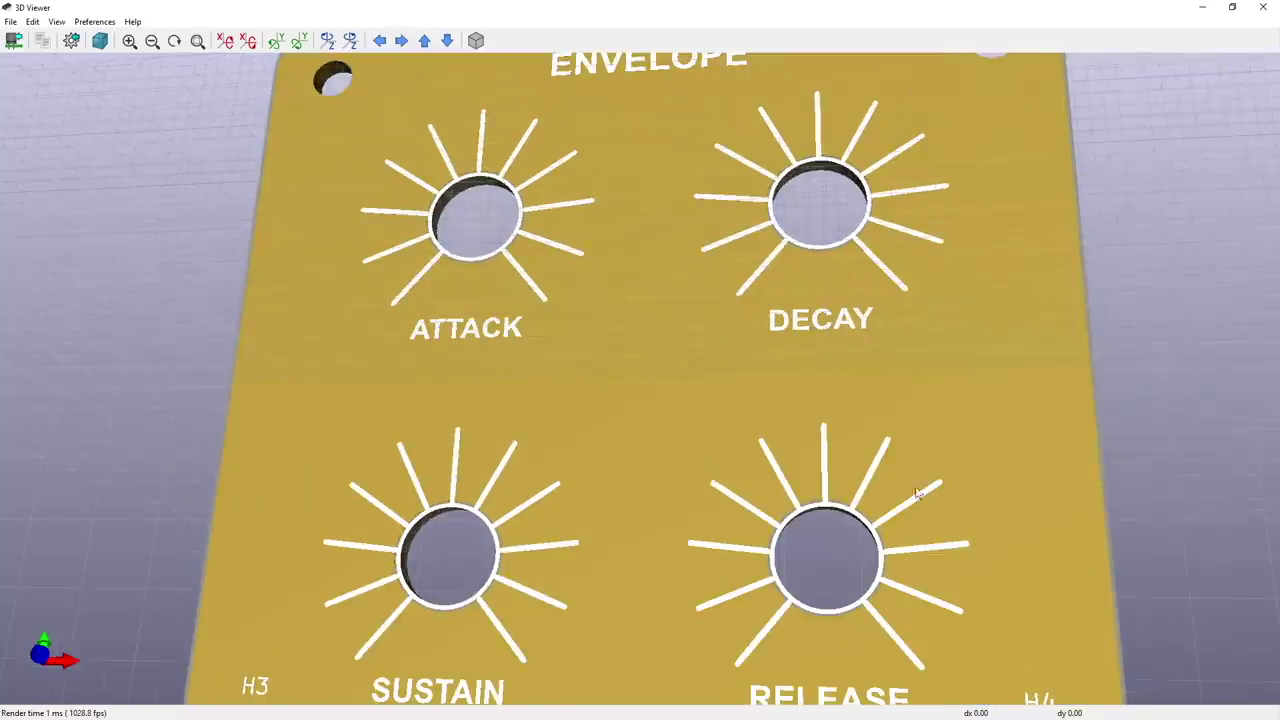
{"action": "scroll", "coordinate": [1120, 354], "scroll_direction": "up", "scroll_amount": 5}
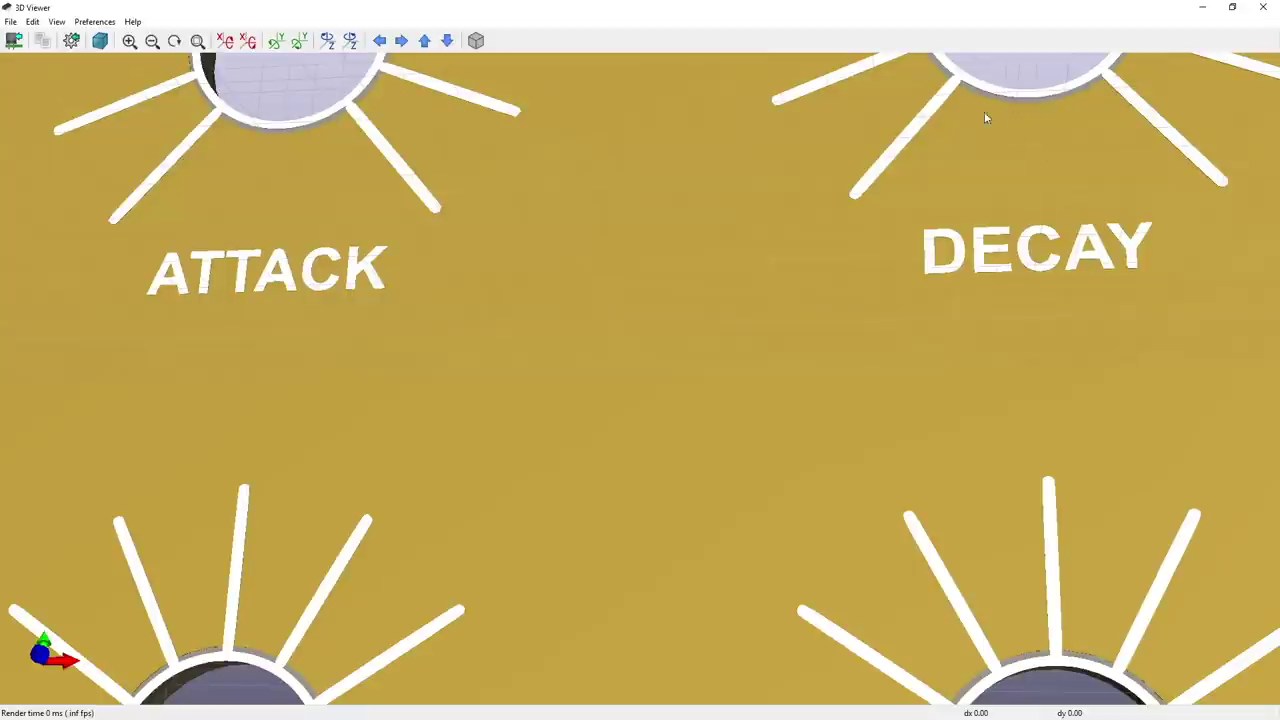
{"action": "scroll", "coordinate": [952, 209], "scroll_direction": "down", "scroll_amount": 5}
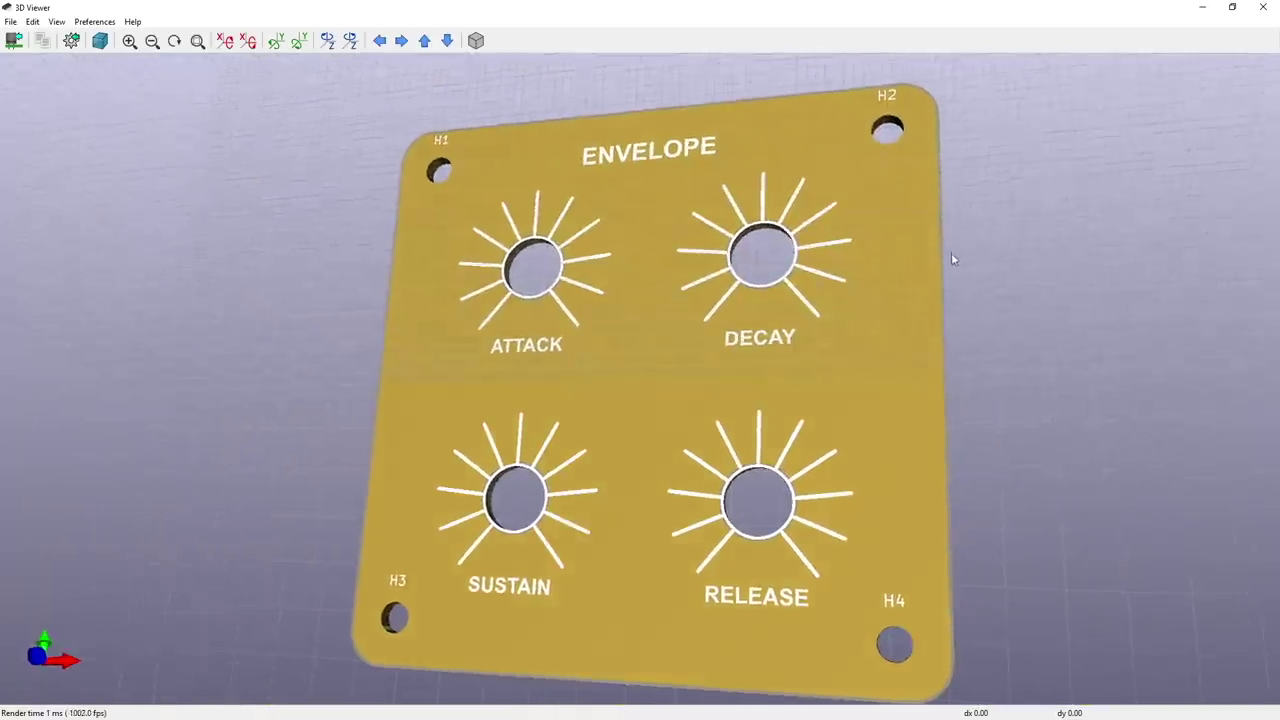
{"action": "left_click_drag", "start_coordinate": [952, 259], "coordinate": [711, 337]}
{"action": "scroll", "coordinate": [926, 233], "scroll_direction": "up", "scroll_amount": 2}
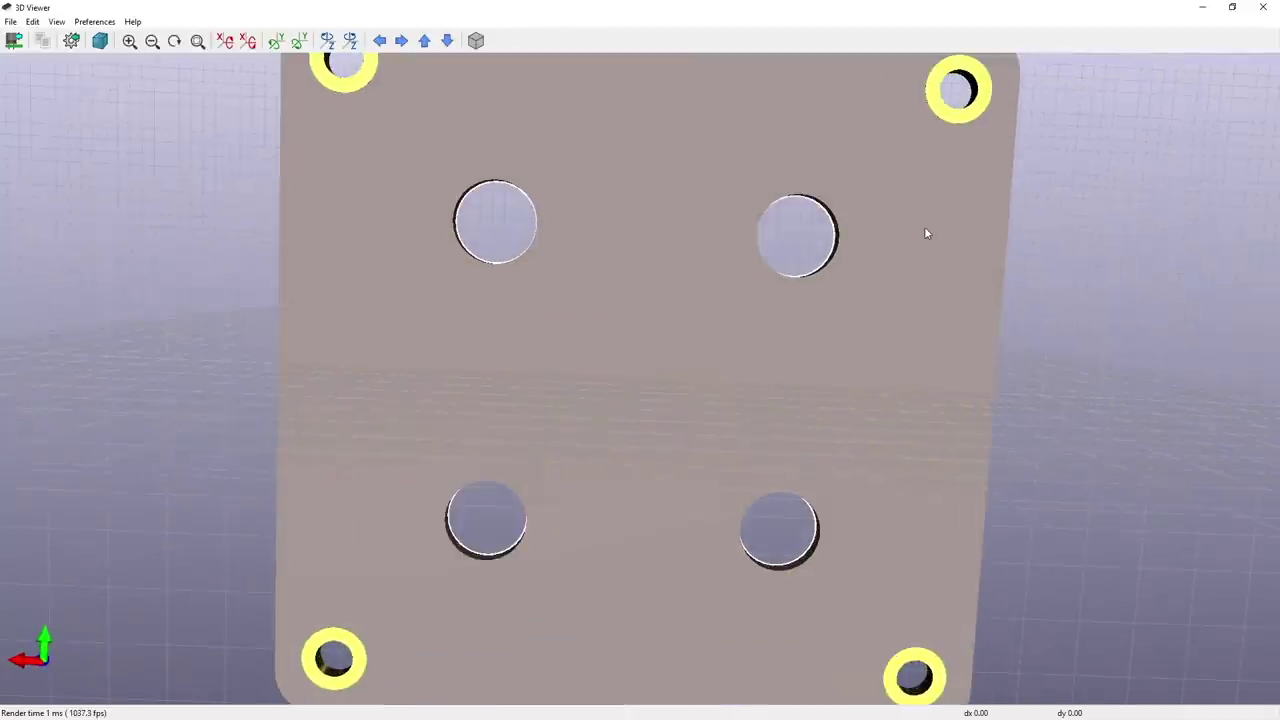
{"action": "scroll", "coordinate": [926, 233], "scroll_direction": "down", "scroll_amount": 2}
- Switch back to Pcbnew and duplicate the GND zone from F.Cu onto the B.Cu layer
{"action": "key", "text": "alt+Tab"}
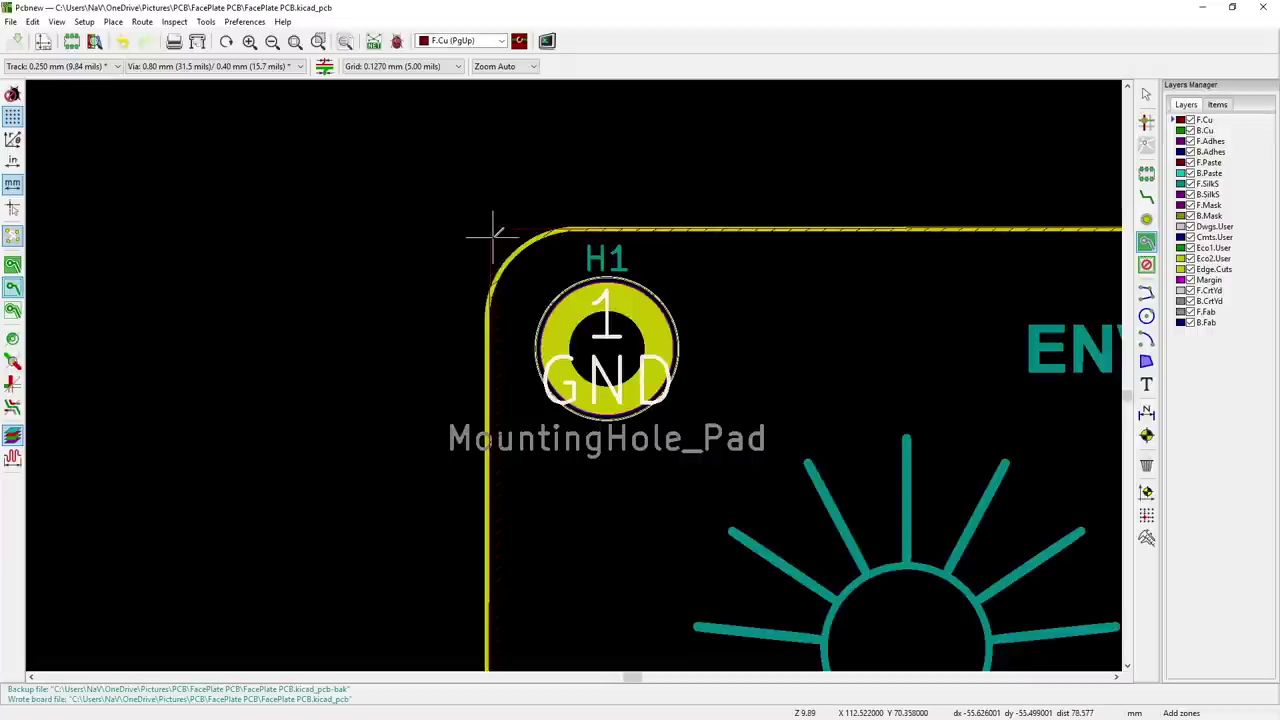
{"action": "left_click", "coordinate": [1146, 94]}
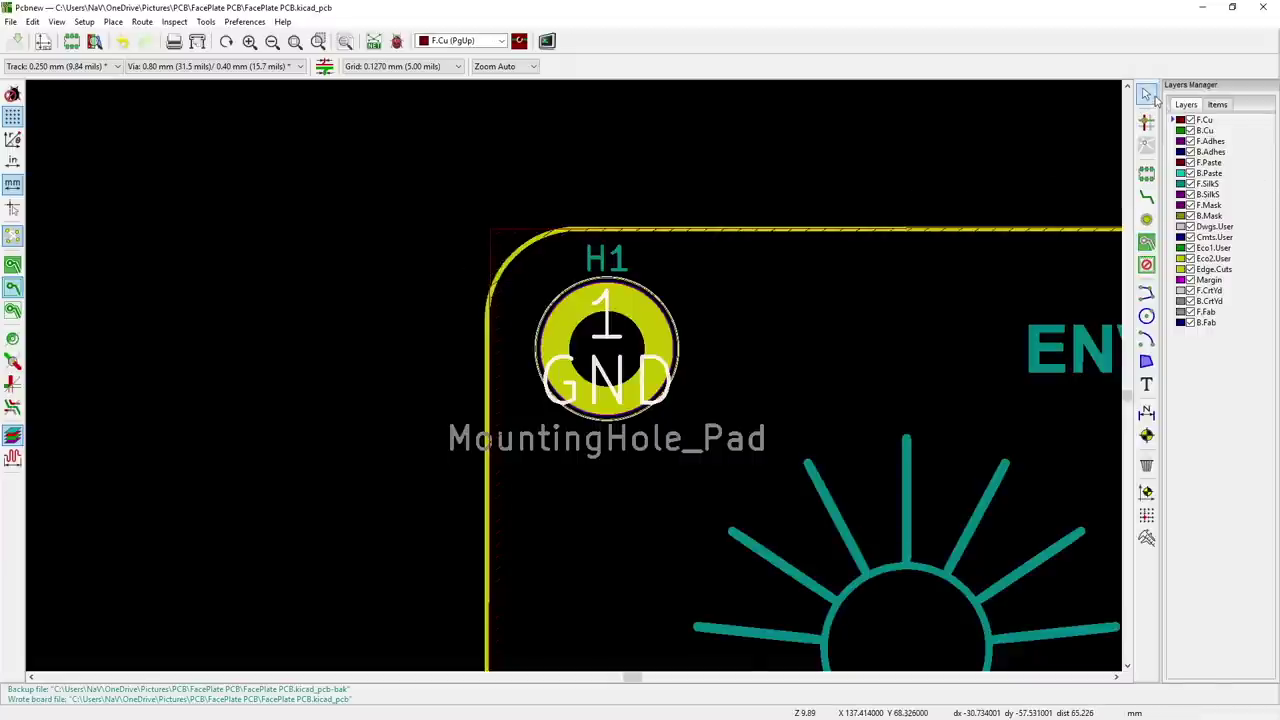
{"action": "left_click", "coordinate": [514, 234]}
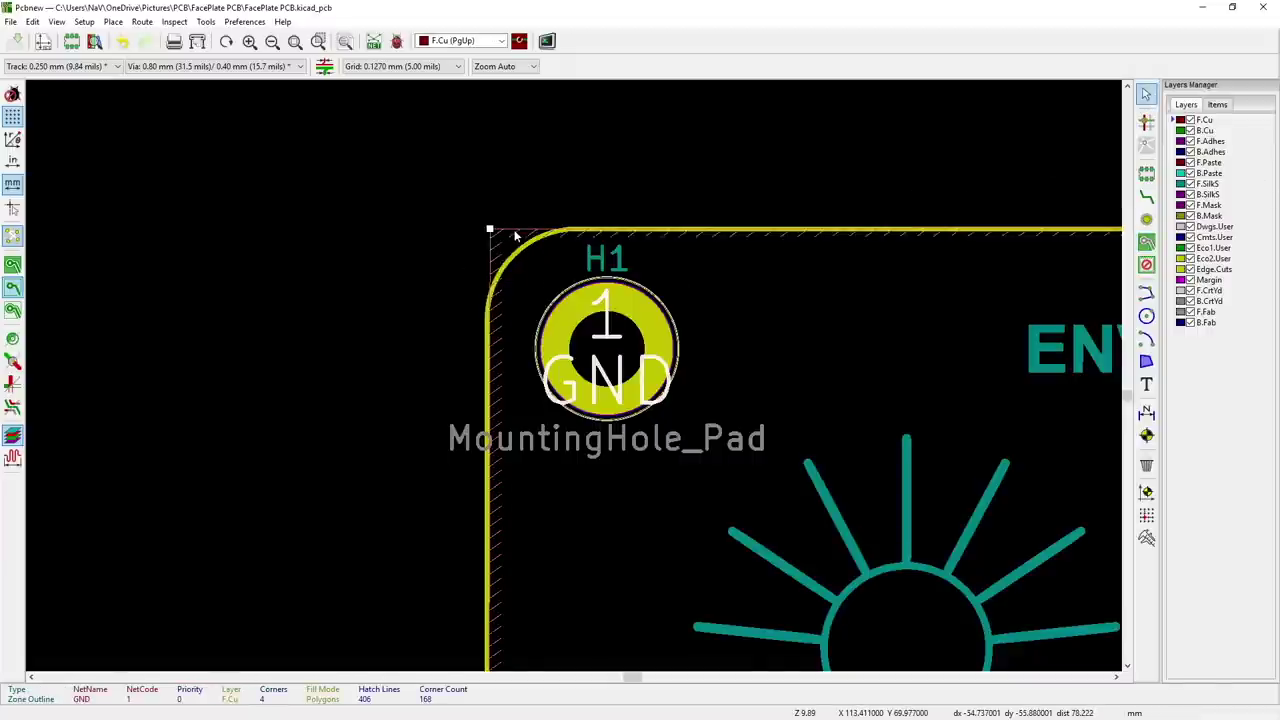
{"action": "right_click", "coordinate": [515, 232]}
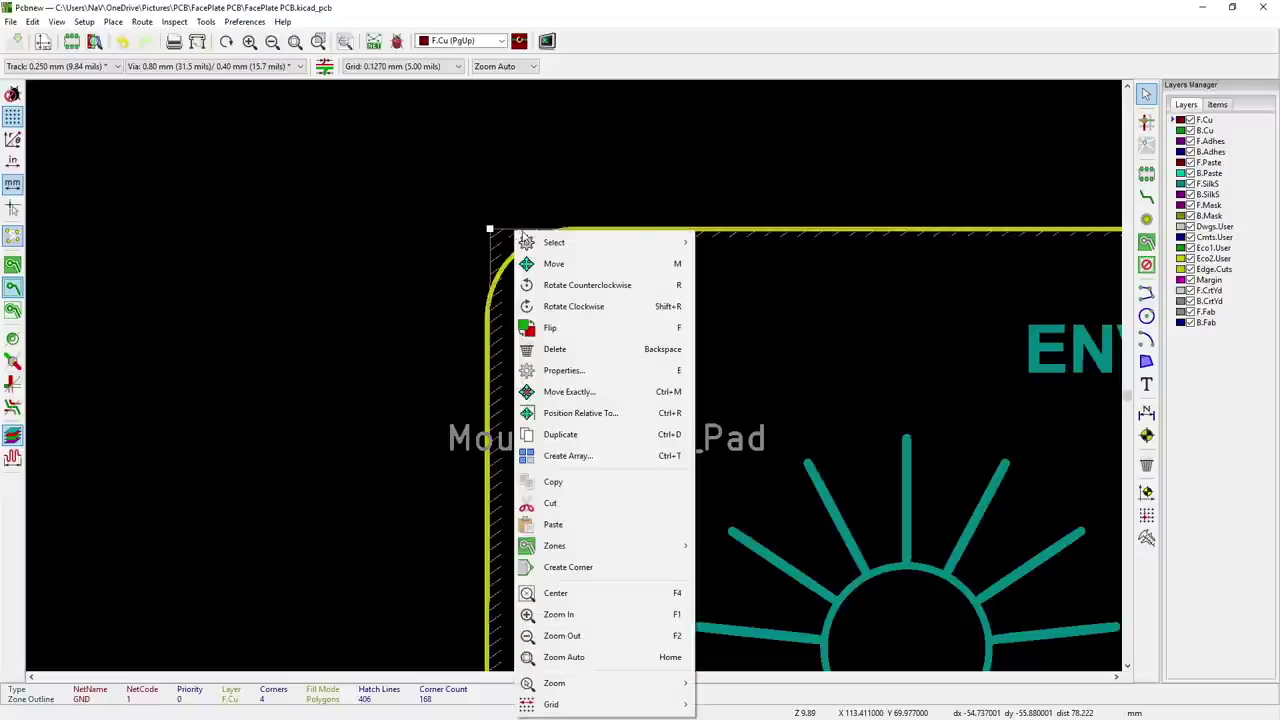
{"action": "mouse_move", "coordinate": [528, 545]}
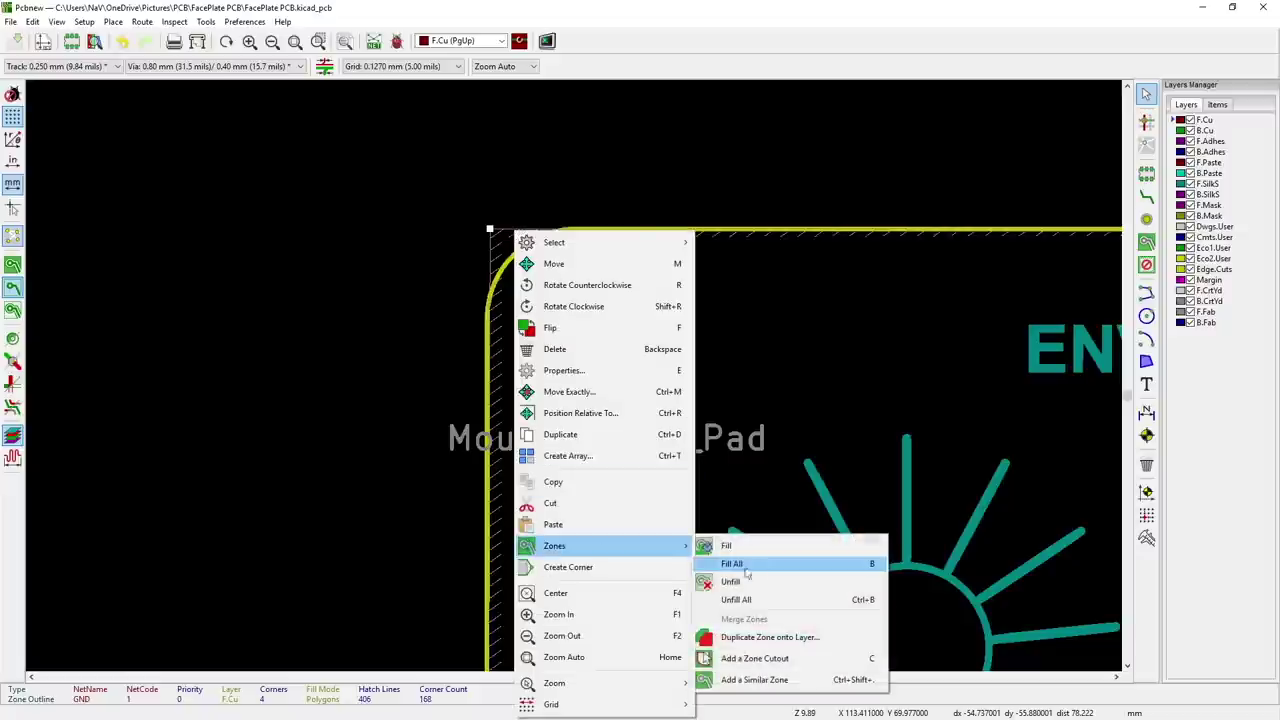
{"action": "left_click", "coordinate": [755, 640]}
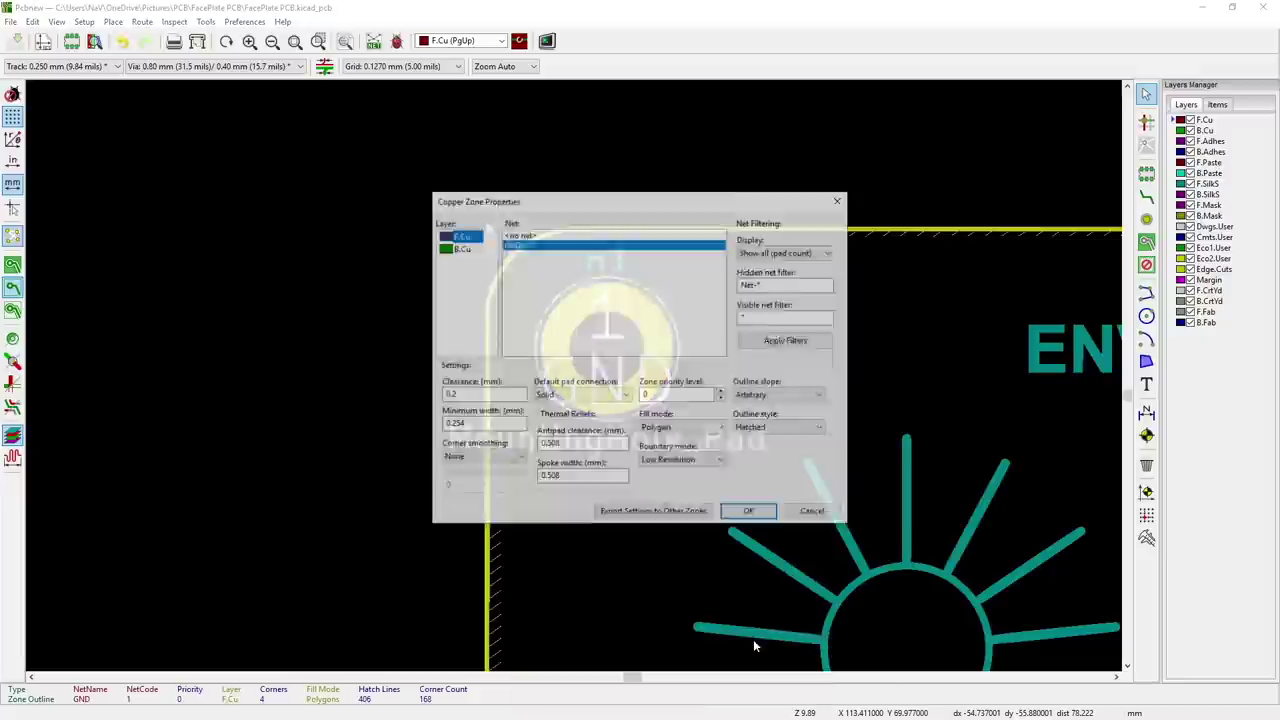
{"action": "left_click", "coordinate": [452, 250]}
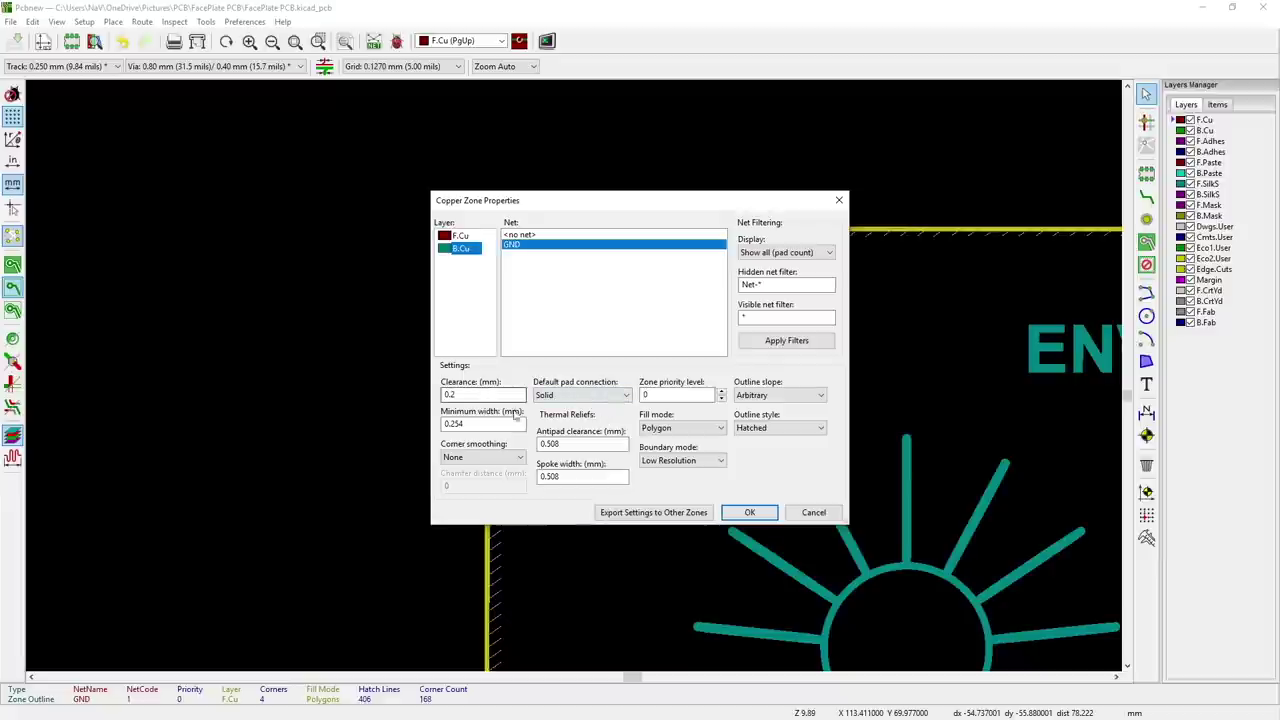
{"action": "left_click", "coordinate": [750, 513]}
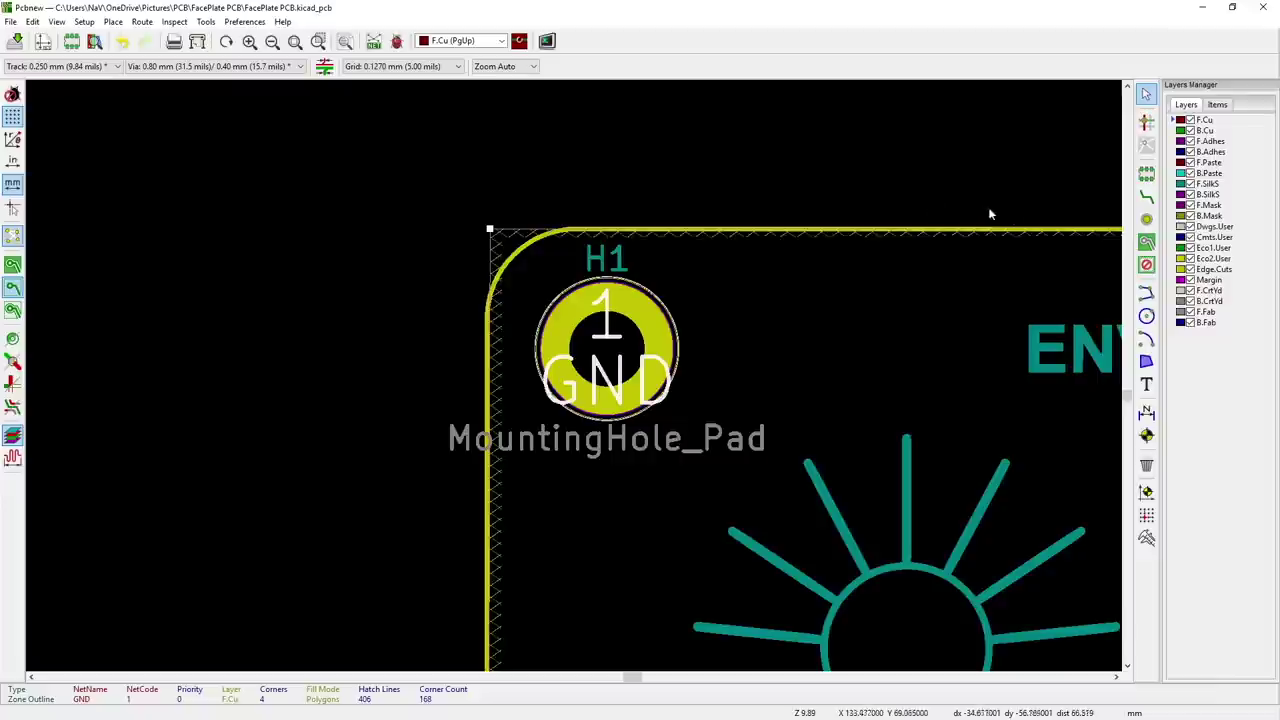
- Run the design rule check with all zones refilled, and review the problem markers and unconnected items
{"action": "left_click", "coordinate": [1147, 243]}
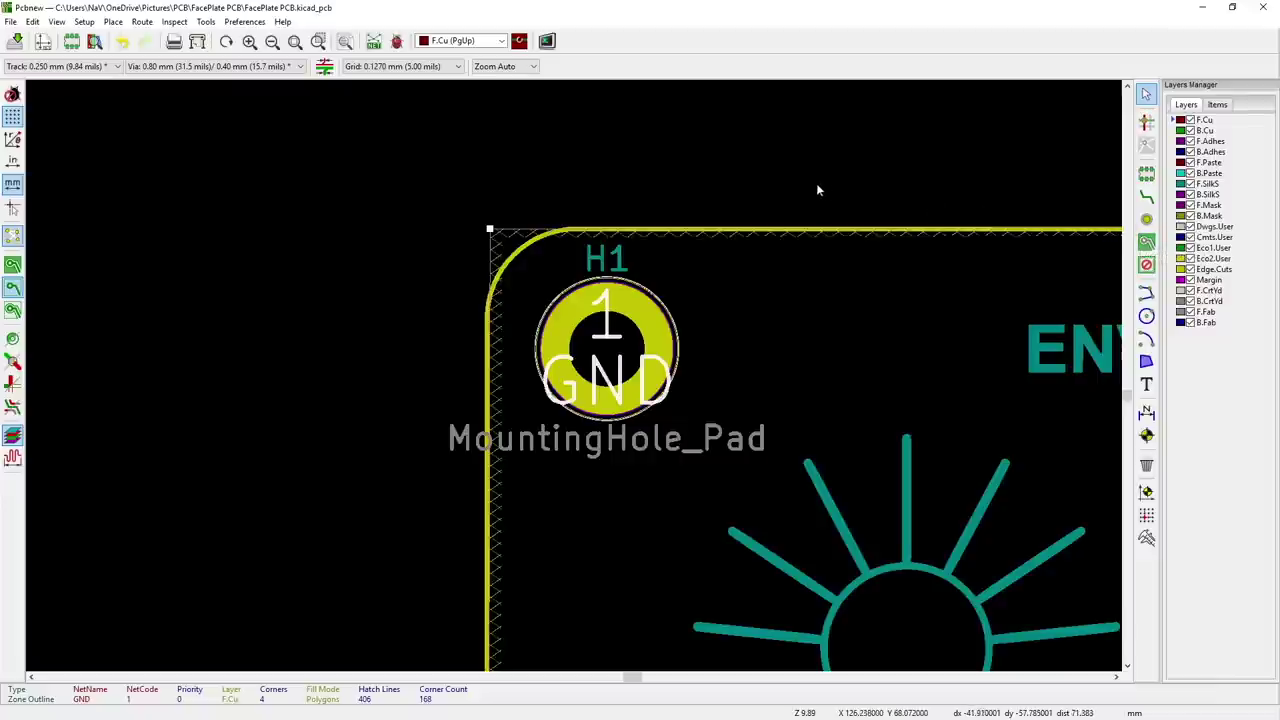
{"action": "left_click", "coordinate": [396, 41]}
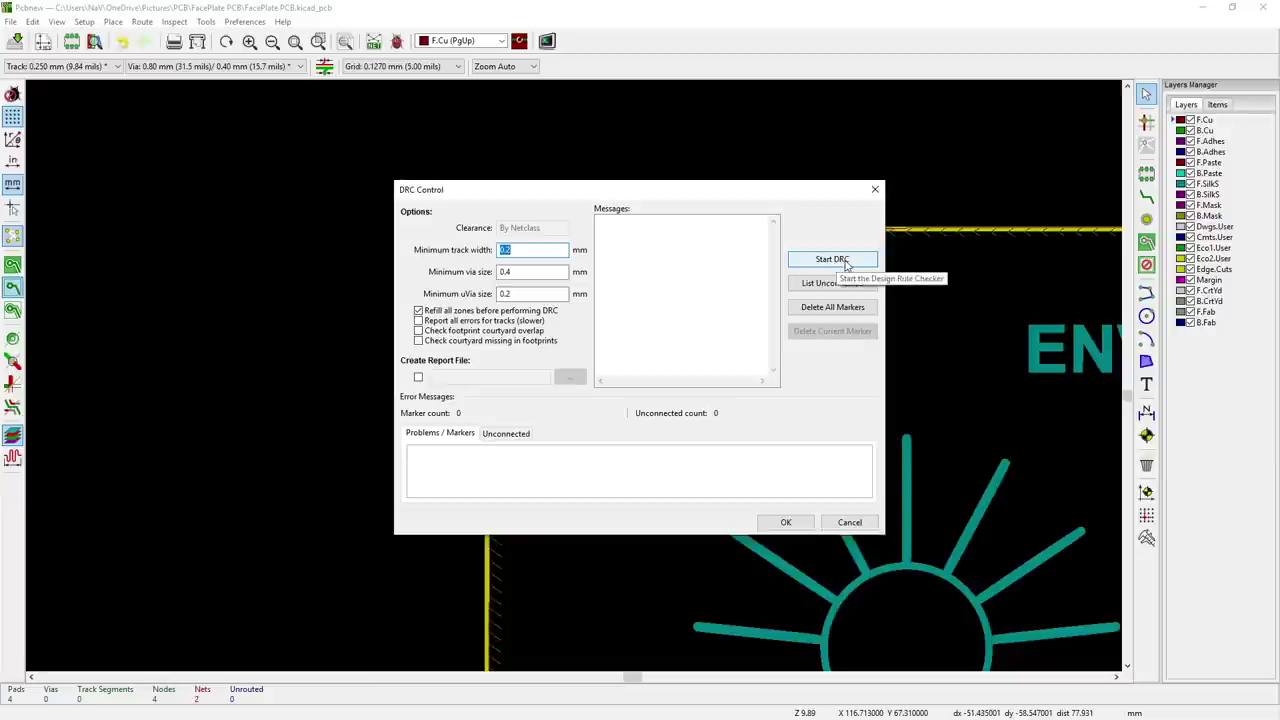
{"action": "left_click", "coordinate": [845, 262]}
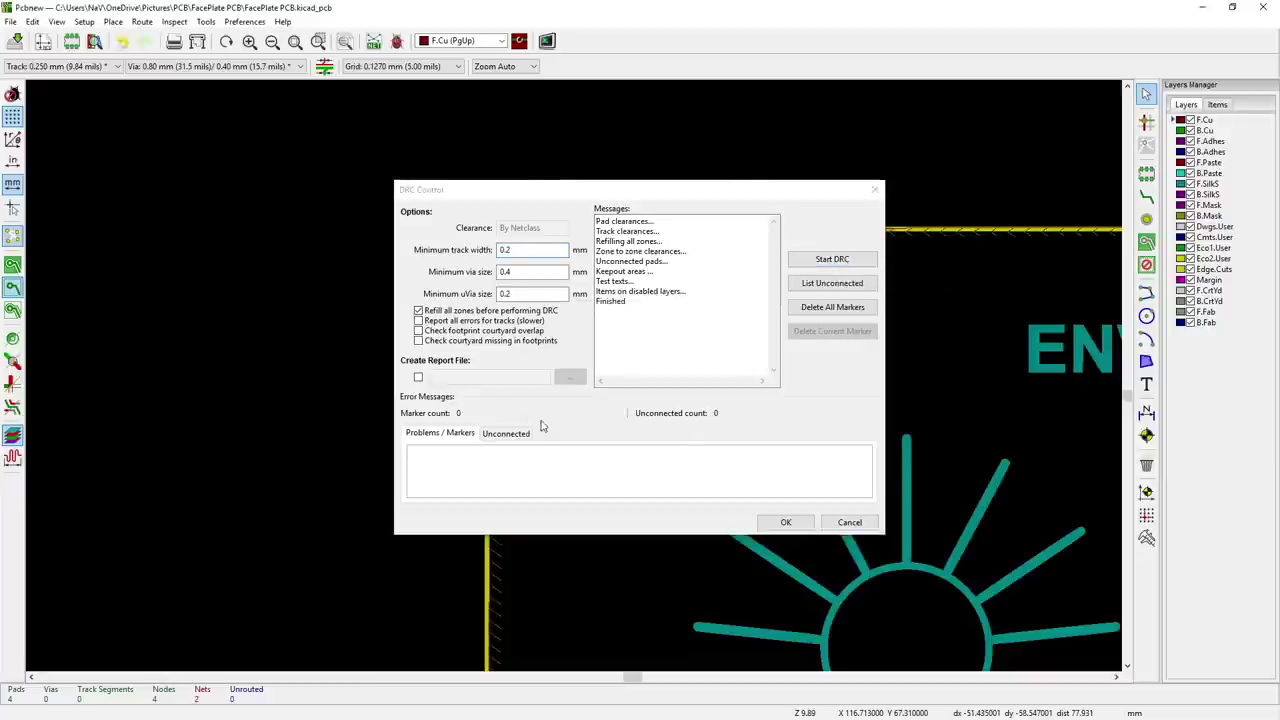
{"action": "left_click", "coordinate": [508, 436]}
{"action": "left_click", "coordinate": [451, 436]}
{"action": "left_click", "coordinate": [510, 436]}
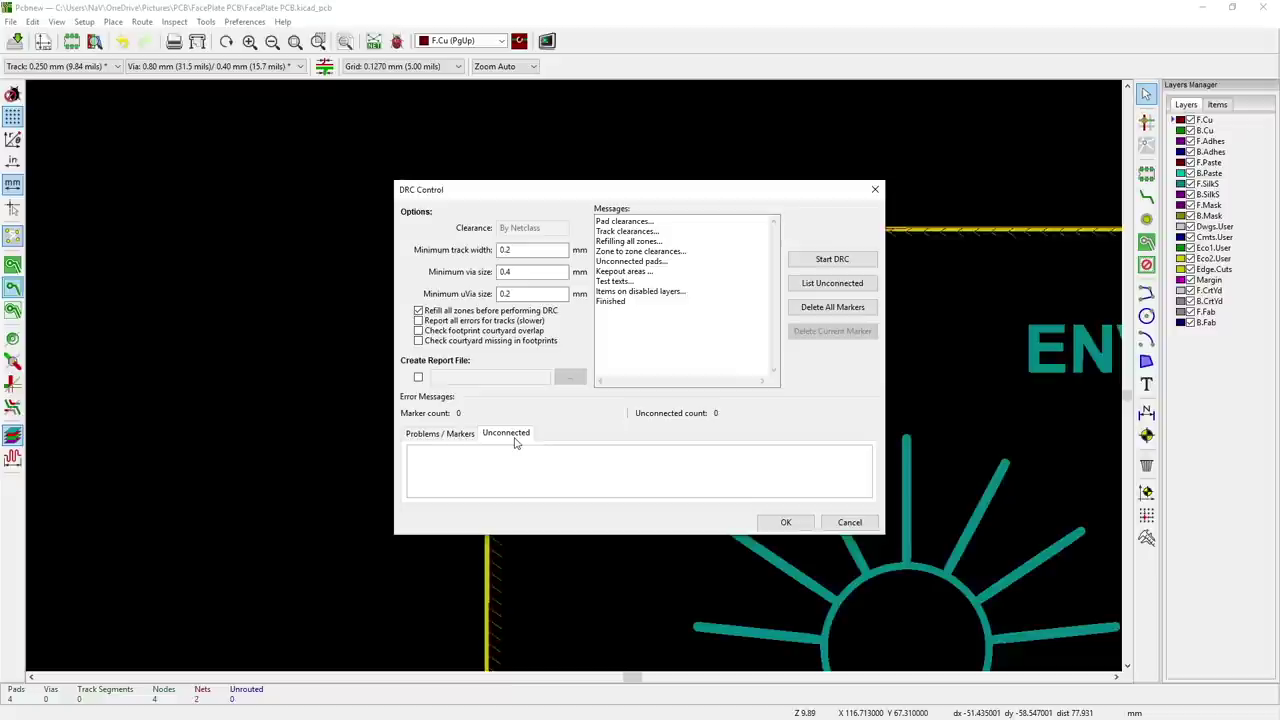
{"action": "left_click", "coordinate": [443, 434]}
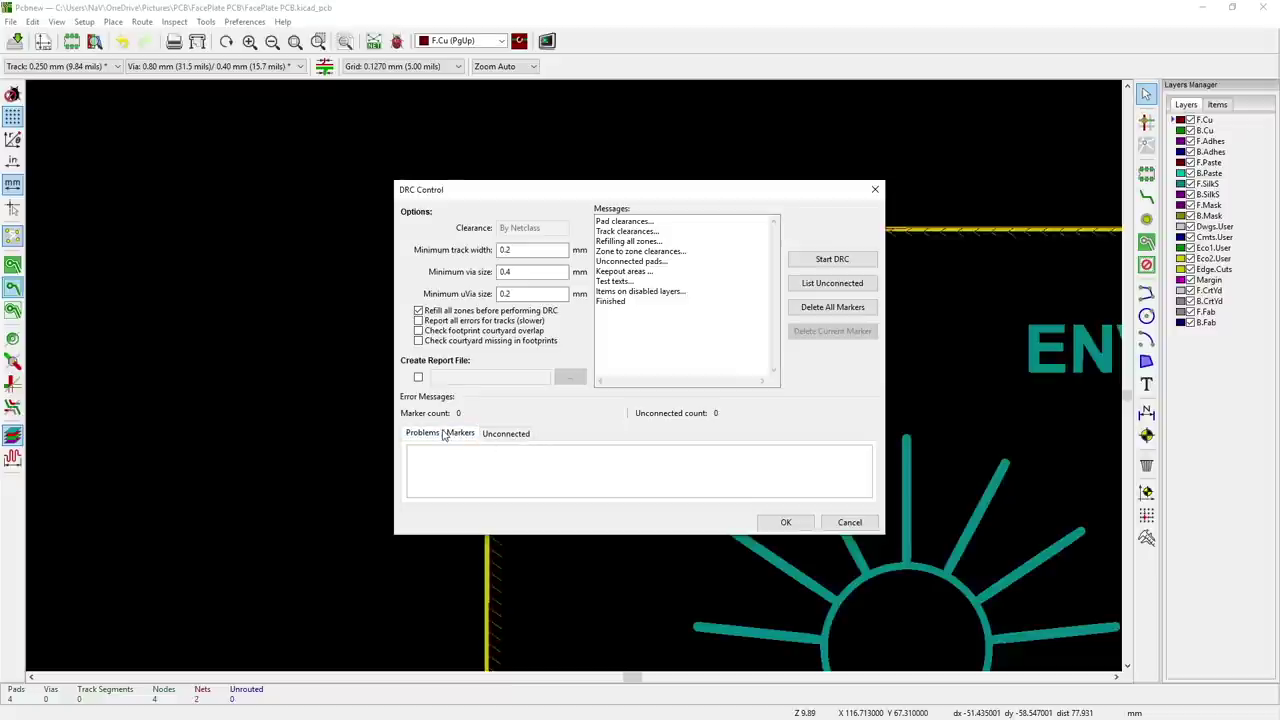
{"action": "left_click", "coordinate": [511, 436]}
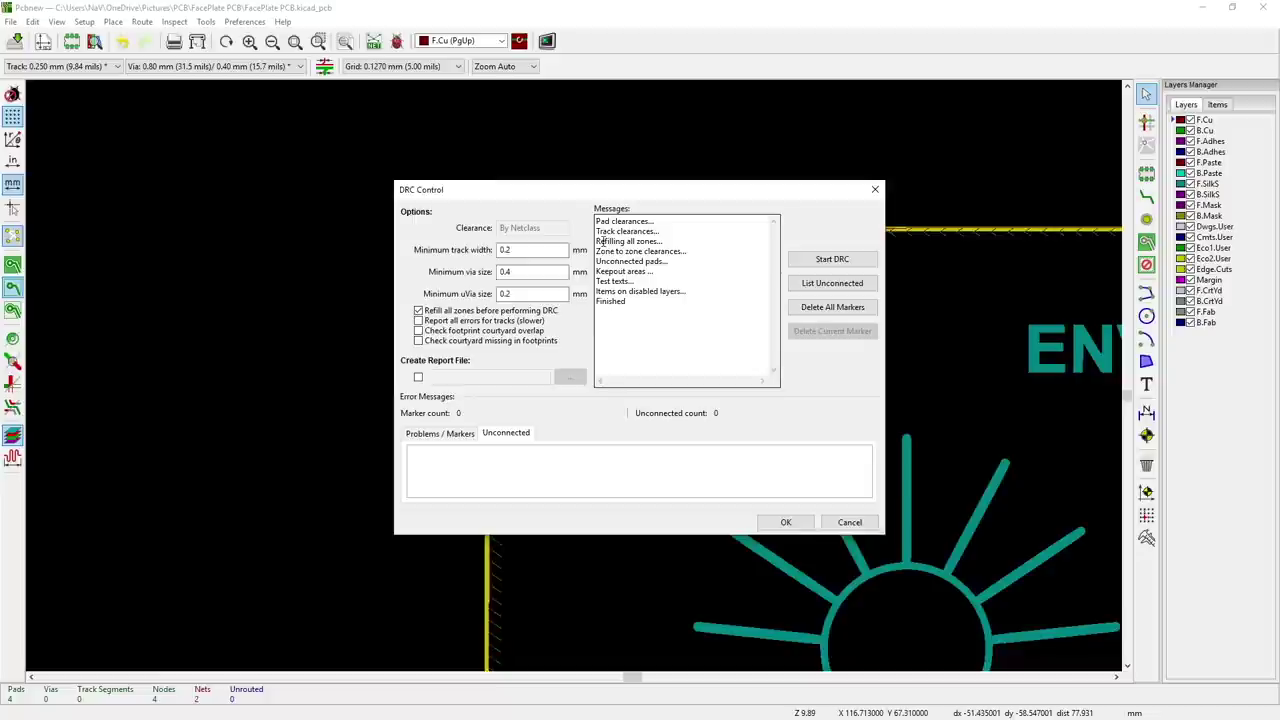
{"action": "left_click", "coordinate": [771, 524]}
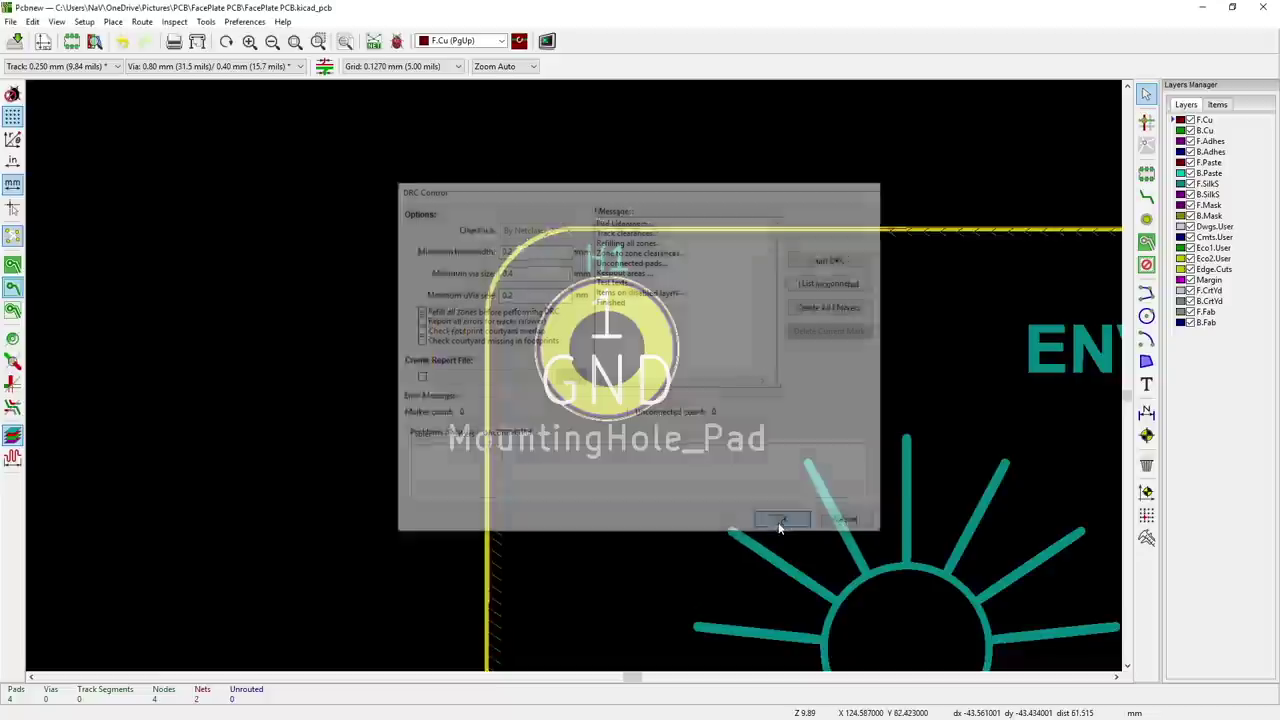
- Save the board, open it in a maximized 3D Viewer and inspect the copper on both sides
{"action": "scroll", "coordinate": [809, 477], "scroll_direction": "down", "scroll_amount": 1}
{"action": "scroll", "coordinate": [427, 272], "scroll_direction": "up", "scroll_amount": 1}
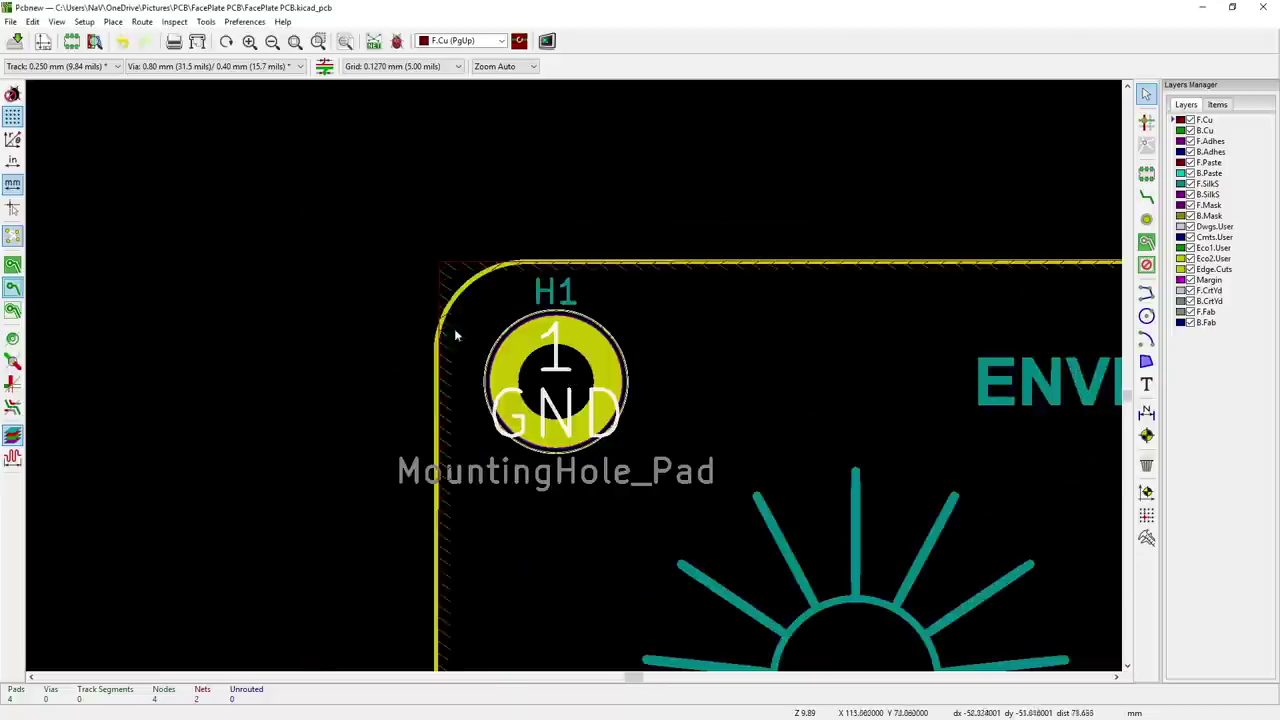
{"action": "left_click", "coordinate": [15, 40]}
{"action": "left_click", "coordinate": [57, 21]}
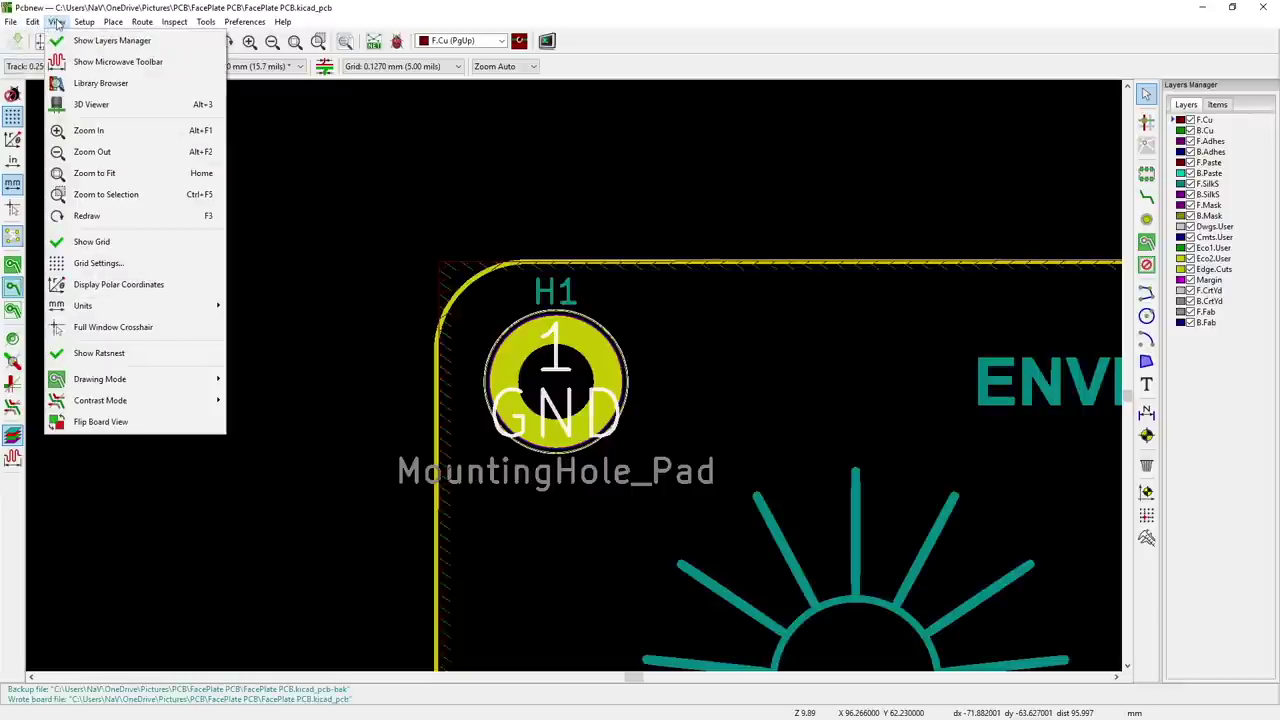
{"action": "left_click", "coordinate": [90, 104]}
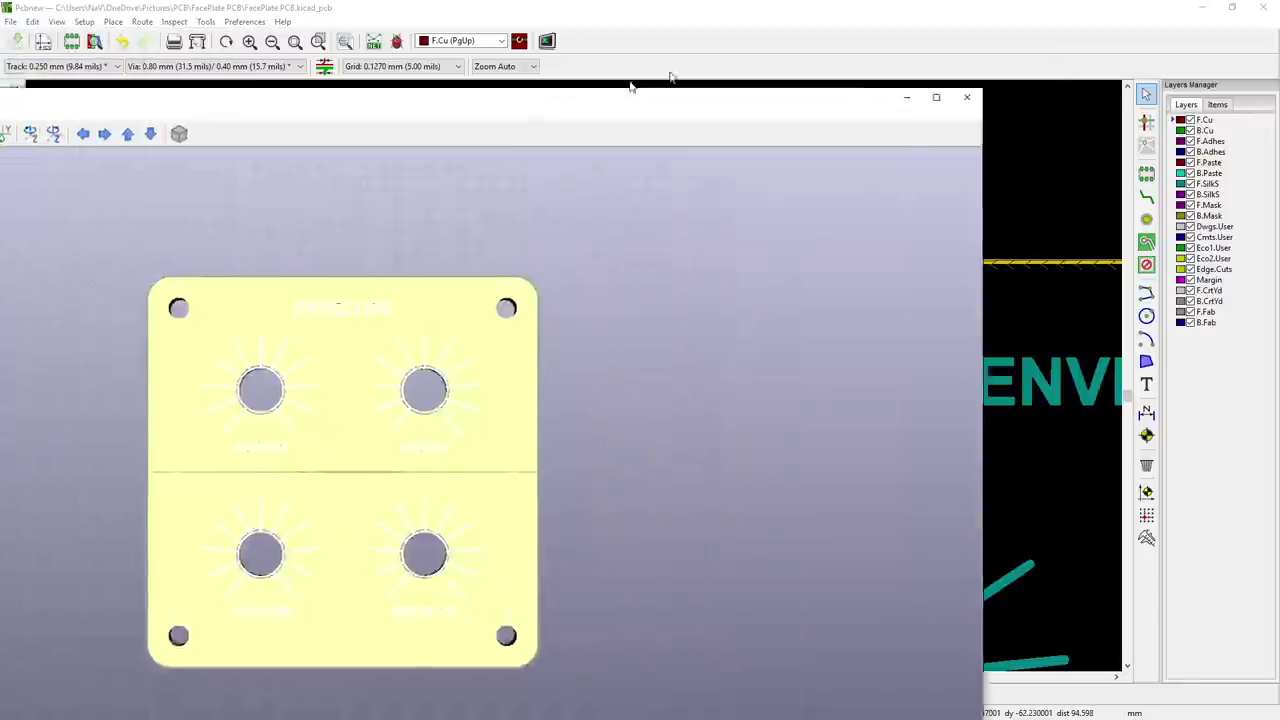
{"action": "double_click", "coordinate": [674, 80]}
{"action": "scroll", "coordinate": [651, 400], "scroll_direction": "up", "scroll_amount": 1}
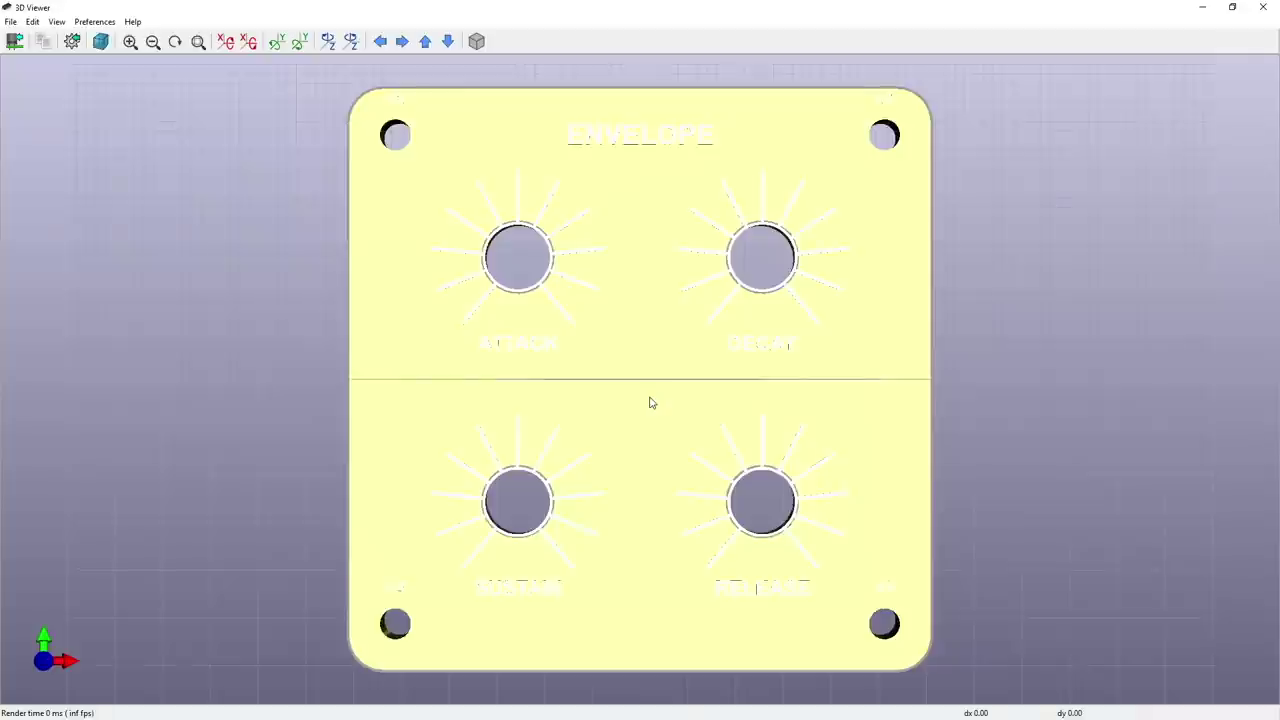
{"action": "scroll", "coordinate": [405, 391], "scroll_direction": "down", "scroll_amount": 1}
{"action": "left_click_drag", "start_coordinate": [405, 391], "coordinate": [462, 346]}
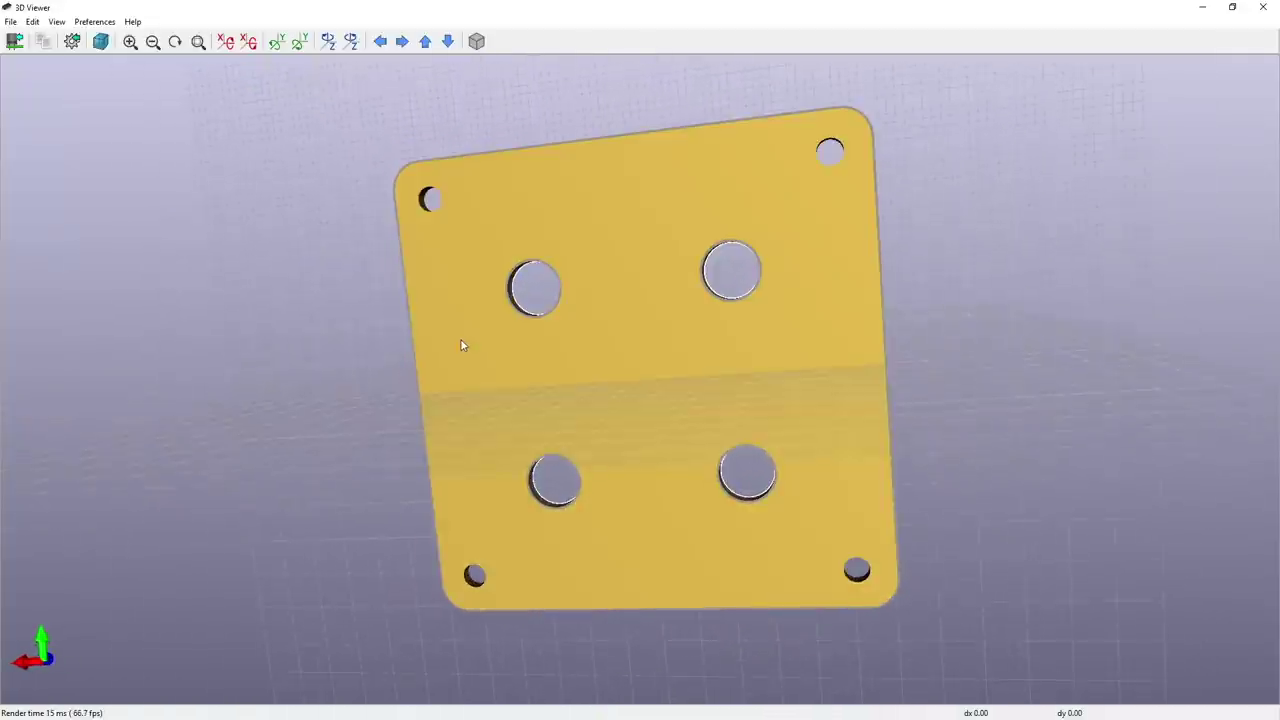
{"action": "left_click_drag", "start_coordinate": [752, 346], "coordinate": [673, 179]}
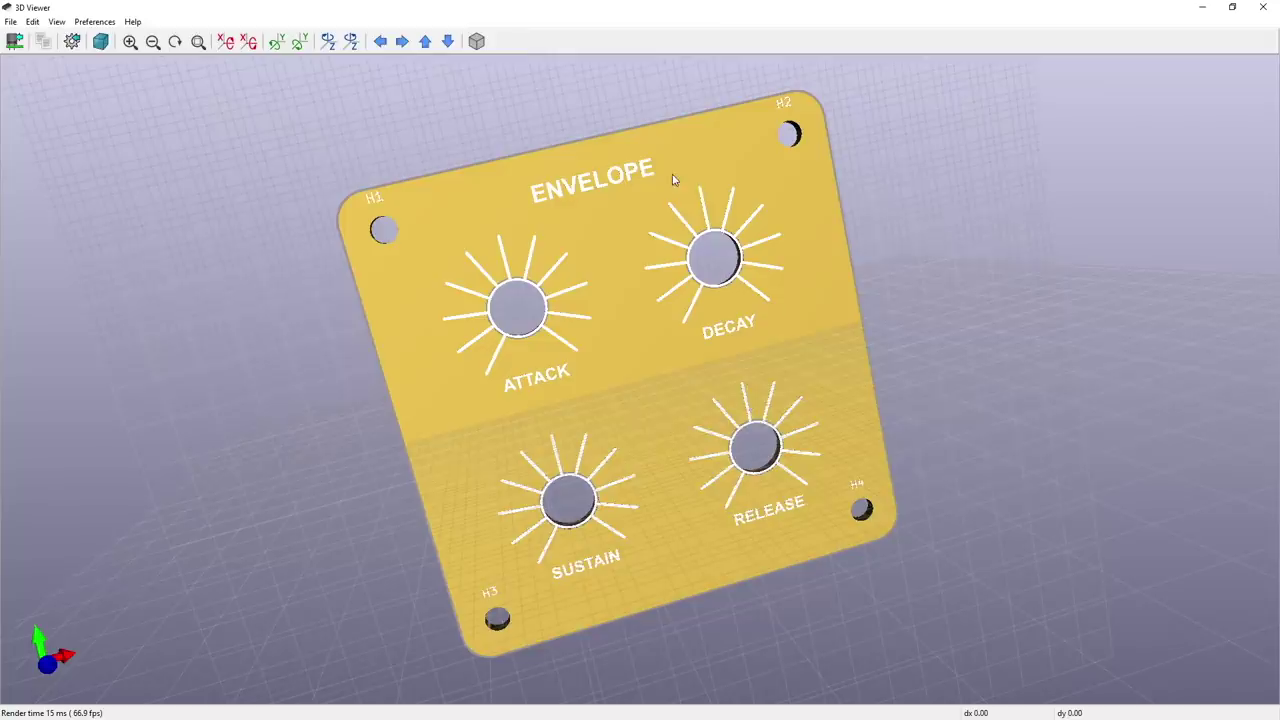
- Show the solder mask layers again in the 3D display options and check the board's front
{"action": "left_click", "coordinate": [89, 22]}
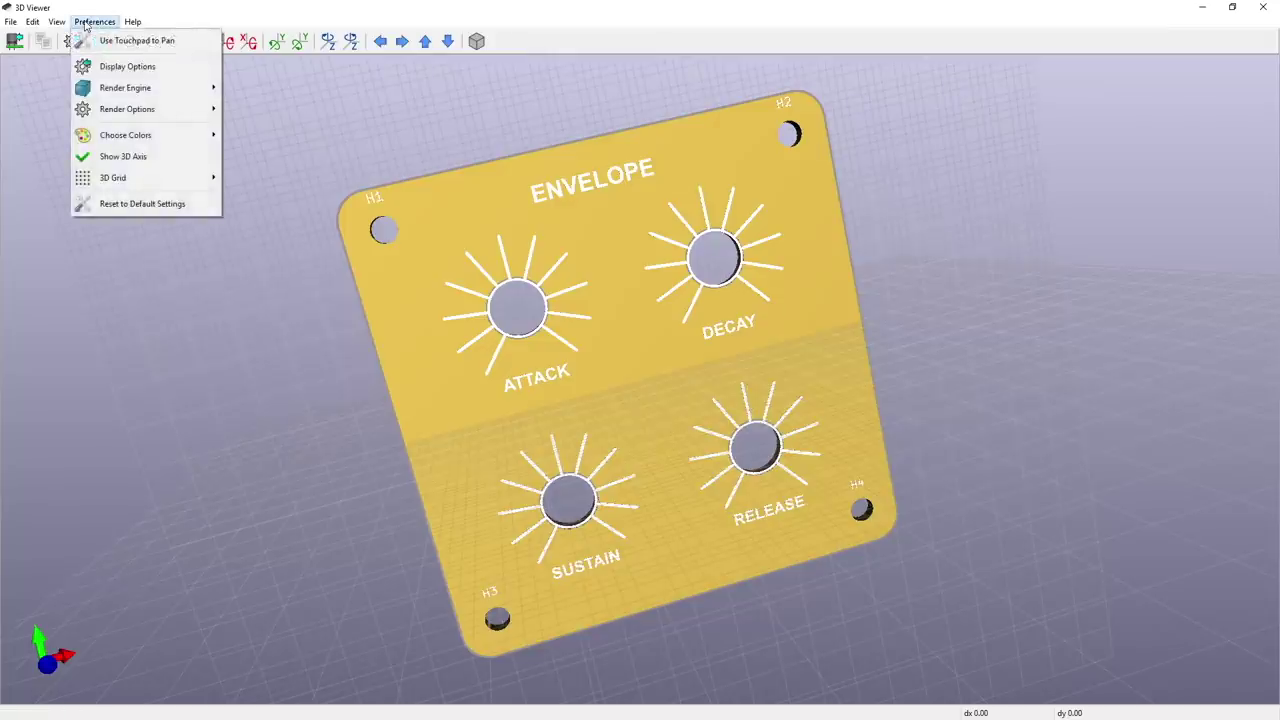
{"action": "left_click", "coordinate": [127, 68]}
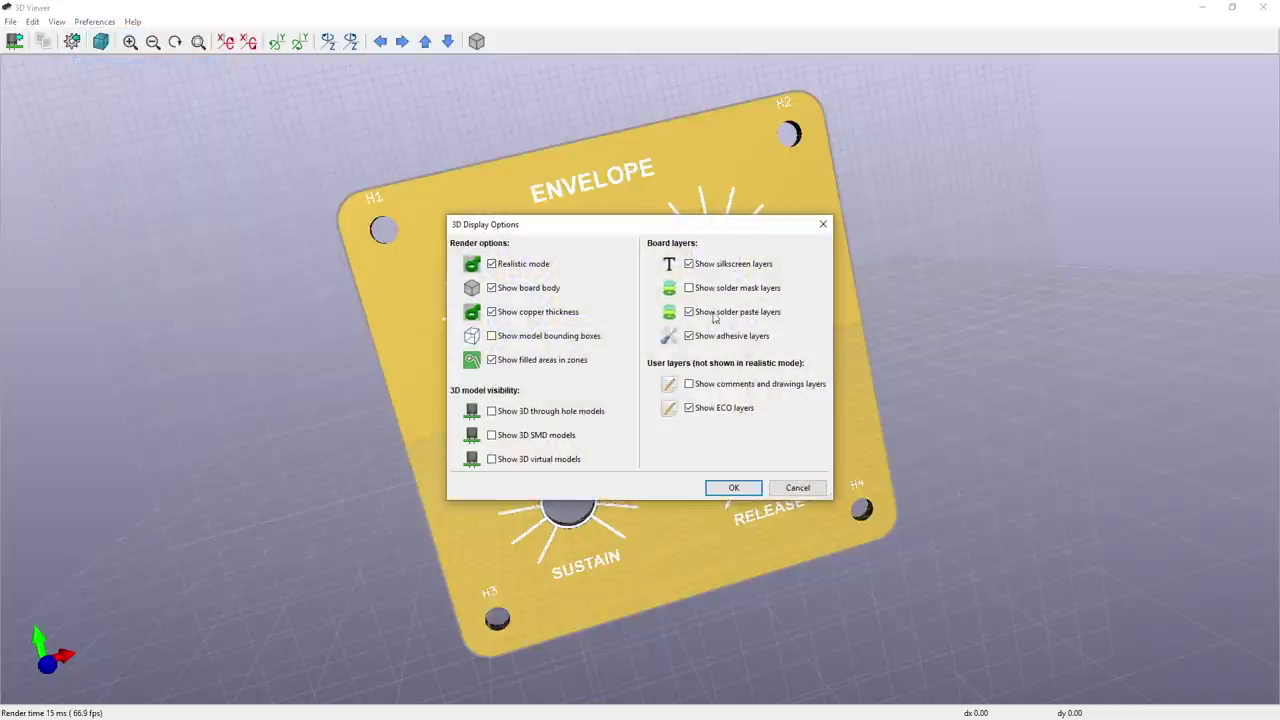
{"action": "left_click", "coordinate": [733, 487]}
{"action": "key", "text": "r"}
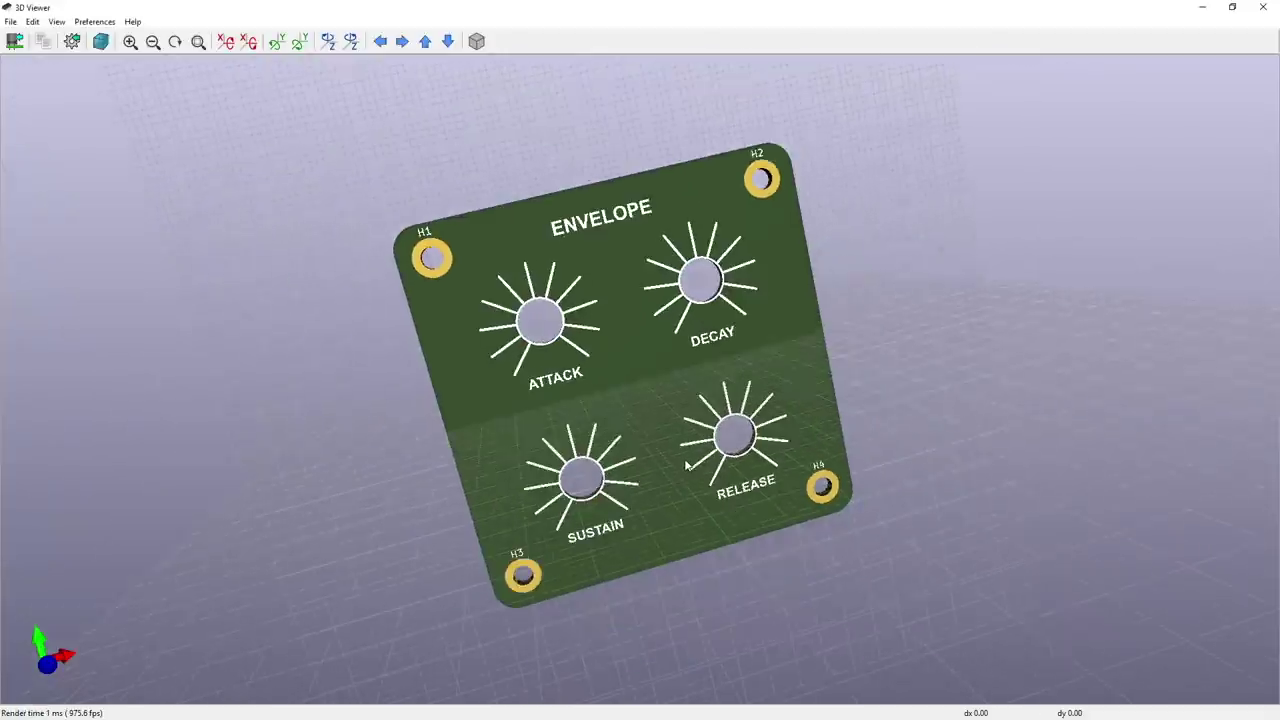
{"action": "left_click_drag", "start_coordinate": [658, 373], "coordinate": [668, 428]}
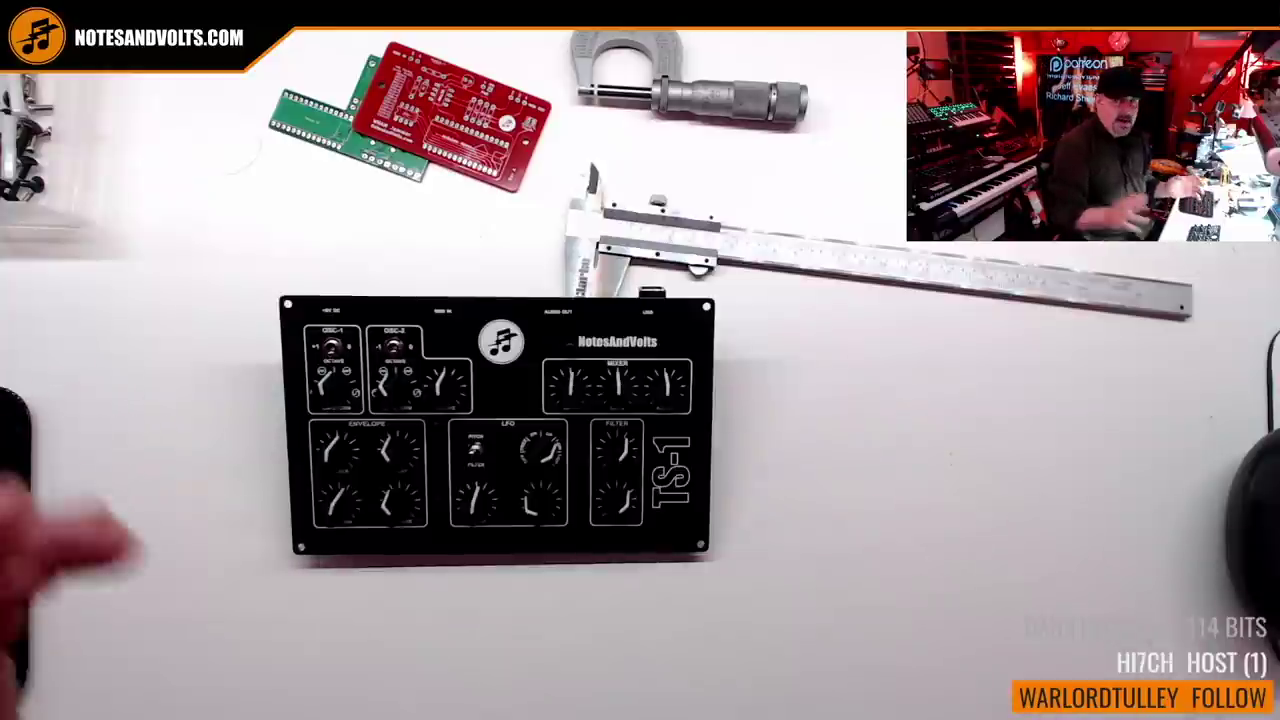
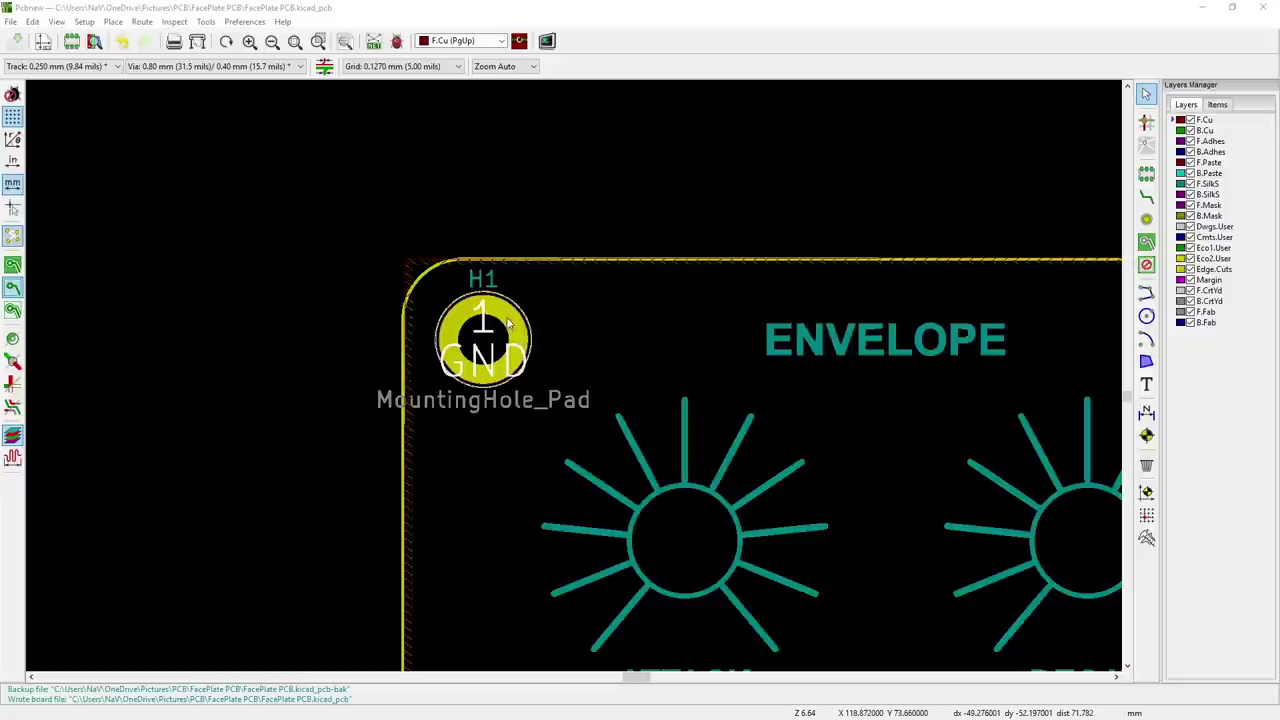
- Set the Size X of mounting hole H1's GND pad to 5 mm in its pad properties
{"action": "left_click", "coordinate": [510, 322]}
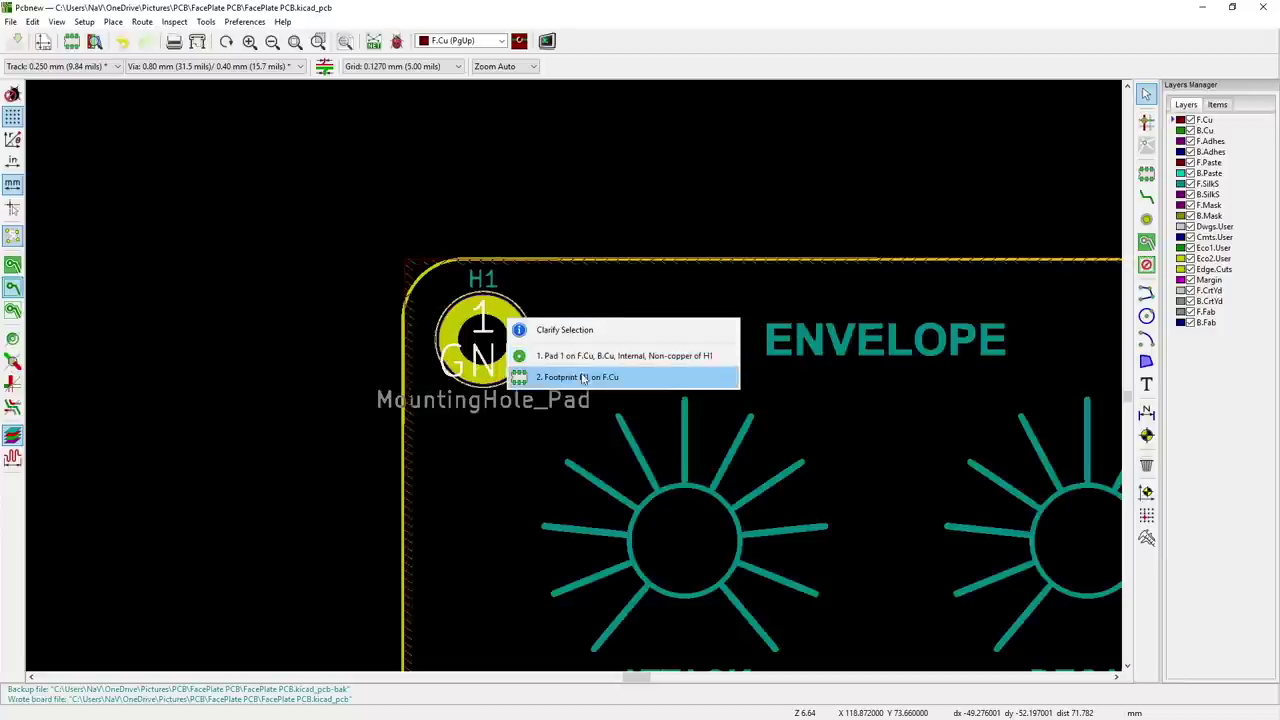
{"action": "left_click", "coordinate": [637, 358]}
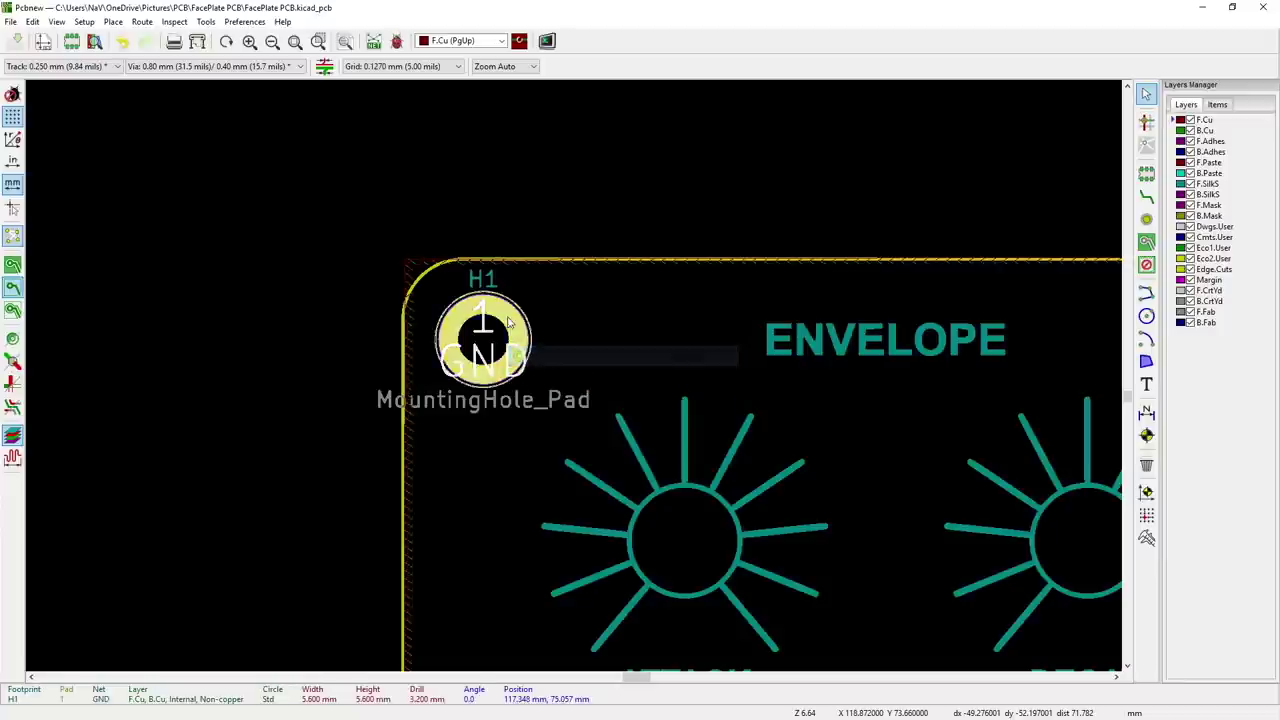
{"action": "right_click", "coordinate": [508, 320]}
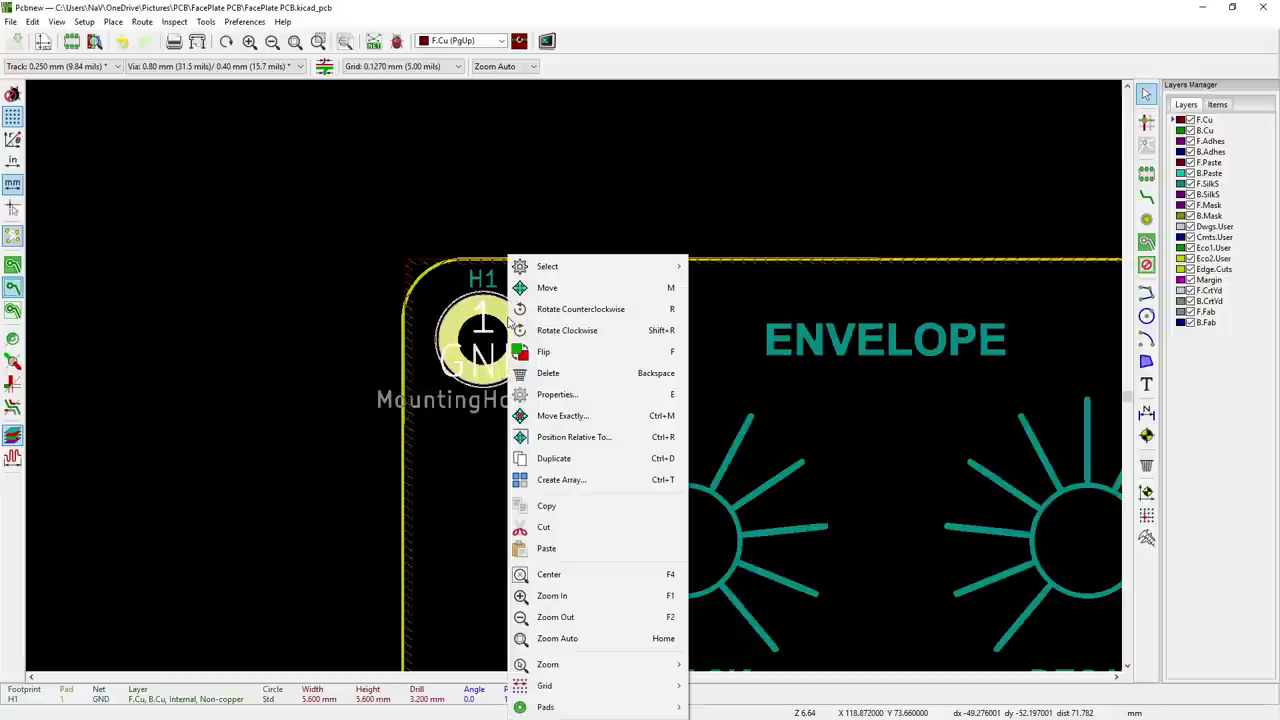
{"action": "left_click", "coordinate": [556, 394]}
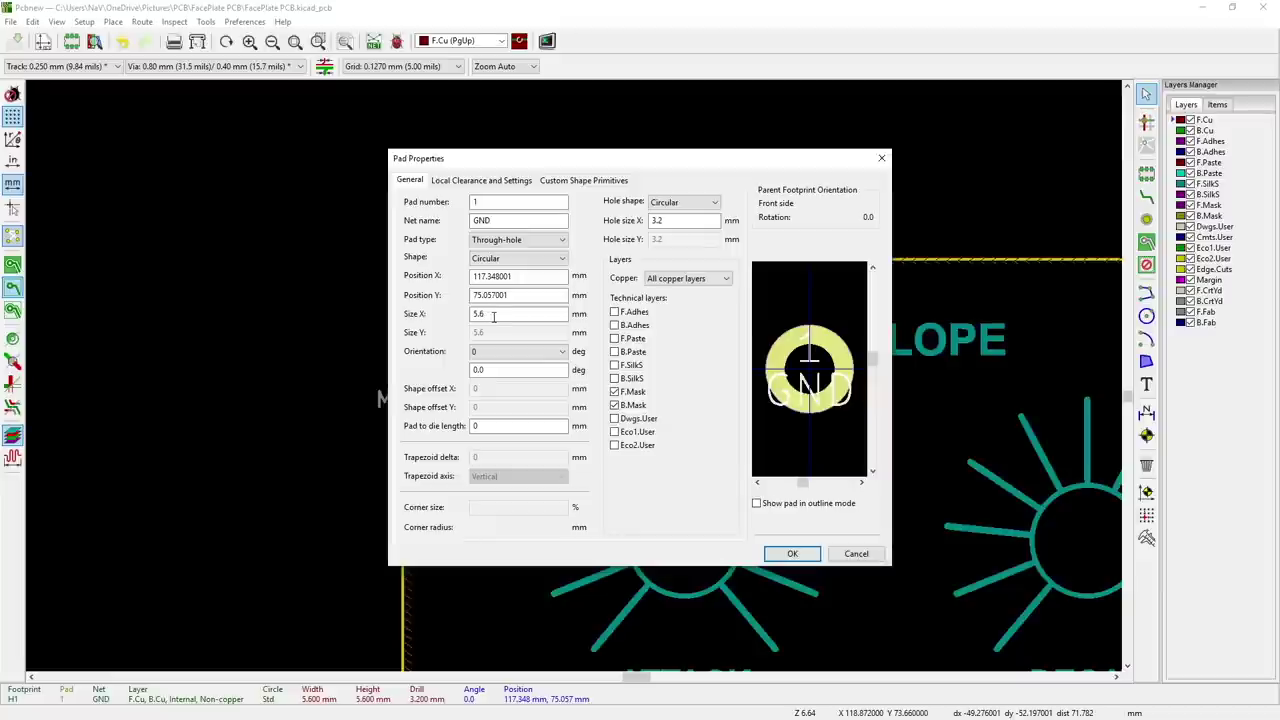
{"action": "left_click_drag", "start_coordinate": [493, 316], "coordinate": [479, 315]}
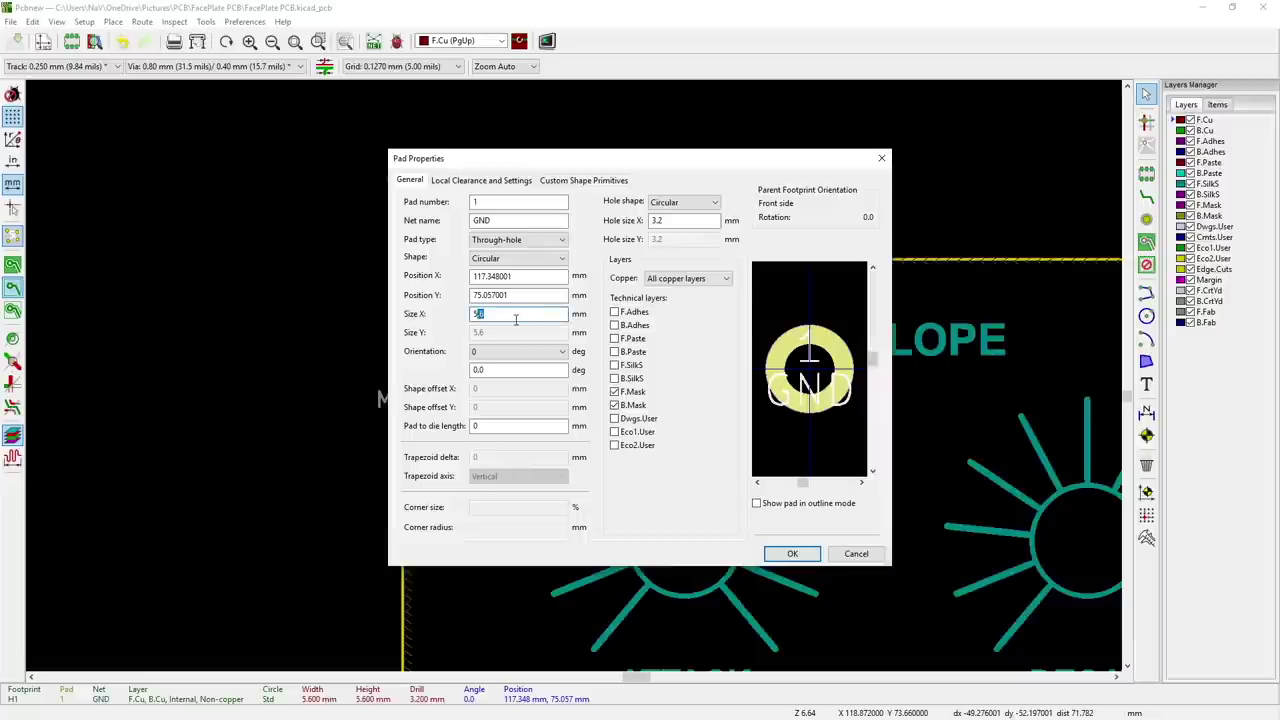
{"action": "type", "text": "5"}
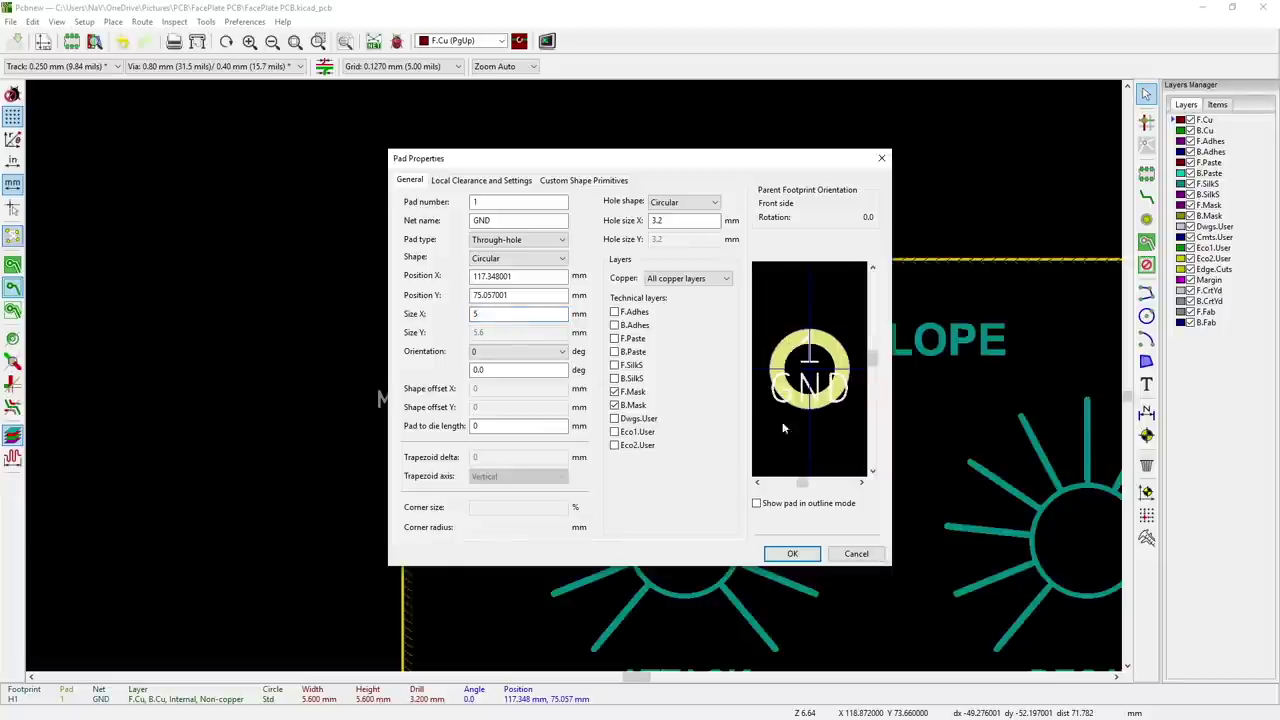
{"action": "left_click", "coordinate": [793, 555]}
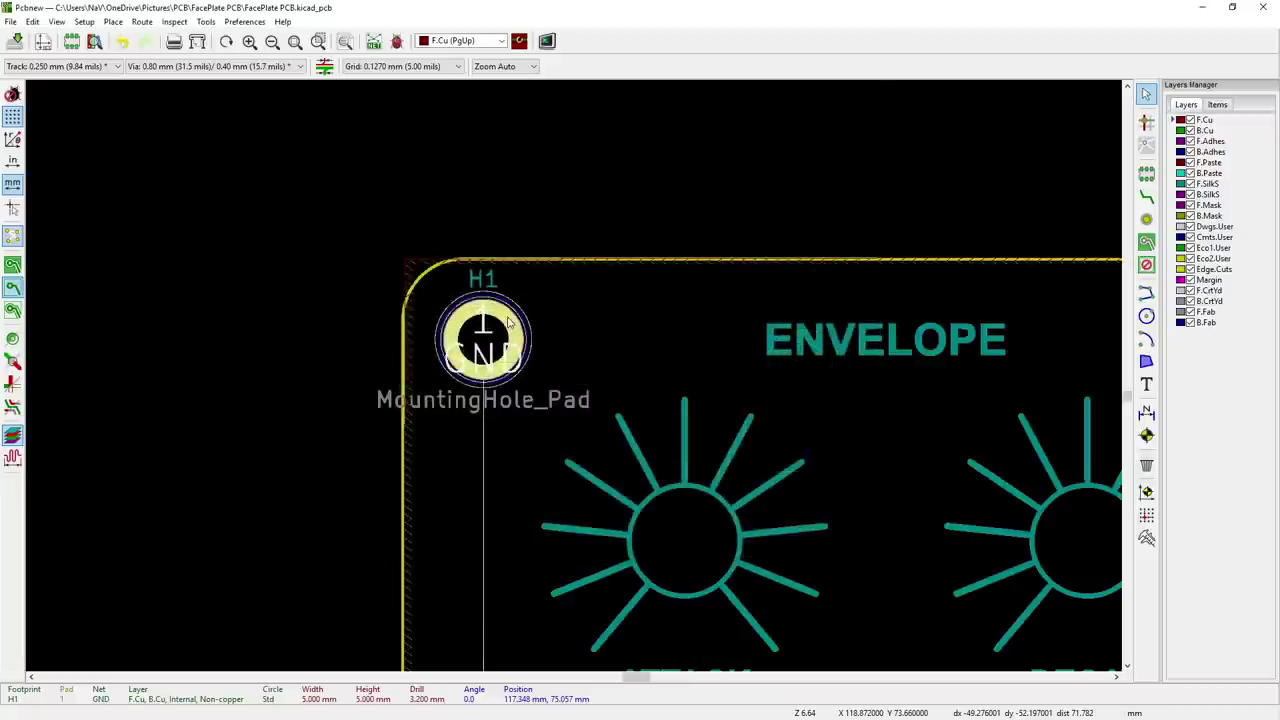
- Copy the pad properties of mounting hole H1's resized pad
{"action": "scroll", "coordinate": [579, 383], "scroll_direction": "down", "scroll_amount": 2}
{"action": "scroll", "coordinate": [579, 381], "scroll_direction": "down", "scroll_amount": 1}
{"action": "scroll", "coordinate": [577, 381], "scroll_direction": "up", "scroll_amount": 6}
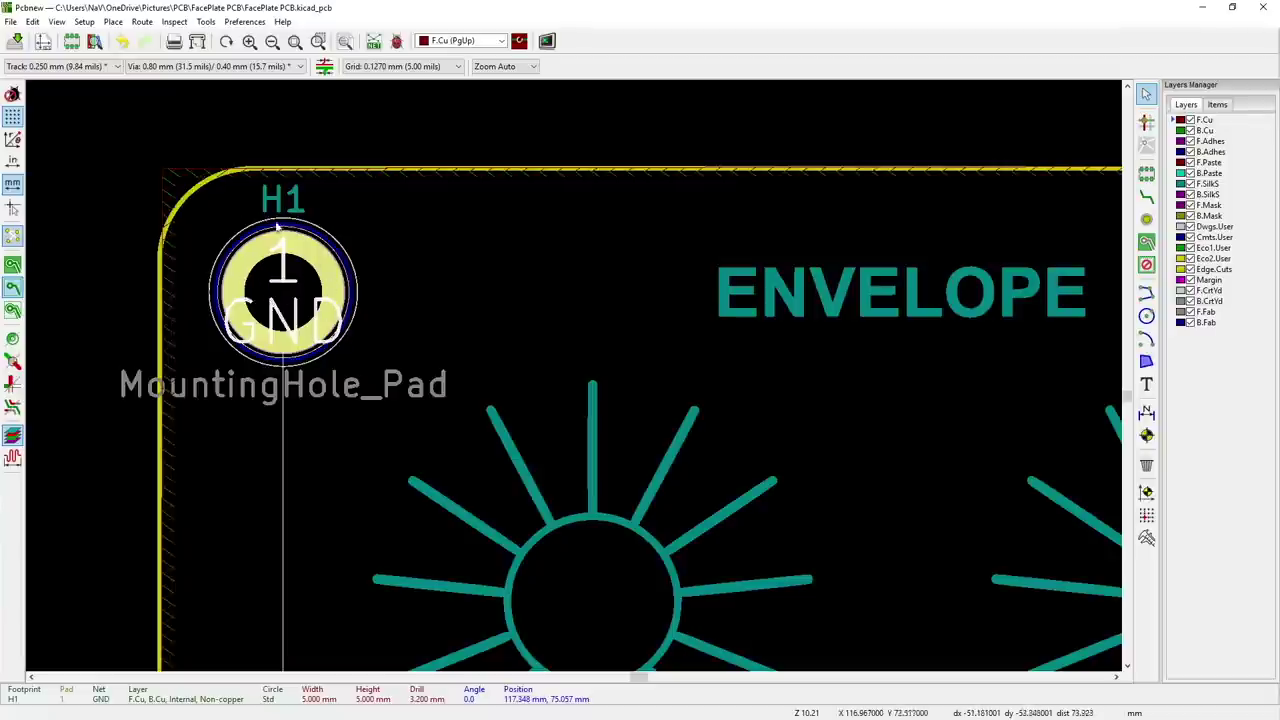
{"action": "right_click", "coordinate": [325, 270]}
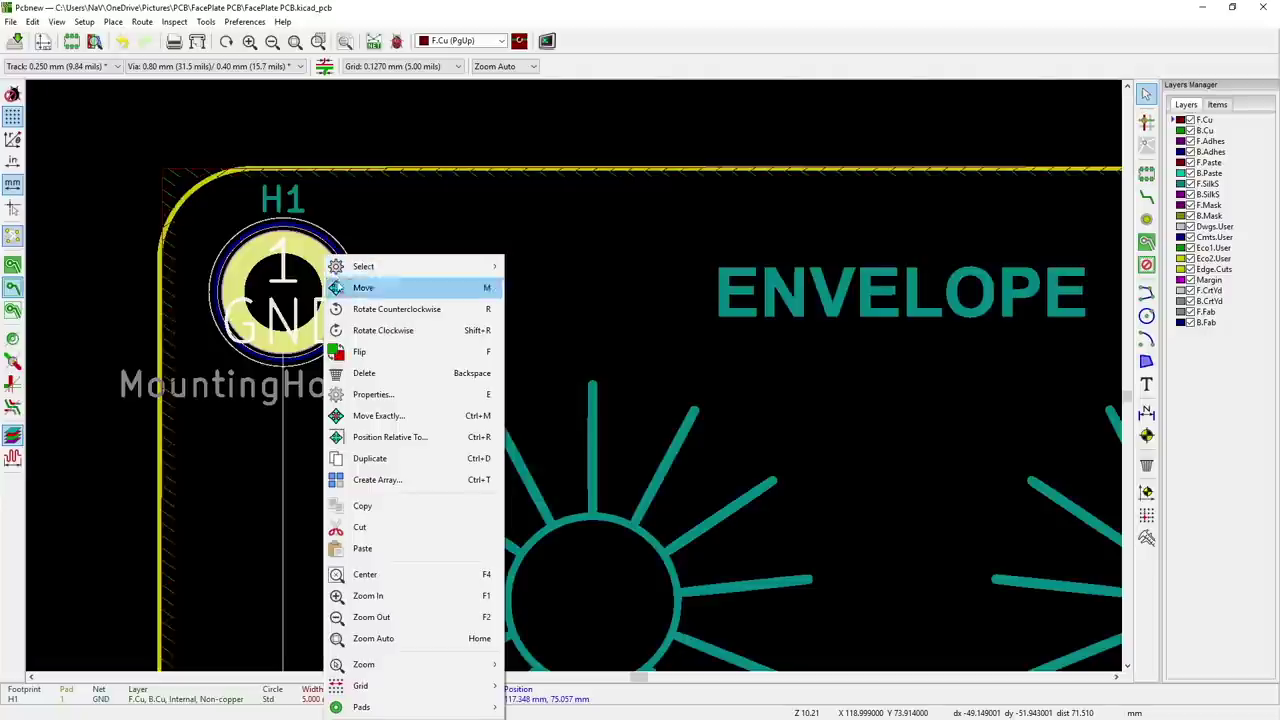
{"action": "mouse_move", "coordinate": [450, 710]}
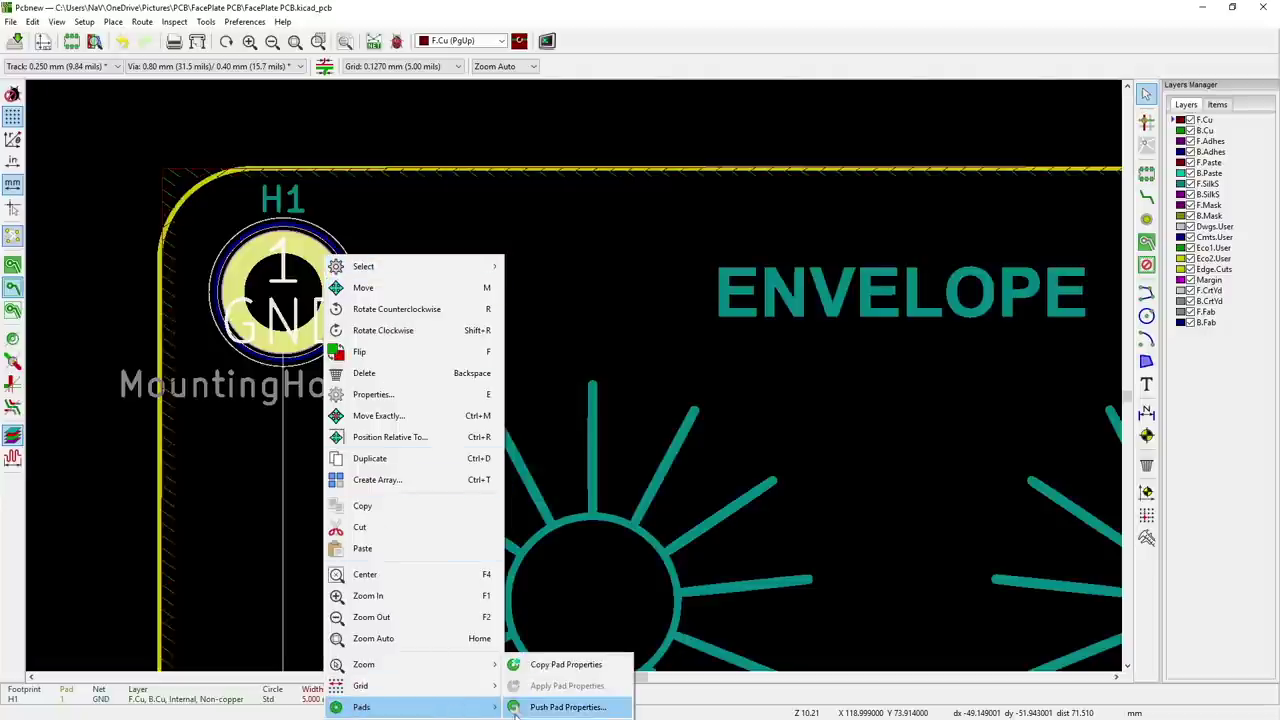
{"action": "left_click", "coordinate": [568, 665]}
- Apply the copied pad properties to pad 1 of mounting hole H2
{"action": "key", "text": "Home"}
{"action": "scroll", "coordinate": [766, 429], "scroll_direction": "up", "scroll_amount": 4}
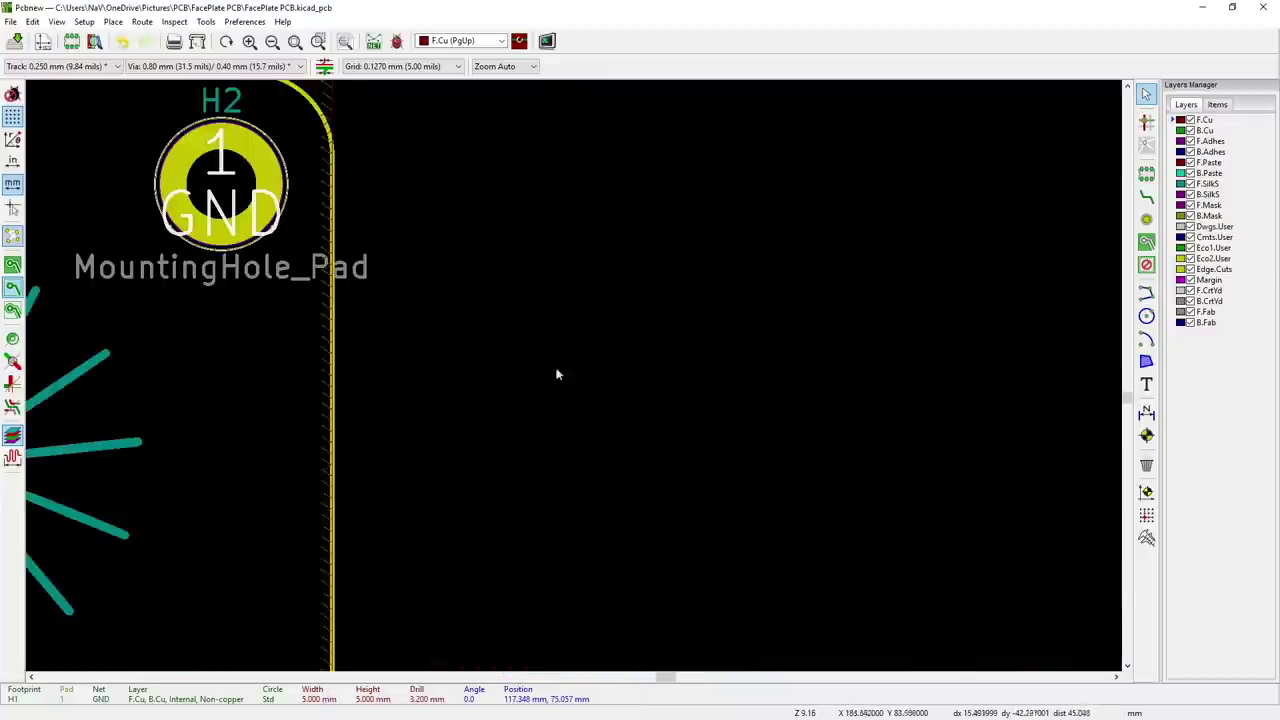
{"action": "left_click", "coordinate": [258, 178]}
{"action": "left_click", "coordinate": [260, 181]}
{"action": "right_click", "coordinate": [258, 178]}
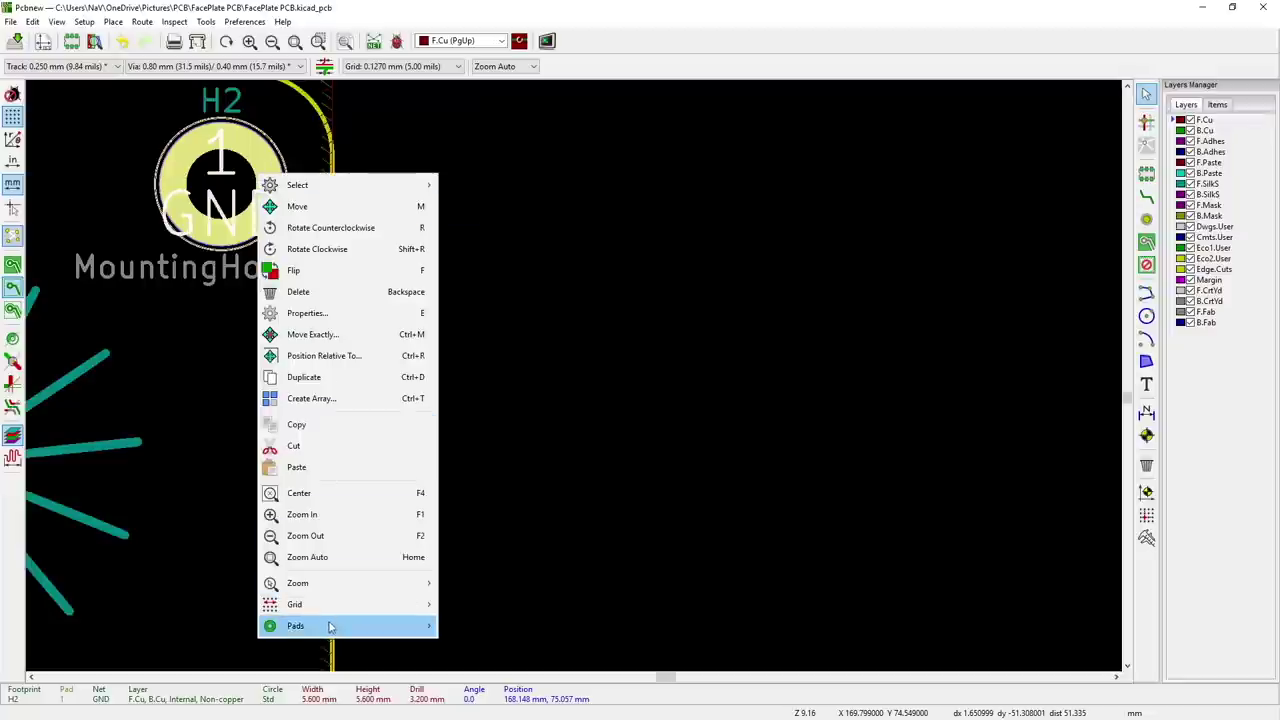
{"action": "mouse_move", "coordinate": [335, 626]}
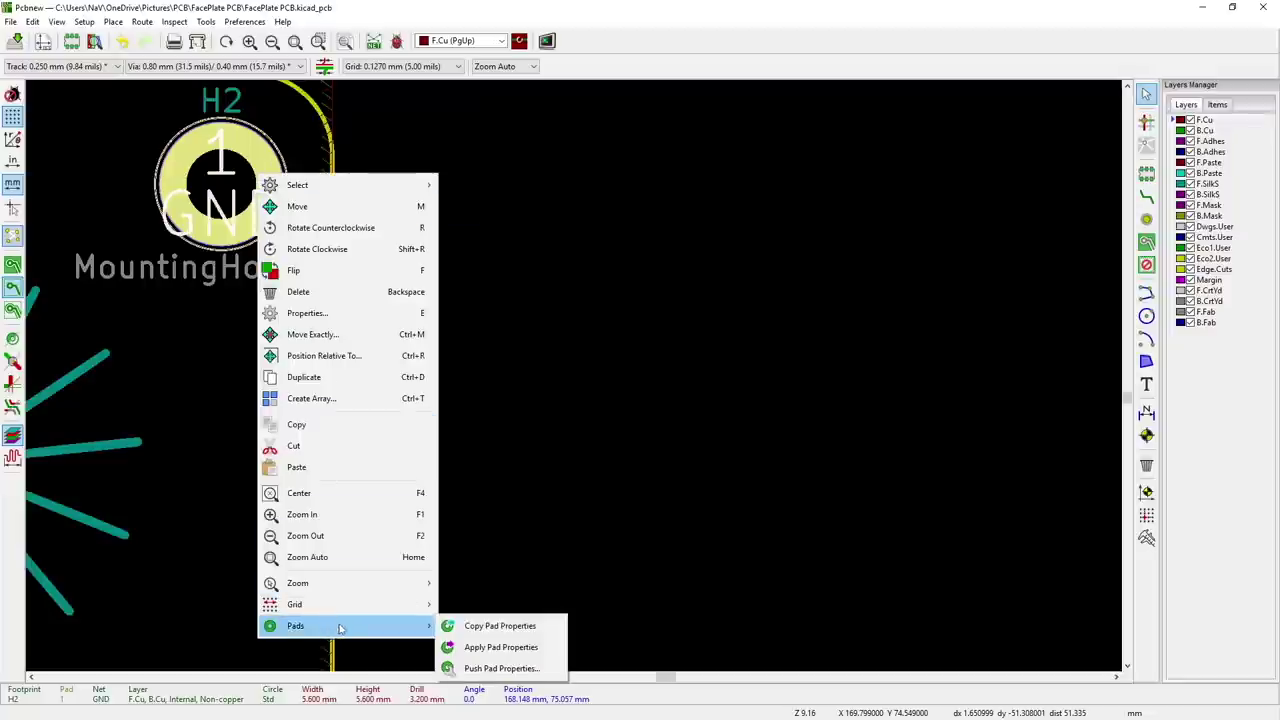
{"action": "left_click", "coordinate": [517, 648]}
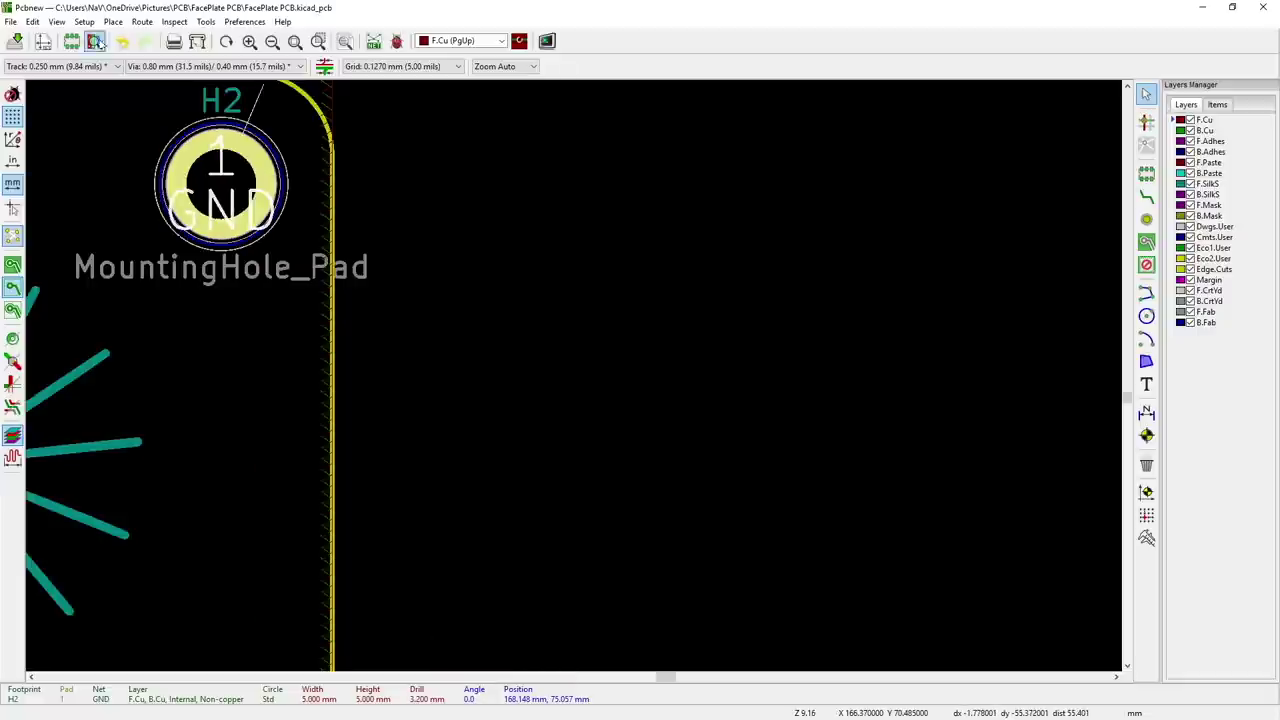
- Apply the copied pad properties to pad 1 of mounting hole H4
{"action": "scroll", "coordinate": [263, 405], "scroll_direction": "down", "scroll_amount": 5}
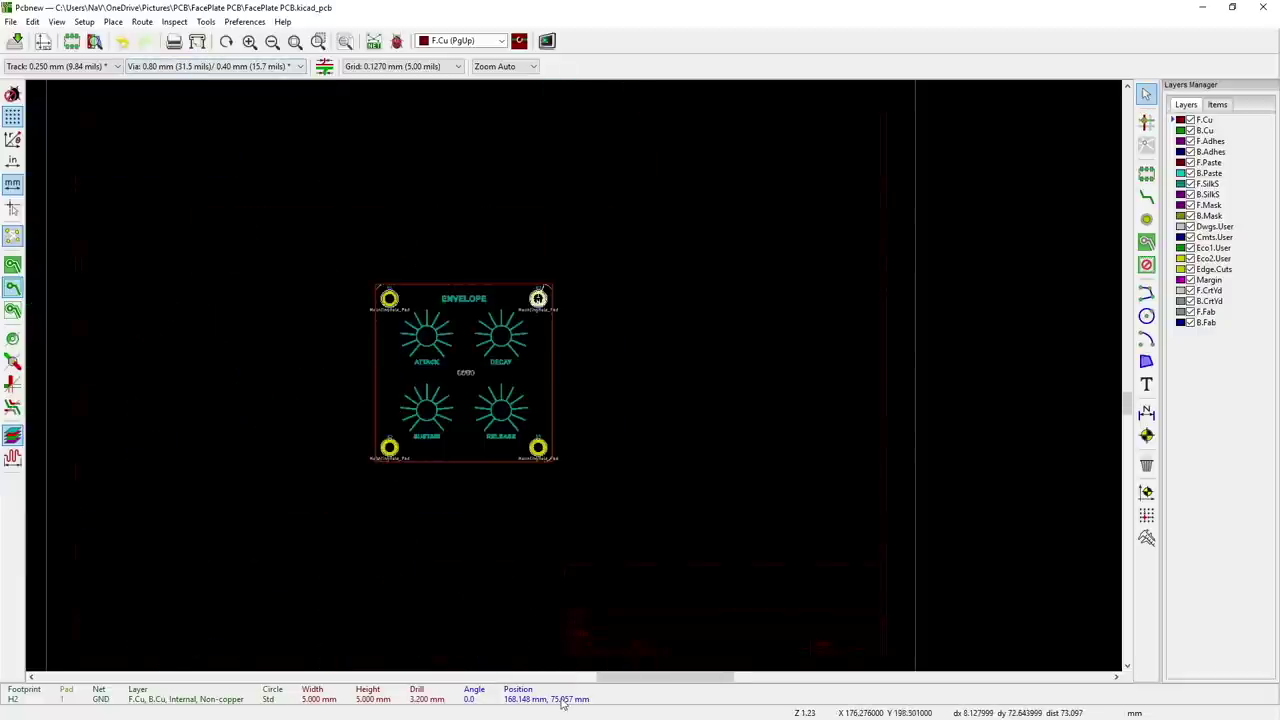
{"action": "scroll", "coordinate": [575, 381], "scroll_direction": "up", "scroll_amount": 8}
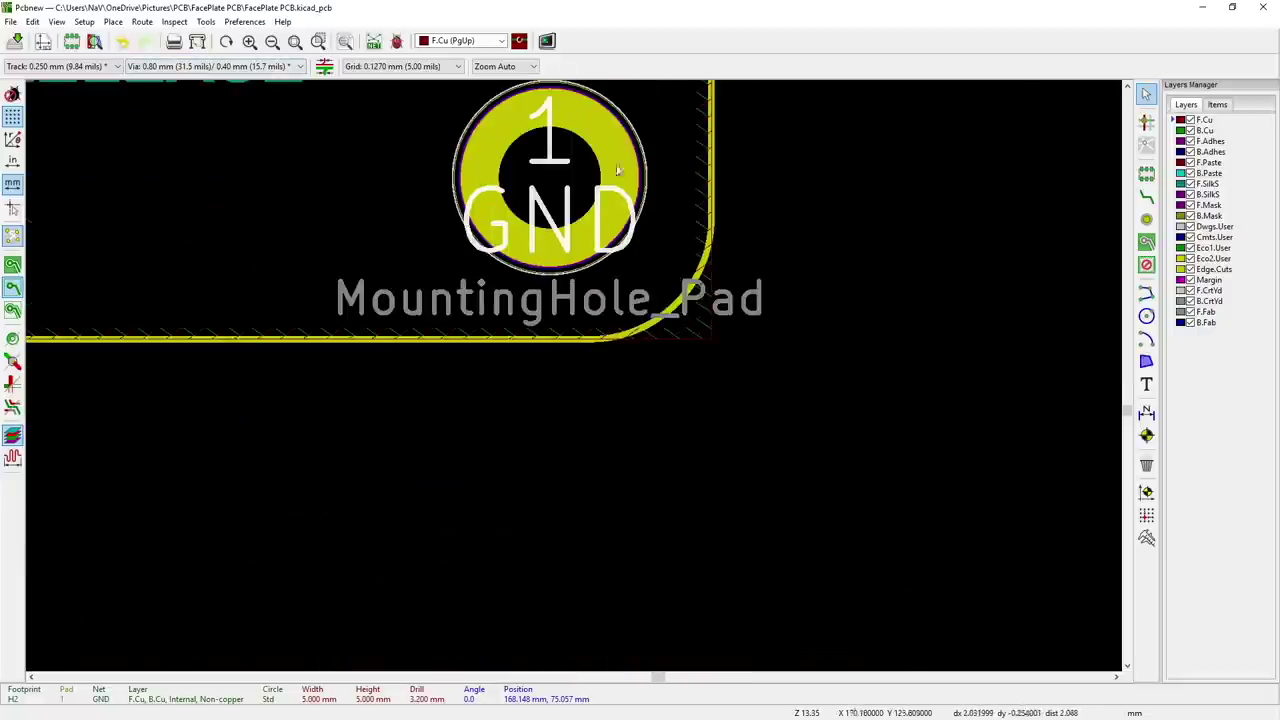
{"action": "left_click", "coordinate": [618, 155]}
{"action": "key", "text": "Down"}
{"action": "key", "text": "Down"}
{"action": "key", "text": "Return"}
{"action": "right_click", "coordinate": [618, 155]}
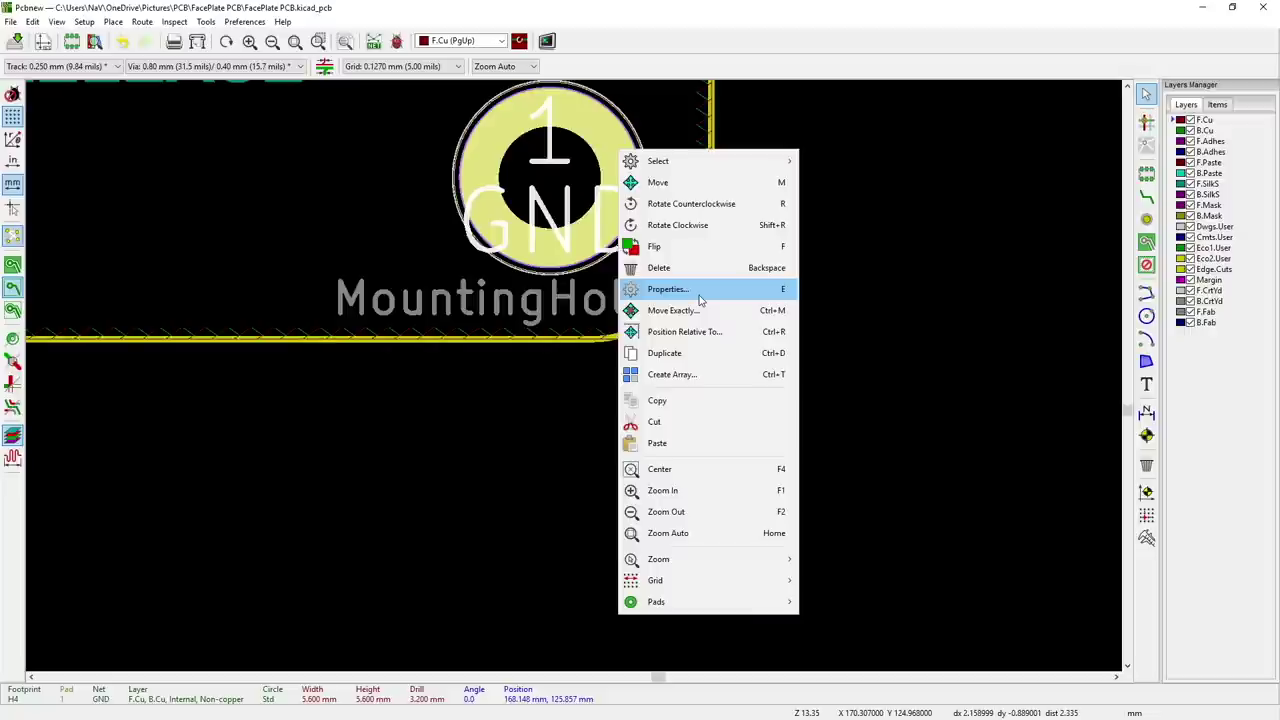
{"action": "mouse_move", "coordinate": [709, 602]}
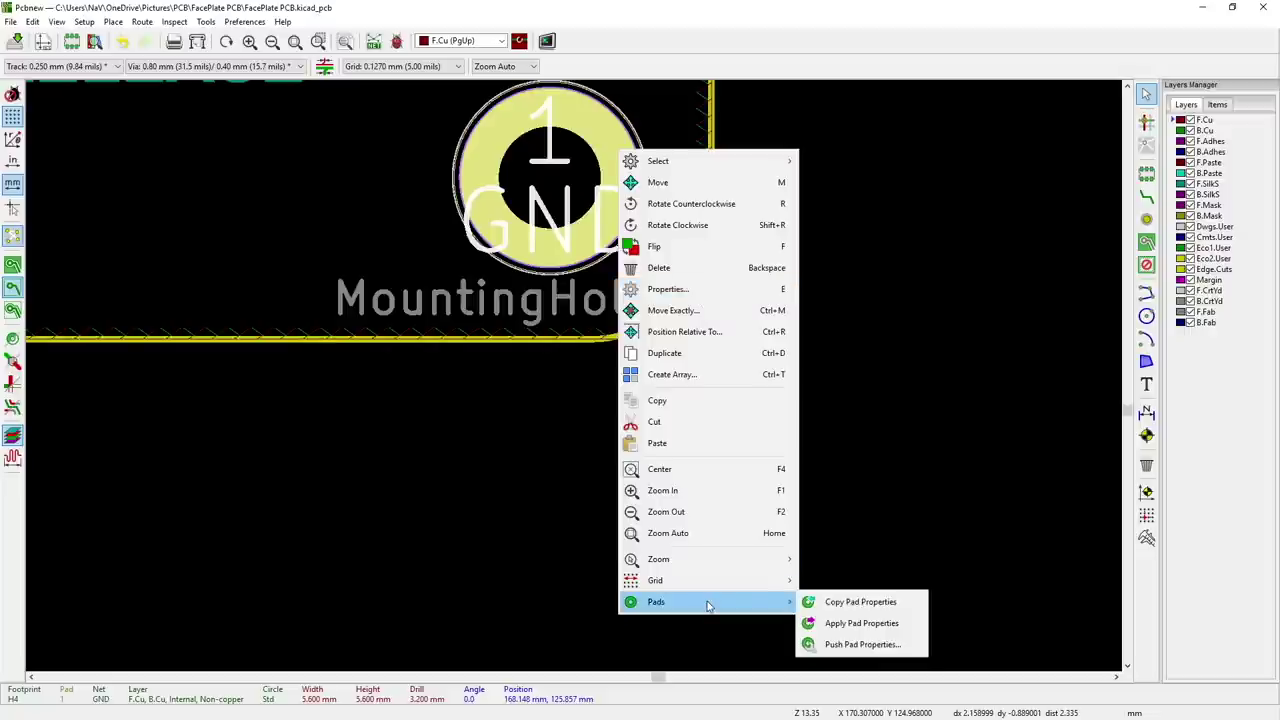
{"action": "left_click", "coordinate": [855, 621]}
- Apply the copied pad properties to pad 1 of mounting hole H3
{"action": "scroll", "coordinate": [560, 378], "scroll_direction": "down", "scroll_amount": 7}
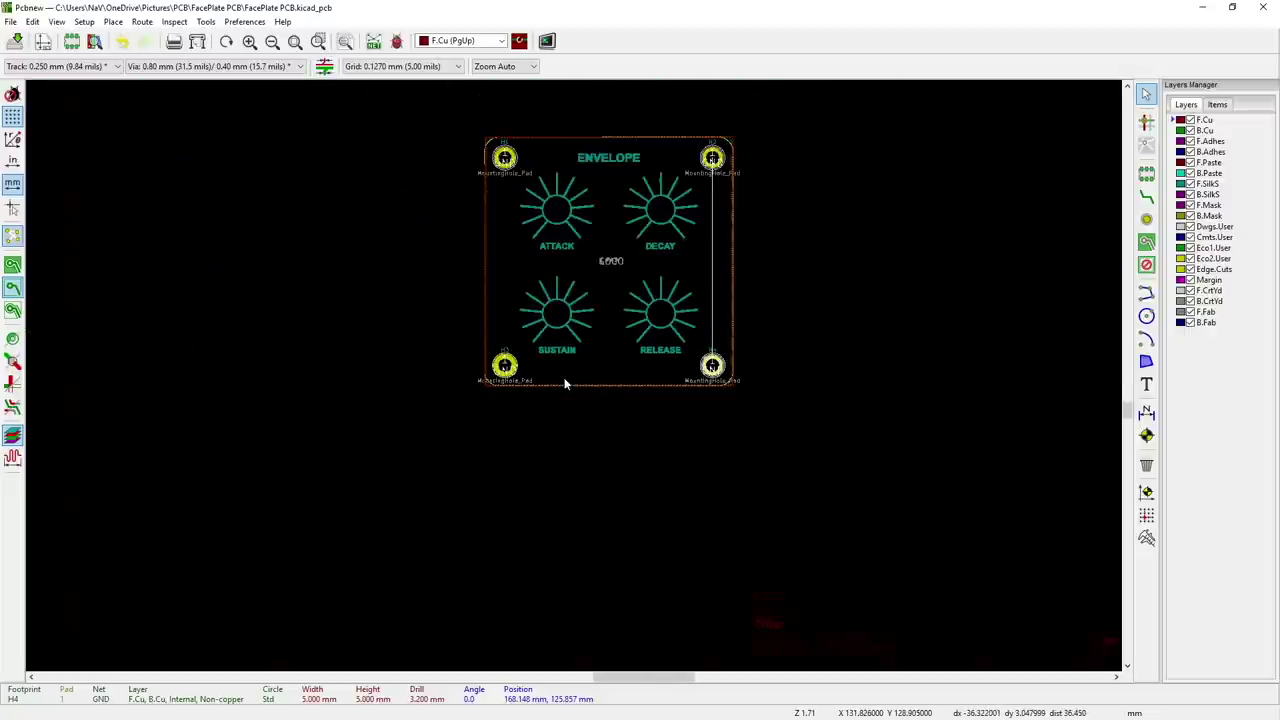
{"action": "scroll", "coordinate": [560, 376], "scroll_direction": "up", "scroll_amount": 5}
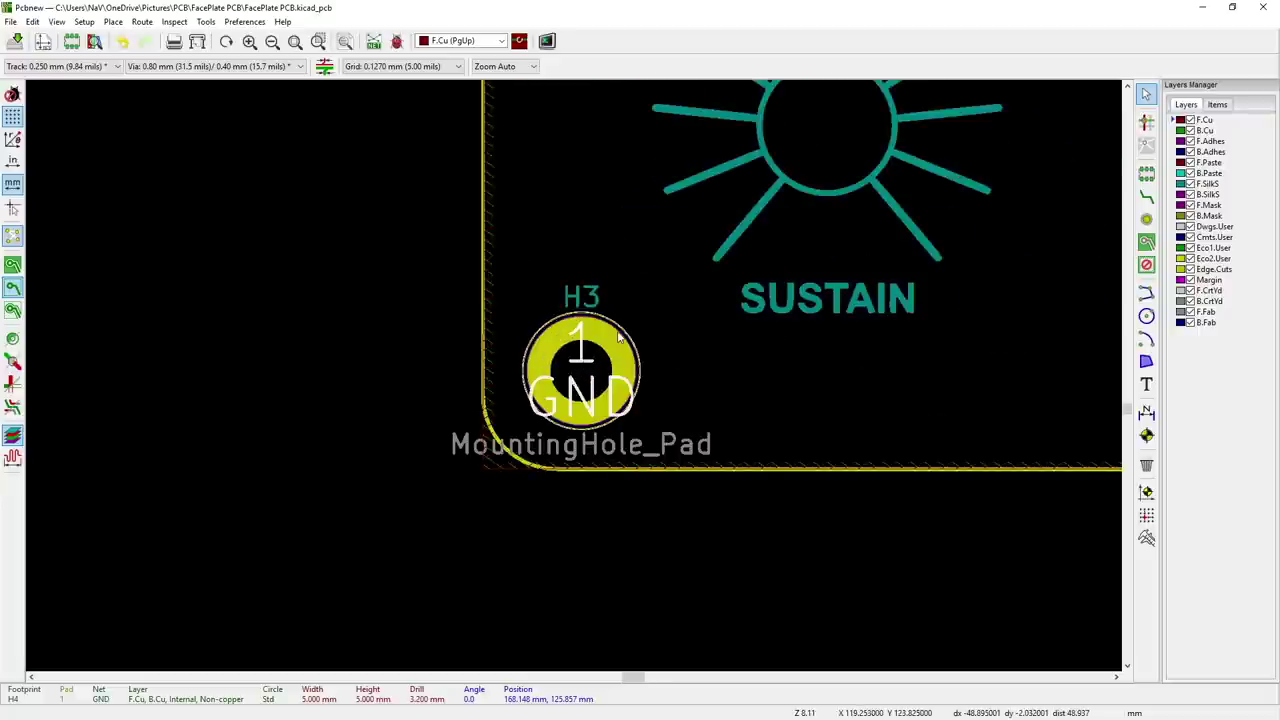
{"action": "left_click", "coordinate": [615, 348]}
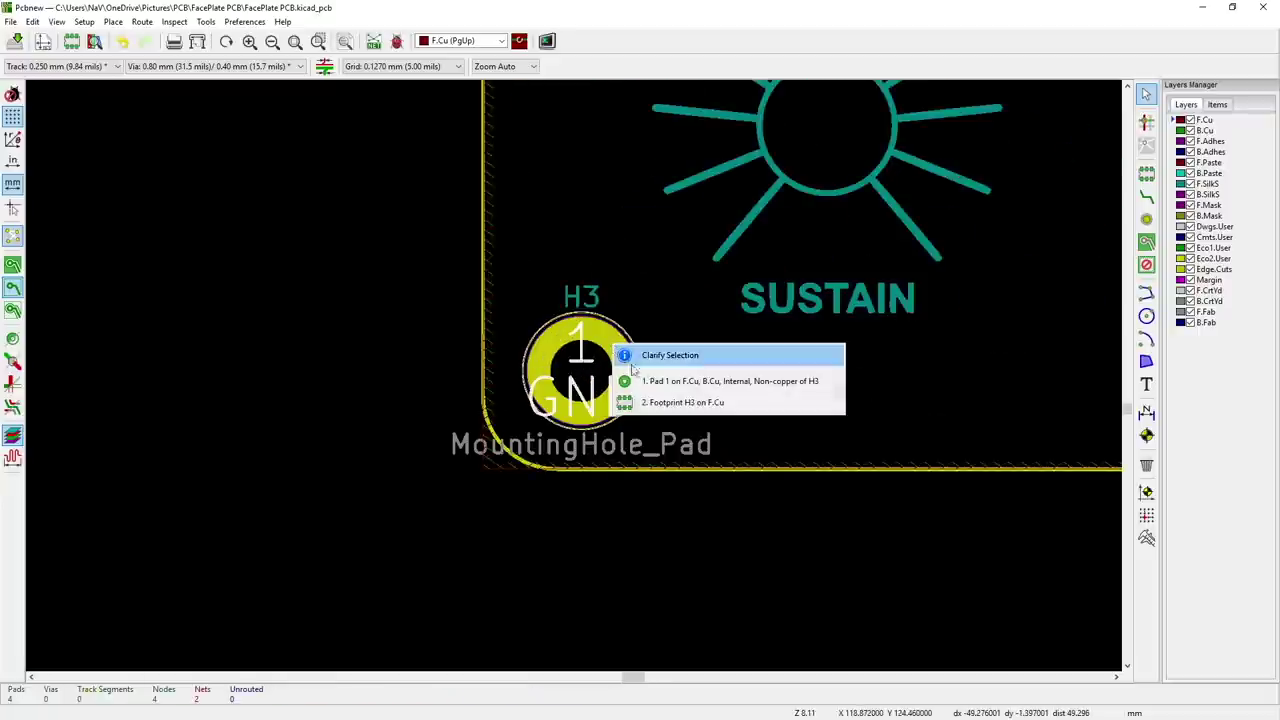
{"action": "left_click", "coordinate": [732, 384]}
{"action": "right_click", "coordinate": [612, 400]}
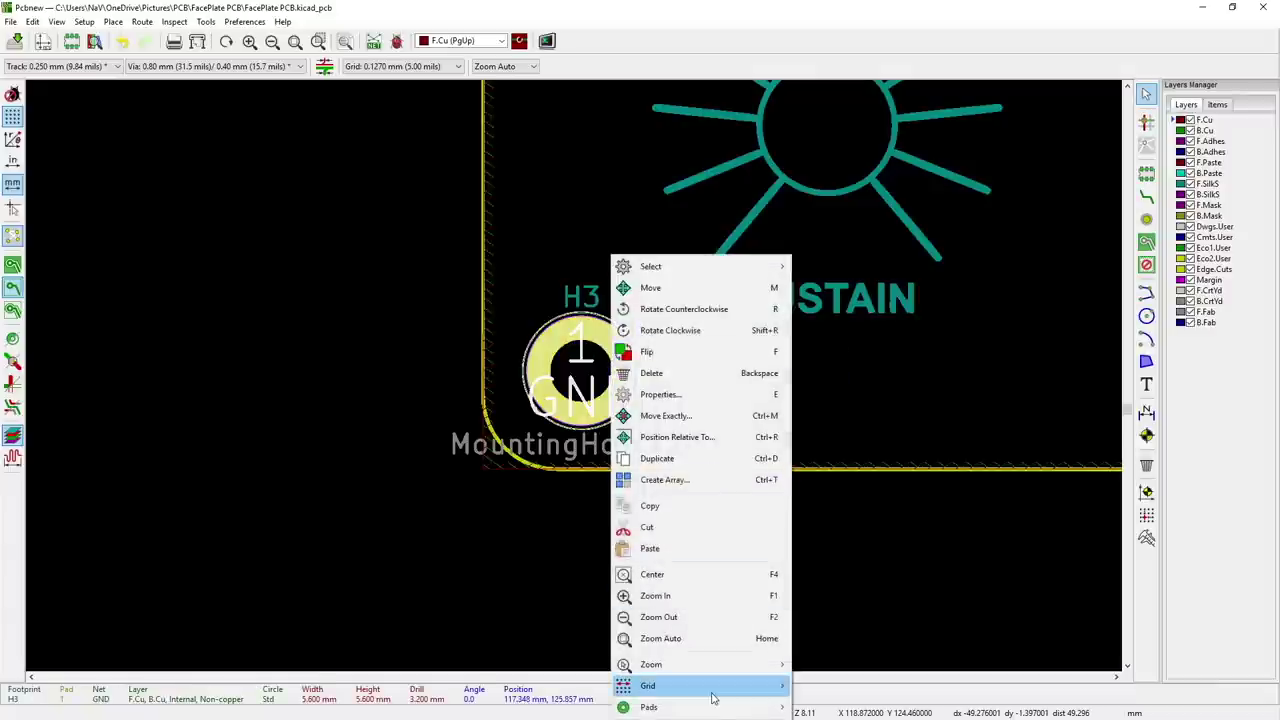
{"action": "mouse_move", "coordinate": [716, 707]}
{"action": "left_click", "coordinate": [880, 697]}
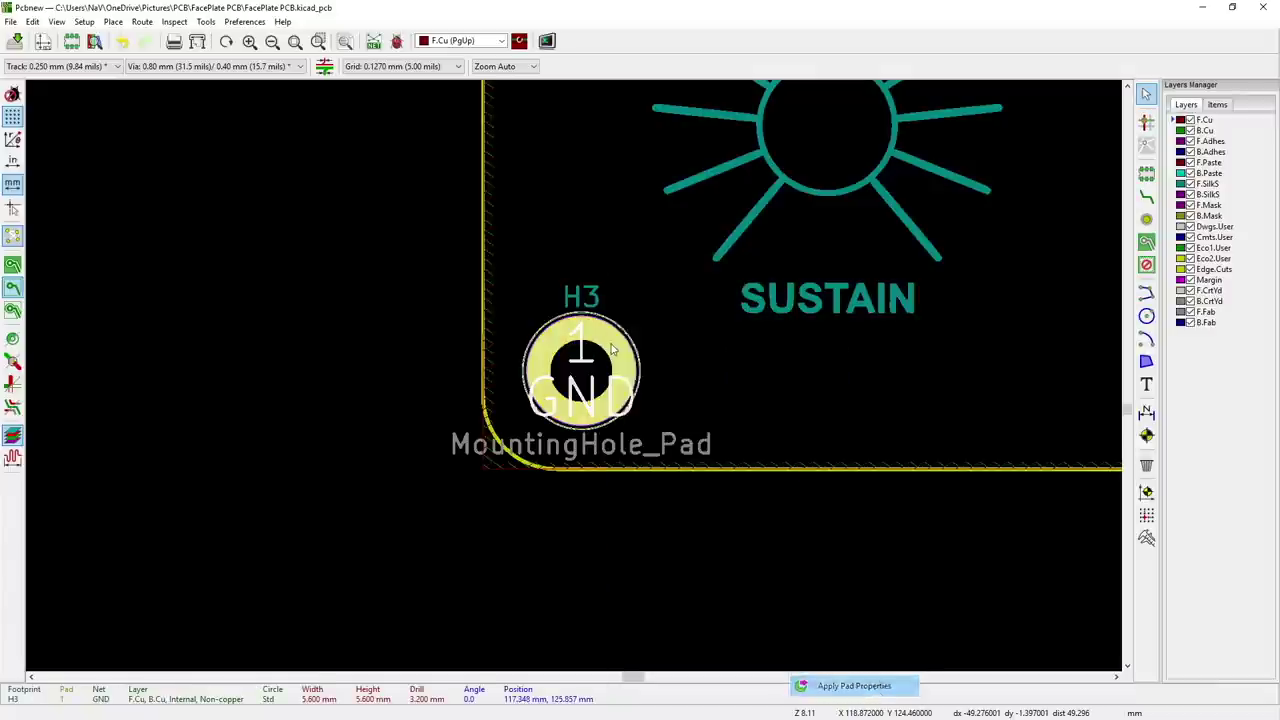
- Run the design rule check on the board with all zones refilled, and close the DRC dialog
{"action": "key", "text": "Home"}
{"action": "scroll", "coordinate": [651, 363], "scroll_direction": "up", "scroll_amount": 3}
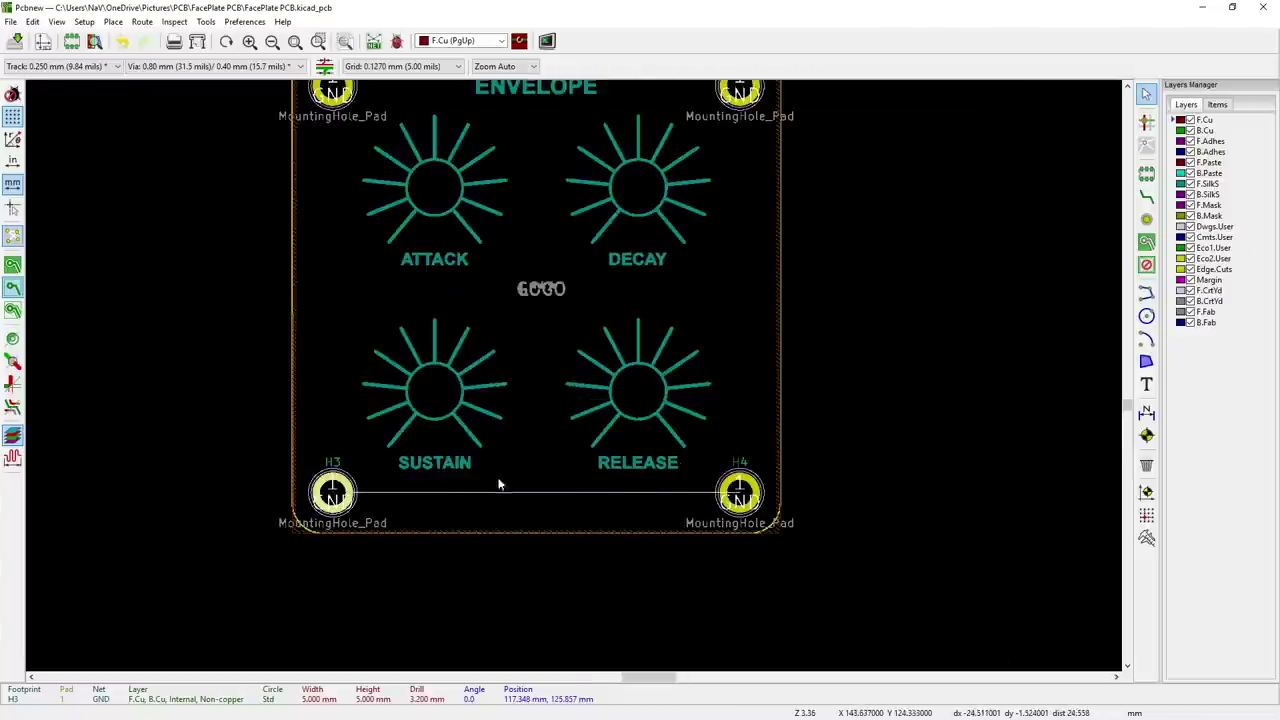
{"action": "scroll", "coordinate": [543, 486], "scroll_direction": "up", "scroll_amount": 2}
{"action": "scroll", "coordinate": [575, 380], "scroll_direction": "down", "scroll_amount": 4}
{"action": "scroll", "coordinate": [575, 380], "scroll_direction": "up", "scroll_amount": 2}
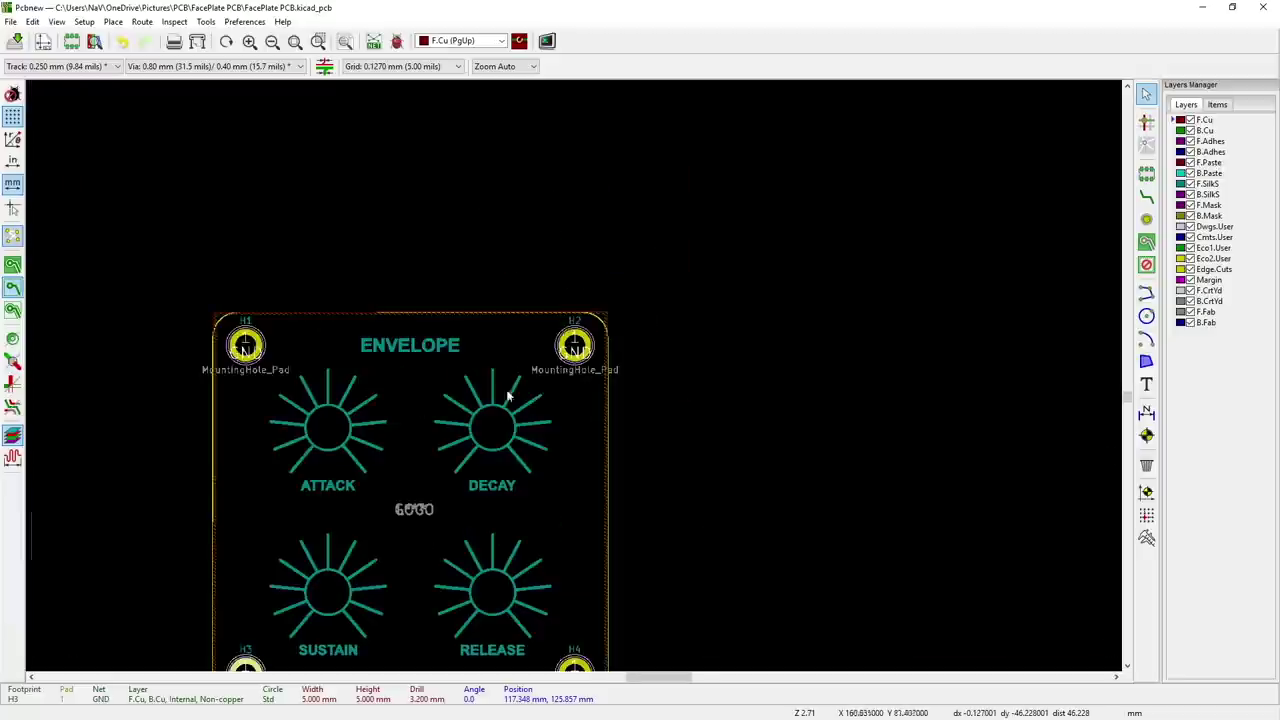
{"action": "scroll", "coordinate": [331, 336], "scroll_direction": "down", "scroll_amount": 1}
{"action": "middle_click_drag", "start_coordinate": [600, 481], "coordinate": [575, 381]}
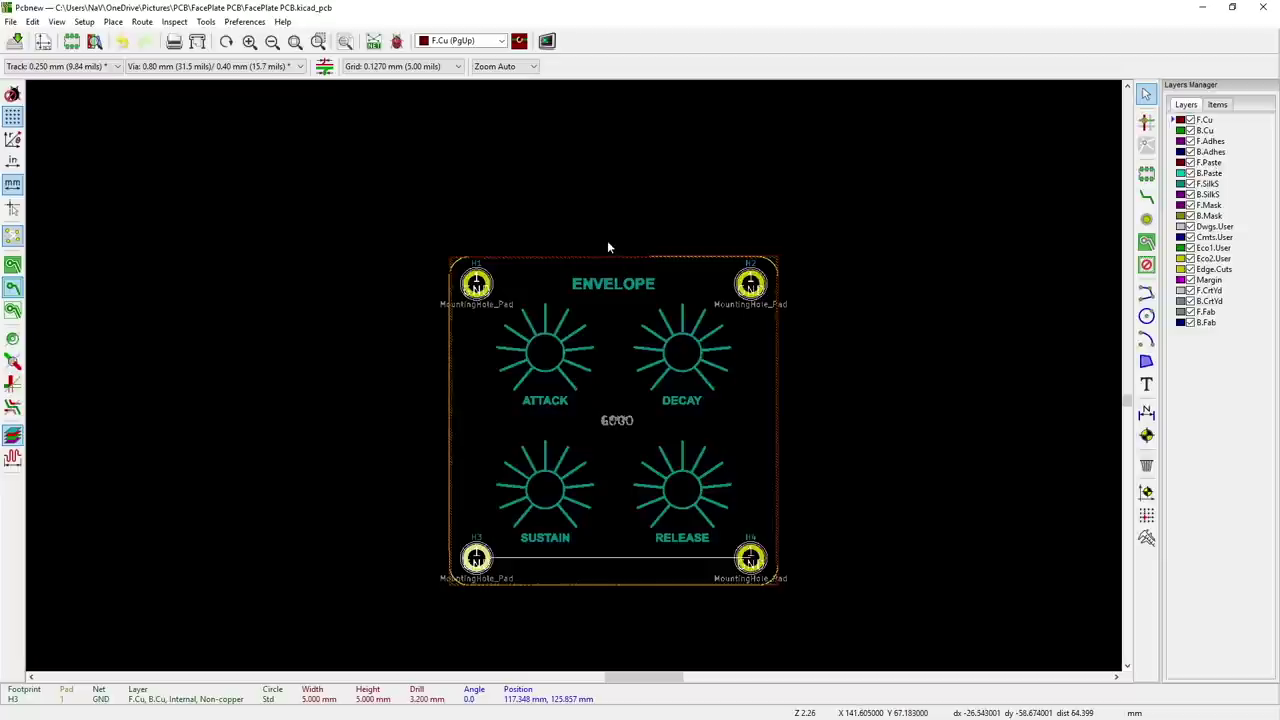
{"action": "left_click", "coordinate": [396, 42]}
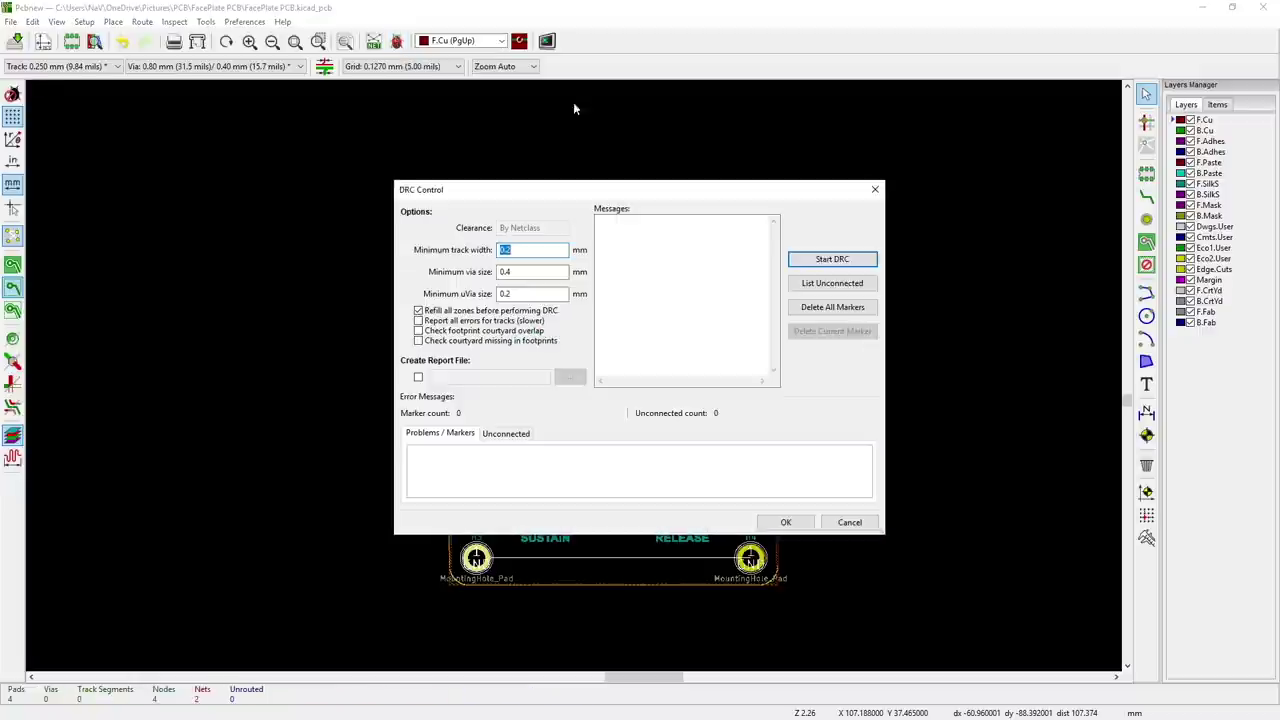
{"action": "left_click", "coordinate": [836, 260]}
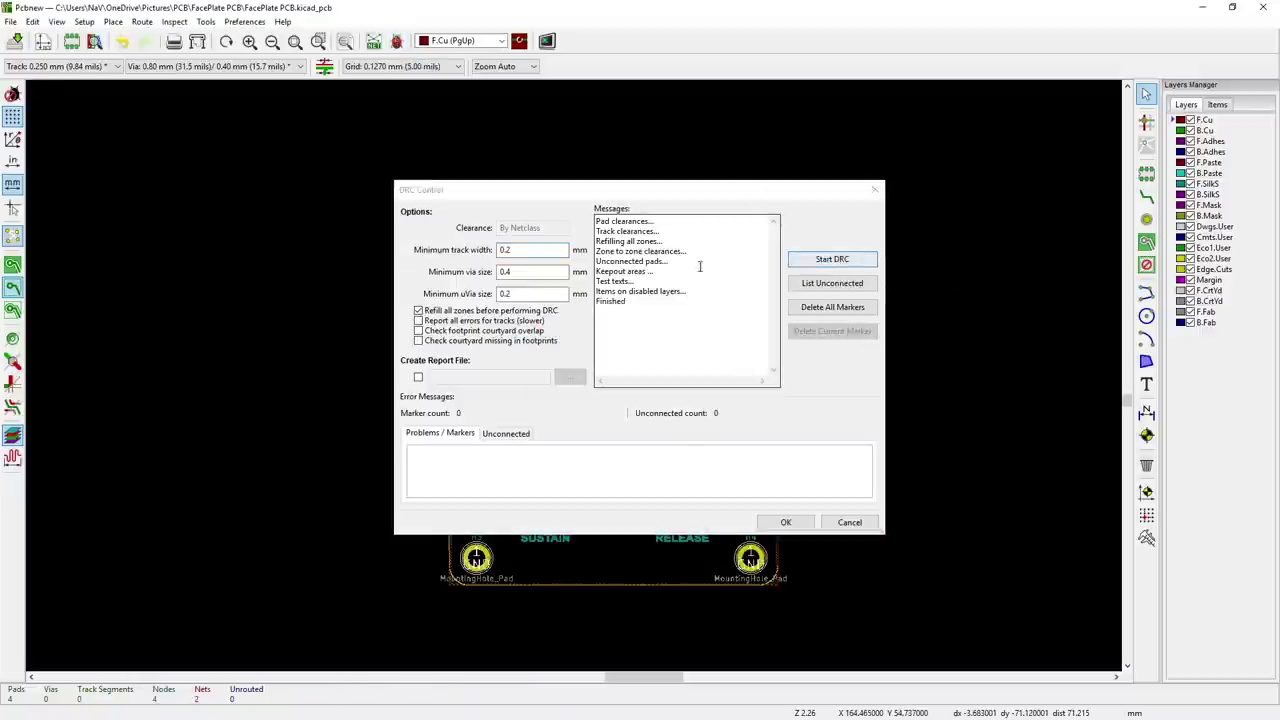
{"action": "left_click", "coordinate": [786, 522]}
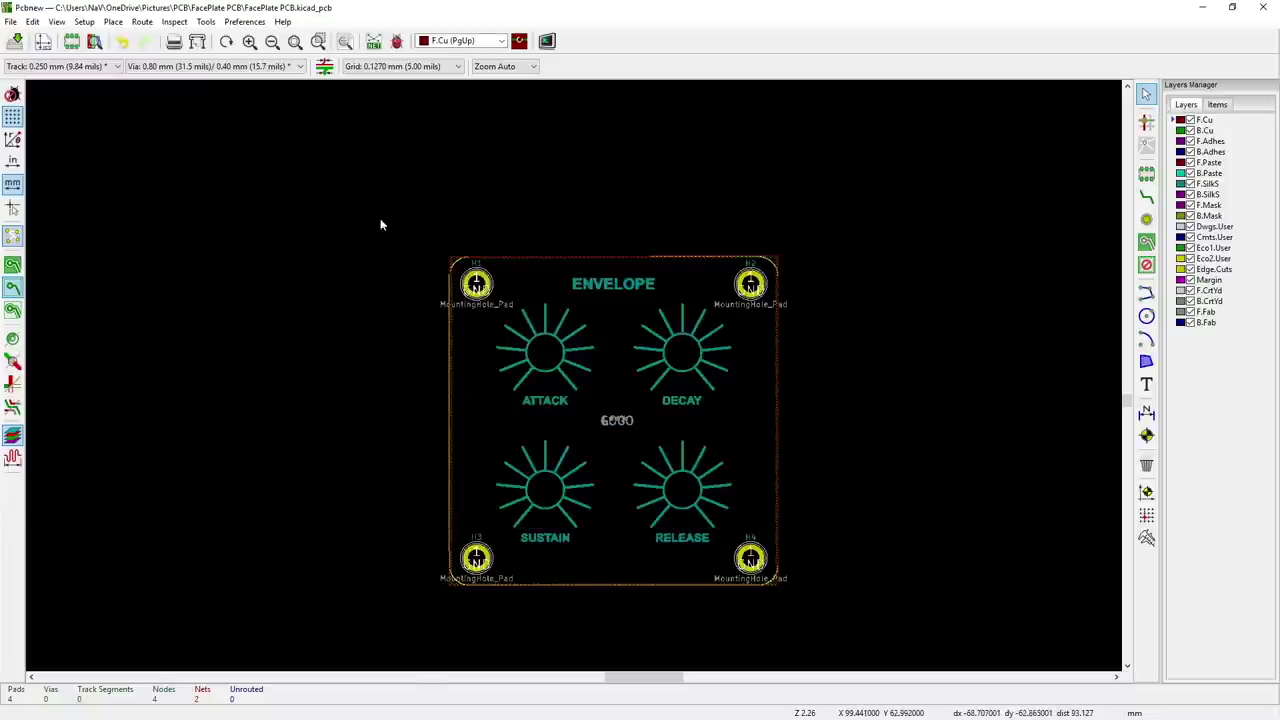
- Save the board, open it in the 3D Viewer and inspect the resized mounting hole pads from an angle
{"action": "left_click", "coordinate": [15, 40]}
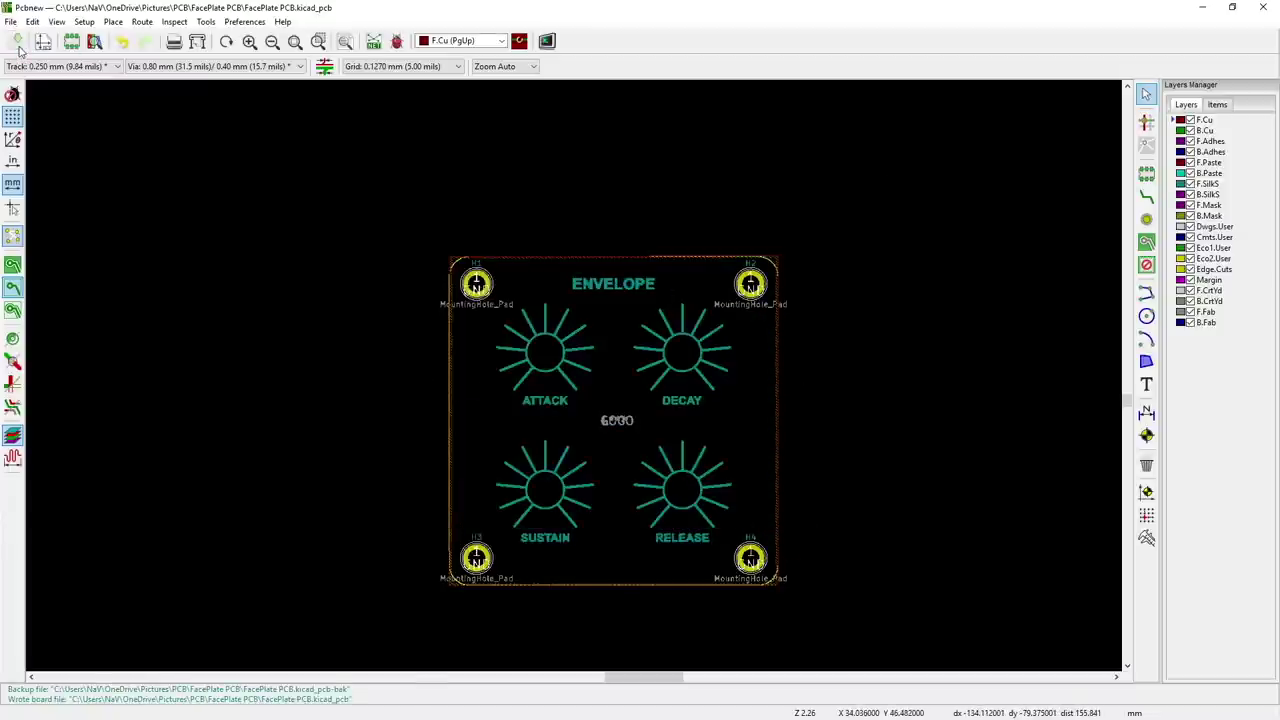
{"action": "left_click", "coordinate": [56, 22]}
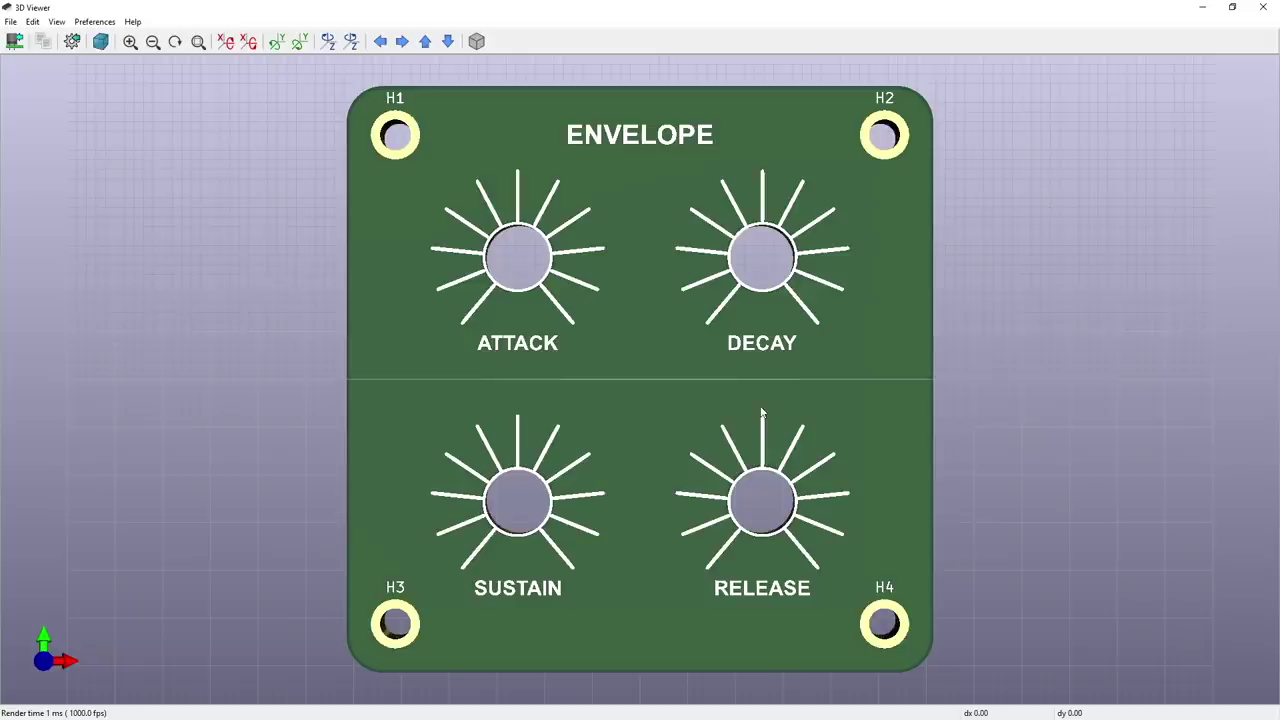
{"action": "left_click_drag", "start_coordinate": [506, 318], "coordinate": [522, 203]}
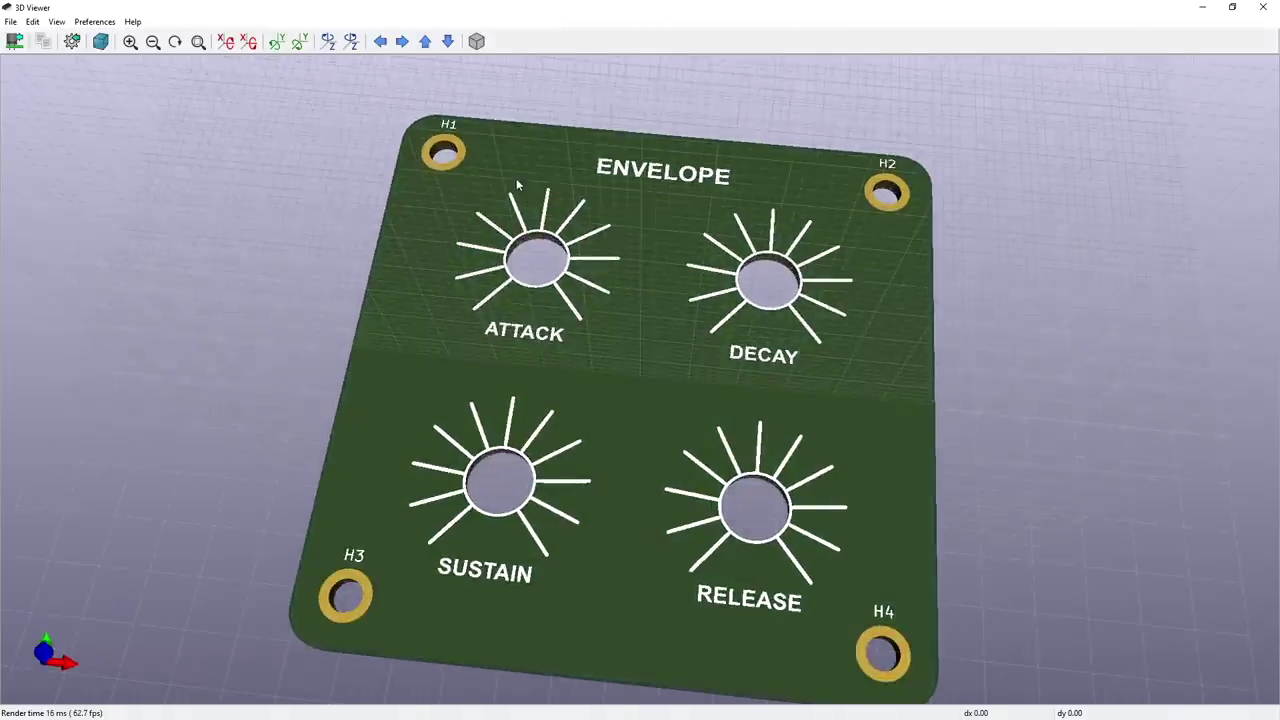
{"action": "scroll", "coordinate": [491, 117], "scroll_direction": "down", "scroll_amount": 2}
{"action": "scroll", "coordinate": [491, 117], "scroll_direction": "up", "scroll_amount": 2}
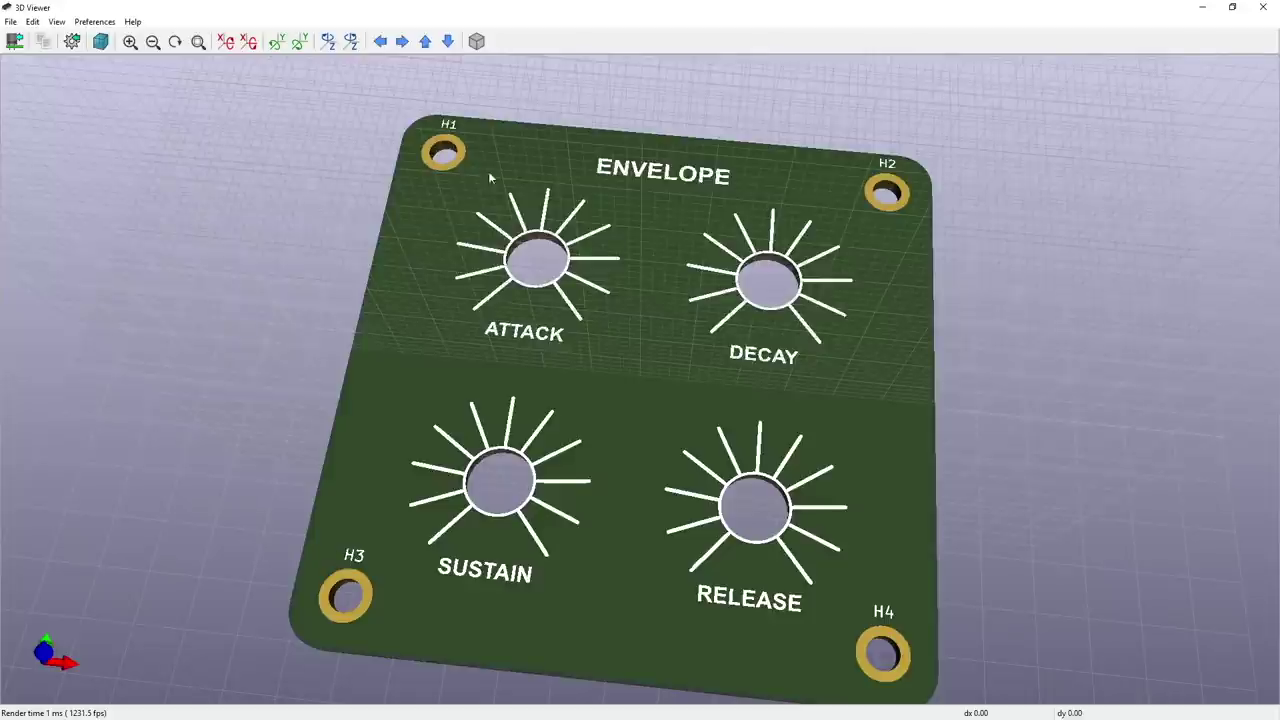
{"action": "left_click_drag", "start_coordinate": [448, 127], "coordinate": [983, 257]}
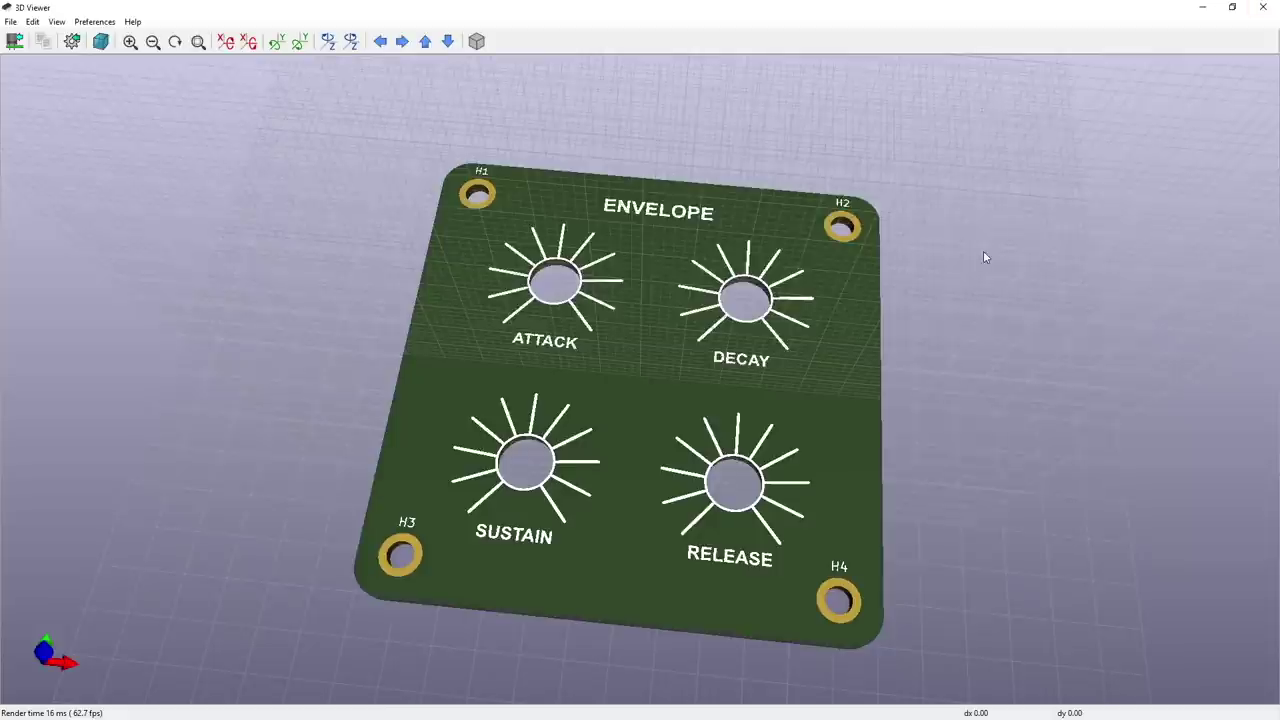
- Inspect the board from further angles in the 3D view and close the viewer
{"action": "left_click_drag", "start_coordinate": [684, 428], "coordinate": [532, 452]}
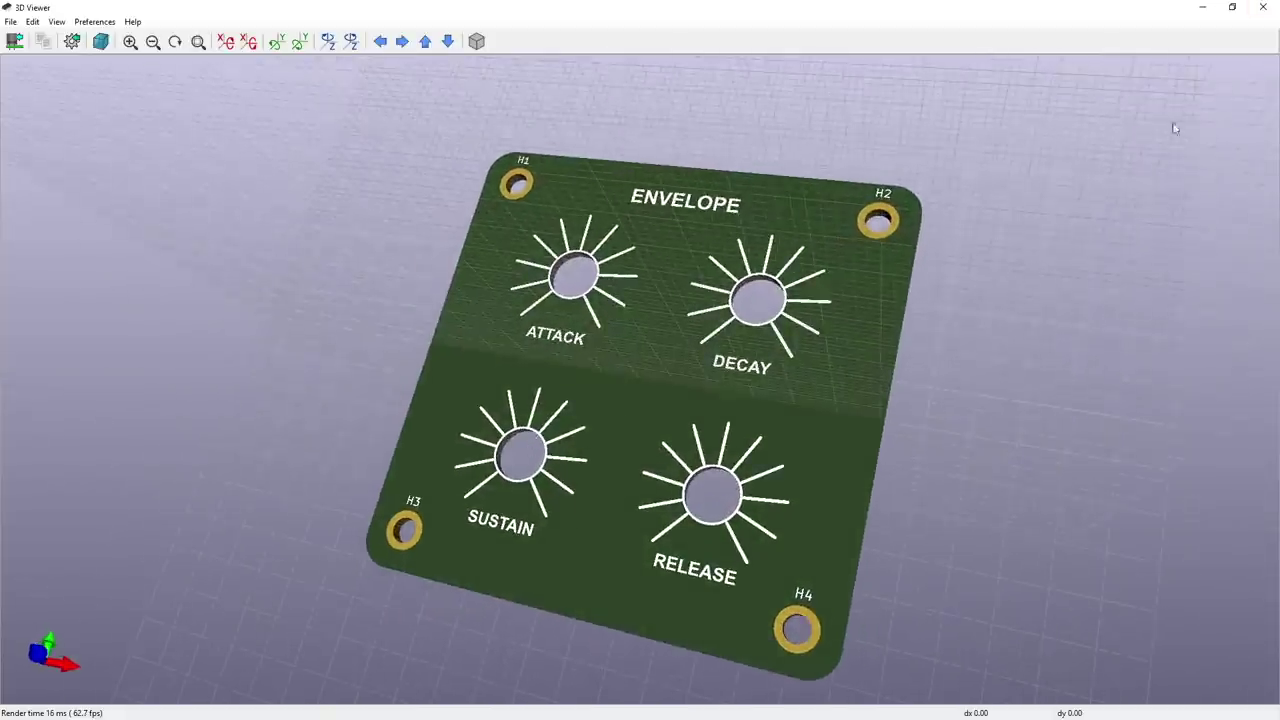
{"action": "left_click_drag", "start_coordinate": [1207, 160], "coordinate": [6, 257]}
{"action": "left_click", "coordinate": [1263, 7]}
- Make the reference text of mounting hole H2 invisible
{"action": "scroll", "coordinate": [783, 297], "scroll_direction": "up", "scroll_amount": 2}
{"action": "scroll", "coordinate": [575, 381], "scroll_direction": "up", "scroll_amount": 2}
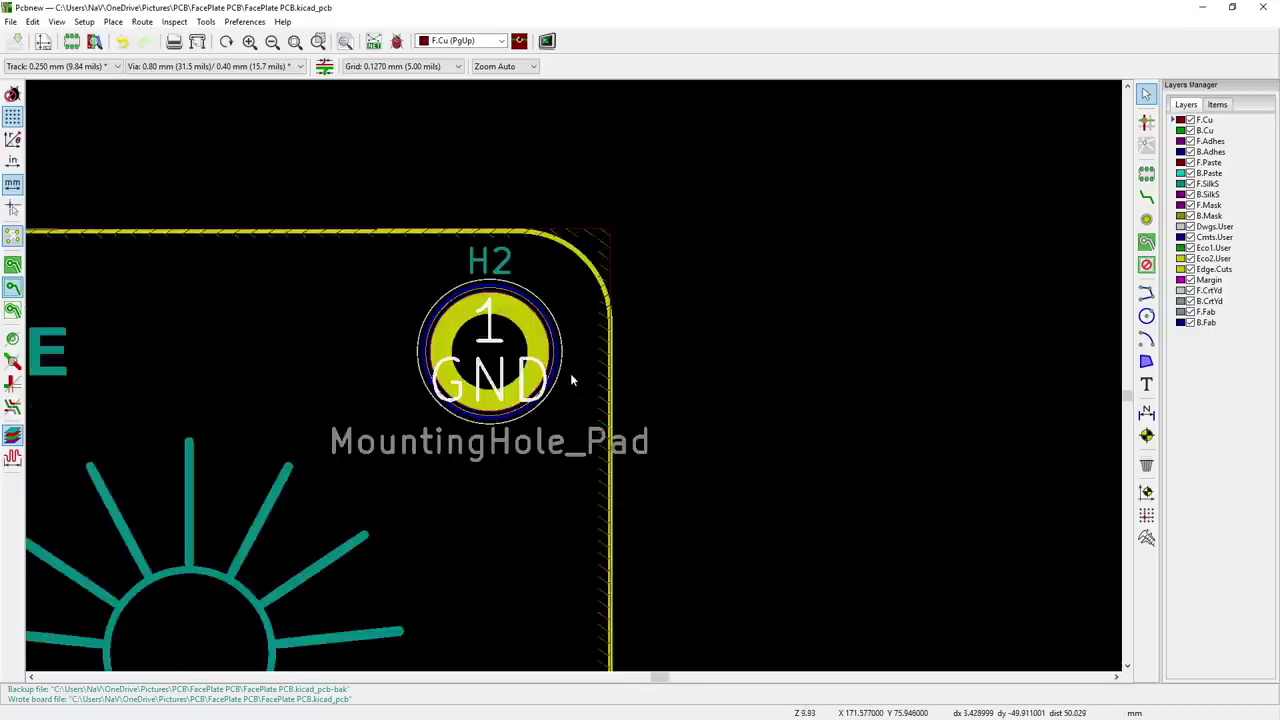
{"action": "left_click", "coordinate": [502, 270]}
{"action": "right_click", "coordinate": [502, 270]}
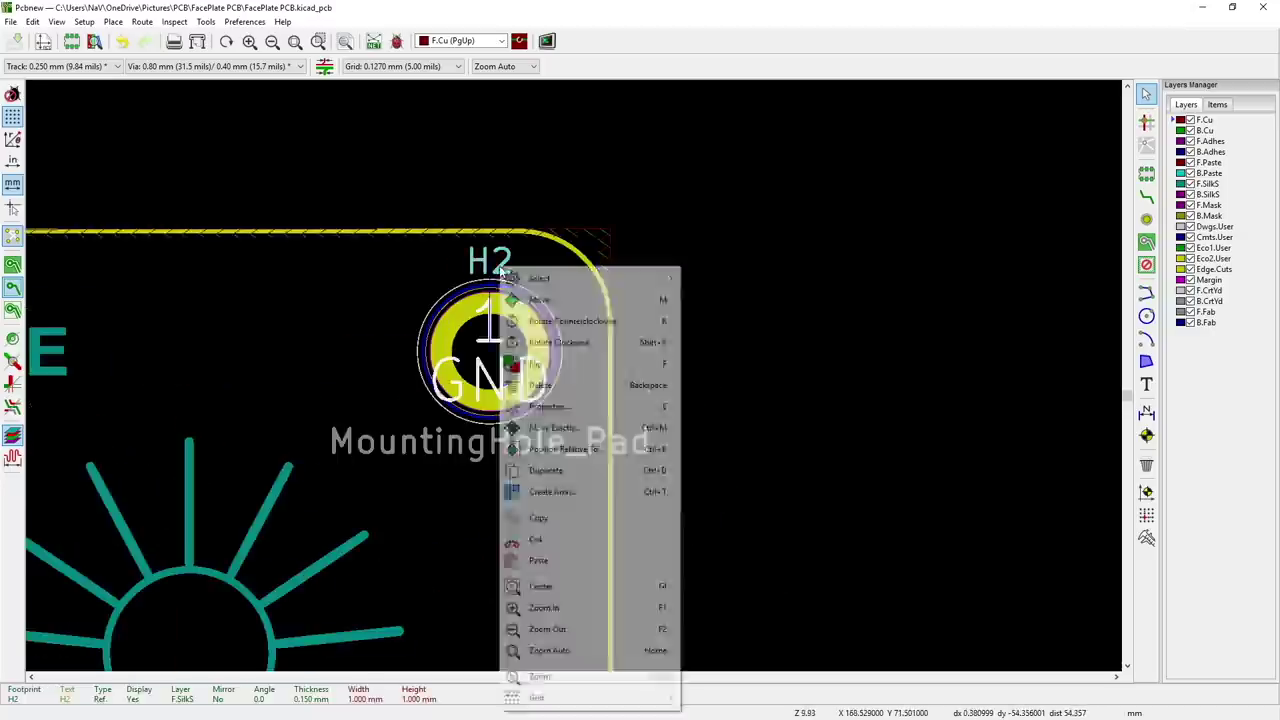
{"action": "left_click", "coordinate": [558, 407]}
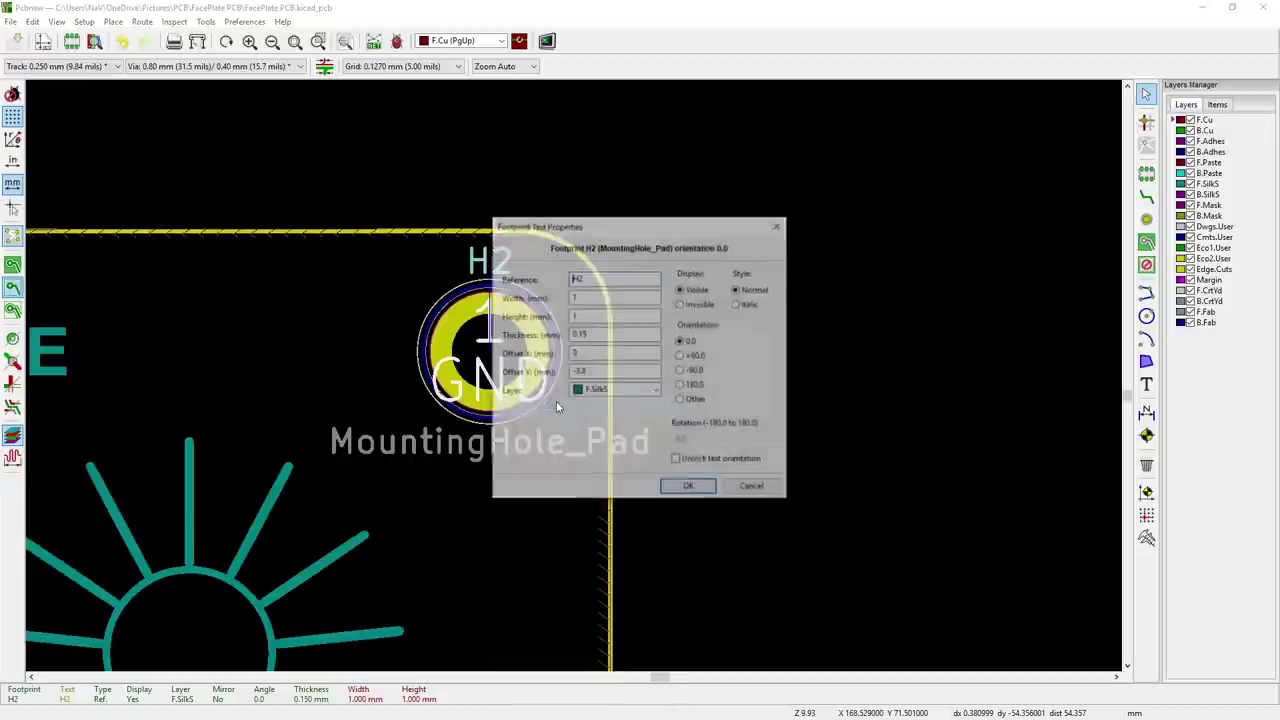
{"action": "left_click", "coordinate": [681, 304]}
{"action": "left_click", "coordinate": [689, 488]}
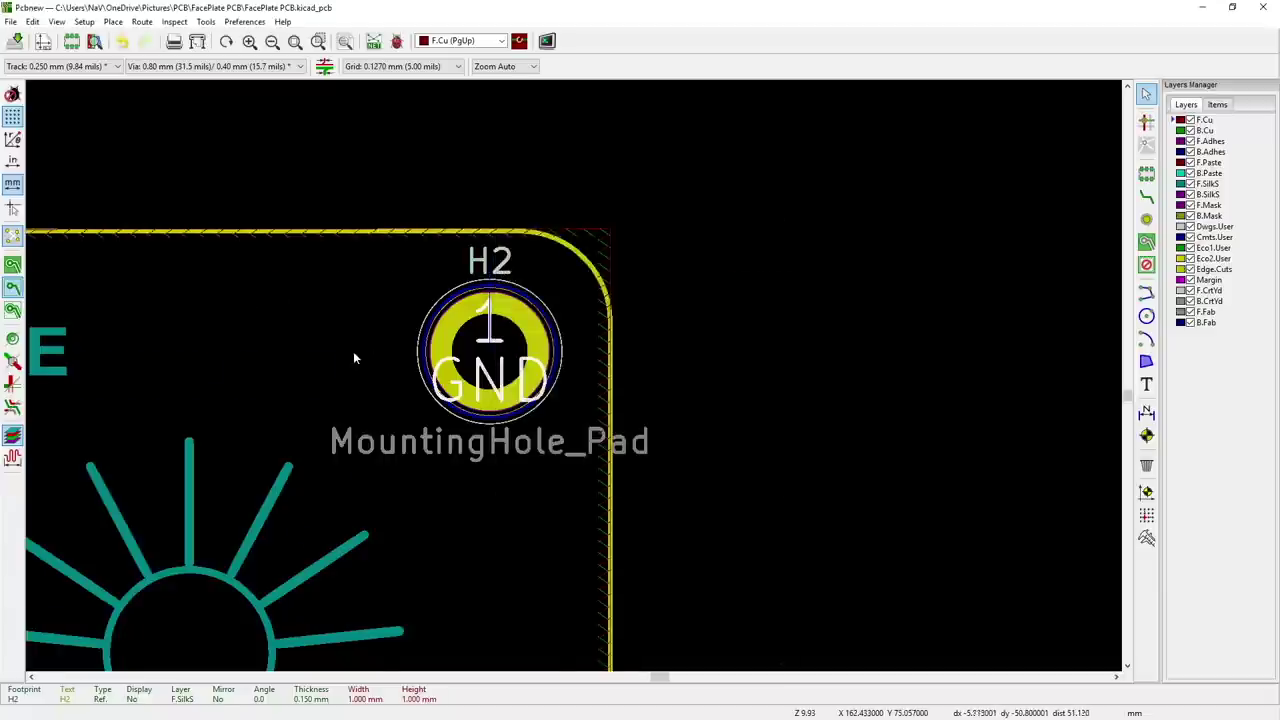
- Make the reference text of mounting hole H1 invisible
{"action": "scroll", "coordinate": [353, 358], "scroll_direction": "down", "scroll_amount": 2}
{"action": "scroll", "coordinate": [561, 301], "scroll_direction": "up", "scroll_amount": 5}
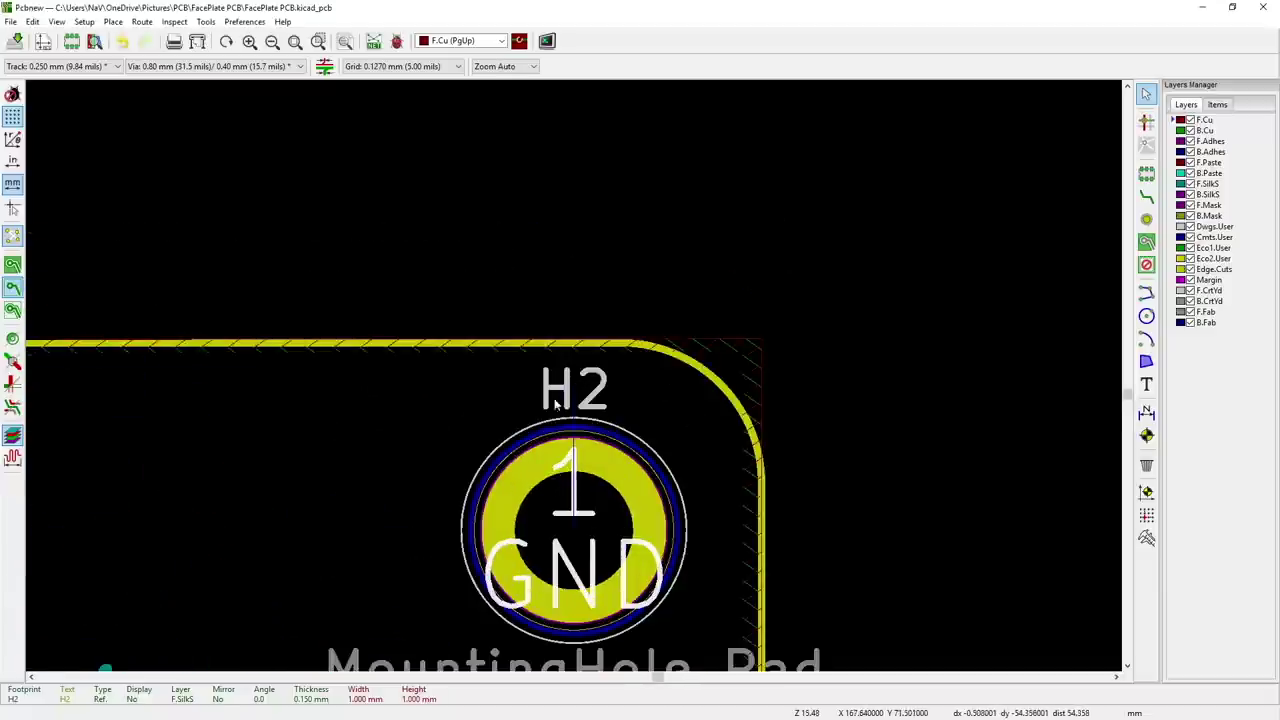
{"action": "scroll", "coordinate": [558, 400], "scroll_direction": "down", "scroll_amount": 4}
{"action": "scroll", "coordinate": [371, 377], "scroll_direction": "up", "scroll_amount": 3}
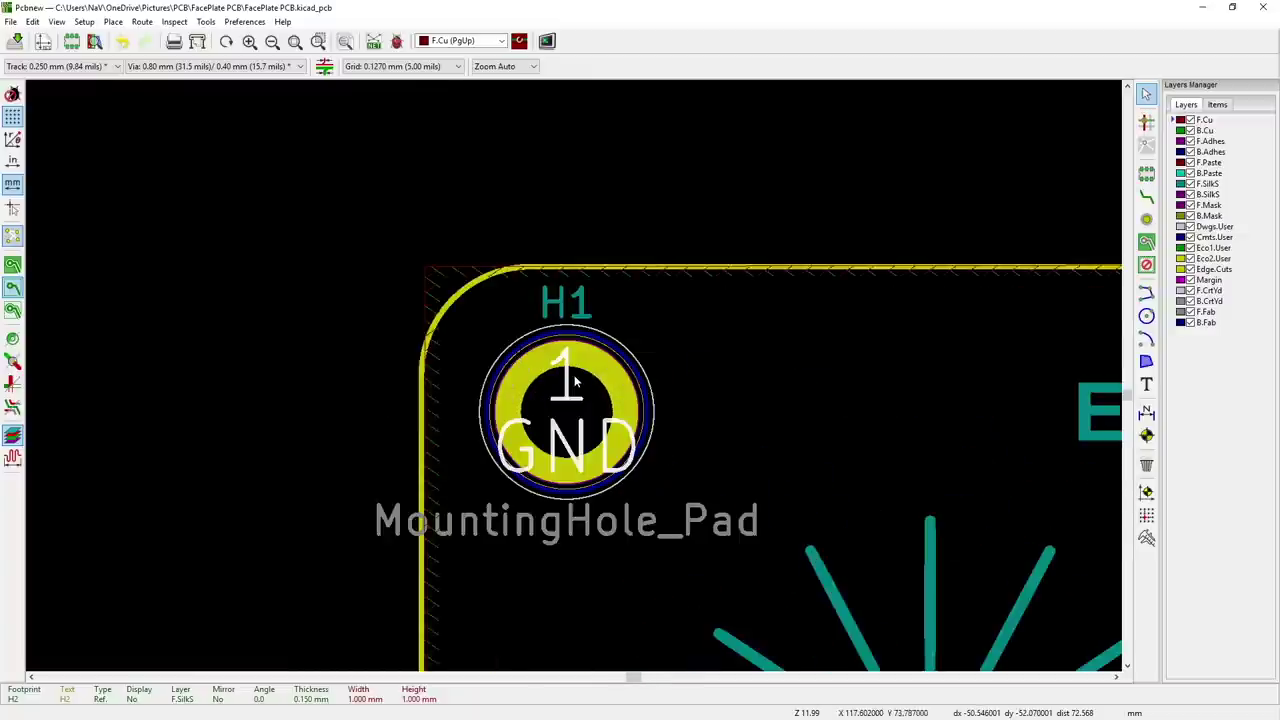
{"action": "scroll", "coordinate": [575, 380], "scroll_direction": "up", "scroll_amount": 3}
{"action": "left_click", "coordinate": [545, 230]}
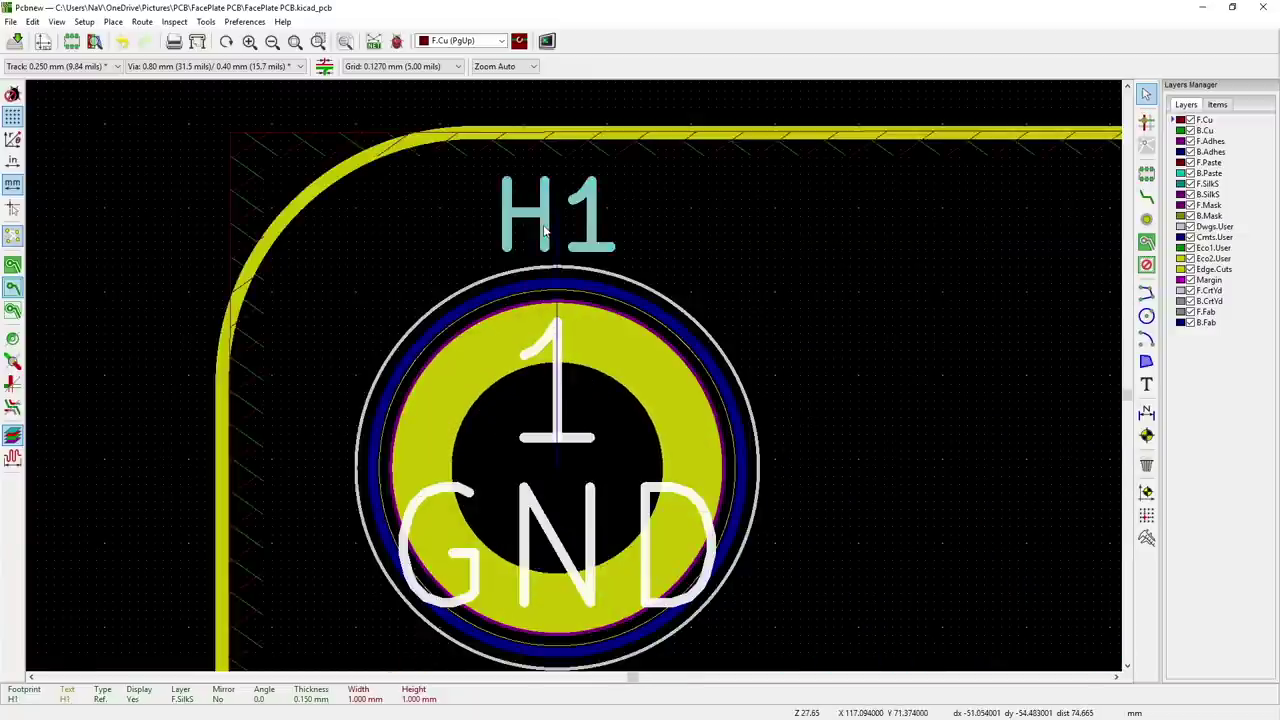
{"action": "right_click", "coordinate": [545, 230]}
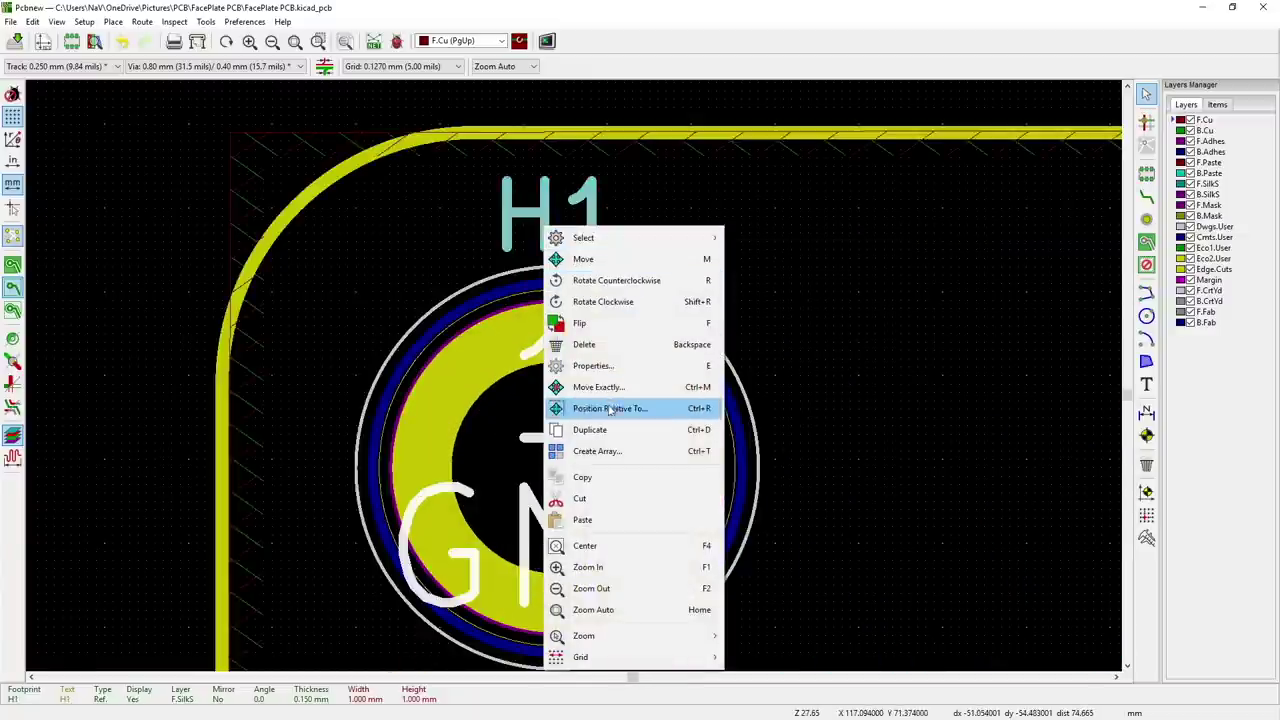
{"action": "left_click", "coordinate": [609, 366]}
{"action": "left_click", "coordinate": [681, 304]}
{"action": "left_click", "coordinate": [690, 487]}
- Make the reference text of mounting hole H4 invisible
{"action": "scroll", "coordinate": [690, 487], "scroll_direction": "down", "scroll_amount": 10}
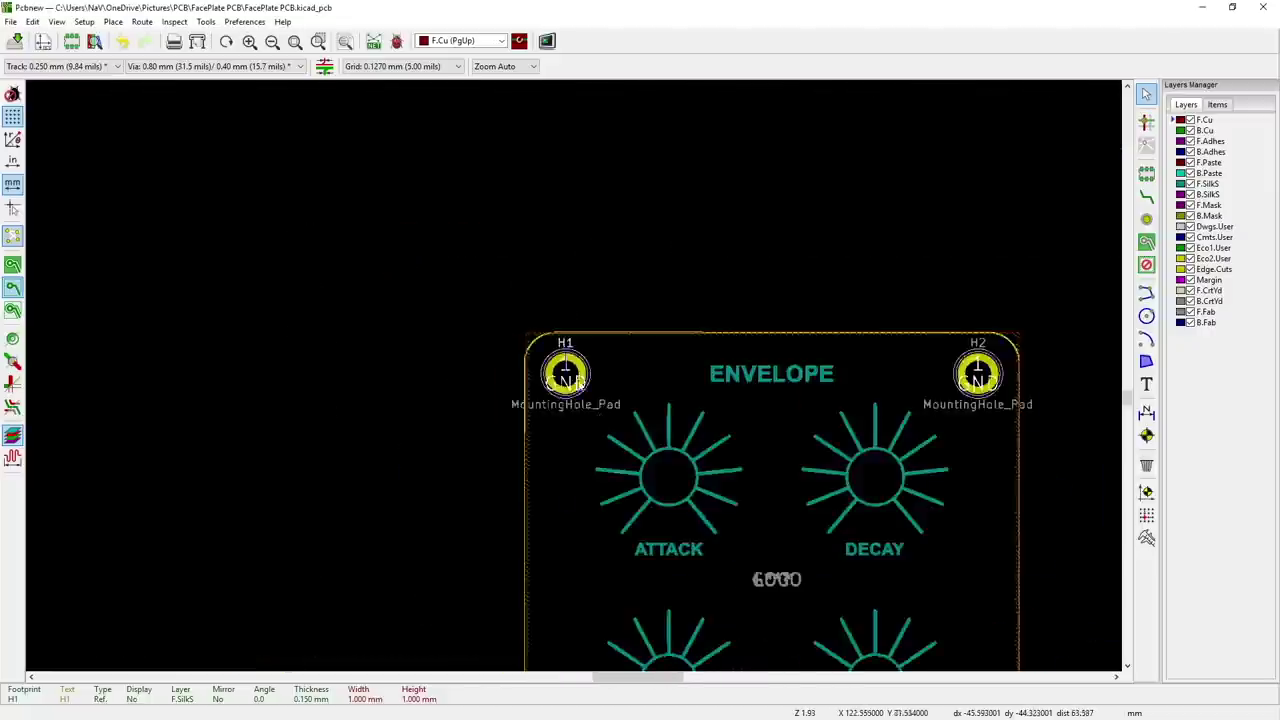
{"action": "scroll", "coordinate": [790, 578], "scroll_direction": "up", "scroll_amount": 5}
{"action": "scroll", "coordinate": [566, 372], "scroll_direction": "up", "scroll_amount": 3}
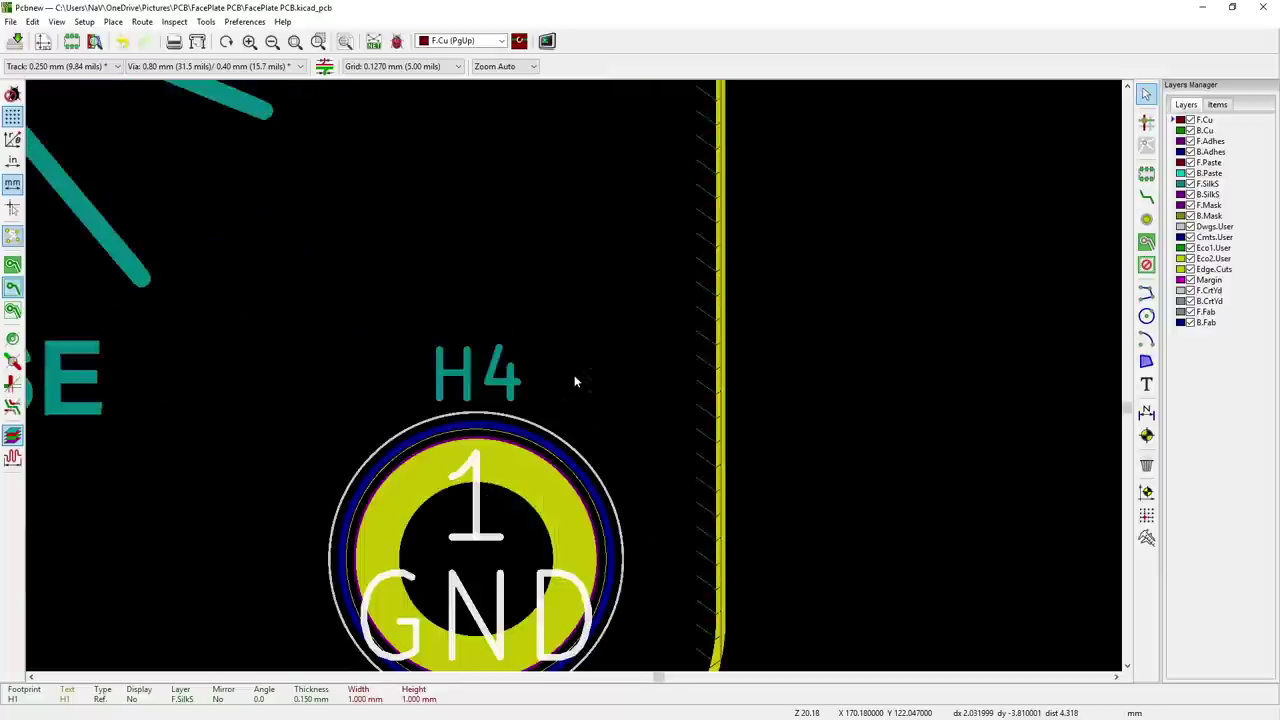
{"action": "left_click", "coordinate": [503, 392]}
{"action": "right_click", "coordinate": [503, 392]}
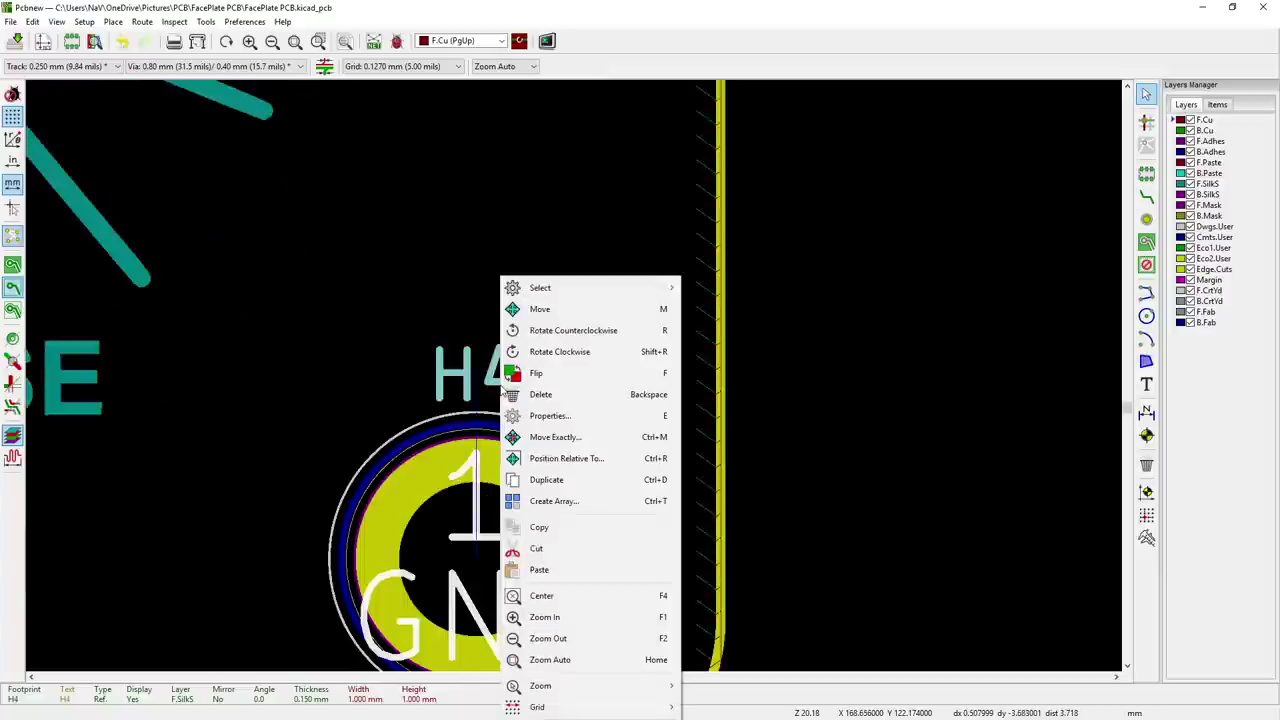
{"action": "left_click", "coordinate": [545, 418]}
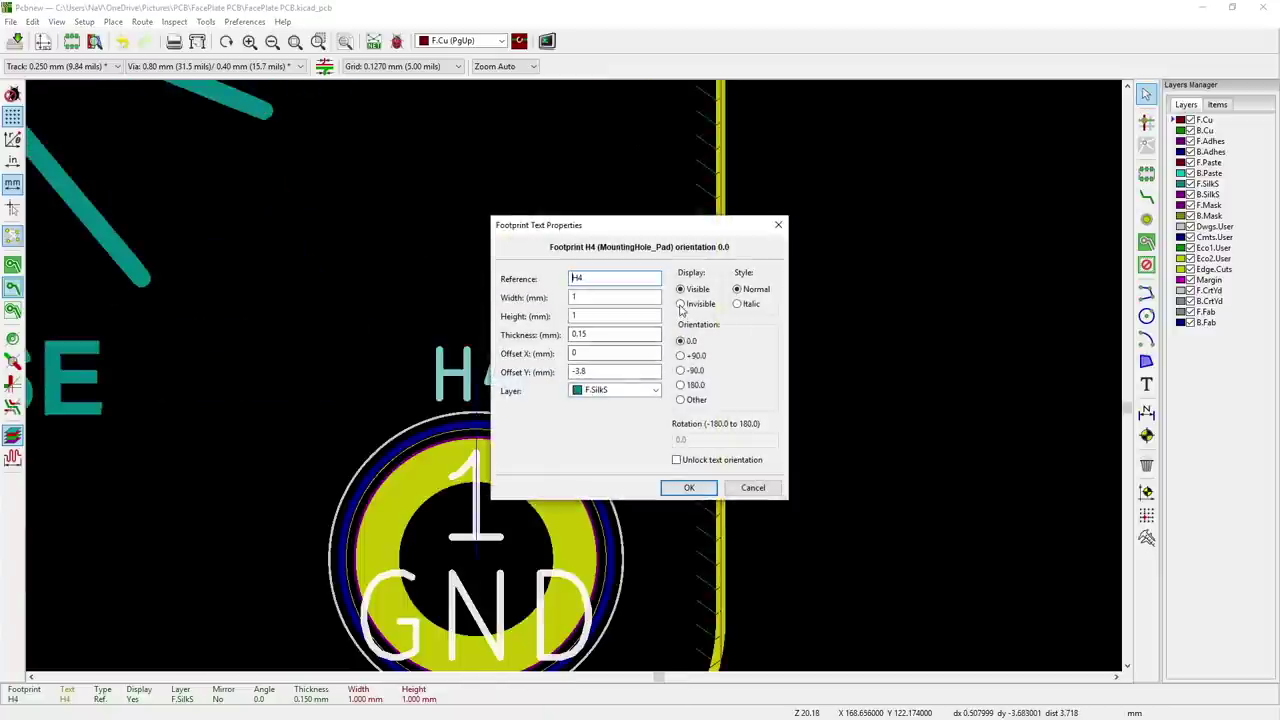
{"action": "left_click", "coordinate": [689, 487]}
- Make the reference text of mounting hole H3 invisible
{"action": "scroll", "coordinate": [227, 331], "scroll_direction": "down", "scroll_amount": 6}
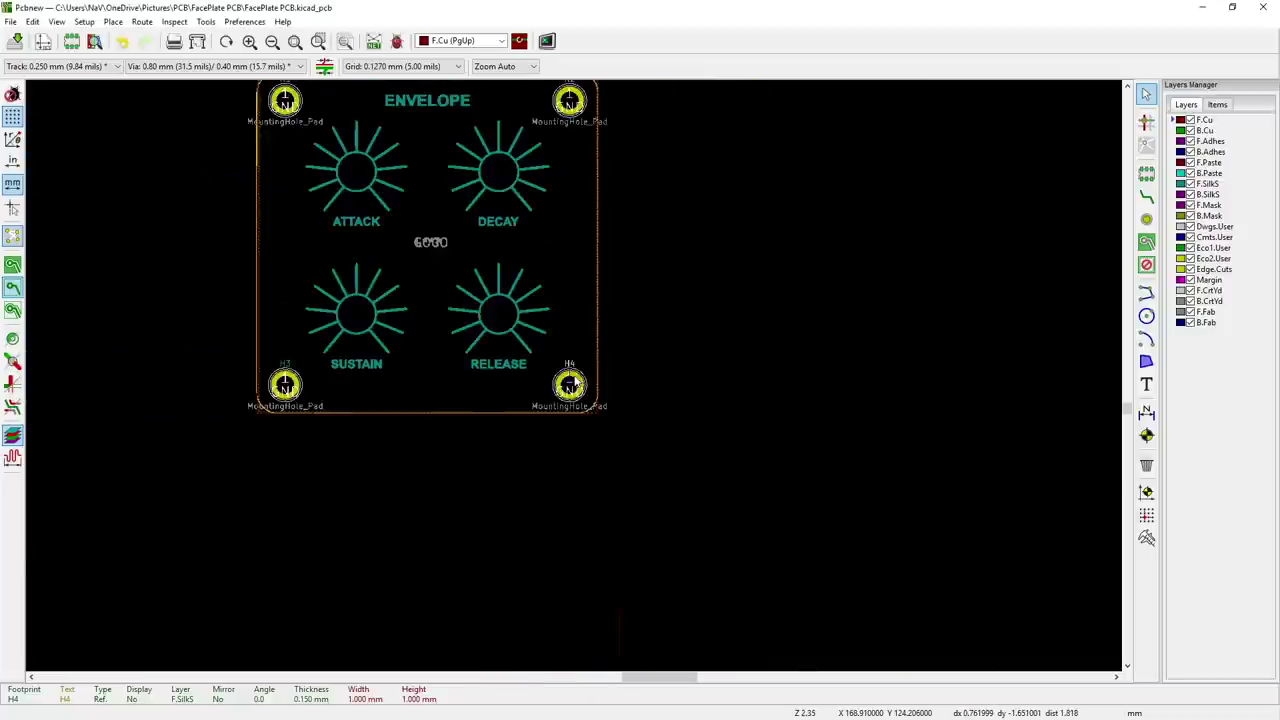
{"action": "scroll", "coordinate": [238, 362], "scroll_direction": "up", "scroll_amount": 7}
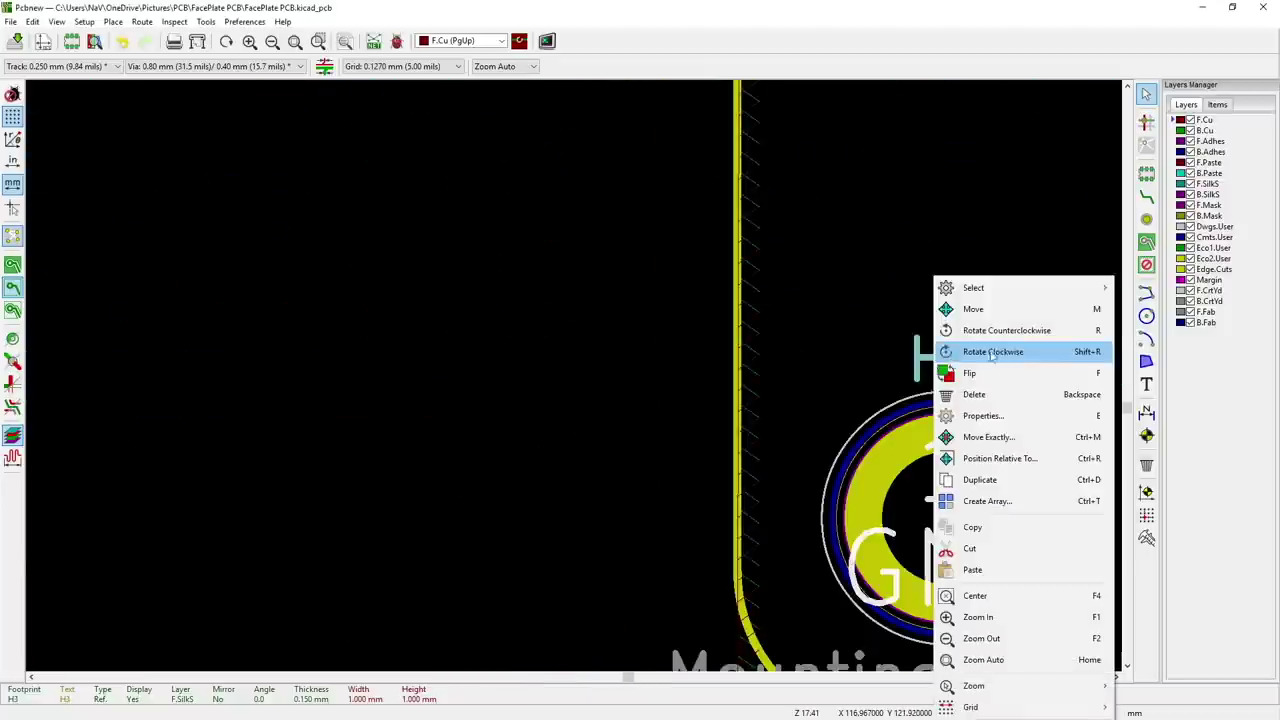
{"action": "left_click", "coordinate": [1022, 414]}
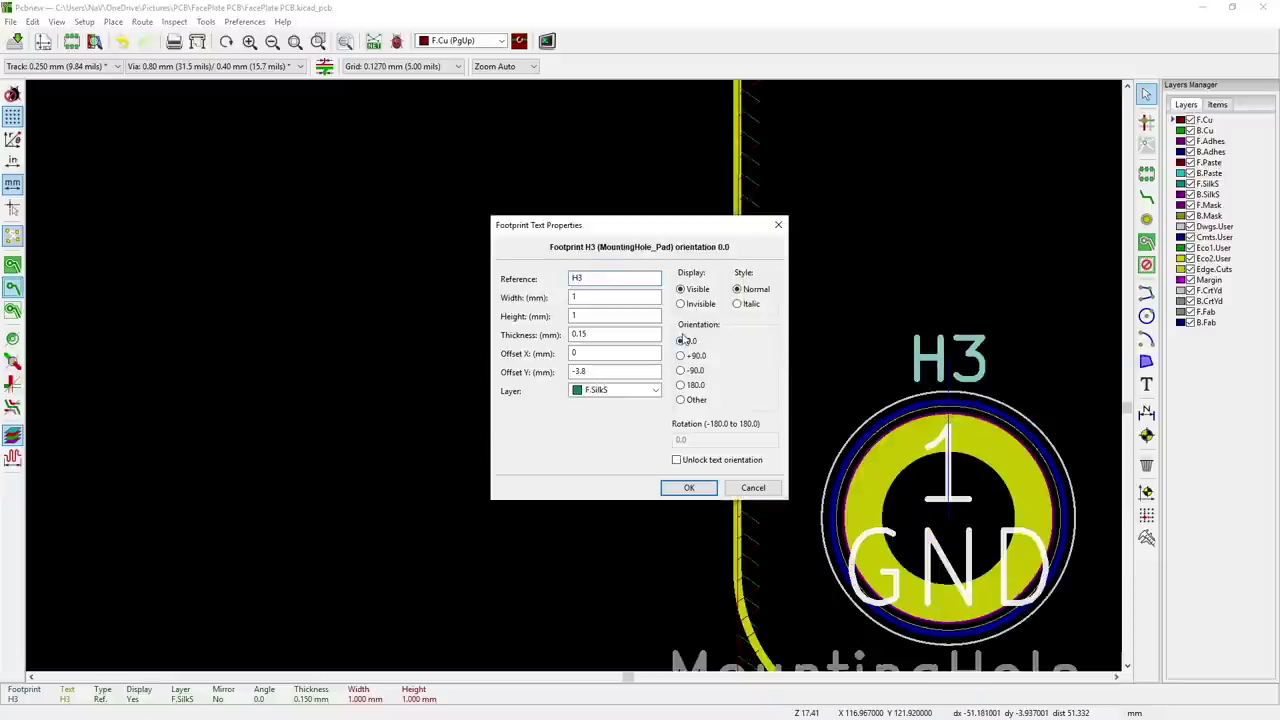
{"action": "left_click", "coordinate": [681, 303]}
{"action": "left_click", "coordinate": [689, 487]}
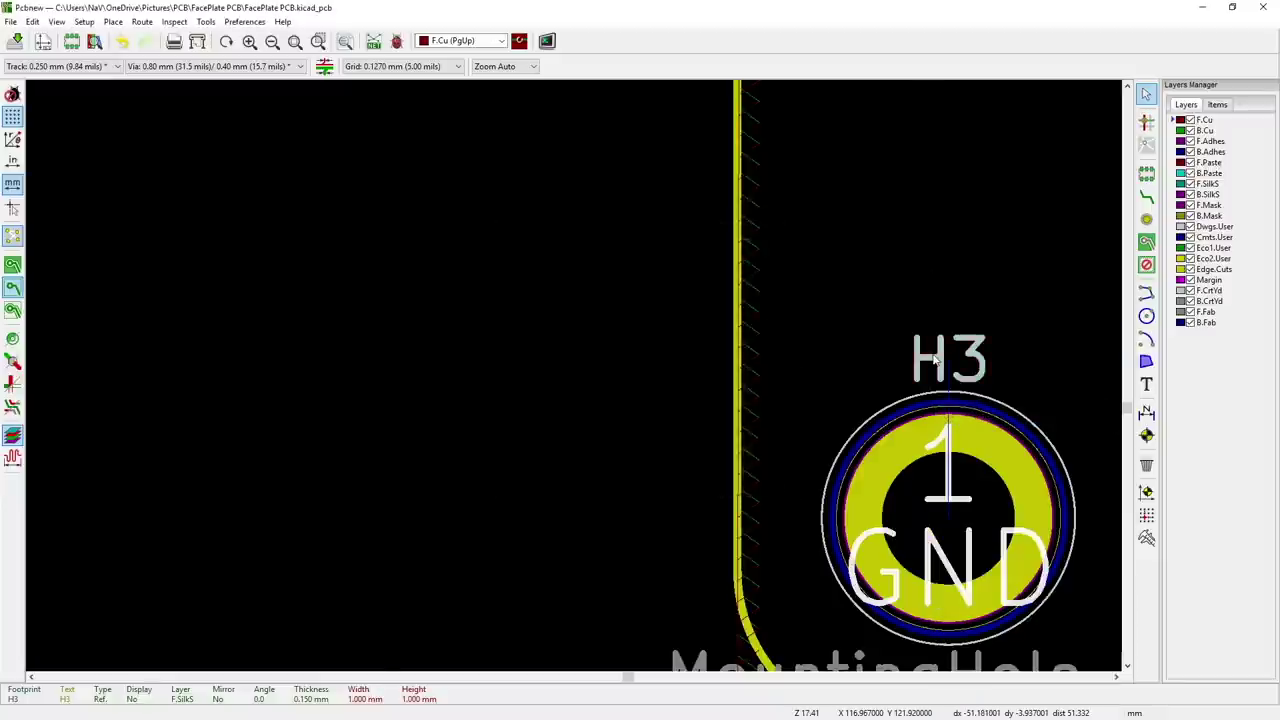
- Save the board with the mounting hole references hidden
{"action": "scroll", "coordinate": [329, 174], "scroll_direction": "down", "scroll_amount": 5}
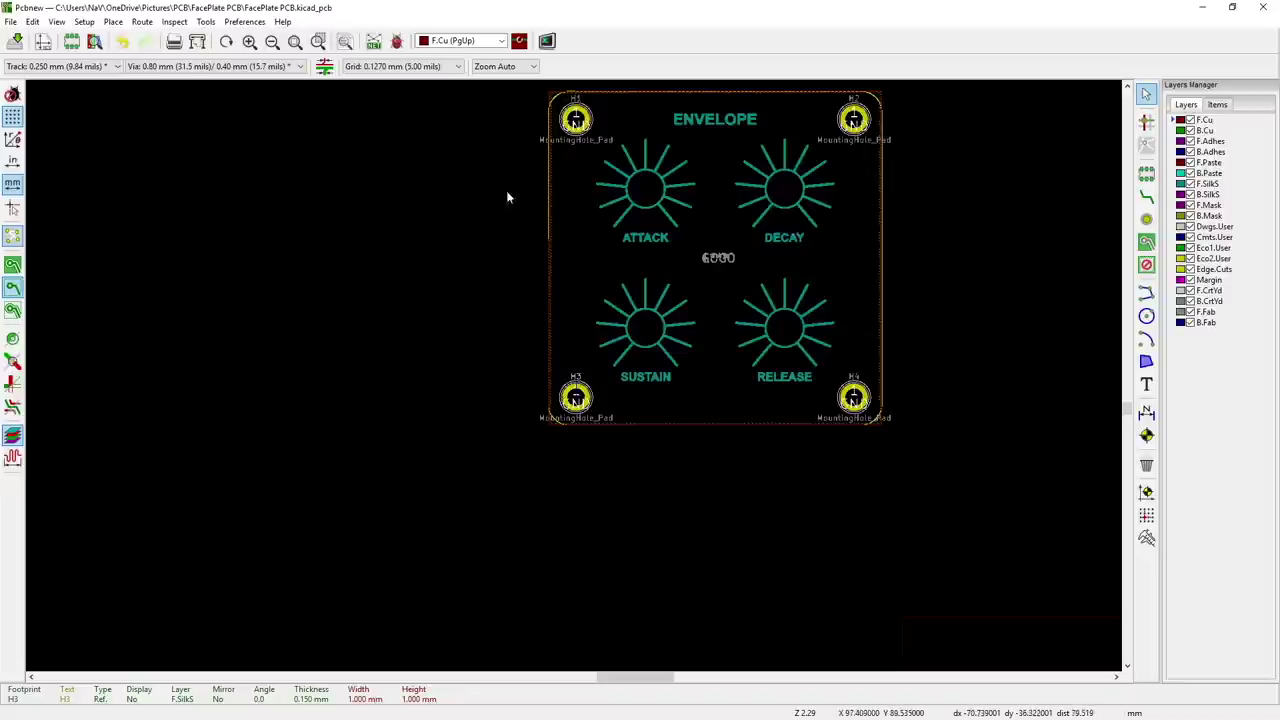
{"action": "scroll", "coordinate": [577, 374], "scroll_direction": "down", "scroll_amount": 1}
{"action": "scroll", "coordinate": [575, 381], "scroll_direction": "up", "scroll_amount": 2}
{"action": "left_click", "coordinate": [15, 40]}
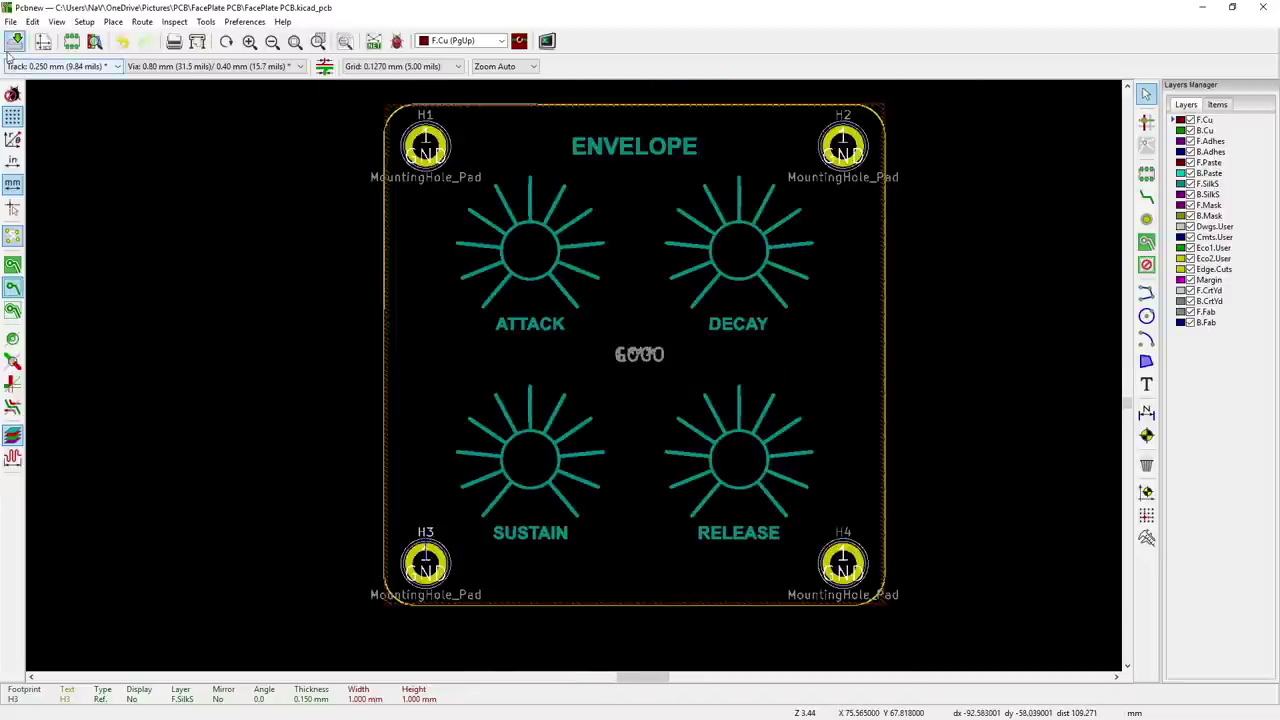
- Open the board in the 3D Viewer, inspect the face plate from an angle and render the view with raytracing
{"action": "left_click", "coordinate": [57, 21]}
{"action": "left_click", "coordinate": [85, 103]}
{"action": "left_click_drag", "start_coordinate": [878, 363], "coordinate": [703, 500]}
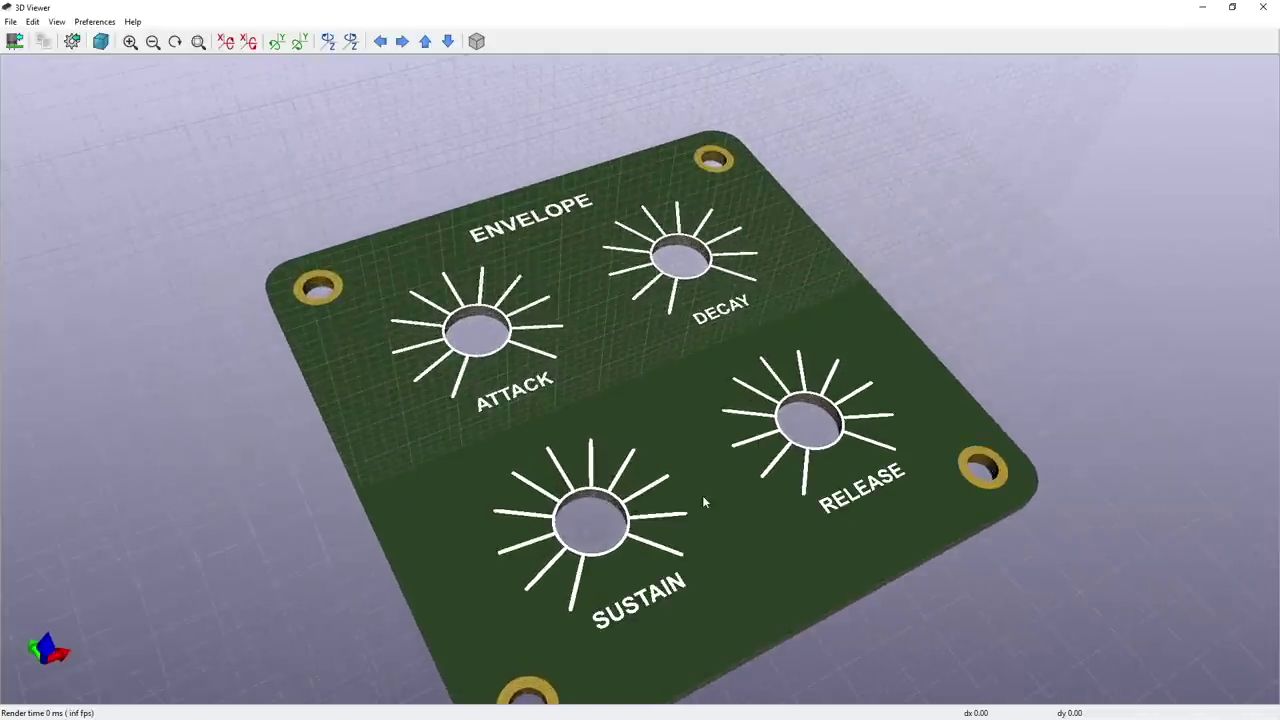
{"action": "middle_click_drag", "start_coordinate": [711, 491], "coordinate": [760, 418]}
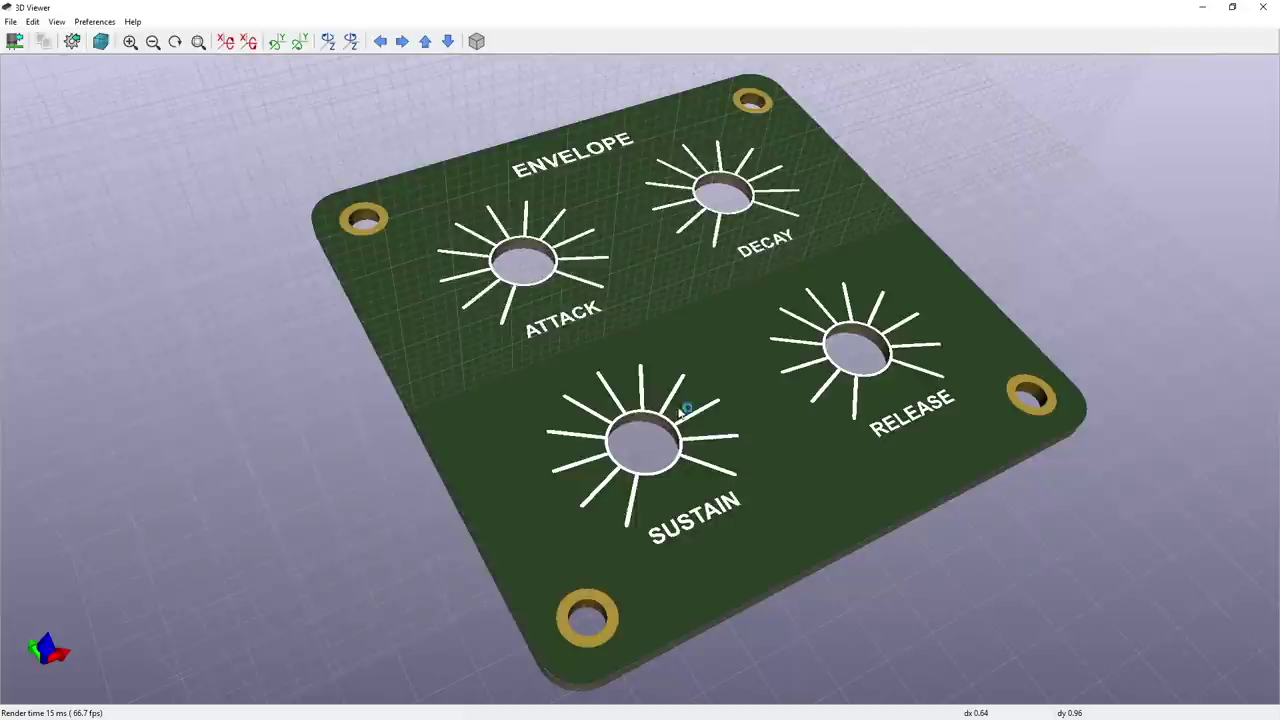
{"action": "left_click", "coordinate": [100, 42]}
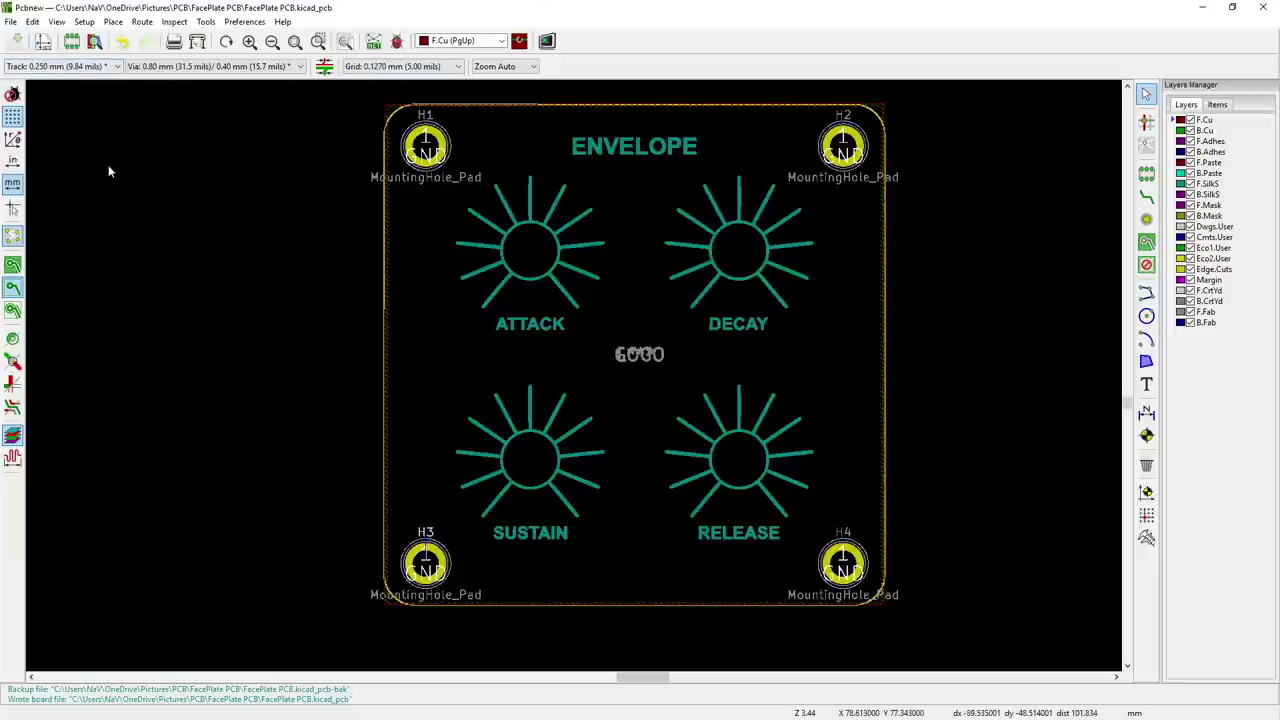
- Create a Gerbers folder in the FacePlate PCB folder and set it as the plot output directory, using a relative path
{"action": "left_click", "coordinate": [11, 22]}
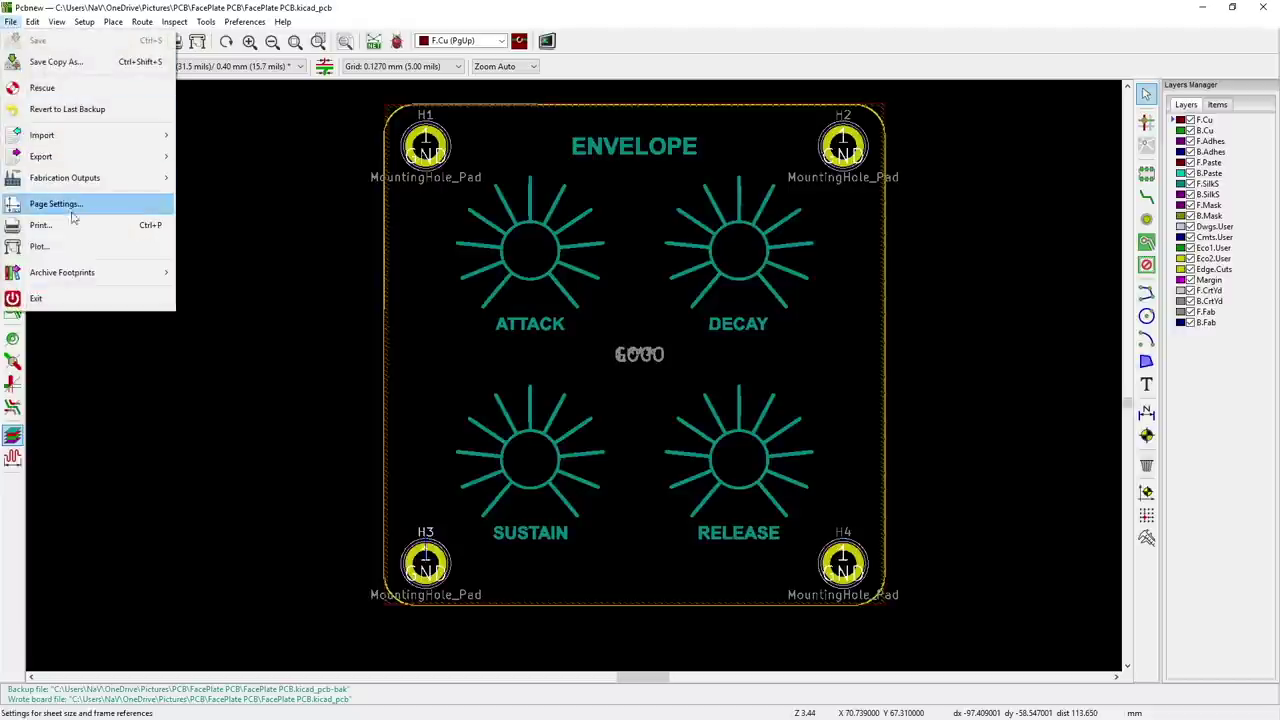
{"action": "left_click", "coordinate": [40, 250]}
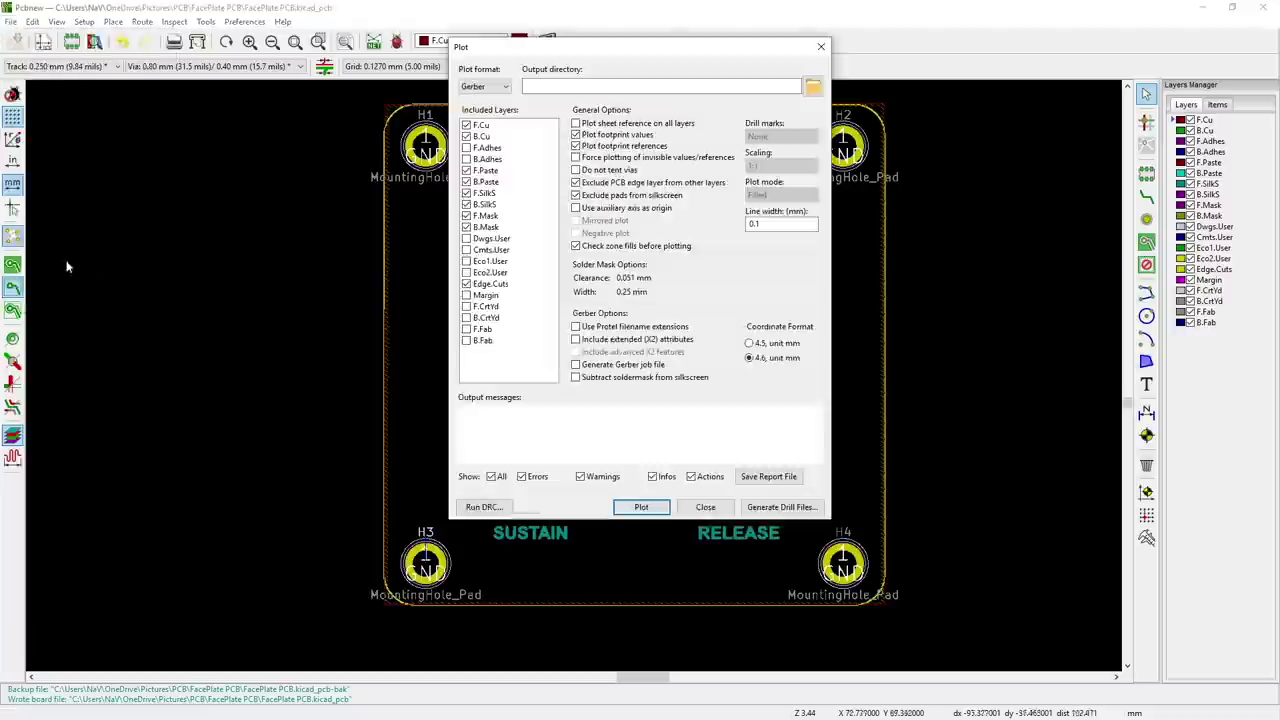
{"action": "left_click_drag", "start_coordinate": [602, 50], "coordinate": [538, 128]}
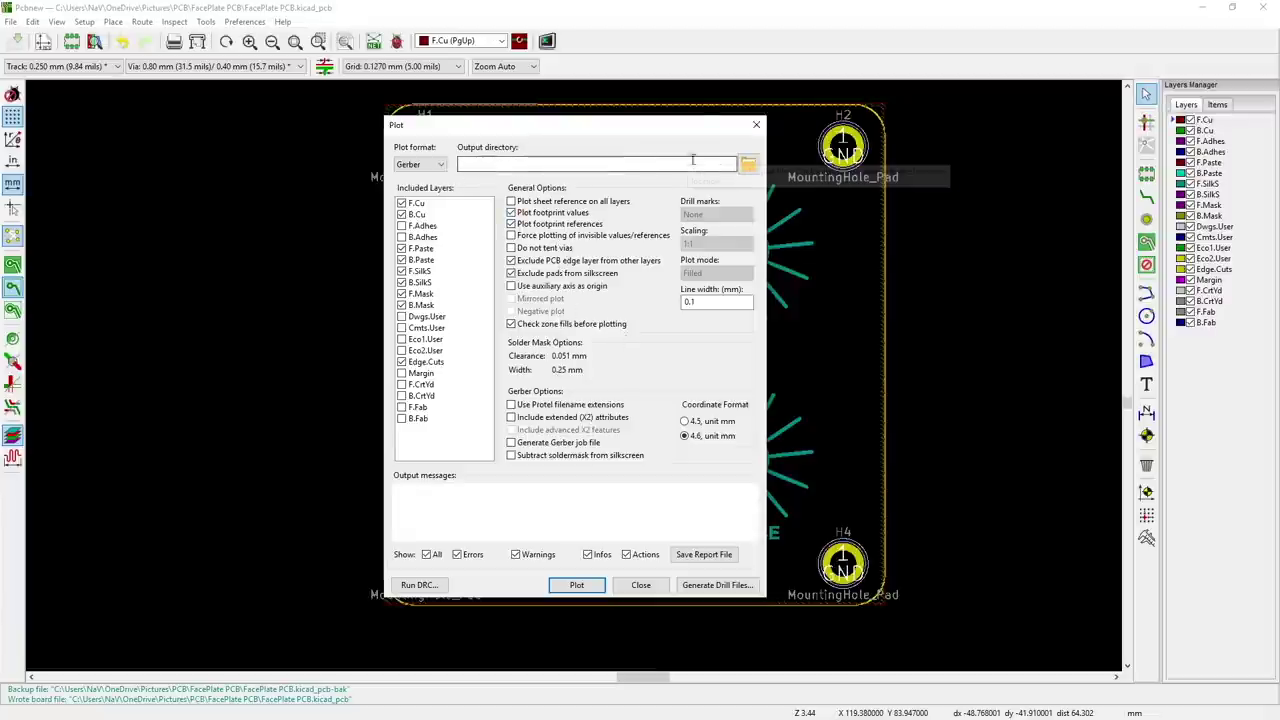
{"action": "left_click", "coordinate": [748, 164]}
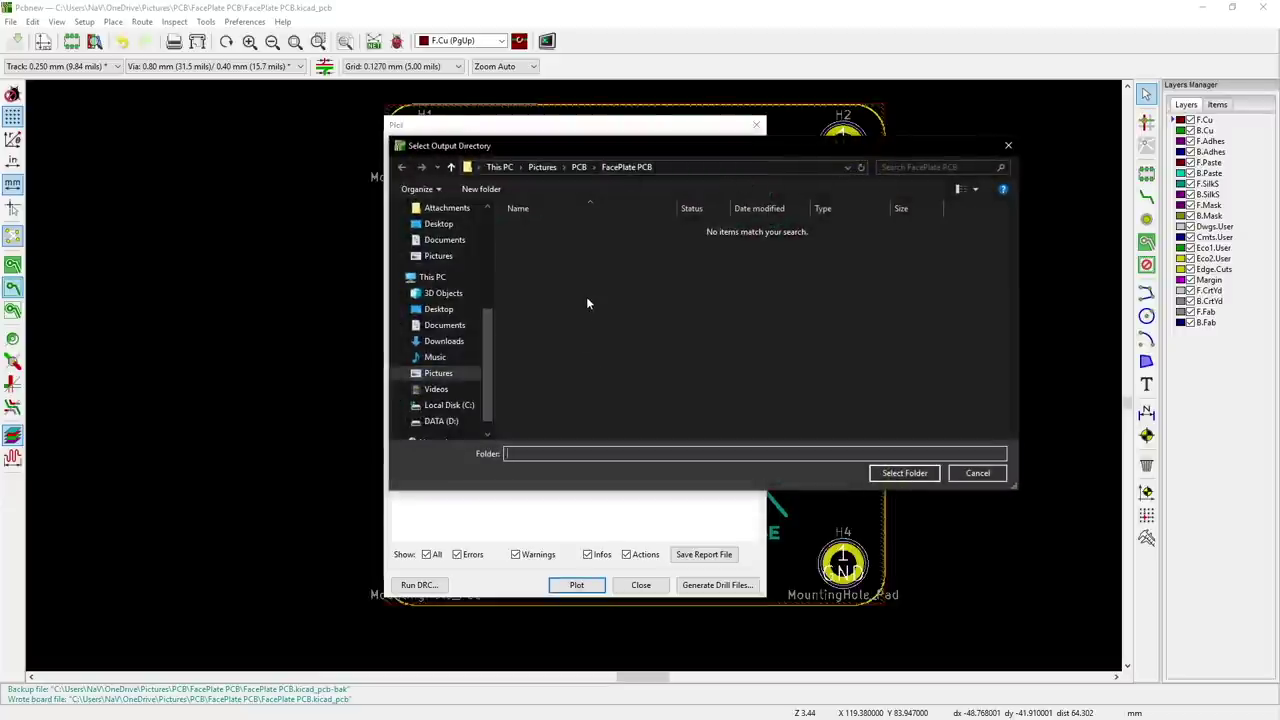
{"action": "left_click", "coordinate": [481, 189]}
{"action": "type", "text": "G"}
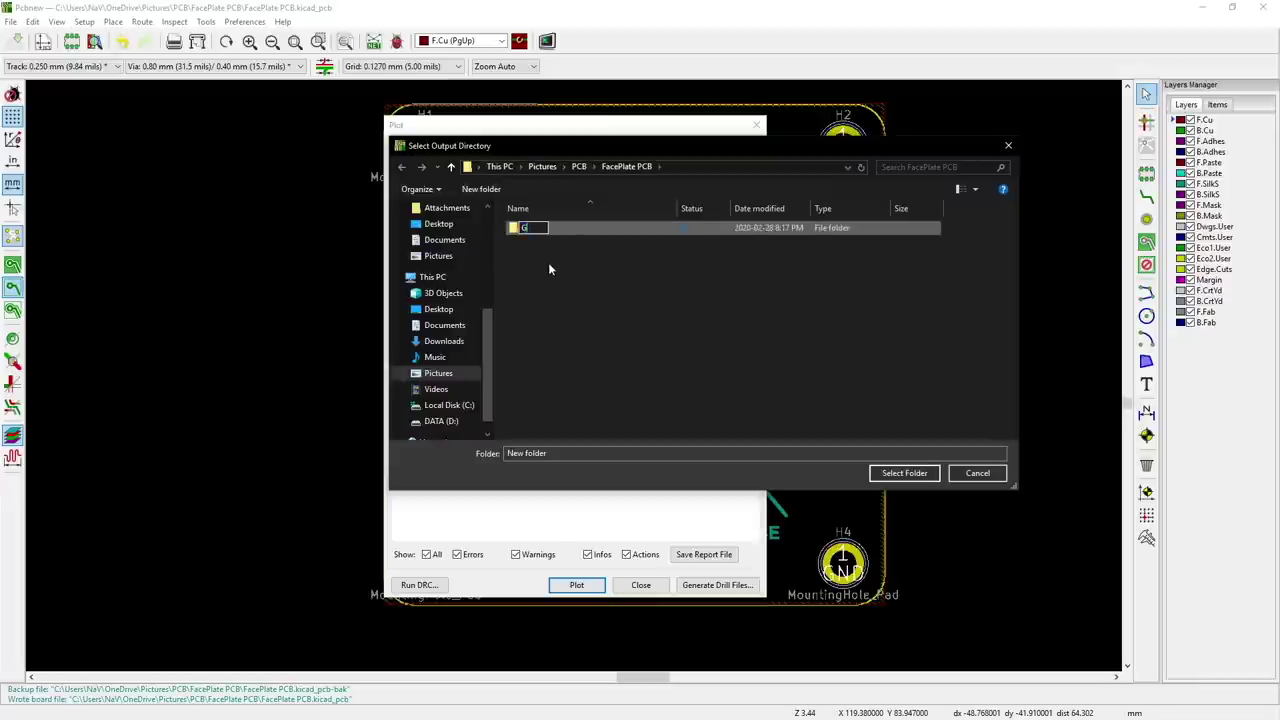
{"action": "type", "text": "erbers"}
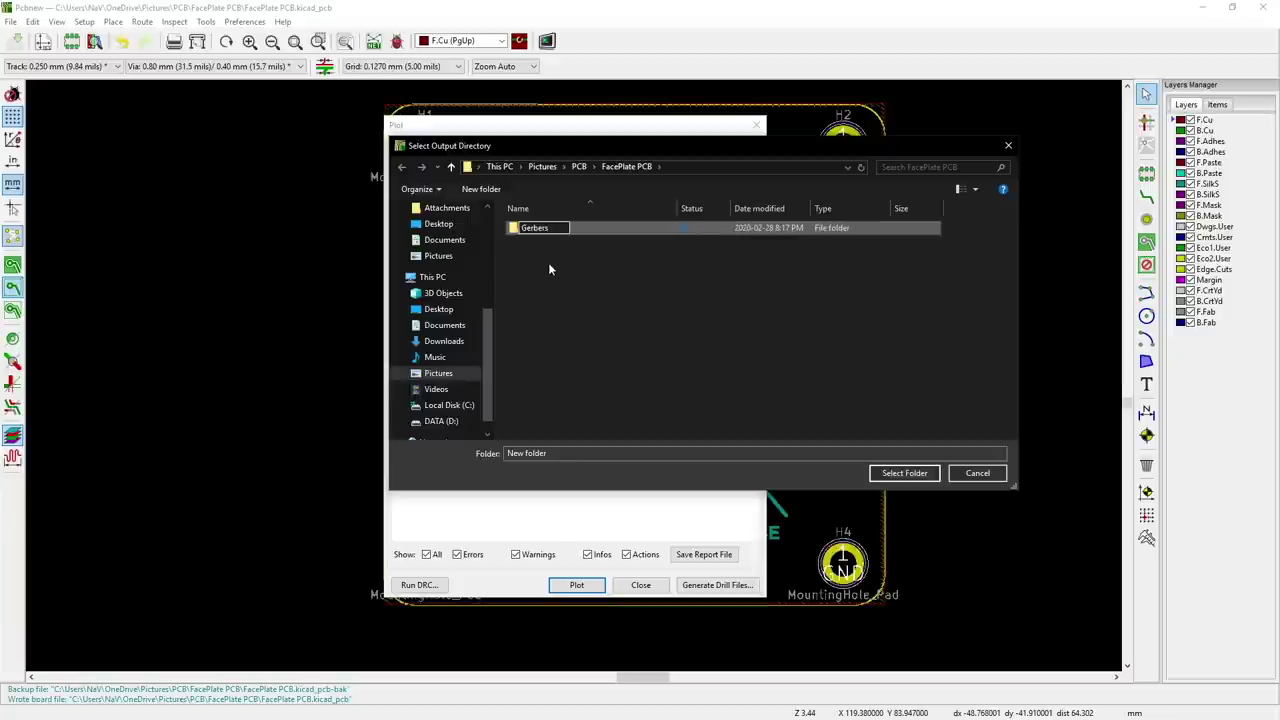
{"action": "left_click", "coordinate": [549, 266]}
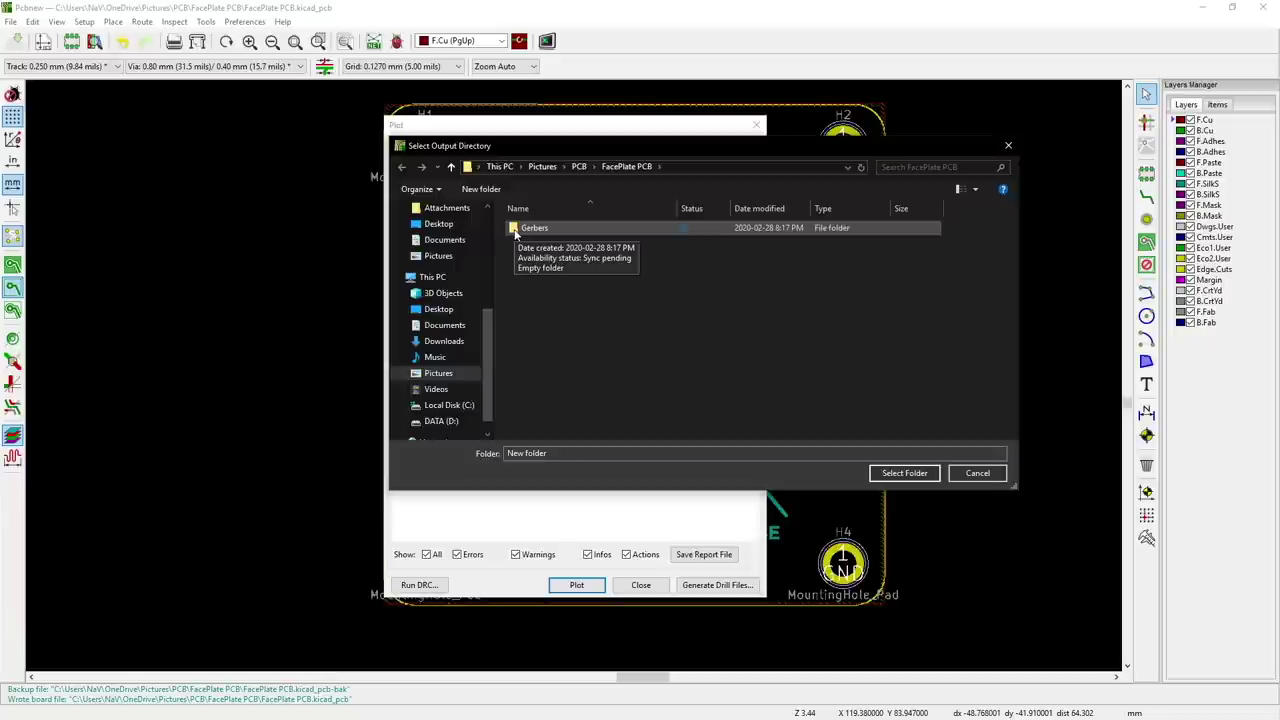
{"action": "double_click", "coordinate": [514, 230]}
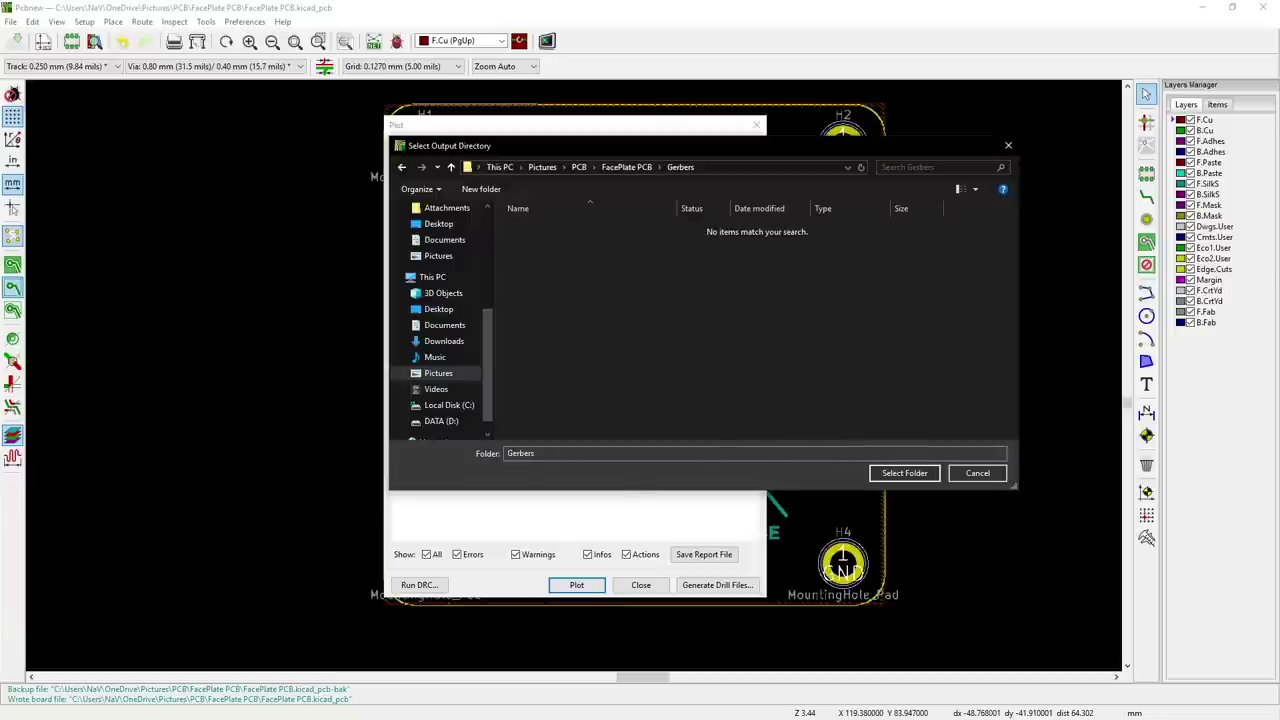
{"action": "left_click", "coordinate": [928, 472]}
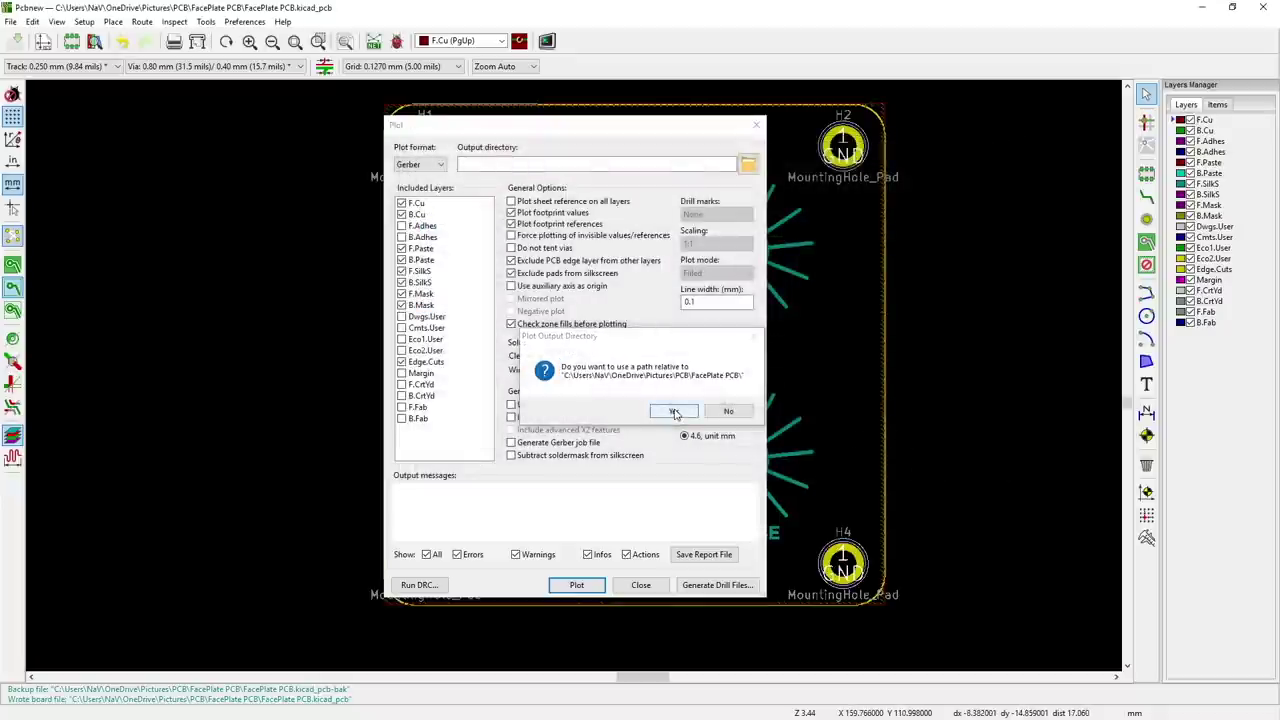
{"action": "left_click", "coordinate": [674, 413]}
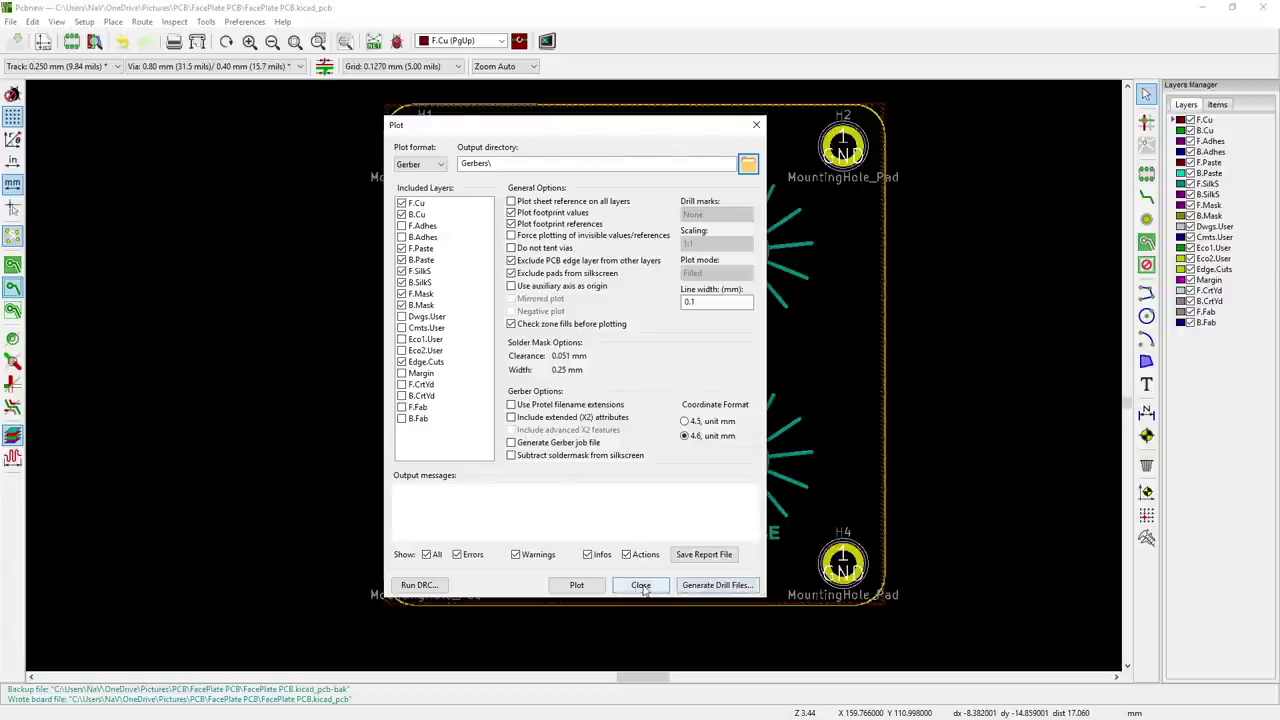
- Plot the included board layers as Gerber files into the Gerbers folder and review the output messages
{"action": "left_click", "coordinate": [577, 587]}
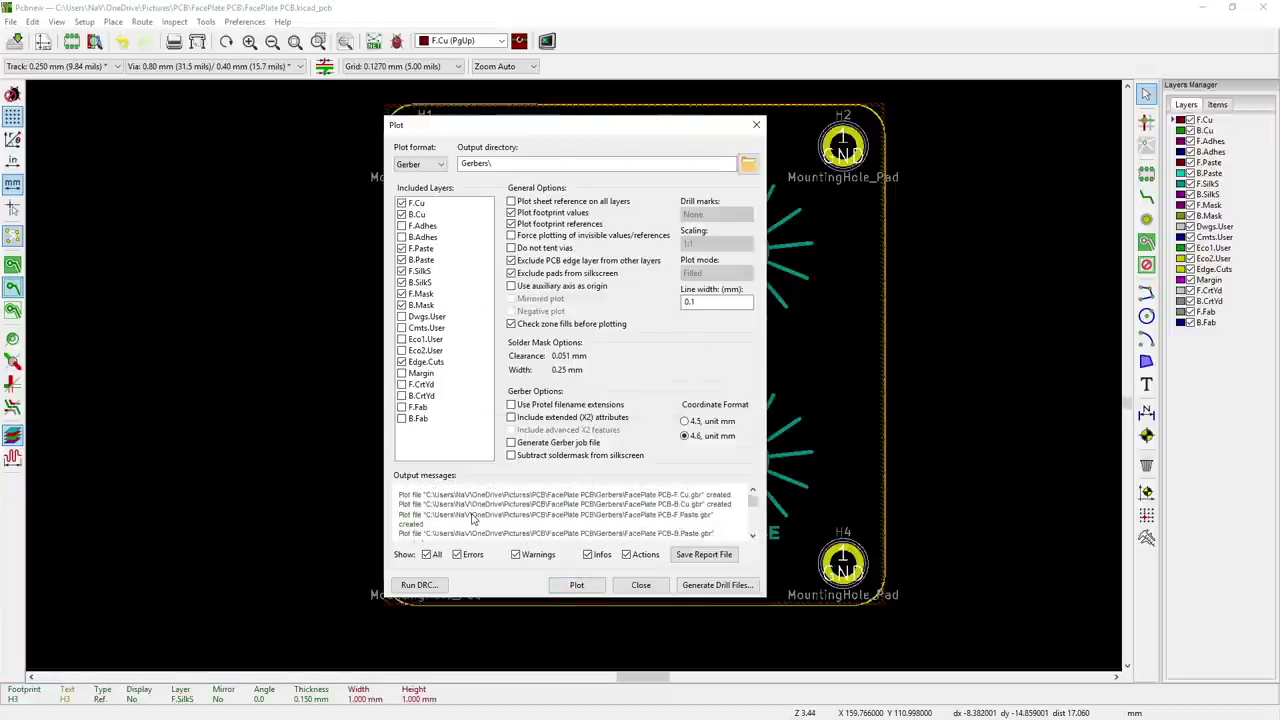
{"action": "scroll", "coordinate": [474, 519], "scroll_direction": "down", "scroll_amount": 4}
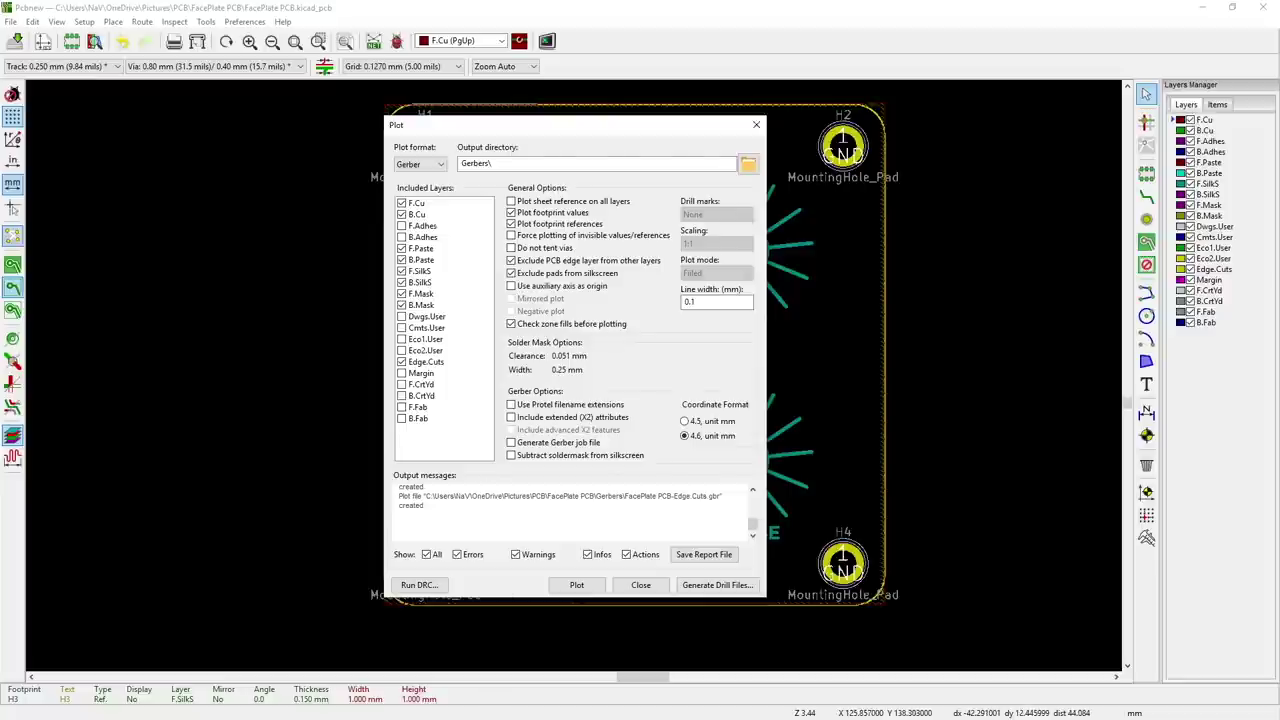
- Generate the board's drill files in Excellon format and millimetres into the Gerbers folder, and close the drill file dialog
{"action": "left_click", "coordinate": [713, 586]}
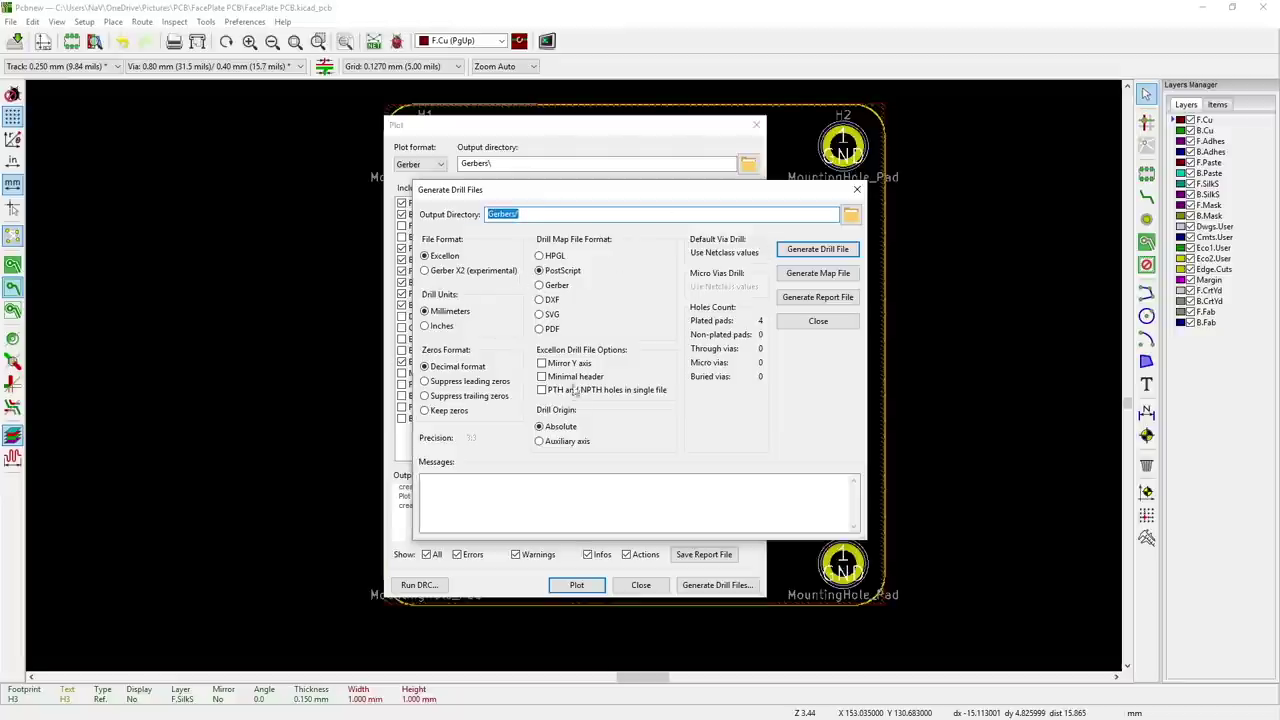
{"action": "left_click", "coordinate": [813, 250]}
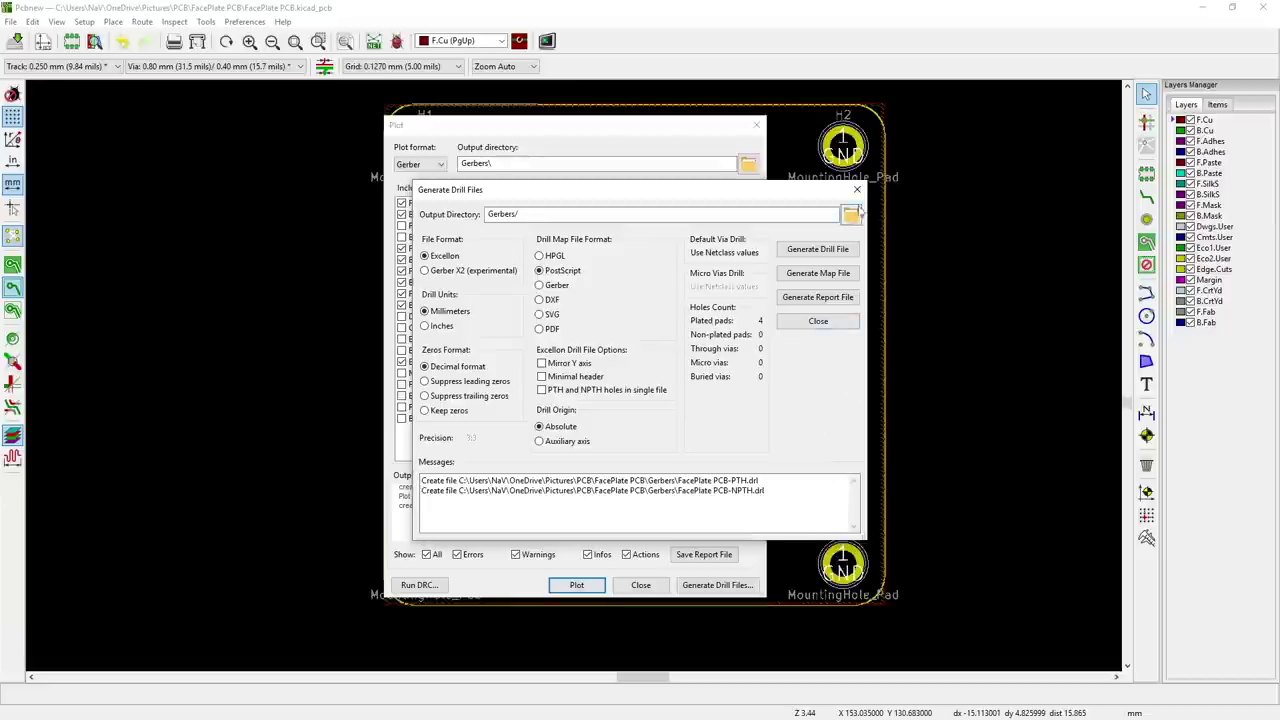
{"action": "left_click", "coordinate": [857, 190]}
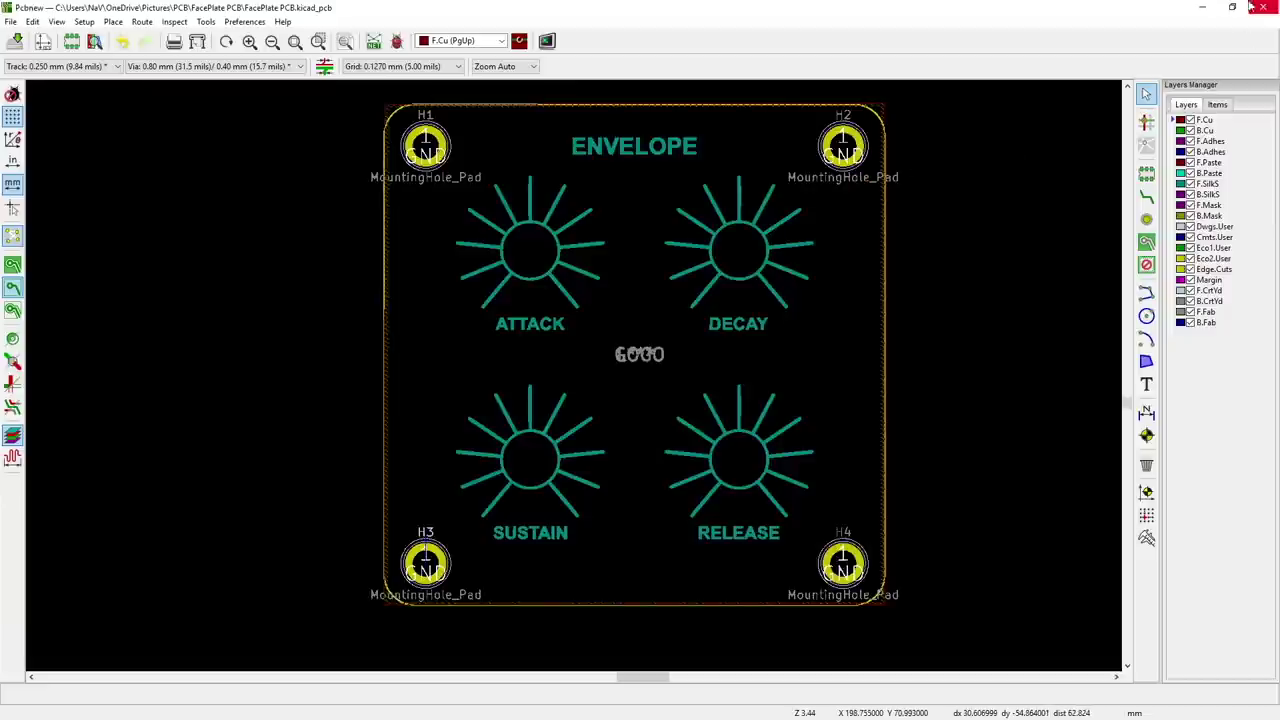
- Switch to File Explorer, open the Gerbers folder and compress all the Gerber and drill files into one zip archive
{"action": "left_click", "coordinate": [1201, 7]}
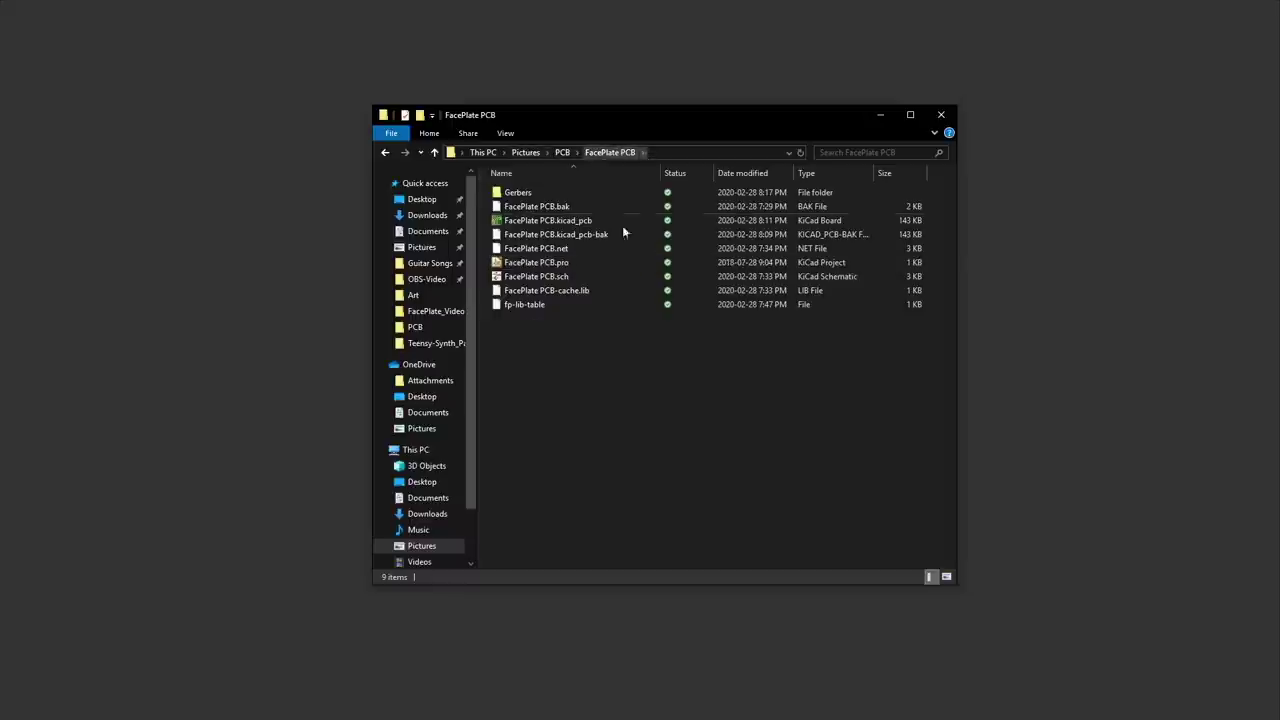
{"action": "double_click", "coordinate": [502, 193]}
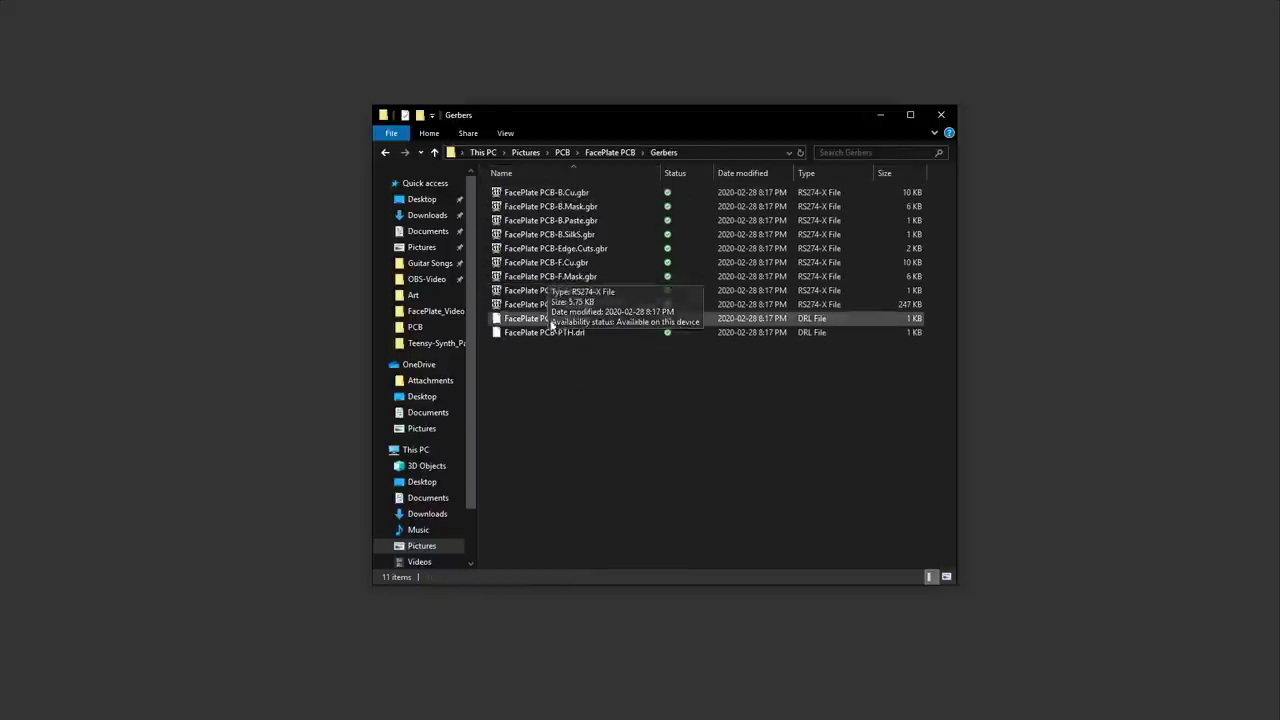
{"action": "left_click", "coordinate": [542, 195]}
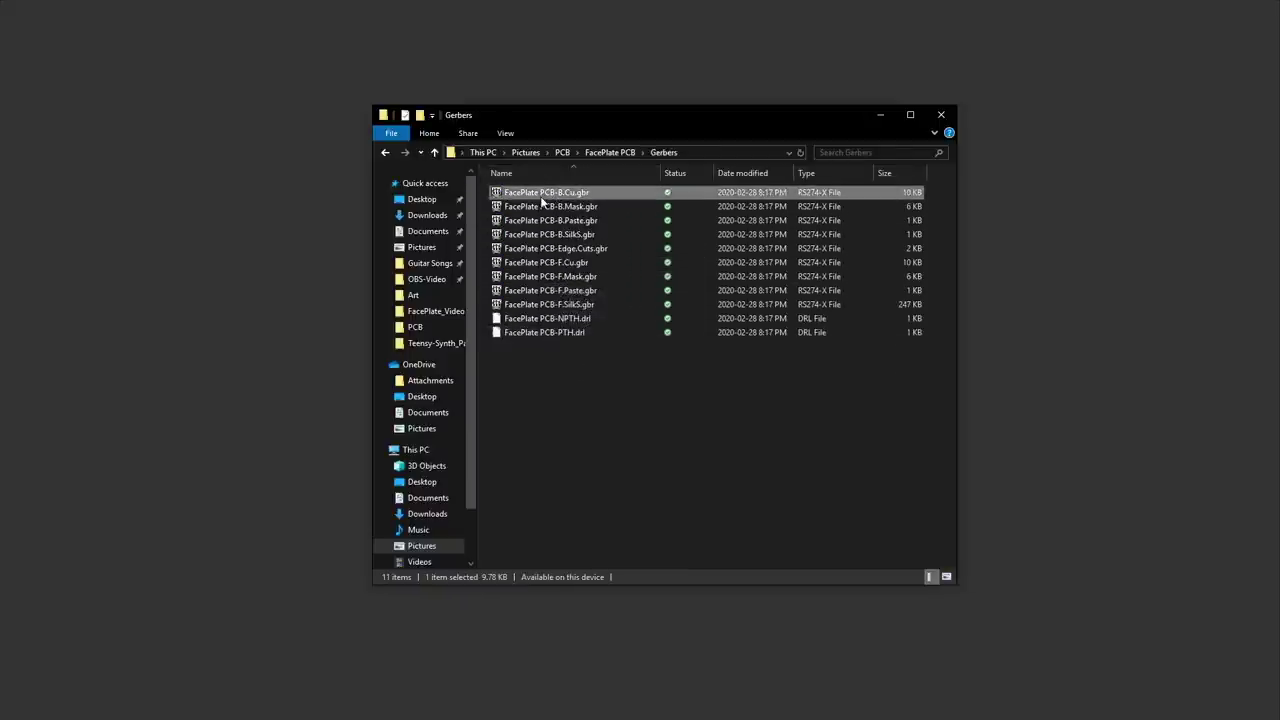
{"action": "left_click", "coordinate": [545, 332], "text": "shift"}
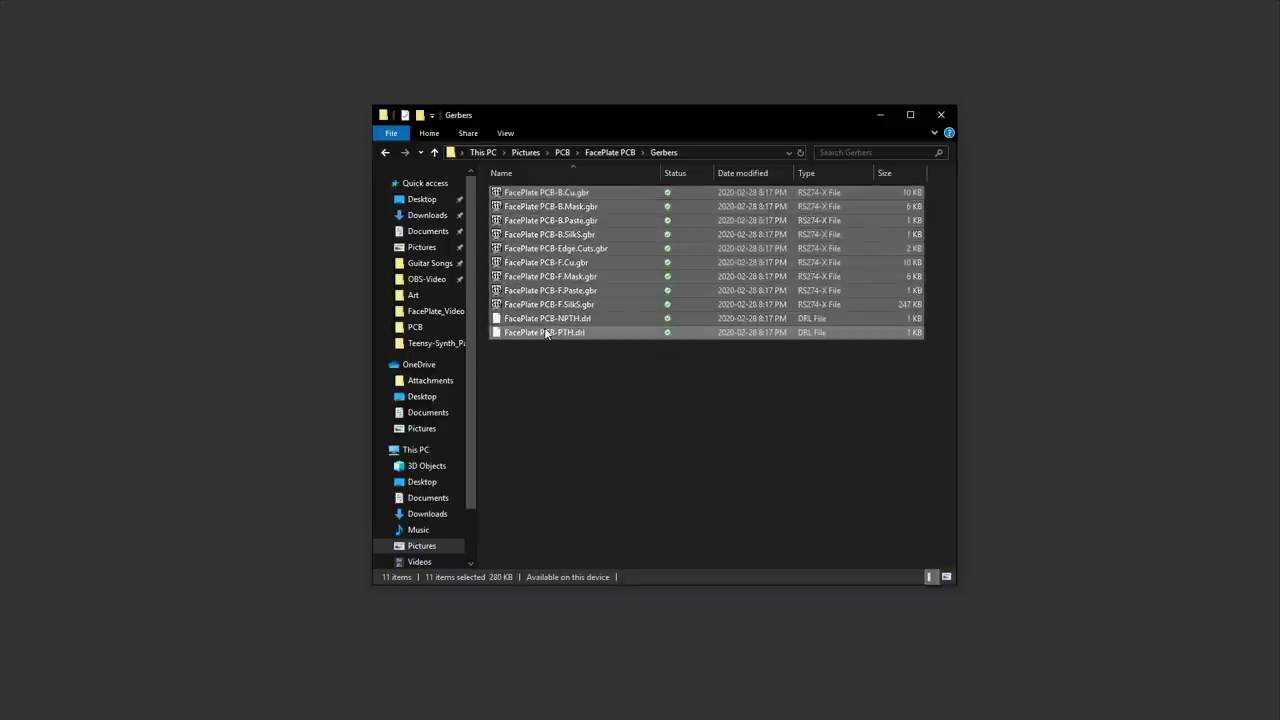
{"action": "right_click", "coordinate": [534, 273]}
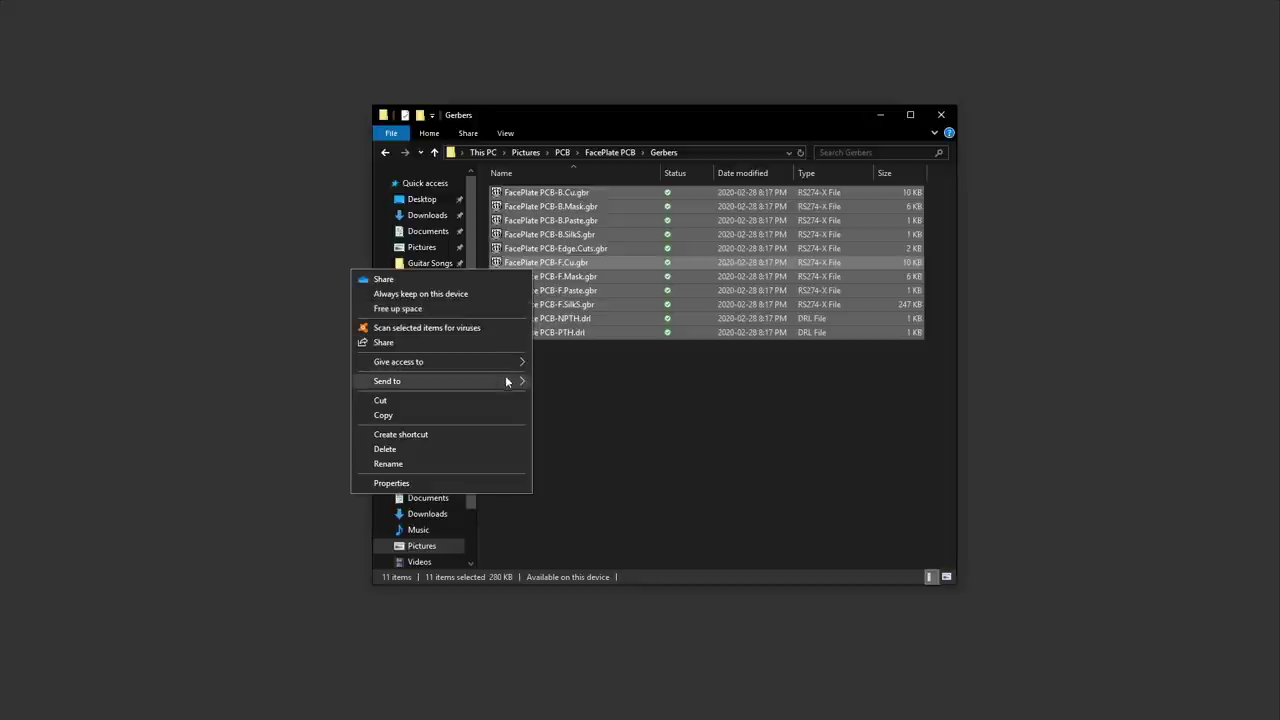
{"action": "mouse_move", "coordinate": [506, 383]}
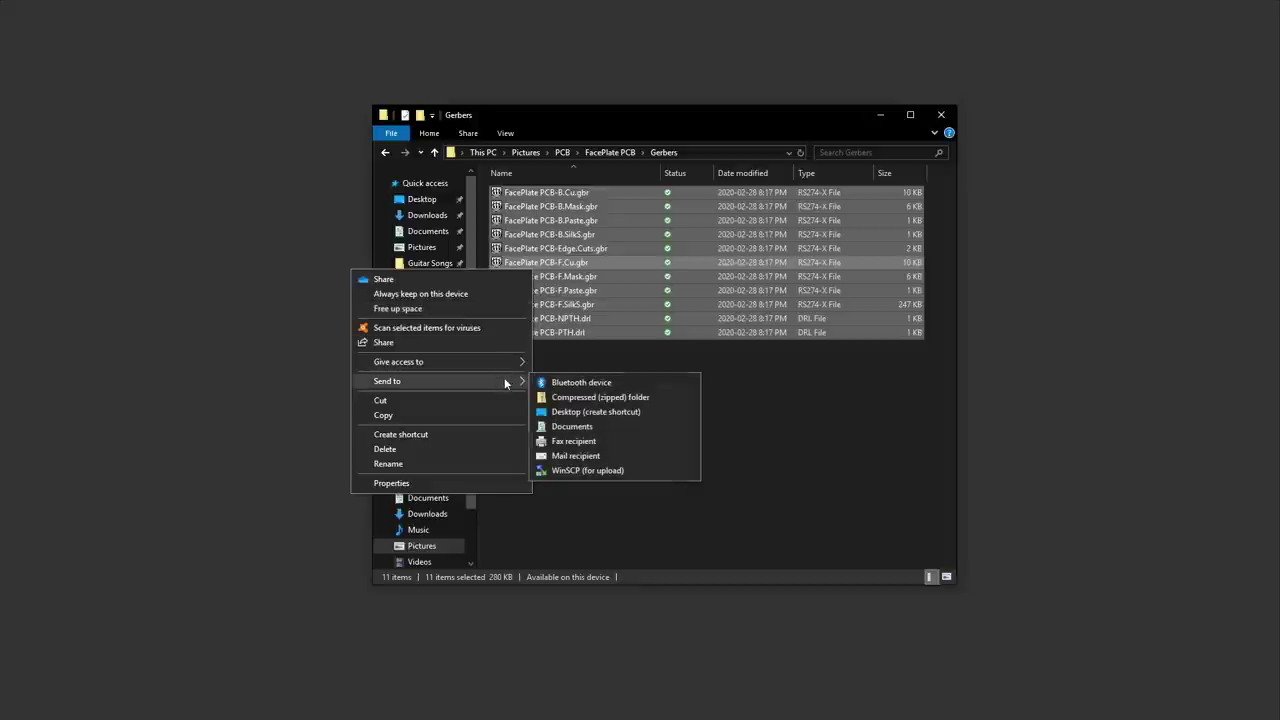
{"action": "left_click", "coordinate": [600, 397]}
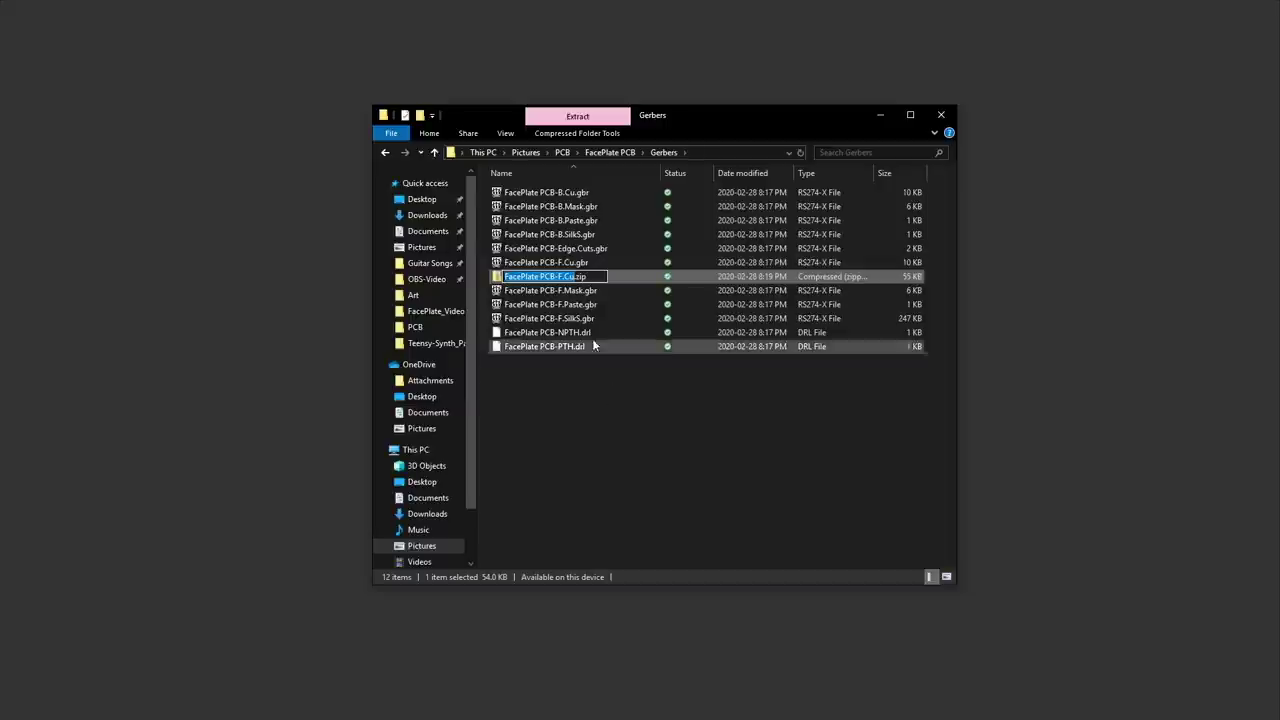
- Rename the new zip archive as FacePlate PCB.zip
{"action": "key", "text": "Right"}
{"action": "key", "text": "BackSpace"}
{"action": "key", "text": "BackSpace"}
{"action": "key", "text": "BackSpace"}
{"action": "key", "text": "BackSpace"}
{"action": "key", "text": "BackSpace"}
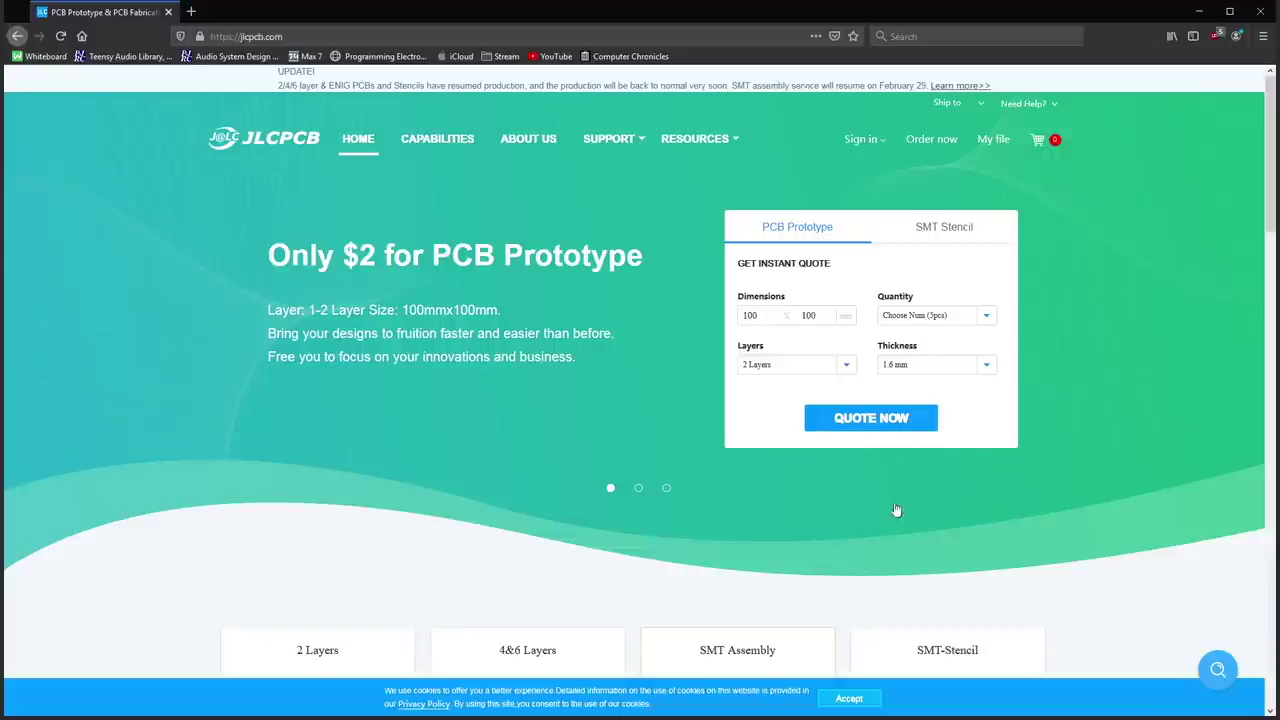
- On the JLCPCB website in the browser, open the PCB prototype quote form and dismiss the cookie notice
{"action": "left_click", "coordinate": [857, 420]}
{"action": "scroll", "coordinate": [686, 483], "scroll_direction": "down", "scroll_amount": 3}
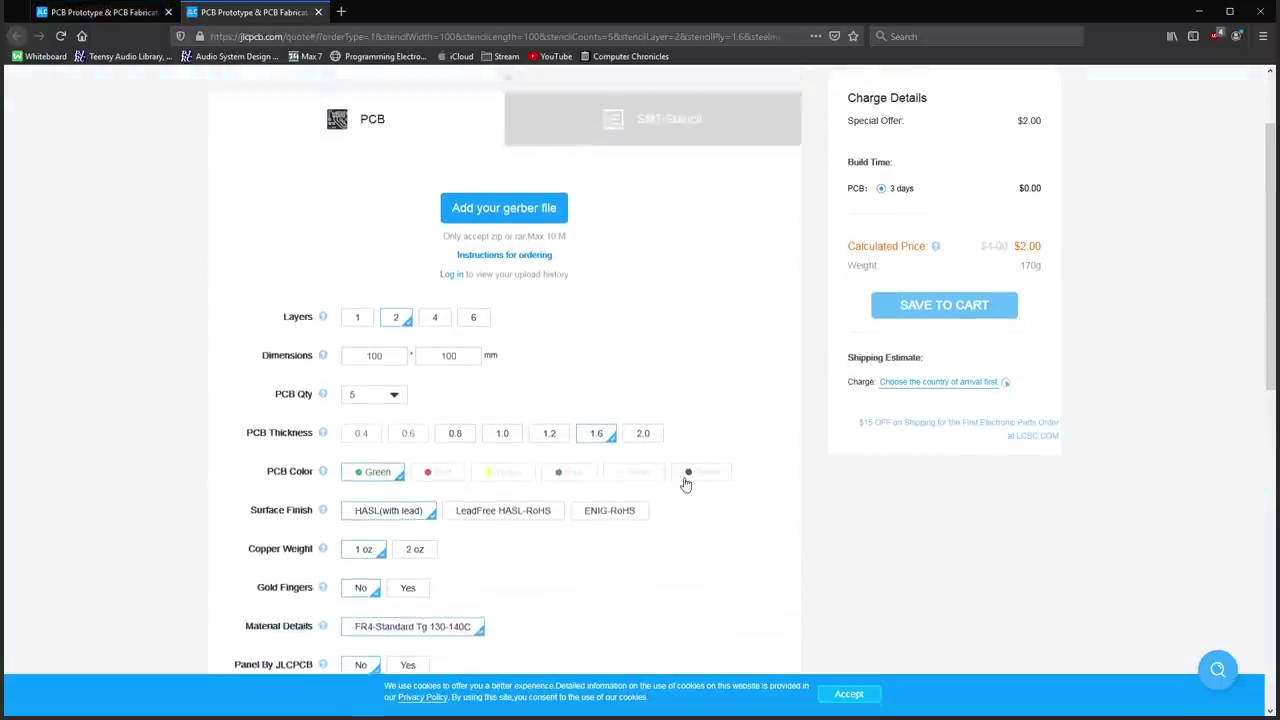
{"action": "scroll", "coordinate": [686, 483], "scroll_direction": "up", "scroll_amount": 2}
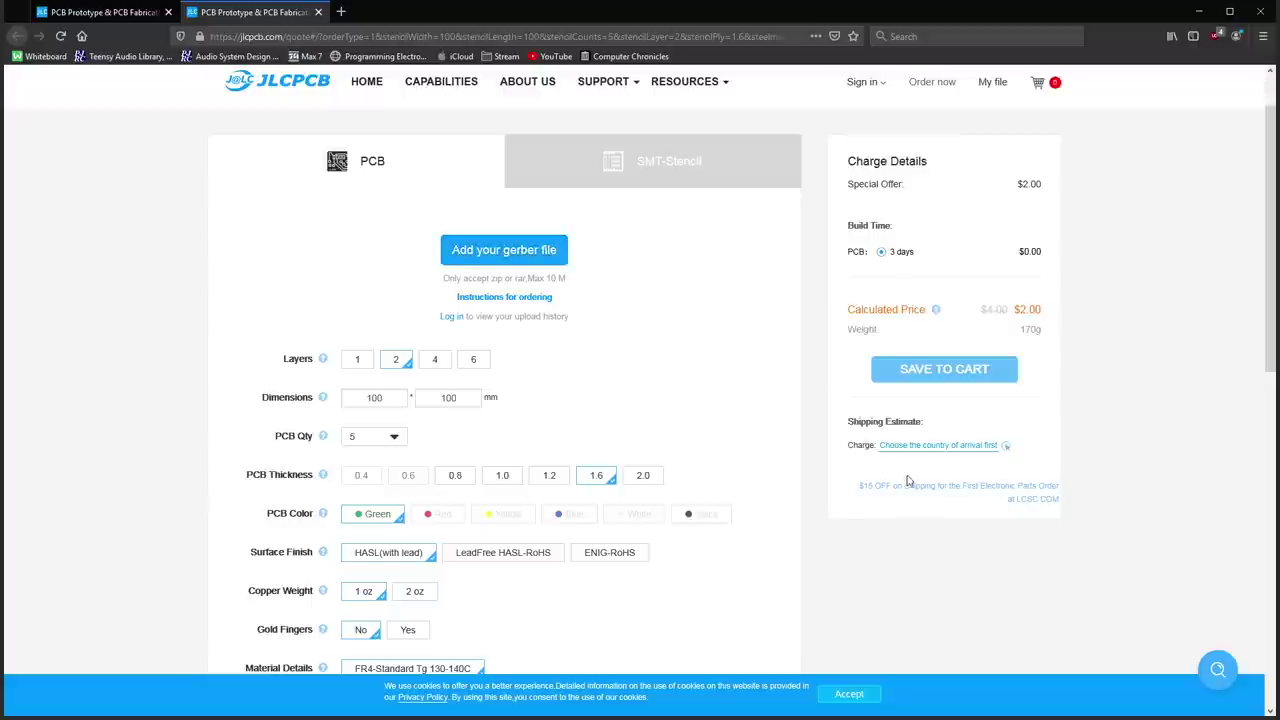
{"action": "left_click", "coordinate": [1262, 701]}
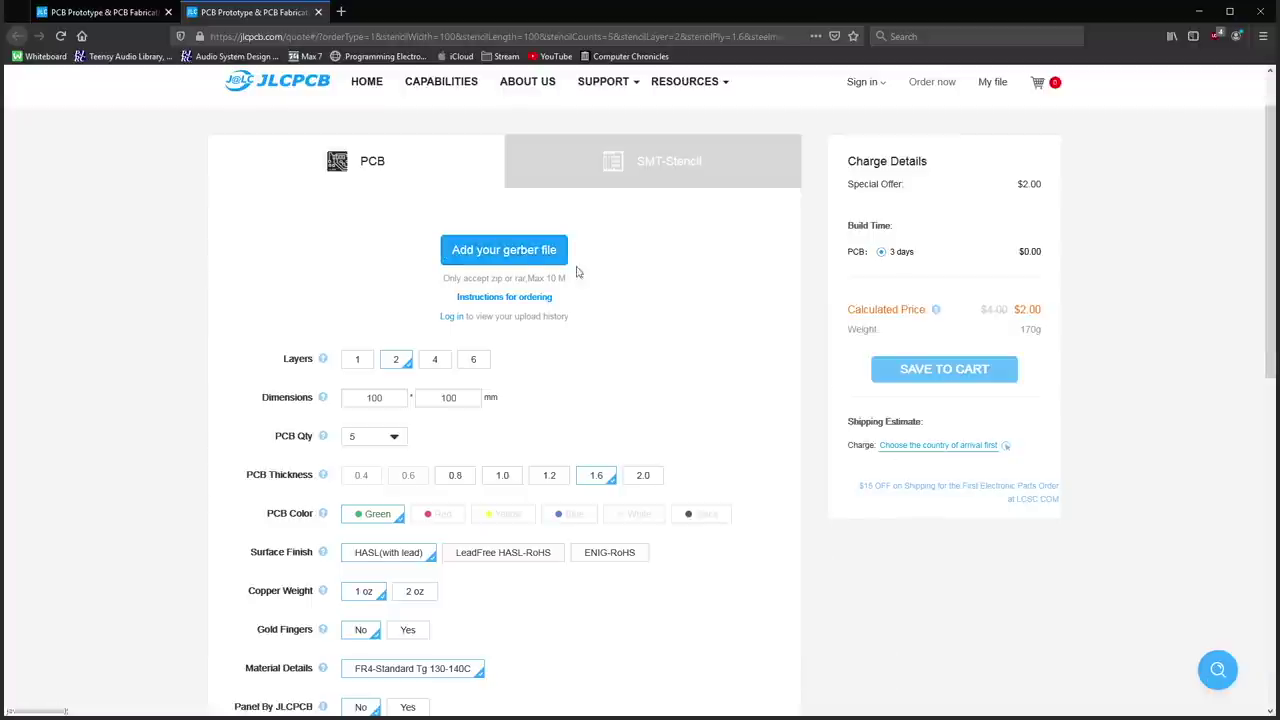
- Upload FacePlate PCB.zip from the FacePlate PCB project's Gerbers folder as the Gerber file for the quote
{"action": "left_click", "coordinate": [492, 252]}
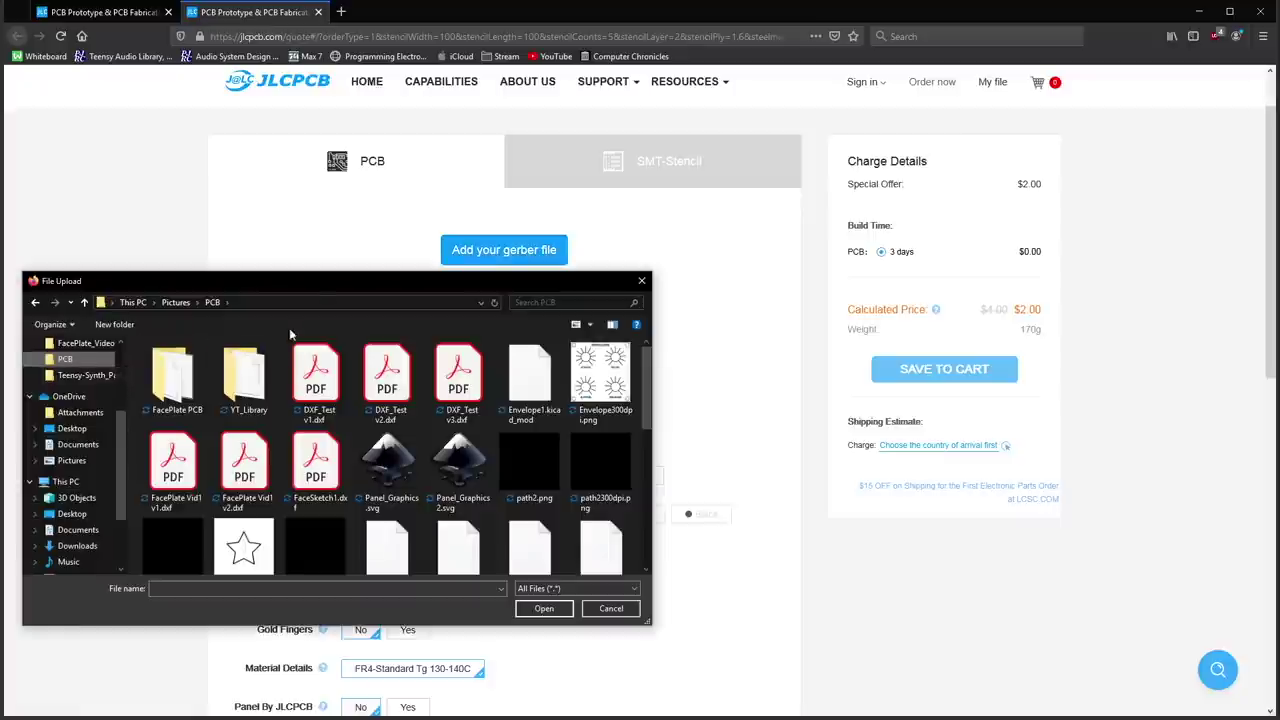
{"action": "double_click", "coordinate": [172, 378]}
{"action": "double_click", "coordinate": [166, 364]}
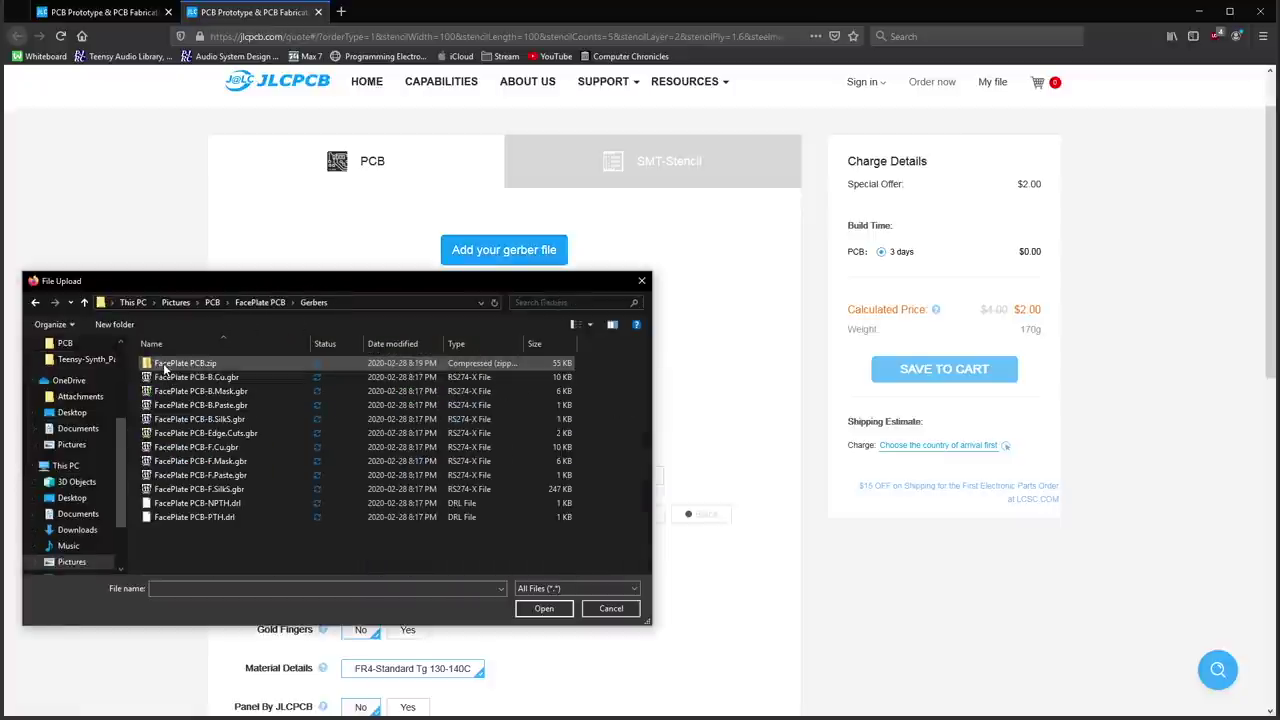
{"action": "left_click", "coordinate": [180, 365]}
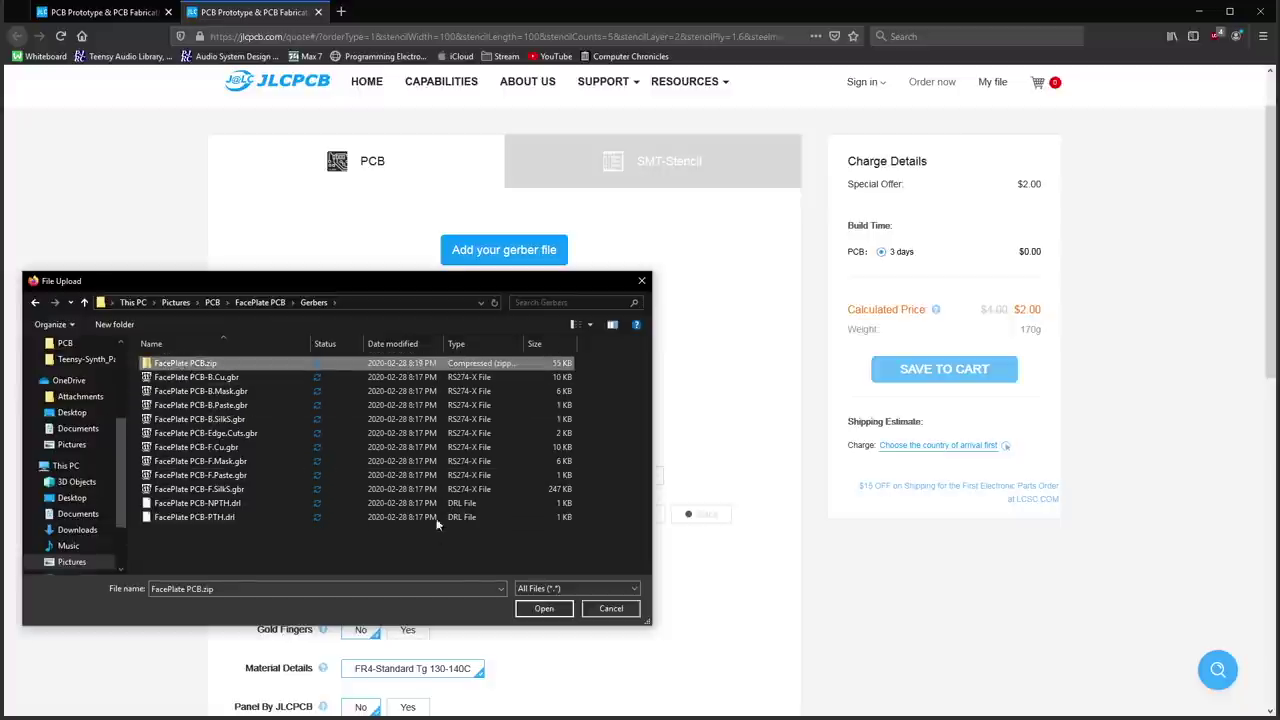
{"action": "left_click", "coordinate": [549, 612]}
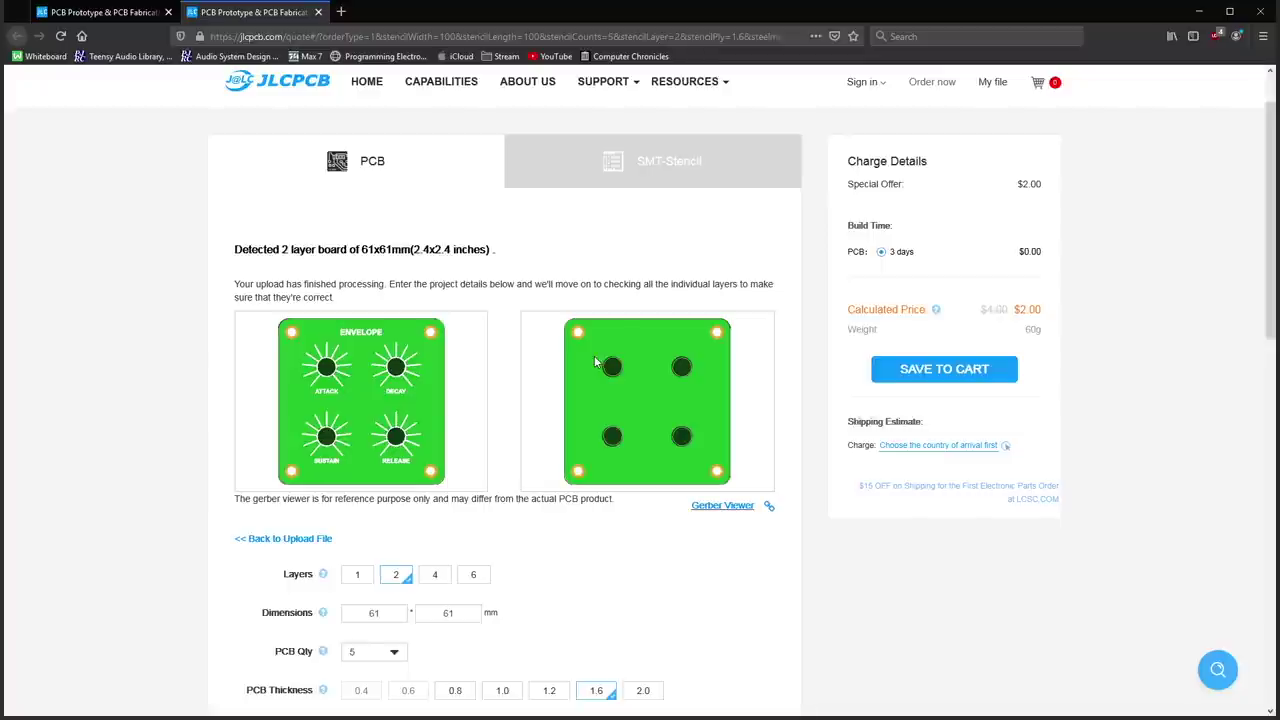
- Review the uploaded board preview and order options, and set the PCB color to Black
{"action": "scroll", "coordinate": [347, 428], "scroll_direction": "up", "scroll_amount": 2}
{"action": "scroll", "coordinate": [535, 354], "scroll_direction": "down", "scroll_amount": 3}
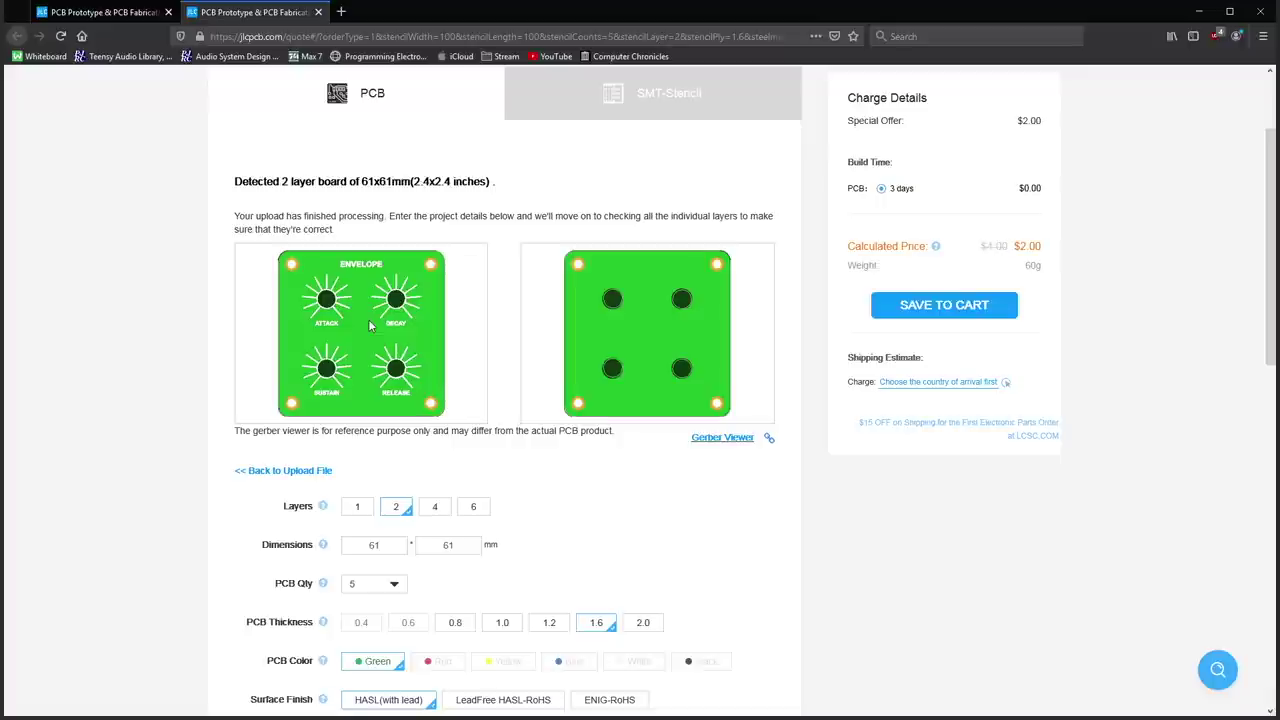
{"action": "scroll", "coordinate": [369, 325], "scroll_direction": "down", "scroll_amount": 3}
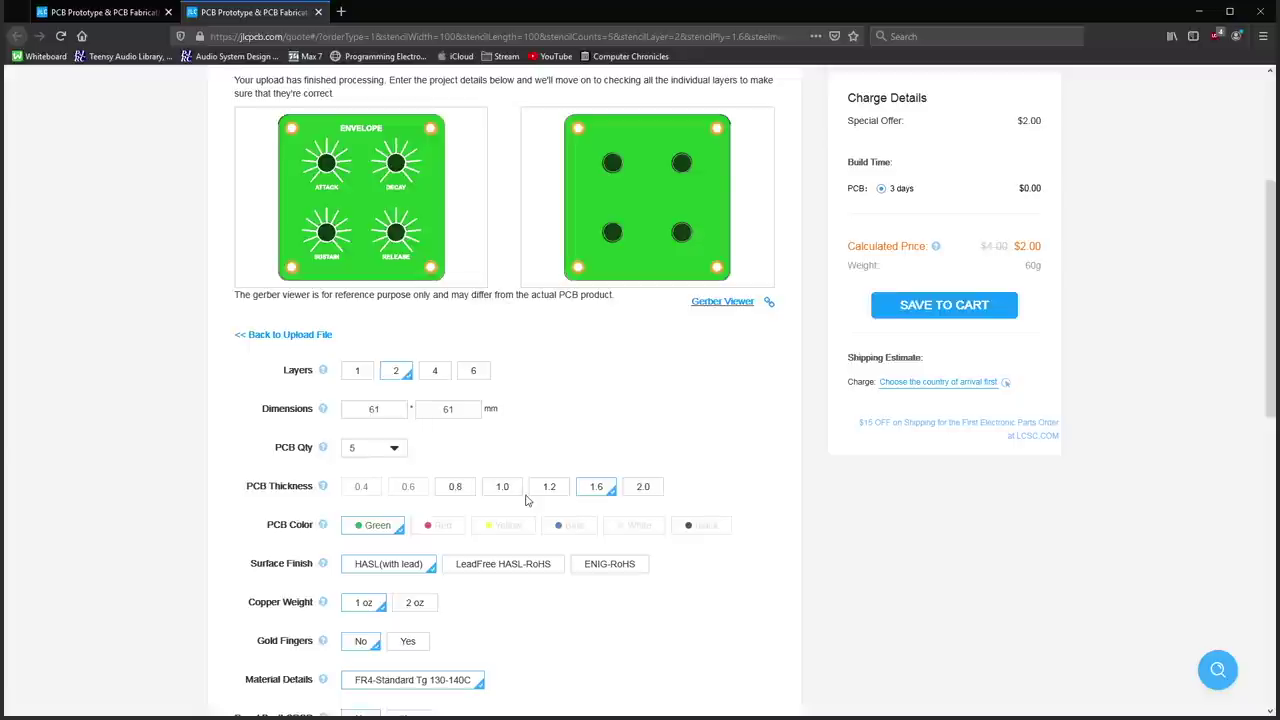
{"action": "scroll", "coordinate": [470, 462], "scroll_direction": "down", "scroll_amount": 3}
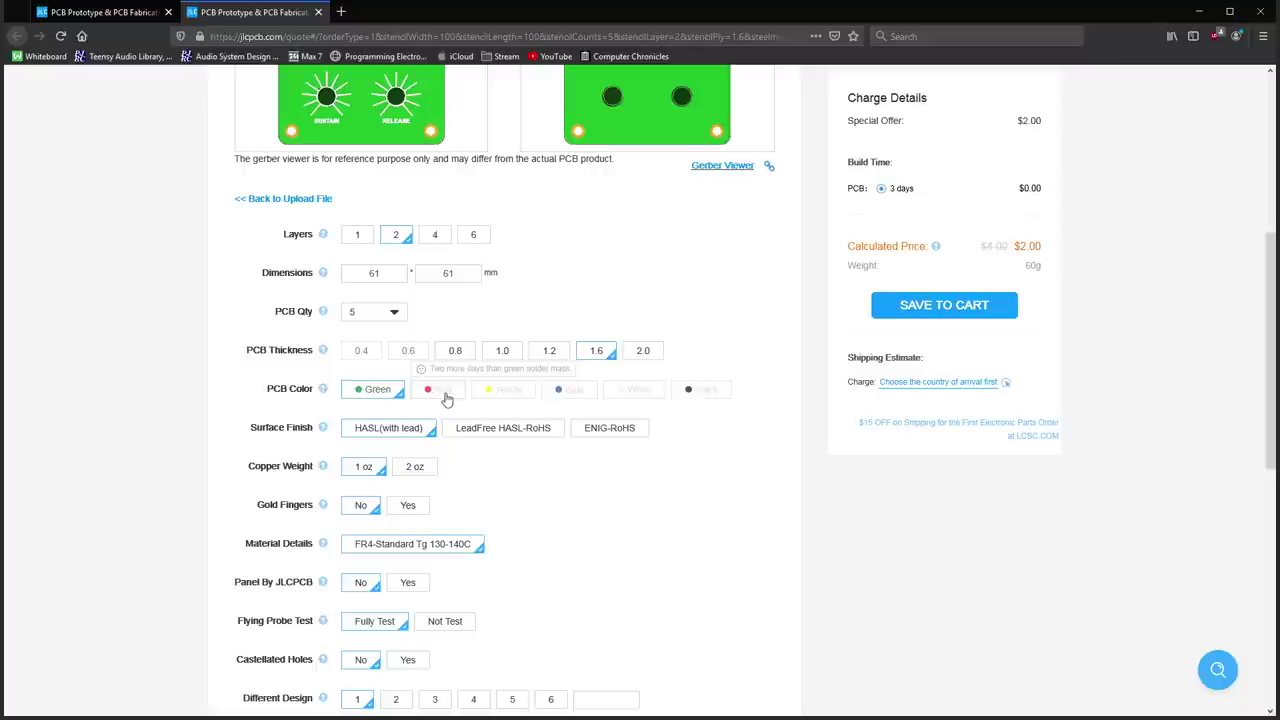
{"action": "left_click", "coordinate": [705, 397]}
{"action": "scroll", "coordinate": [422, 216], "scroll_direction": "up", "scroll_amount": 3}
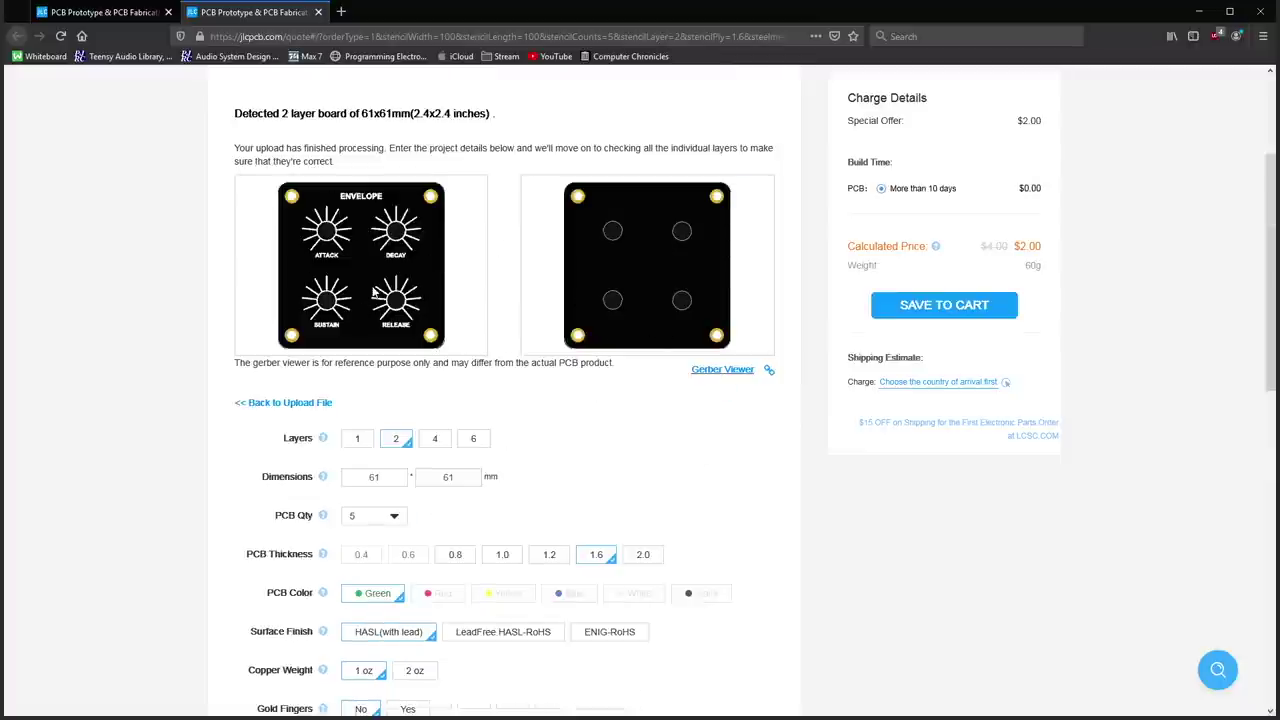
- Review the surface finish options against the board preview and try LeadFree HASL-RoHS
{"action": "scroll", "coordinate": [373, 291], "scroll_direction": "down", "scroll_amount": 4}
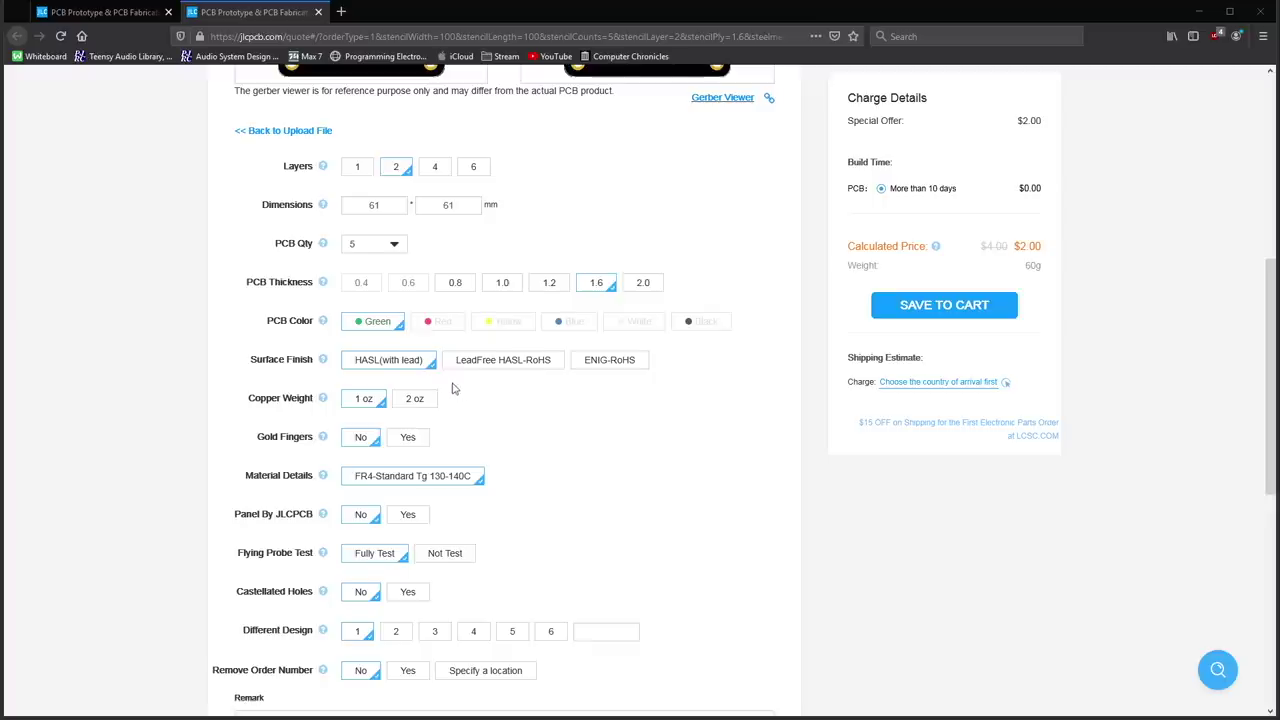
{"action": "scroll", "coordinate": [457, 391], "scroll_direction": "up", "scroll_amount": 1}
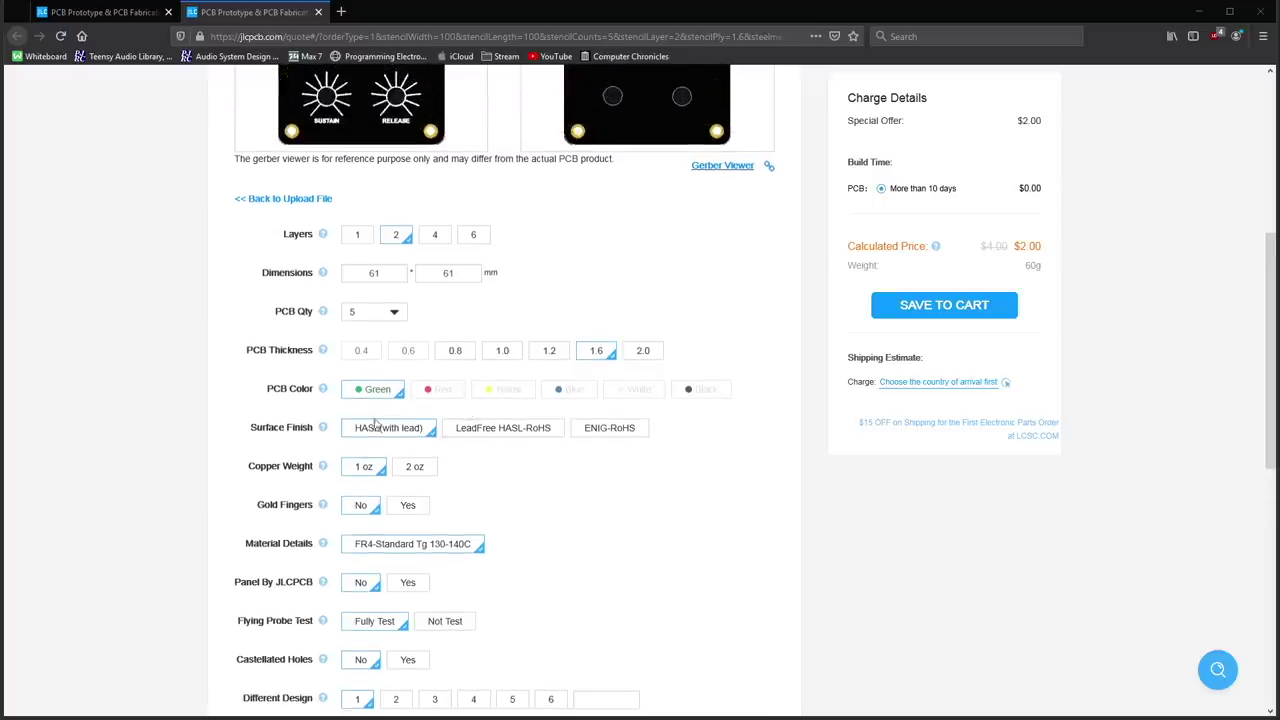
{"action": "scroll", "coordinate": [503, 466], "scroll_direction": "up", "scroll_amount": 1}
{"action": "scroll", "coordinate": [529, 506], "scroll_direction": "down", "scroll_amount": 1}
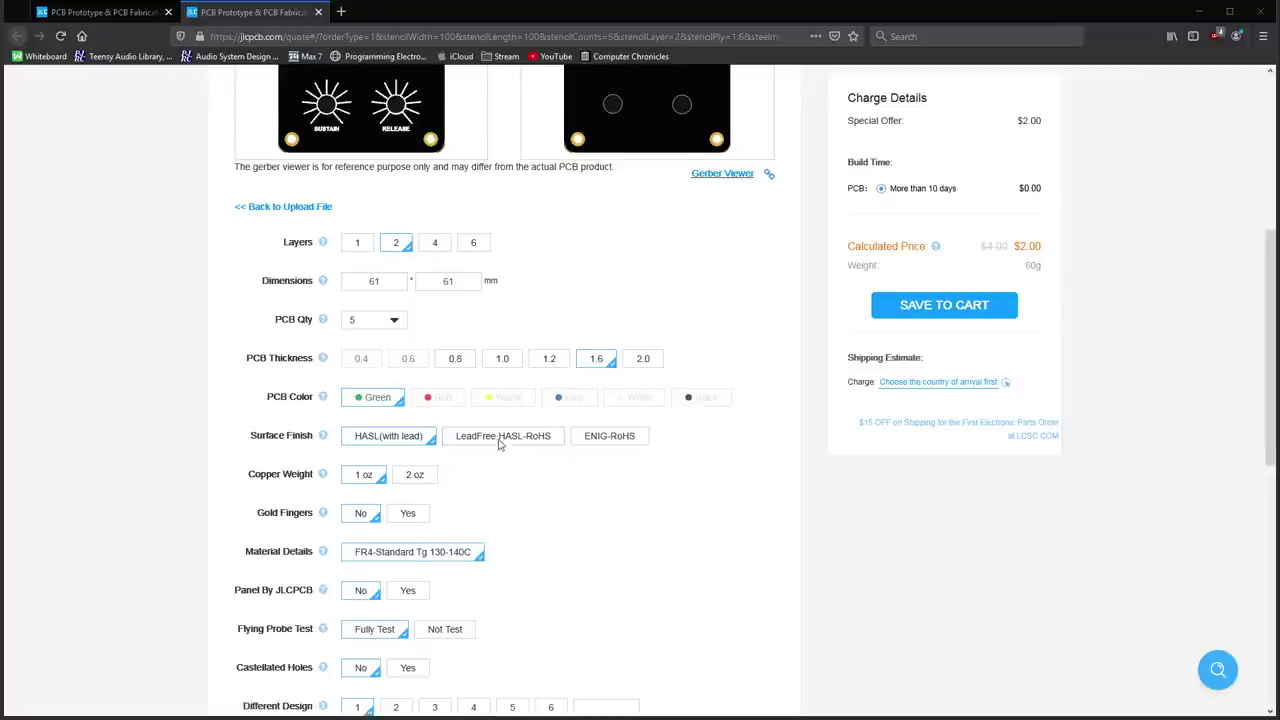
{"action": "scroll", "coordinate": [500, 445], "scroll_direction": "up", "scroll_amount": 3}
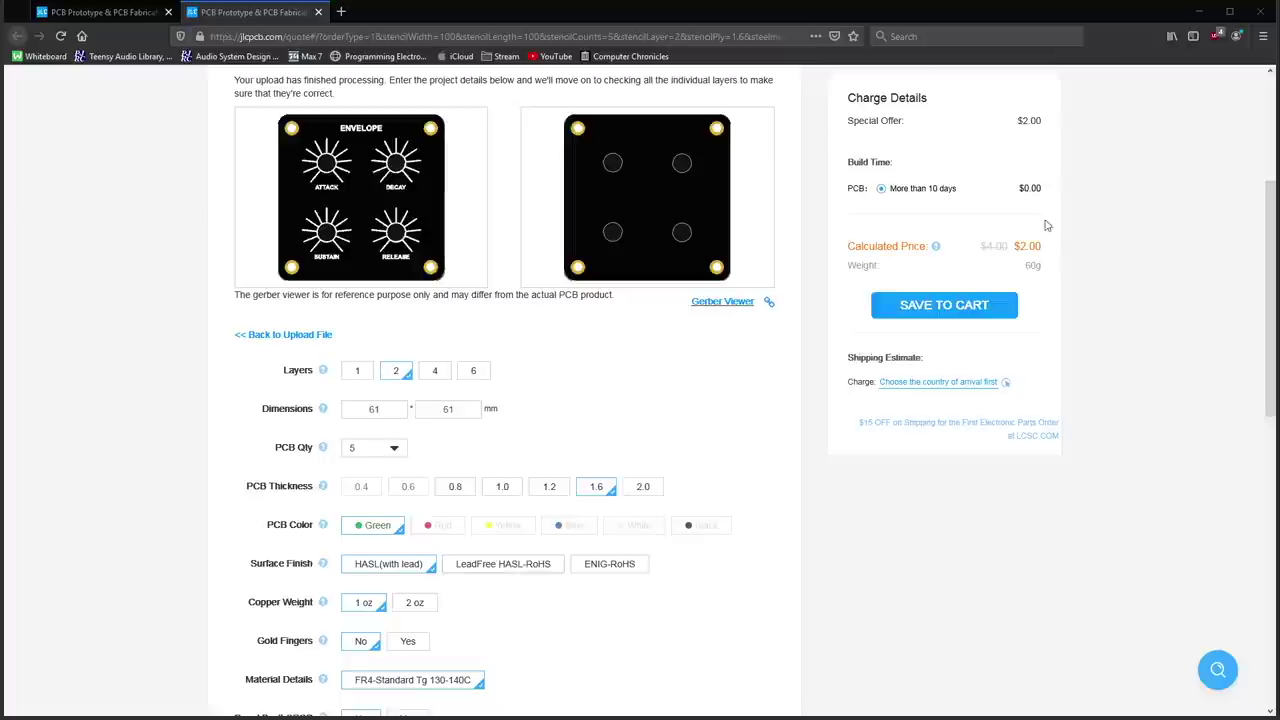
{"action": "left_click", "coordinate": [518, 566]}
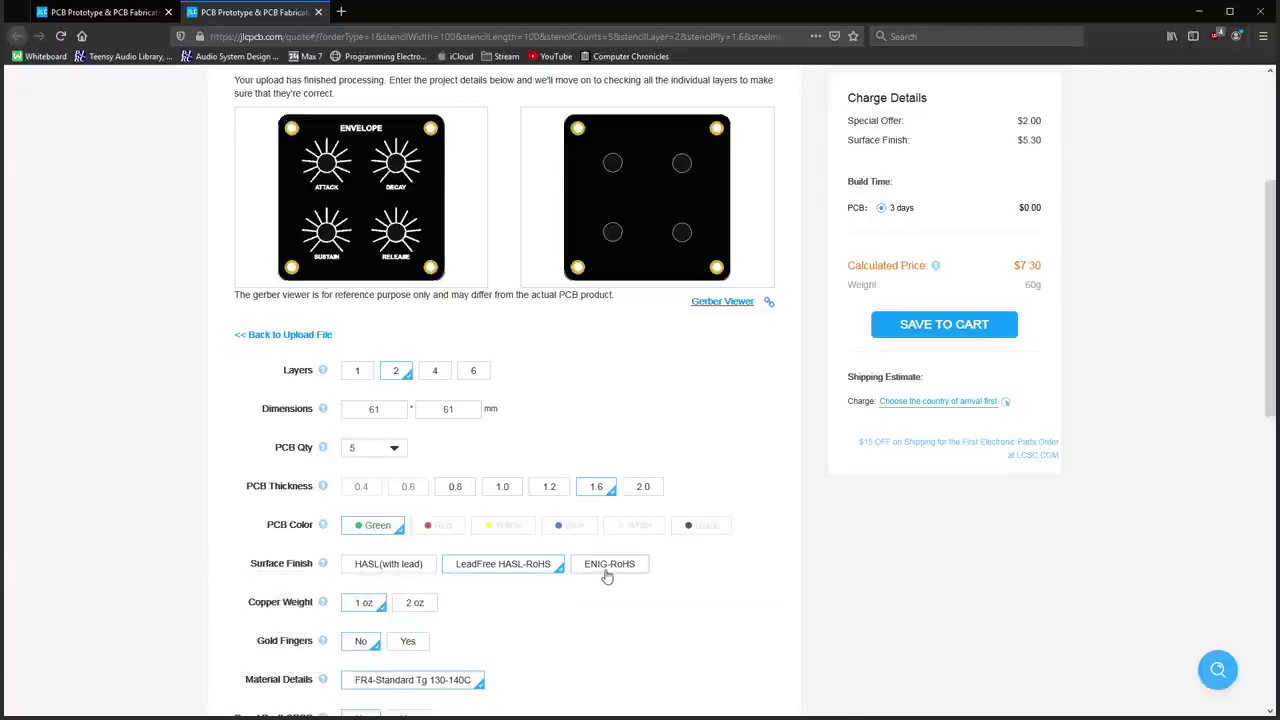
- Try ENIG-RoHS as the surface finish, and set it back to HASL(with lead)
{"action": "scroll", "coordinate": [605, 575], "scroll_direction": "down", "scroll_amount": 1}
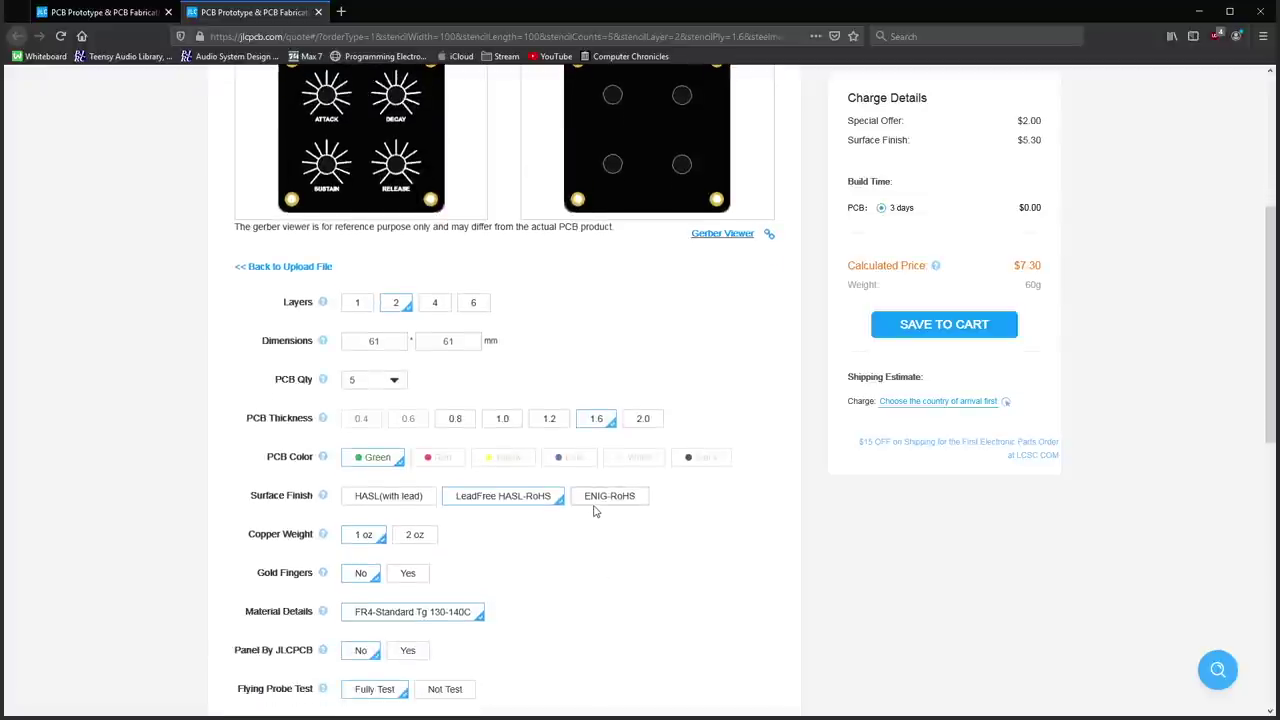
{"action": "scroll", "coordinate": [593, 510], "scroll_direction": "up", "scroll_amount": 1}
{"action": "scroll", "coordinate": [600, 506], "scroll_direction": "down", "scroll_amount": 1}
{"action": "left_click", "coordinate": [607, 498]}
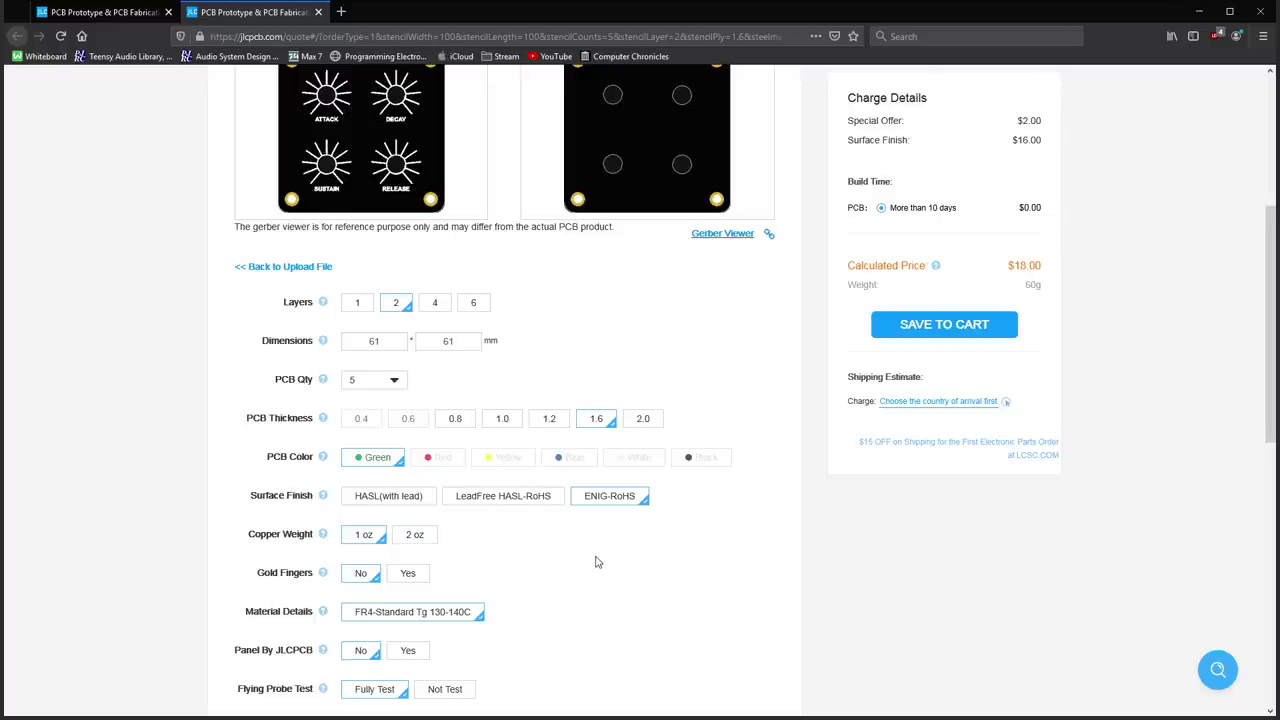
{"action": "scroll", "coordinate": [794, 443], "scroll_direction": "up", "scroll_amount": 1}
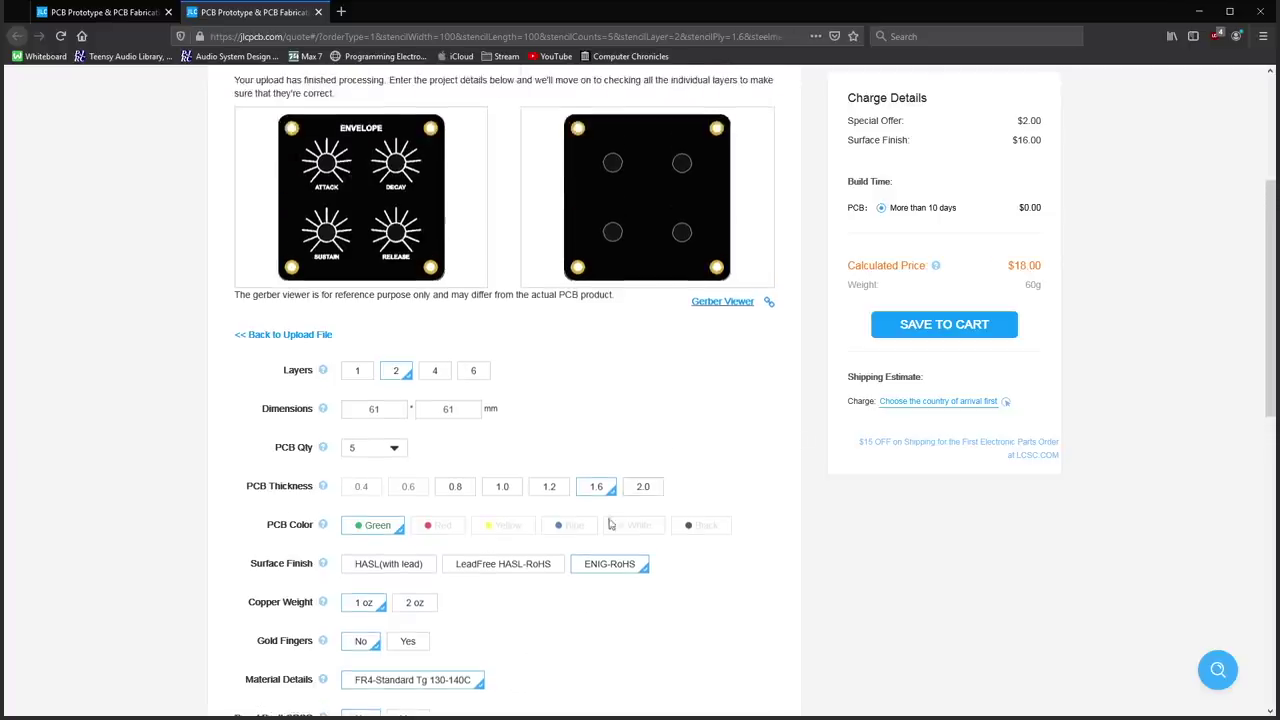
{"action": "left_click", "coordinate": [391, 573]}
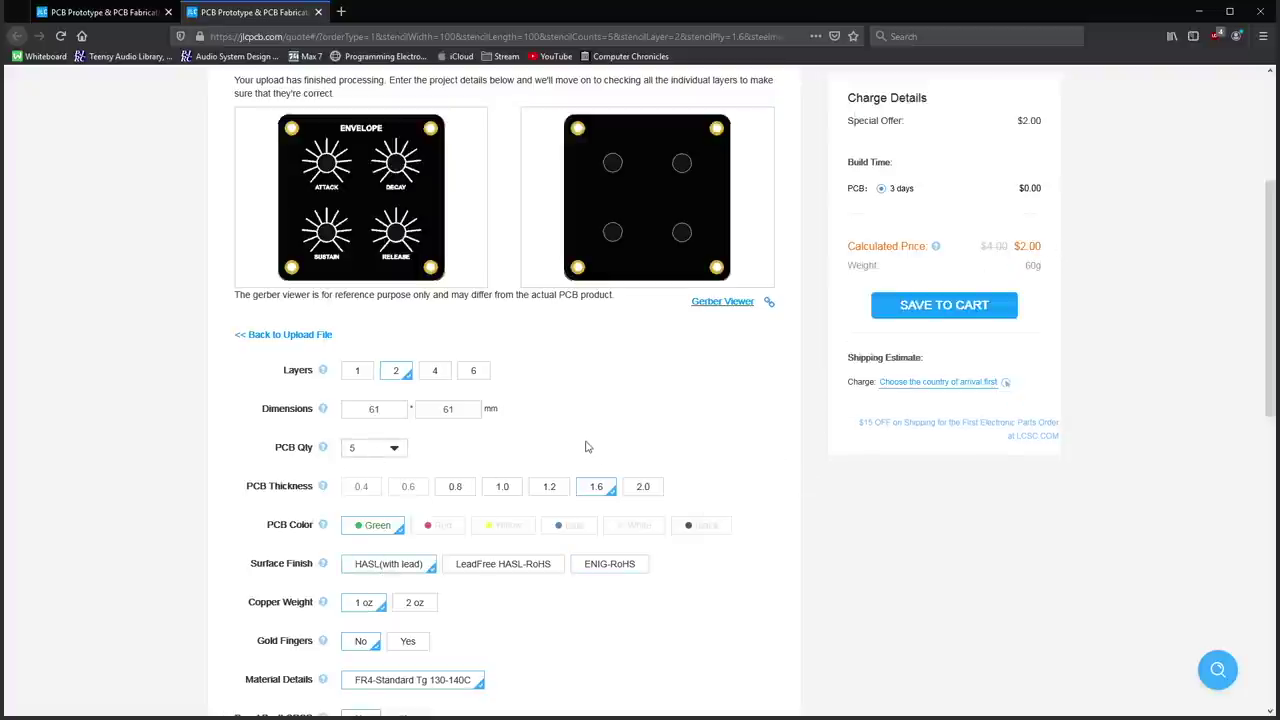
- Try the Specify a location option for Remove Order Number, and set it to Yes instead
{"action": "scroll", "coordinate": [600, 450], "scroll_direction": "down", "scroll_amount": 5}
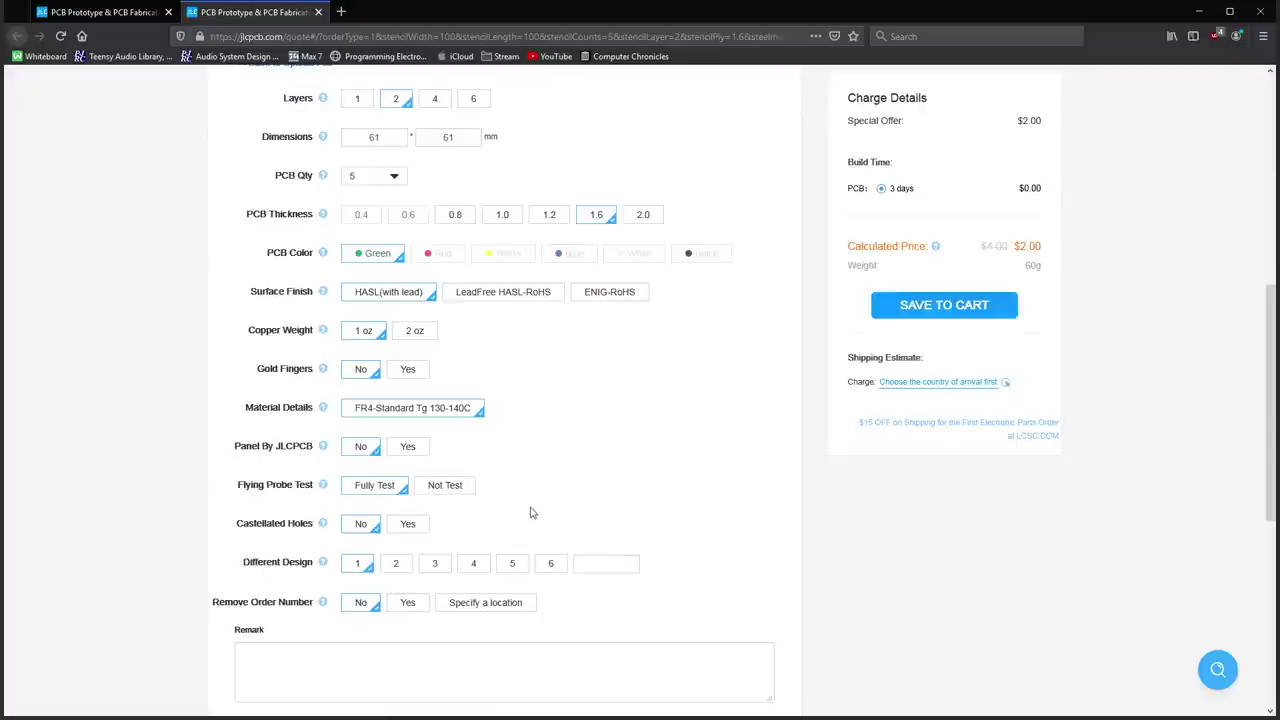
{"action": "scroll", "coordinate": [723, 534], "scroll_direction": "down", "scroll_amount": 1}
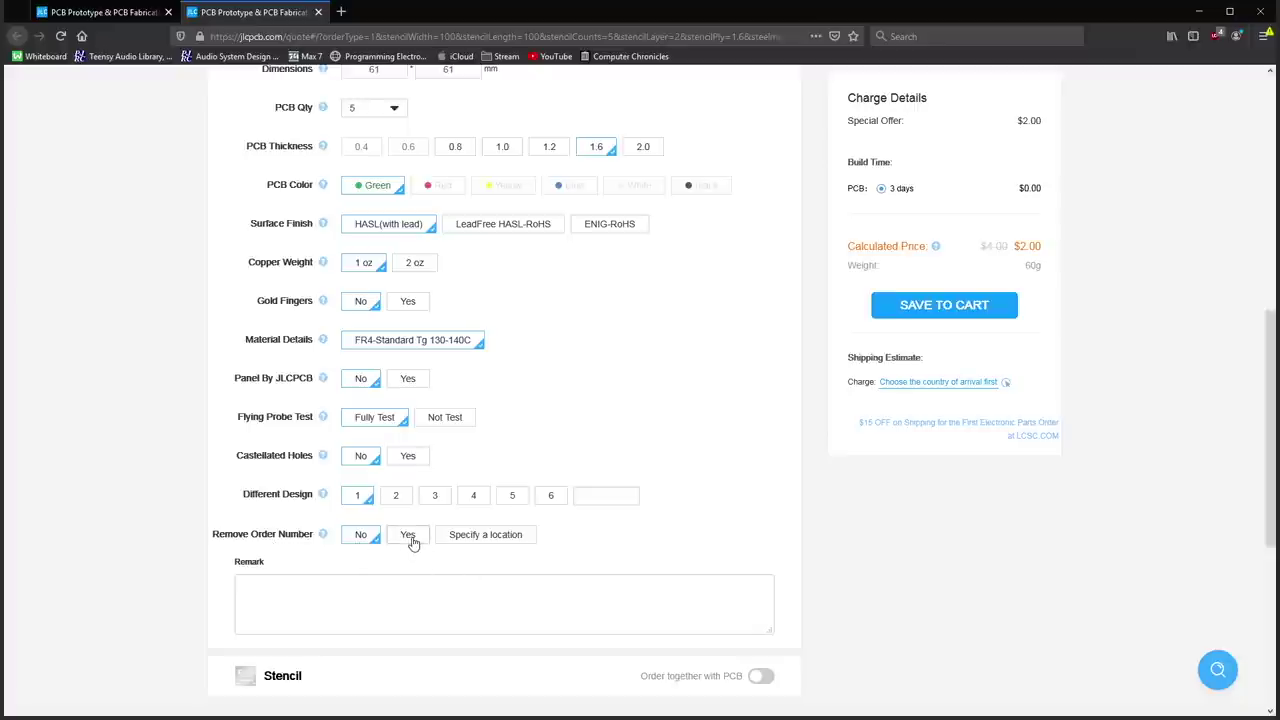
{"action": "left_click", "coordinate": [489, 536]}
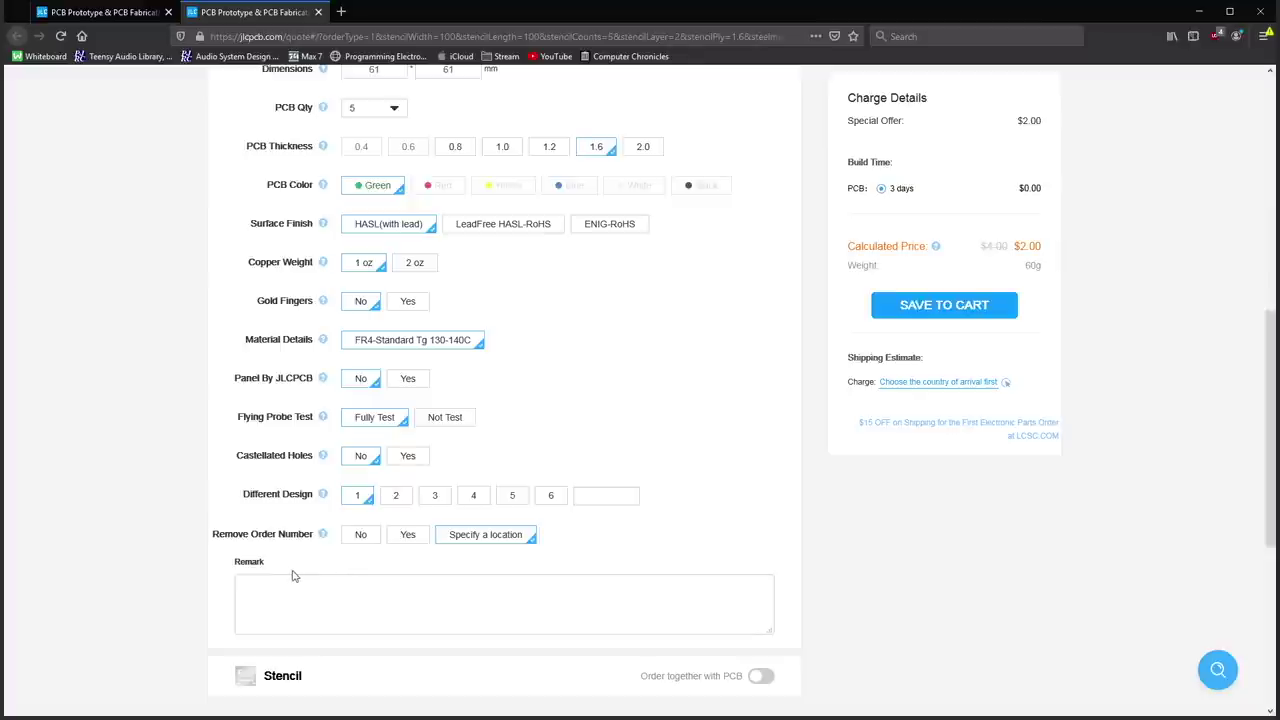
{"action": "left_click", "coordinate": [409, 536]}
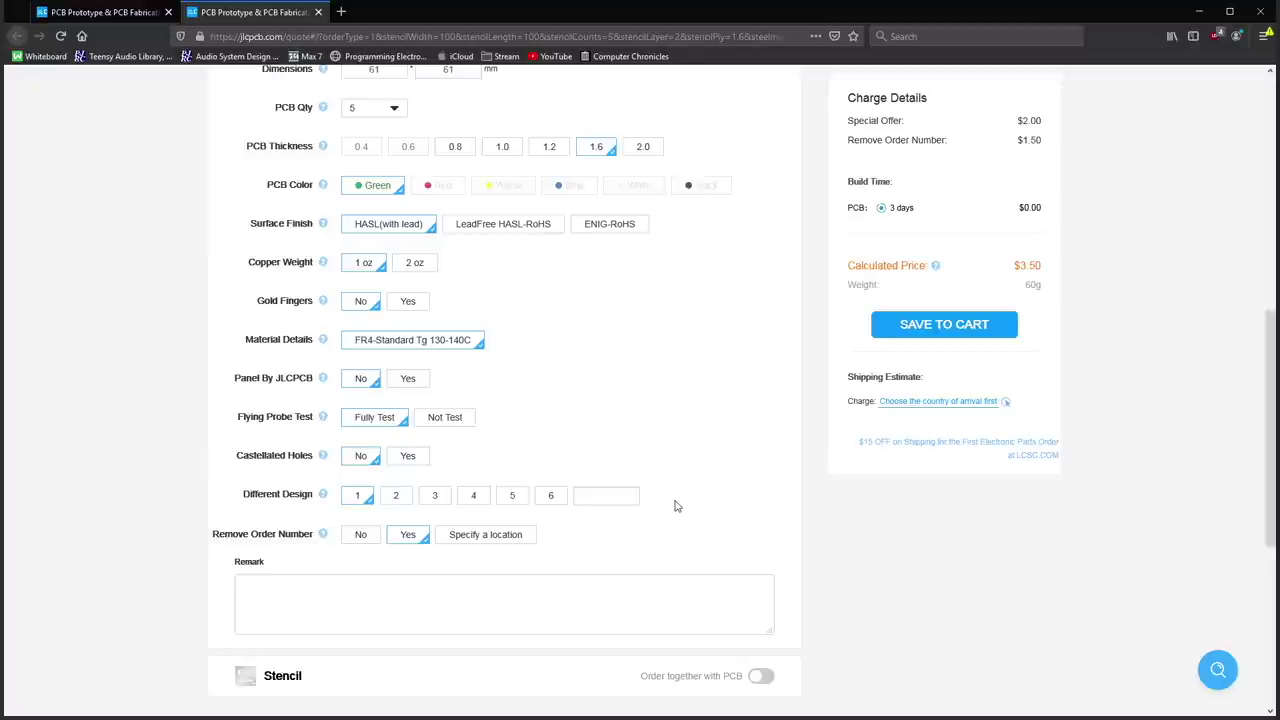
- Open the uploaded face plate in the Gerber Viewer and examine the rendered board and the available PCB colors
{"action": "scroll", "coordinate": [675, 506], "scroll_direction": "up", "scroll_amount": 5}
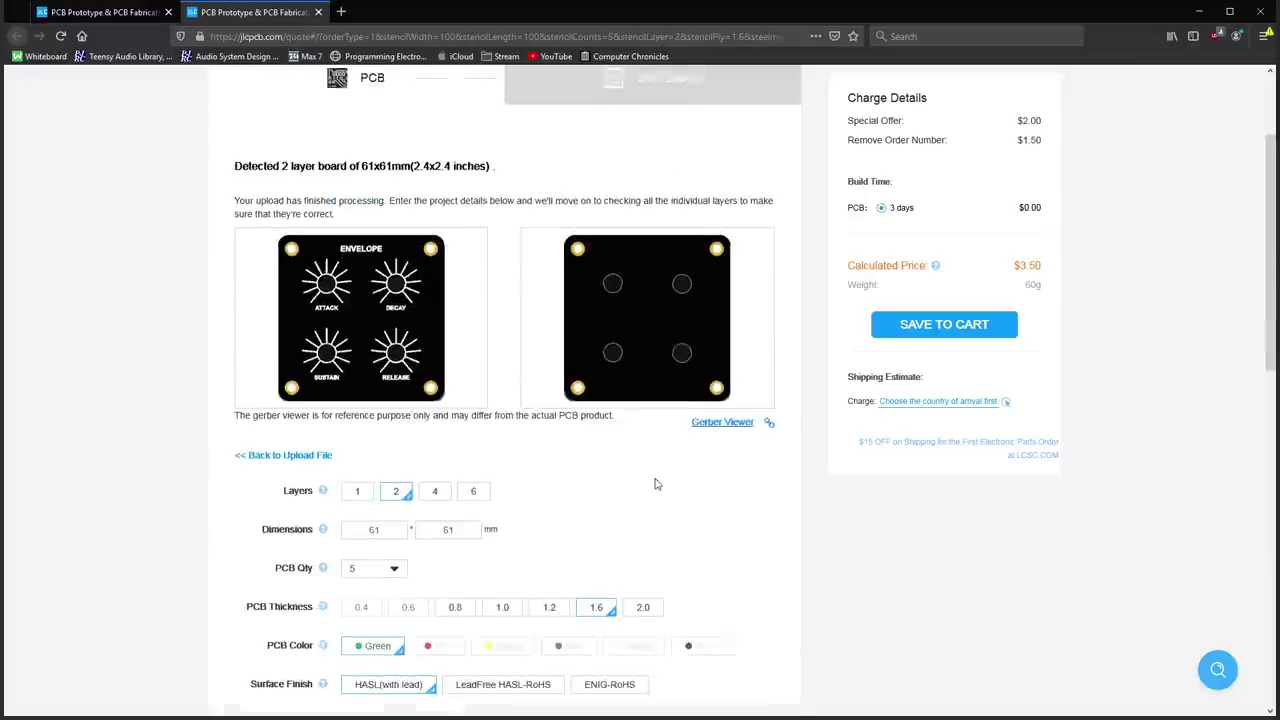
{"action": "left_click", "coordinate": [722, 438]}
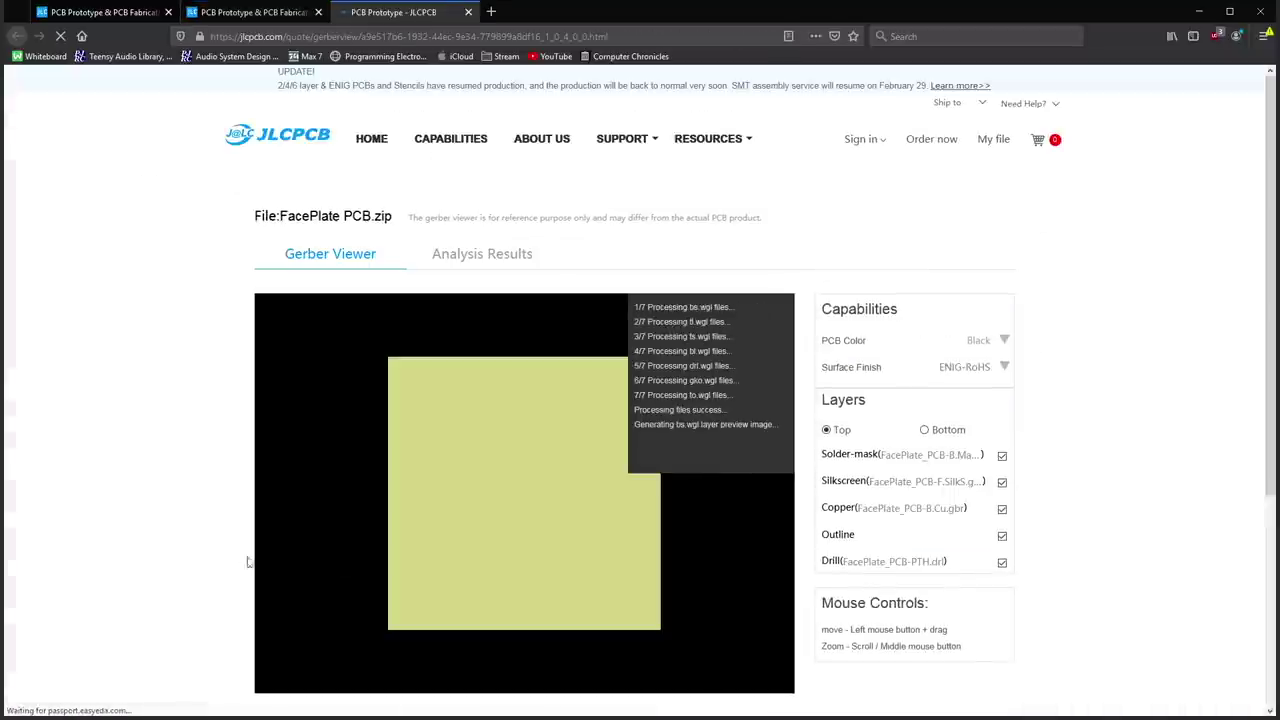
{"action": "scroll", "coordinate": [490, 606], "scroll_direction": "down", "scroll_amount": 1}
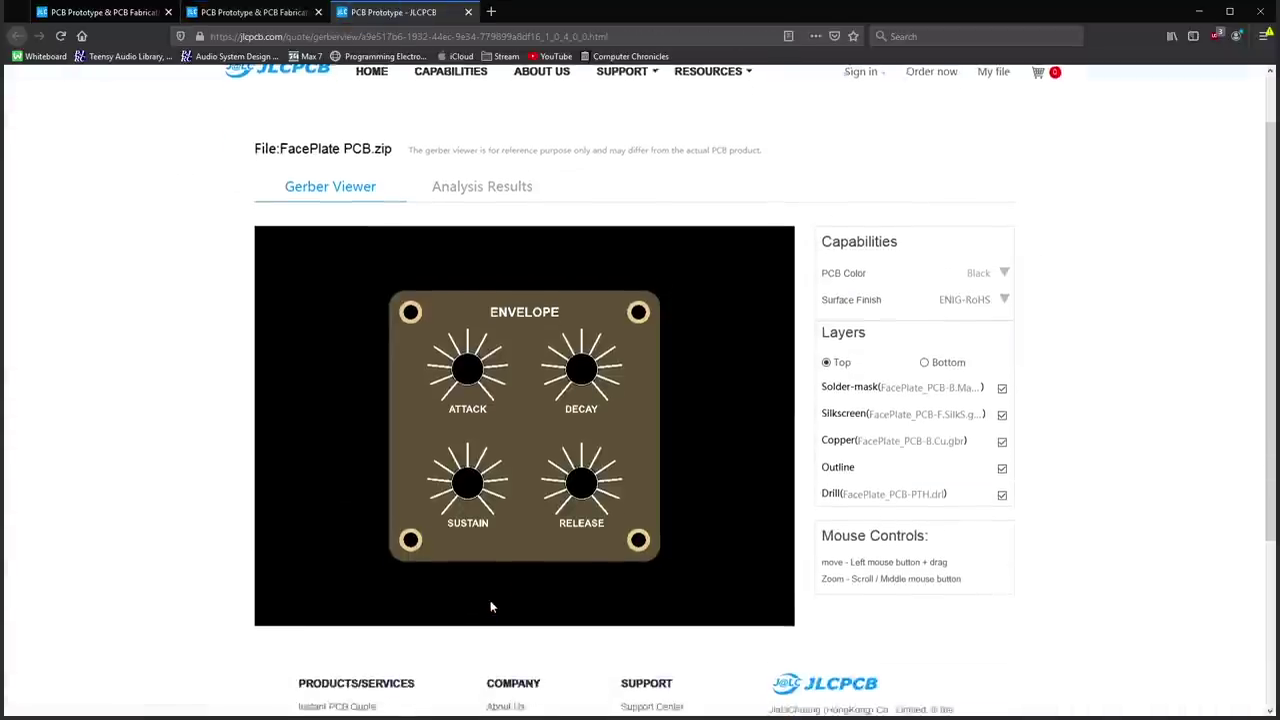
{"action": "left_click", "coordinate": [962, 274]}
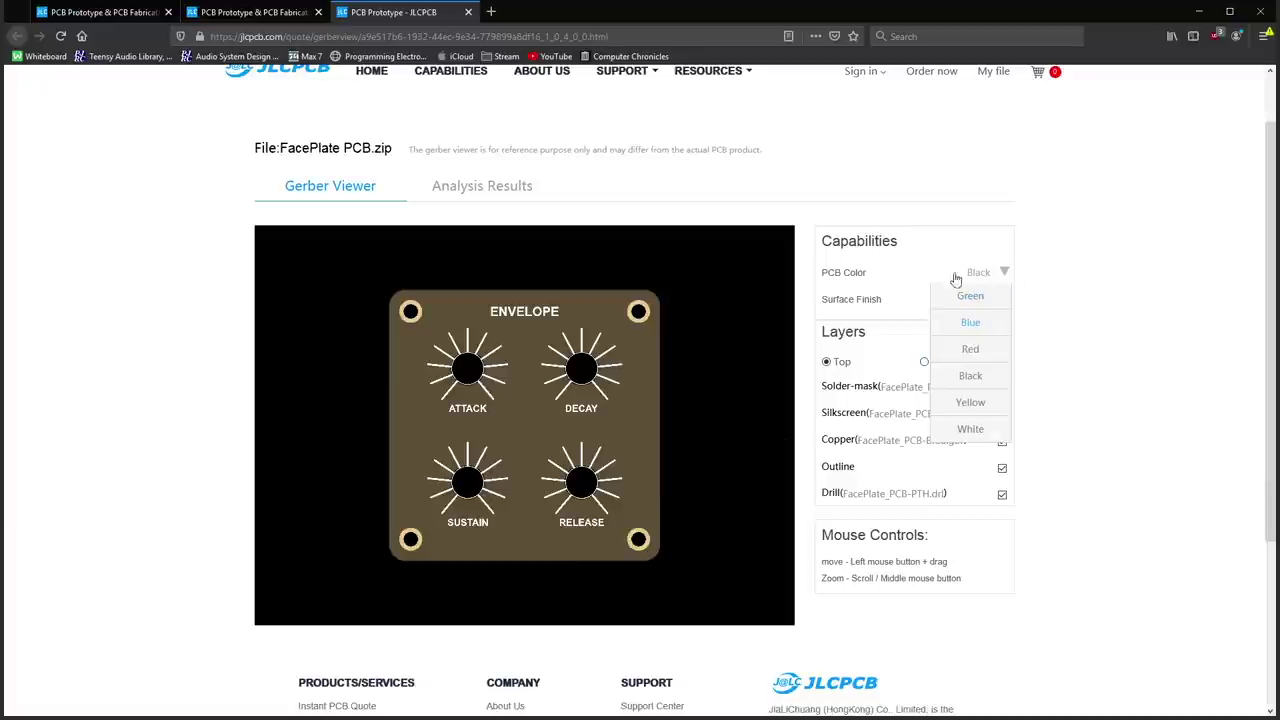
- Return to the order quote and review the board options from layers, thickness, color and surface finish down to Remove Order Number
{"action": "key", "text": "ctrl+shift+Tab"}
{"action": "scroll", "coordinate": [1123, 460], "scroll_direction": "down", "scroll_amount": 1}
{"action": "scroll", "coordinate": [1123, 460], "scroll_direction": "down", "scroll_amount": 1}
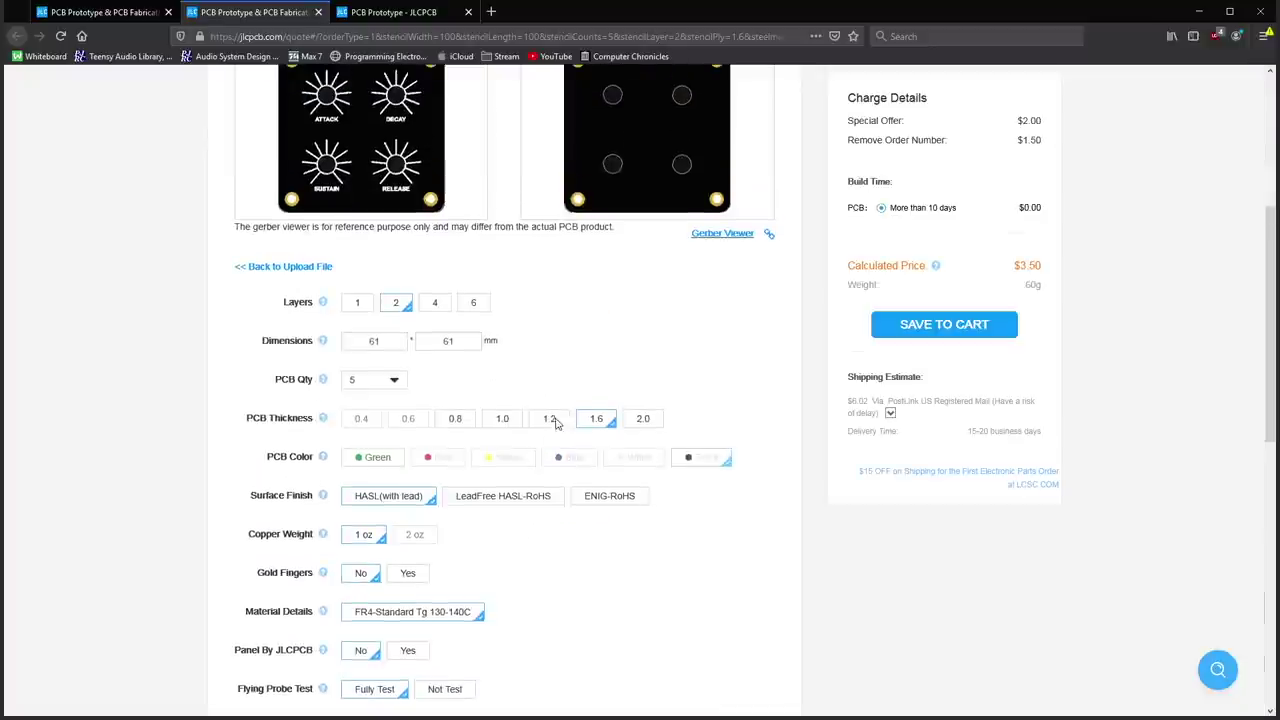
{"action": "scroll", "coordinate": [627, 393], "scroll_direction": "up", "scroll_amount": 1}
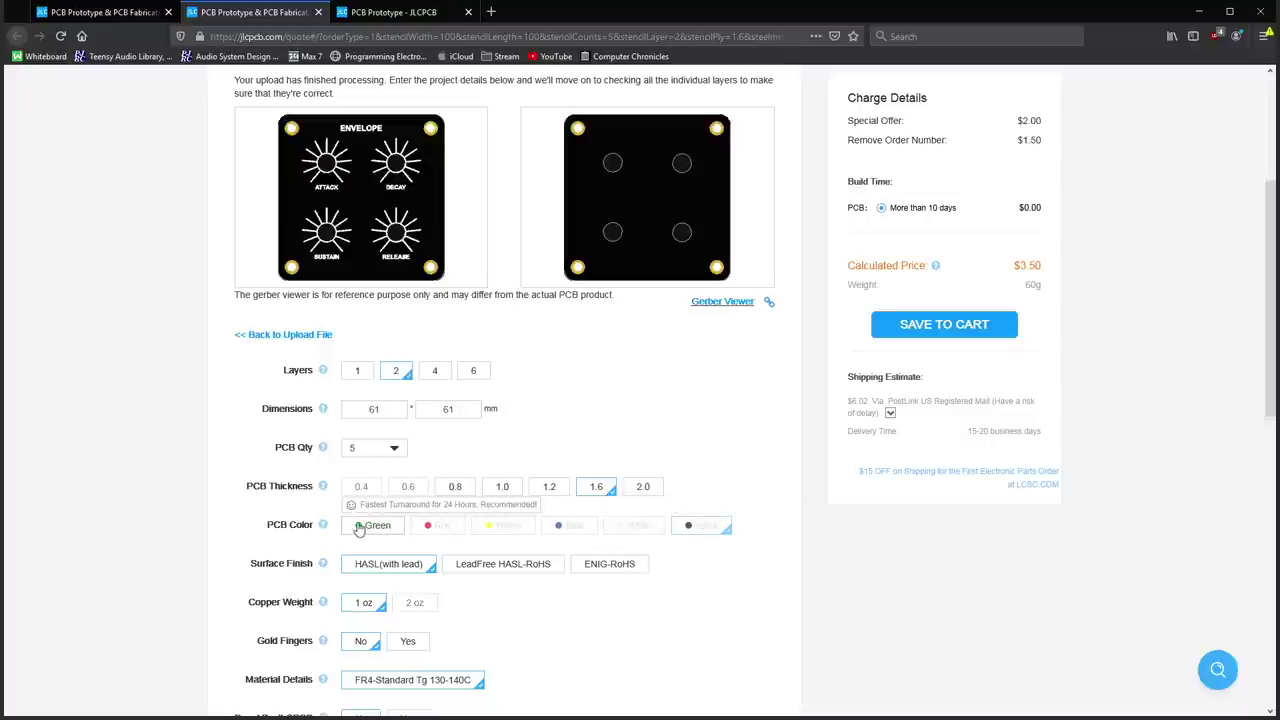
{"action": "scroll", "coordinate": [716, 535], "scroll_direction": "down", "scroll_amount": 2}
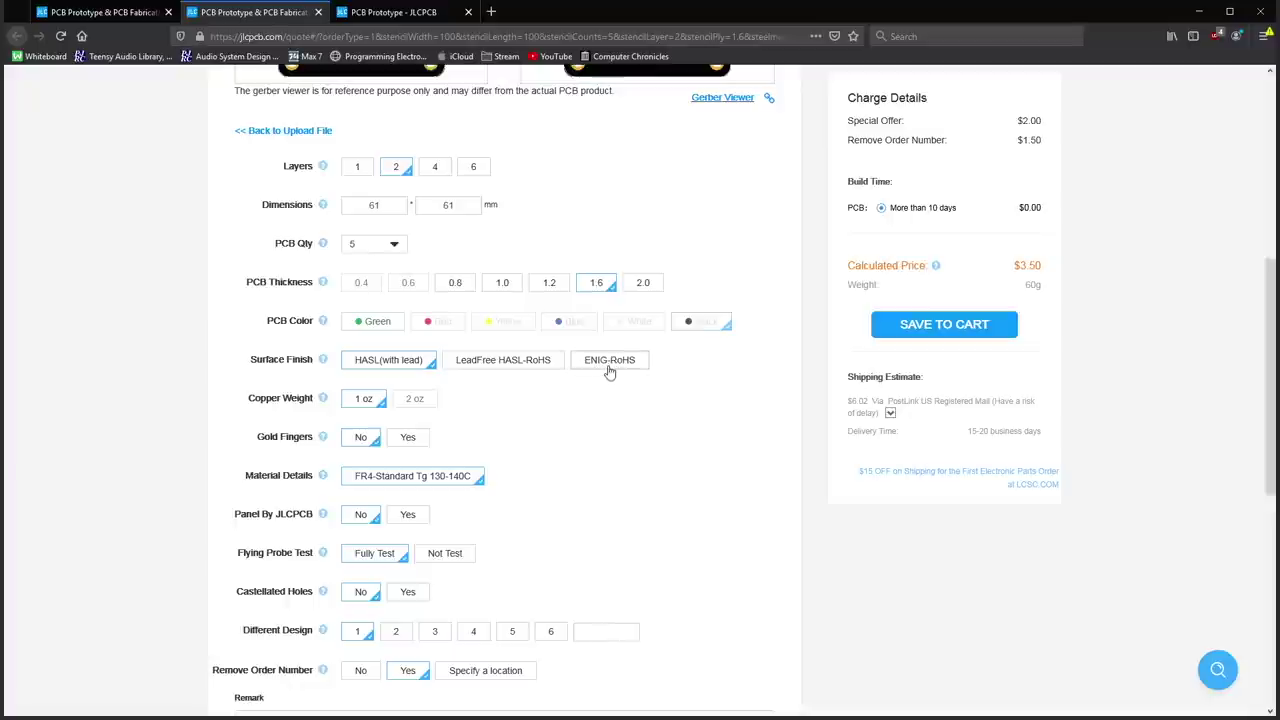
{"action": "scroll", "coordinate": [612, 366], "scroll_direction": "down", "scroll_amount": 5}
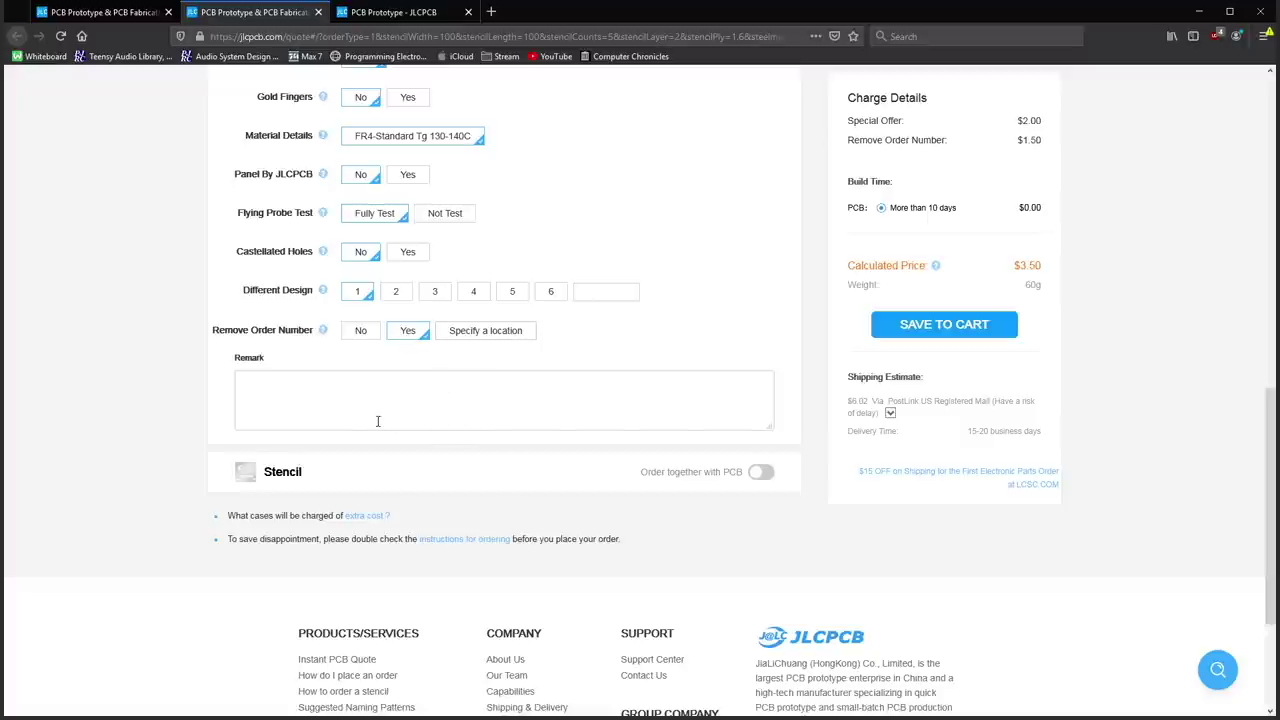
{"action": "scroll", "coordinate": [566, 426], "scroll_direction": "up", "scroll_amount": 7}
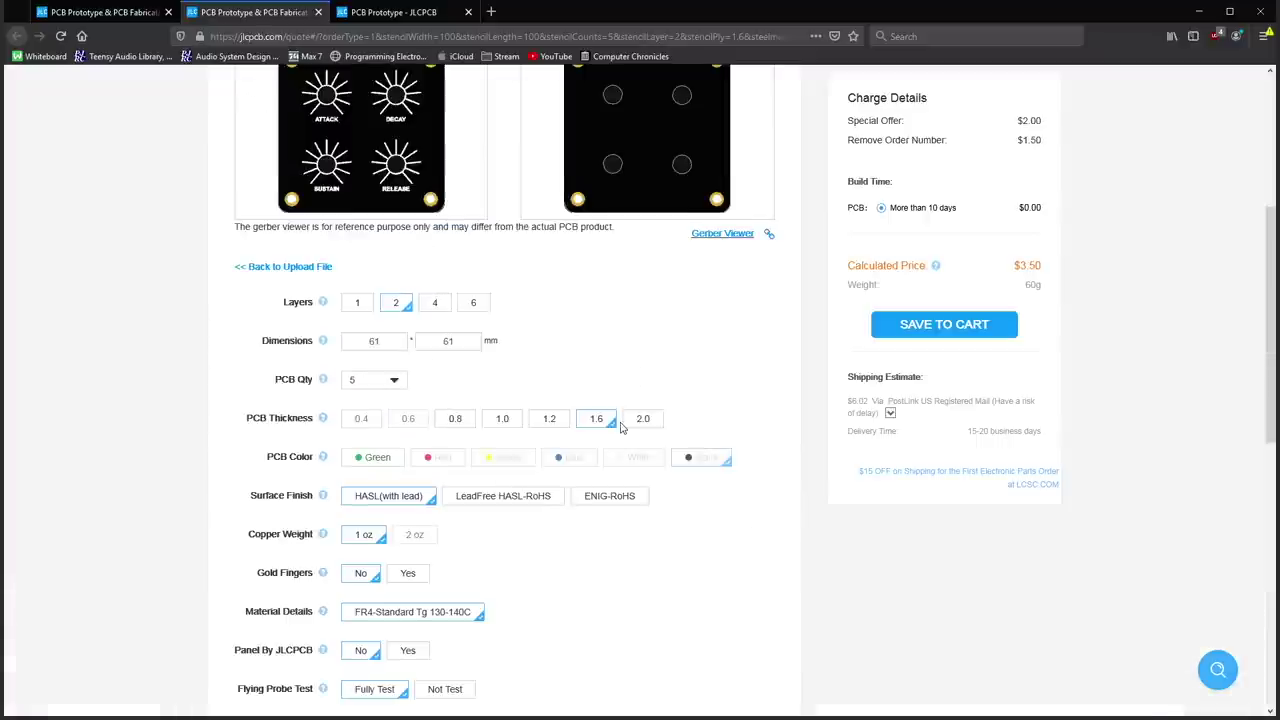
{"action": "scroll", "coordinate": [620, 427], "scroll_direction": "up", "scroll_amount": 1}
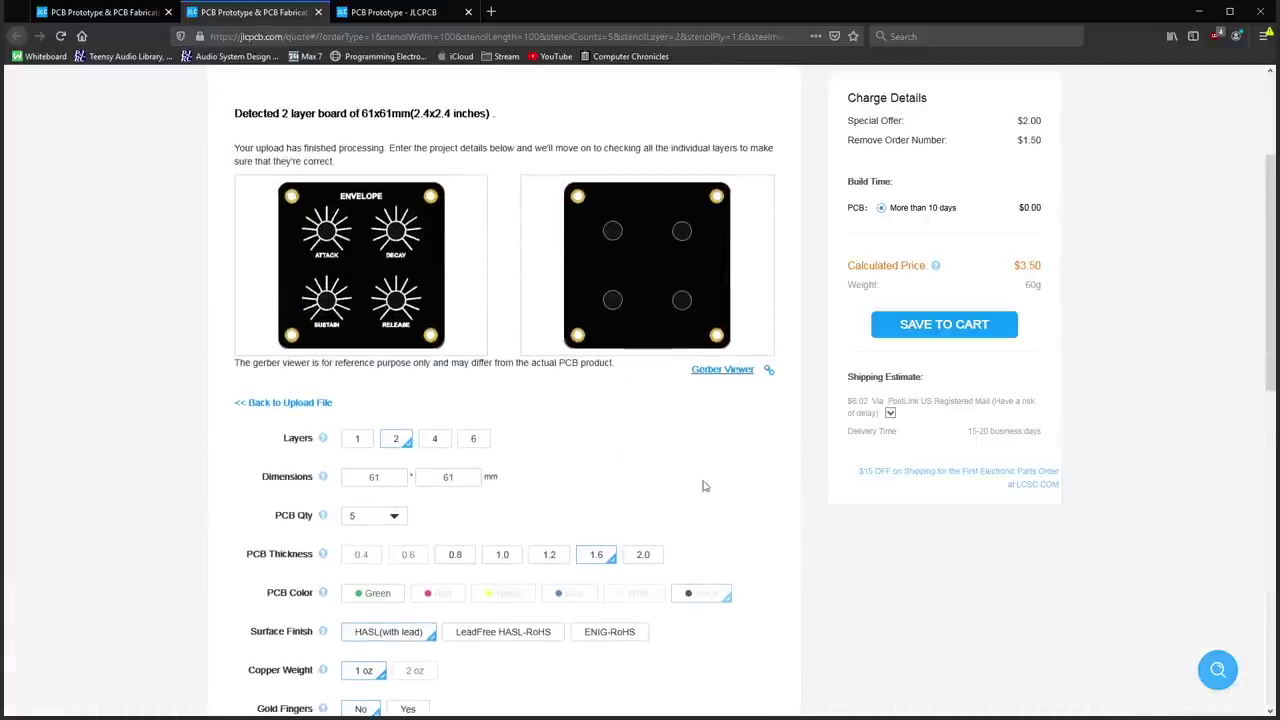